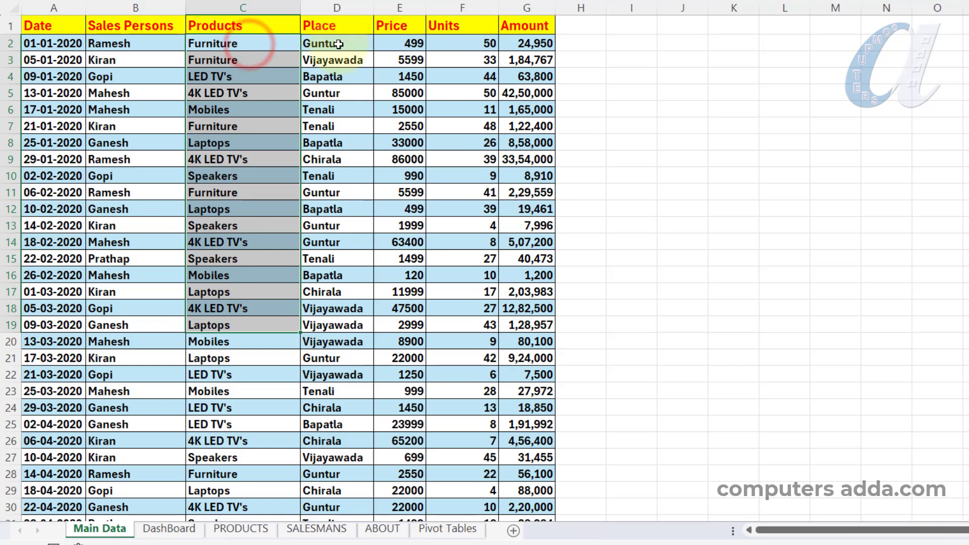
Look over the Place and Units columns of the sales data and open the DashBoard sheet.
{"action": "left_click_drag", "start_coordinate": [335, 44], "coordinate": [333, 325]}
{"action": "left_click_drag", "start_coordinate": [465, 60], "coordinate": [464, 309]}
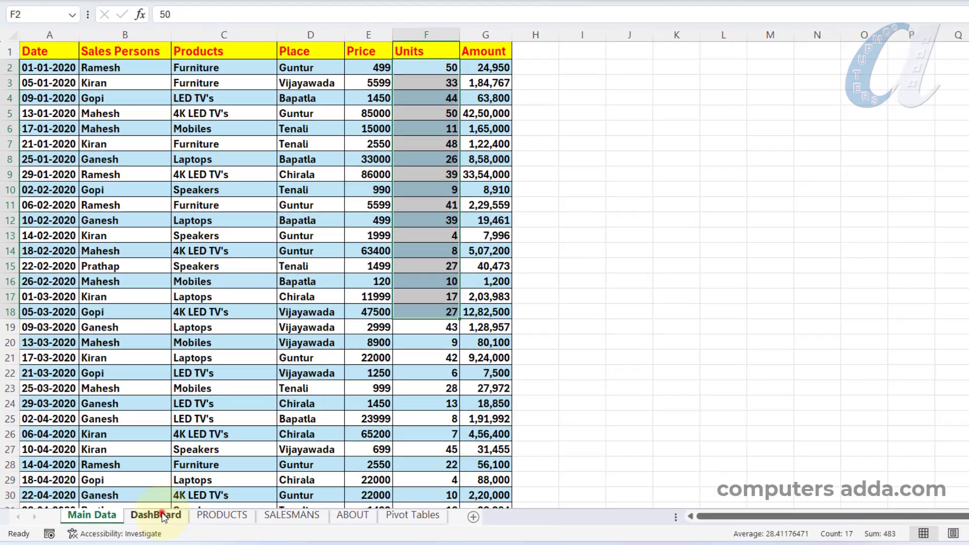
{"action": "left_click", "coordinate": [169, 528]}
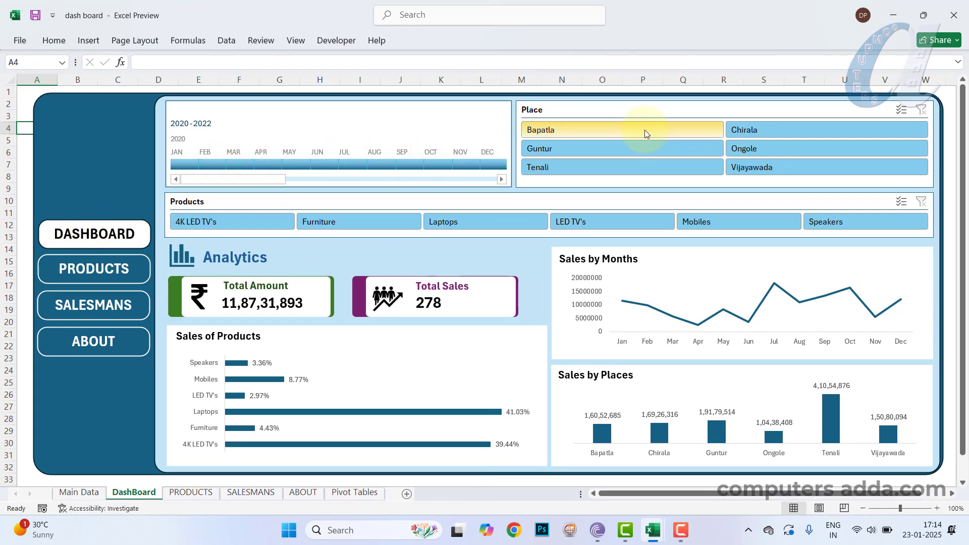
View the dashboard charts for single places, filtering by Bapatla, Guntur, Ongole and Vijayawada one at a time.
{"action": "left_click", "coordinate": [662, 130]}
{"action": "left_click", "coordinate": [658, 150]}
{"action": "left_click", "coordinate": [759, 150]}
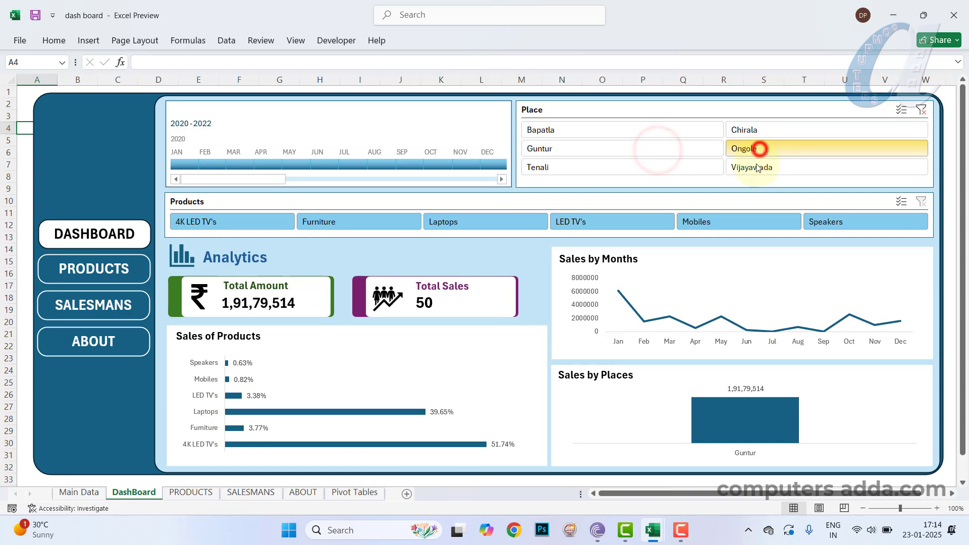
{"action": "left_click", "coordinate": [753, 167]}
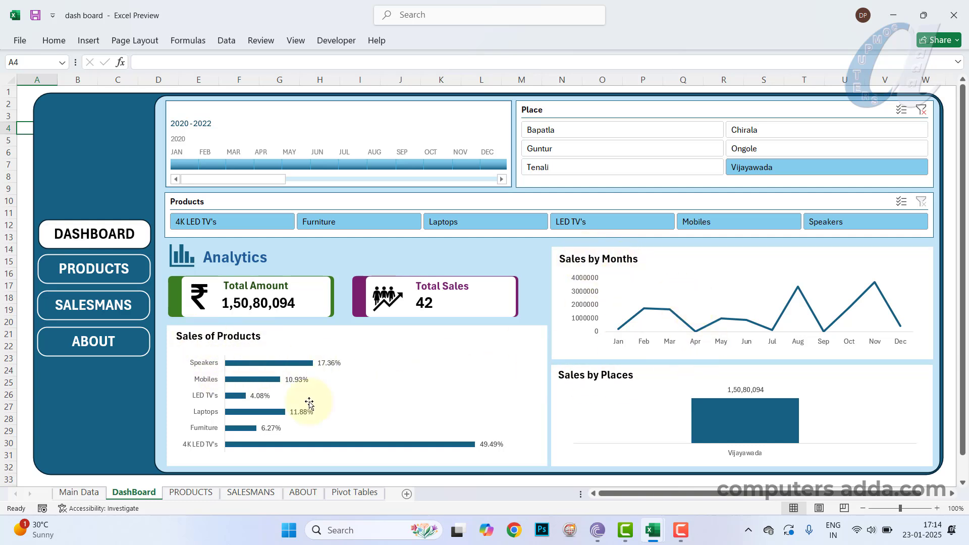
Filter the dashboard by several places at once: Guntur, Chirala, Ongole and Vijayawada.
{"action": "left_click", "coordinate": [627, 144]}
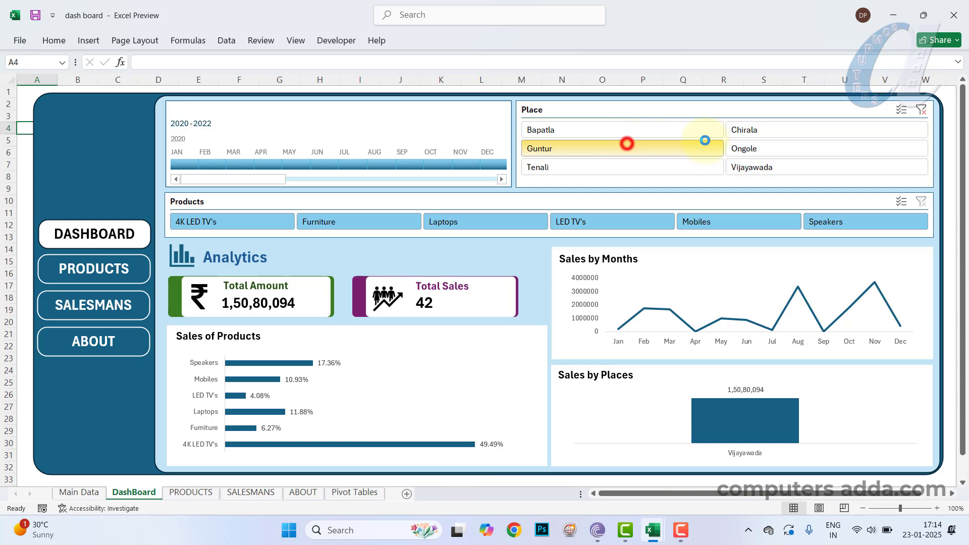
{"action": "left_click", "coordinate": [902, 111]}
{"action": "left_click", "coordinate": [796, 132]}
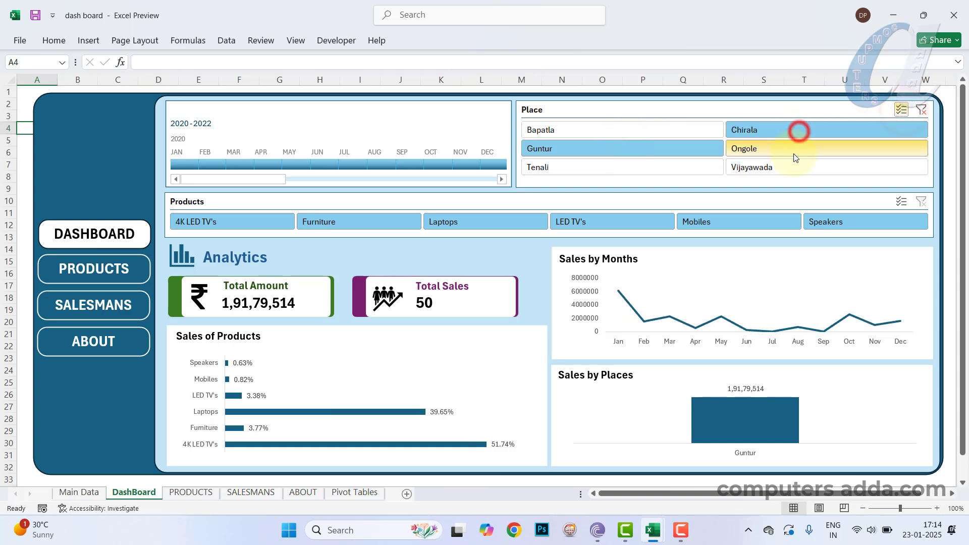
{"action": "left_click", "coordinate": [794, 151]}
{"action": "left_click", "coordinate": [778, 169]}
Filter the dashboard to Mobiles, Furniture, 4K LED TV's, Laptops and LED TV's, and limit the timeline to Feb - Oct 2020.
{"action": "left_click", "coordinate": [629, 222]}
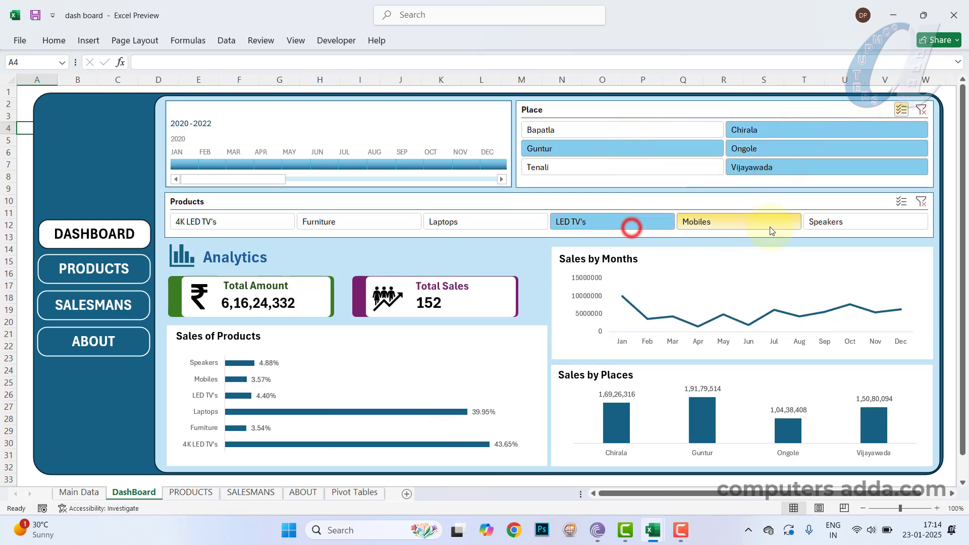
{"action": "left_click", "coordinate": [770, 223]}
{"action": "left_click", "coordinate": [900, 202]}
{"action": "left_click", "coordinate": [363, 220]}
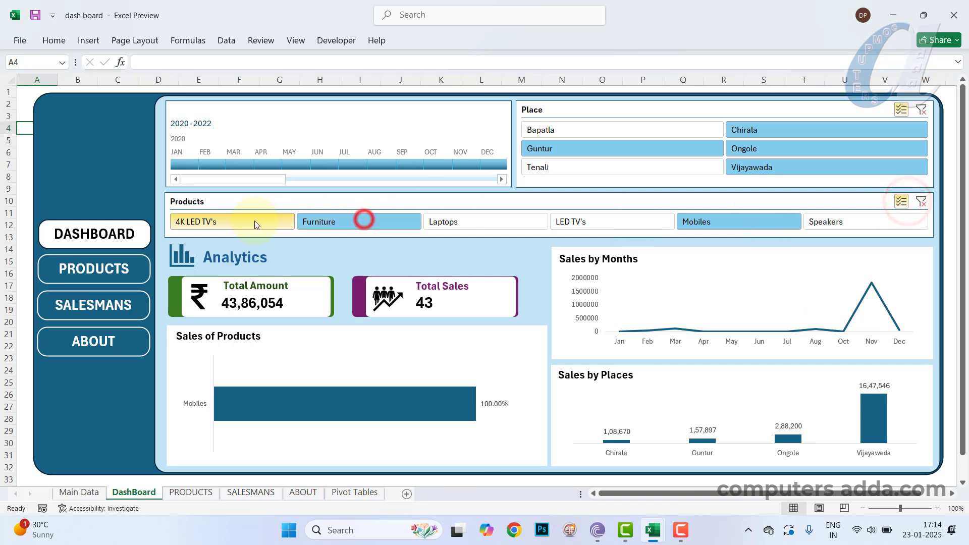
{"action": "left_click", "coordinate": [246, 217]}
{"action": "left_click", "coordinate": [475, 217]}
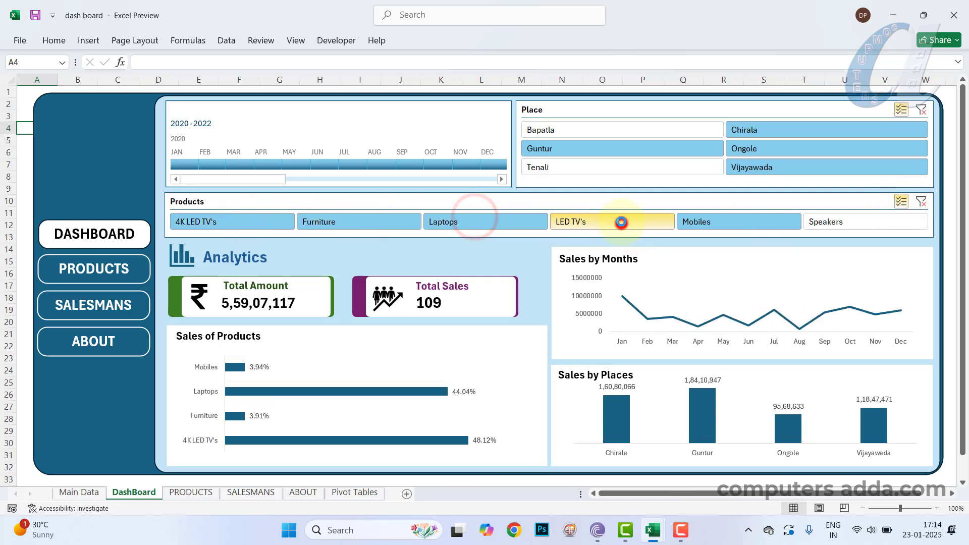
{"action": "left_click", "coordinate": [620, 221]}
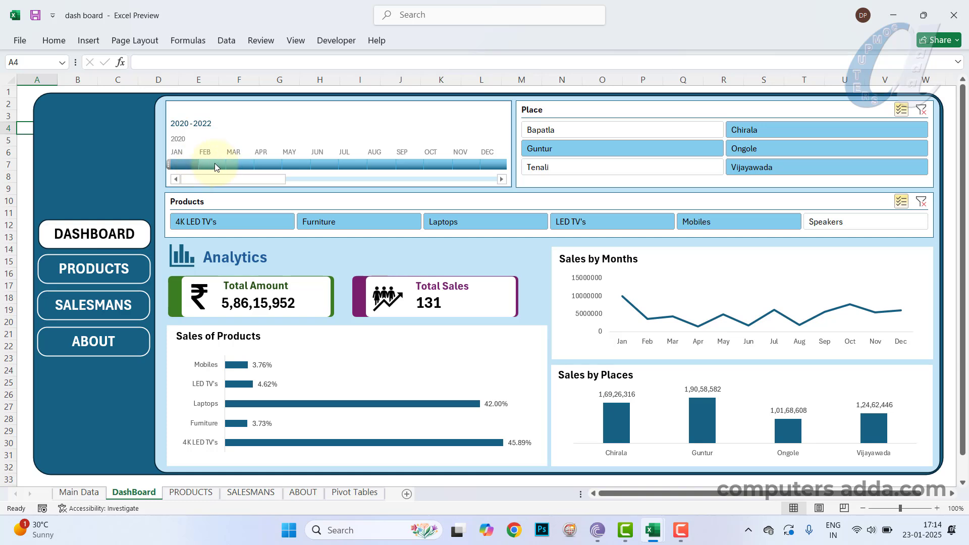
{"action": "left_click_drag", "start_coordinate": [214, 162], "coordinate": [433, 162]}
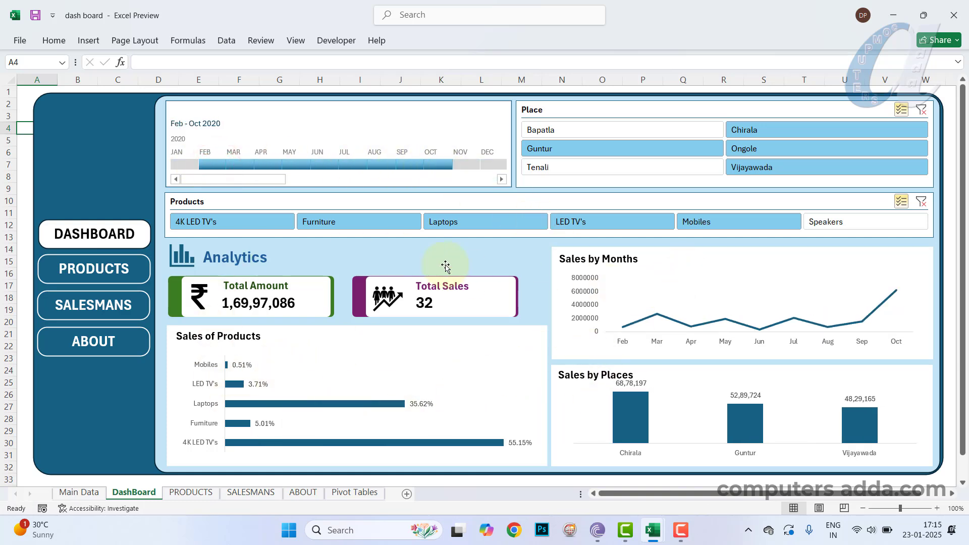
Open the Products page and view its charts for Ongole, Bapatla and Guntur one at a time.
{"action": "left_click", "coordinate": [93, 271]}
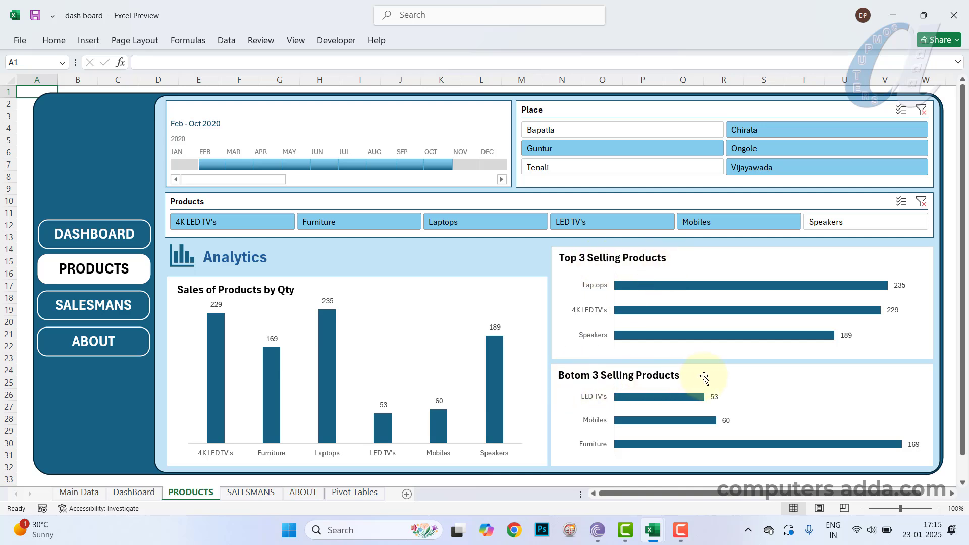
{"action": "left_click", "coordinate": [746, 146]}
{"action": "left_click", "coordinate": [606, 130]}
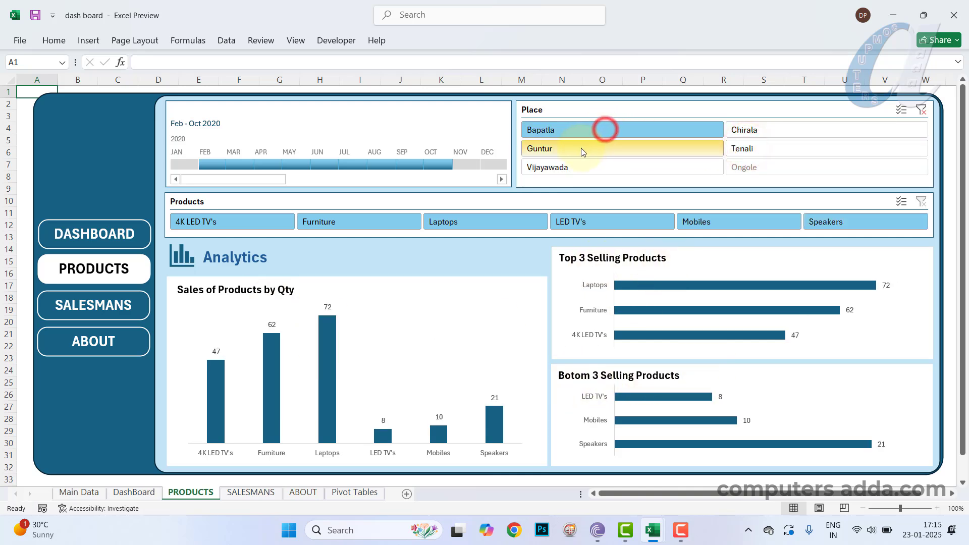
{"action": "left_click", "coordinate": [580, 148]}
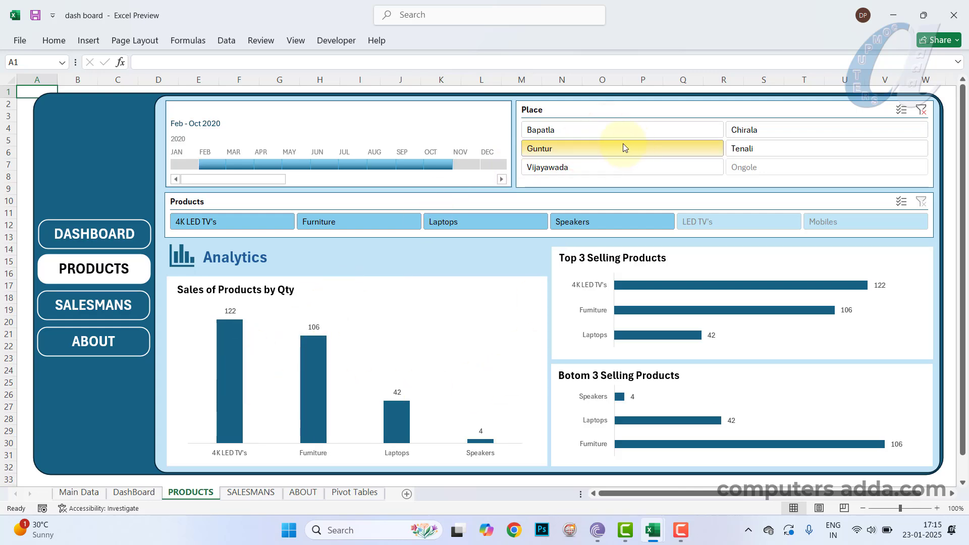
Open the Salesmans page and add Chirala, Tenali, Vijayawada and Bapatla to the Guntur place filter.
{"action": "left_click", "coordinate": [83, 307]}
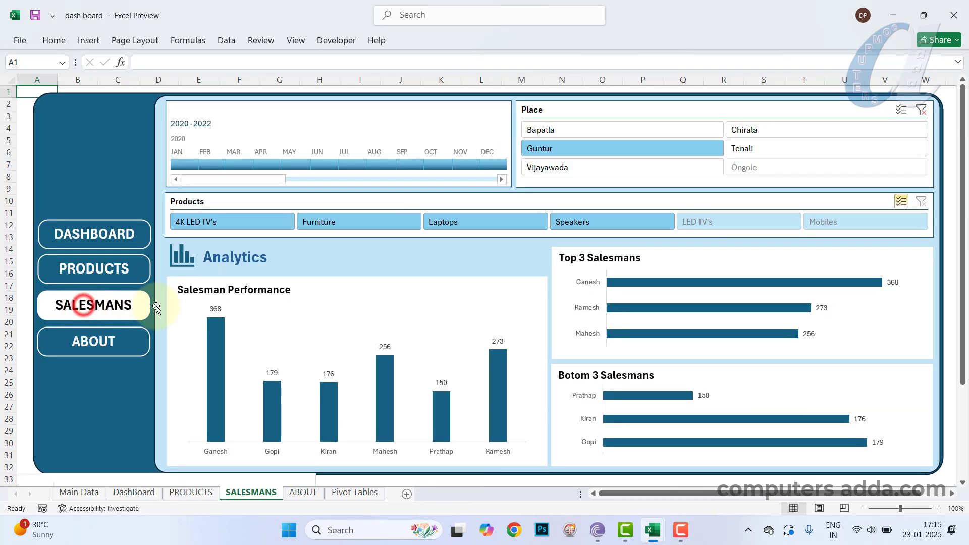
{"action": "left_click", "coordinate": [901, 108]}
{"action": "left_click", "coordinate": [815, 131]}
{"action": "left_click", "coordinate": [759, 147]}
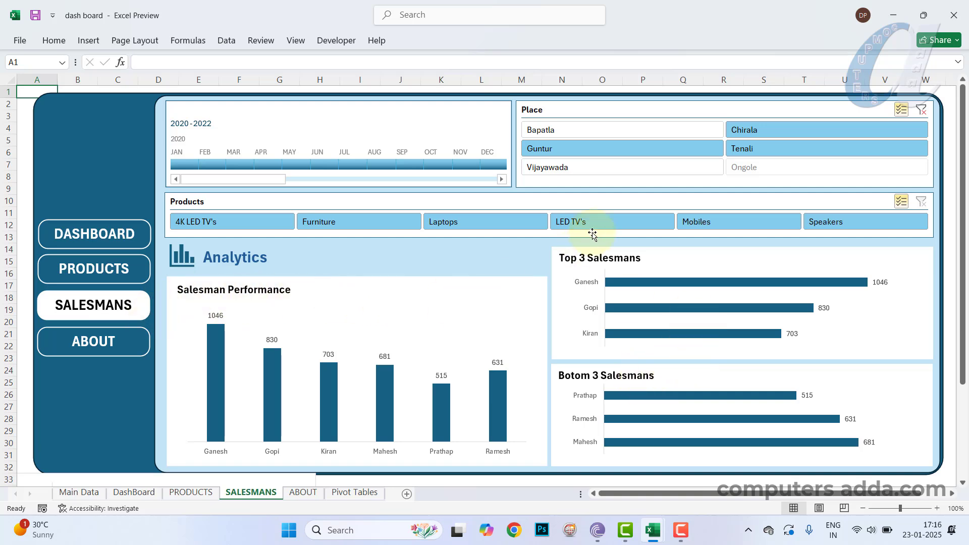
{"action": "left_click", "coordinate": [616, 168]}
{"action": "left_click", "coordinate": [624, 127]}
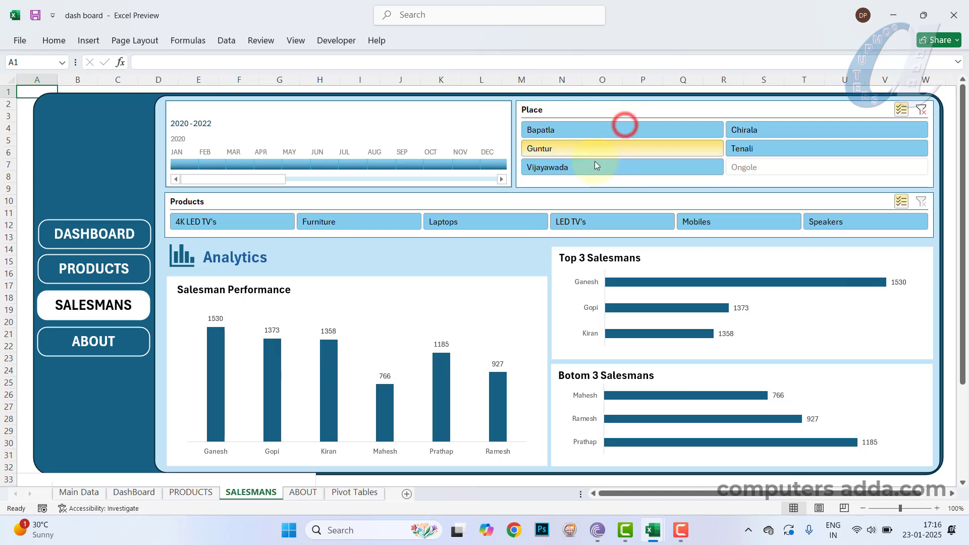
View the About page and return to the Dashboard page.
{"action": "left_click", "coordinate": [107, 341]}
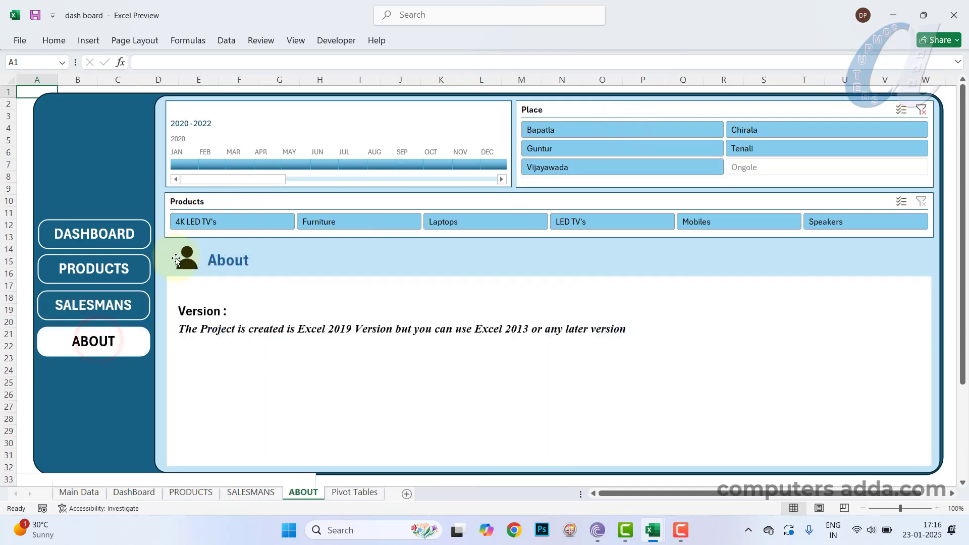
{"action": "left_click", "coordinate": [89, 231]}
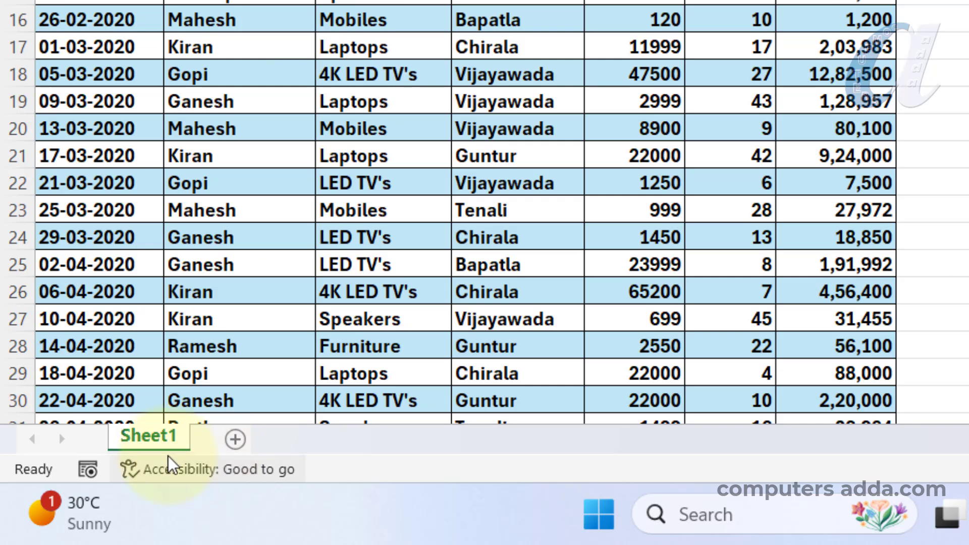
Rename the Sheet1 worksheet as Master Data.
{"action": "double_click", "coordinate": [151, 437]}
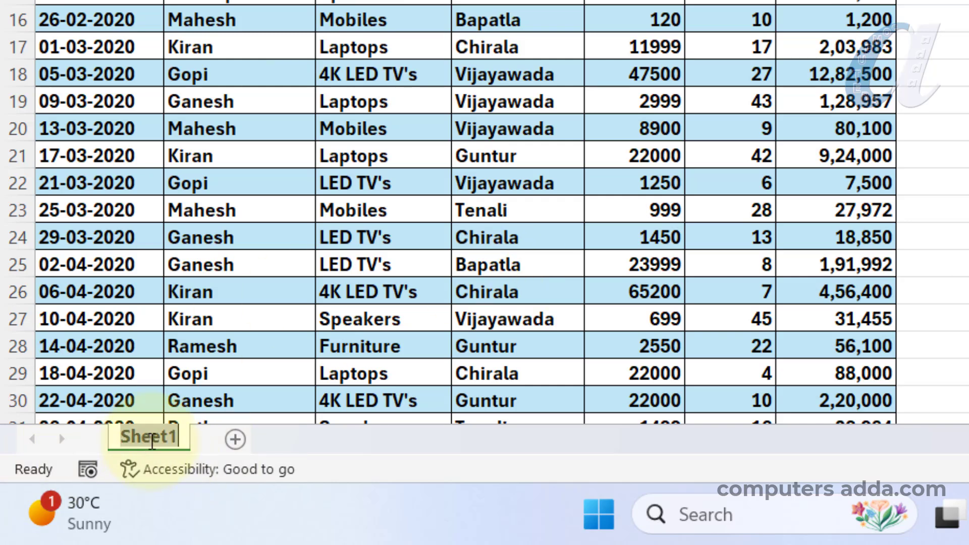
{"action": "type", "text": "Master"}
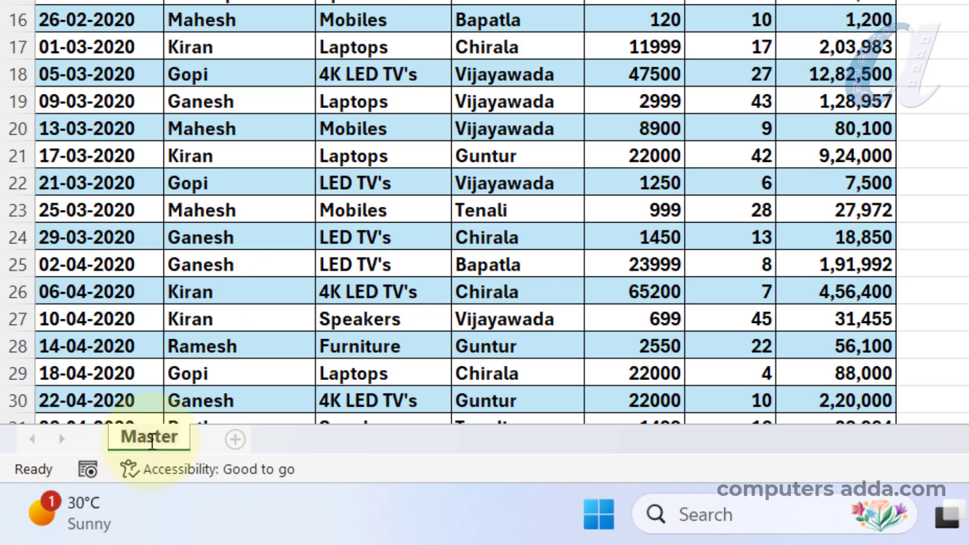
{"action": "type", "text": " Data"}
{"action": "key", "text": "Return"}
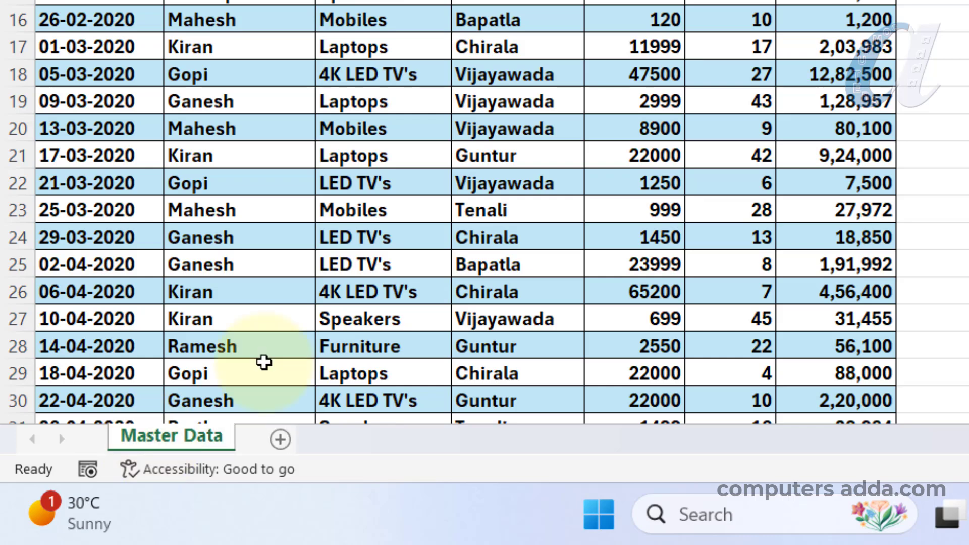
Add a new worksheet after Master Data and name it Dash Board.
{"action": "left_click", "coordinate": [280, 439]}
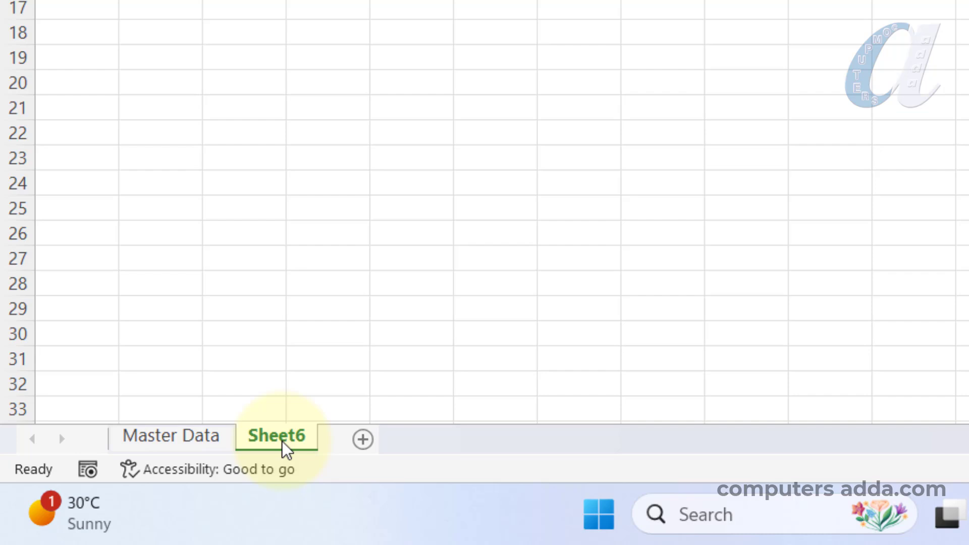
{"action": "double_click", "coordinate": [282, 437]}
{"action": "type", "text": "Dash Board"}
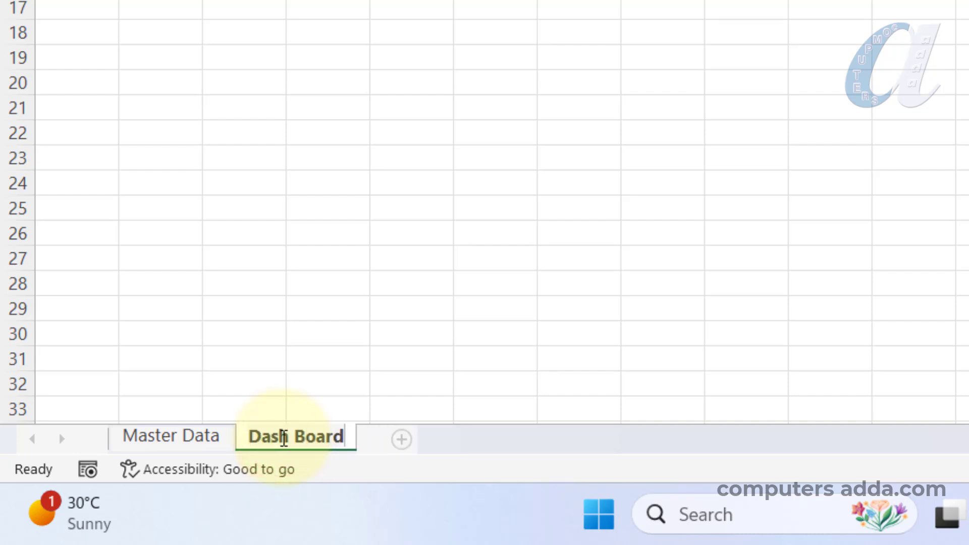
{"action": "left_click", "coordinate": [497, 280]}
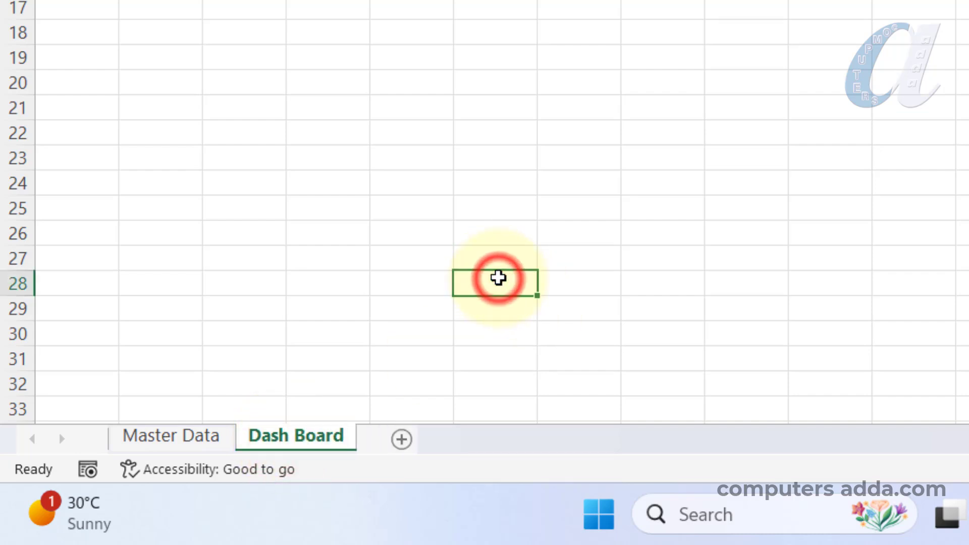
Add another worksheet after Dash Board and name it Pivot Tables.
{"action": "left_click", "coordinate": [401, 440]}
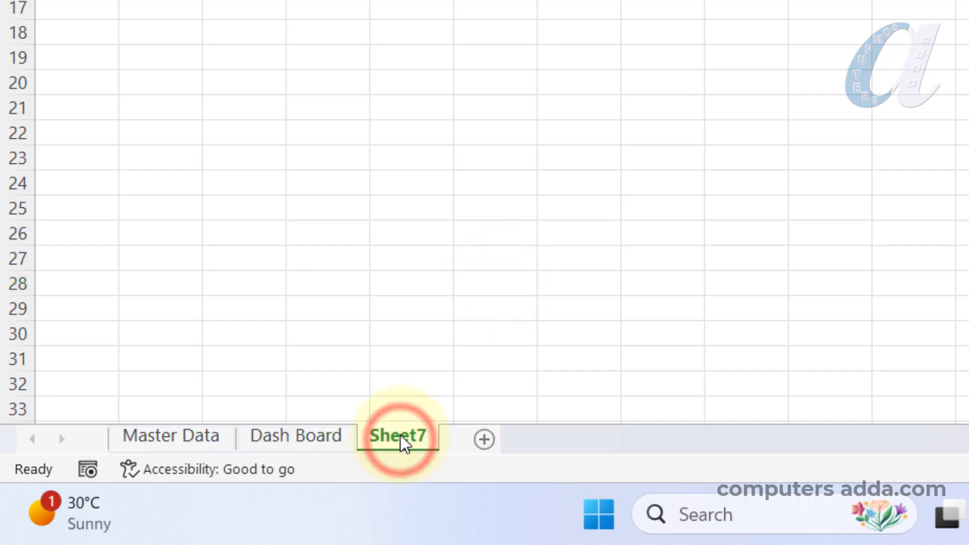
{"action": "double_click", "coordinate": [399, 437]}
{"action": "type", "text": "P"}
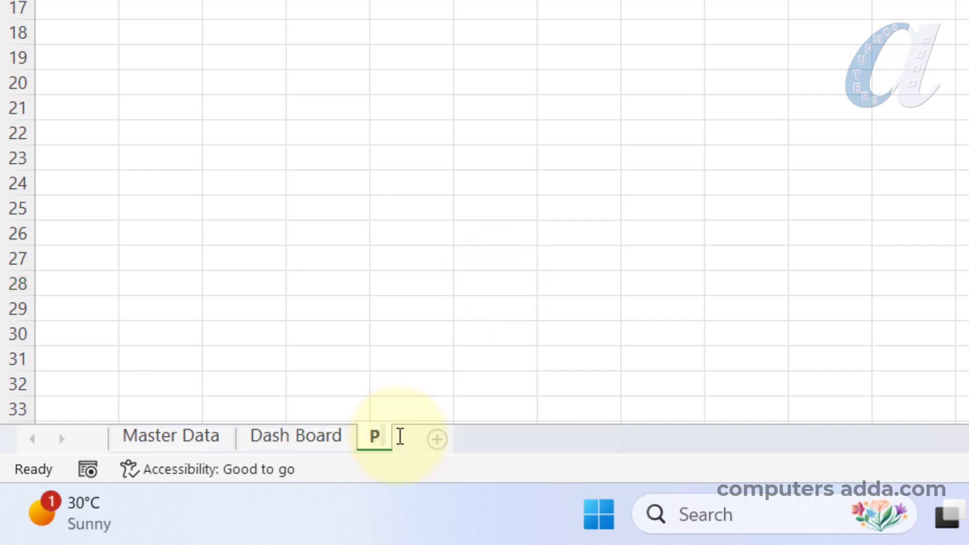
{"action": "type", "text": "ivot Tables"}
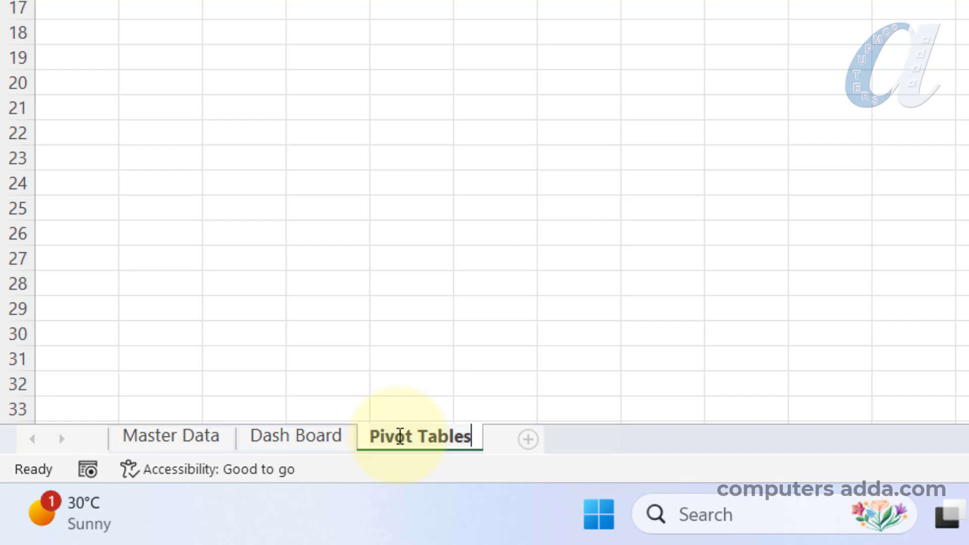
{"action": "key", "text": "Return"}
Look through the Master Data, Dash Board and Pivot Tables sheets and return to Master Data.
{"action": "left_click", "coordinate": [184, 440]}
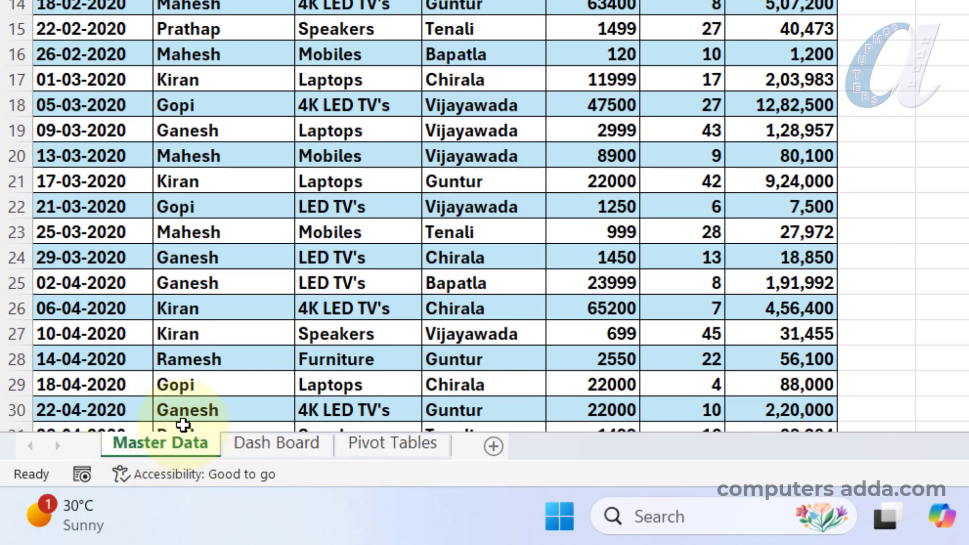
{"action": "left_click", "coordinate": [276, 441]}
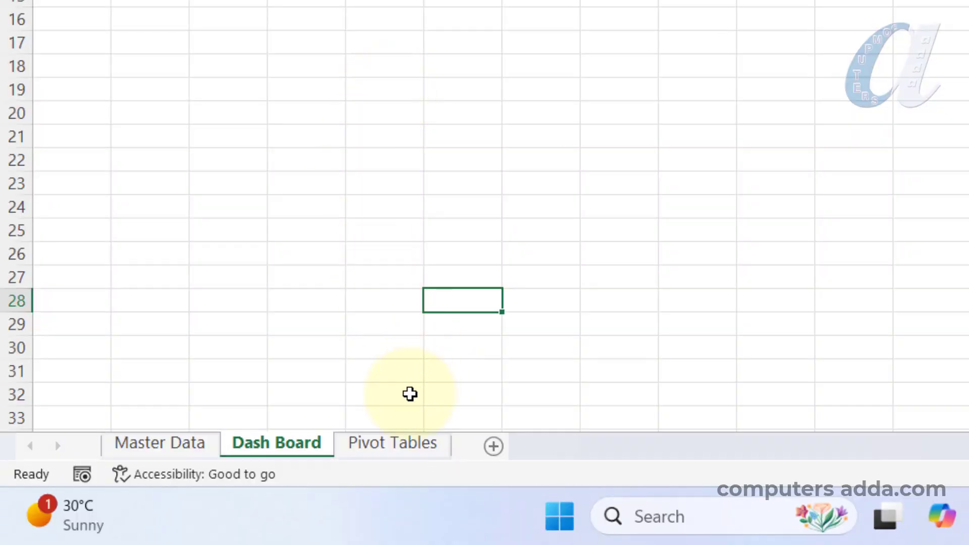
{"action": "left_click", "coordinate": [407, 443]}
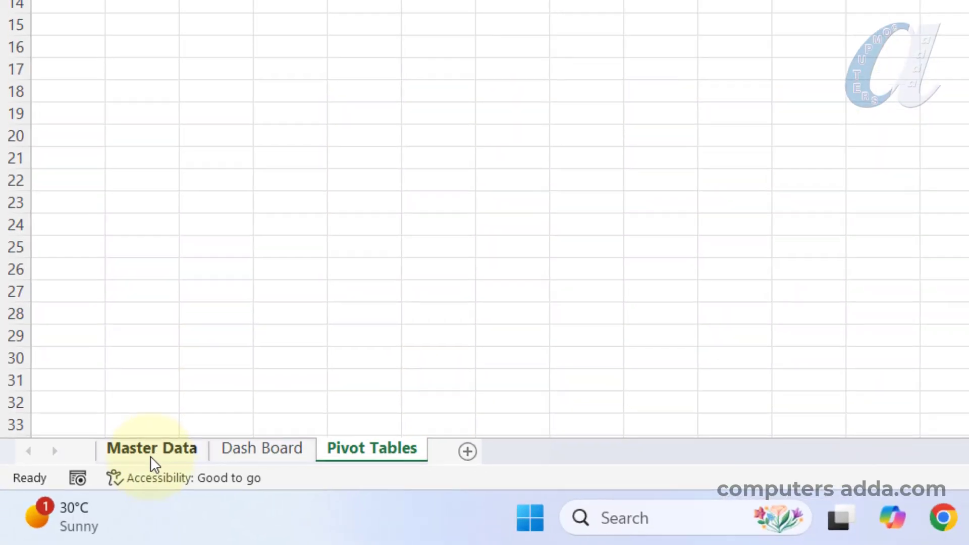
{"action": "left_click", "coordinate": [153, 459]}
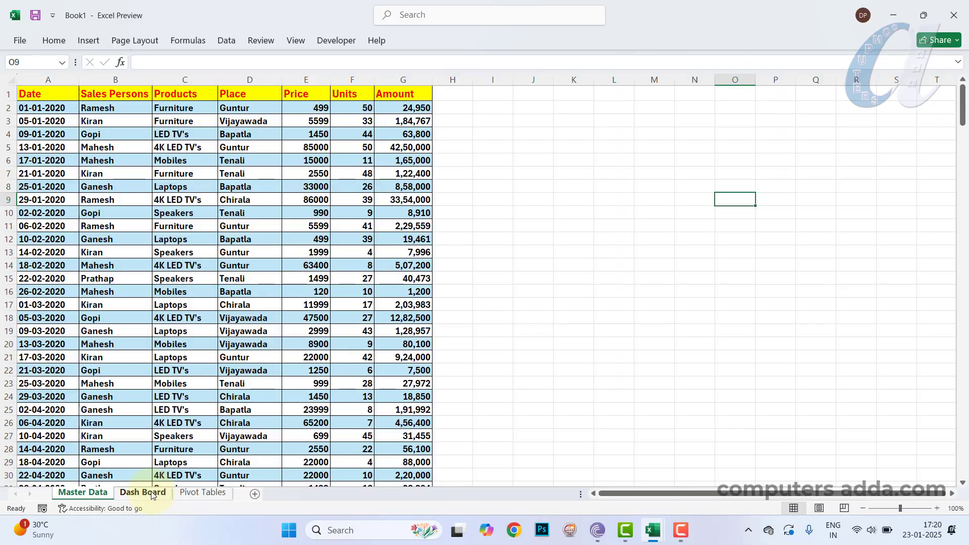
Switch to the empty Dash Board worksheet.
{"action": "left_click", "coordinate": [151, 493]}
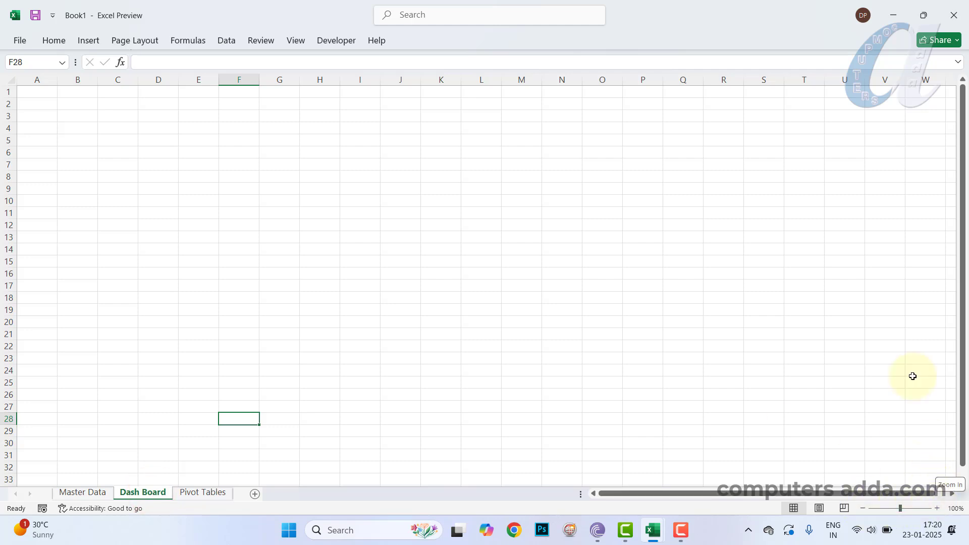
{"action": "left_click", "coordinate": [136, 42]}
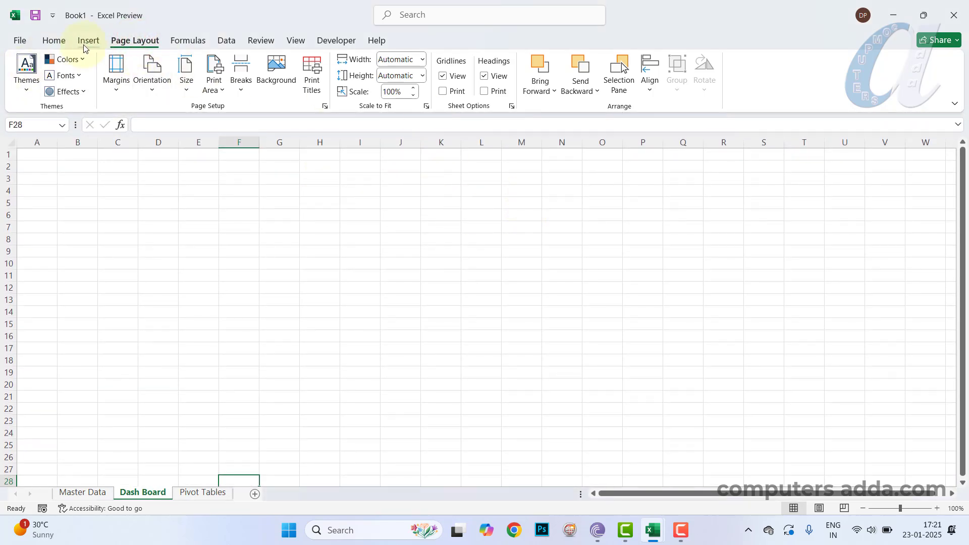
{"action": "left_click", "coordinate": [187, 42]}
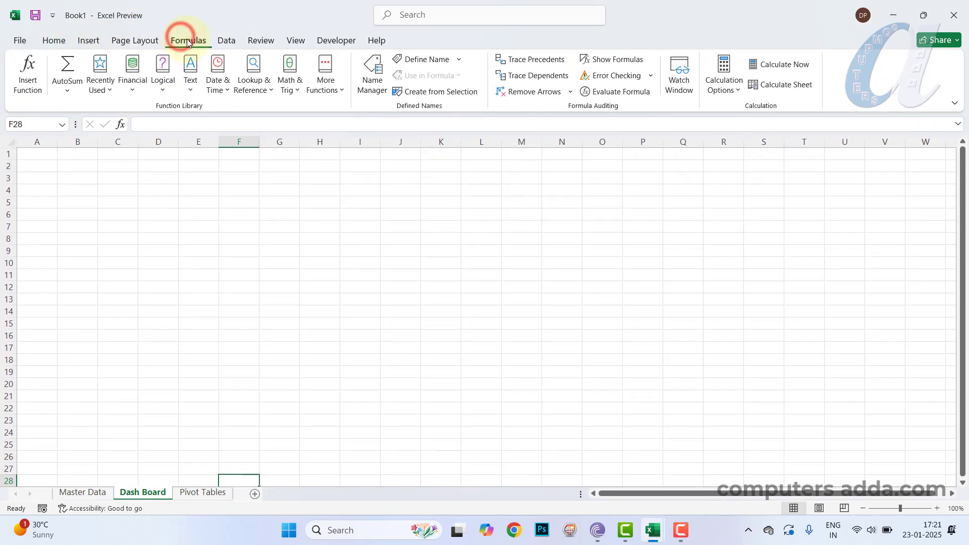
Collapse the ribbon to give the Dash Board sheet more working area.
{"action": "double_click", "coordinate": [187, 41]}
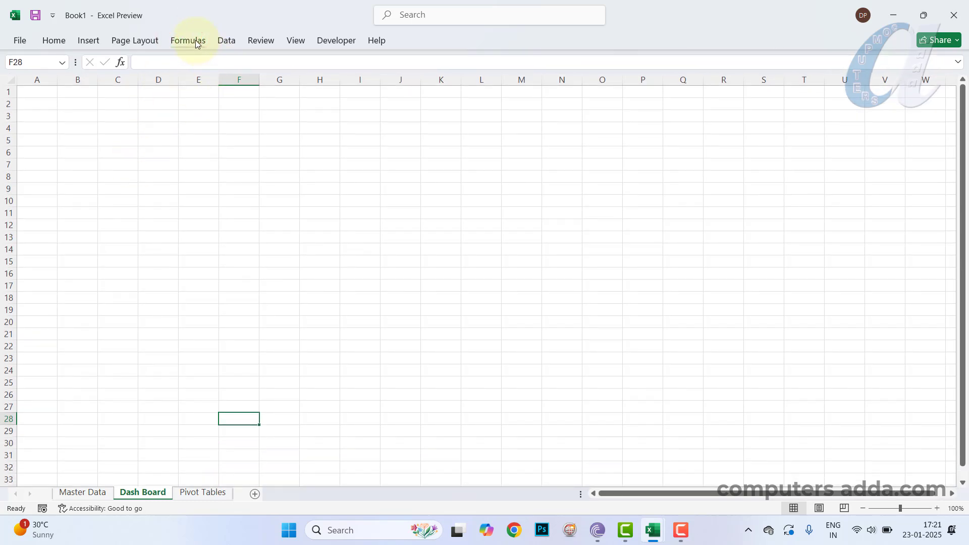
{"action": "left_click", "coordinate": [288, 196]}
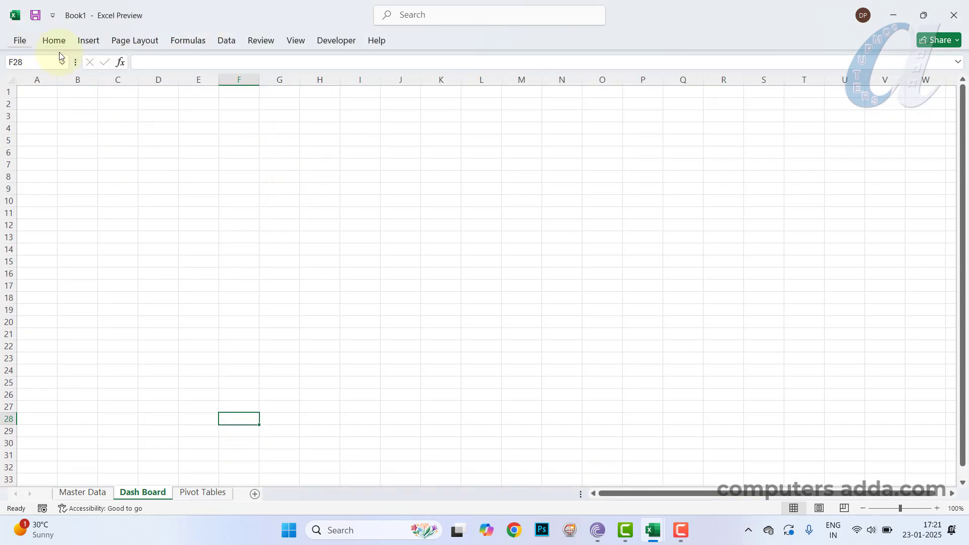
{"action": "left_click", "coordinate": [422, 180]}
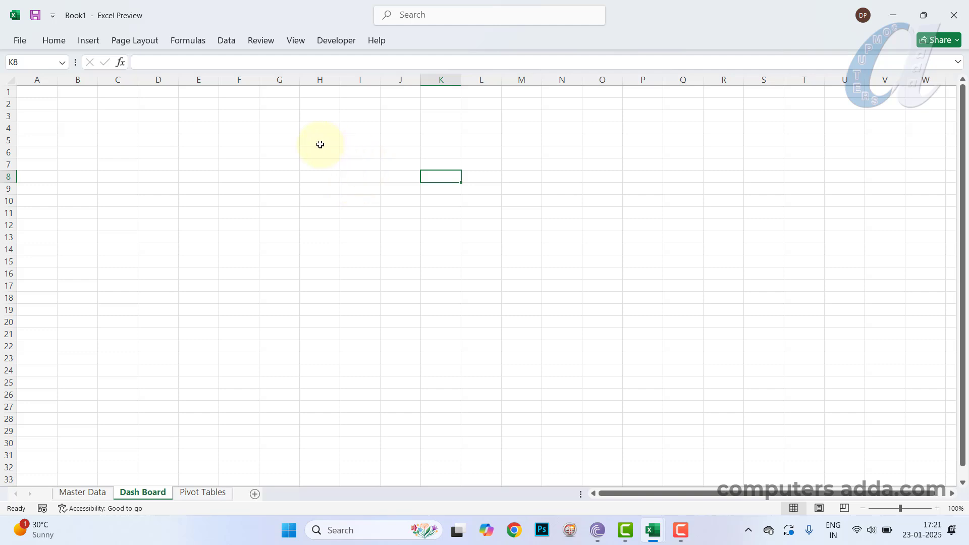
Draw a rounded rectangle covering about columns A to W and rows 1 to 33, and tighten its corner rounding.
{"action": "left_click", "coordinate": [88, 41]}
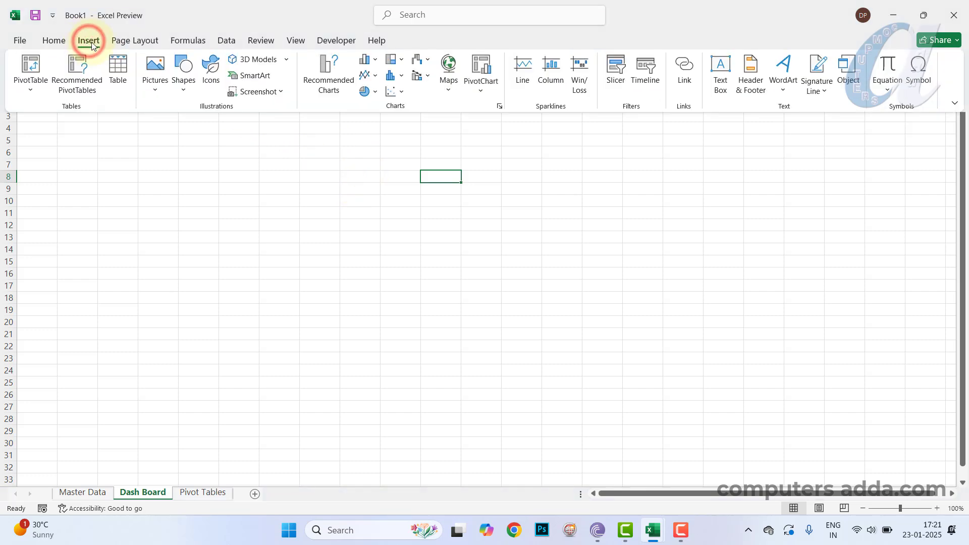
{"action": "left_click", "coordinate": [182, 92]}
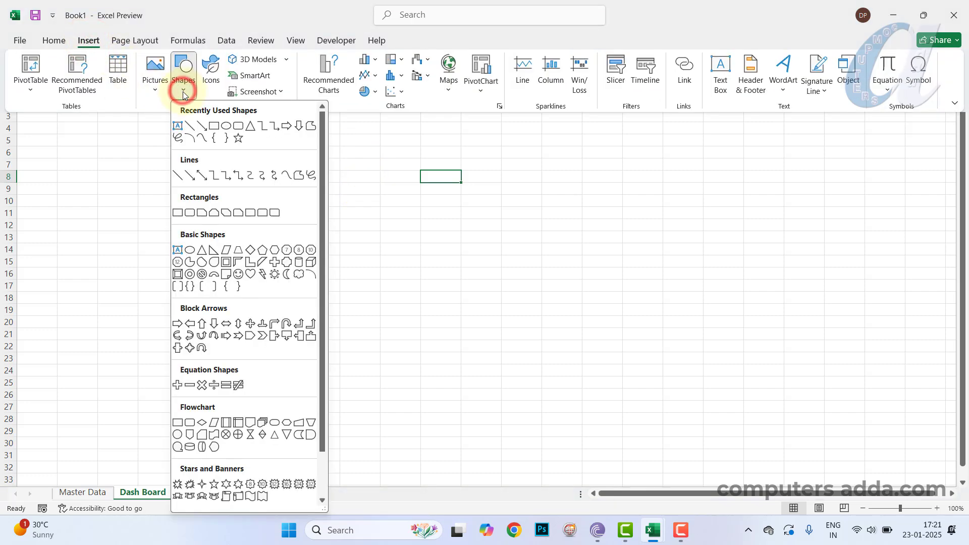
{"action": "left_click", "coordinate": [238, 127]}
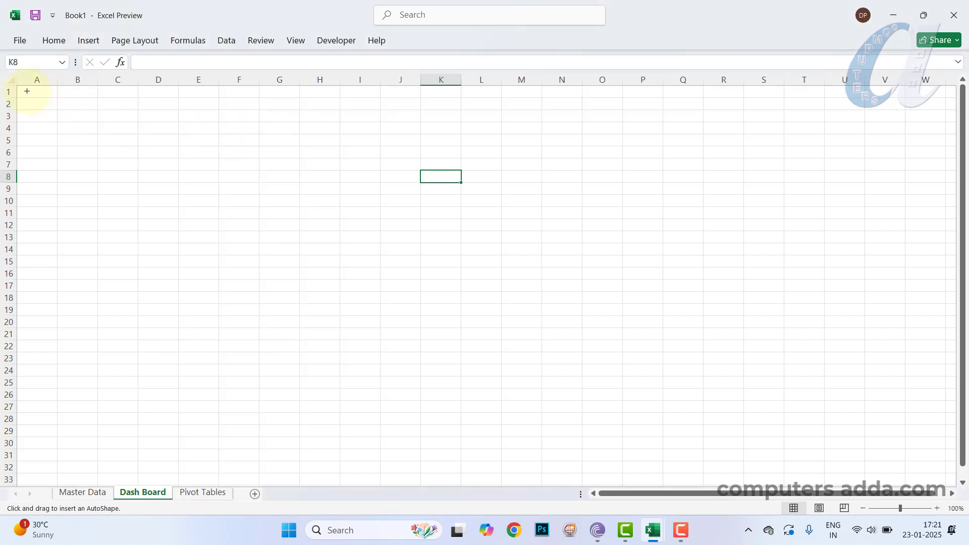
{"action": "left_click_drag", "start_coordinate": [53, 115], "coordinate": [950, 476]}
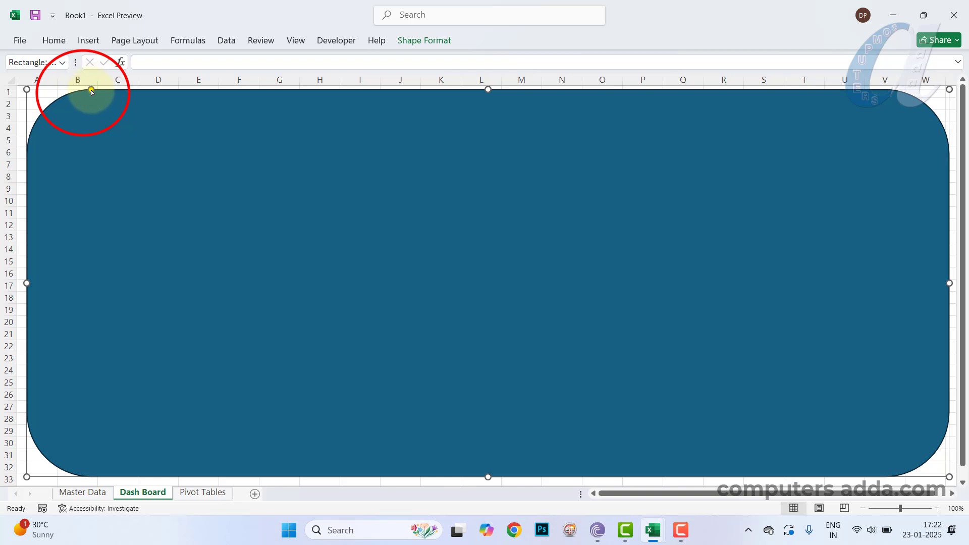
{"action": "left_click_drag", "start_coordinate": [91, 90], "coordinate": [41, 90]}
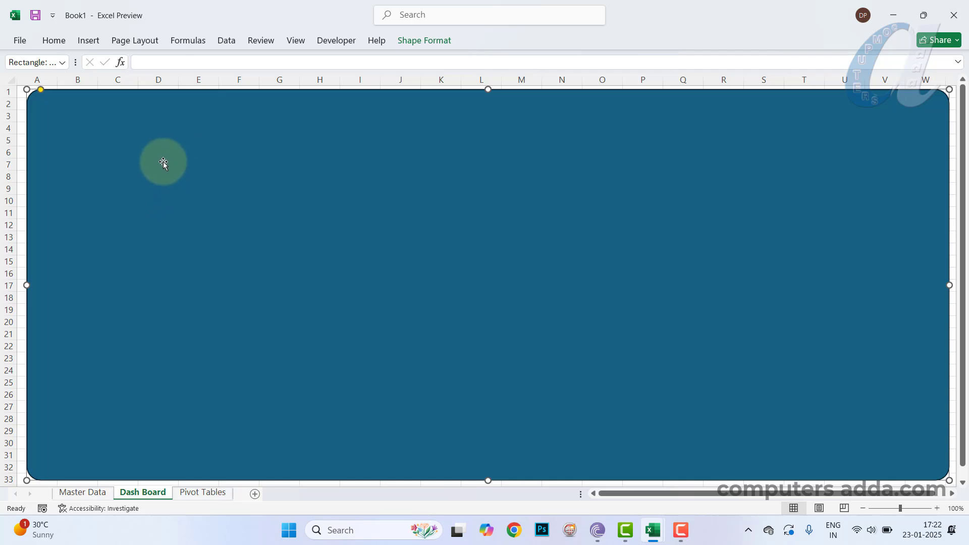
Duplicate the rounded rectangle, align the copy over the original, and pull its left edge in to about column E.
{"action": "key", "text": "ctrl+d"}
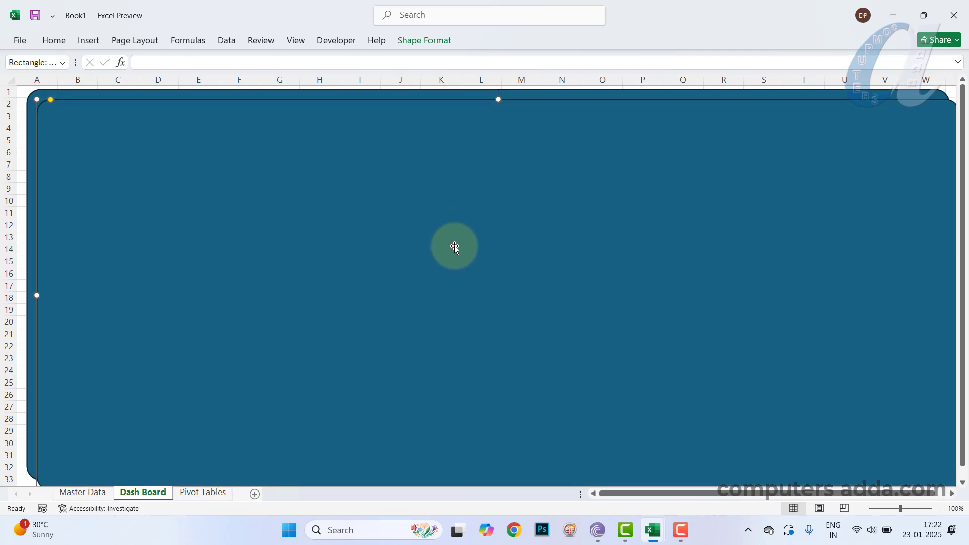
{"action": "left_click_drag", "start_coordinate": [454, 247], "coordinate": [444, 236]}
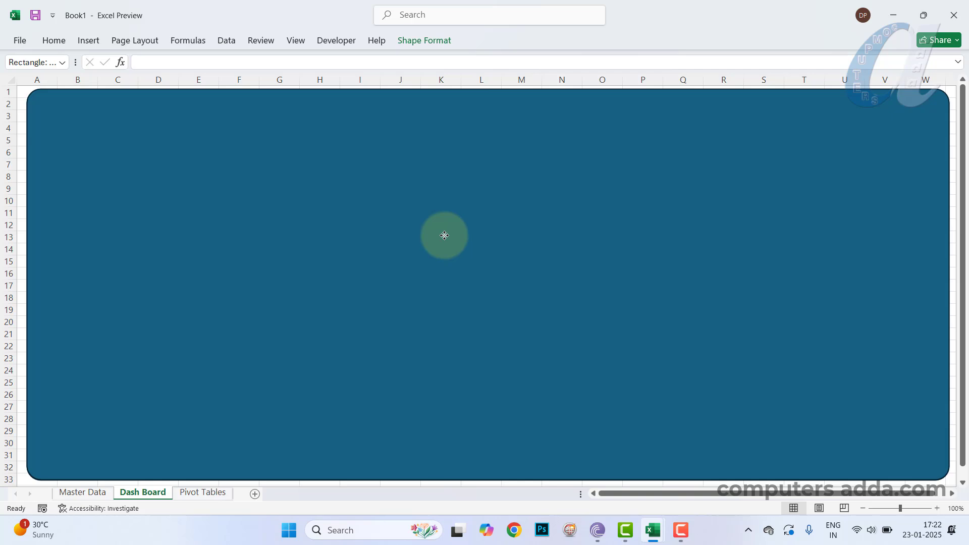
{"action": "left_click", "coordinate": [444, 235]}
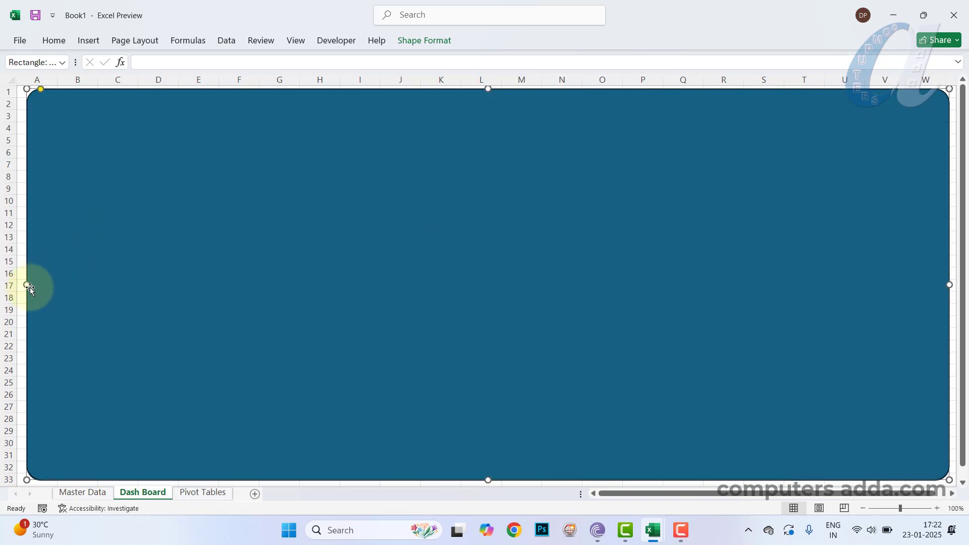
{"action": "left_click_drag", "start_coordinate": [25, 285], "coordinate": [189, 285]}
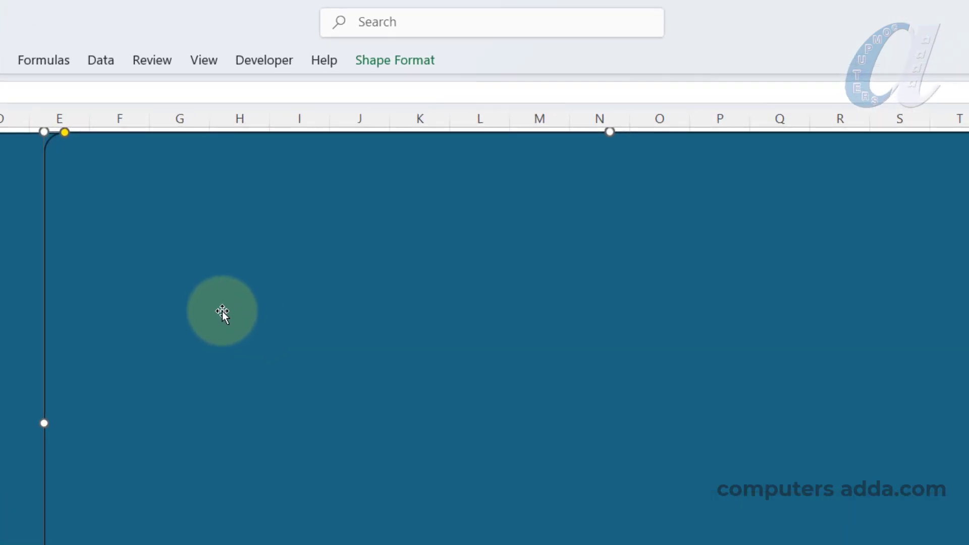
Fill the narrower rectangle with Dark Teal, Accent 1, Lighter 80%.
{"action": "left_click", "coordinate": [389, 59]}
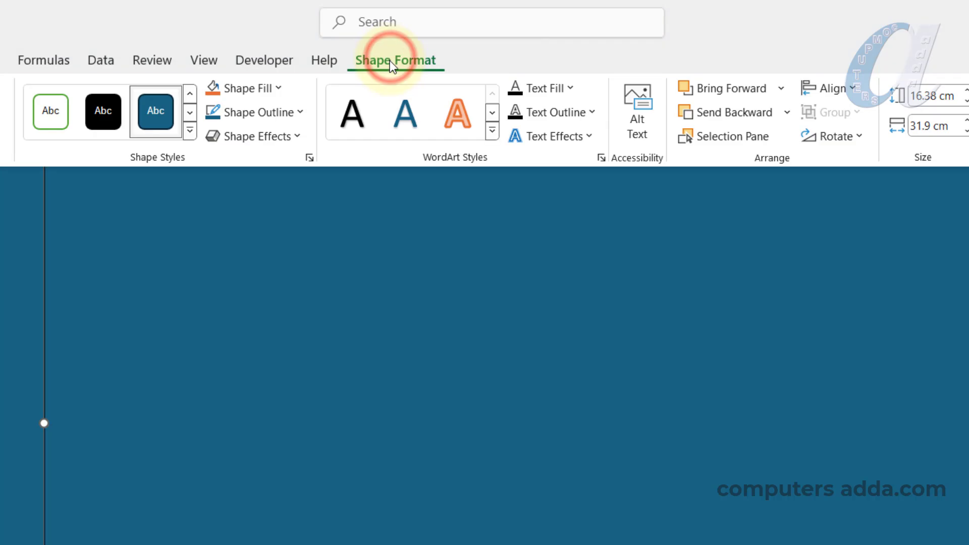
{"action": "left_click", "coordinate": [278, 89]}
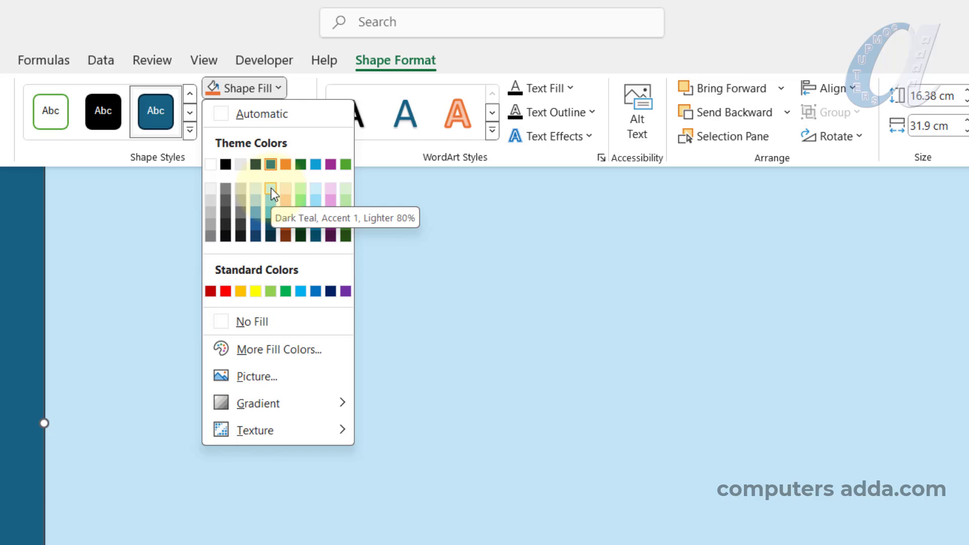
{"action": "left_click", "coordinate": [271, 187]}
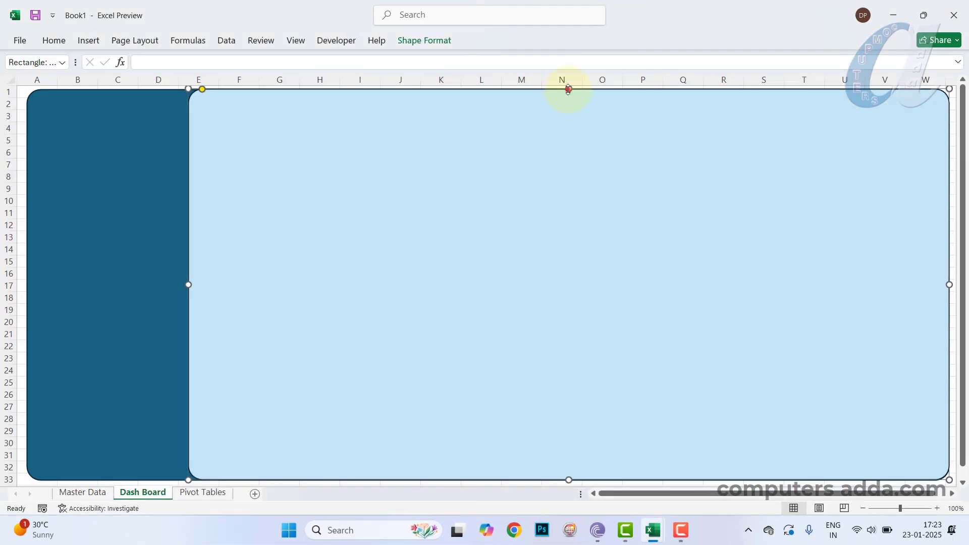
Shrink the light blue panel slightly at its upper and right edges, leaving a thin dark border around it.
{"action": "left_click_drag", "start_coordinate": [568, 90], "coordinate": [568, 94]}
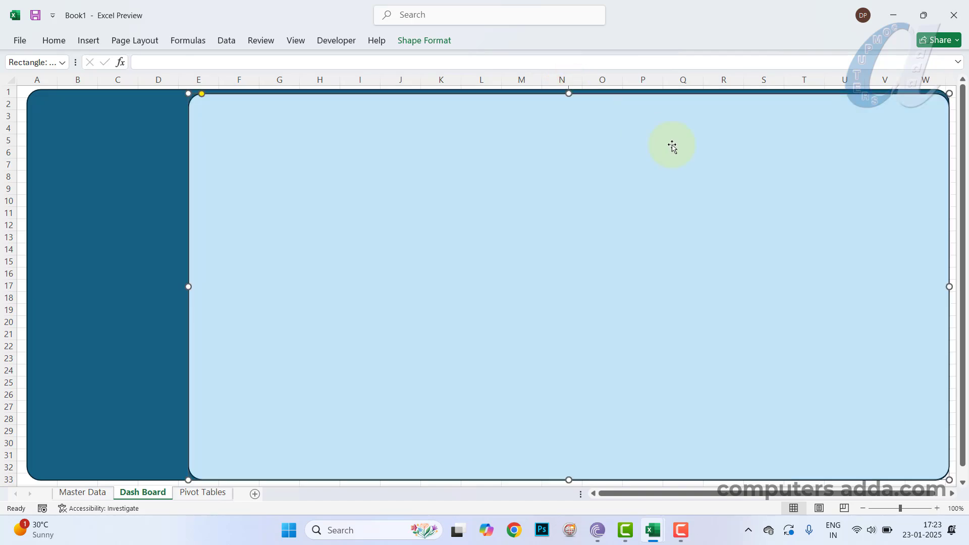
{"action": "left_click_drag", "start_coordinate": [946, 287], "coordinate": [941, 286]}
{"action": "left_click", "coordinate": [22, 116]}
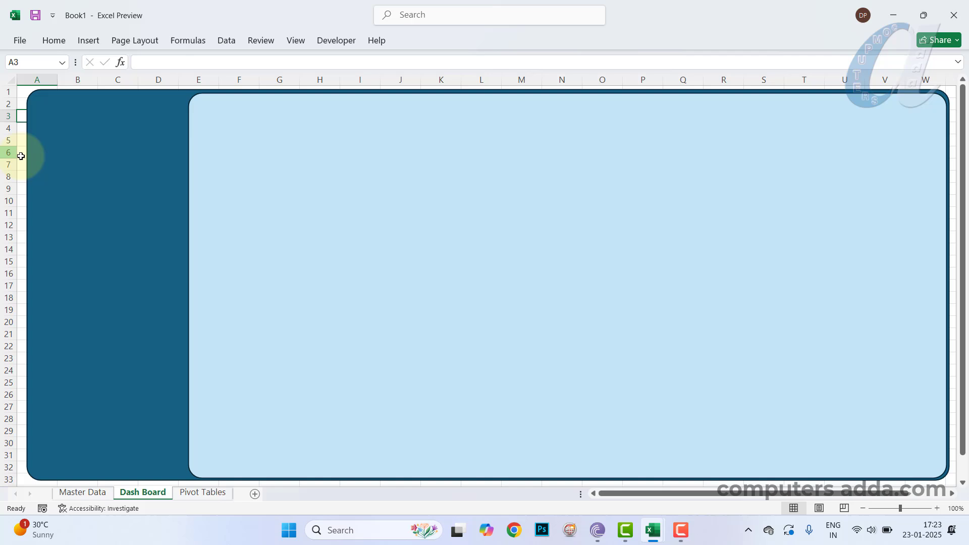
Nudge the light blue panel to even out its border and extend its left edge slightly toward the dark sidebar.
{"action": "left_click", "coordinate": [494, 158]}
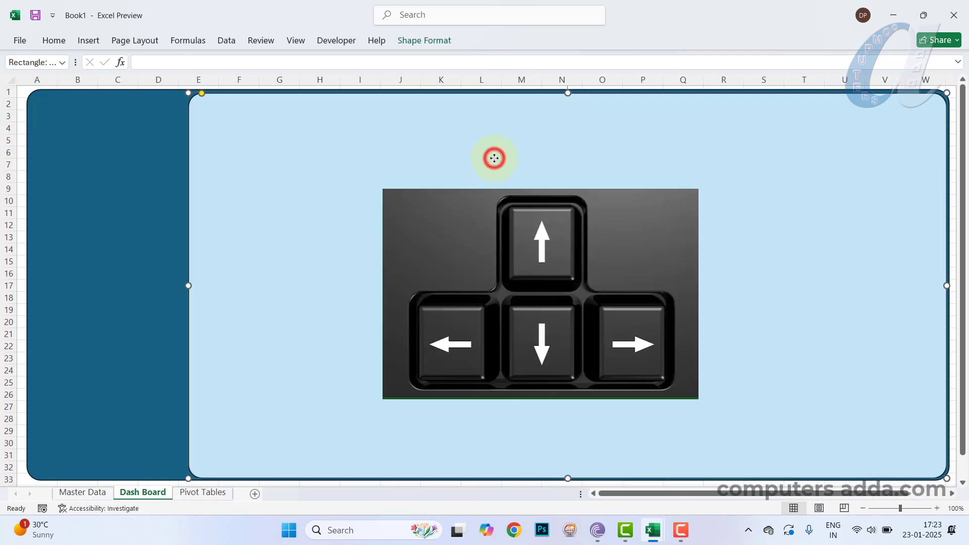
{"action": "key", "text": "Up"}
{"action": "key", "text": "Up"}
{"action": "key", "text": "Down"}
{"action": "key", "text": "Down"}
{"action": "key", "text": "Up"}
{"action": "key", "text": "Left"}
{"action": "key", "text": "Right"}
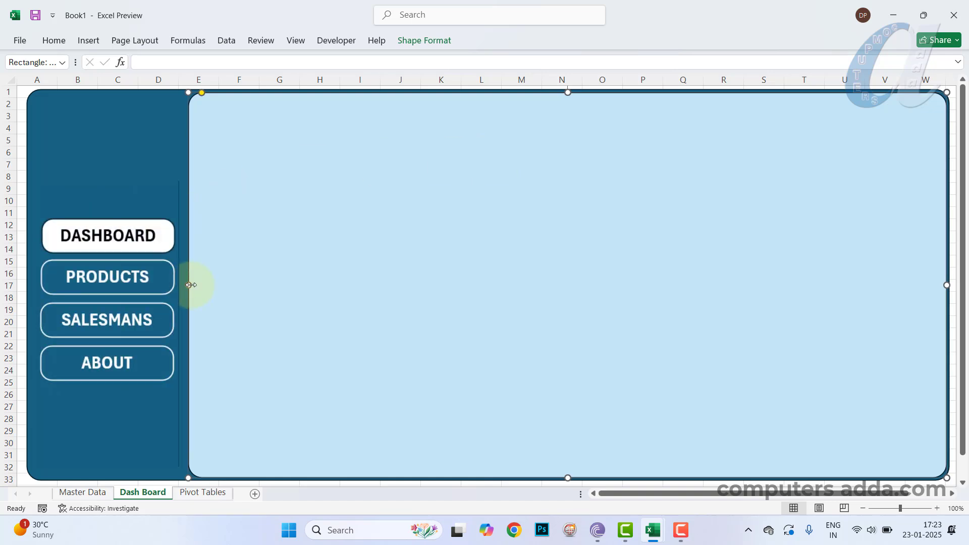
{"action": "left_click_drag", "start_coordinate": [191, 285], "coordinate": [186, 285]}
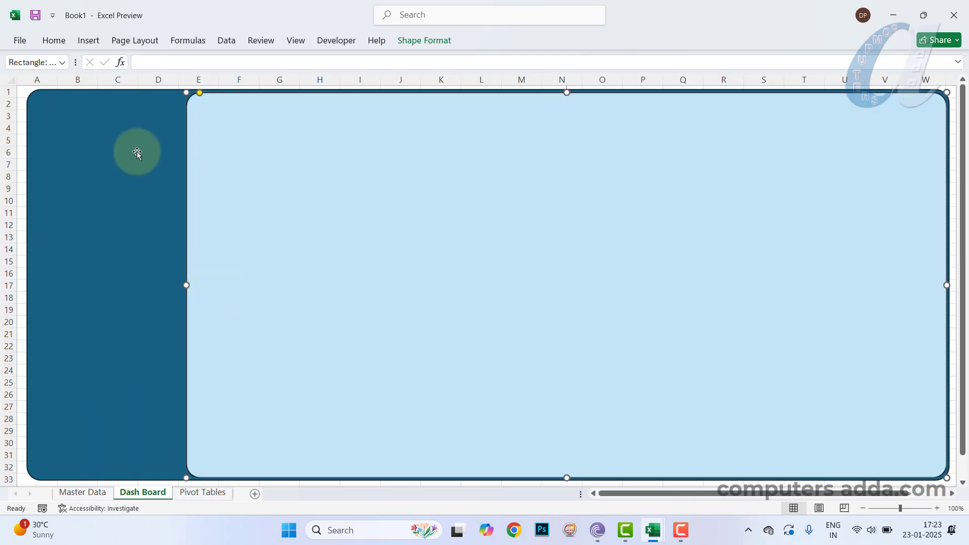
{"action": "left_click", "coordinate": [22, 89]}
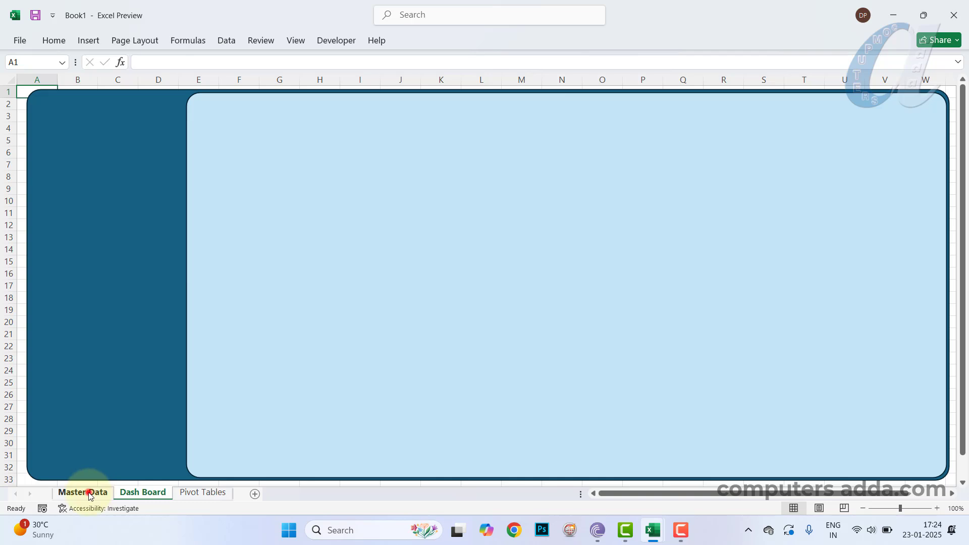
Create a PivotTable from the Master Data range A1:G279, placed in cell A1 of the existing Pivot Tables sheet.
{"action": "left_click", "coordinate": [84, 492]}
{"action": "left_click", "coordinate": [237, 200]}
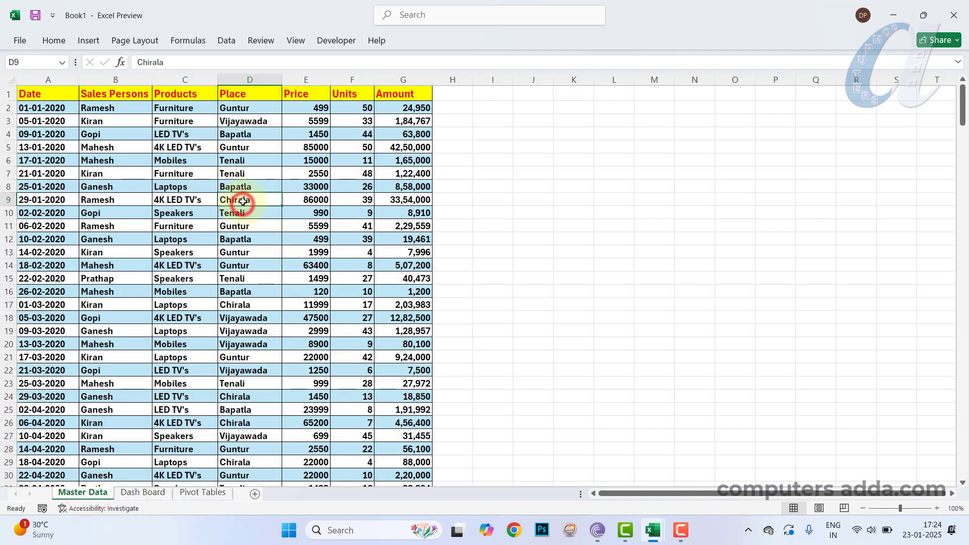
{"action": "key", "text": "ctrl+a"}
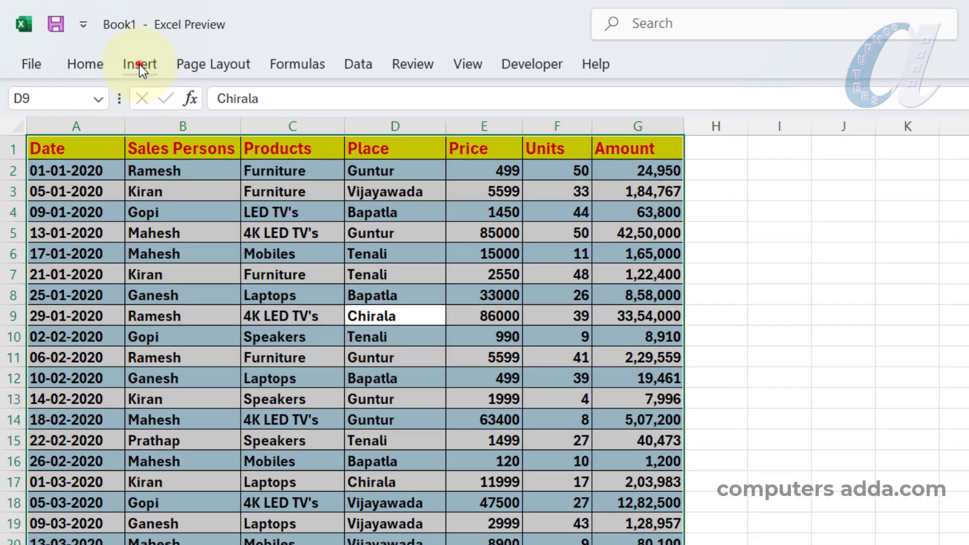
{"action": "left_click", "coordinate": [88, 40]}
{"action": "left_click", "coordinate": [44, 109]}
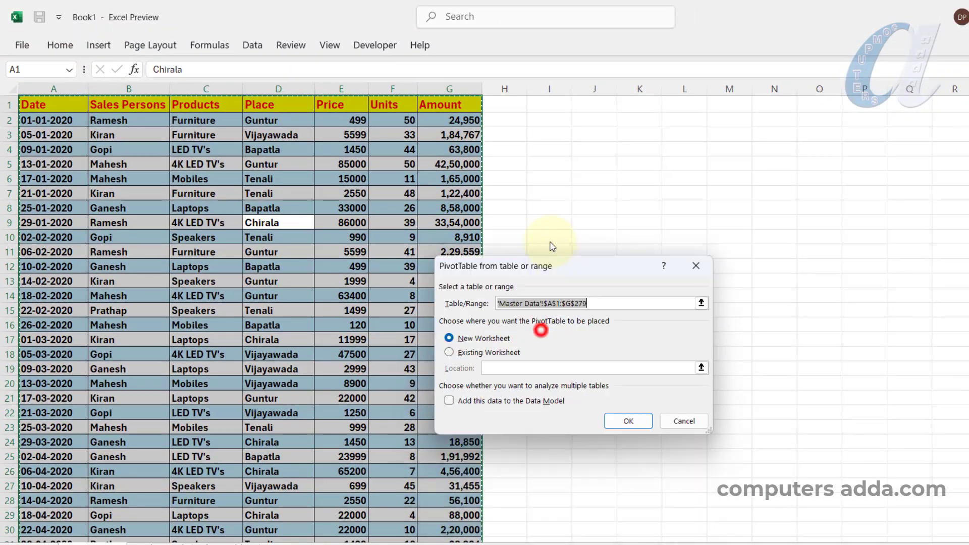
{"action": "left_click_drag", "start_coordinate": [545, 266], "coordinate": [540, 216]}
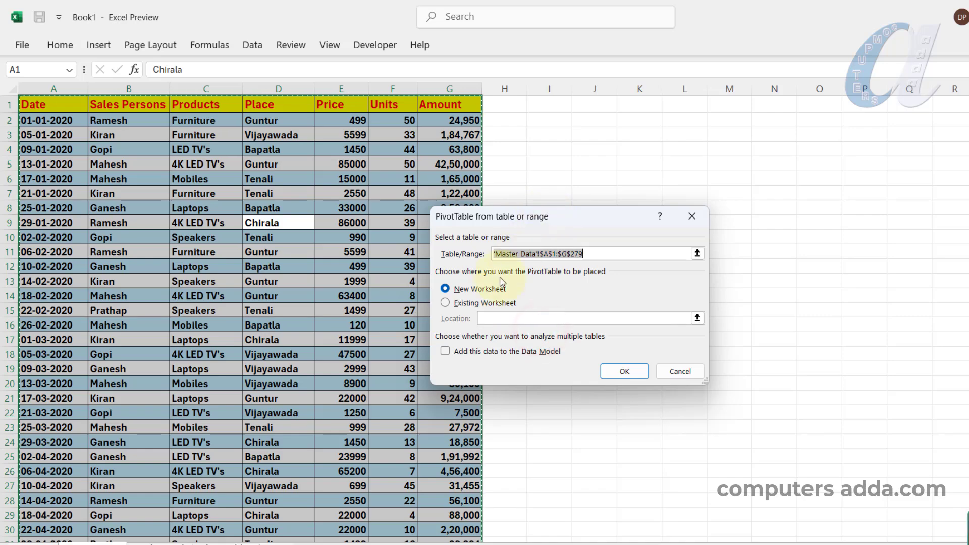
{"action": "left_click", "coordinate": [445, 304]}
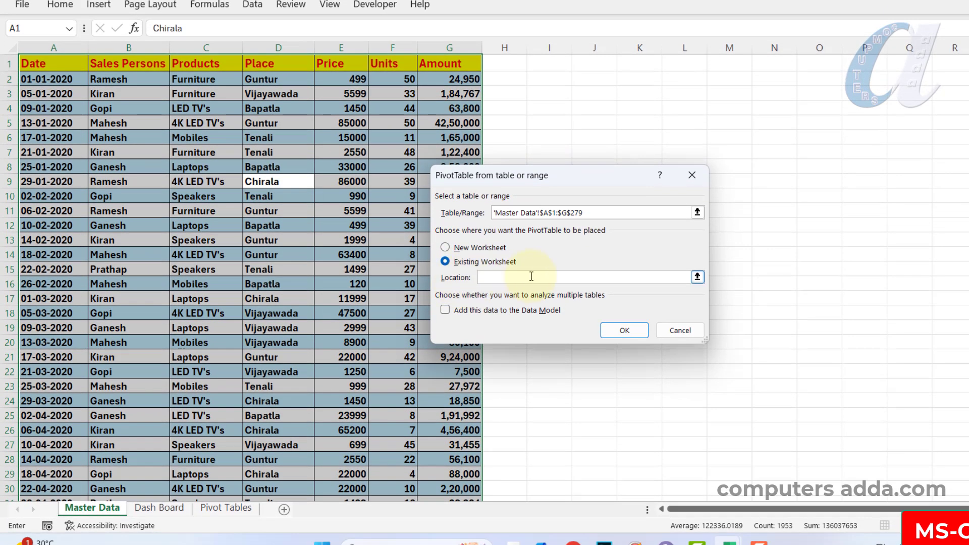
{"action": "left_click", "coordinate": [238, 510]}
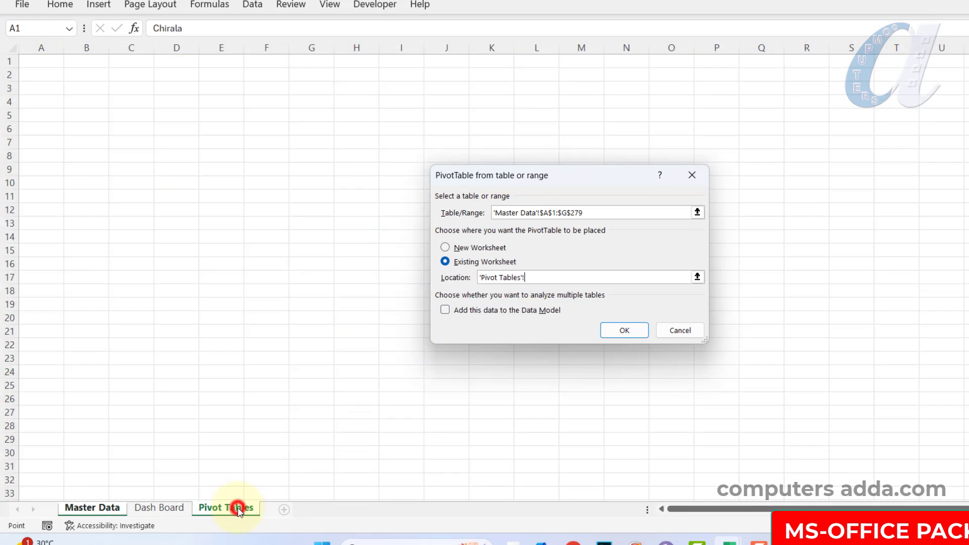
{"action": "left_click", "coordinate": [46, 62]}
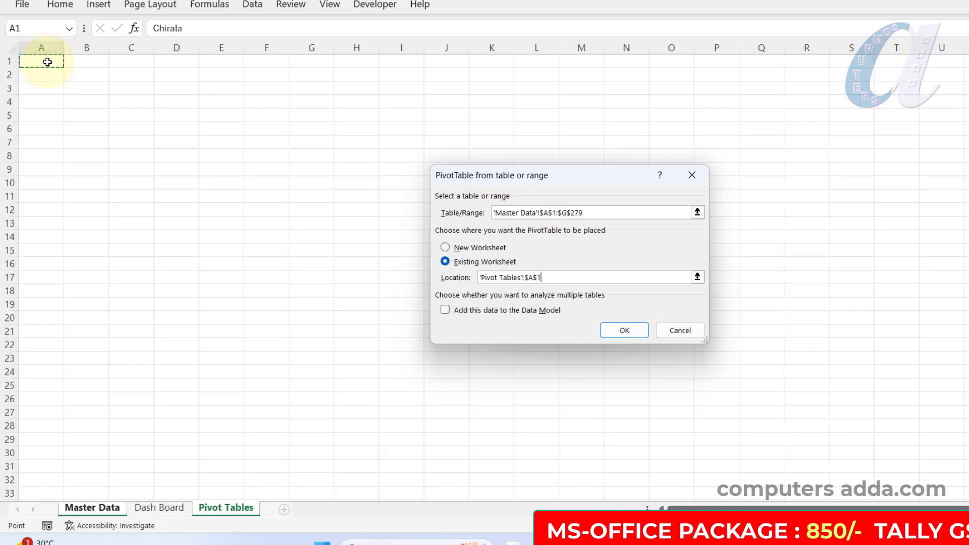
{"action": "left_click", "coordinate": [630, 332]}
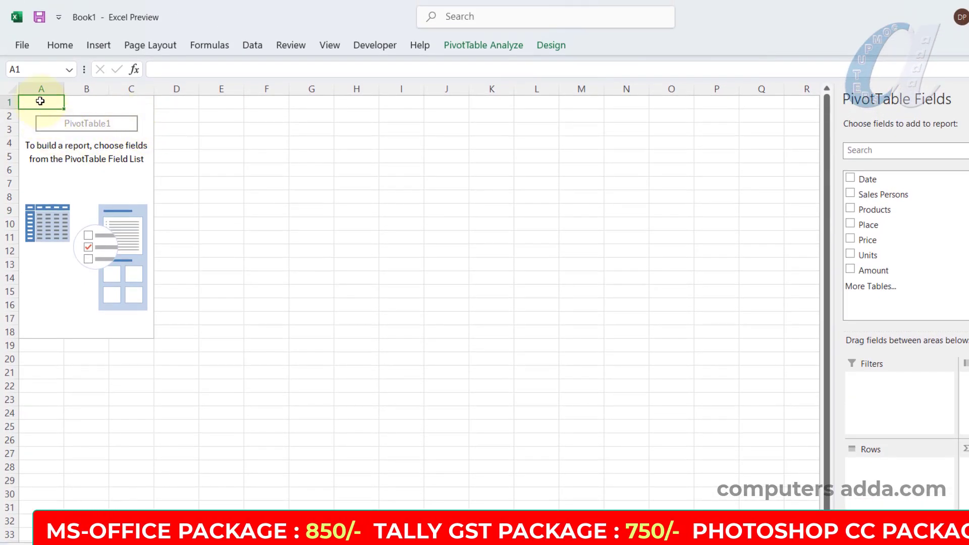
Insert a timeline for the PivotTable's Date field.
{"action": "left_click", "coordinate": [483, 45]}
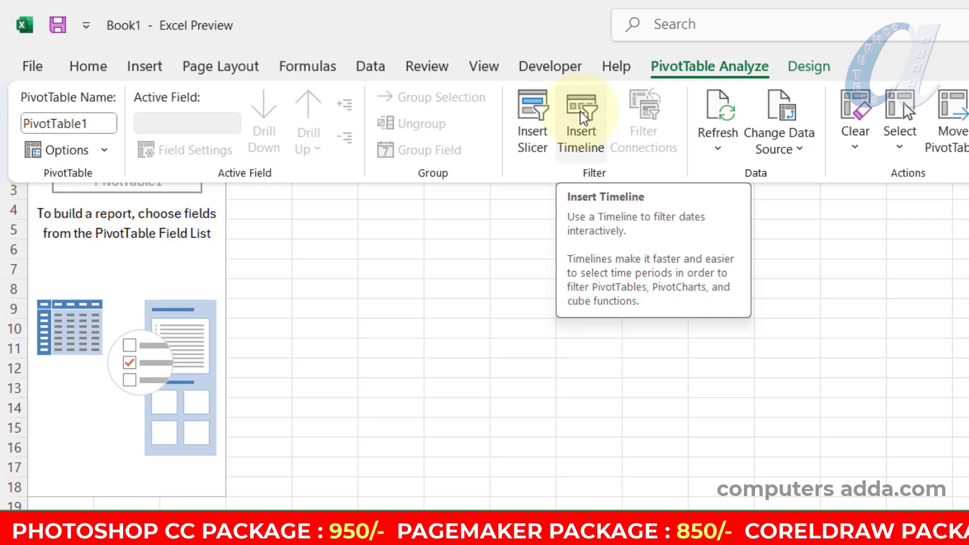
{"action": "left_click", "coordinate": [580, 111]}
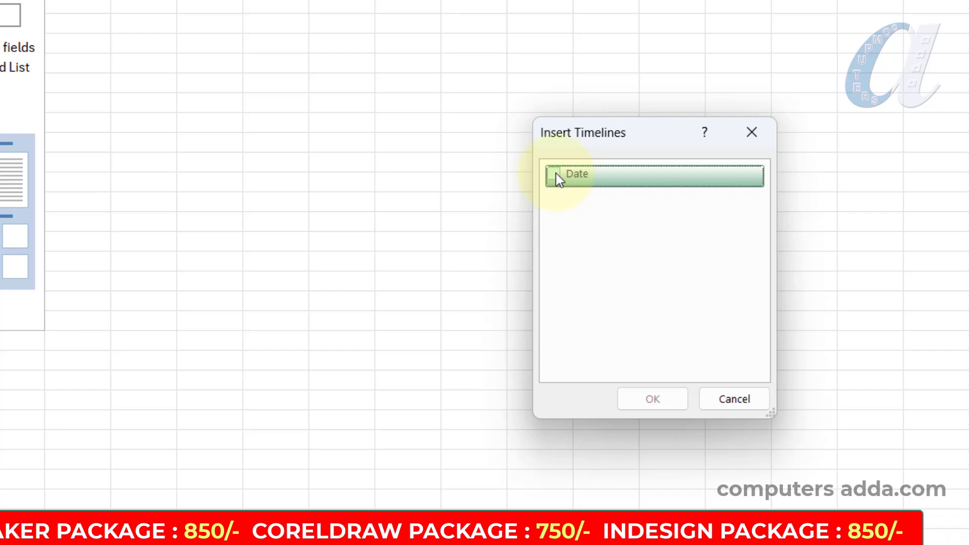
{"action": "left_click", "coordinate": [554, 175]}
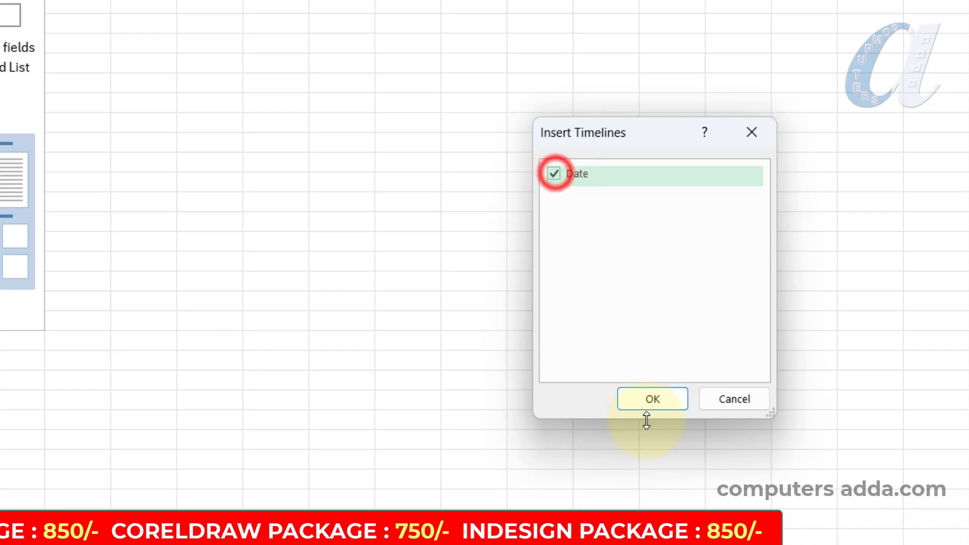
{"action": "left_click", "coordinate": [654, 402]}
Reposition and widen the Date timeline to fit twelve months, and scroll it back to January 2020.
{"action": "left_click_drag", "start_coordinate": [474, 264], "coordinate": [372, 151]}
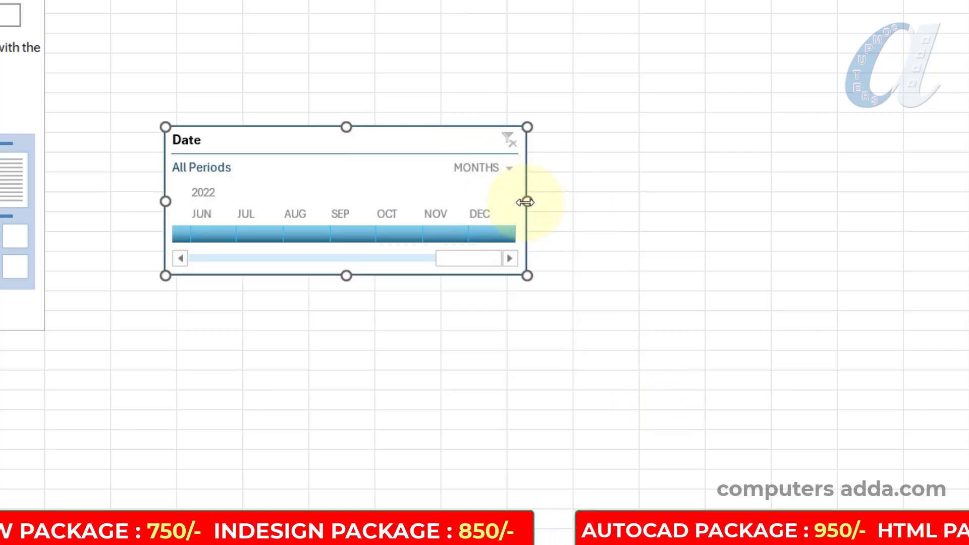
{"action": "left_click_drag", "start_coordinate": [527, 202], "coordinate": [648, 201]}
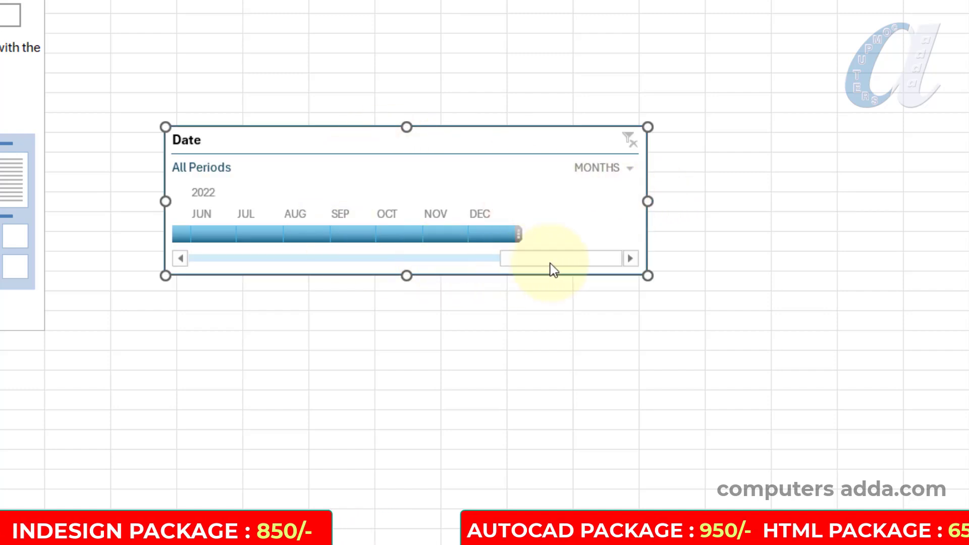
{"action": "left_click_drag", "start_coordinate": [580, 259], "coordinate": [145, 252]}
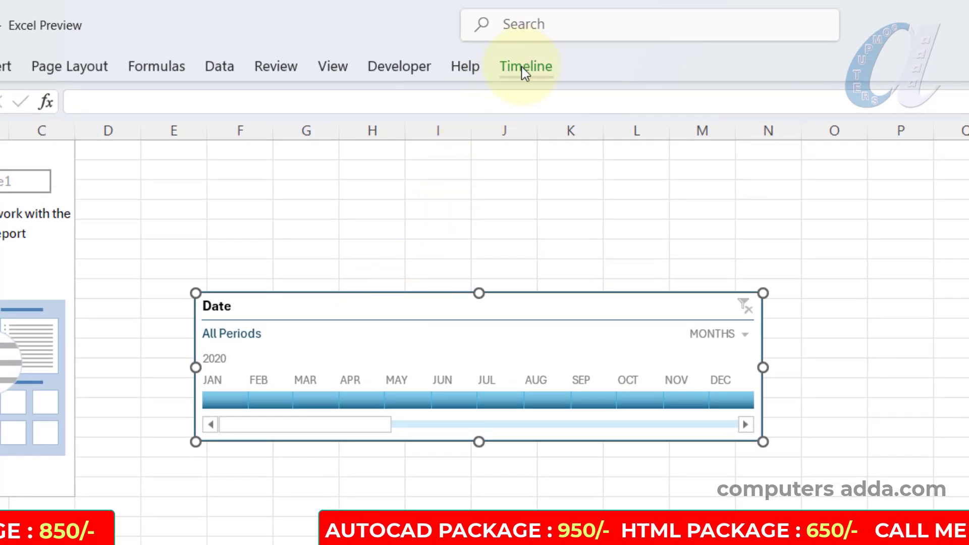
Hide the scrollbar and the time level selector on the Date timeline.
{"action": "left_click", "coordinate": [525, 70]}
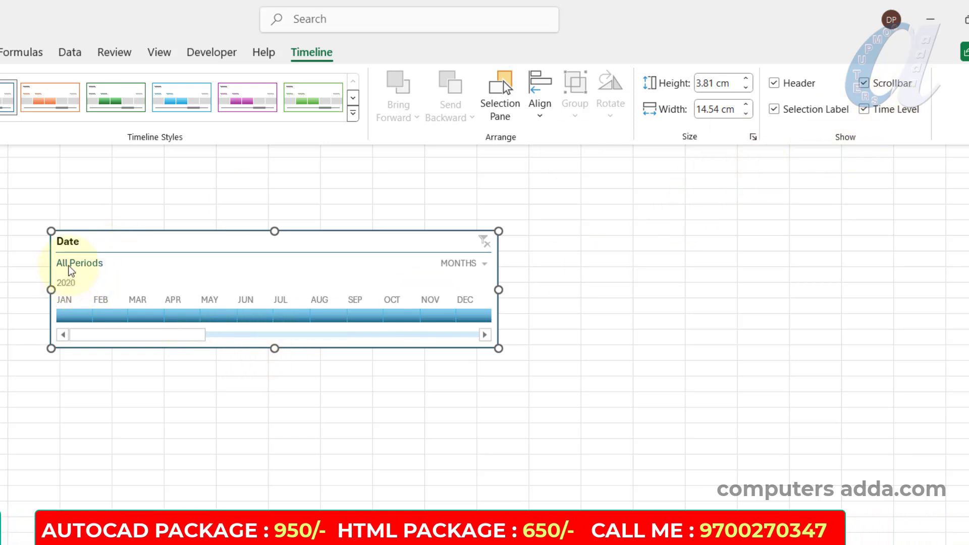
{"action": "left_click", "coordinate": [864, 83]}
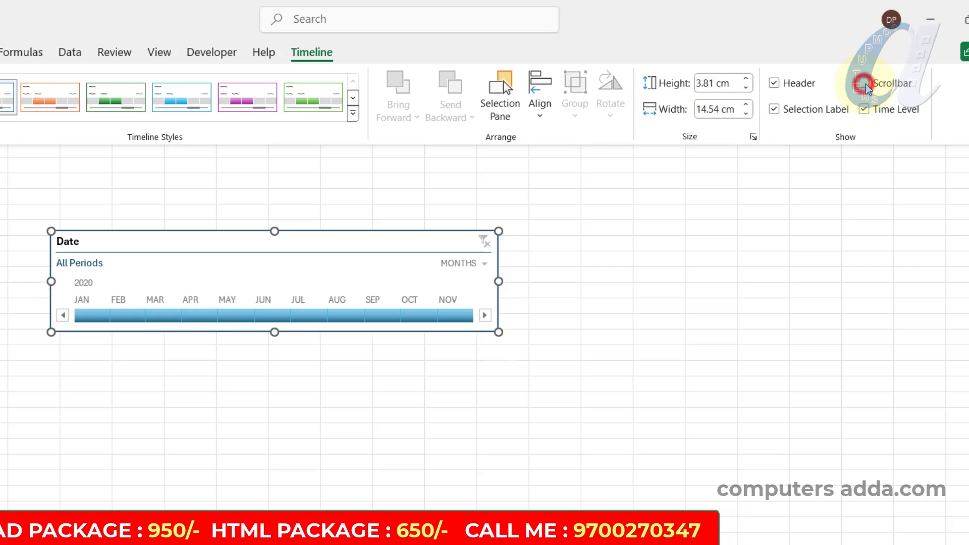
{"action": "left_click", "coordinate": [863, 110]}
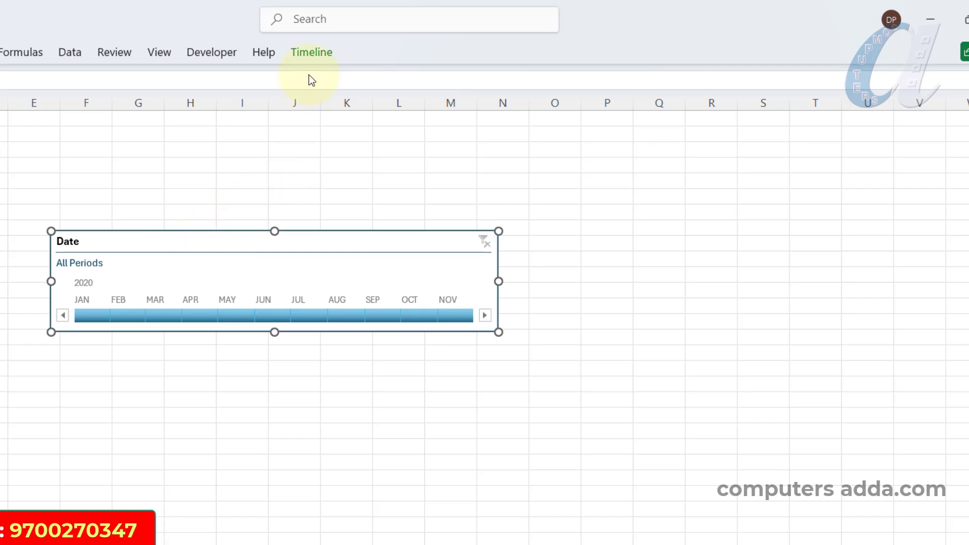
{"action": "left_click", "coordinate": [323, 48]}
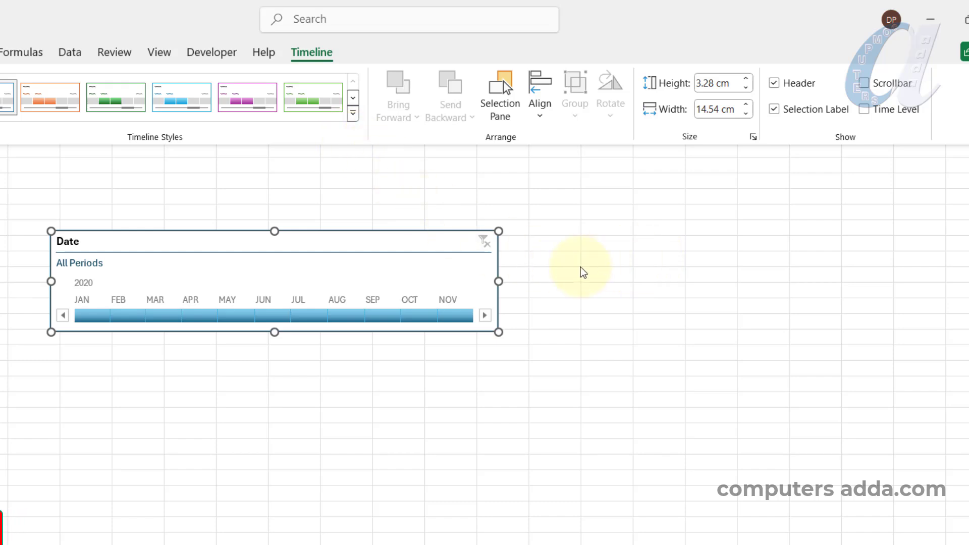
Copy the Date timeline from the Pivot Tables sheet to the Dash Board sheet and move it onto the light blue panel.
{"action": "left_click", "coordinate": [340, 233]}
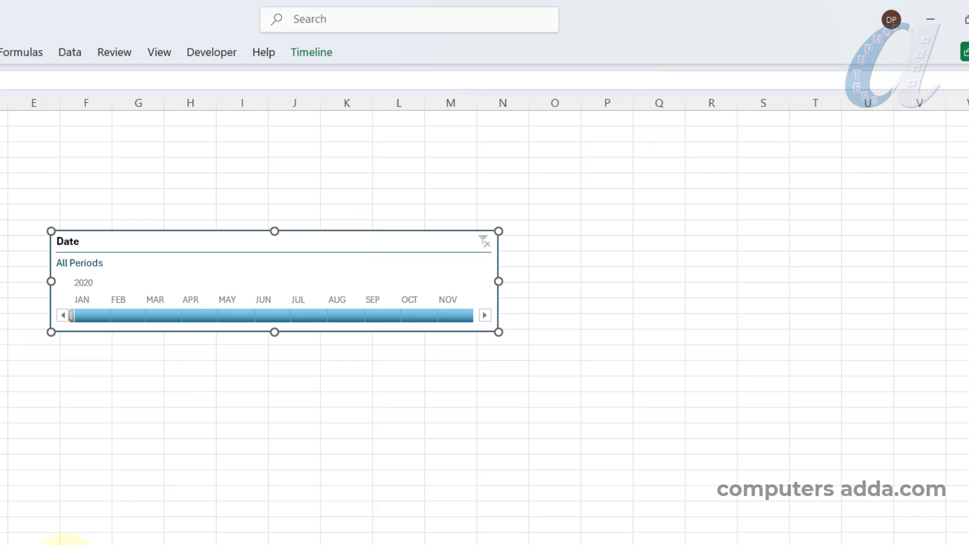
{"action": "left_click", "coordinate": [143, 492]}
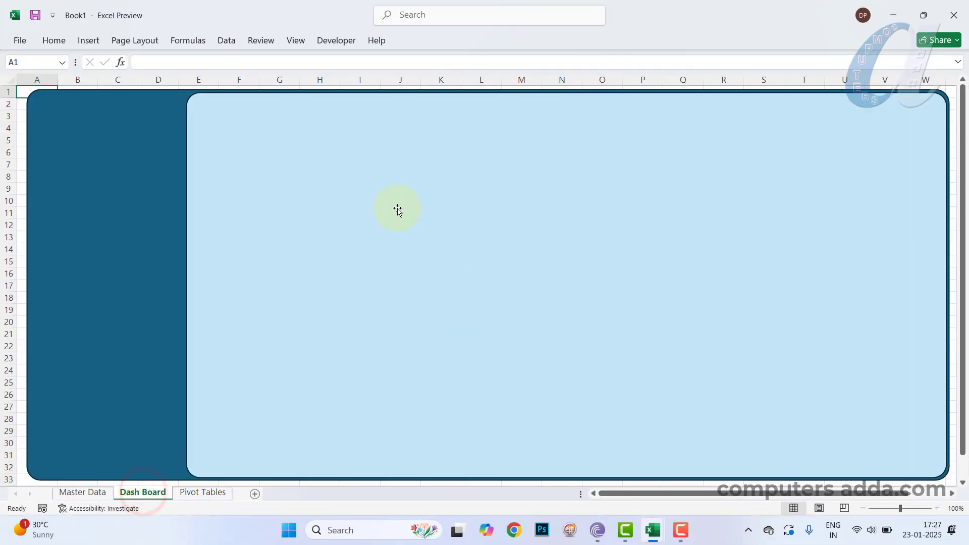
{"action": "key", "text": "ctrl+v"}
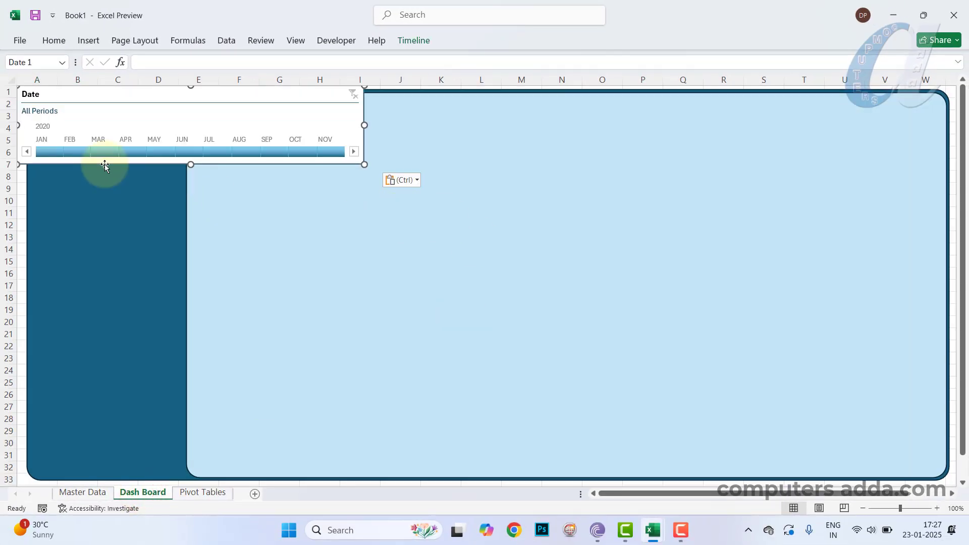
{"action": "left_click_drag", "start_coordinate": [105, 164], "coordinate": [285, 178]}
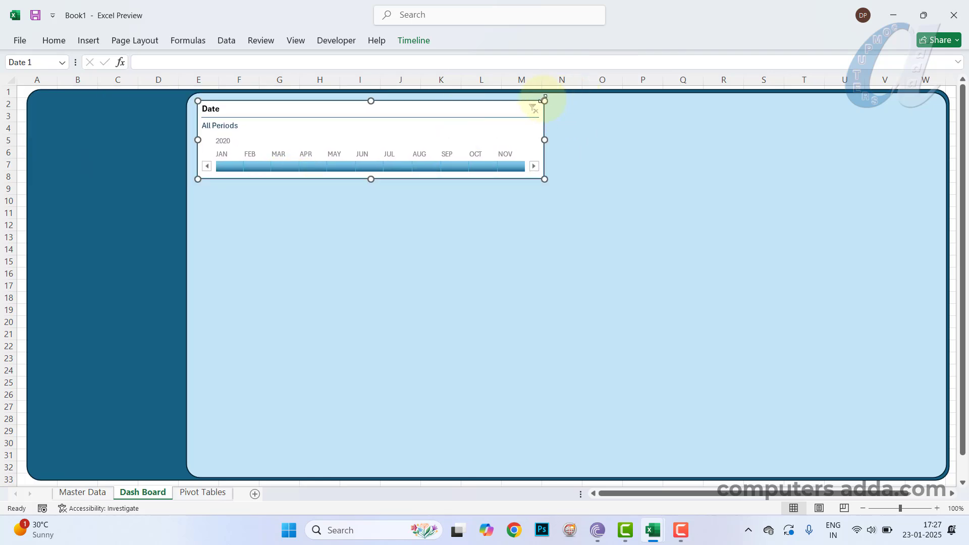
Fine-tune the timeline's position in the upper-left corner of the light blue panel, leaving a small margin.
{"action": "left_click_drag", "start_coordinate": [353, 109], "coordinate": [351, 105]}
{"action": "key", "text": "Down"}
{"action": "key", "text": "Down"}
{"action": "key", "text": "Down"}
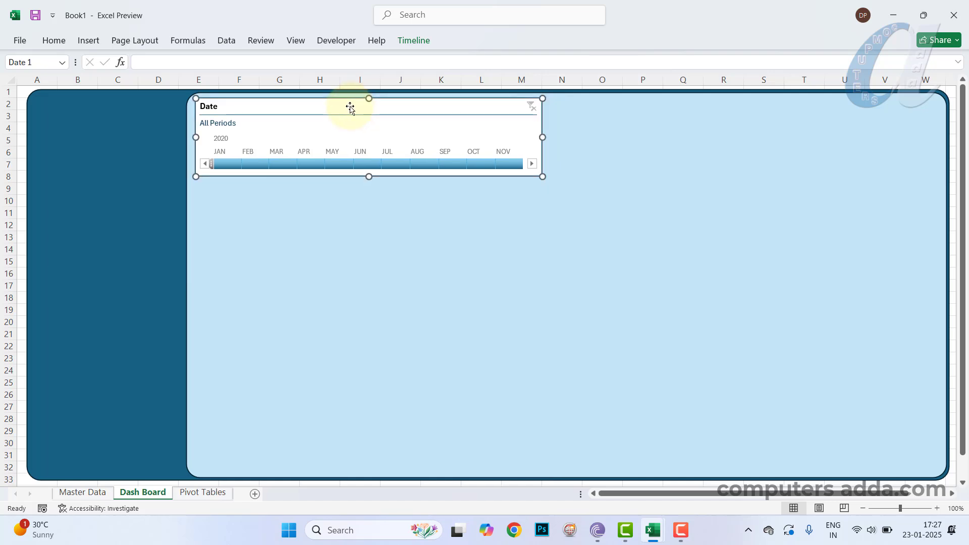
{"action": "key", "text": "Up"}
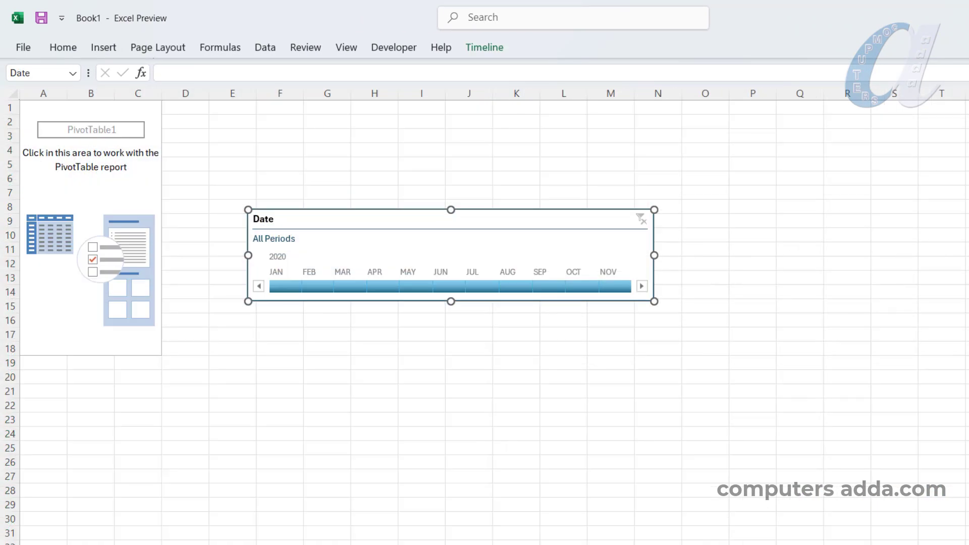
Insert a slicer for the Place field of the PivotTable on the Pivot Tables sheet and move it to the right of the timeline.
{"action": "left_click", "coordinate": [91, 186]}
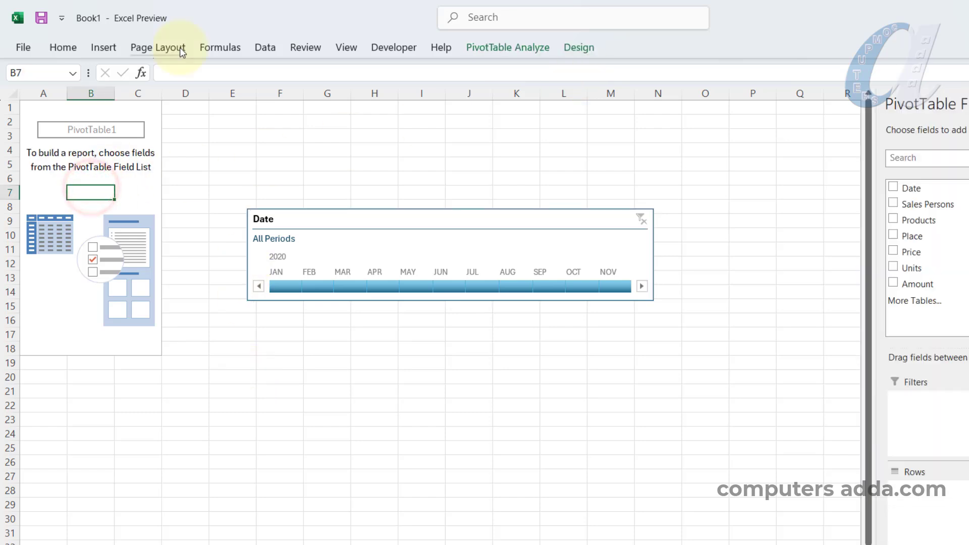
{"action": "left_click", "coordinate": [104, 48]}
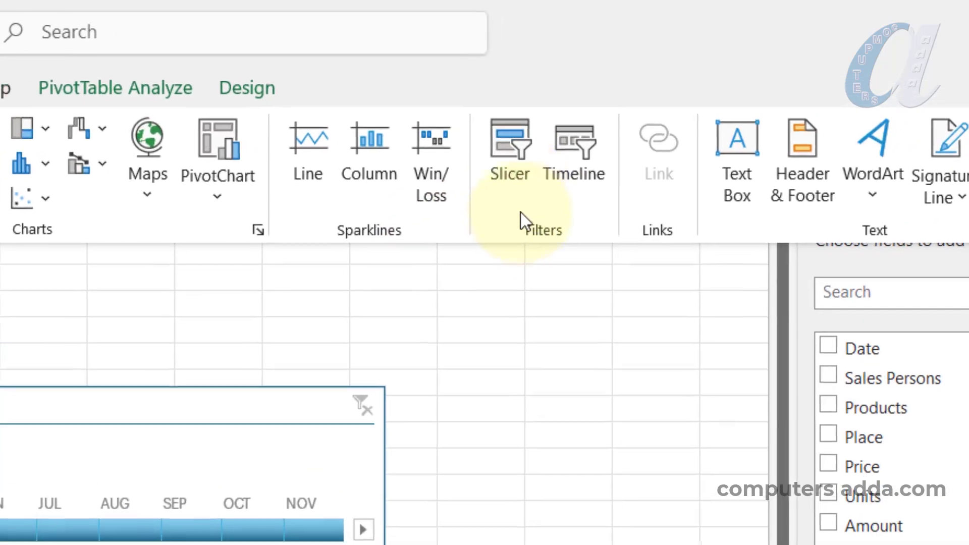
{"action": "left_click", "coordinate": [505, 153]}
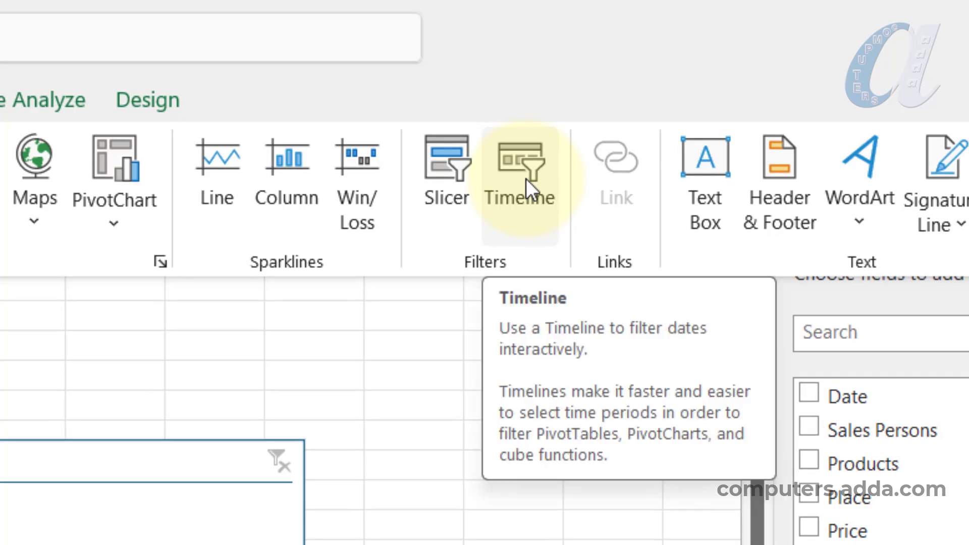
{"action": "left_click", "coordinate": [449, 171]}
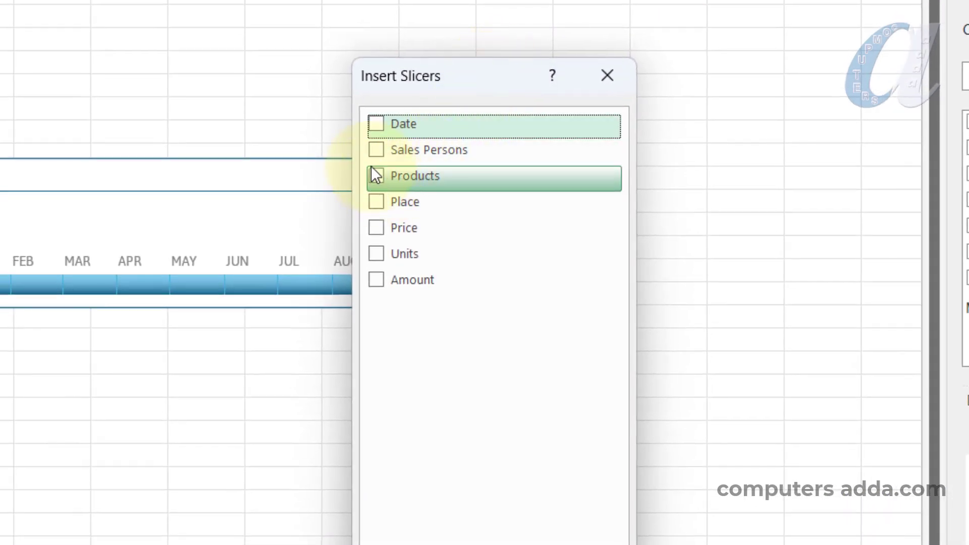
{"action": "left_click", "coordinate": [377, 202]}
{"action": "left_click", "coordinate": [588, 430]}
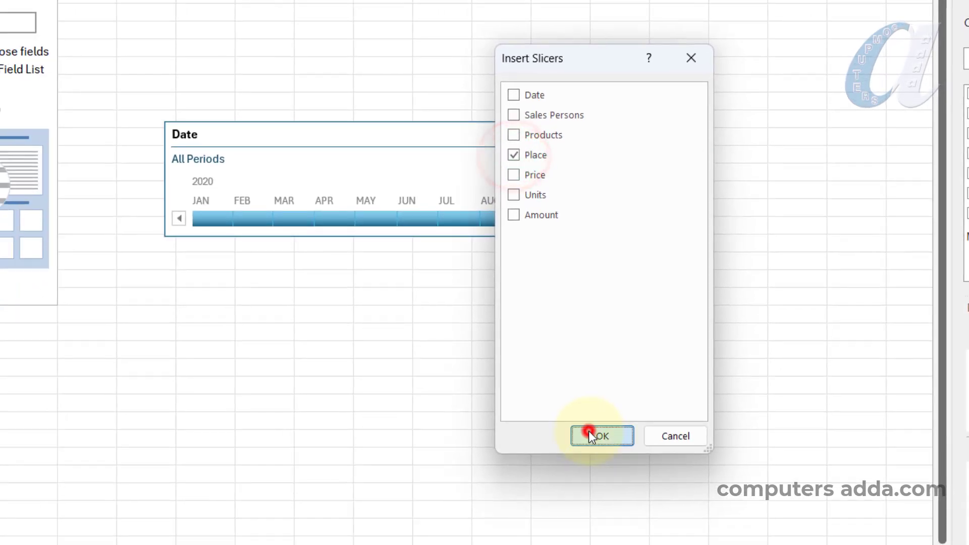
{"action": "left_click_drag", "start_coordinate": [394, 177], "coordinate": [791, 94]}
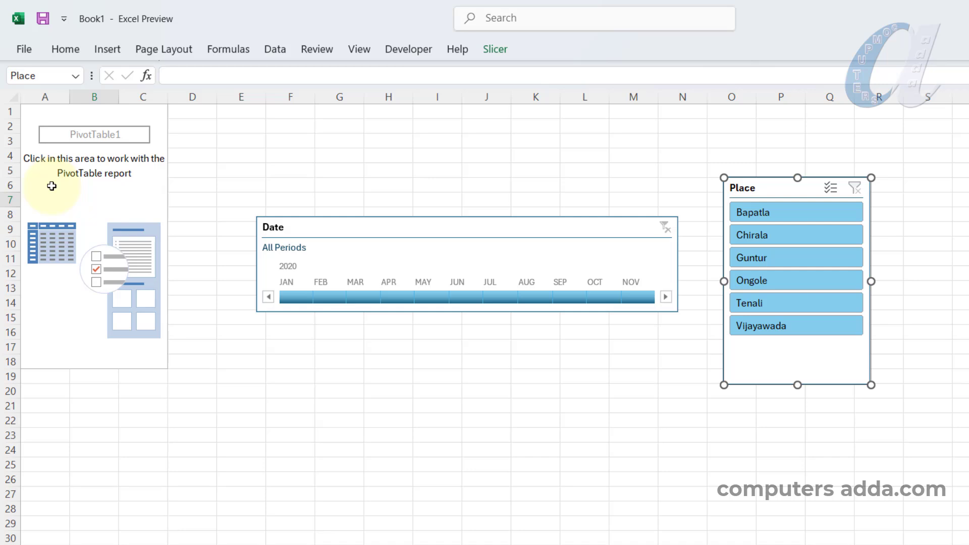
Insert a slicer for the PivotTable's Products field and move it below the Date timeline.
{"action": "left_click", "coordinate": [51, 186]}
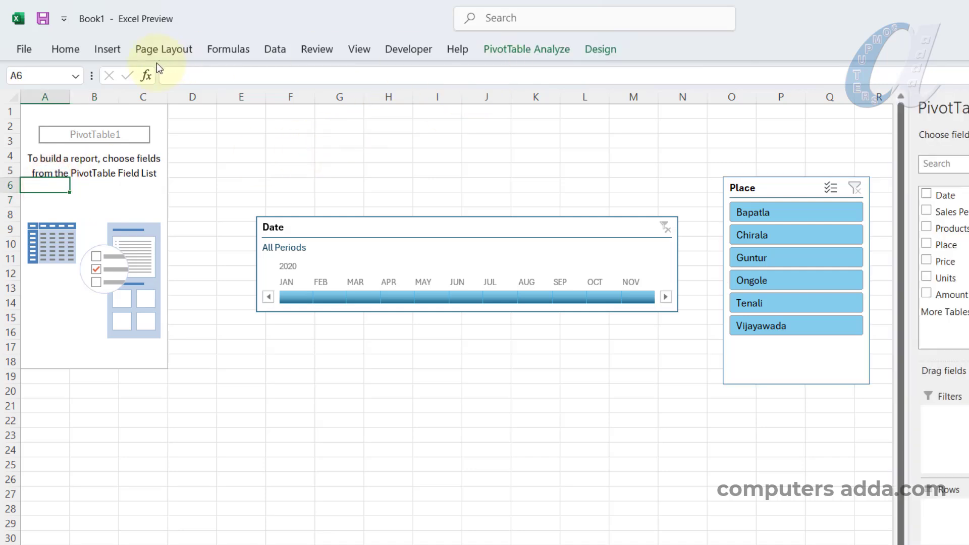
{"action": "left_click", "coordinate": [107, 50]}
{"action": "left_click", "coordinate": [746, 83]}
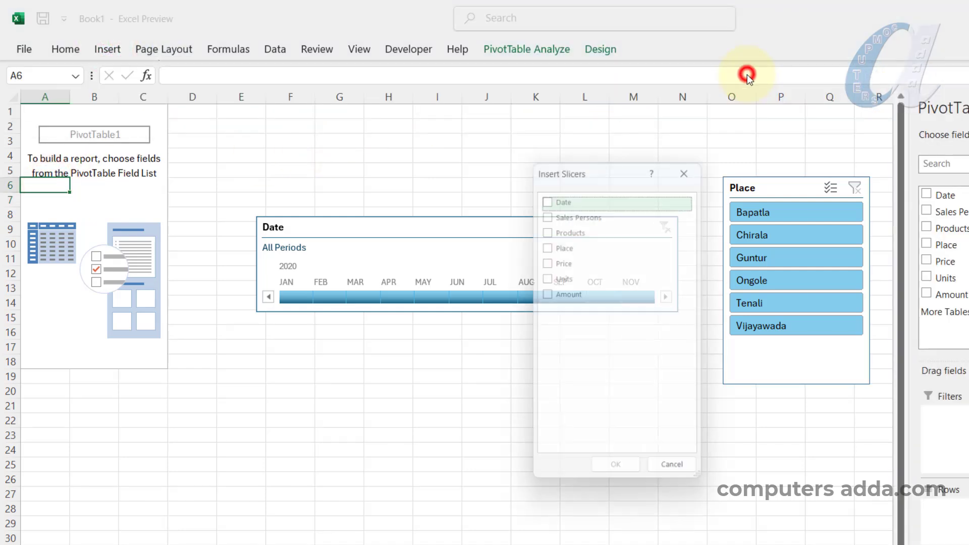
{"action": "left_click", "coordinate": [543, 231]}
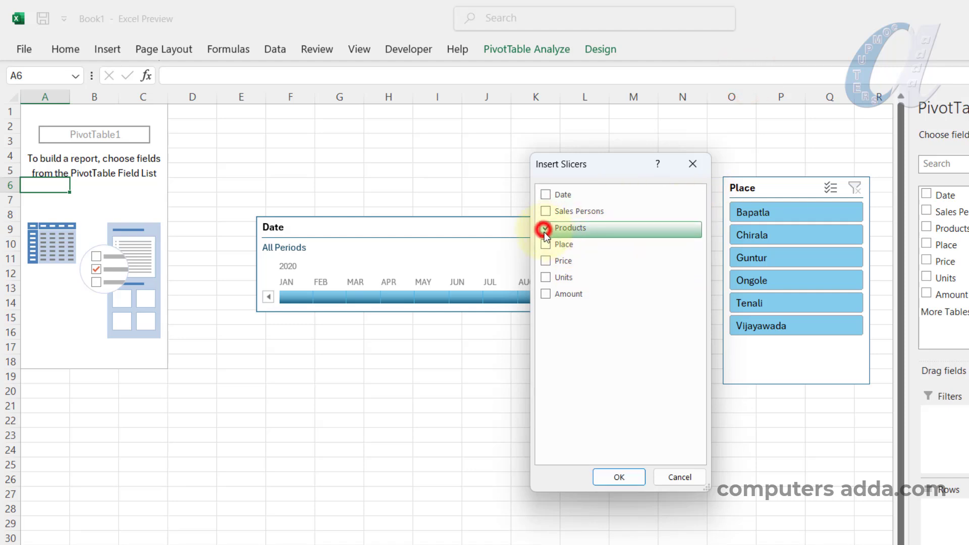
{"action": "left_click", "coordinate": [619, 477]}
{"action": "left_click_drag", "start_coordinate": [430, 258], "coordinate": [334, 354]}
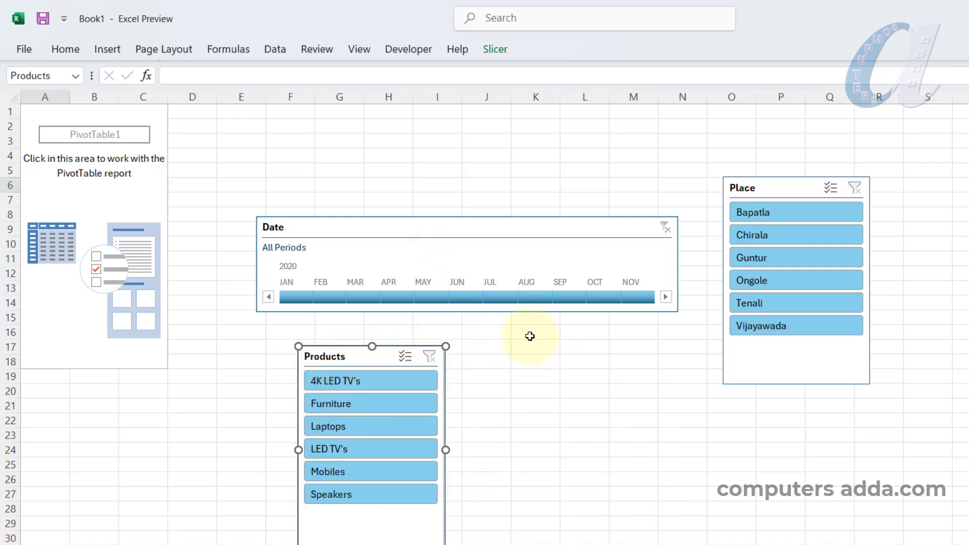
Arrange the Place slicer in 2 columns, shorten it to fit its three rows, and widen it to about double.
{"action": "left_click", "coordinate": [772, 189]}
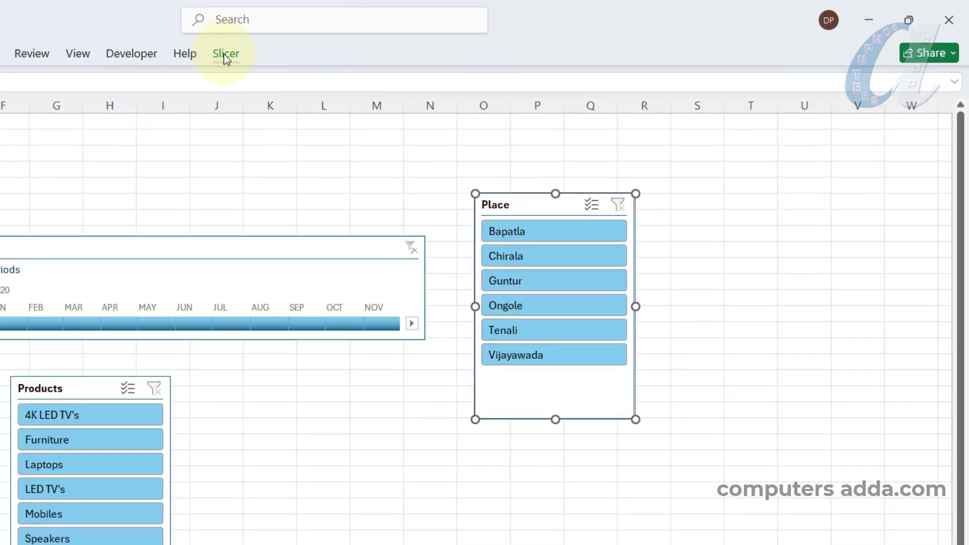
{"action": "left_click", "coordinate": [226, 54]}
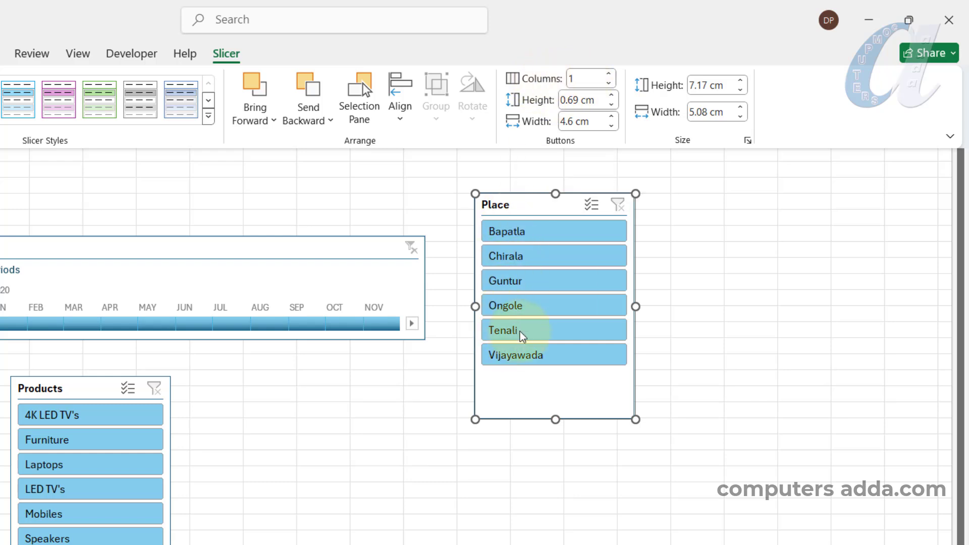
{"action": "left_click", "coordinate": [611, 74]}
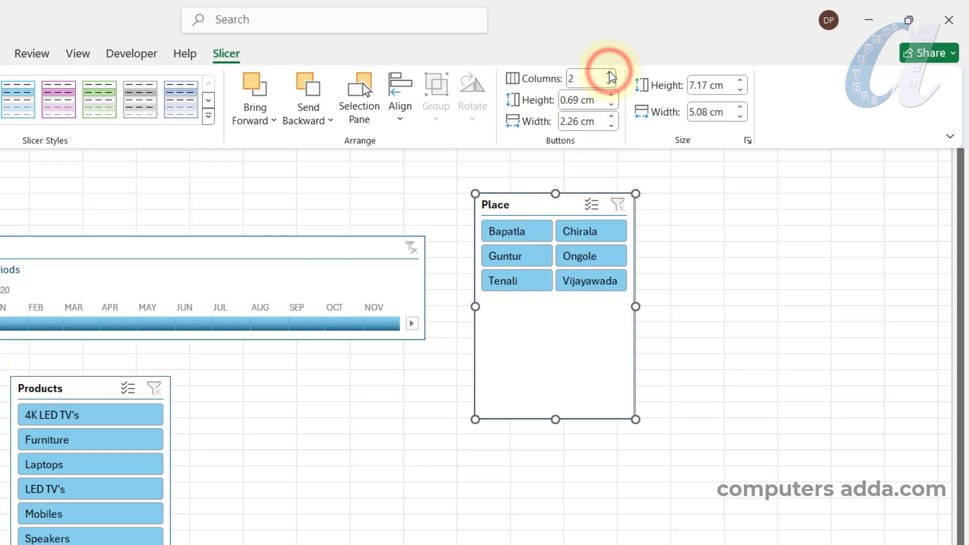
{"action": "left_click", "coordinate": [555, 419]}
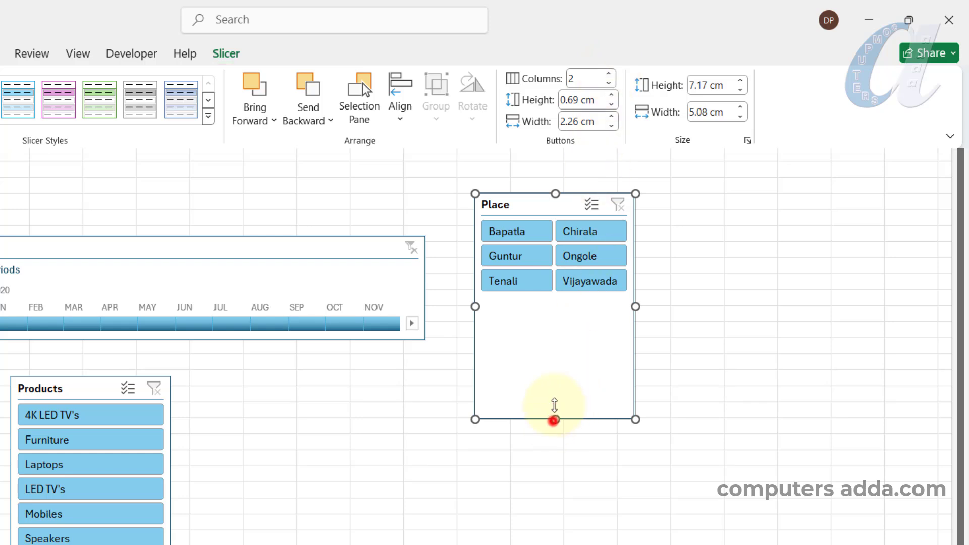
{"action": "left_click_drag", "start_coordinate": [556, 419], "coordinate": [555, 302]}
{"action": "left_click_drag", "start_coordinate": [635, 248], "coordinate": [794, 247]}
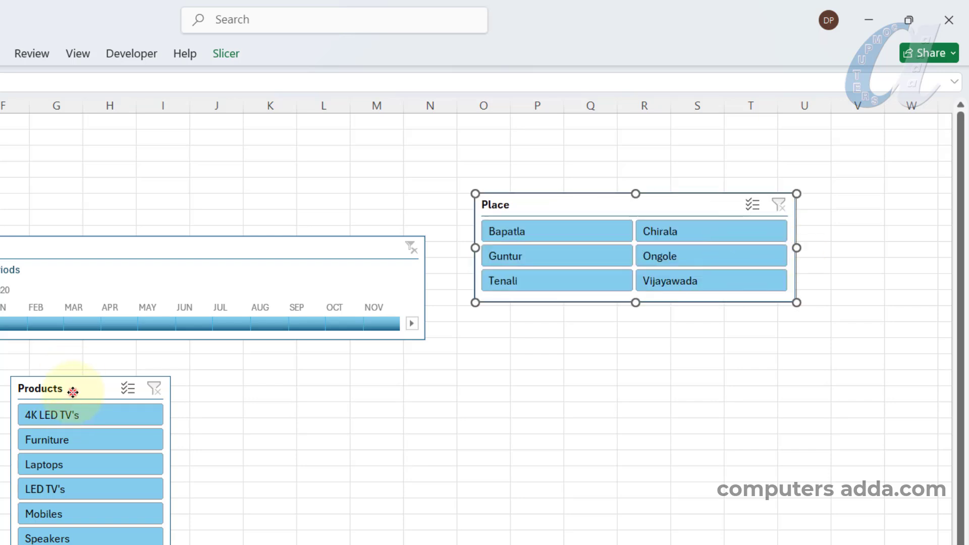
Arrange the Products slicer in 6 columns, shorten it to a single row, and widen it until all product names are readable.
{"action": "left_click", "coordinate": [73, 392]}
{"action": "left_click", "coordinate": [225, 53]}
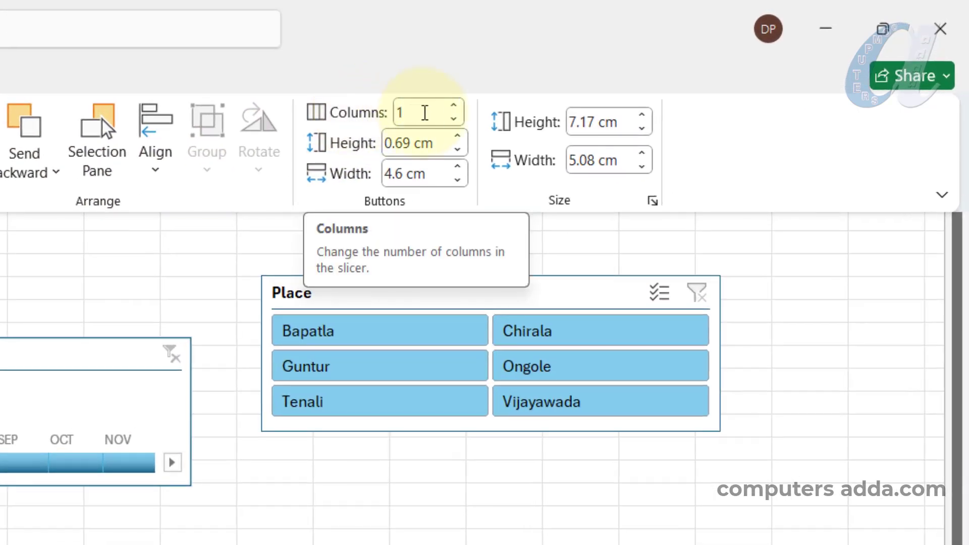
{"action": "left_click", "coordinate": [453, 105]}
{"action": "left_click", "coordinate": [454, 105]}
{"action": "left_click", "coordinate": [453, 105]}
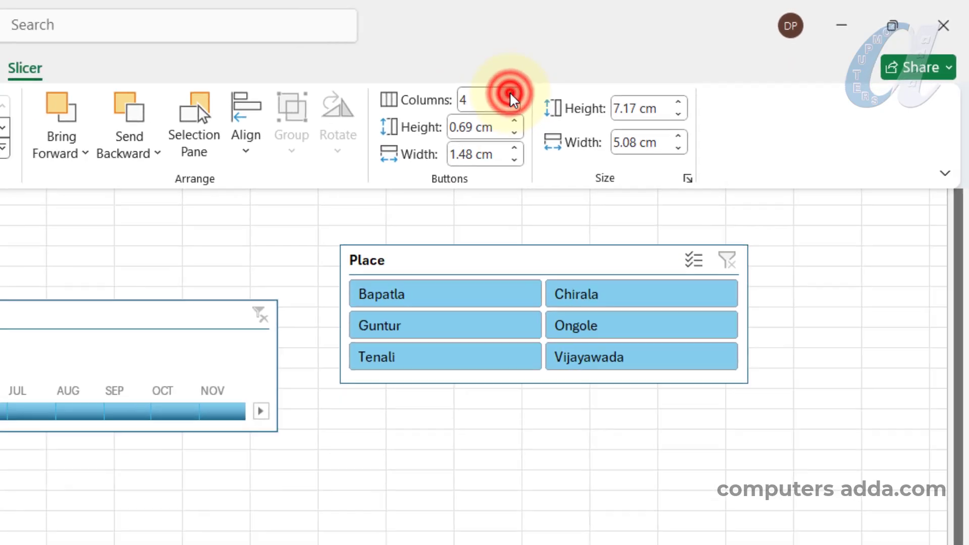
{"action": "left_click", "coordinate": [454, 105]}
{"action": "left_click", "coordinate": [454, 105]}
{"action": "left_click_drag", "start_coordinate": [233, 505], "coordinate": [235, 368]}
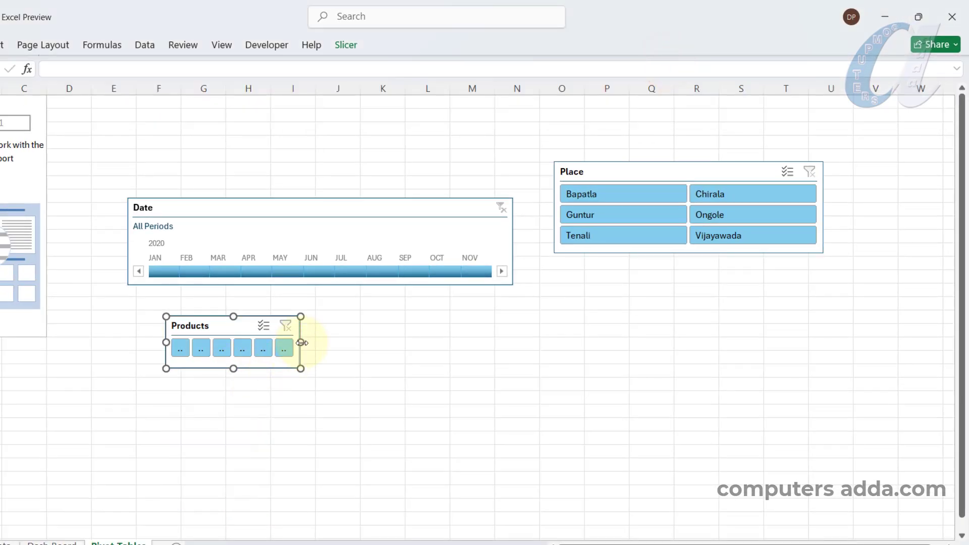
{"action": "left_click_drag", "start_coordinate": [301, 342], "coordinate": [588, 341]}
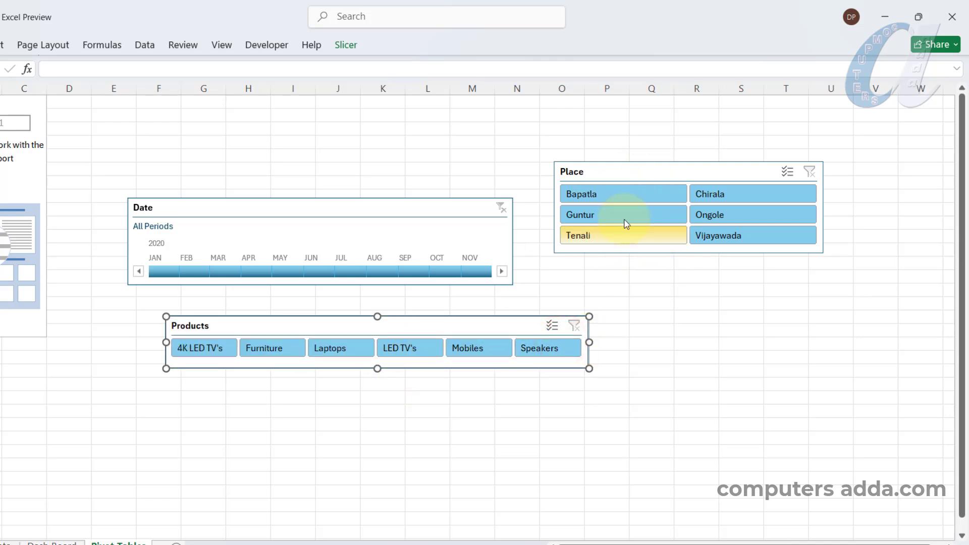
Copy the Place slicer to the Dash Board sheet and position it directly right of the Date timeline.
{"action": "left_click", "coordinate": [662, 171]}
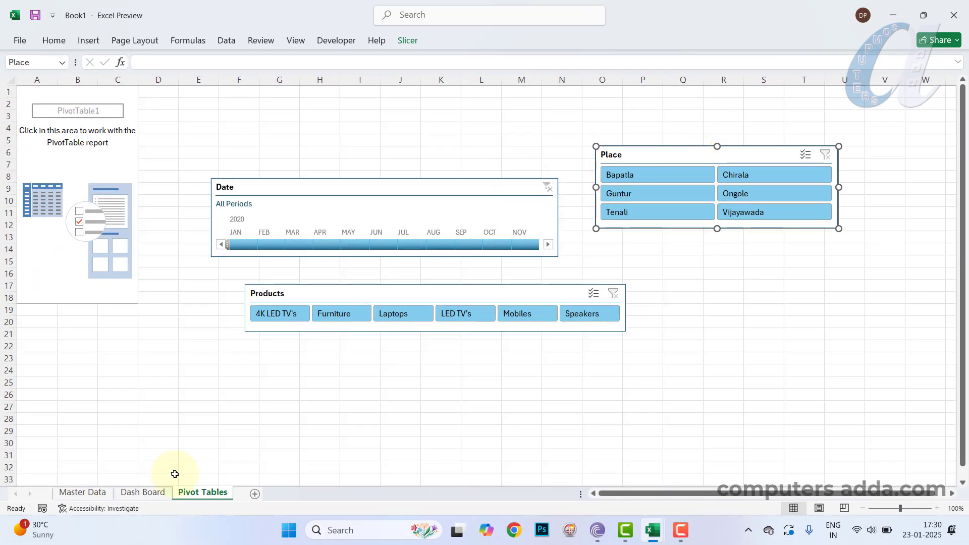
{"action": "left_click", "coordinate": [153, 496]}
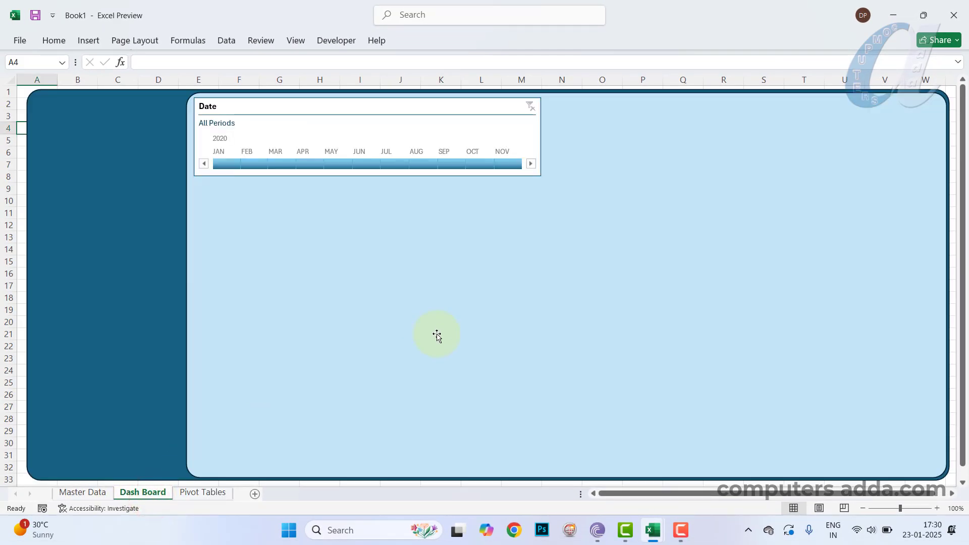
{"action": "key", "text": "ctrl+v"}
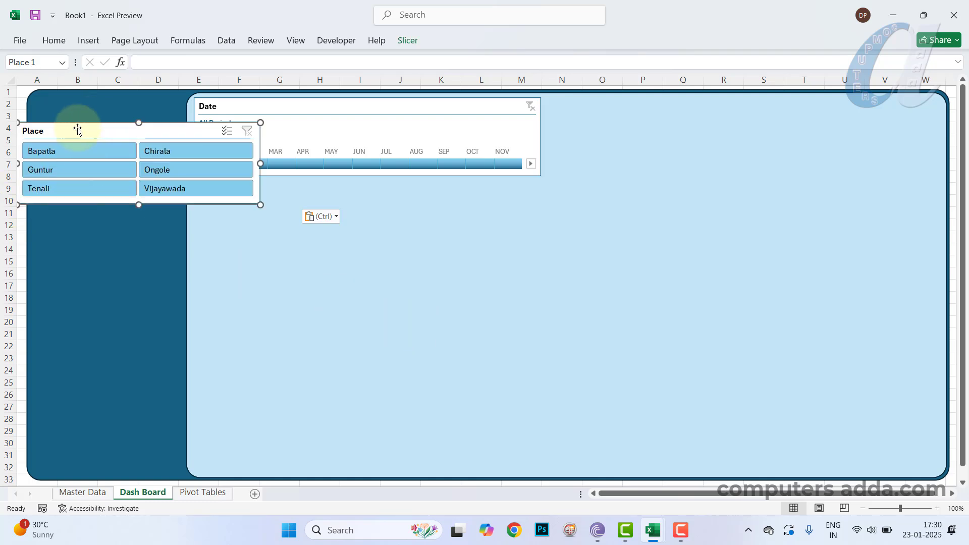
{"action": "left_click_drag", "start_coordinate": [78, 130], "coordinate": [604, 107]}
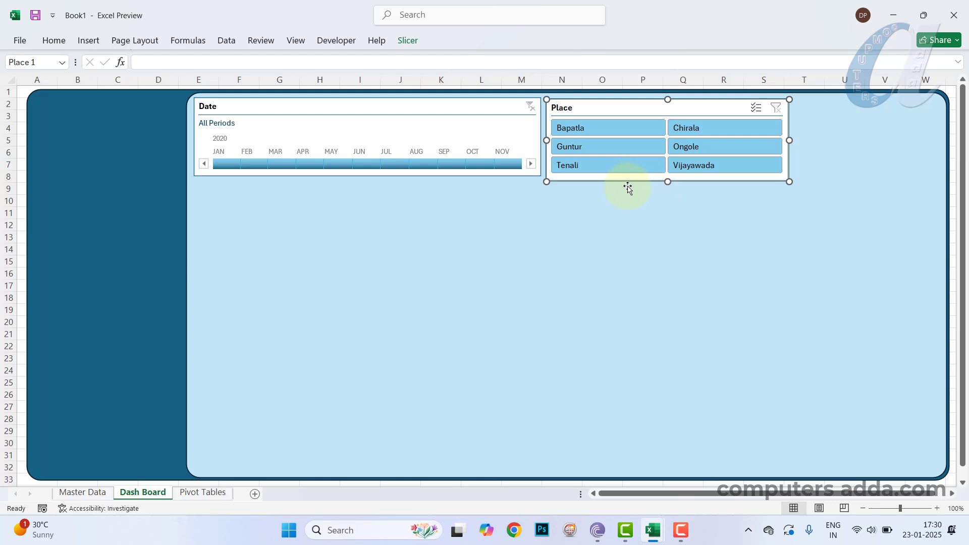
Widen the Place slicer to the panel's right edge and extend the Date timeline to show December, leaving a narrow gap between them.
{"action": "left_click_drag", "start_coordinate": [791, 139], "coordinate": [893, 141]}
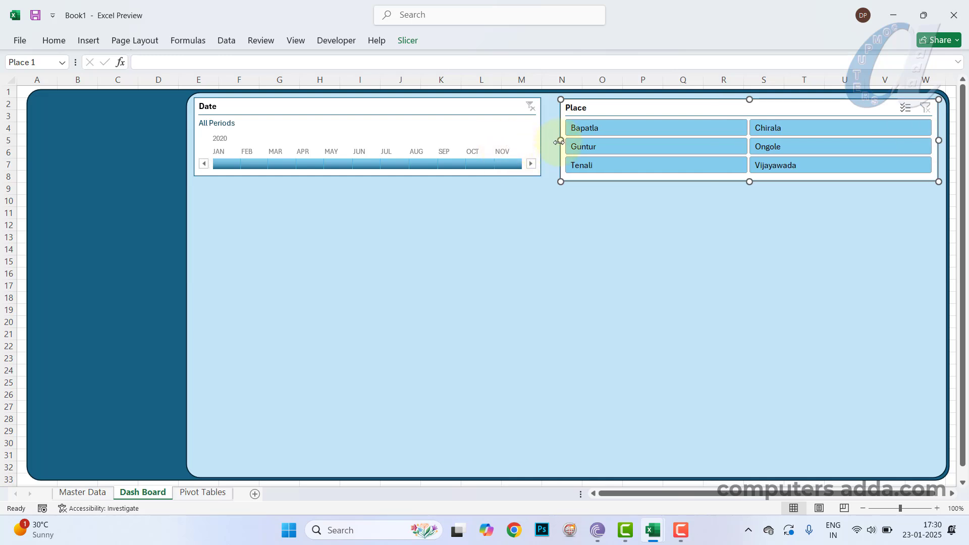
{"action": "mouse_move", "coordinate": [559, 142]}
{"action": "left_mouse_down"}
{"action": "mouse_move", "coordinate": [579, 143]}
{"action": "mouse_move", "coordinate": [562, 137]}
{"action": "mouse_move", "coordinate": [571, 142]}
{"action": "left_mouse_up"}
{"action": "left_click", "coordinate": [526, 143]}
{"action": "left_click", "coordinate": [618, 107]}
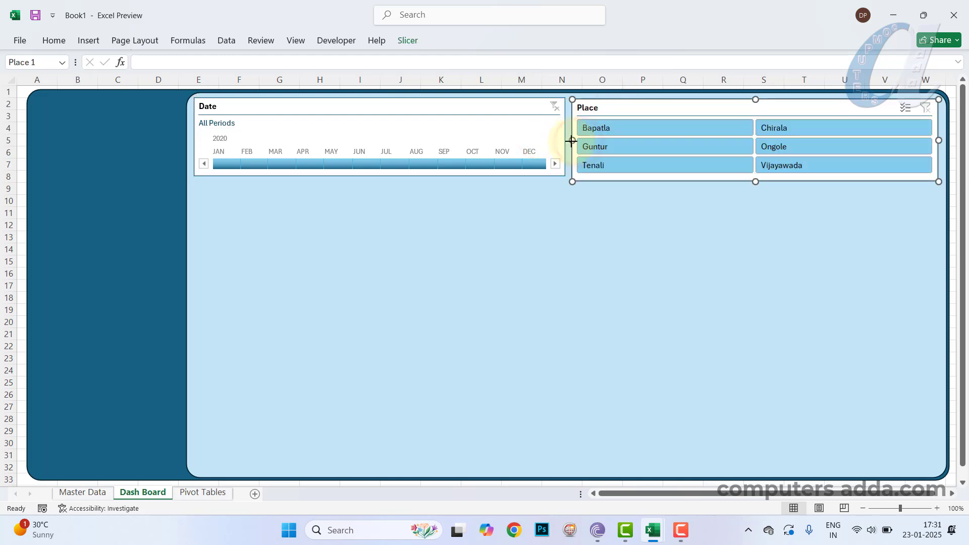
Increase the Date timeline's height slightly so its lower edge lines up with the Place slicer.
{"action": "left_click", "coordinate": [440, 104]}
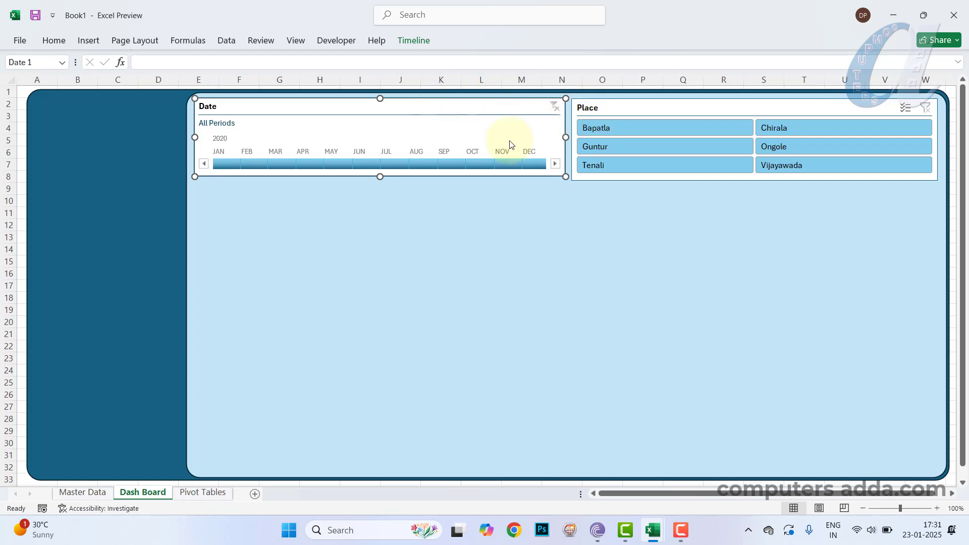
{"action": "left_click_drag", "start_coordinate": [380, 176], "coordinate": [381, 181]}
{"action": "left_click", "coordinate": [212, 477]}
Copy the Products slicer from Pivot Tables to Dash Board, directly below the Date timeline, and widen it to the Place slicer's right edge.
{"action": "left_click", "coordinate": [208, 496]}
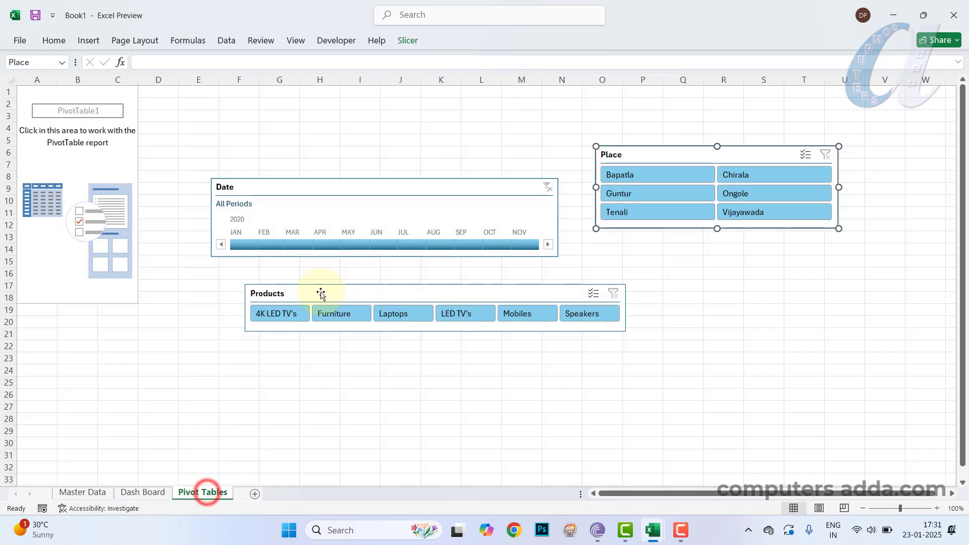
{"action": "left_click", "coordinate": [373, 296]}
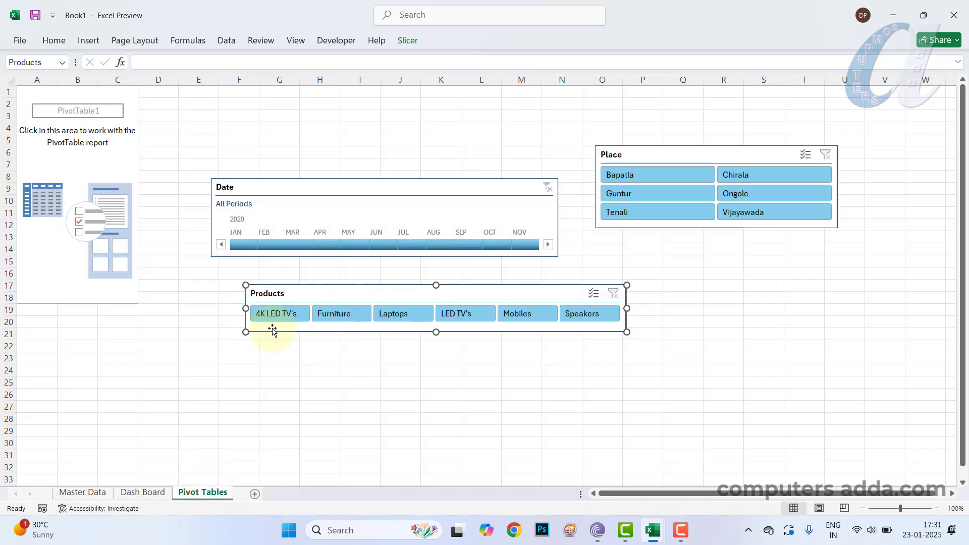
{"action": "left_click", "coordinate": [132, 492]}
{"action": "key", "text": "ctrl+v"}
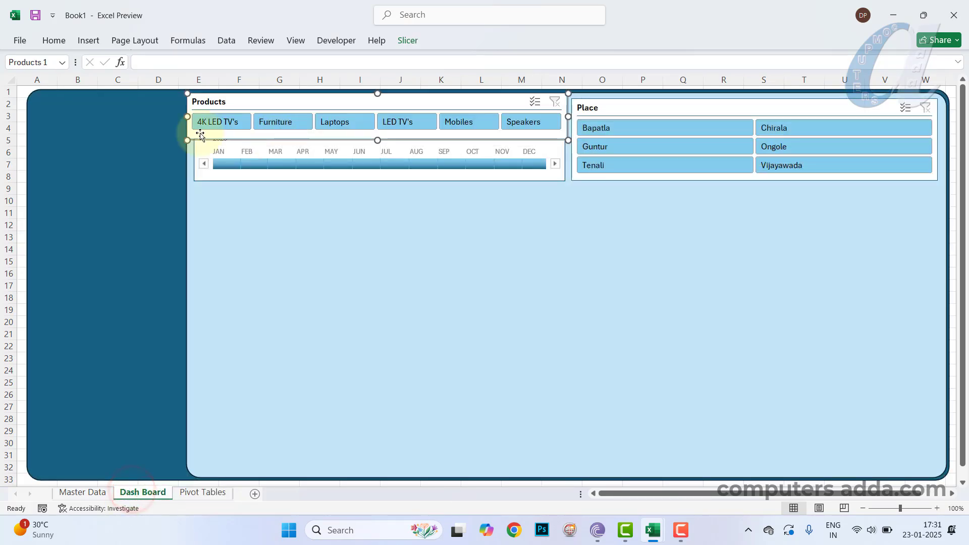
{"action": "left_click_drag", "start_coordinate": [251, 101], "coordinate": [259, 194]}
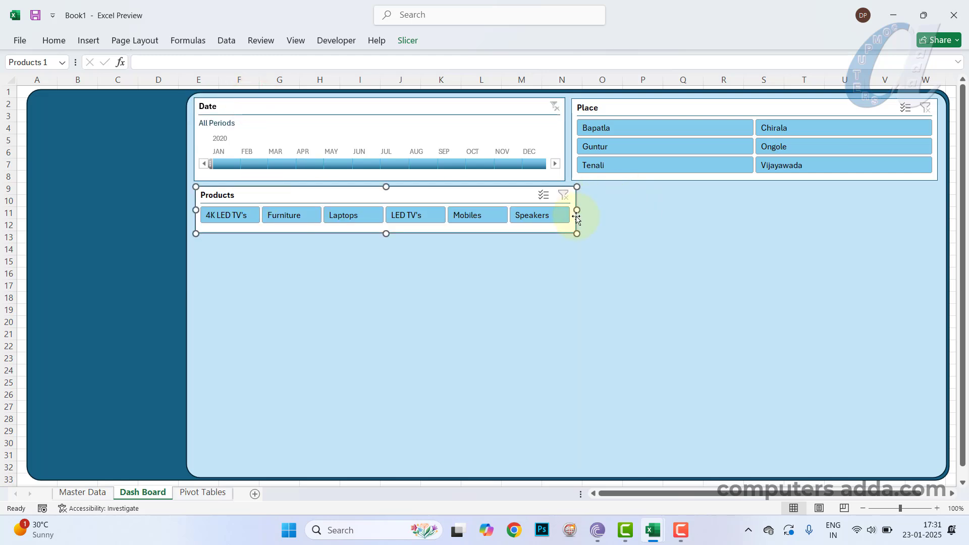
{"action": "left_click_drag", "start_coordinate": [576, 209], "coordinate": [937, 205]}
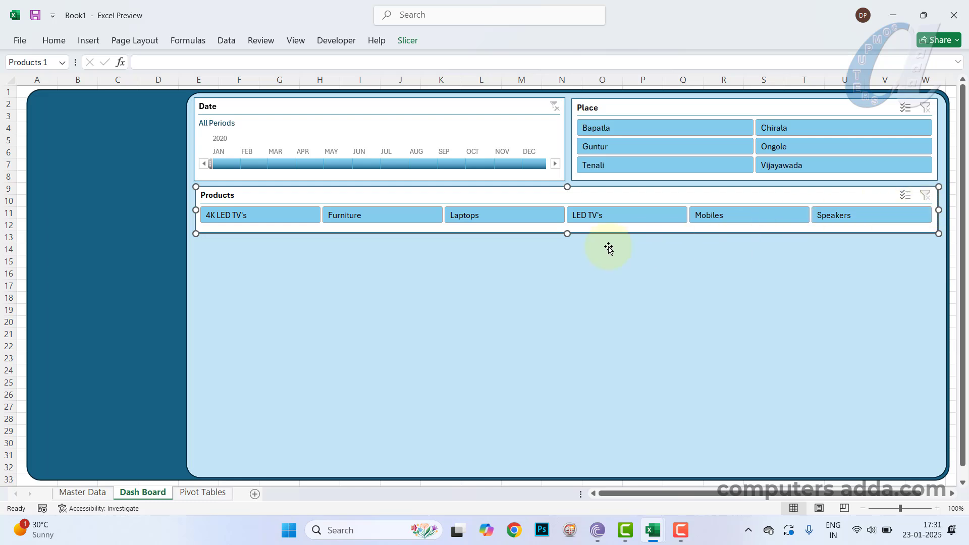
{"action": "left_click_drag", "start_coordinate": [578, 201], "coordinate": [575, 186]}
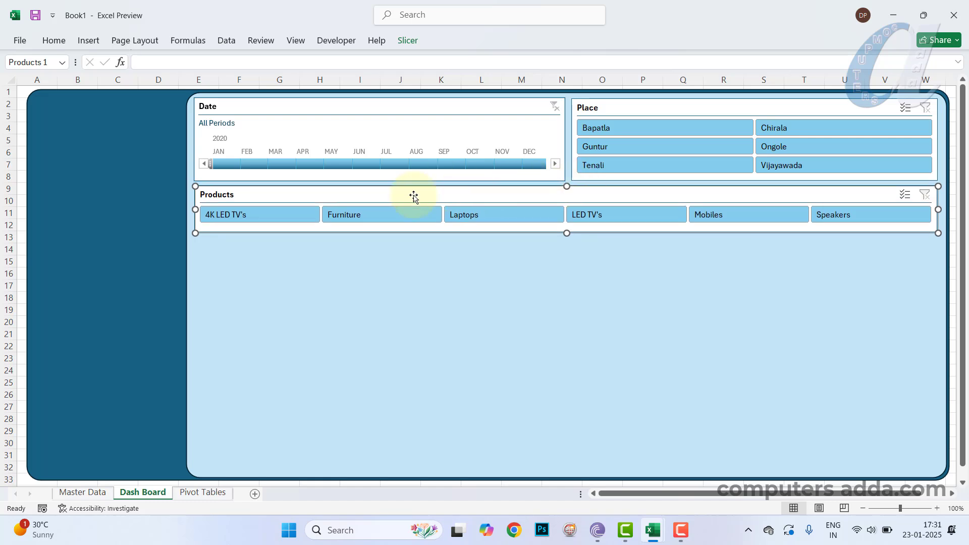
Insert a black bar chart icon from the stock icons onto the Dash Board sheet.
{"action": "left_click", "coordinate": [126, 203]}
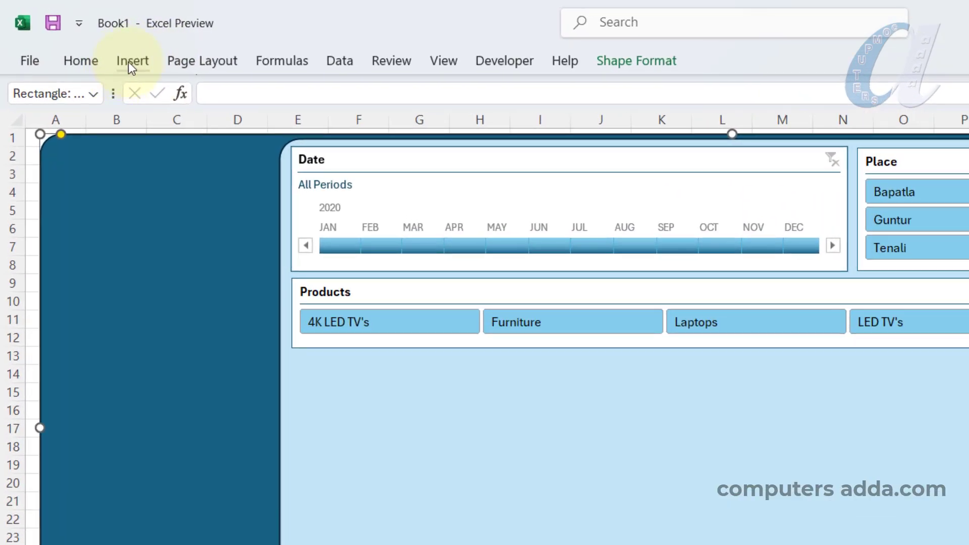
{"action": "left_click", "coordinate": [85, 41]}
{"action": "left_click", "coordinate": [318, 97]}
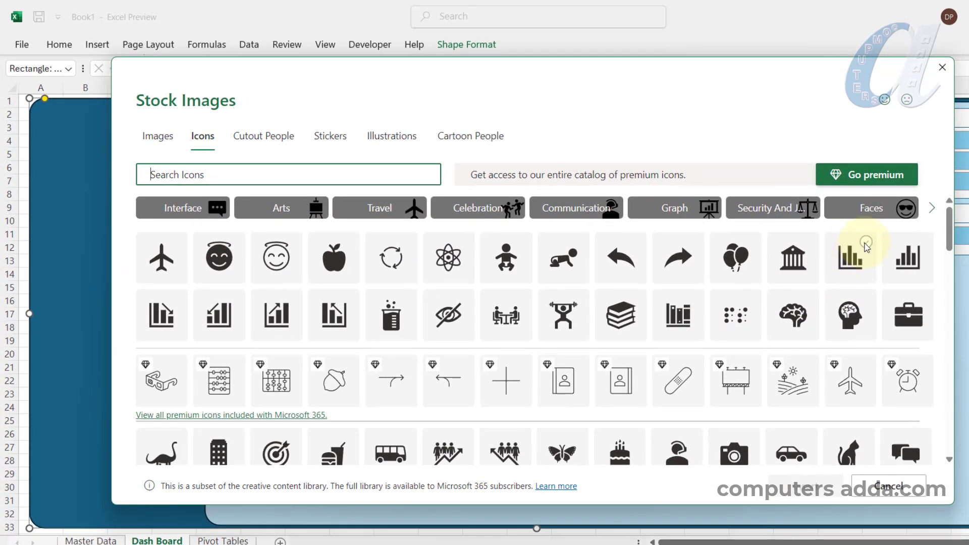
{"action": "left_click", "coordinate": [866, 246]}
{"action": "left_click", "coordinate": [798, 484]}
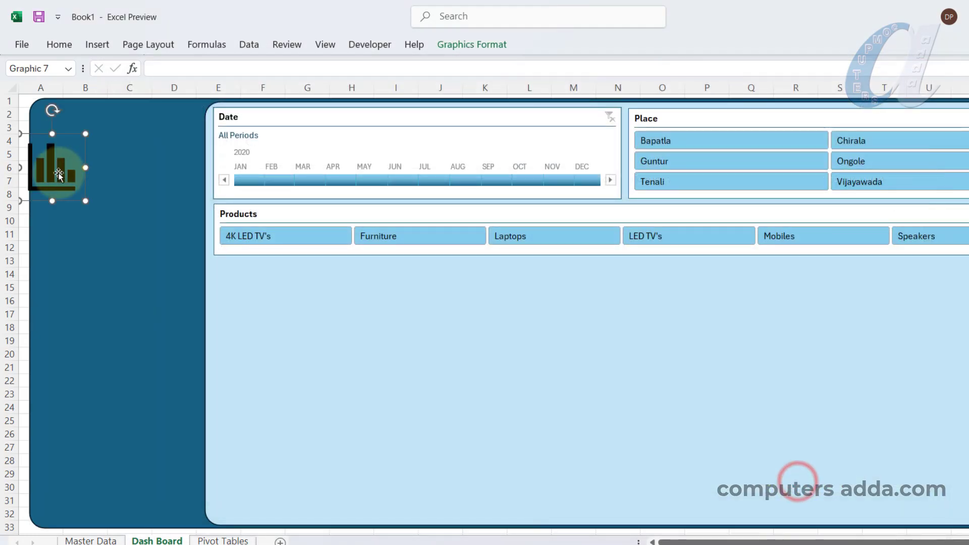
Move the bar chart icon just below the Products slicer's left end and shrink it by about a quarter.
{"action": "left_click_drag", "start_coordinate": [59, 174], "coordinate": [244, 290]}
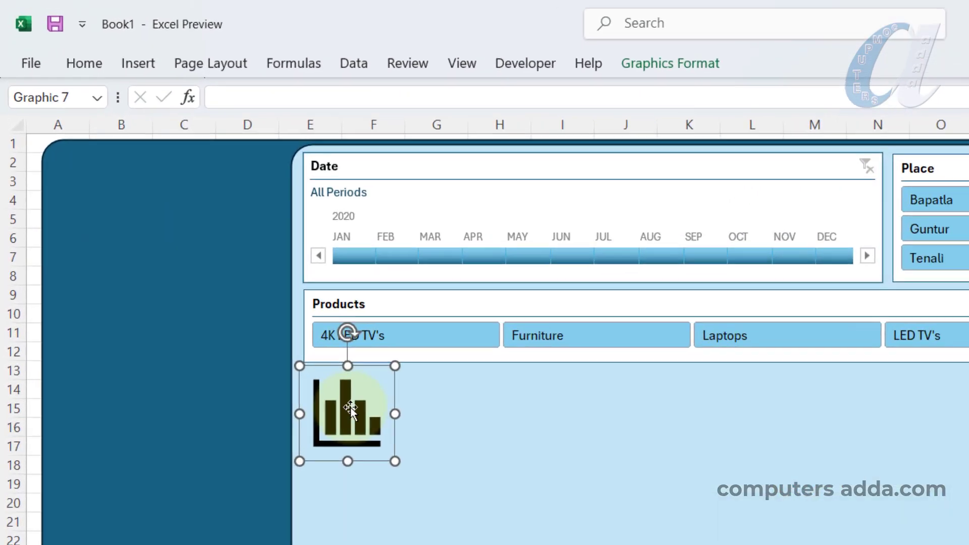
{"action": "left_click_drag", "start_coordinate": [319, 293], "coordinate": [301, 320]}
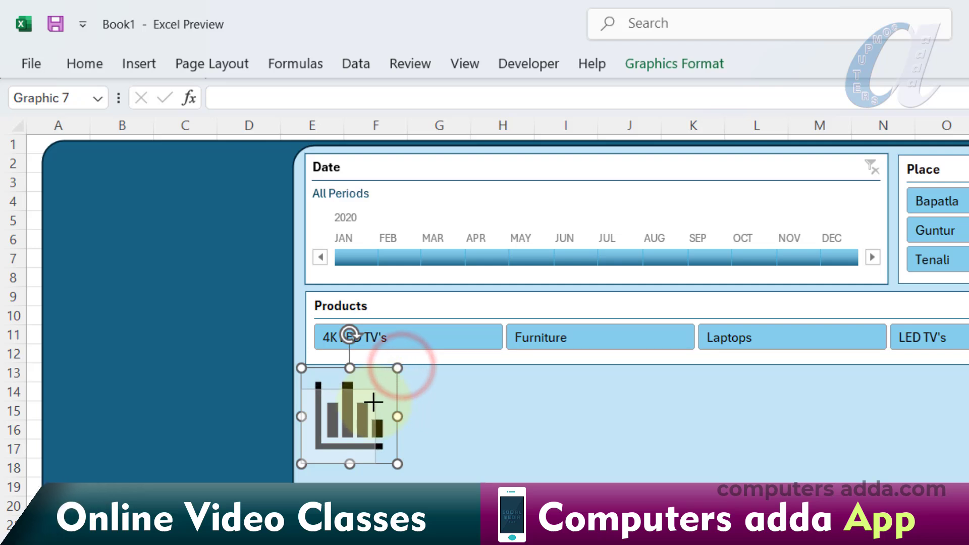
{"action": "left_click_drag", "start_coordinate": [373, 402], "coordinate": [372, 404]}
{"action": "left_click_drag", "start_coordinate": [344, 434], "coordinate": [345, 412]}
{"action": "left_click_drag", "start_coordinate": [374, 441], "coordinate": [345, 409]}
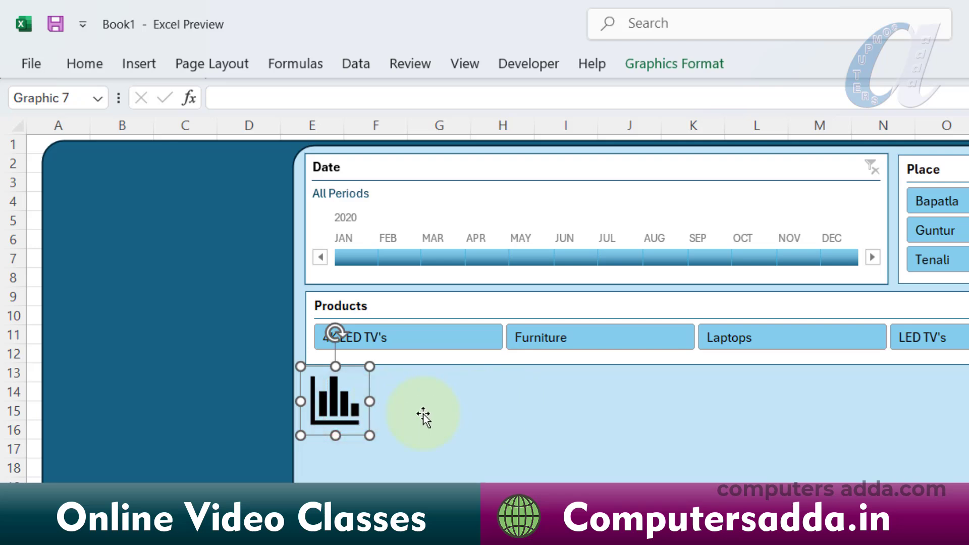
{"action": "left_click", "coordinate": [425, 413]}
Draw a rectangle about three columns wide directly right of the bar chart icon and enter the text "Analytics" in it.
{"action": "left_click", "coordinate": [139, 68]}
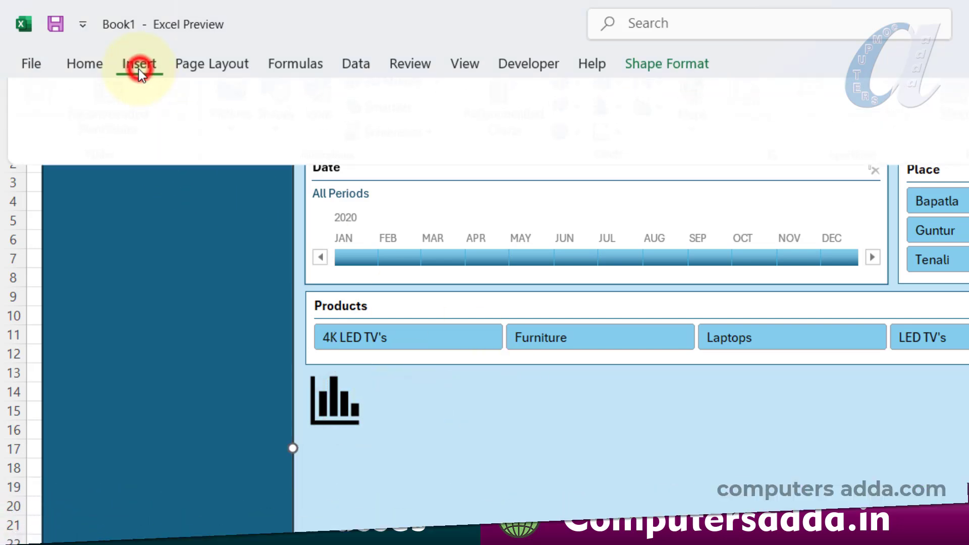
{"action": "left_click", "coordinate": [288, 141]}
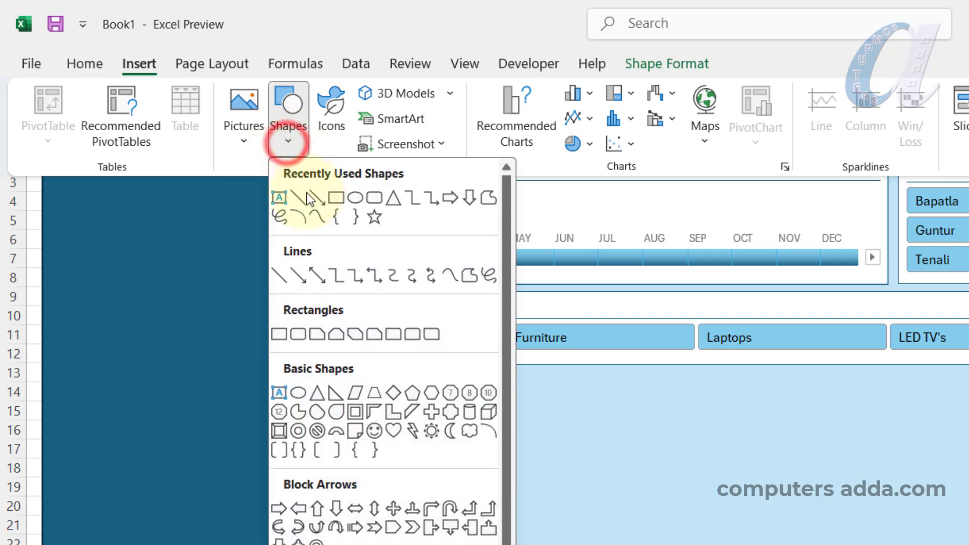
{"action": "left_click", "coordinate": [336, 197]}
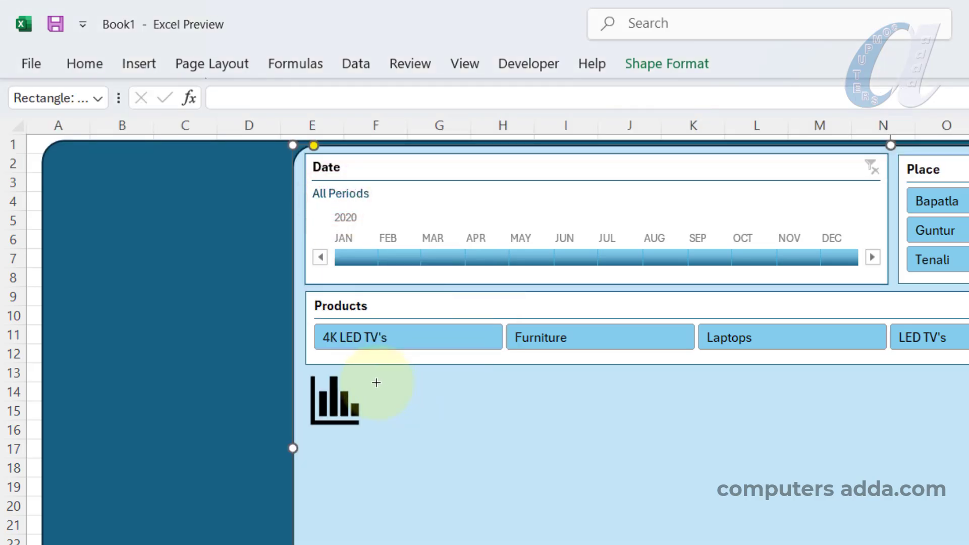
{"action": "mouse_move", "coordinate": [376, 382]}
{"action": "left_mouse_down"}
{"action": "mouse_move", "coordinate": [419, 410]}
{"action": "mouse_move", "coordinate": [563, 425]}
{"action": "mouse_move", "coordinate": [526, 413]}
{"action": "left_mouse_up"}
{"action": "right_click", "coordinate": [499, 402]}
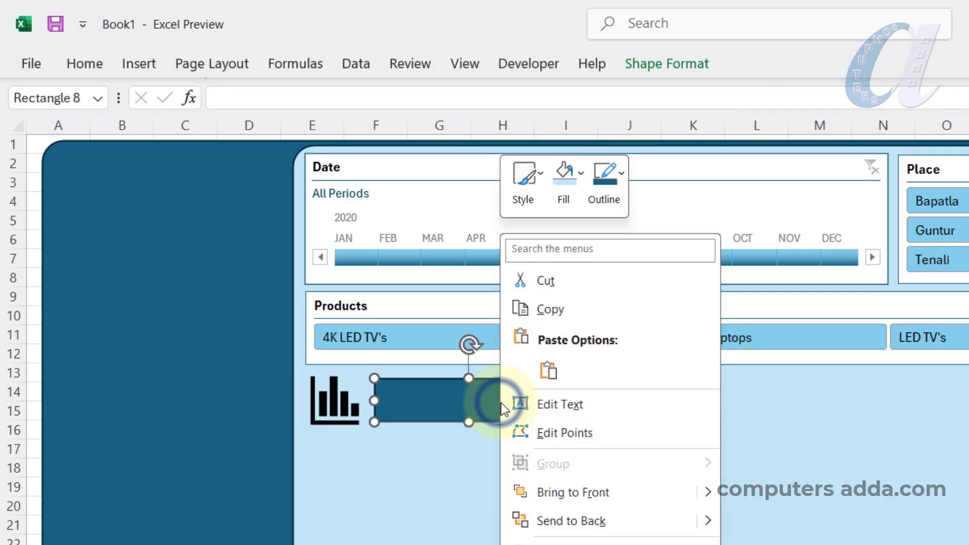
{"action": "left_click", "coordinate": [575, 406]}
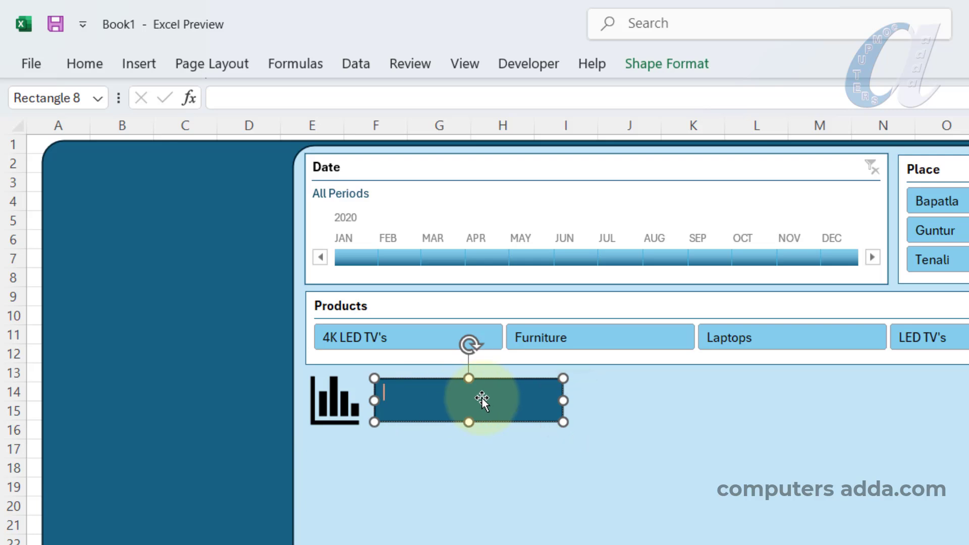
{"action": "type", "text": "Analytics"}
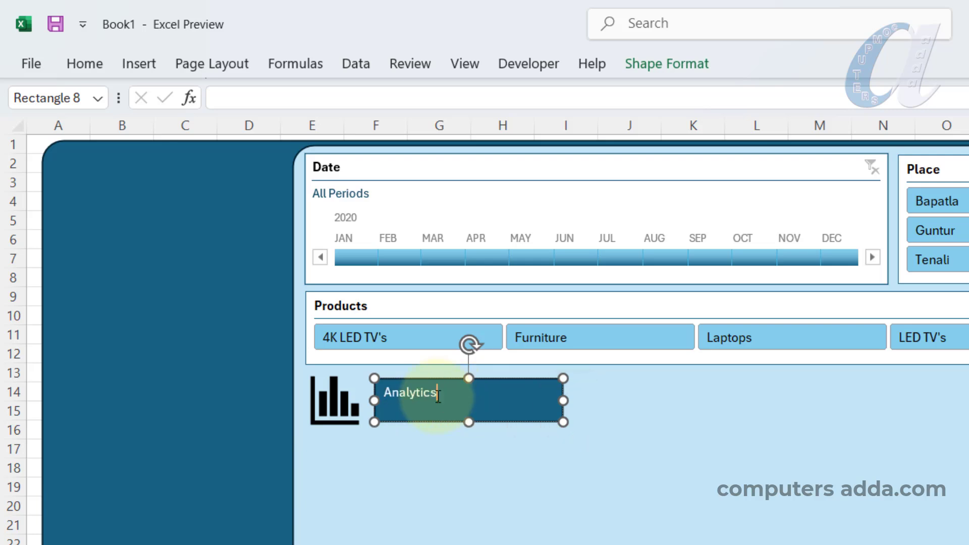
Format the "Analytics" text as bold, size 20, in black.
{"action": "double_click", "coordinate": [437, 394]}
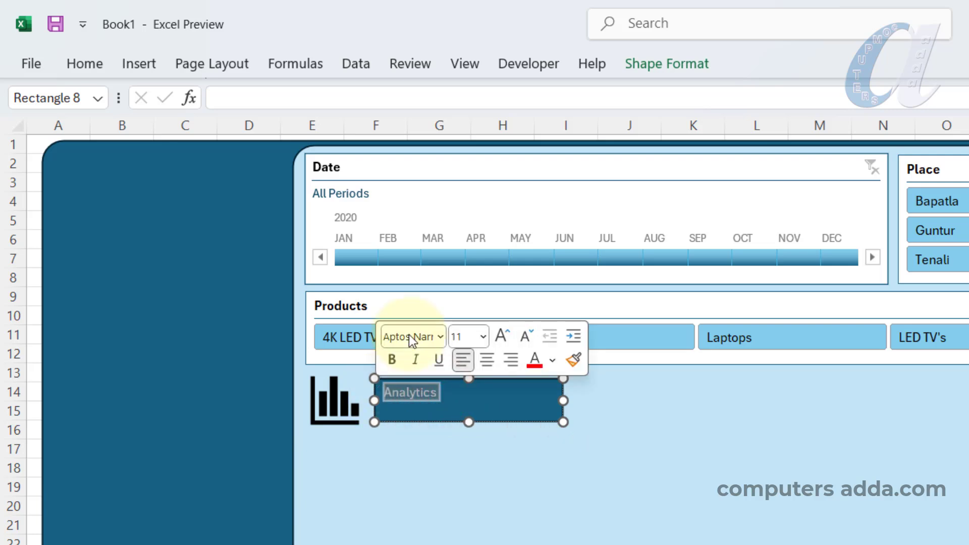
{"action": "left_click", "coordinate": [91, 63]}
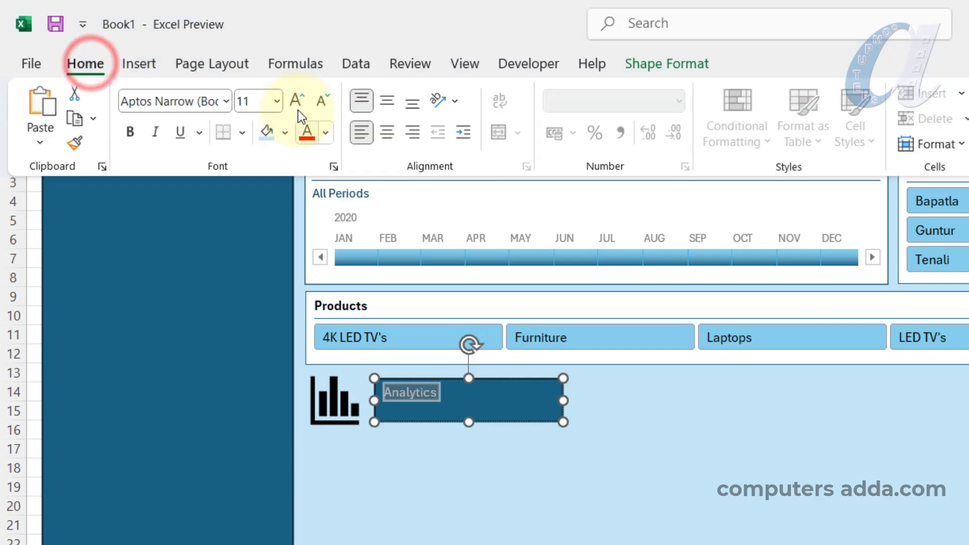
{"action": "left_click", "coordinate": [295, 96]}
{"action": "left_click", "coordinate": [296, 97]}
{"action": "left_click", "coordinate": [295, 97]}
{"action": "left_click", "coordinate": [295, 97]}
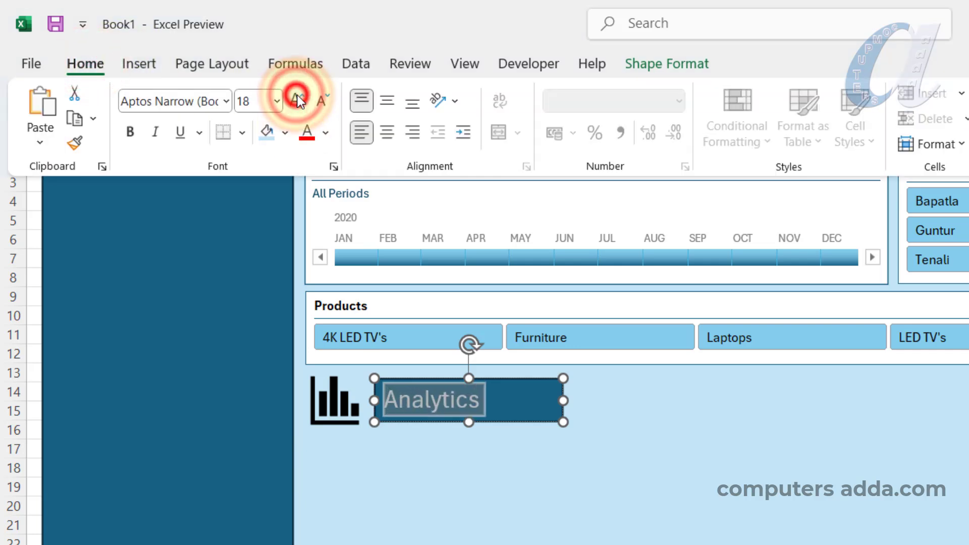
{"action": "left_click", "coordinate": [295, 97]}
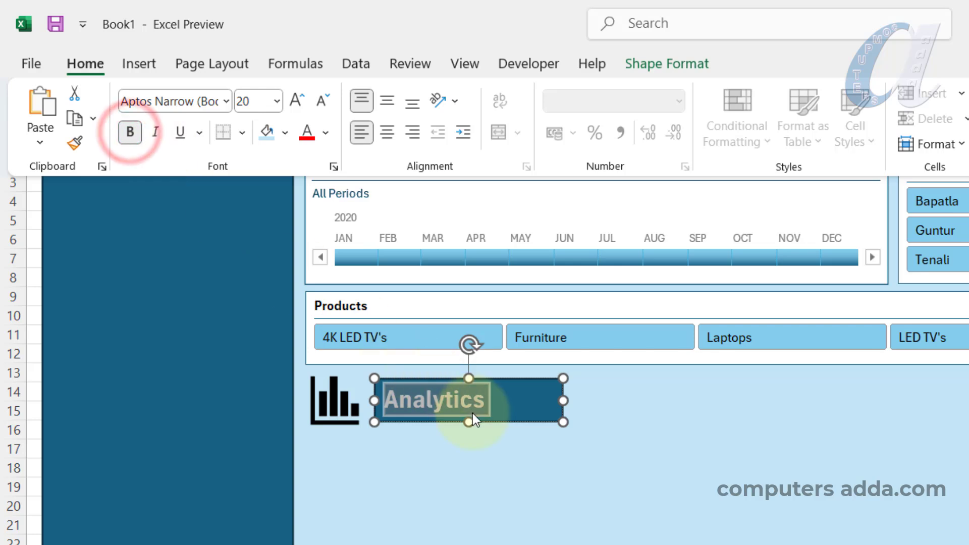
{"action": "left_click", "coordinate": [327, 134]}
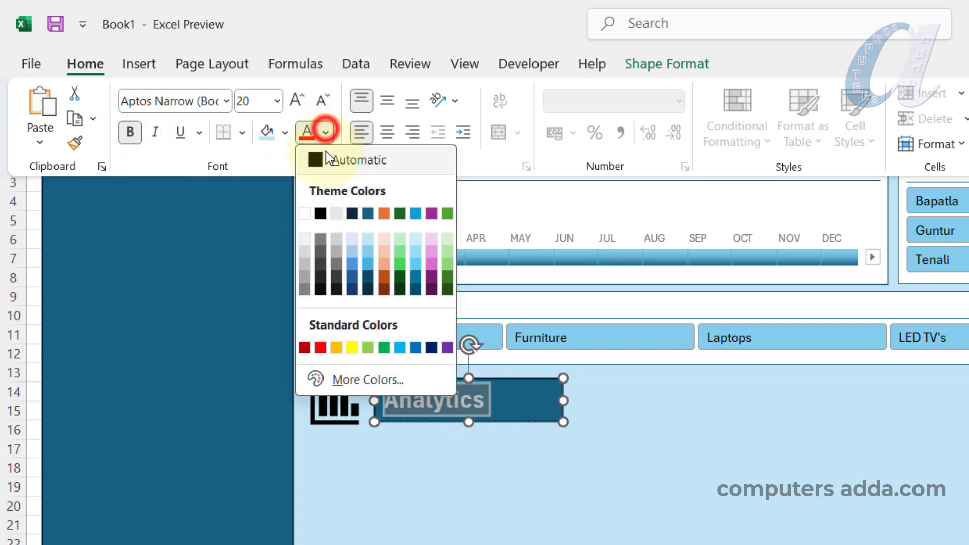
{"action": "left_click", "coordinate": [329, 211]}
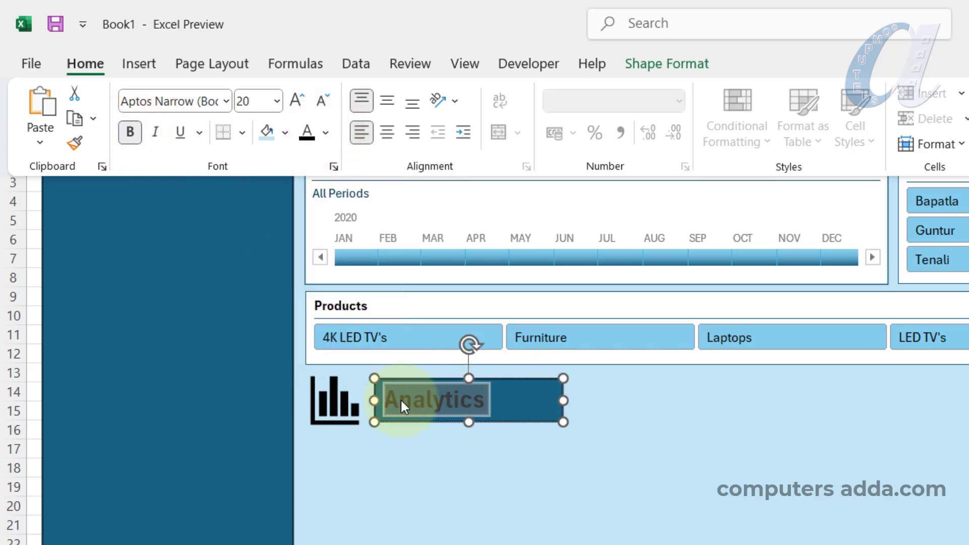
{"action": "left_click", "coordinate": [537, 393]}
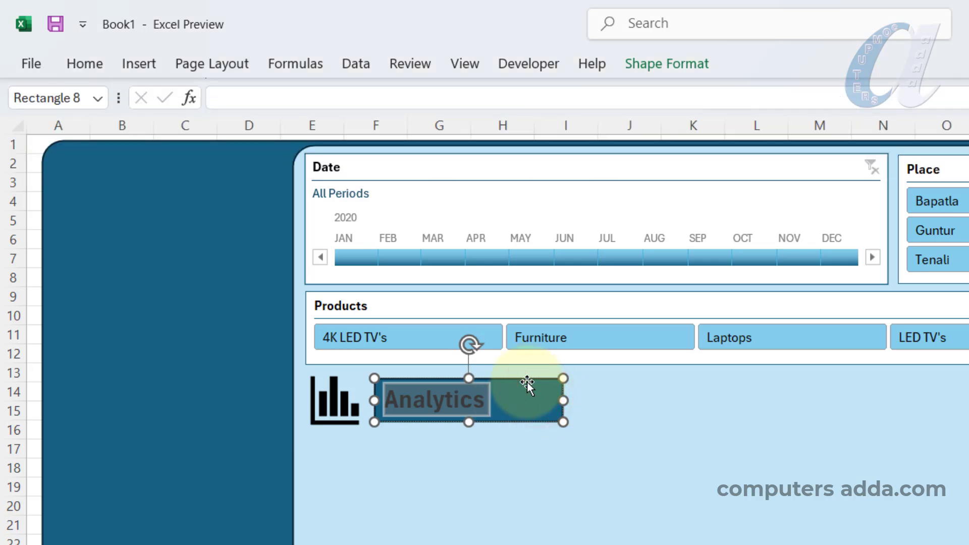
Set the Analytics rectangle to No Fill and No Outline.
{"action": "left_click", "coordinate": [527, 381]}
{"action": "left_click", "coordinate": [655, 62]}
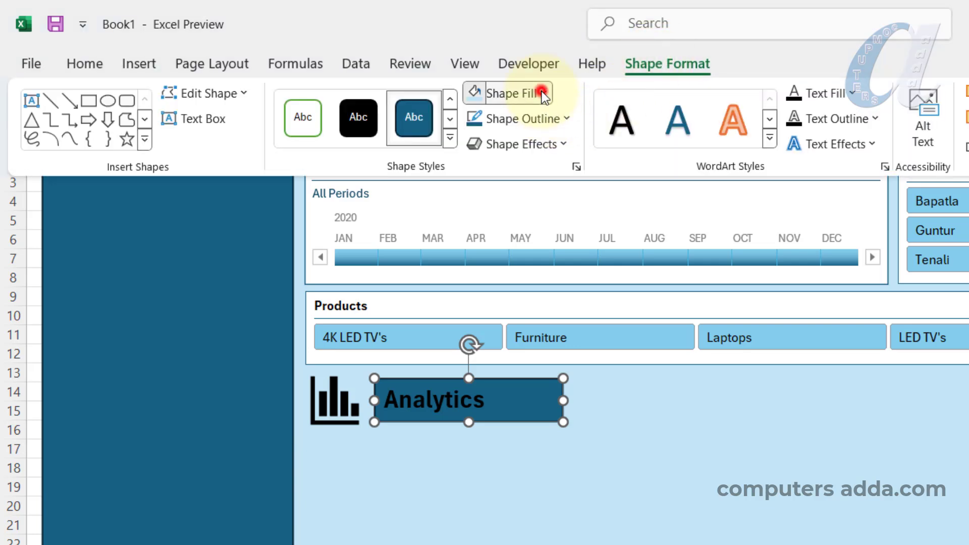
{"action": "left_click", "coordinate": [542, 94]}
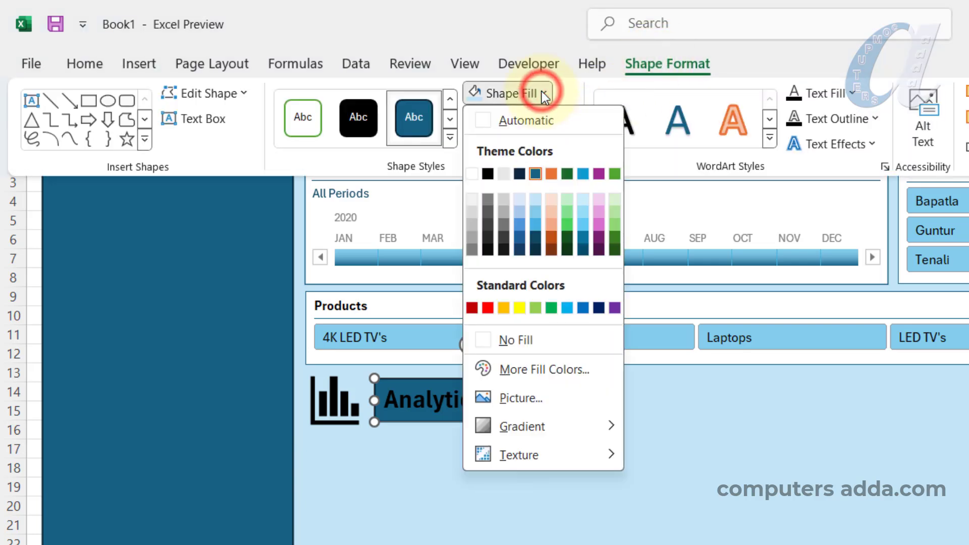
{"action": "left_click", "coordinate": [510, 339]}
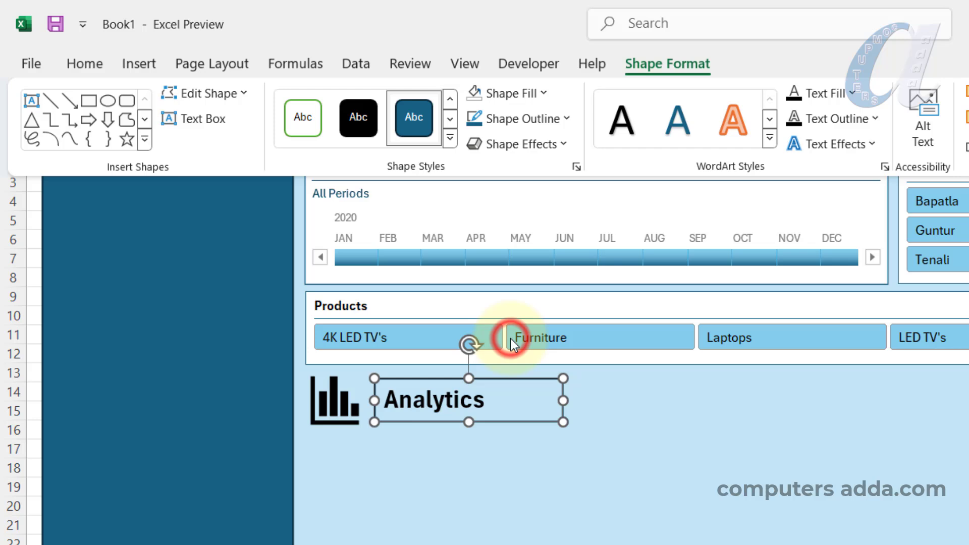
{"action": "left_click", "coordinate": [532, 119]}
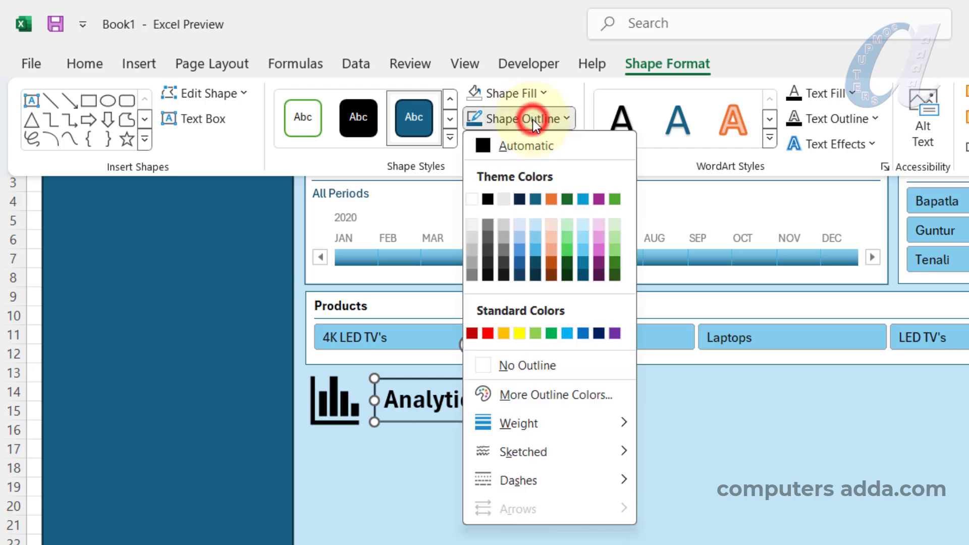
{"action": "left_click", "coordinate": [532, 367]}
{"action": "left_click", "coordinate": [500, 458]}
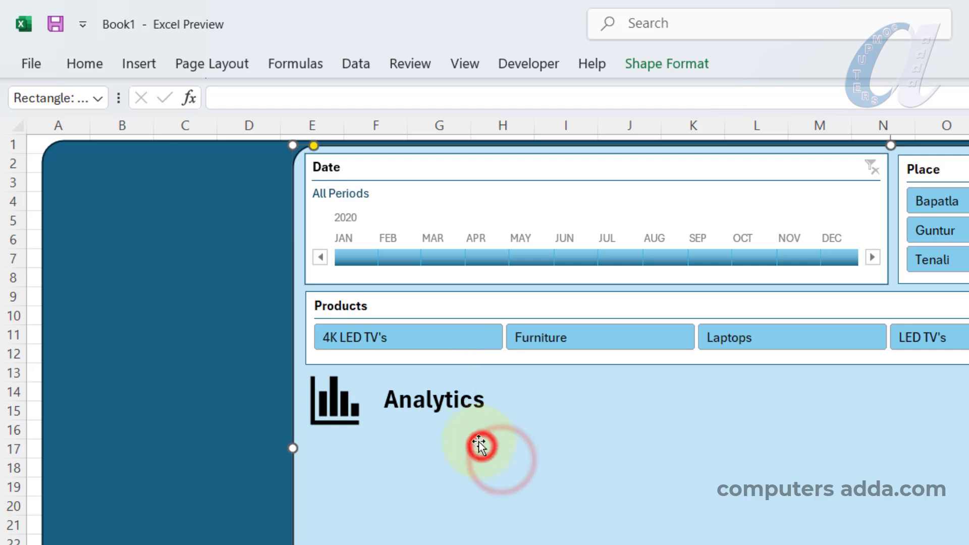
Align the Analytics heading vertically with the bar chart icon and set its font size to 24.
{"action": "left_click", "coordinate": [437, 413]}
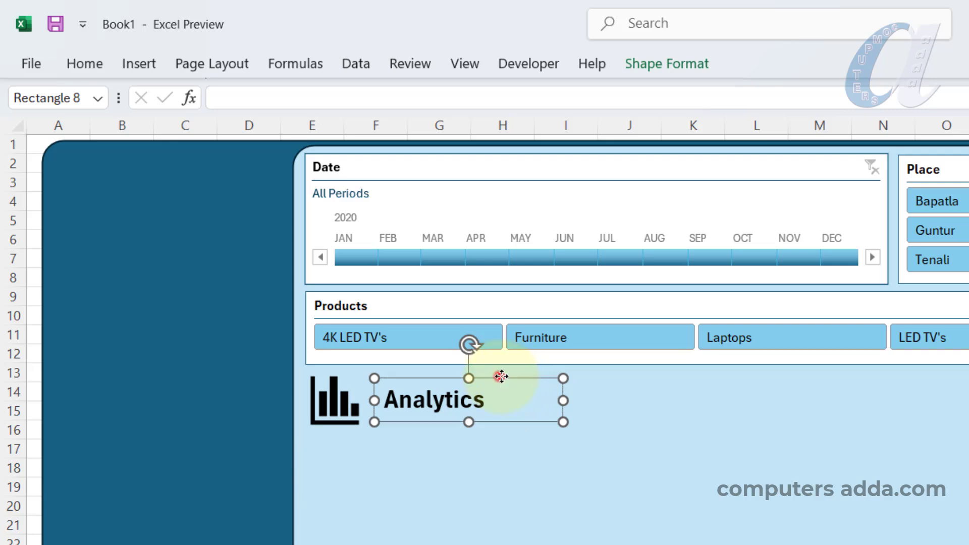
{"action": "left_click_drag", "start_coordinate": [501, 376], "coordinate": [501, 380]}
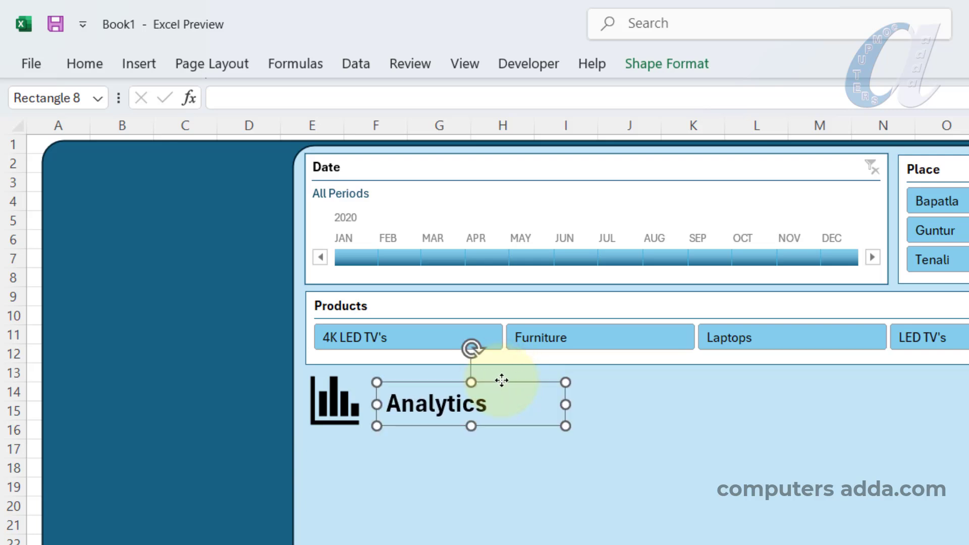
{"action": "left_click", "coordinate": [85, 64]}
{"action": "left_click", "coordinate": [295, 99]}
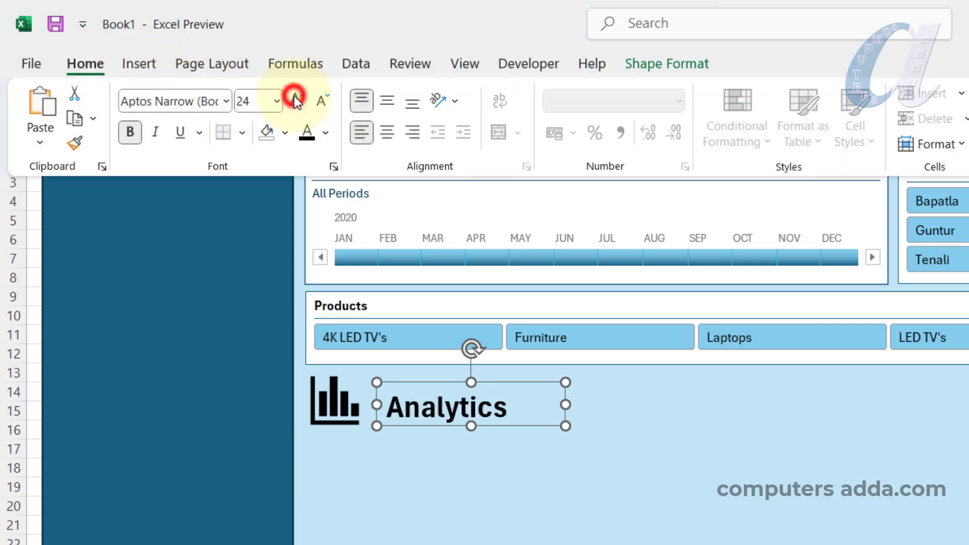
{"action": "left_click", "coordinate": [503, 379]}
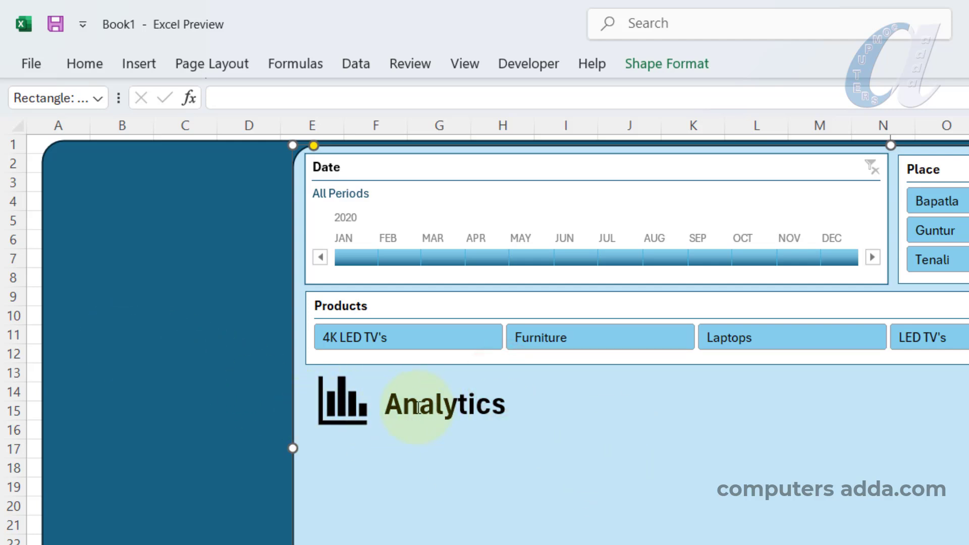
Fill the bar chart icon beside the Analytics heading with the dark blue shade in the last row of the theme colors.
{"action": "left_click", "coordinate": [345, 405]}
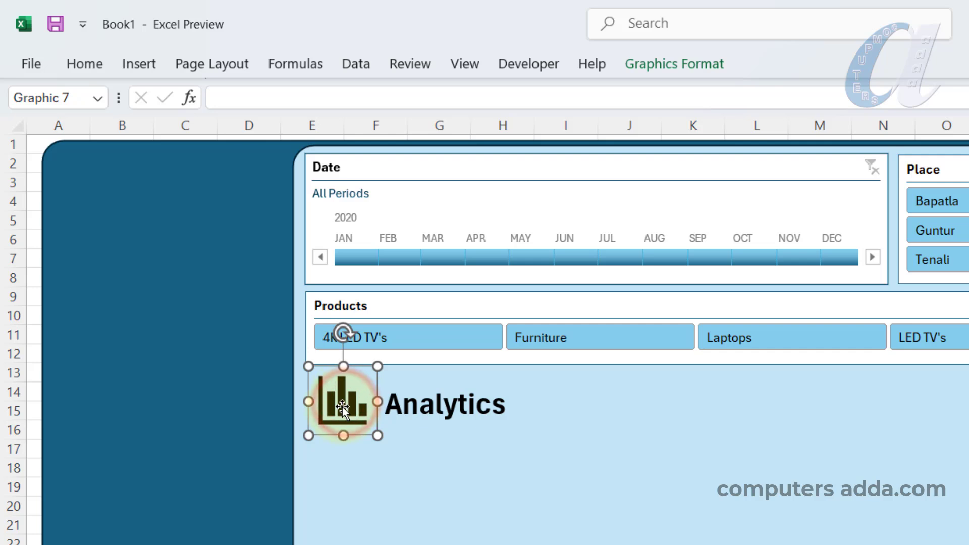
{"action": "left_click", "coordinate": [658, 68]}
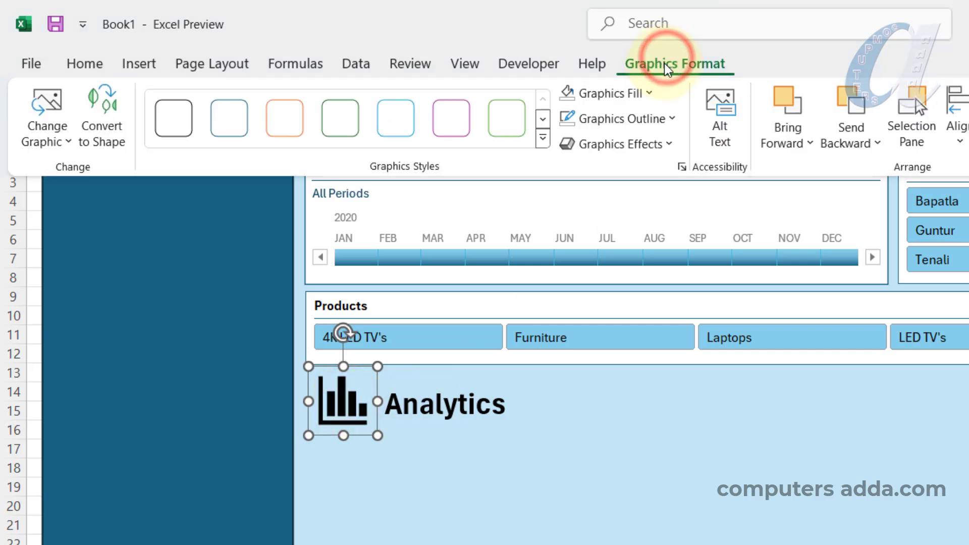
{"action": "left_click", "coordinate": [643, 95]}
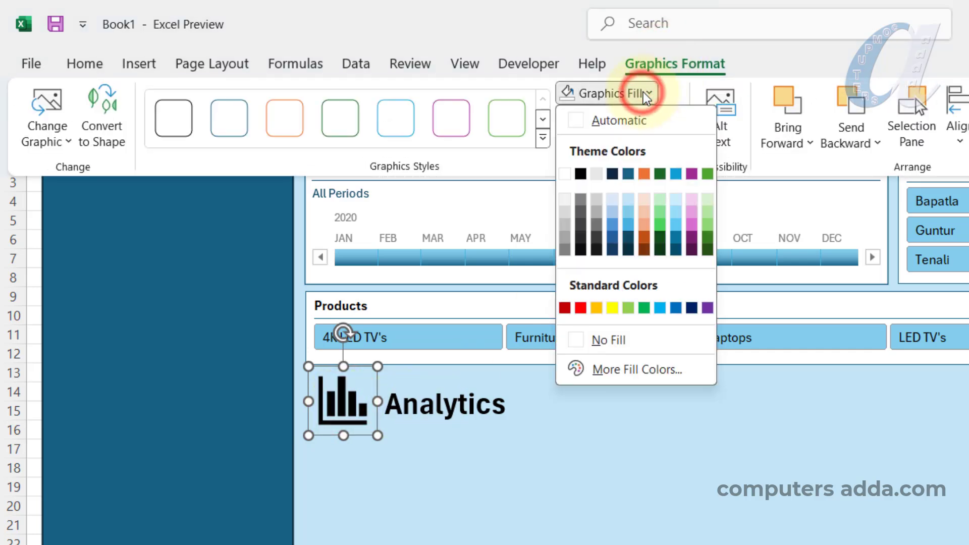
{"action": "left_click", "coordinate": [612, 251]}
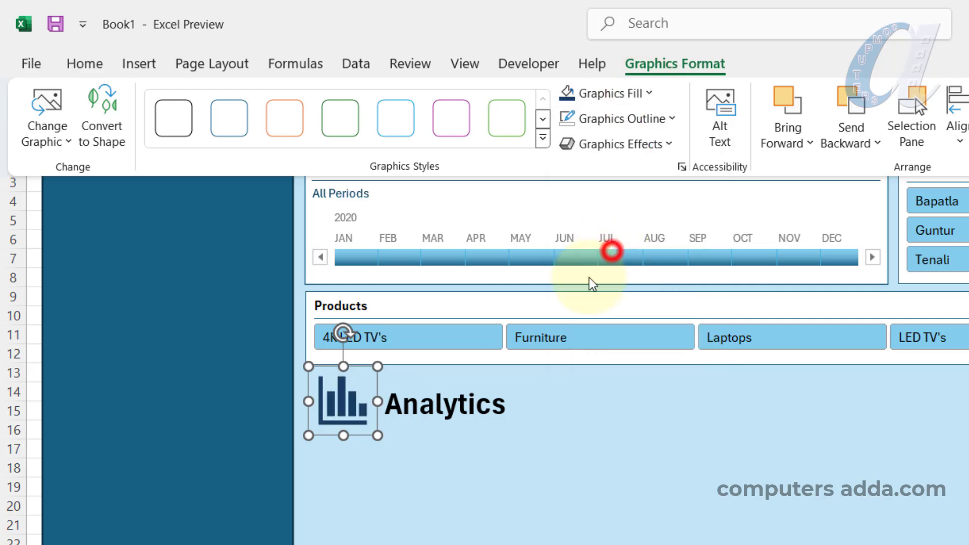
Set the text fill of the Analytics heading to the same dark blue theme shade as the bar chart icon.
{"action": "left_click", "coordinate": [473, 405]}
{"action": "left_click", "coordinate": [483, 408]}
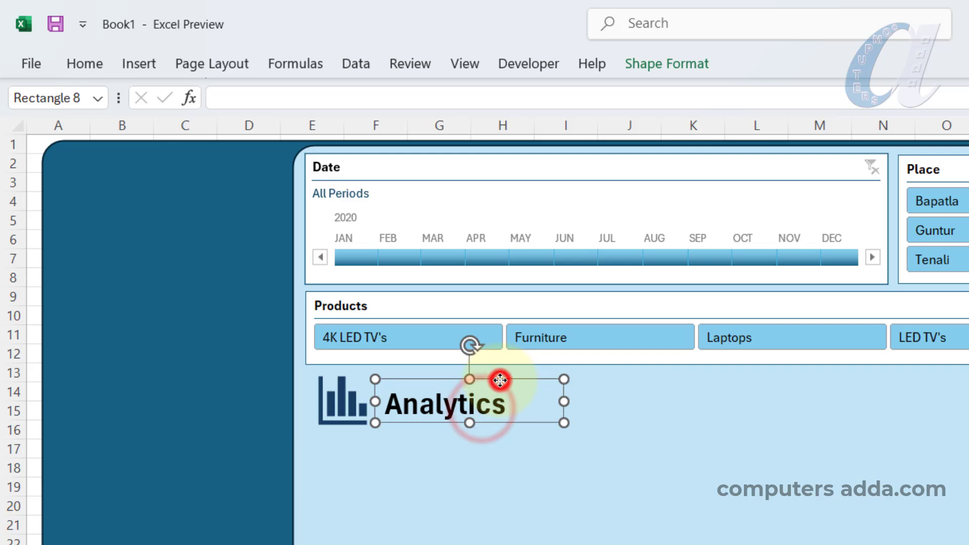
{"action": "left_click", "coordinate": [643, 66]}
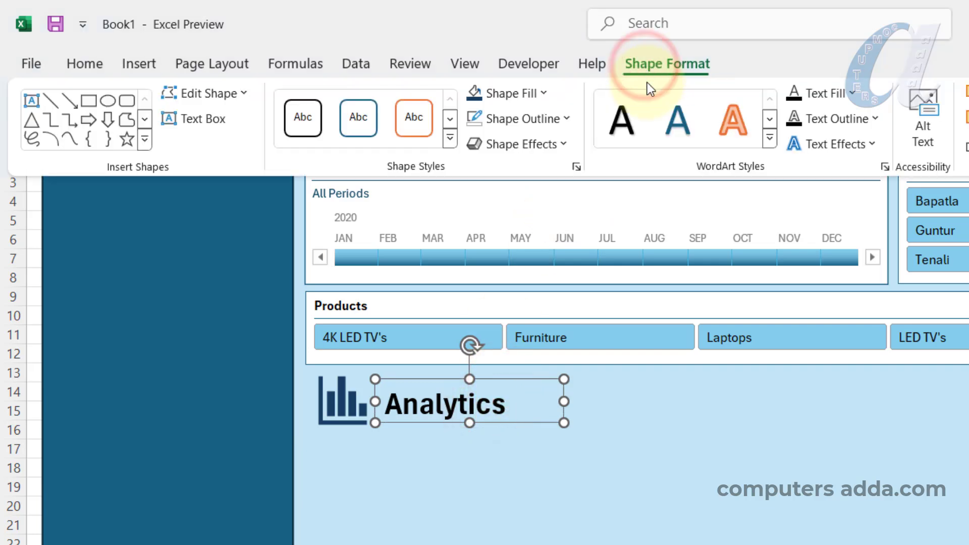
{"action": "left_click", "coordinate": [851, 94]}
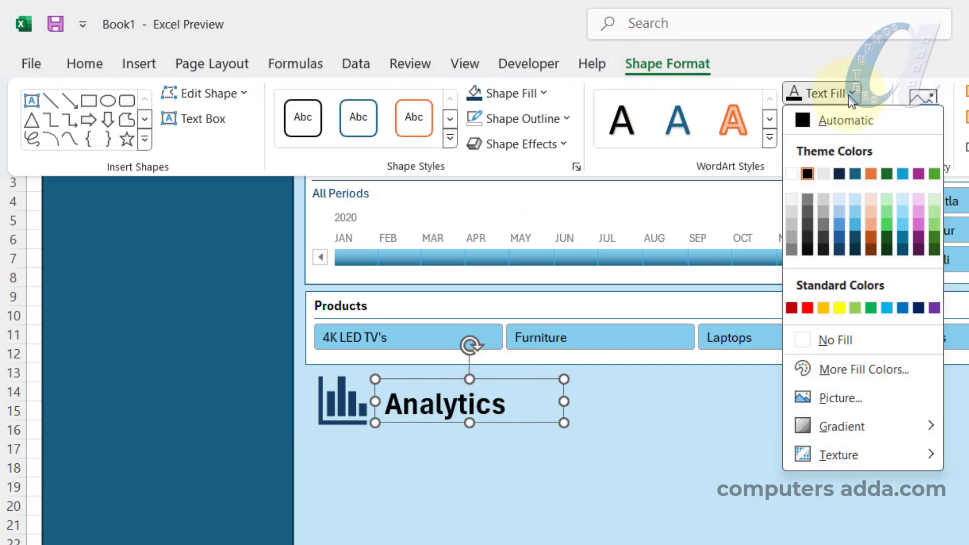
{"action": "left_click", "coordinate": [842, 250]}
{"action": "left_click", "coordinate": [449, 486]}
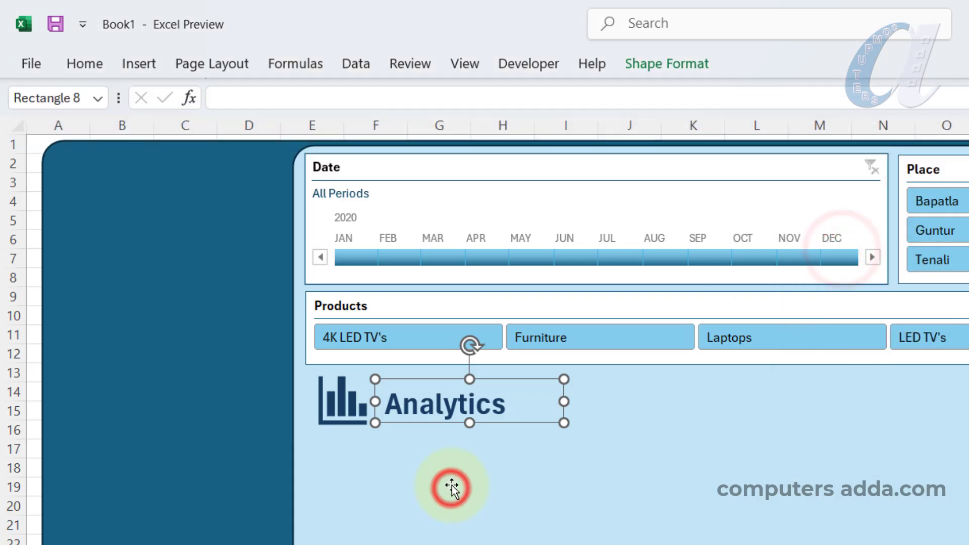
{"action": "left_click", "coordinate": [449, 484]}
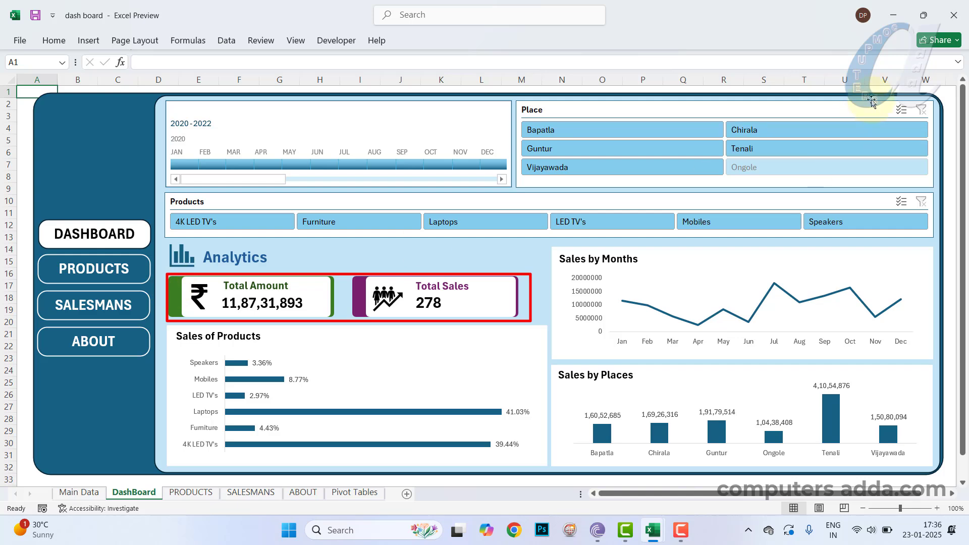
Return to Book1, draw a rounded rectangle below the Analytics heading over rows 17 to 20, and place a copy to its right.
{"action": "left_click", "coordinate": [893, 15]}
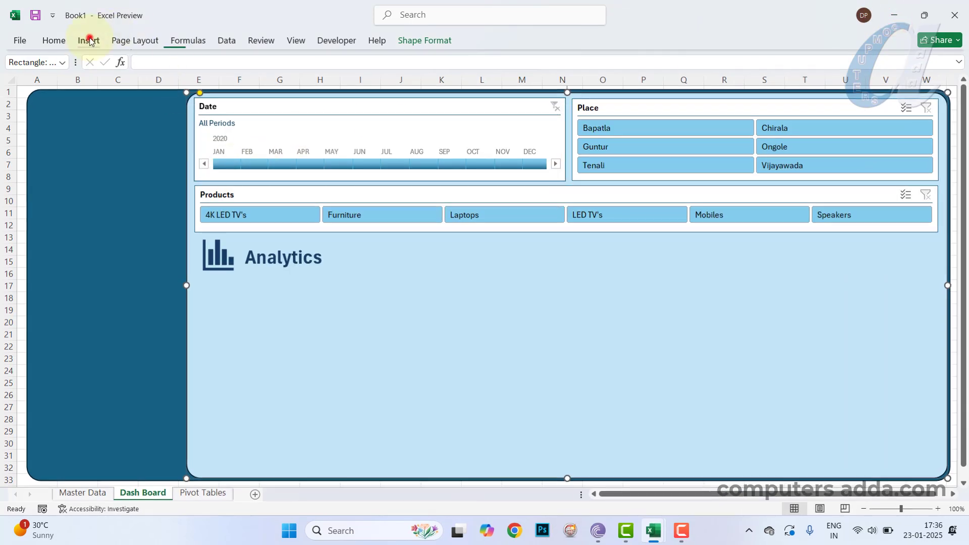
{"action": "left_click", "coordinate": [88, 40]}
{"action": "left_click", "coordinate": [182, 92]}
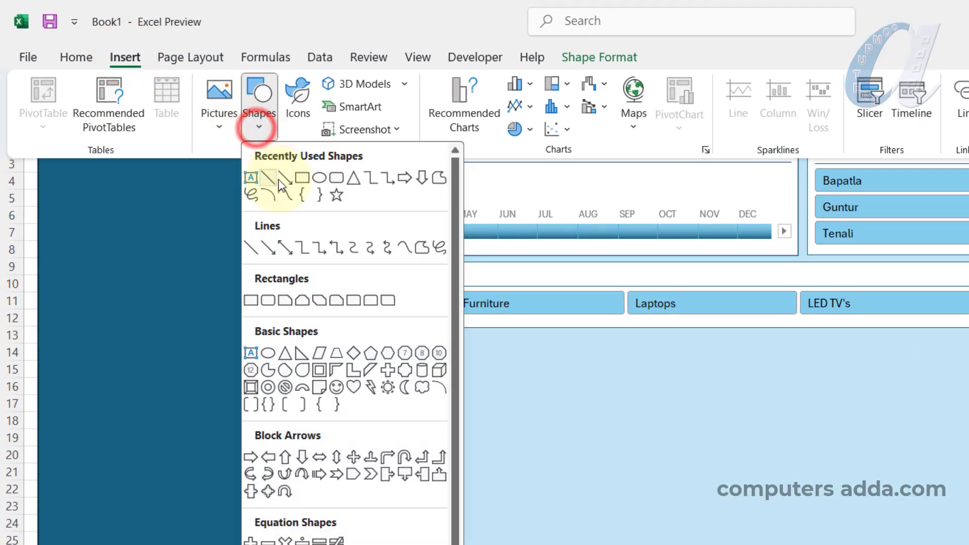
{"action": "left_click", "coordinate": [338, 177]}
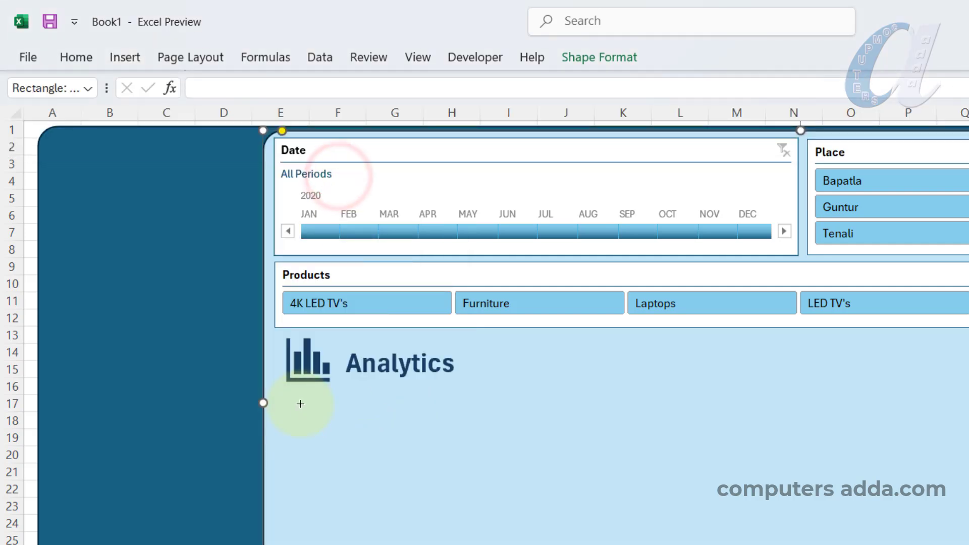
{"action": "left_click_drag", "start_coordinate": [305, 405], "coordinate": [479, 450]}
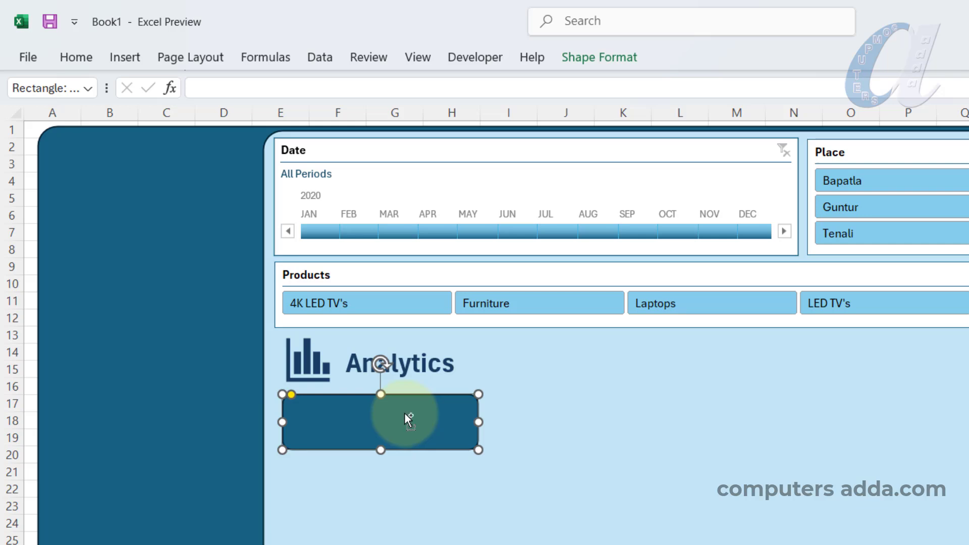
{"action": "left_click_drag", "start_coordinate": [399, 422], "coordinate": [691, 419]}
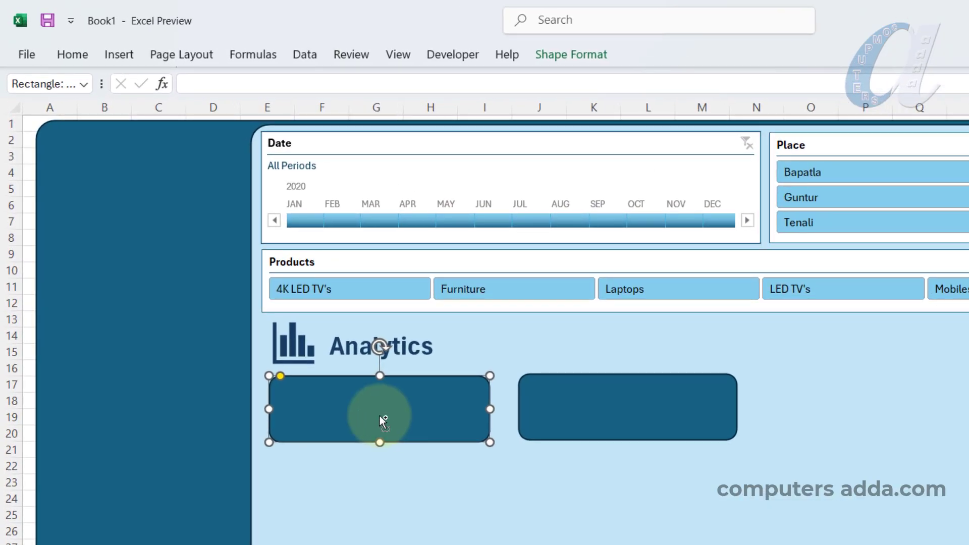
Place a copy of the left rounded rectangle exactly on top of it and fill the copy with white.
{"action": "mouse_move", "coordinate": [382, 417]}
{"action": "left_mouse_down"}
{"action": "mouse_move", "coordinate": [404, 415]}
{"action": "mouse_move", "coordinate": [392, 400]}
{"action": "left_mouse_up"}
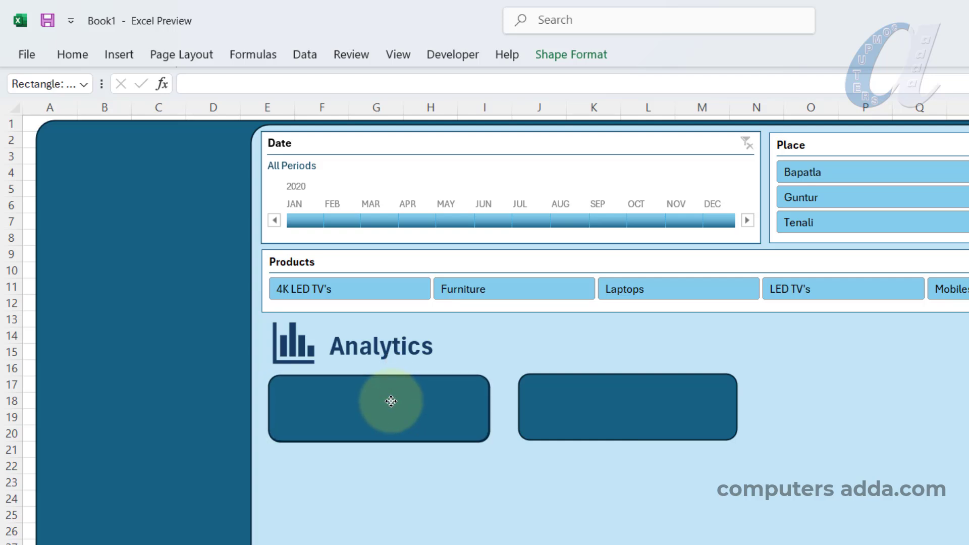
{"action": "left_click", "coordinate": [561, 54]}
{"action": "left_click", "coordinate": [444, 80]}
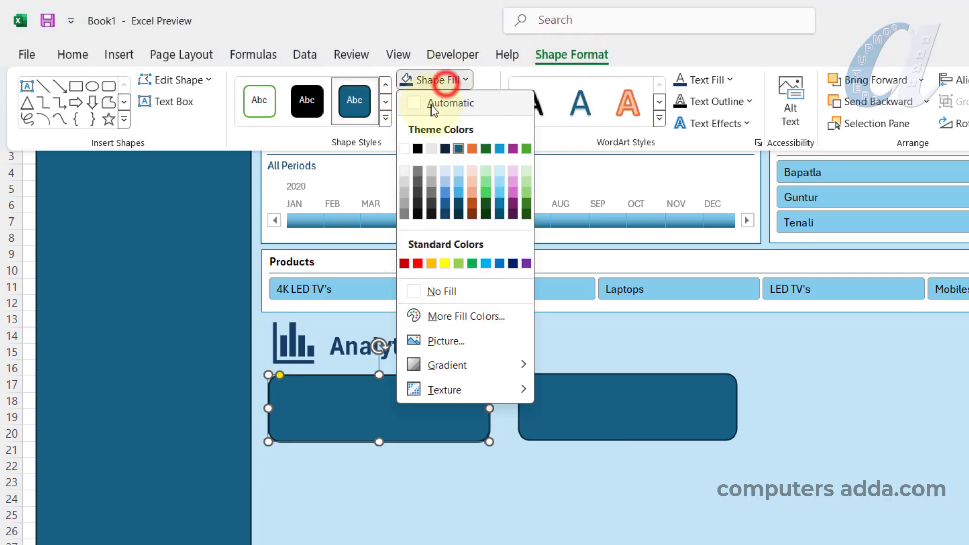
{"action": "left_click", "coordinate": [404, 149]}
Narrow the white rectangle to expose a wide left strip and a thin right edge, and copy it onto the right rounded rectangle.
{"action": "left_click_drag", "start_coordinate": [269, 407], "coordinate": [302, 409]}
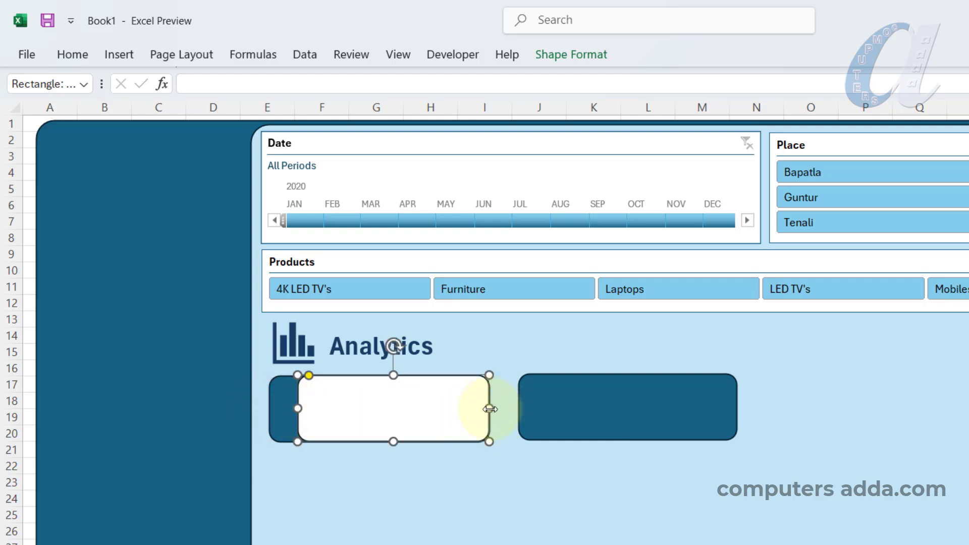
{"action": "left_click_drag", "start_coordinate": [489, 408], "coordinate": [485, 409]}
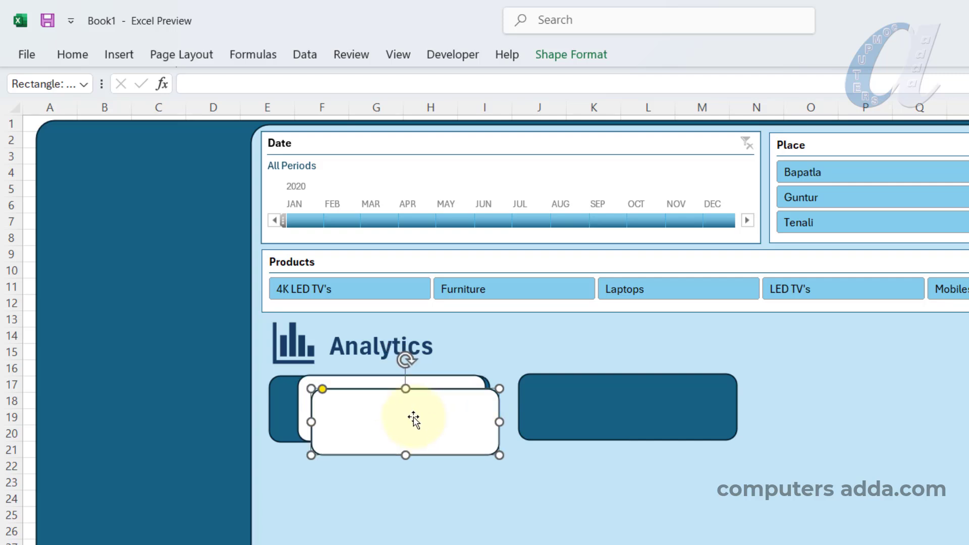
{"action": "left_click_drag", "start_coordinate": [407, 420], "coordinate": [642, 408]}
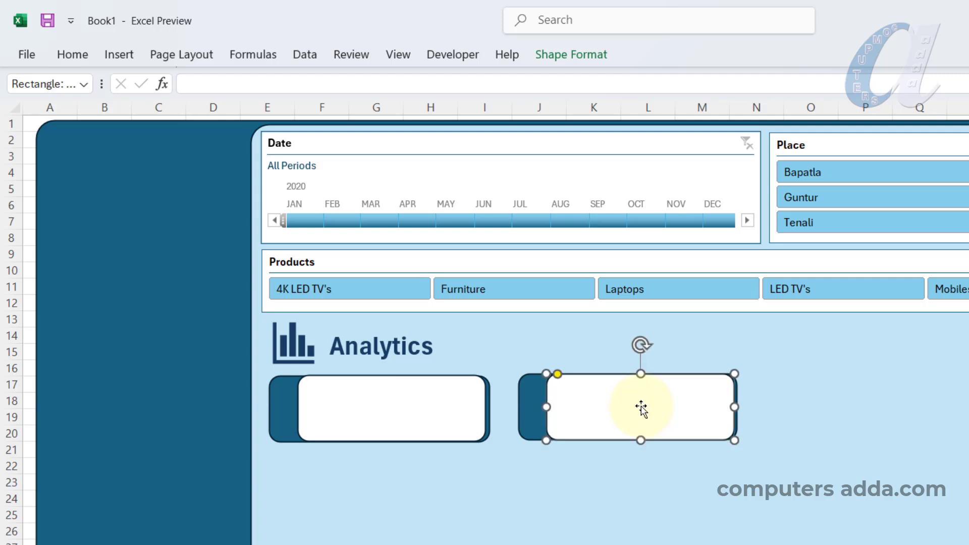
{"action": "left_click", "coordinate": [505, 411]}
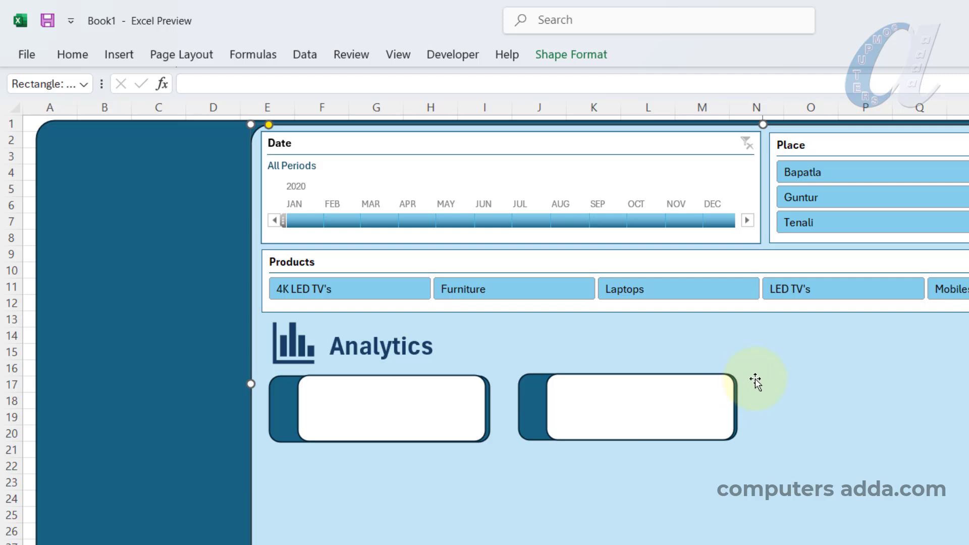
Fill the left card's backing rounded rectangle with dark purple.
{"action": "left_click", "coordinate": [282, 398]}
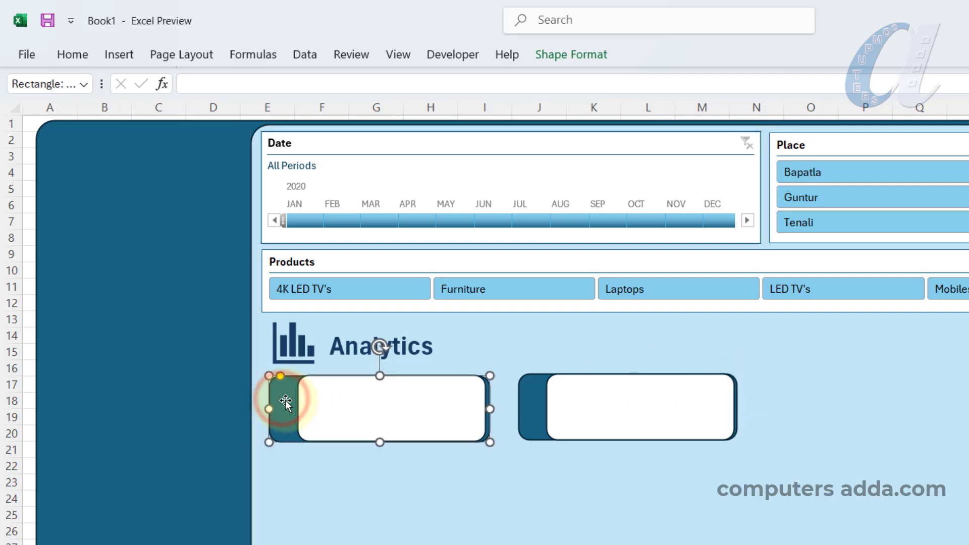
{"action": "left_click", "coordinate": [562, 57]}
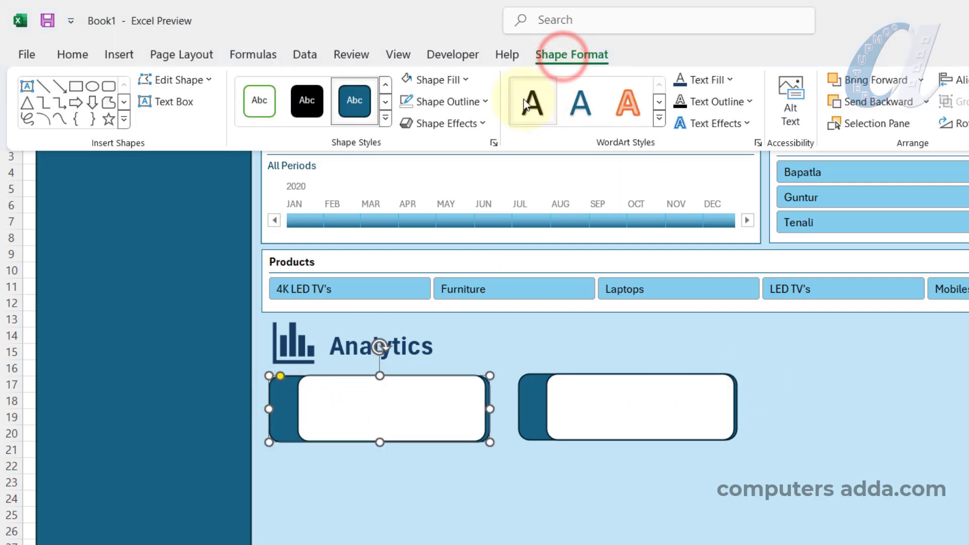
{"action": "left_click", "coordinate": [459, 79]}
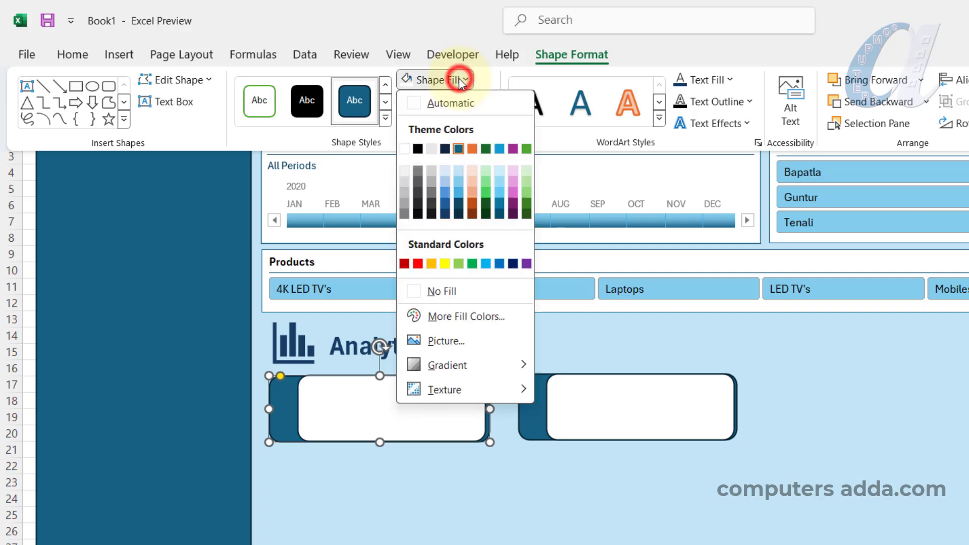
{"action": "left_click", "coordinate": [511, 204]}
Fill the right card's backing rounded rectangle with gold.
{"action": "left_click", "coordinate": [590, 428]}
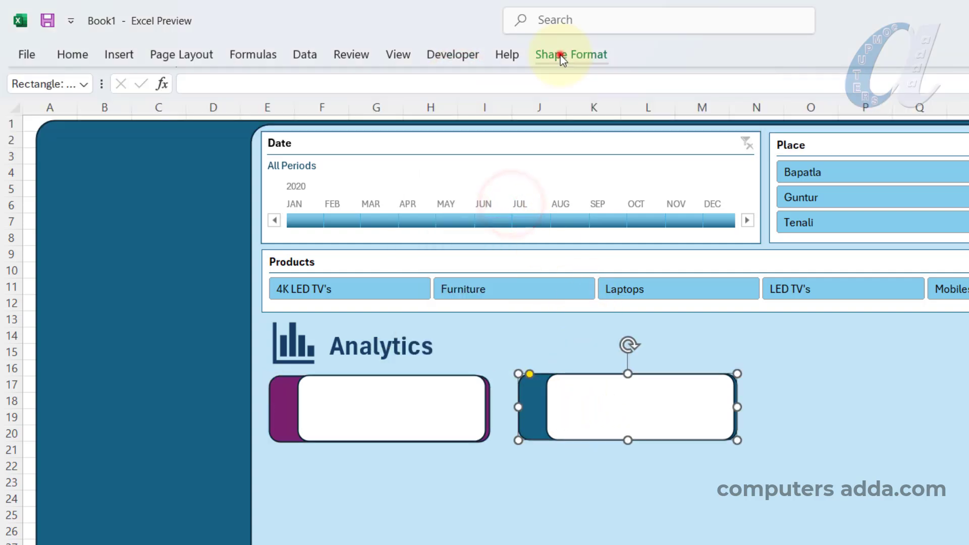
{"action": "left_click", "coordinate": [560, 56]}
{"action": "left_click", "coordinate": [458, 84]}
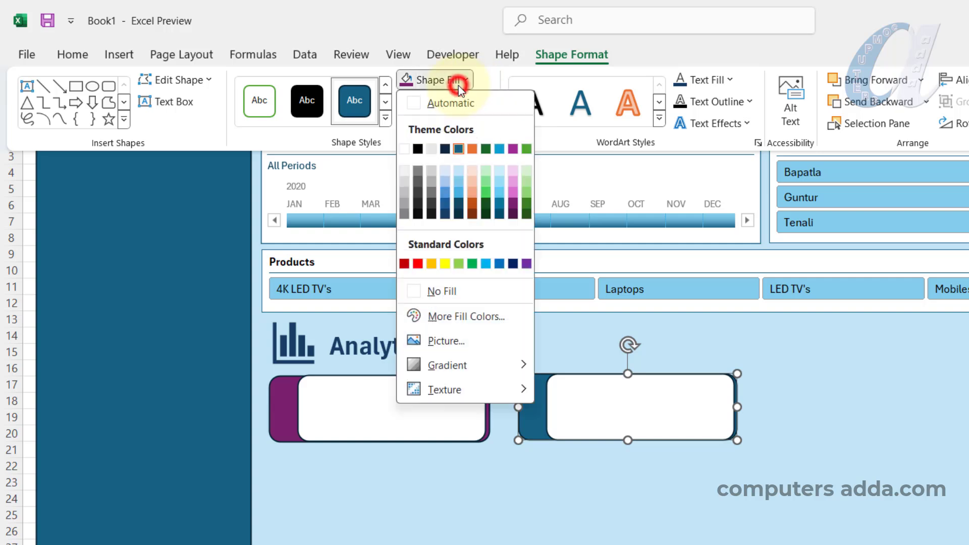
{"action": "left_click", "coordinate": [502, 150]}
Set the white rectangles of both cards to No Outline.
{"action": "left_click", "coordinate": [638, 408]}
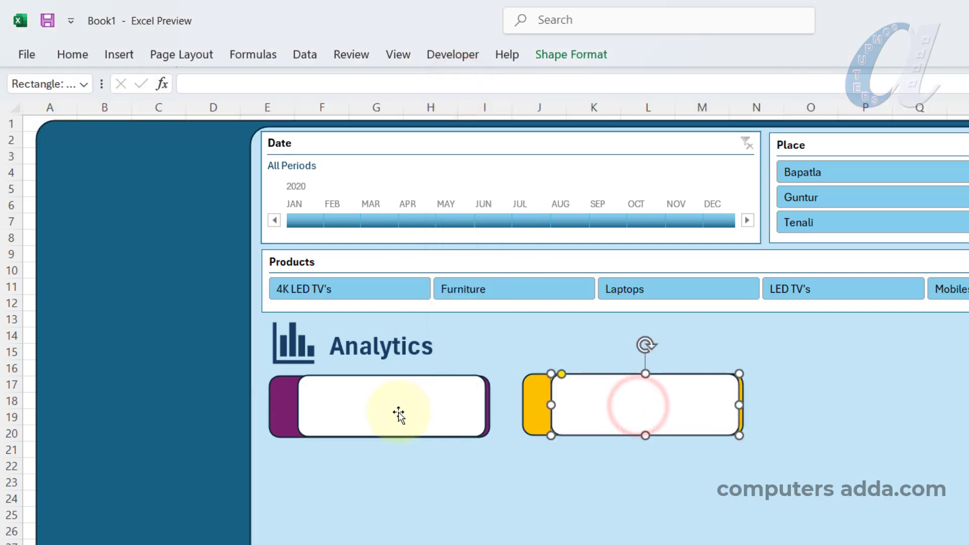
{"action": "left_click", "coordinate": [553, 56]}
{"action": "left_click", "coordinate": [449, 103]}
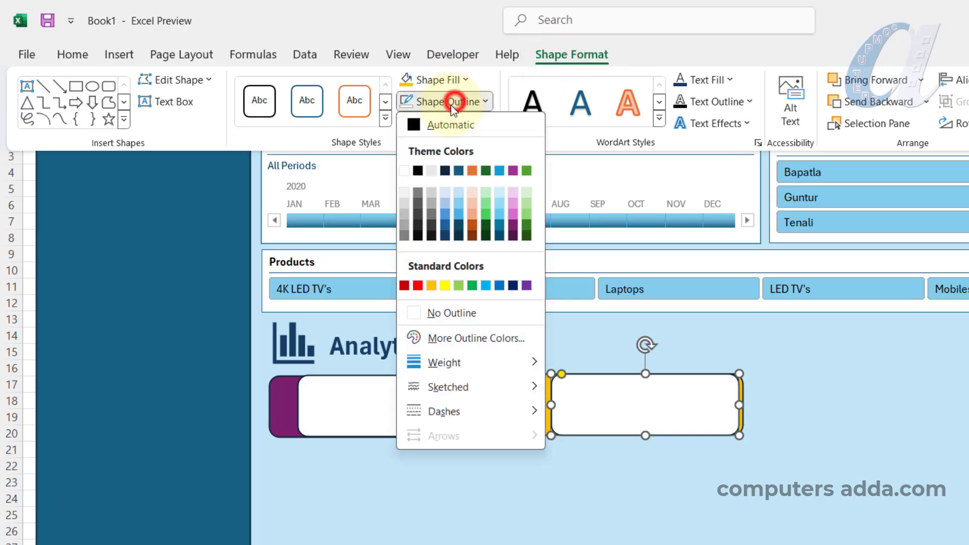
{"action": "left_click", "coordinate": [454, 313]}
{"action": "left_click", "coordinate": [396, 404]}
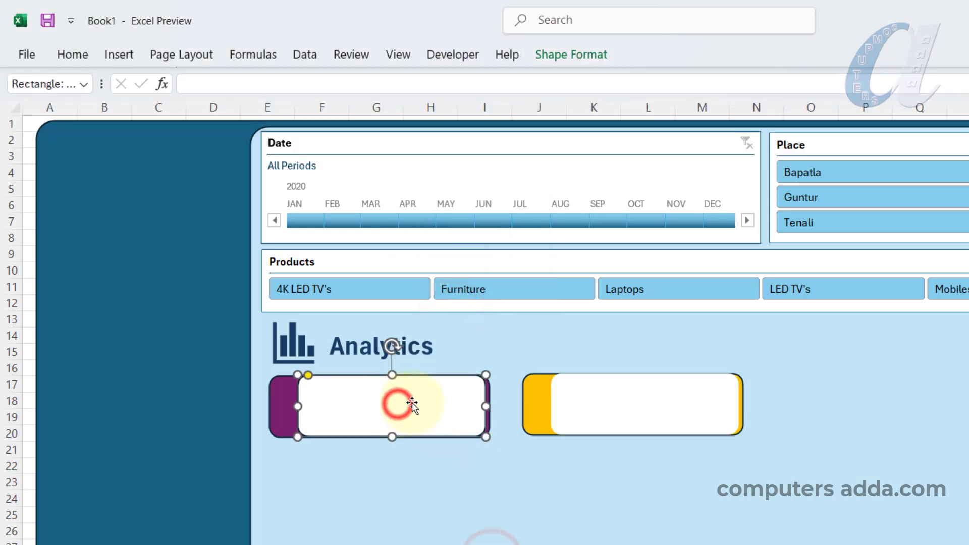
{"action": "left_click", "coordinate": [571, 52]}
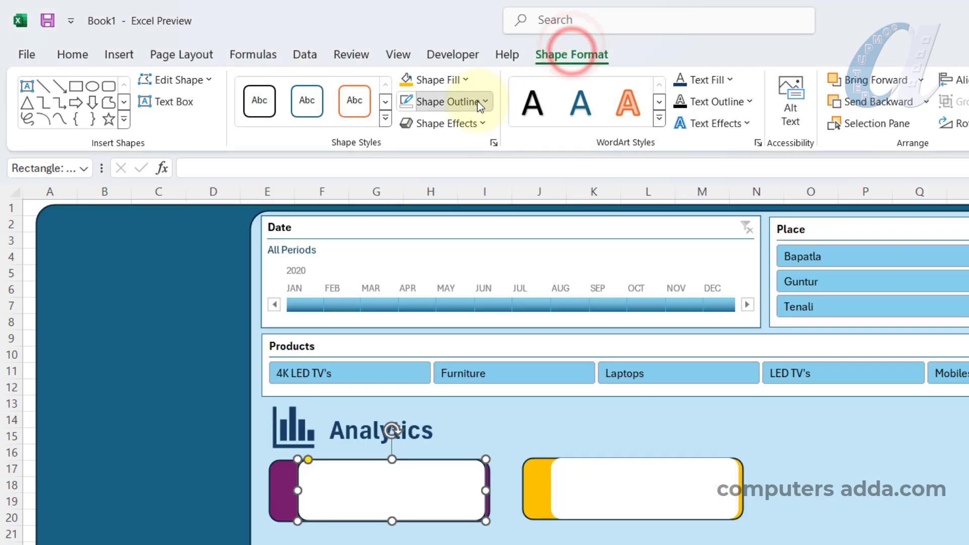
{"action": "left_click", "coordinate": [448, 101]}
{"action": "left_click", "coordinate": [454, 295]}
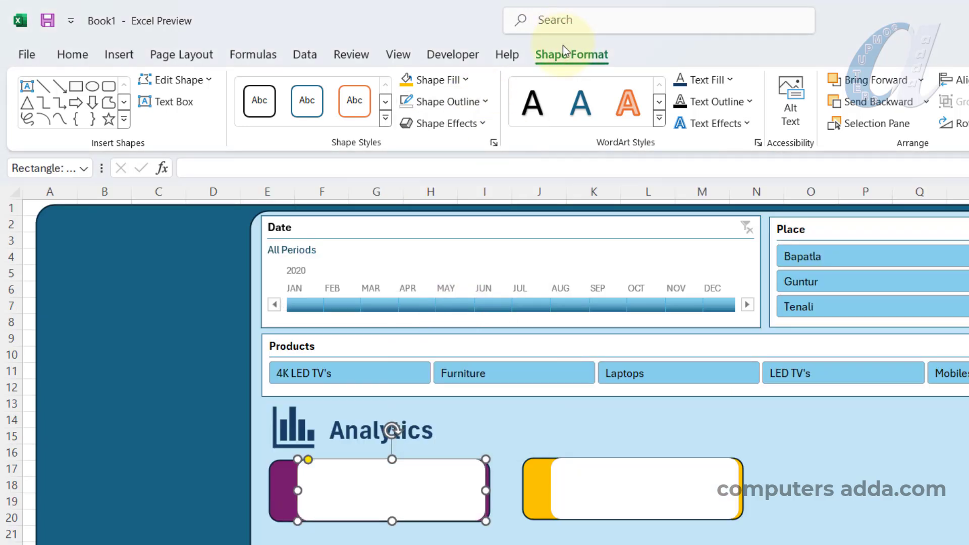
{"action": "left_click", "coordinate": [345, 363]}
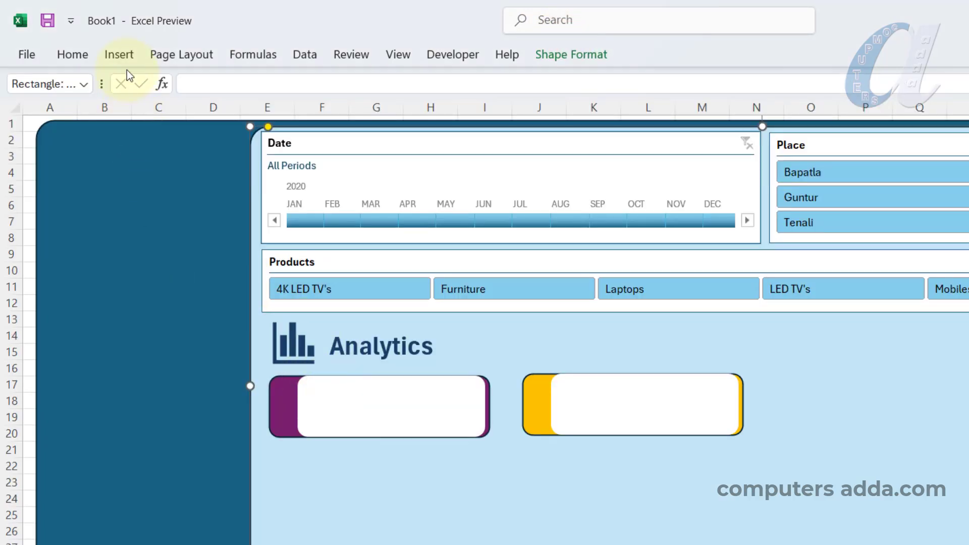
Draw a large rectangle below the two cards, spanning columns E to N and rows 21 to 32.
{"action": "left_click", "coordinate": [119, 54]}
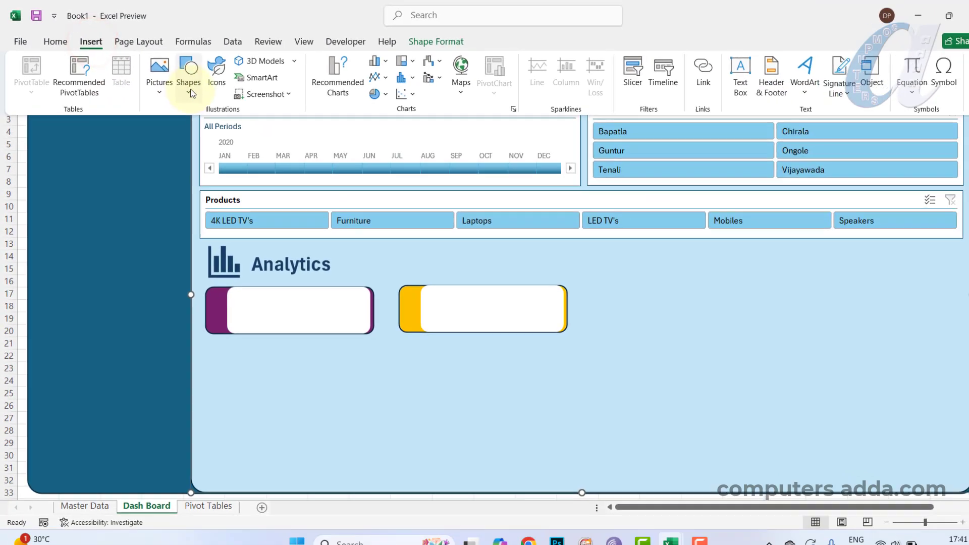
{"action": "left_click", "coordinate": [185, 89]}
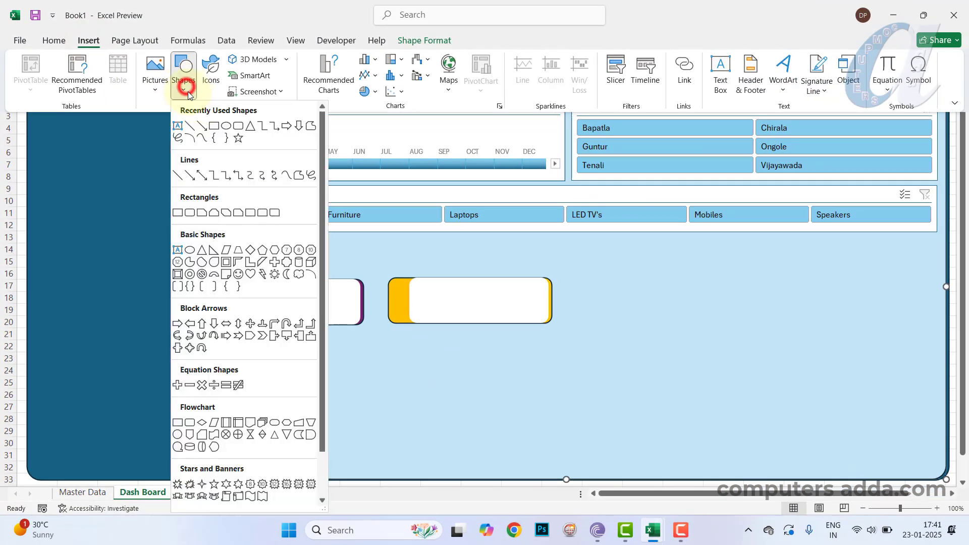
{"action": "left_click", "coordinate": [212, 130]}
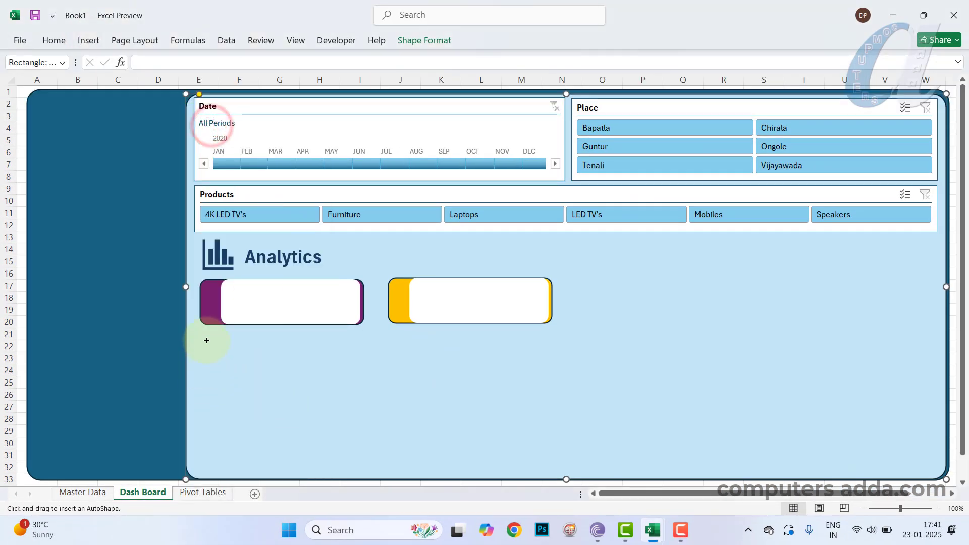
{"action": "left_click_drag", "start_coordinate": [201, 334], "coordinate": [563, 472]}
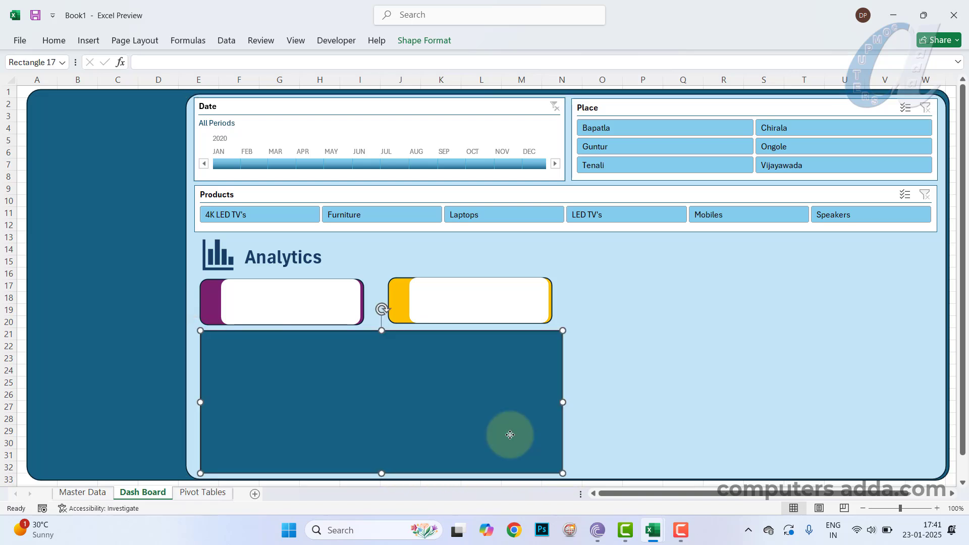
Fill the large rectangle below the Analytics cards with white and set it to No Outline.
{"action": "left_click", "coordinate": [427, 41]}
{"action": "left_click", "coordinate": [328, 59]}
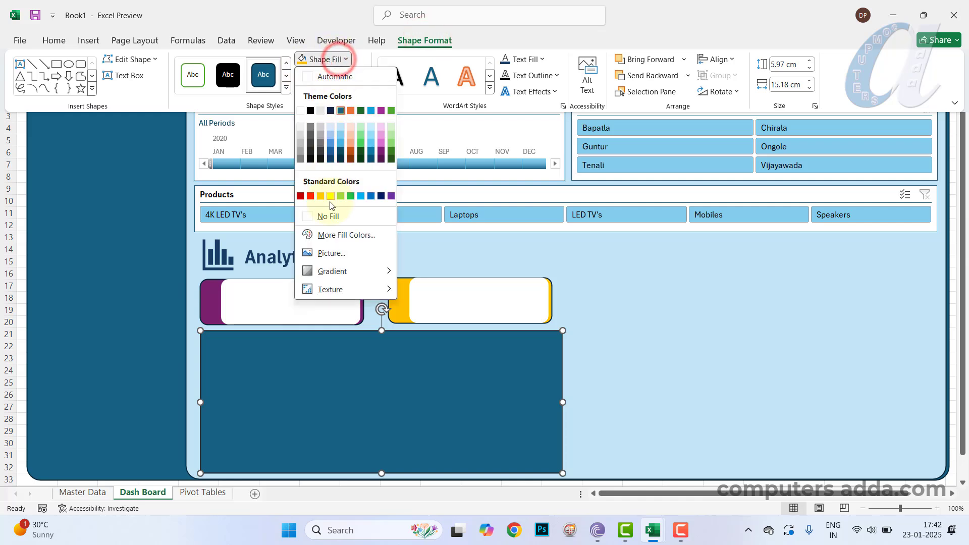
{"action": "left_click", "coordinate": [300, 110]}
{"action": "left_click", "coordinate": [265, 389]}
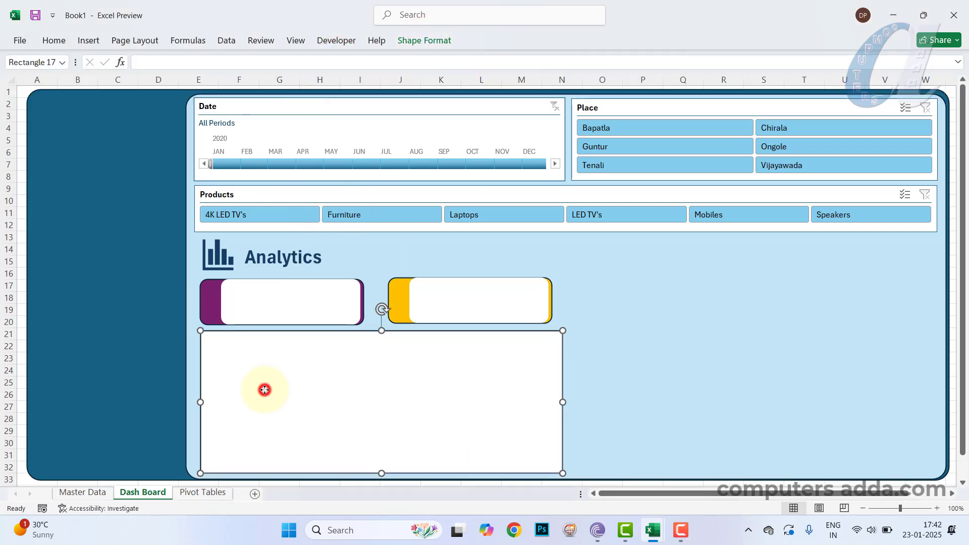
{"action": "left_click", "coordinate": [422, 41]}
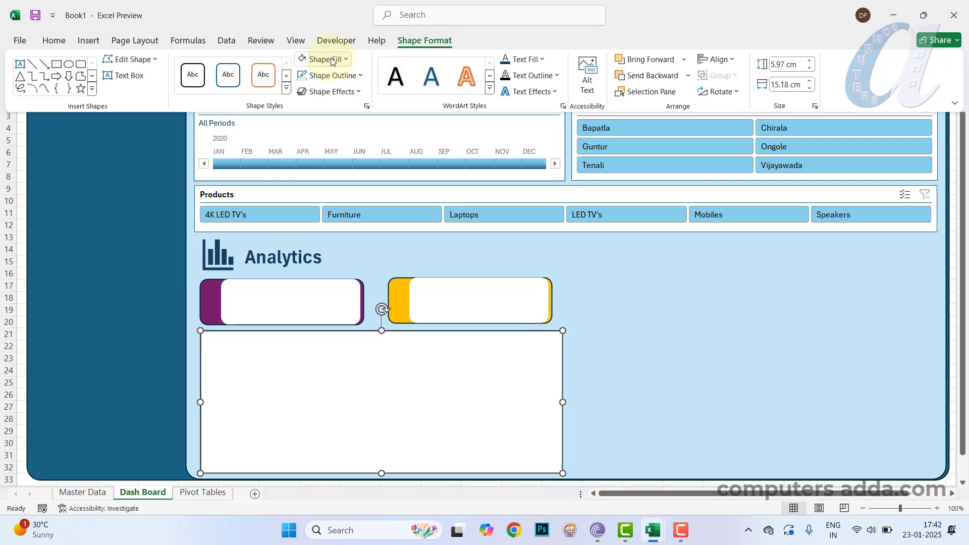
{"action": "left_click", "coordinate": [330, 59]}
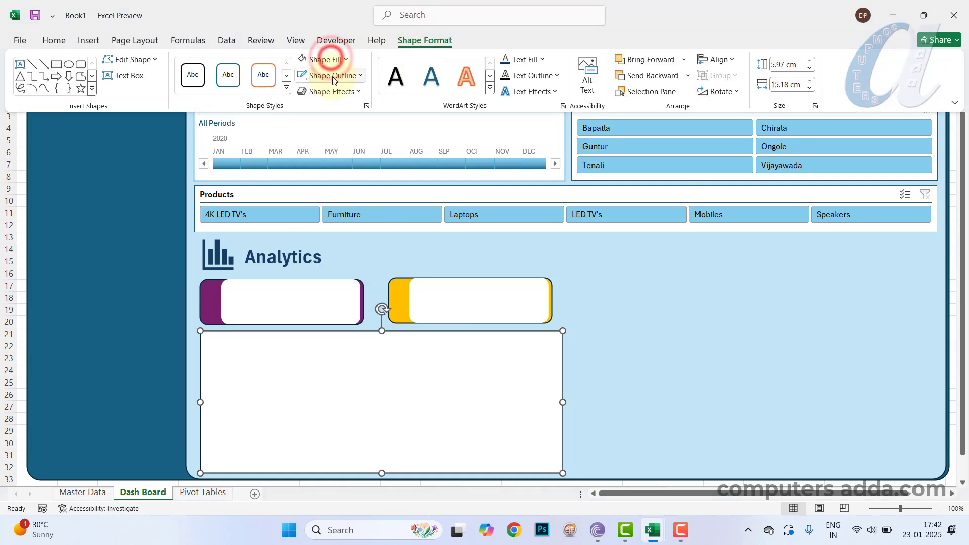
{"action": "left_click", "coordinate": [332, 76]}
{"action": "left_click", "coordinate": [335, 233]}
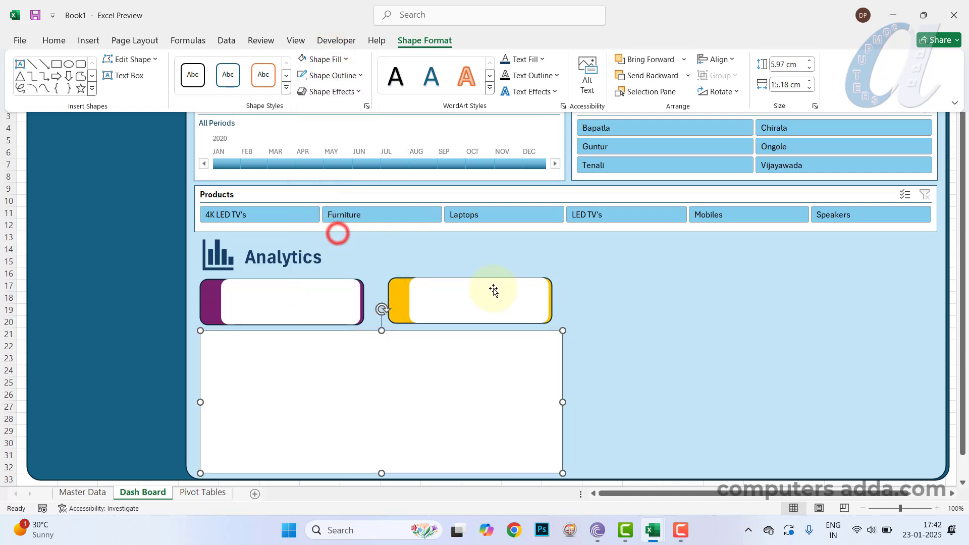
{"action": "left_click", "coordinate": [688, 331]}
{"action": "left_click", "coordinate": [617, 352]}
Duplicate the white panel into the empty area below the Products slicer beside the cards, and shorten it to span rows 13 to 23.
{"action": "left_click", "coordinate": [380, 397]}
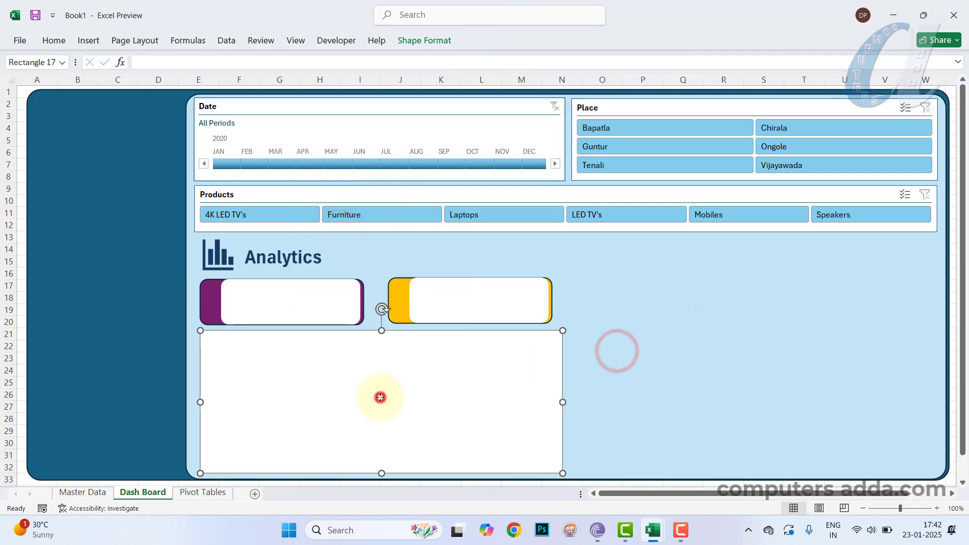
{"action": "key", "text": "ctrl+d"}
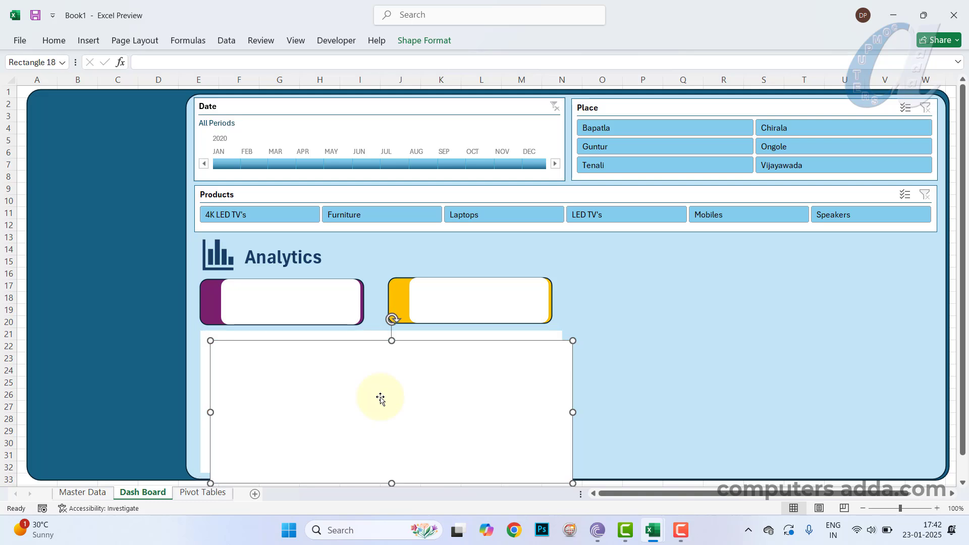
{"action": "left_click_drag", "start_coordinate": [361, 414], "coordinate": [712, 311]}
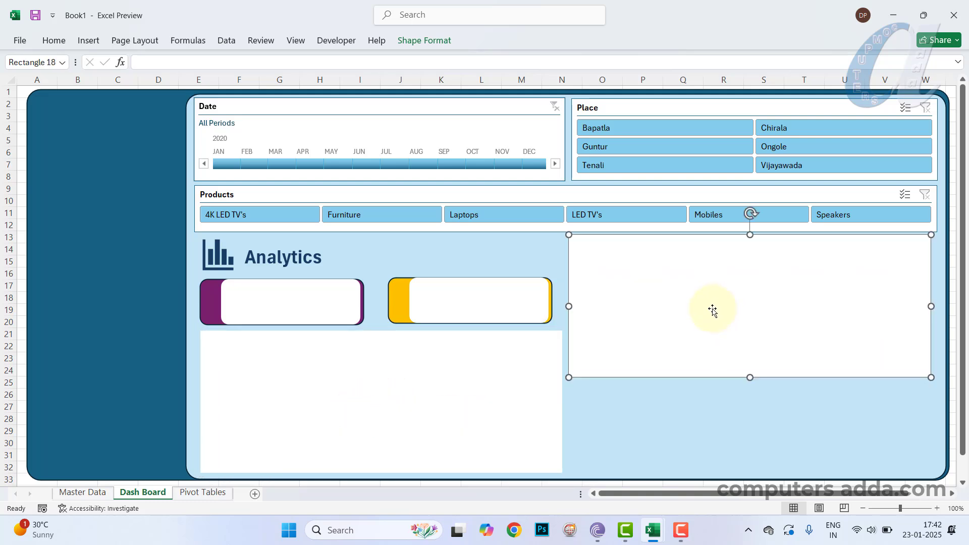
{"action": "left_click_drag", "start_coordinate": [750, 378], "coordinate": [748, 359]}
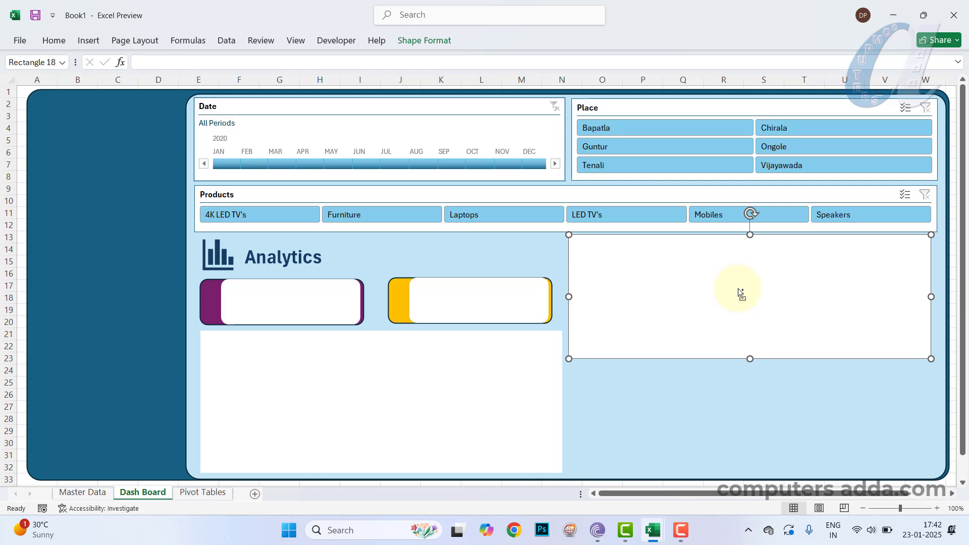
Duplicate the shortened panel directly below, ending at row 32, and trim the upper panel to row 22 to leave a gap.
{"action": "left_click_drag", "start_coordinate": [740, 294], "coordinate": [725, 396]}
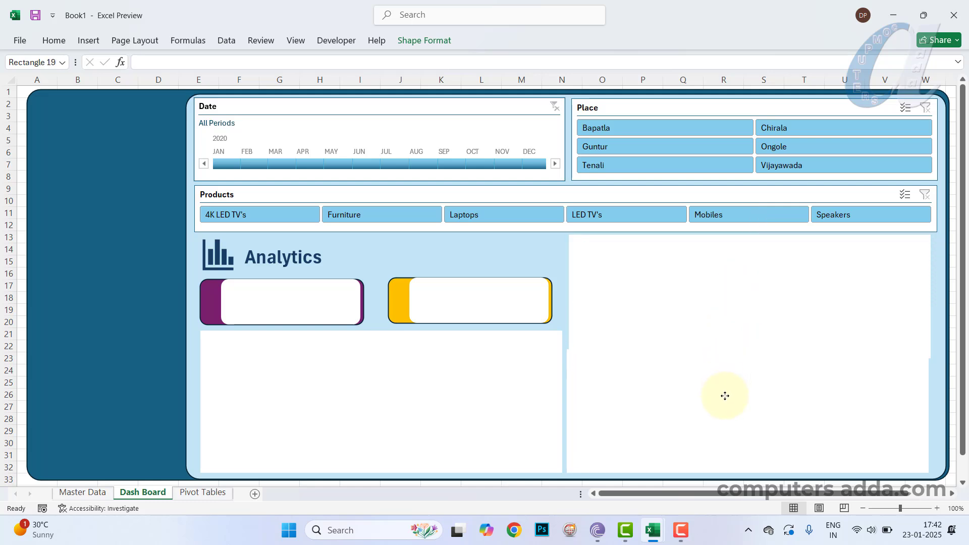
{"action": "left_click", "coordinate": [748, 353]}
{"action": "left_click_drag", "start_coordinate": [749, 353], "coordinate": [751, 354]}
{"action": "left_click", "coordinate": [741, 389]}
Widen both stacked white panels to align with the right edge of the Products slicer.
{"action": "left_click", "coordinate": [931, 291]}
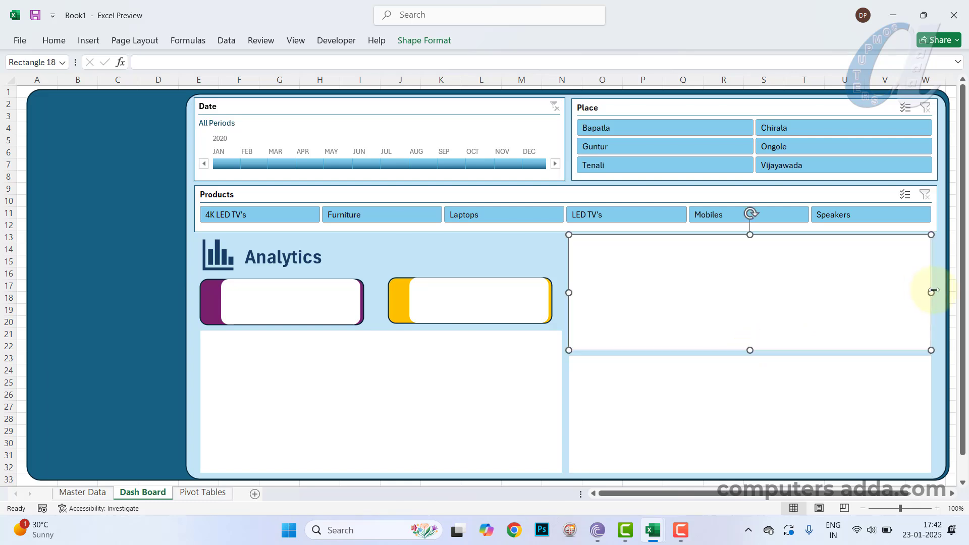
{"action": "left_click_drag", "start_coordinate": [929, 293], "coordinate": [937, 291]}
{"action": "left_click", "coordinate": [892, 391]}
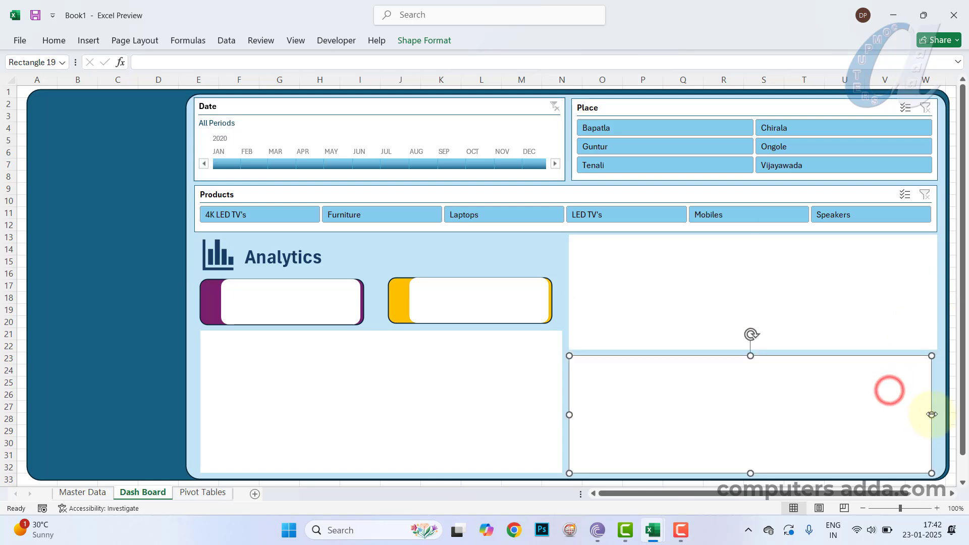
{"action": "left_click_drag", "start_coordinate": [932, 414], "coordinate": [938, 414]}
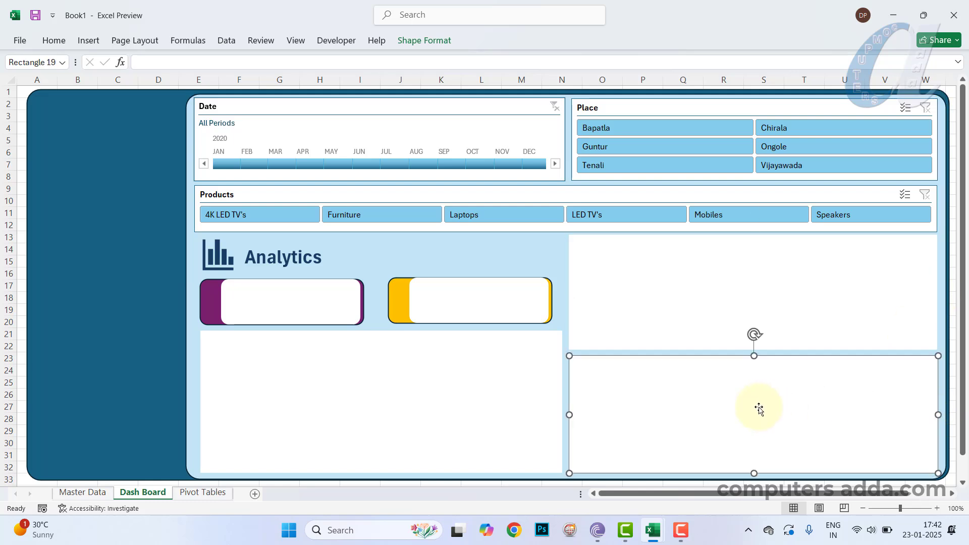
{"action": "left_click", "coordinate": [476, 244]}
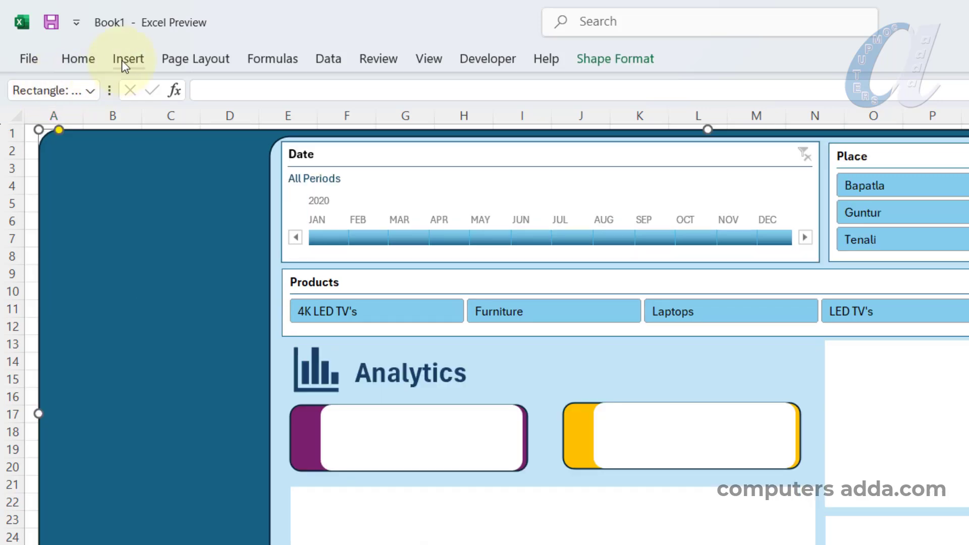
Draw a rounded rectangle across the dark blue sidebar, columns A to D and rows 10 to 13, and fill it white.
{"action": "left_click", "coordinate": [122, 59]}
{"action": "left_click", "coordinate": [268, 129]}
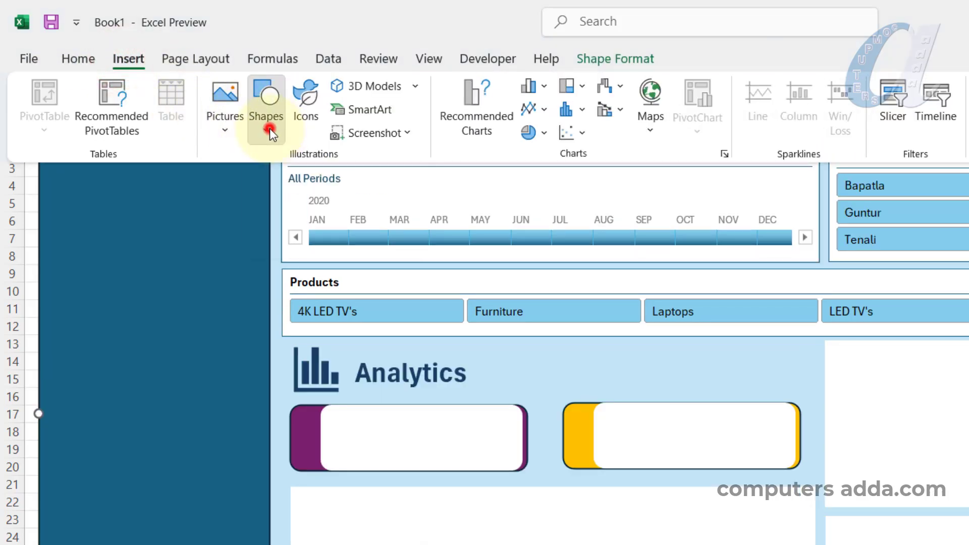
{"action": "left_click", "coordinate": [345, 183]}
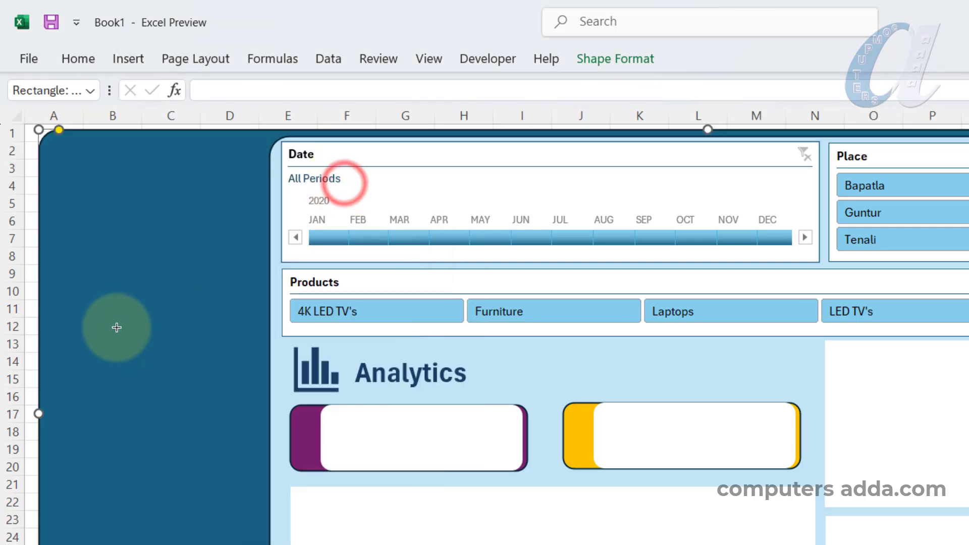
{"action": "mouse_move", "coordinate": [54, 296]}
{"action": "left_mouse_down"}
{"action": "mouse_move", "coordinate": [142, 333]}
{"action": "mouse_move", "coordinate": [261, 350]}
{"action": "left_mouse_up"}
{"action": "left_click", "coordinate": [640, 62]}
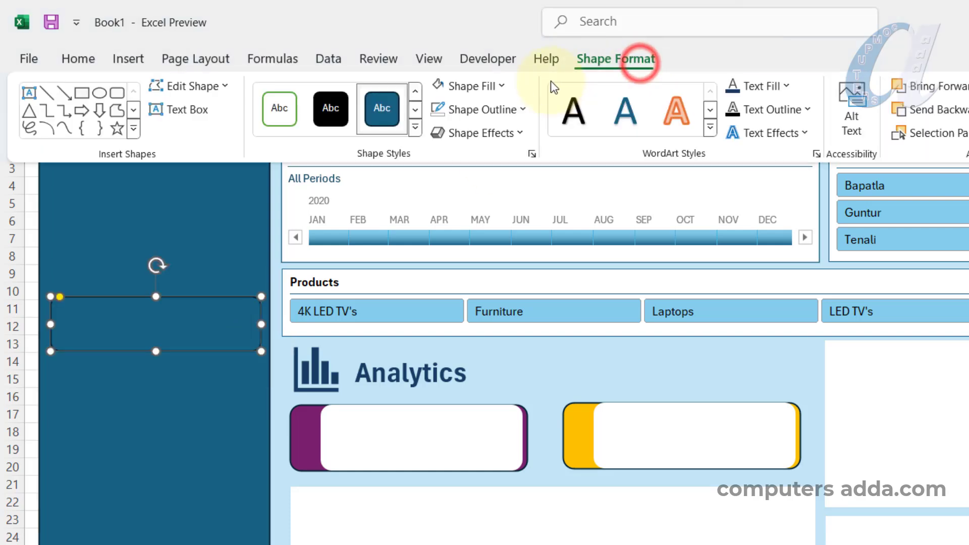
{"action": "left_click", "coordinate": [482, 86]}
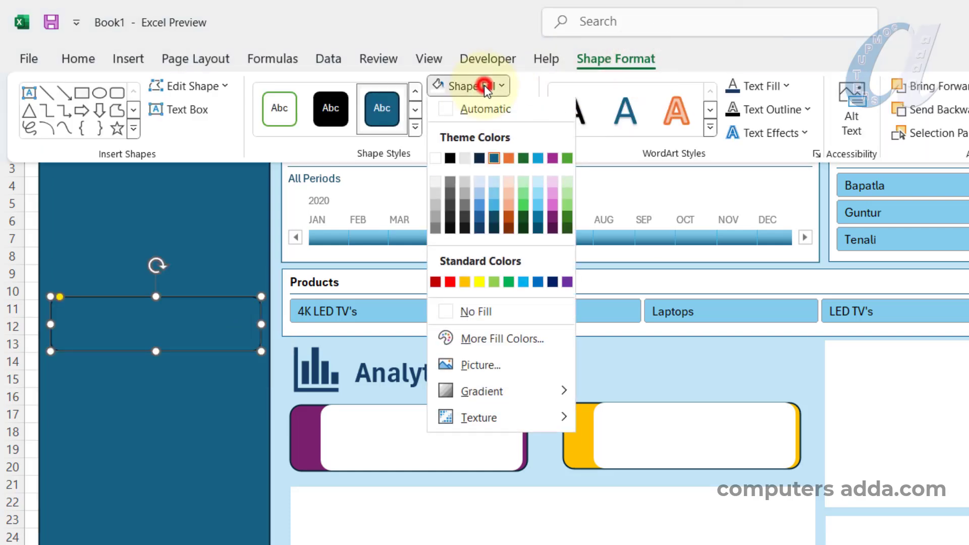
{"action": "left_click", "coordinate": [435, 160]}
Add the centred text "DASH BOARD" to the white sidebar button with a black text fill.
{"action": "right_click", "coordinate": [133, 328]}
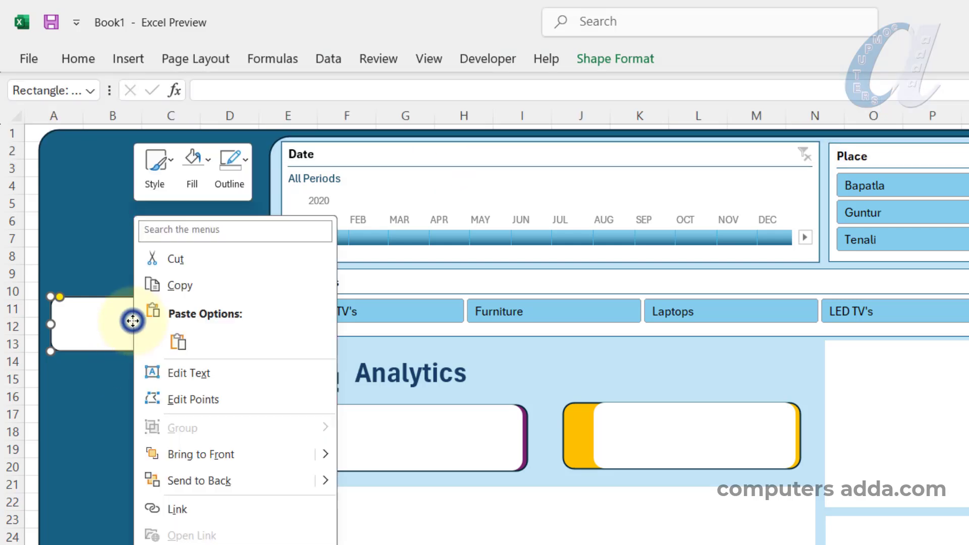
{"action": "left_click", "coordinate": [182, 375]}
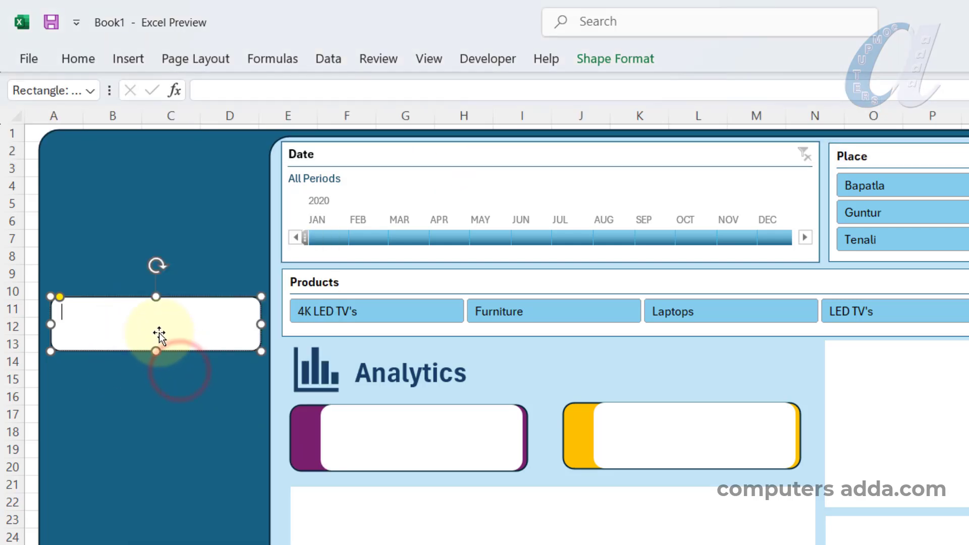
{"action": "left_click", "coordinate": [615, 58]}
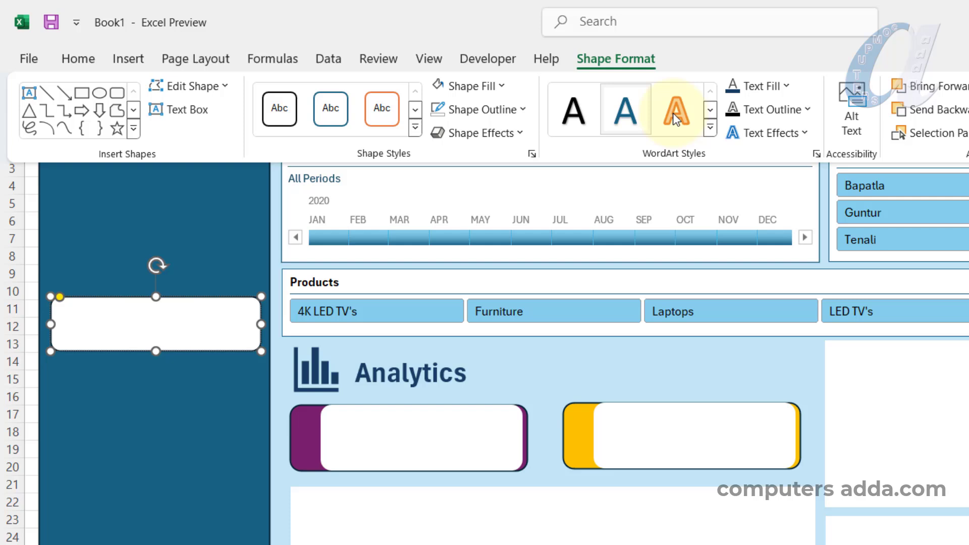
{"action": "left_click", "coordinate": [764, 85]}
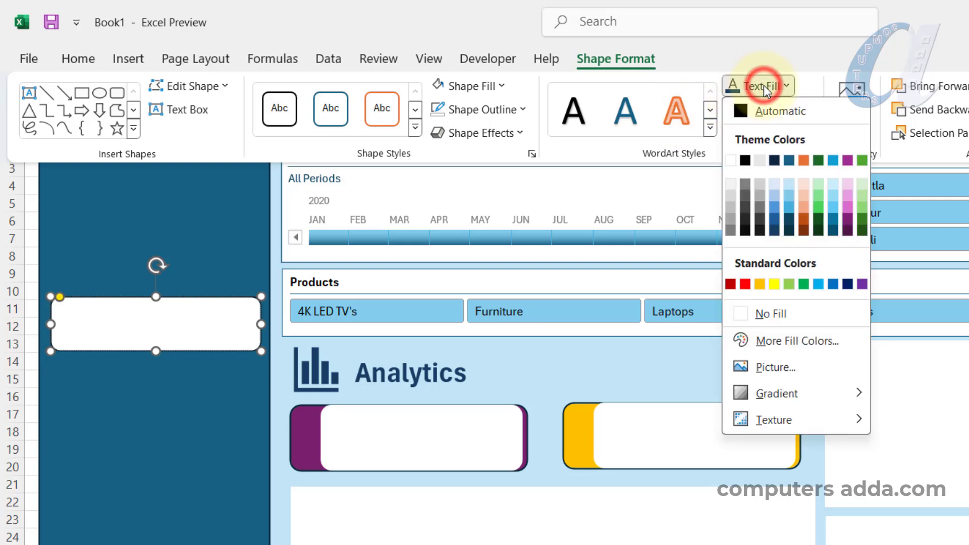
{"action": "left_click", "coordinate": [745, 160]}
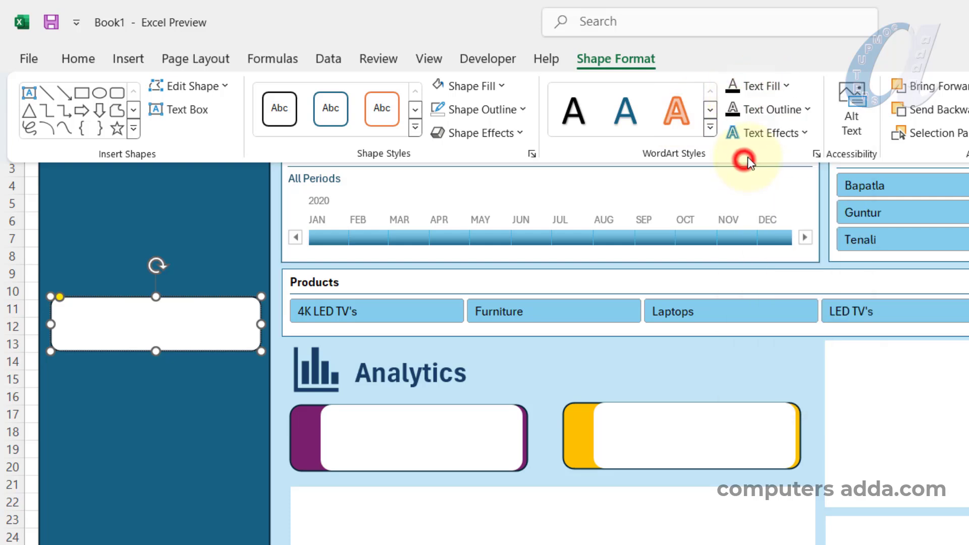
{"action": "left_click", "coordinate": [146, 324]}
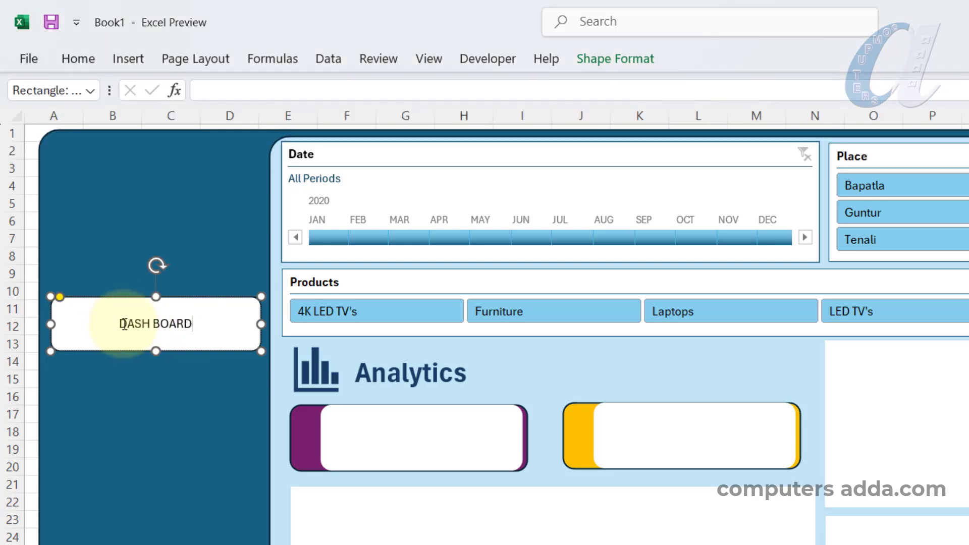
Set the DASH BOARD text to 24 pt and bold.
{"action": "left_click_drag", "start_coordinate": [120, 323], "coordinate": [210, 325]}
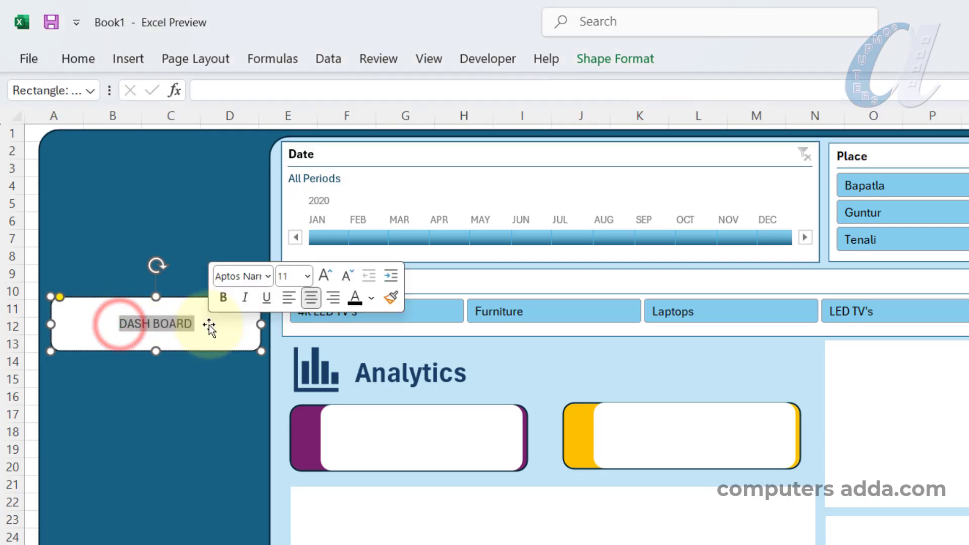
{"action": "left_click", "coordinate": [79, 59]}
{"action": "left_click", "coordinate": [270, 91]}
{"action": "left_click", "coordinate": [270, 91]}
{"action": "left_click", "coordinate": [270, 91]}
{"action": "left_click", "coordinate": [270, 91]}
{"action": "left_click", "coordinate": [270, 91]}
{"action": "left_click", "coordinate": [270, 91]}
{"action": "left_click", "coordinate": [270, 90]}
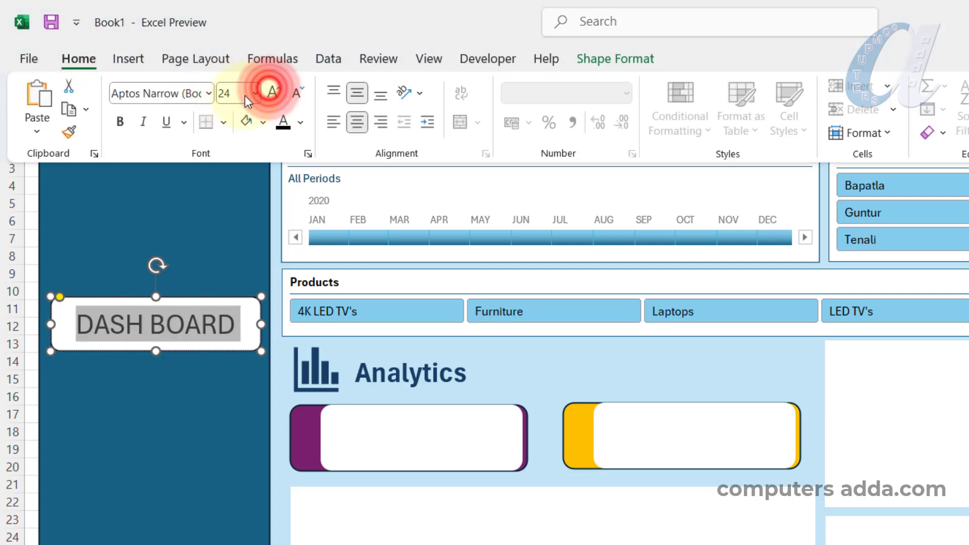
{"action": "left_click", "coordinate": [120, 122]}
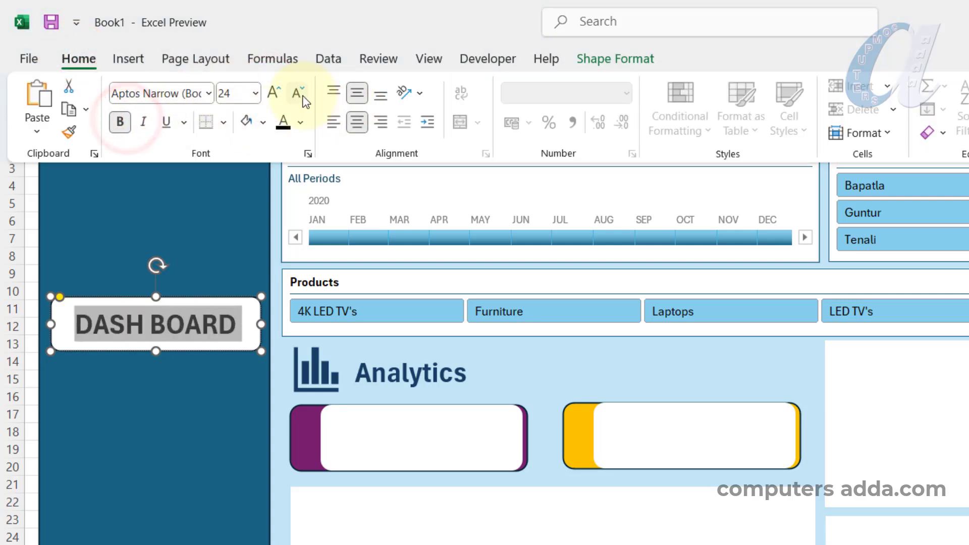
Increase the corner rounding of the DASH BOARD button.
{"action": "left_click", "coordinate": [191, 301]}
{"action": "left_click", "coordinate": [191, 296]}
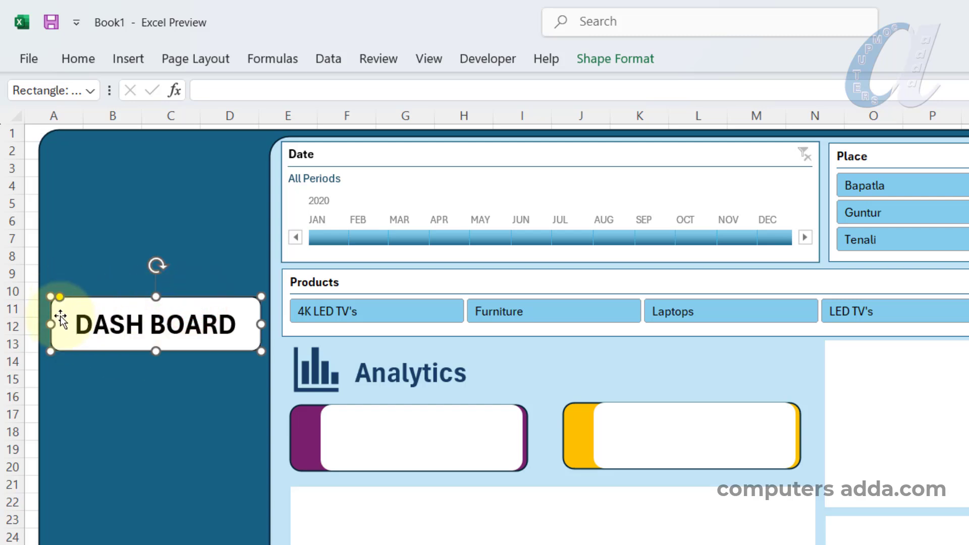
{"action": "left_click_drag", "start_coordinate": [60, 296], "coordinate": [69, 296]}
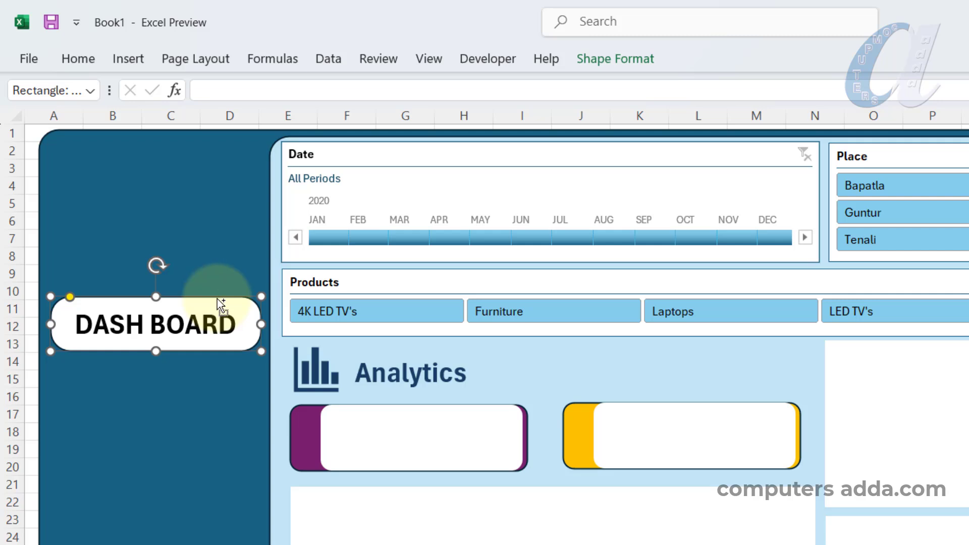
Try a copy of the DASH BOARD button directly below it, and slightly reduce the original button's height.
{"action": "left_click_drag", "start_coordinate": [221, 303], "coordinate": [208, 361]}
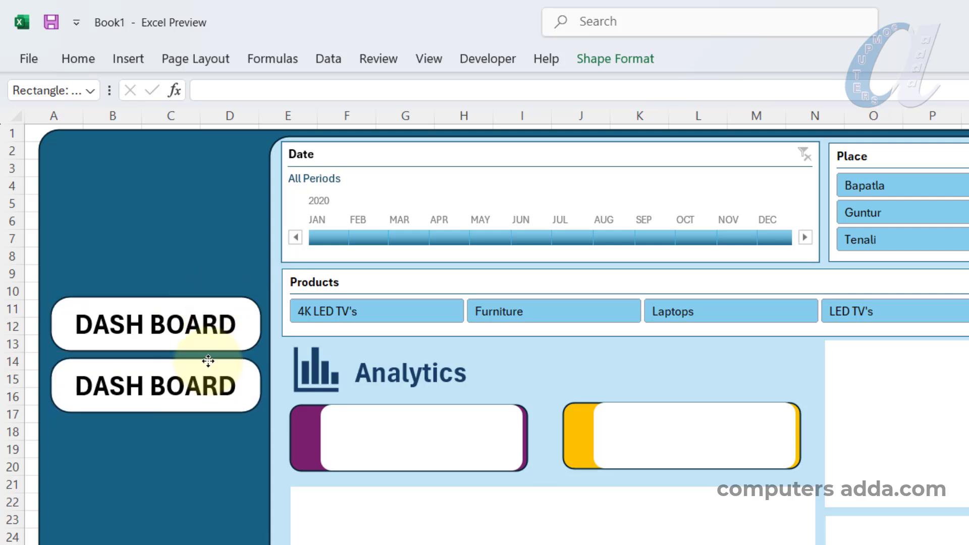
{"action": "left_click", "coordinate": [173, 341]}
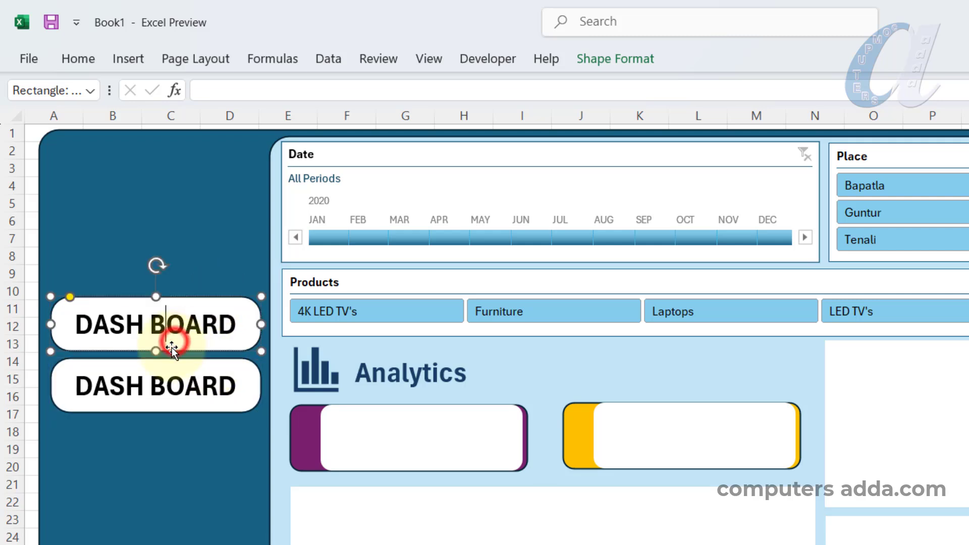
{"action": "left_click_drag", "start_coordinate": [156, 350], "coordinate": [156, 340]}
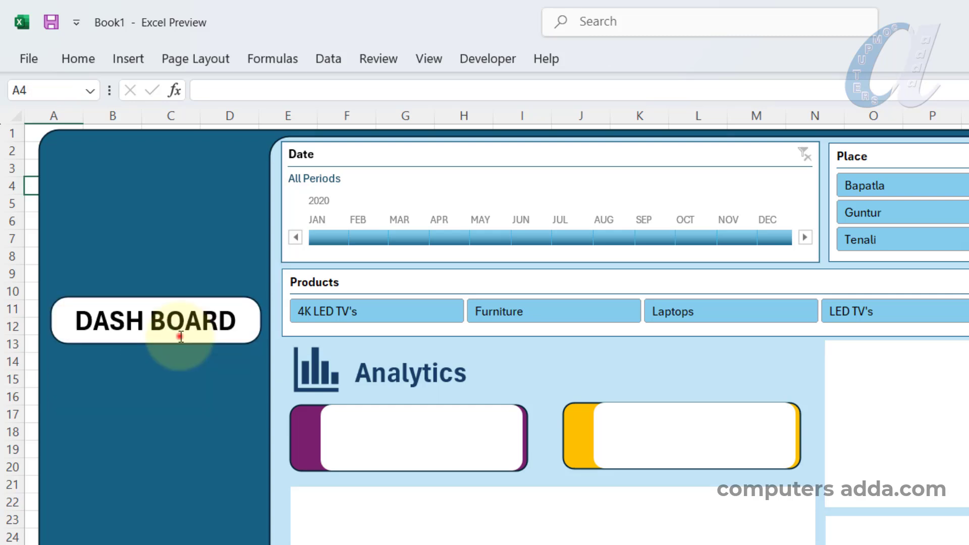
Duplicate the DASH BOARD button directly below it and change the copy's text to "PRODUCTS".
{"action": "left_click", "coordinate": [180, 342]}
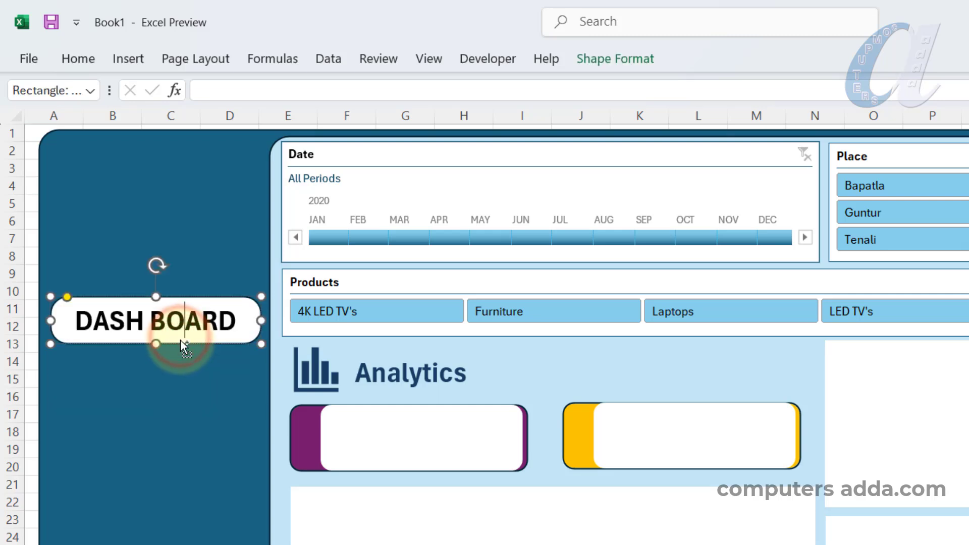
{"action": "left_click_drag", "start_coordinate": [184, 348], "coordinate": [190, 385]}
{"action": "left_click_drag", "start_coordinate": [76, 378], "coordinate": [249, 377]}
{"action": "type", "text": "PRODUCTS"}
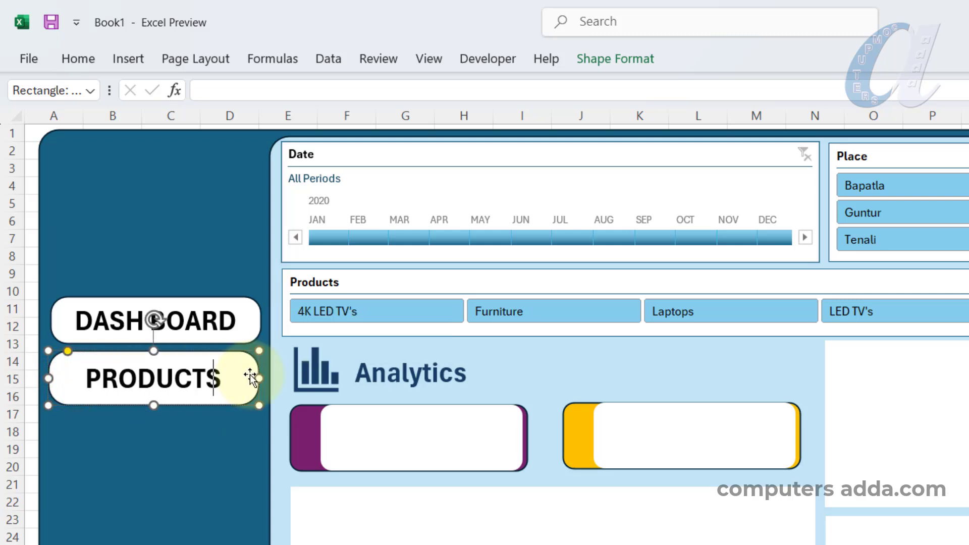
{"action": "left_click", "coordinate": [210, 441]}
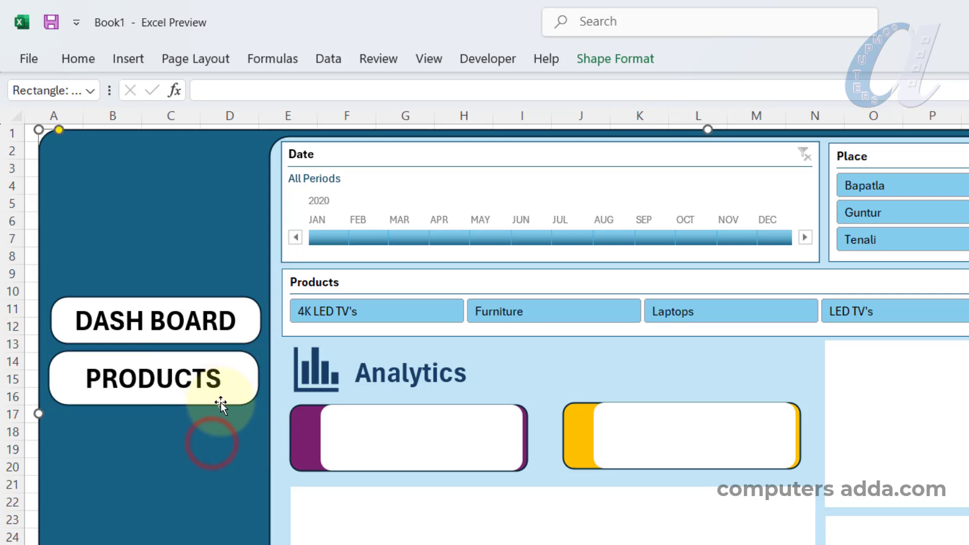
Remove the fill from the PRODUCTS button and give it a white outline.
{"action": "left_click", "coordinate": [220, 403]}
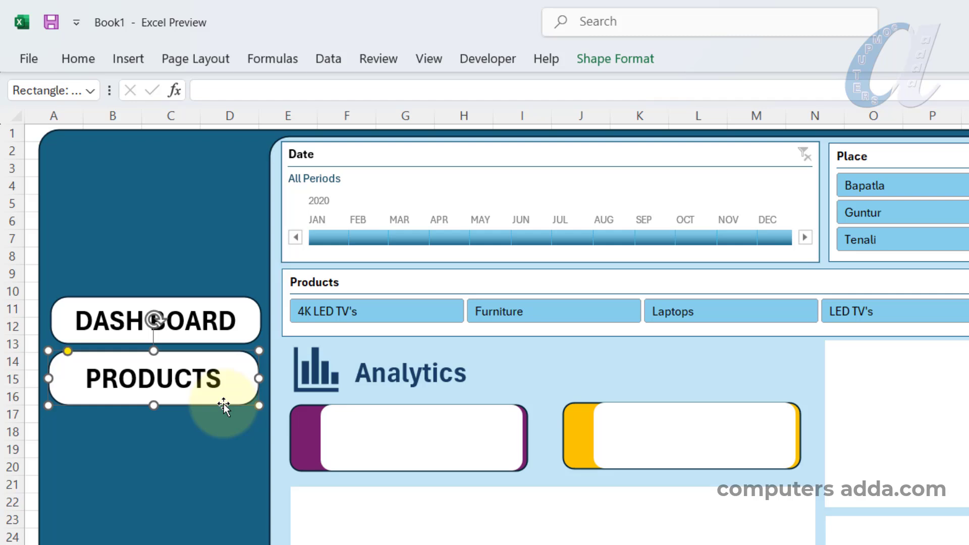
{"action": "left_click", "coordinate": [631, 63]}
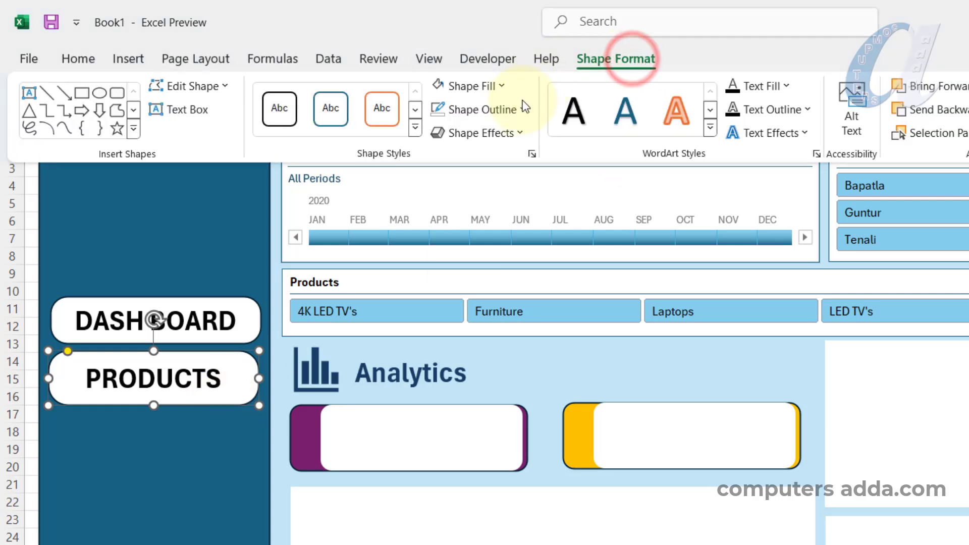
{"action": "left_click", "coordinate": [488, 85]}
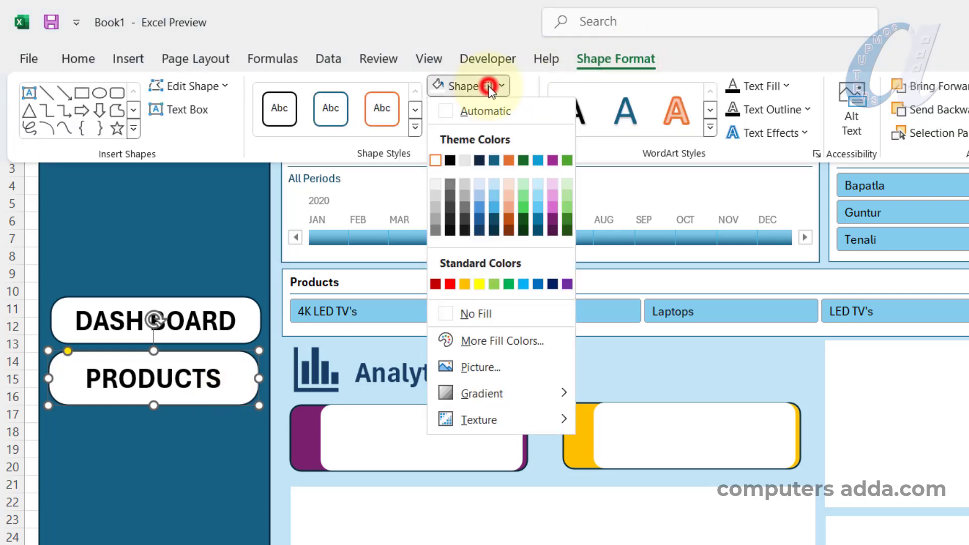
{"action": "left_click", "coordinate": [476, 313]}
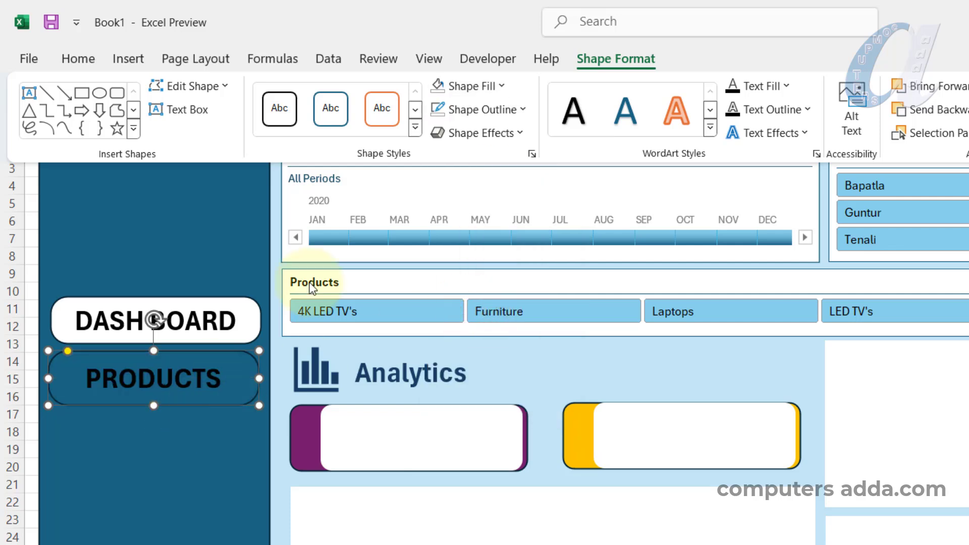
{"action": "left_click", "coordinate": [483, 104]}
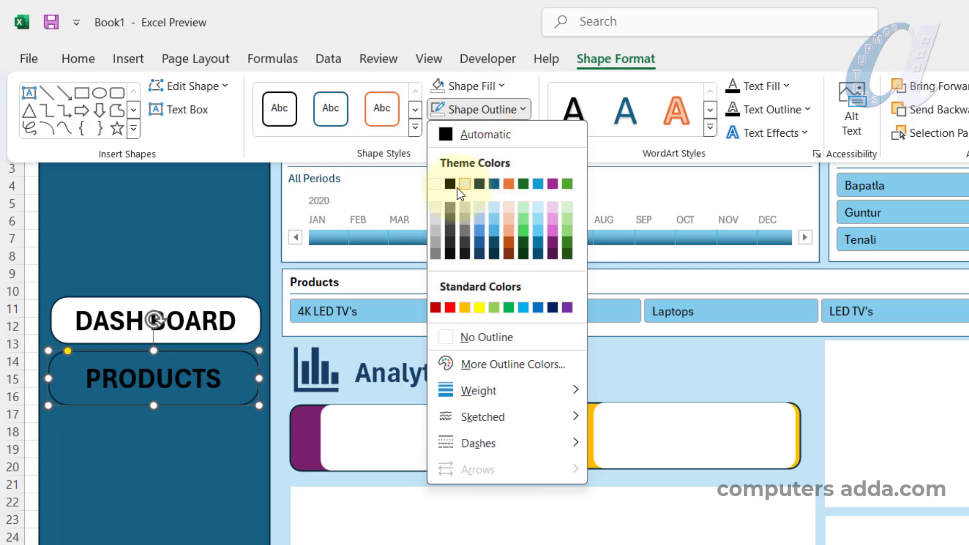
{"action": "left_click", "coordinate": [437, 184]}
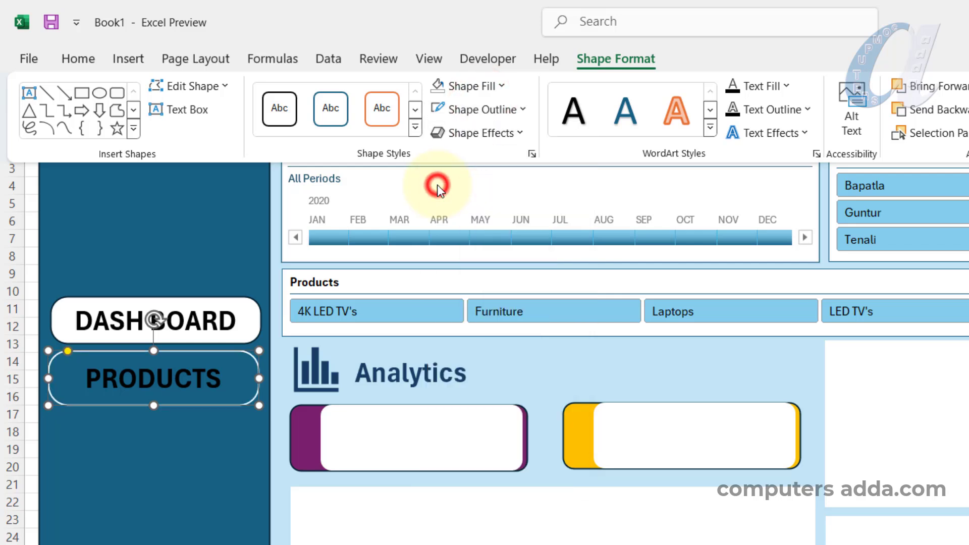
Set the PRODUCTS button's outline weight to 2¼ pt and narrow the button slightly from its left edge.
{"action": "left_click", "coordinate": [497, 109]}
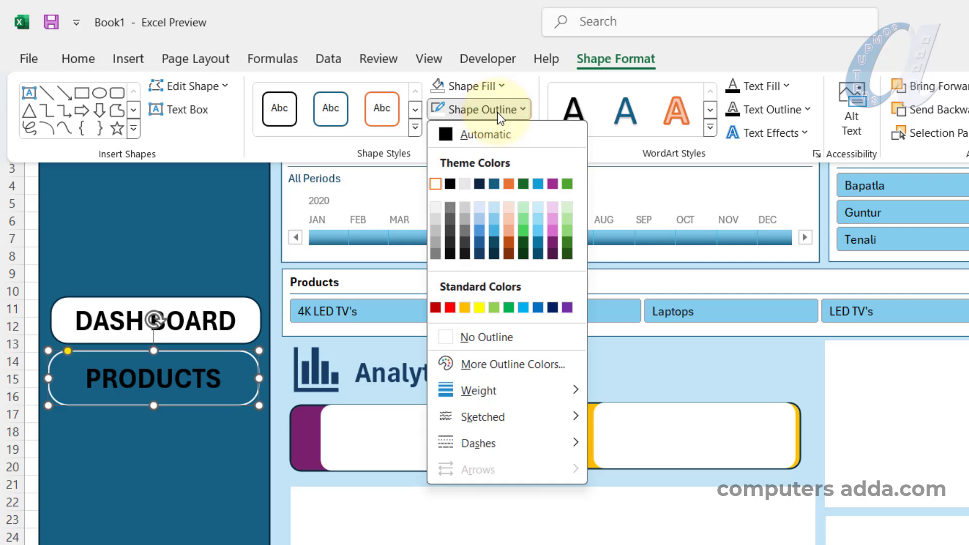
{"action": "mouse_move", "coordinate": [487, 397]}
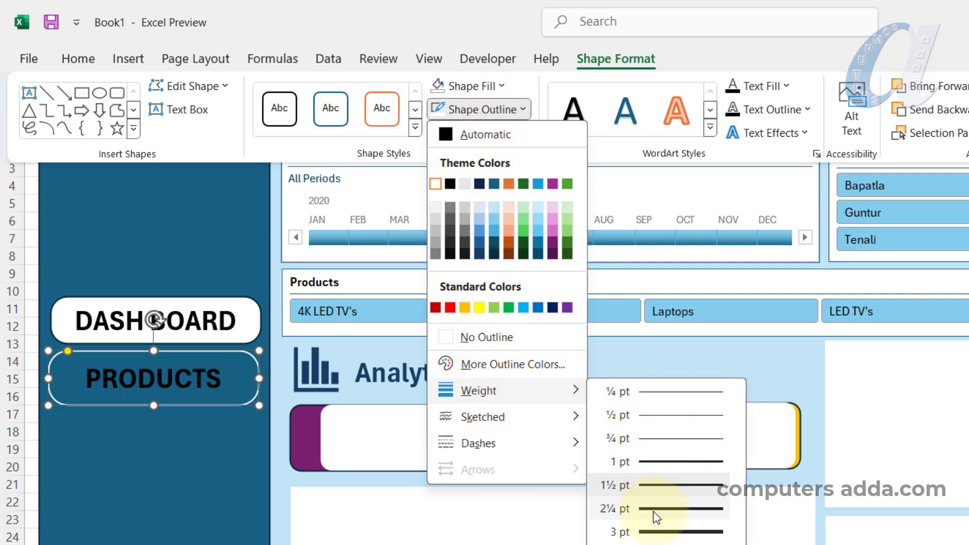
{"action": "left_click", "coordinate": [651, 510]}
{"action": "left_click", "coordinate": [48, 376]}
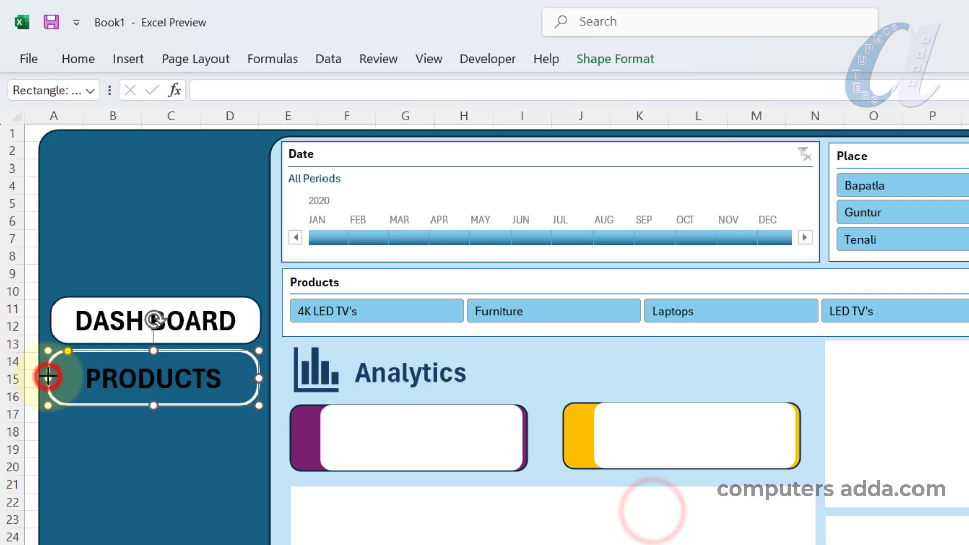
{"action": "left_click", "coordinate": [53, 376]}
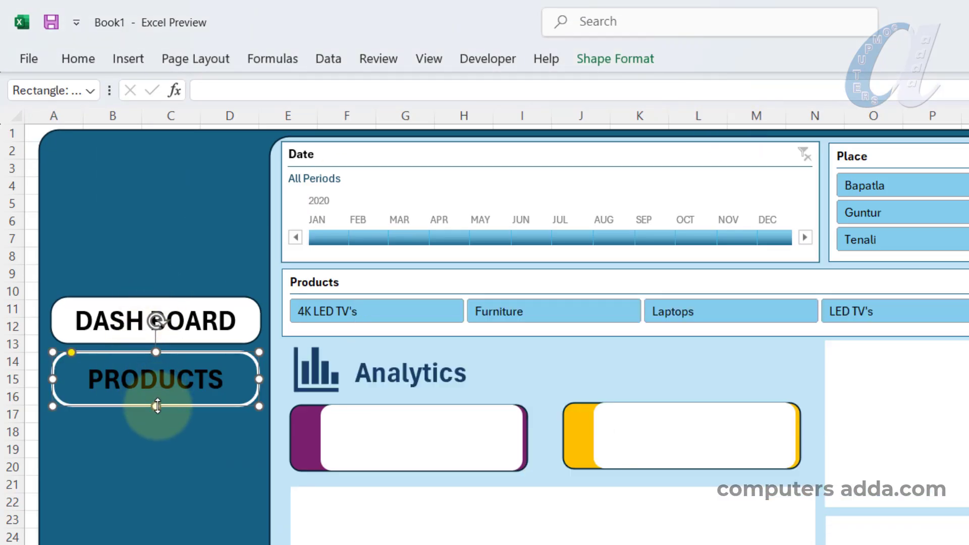
Set the PRODUCTS button's text fill to white.
{"action": "left_click", "coordinate": [615, 58]}
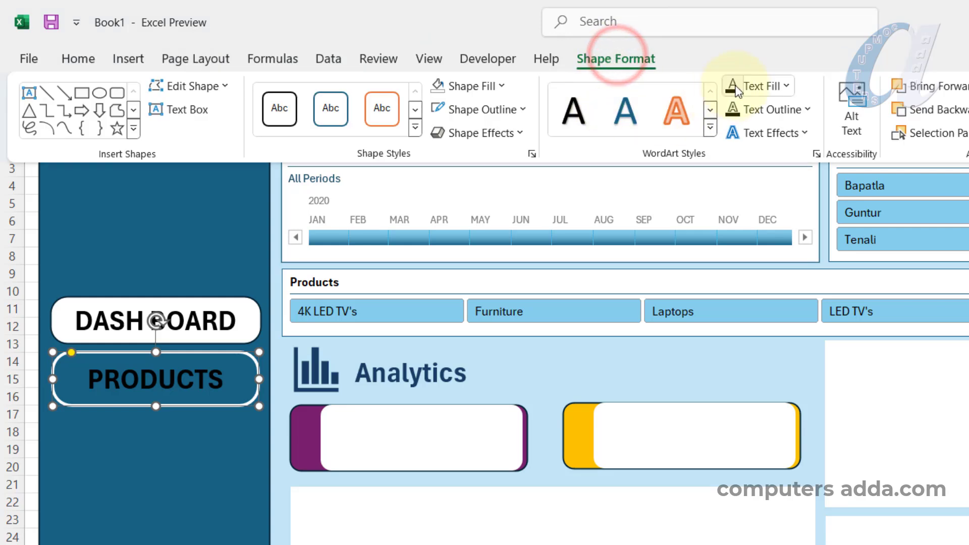
{"action": "left_click", "coordinate": [768, 87]}
{"action": "left_click", "coordinate": [730, 159]}
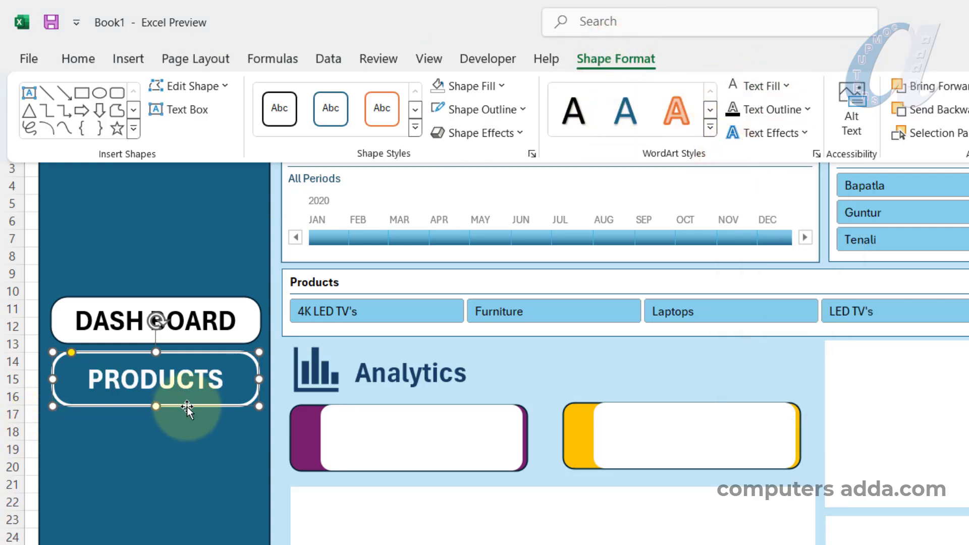
Duplicate the PRODUCTS button directly below it and change the copy's text to "SALES MANS".
{"action": "left_click", "coordinate": [179, 443]}
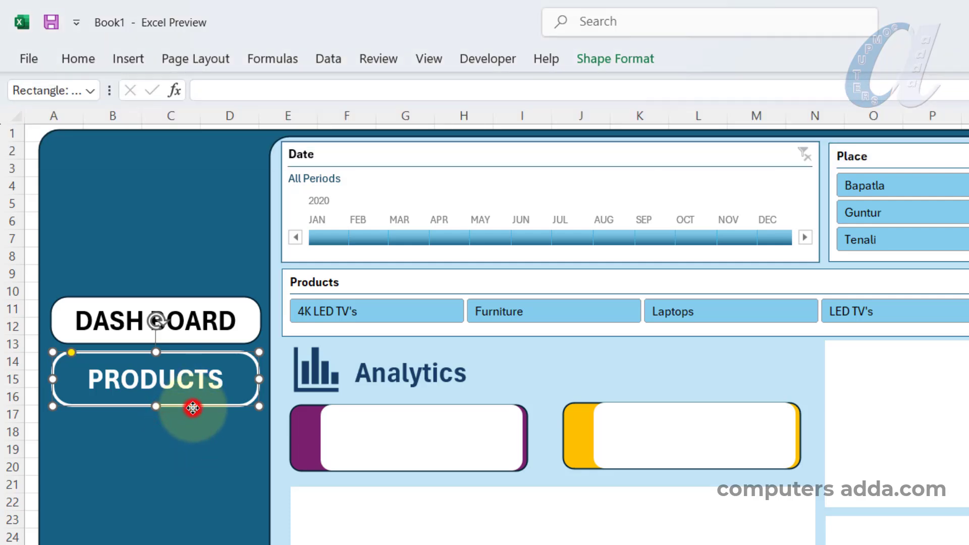
{"action": "left_click_drag", "start_coordinate": [192, 407], "coordinate": [190, 469]}
{"action": "left_click", "coordinate": [188, 471]}
{"action": "type", "text": "SAL"}
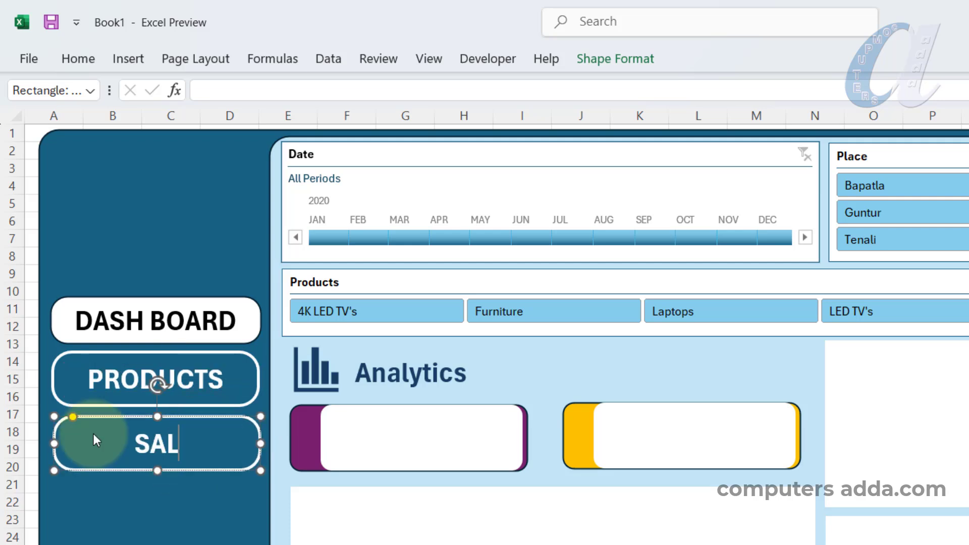
{"action": "type", "text": "ES MANS"}
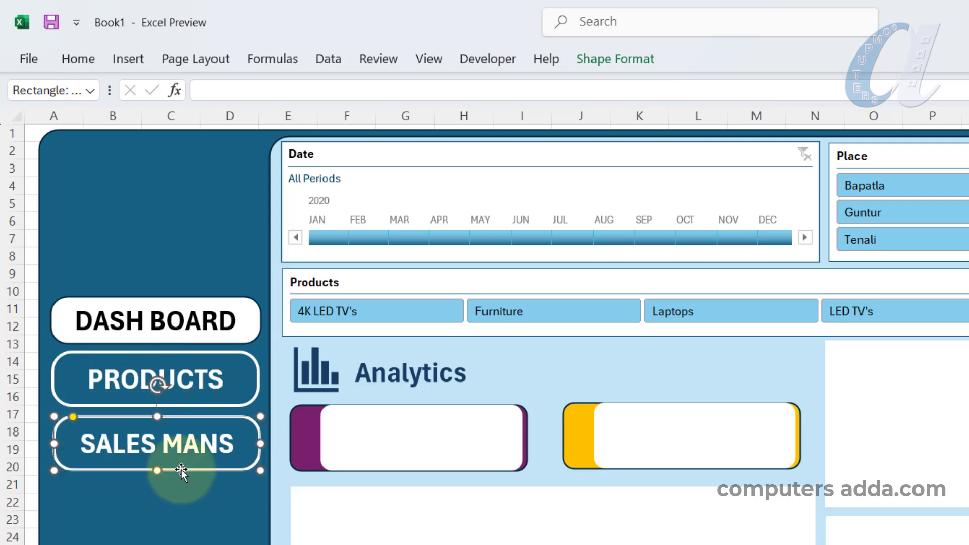
Duplicate the SALES MANS button directly below it and change the copy's text to "ABOUT".
{"action": "left_click_drag", "start_coordinate": [184, 469], "coordinate": [192, 539]}
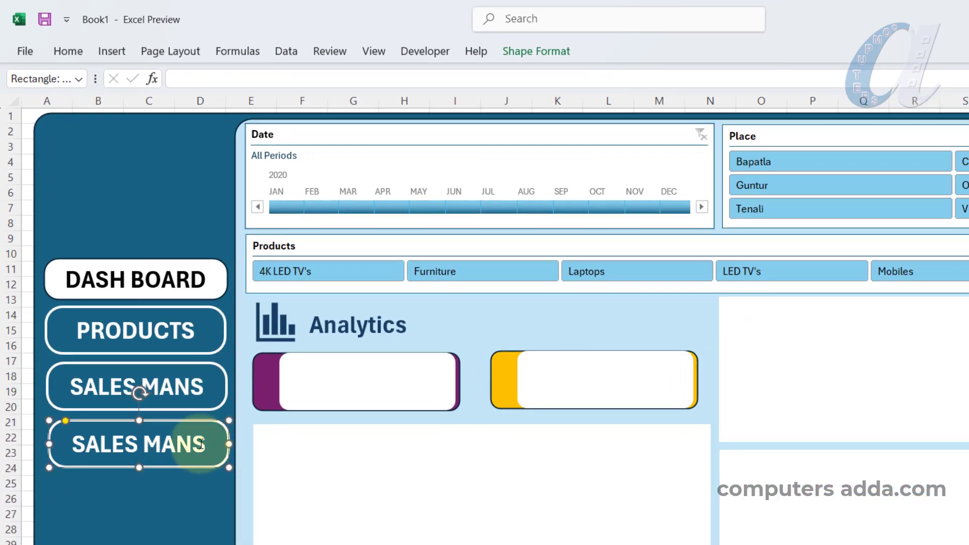
{"action": "left_click_drag", "start_coordinate": [204, 444], "coordinate": [93, 428]}
{"action": "type", "text": "ABOUT"}
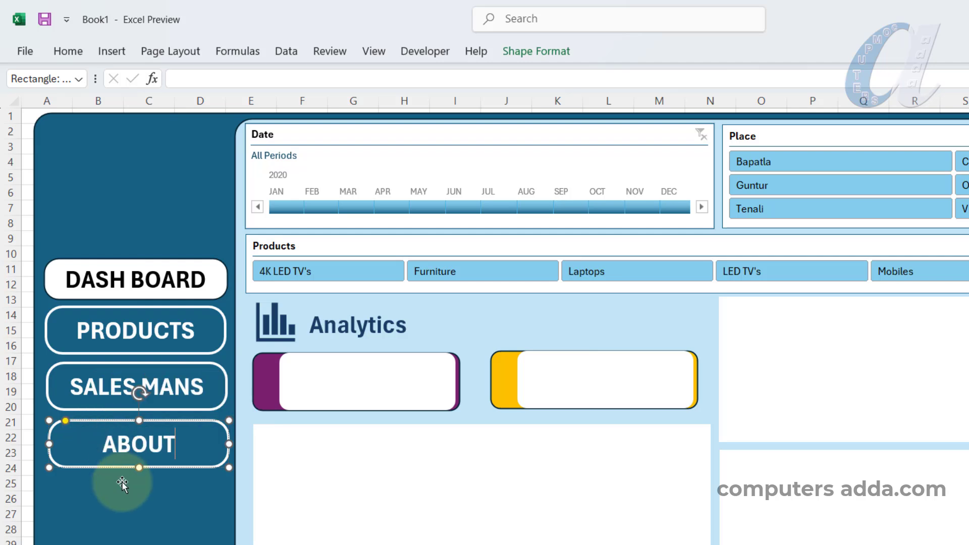
Slightly reduce the heights of the PRODUCTS, SALES MANS and ABOUT buttons and nudge them into an even column.
{"action": "left_click_drag", "start_coordinate": [136, 353], "coordinate": [136, 351]}
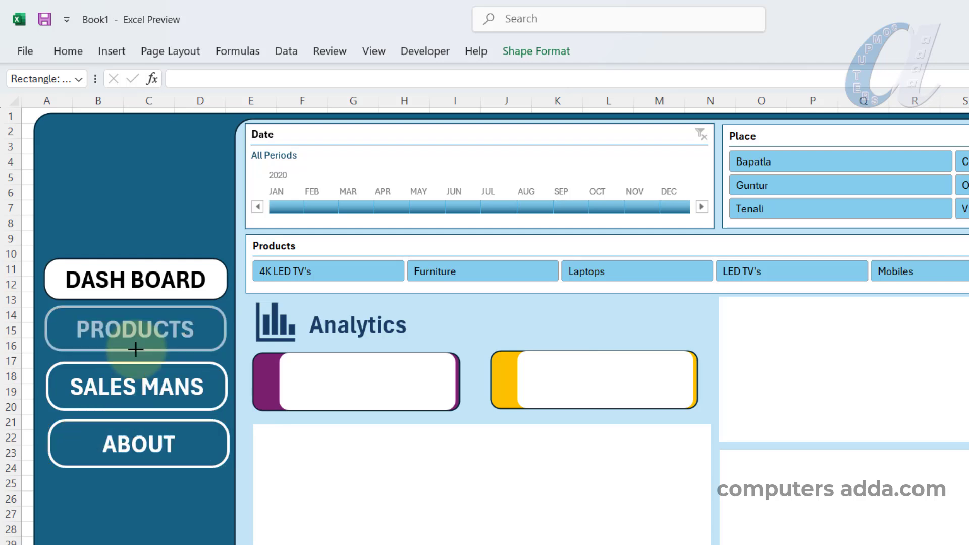
{"action": "left_click", "coordinate": [135, 363]}
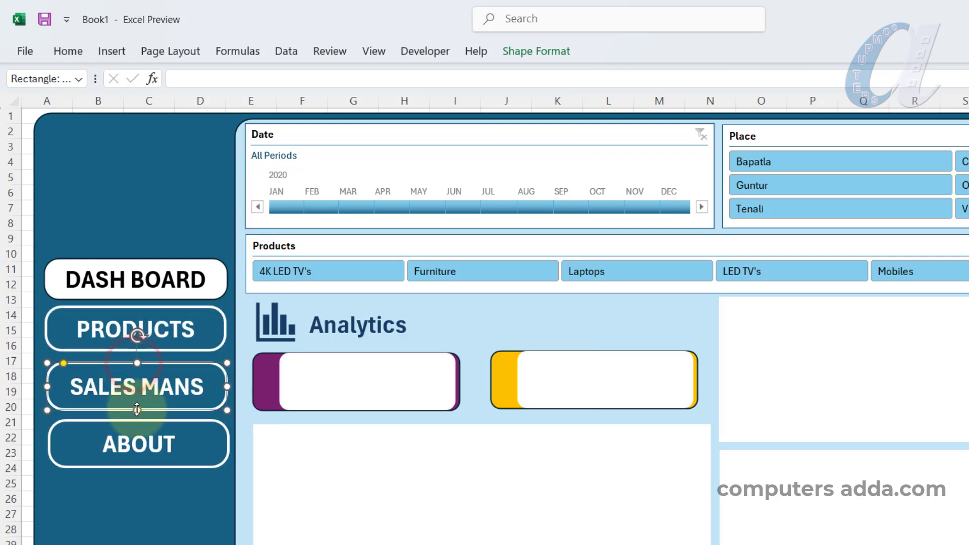
{"action": "left_click_drag", "start_coordinate": [137, 409], "coordinate": [136, 406]}
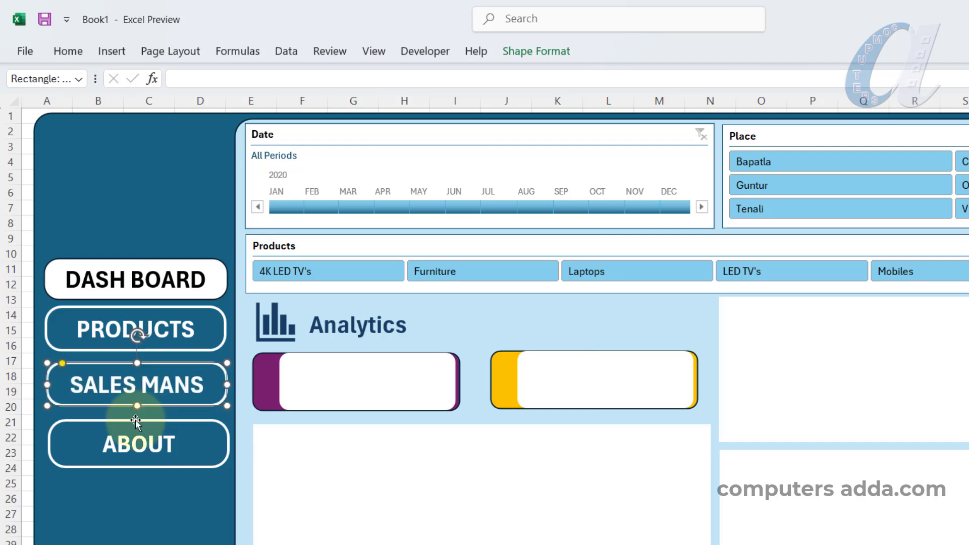
{"action": "left_click", "coordinate": [138, 465]}
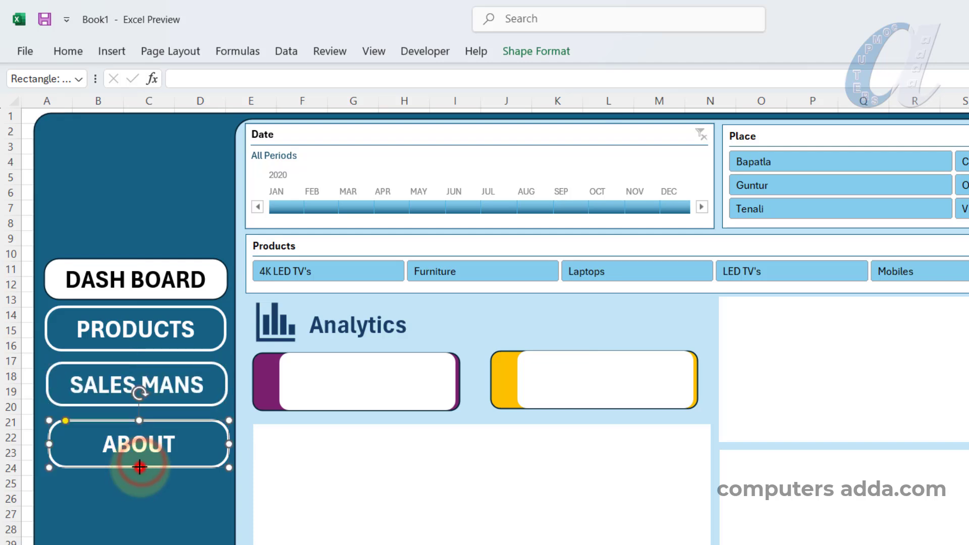
{"action": "left_click_drag", "start_coordinate": [139, 464], "coordinate": [153, 461]}
{"action": "left_click", "coordinate": [195, 335]}
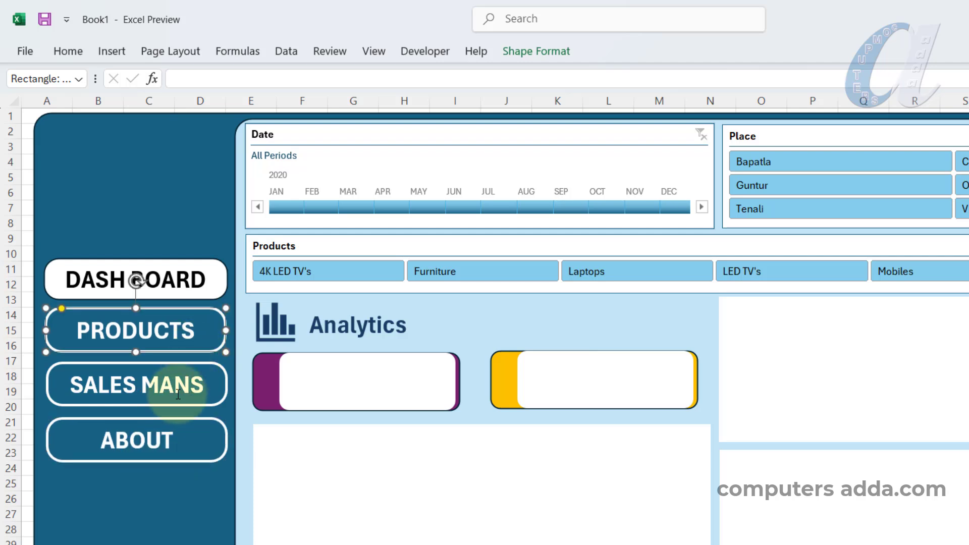
{"action": "left_click", "coordinate": [134, 505]}
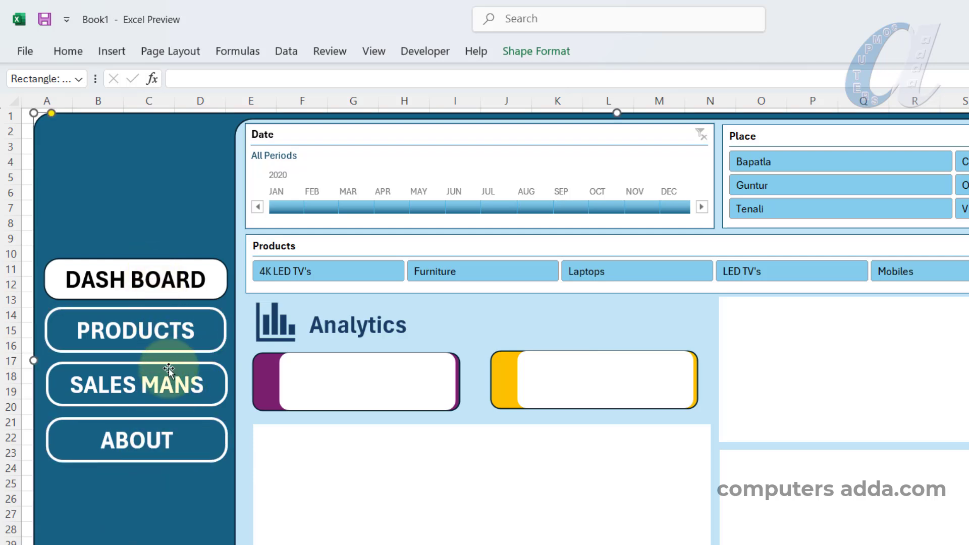
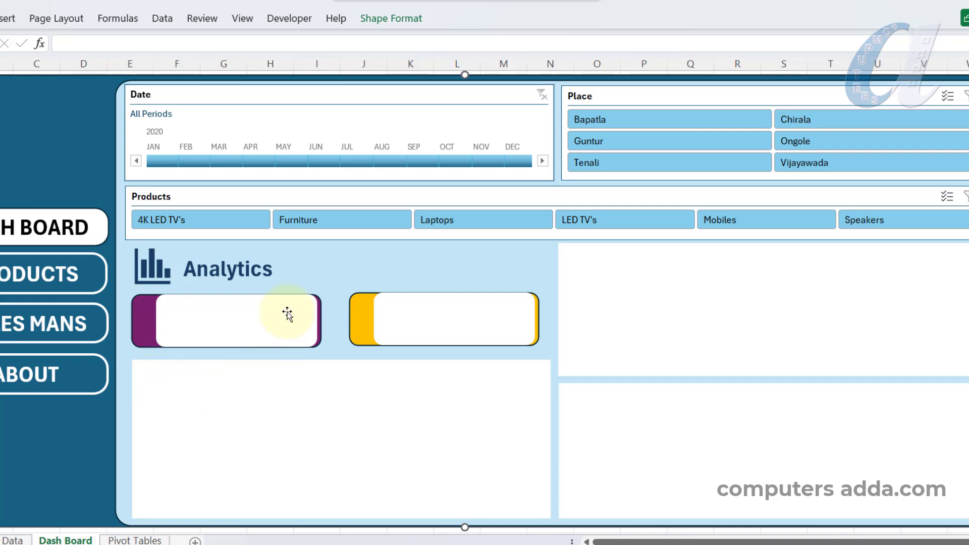
Duplicate the Analytics heading onto the purple card and reduce the copy's font size.
{"action": "left_click", "coordinate": [235, 268]}
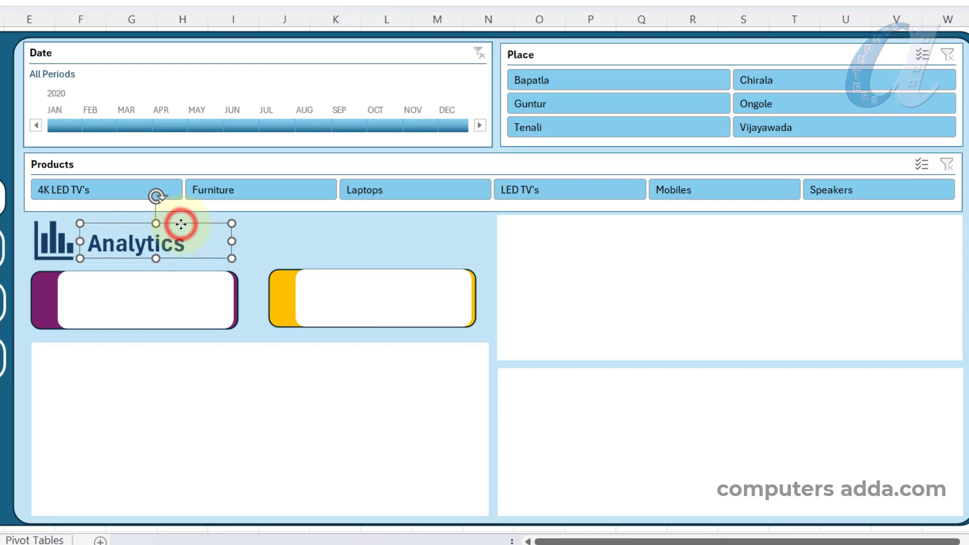
{"action": "key", "text": "ctrl+d"}
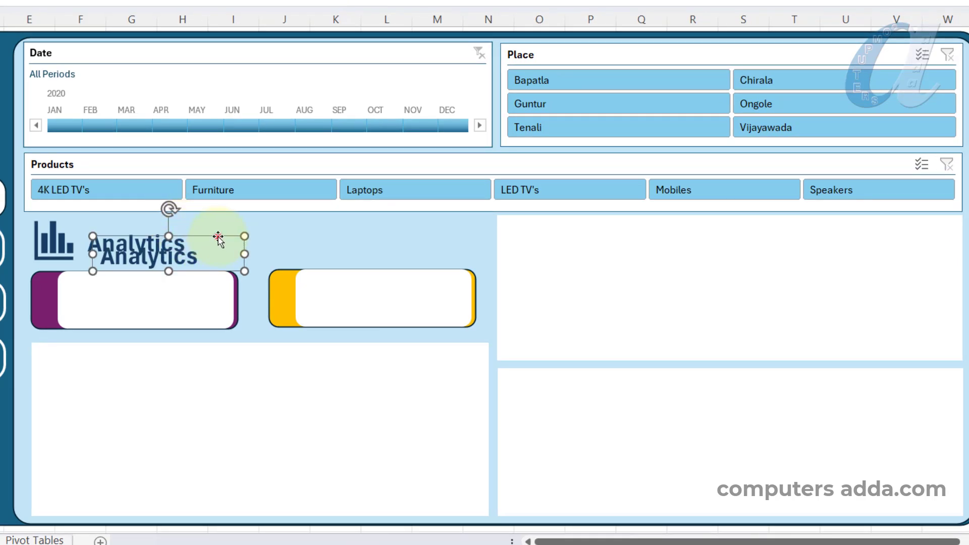
{"action": "left_click_drag", "start_coordinate": [218, 238], "coordinate": [216, 265]}
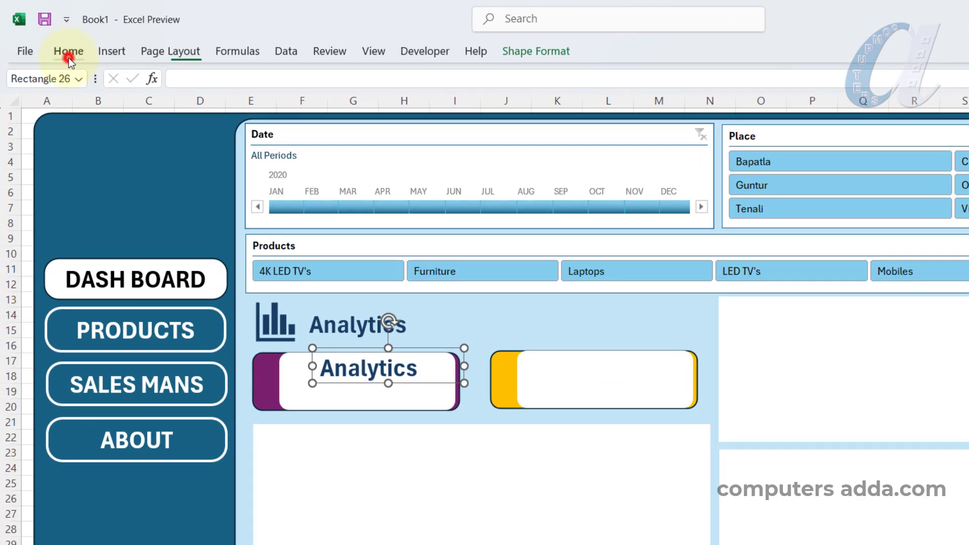
{"action": "left_click", "coordinate": [69, 59]}
{"action": "left_click", "coordinate": [262, 80]}
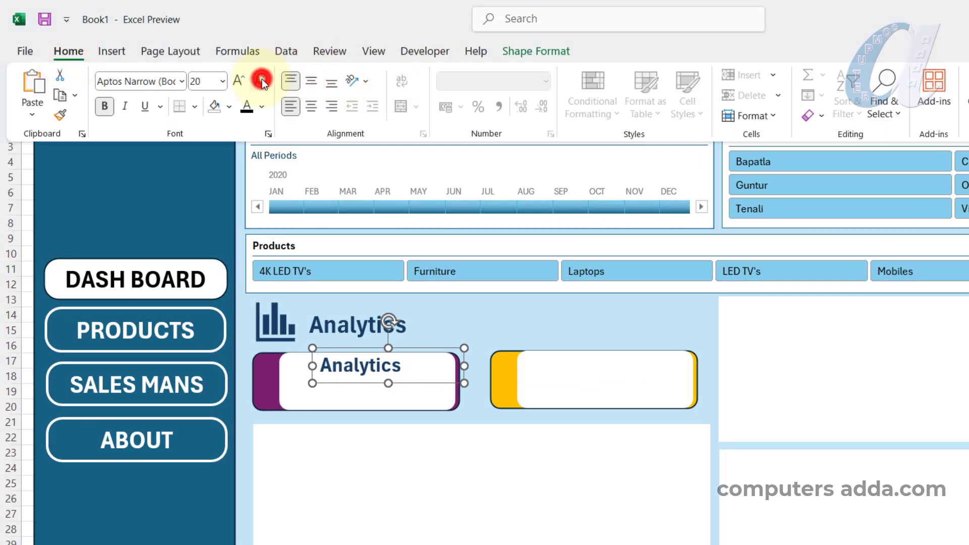
{"action": "left_click", "coordinate": [238, 78]}
Change the copied heading's text to "Total Amount" and shift it slightly right and down on the purple card.
{"action": "left_click", "coordinate": [324, 361]}
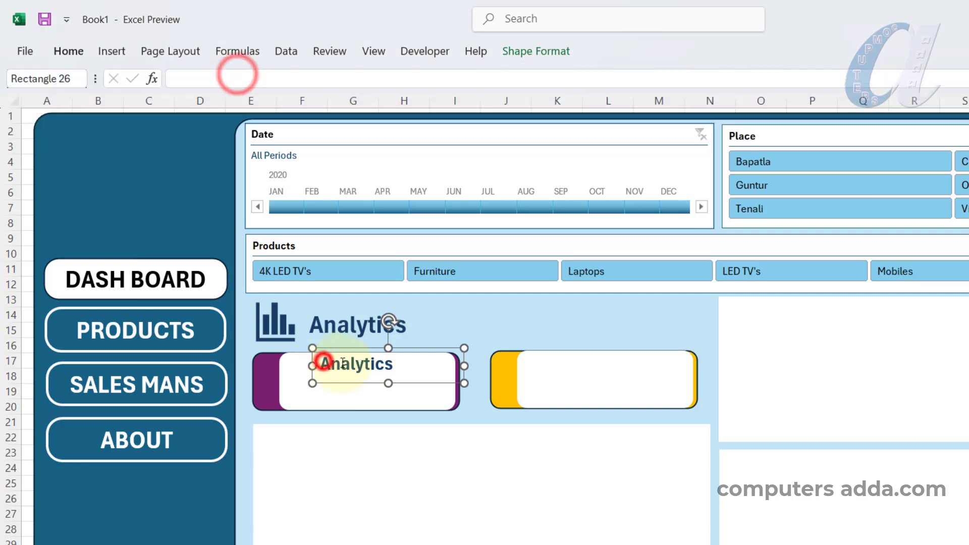
{"action": "left_click", "coordinate": [388, 363]}
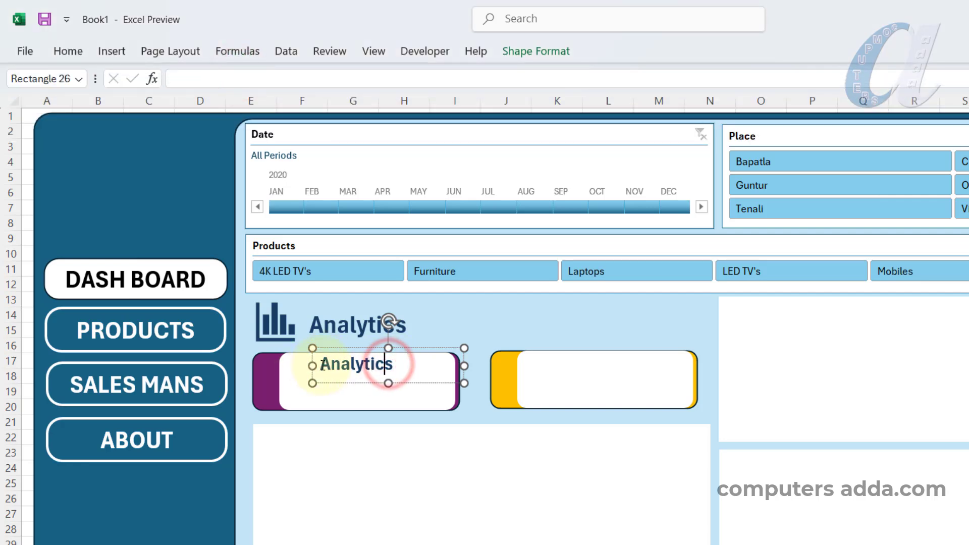
{"action": "left_click_drag", "start_coordinate": [318, 363], "coordinate": [400, 371]}
{"action": "type", "text": "Total Amount"}
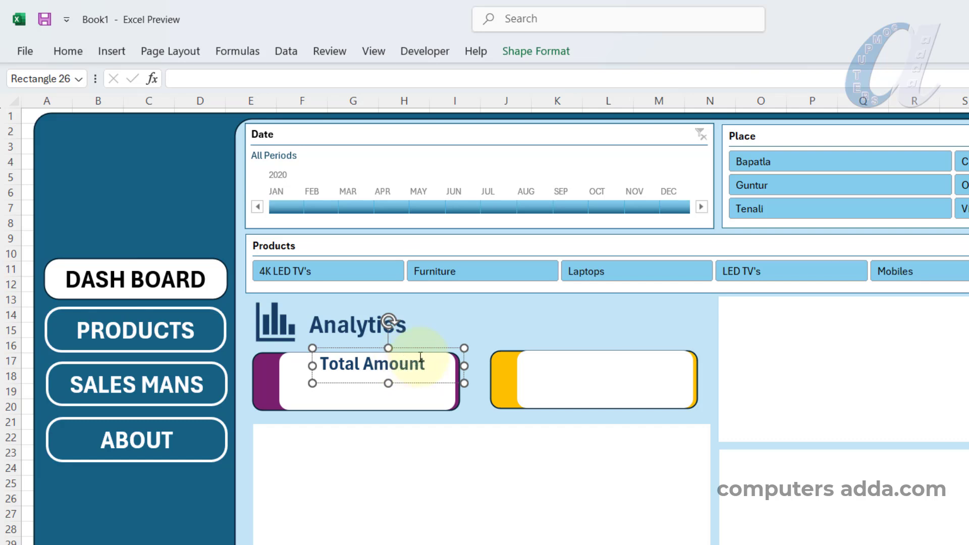
{"action": "left_click_drag", "start_coordinate": [431, 383], "coordinate": [419, 387]}
Set the Total Amount label's text fill to the darkest theme purple and place a copy of it on the yellow card.
{"action": "left_click", "coordinate": [536, 51]}
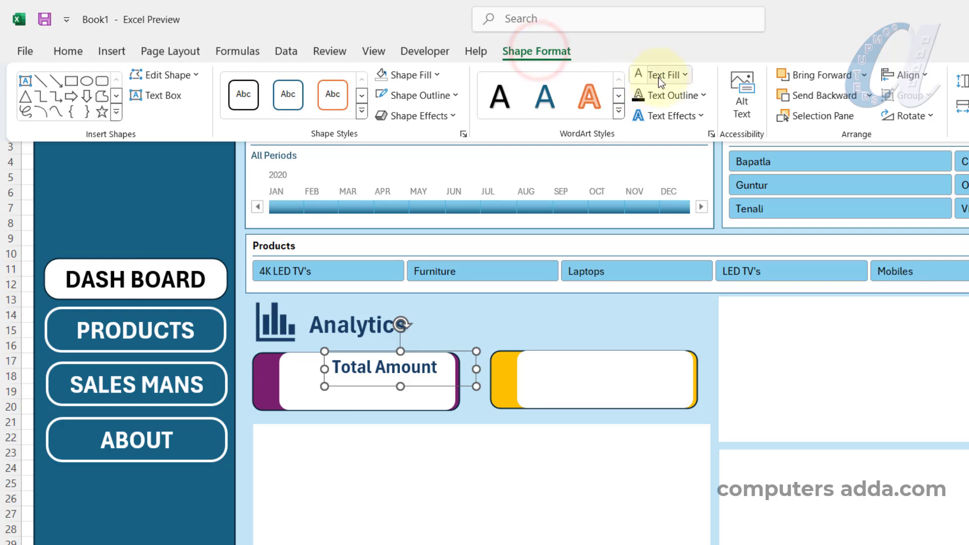
{"action": "left_click", "coordinate": [658, 75]}
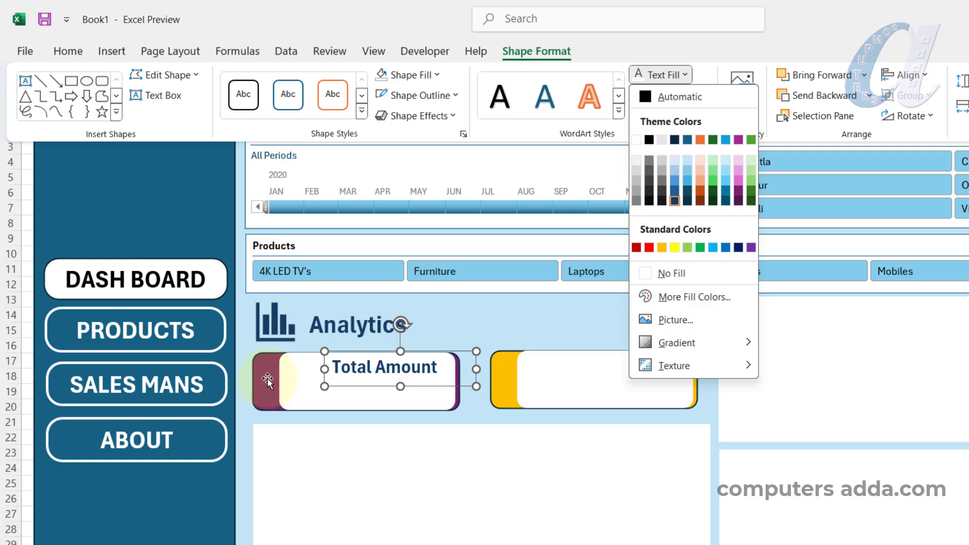
{"action": "left_click", "coordinate": [740, 202]}
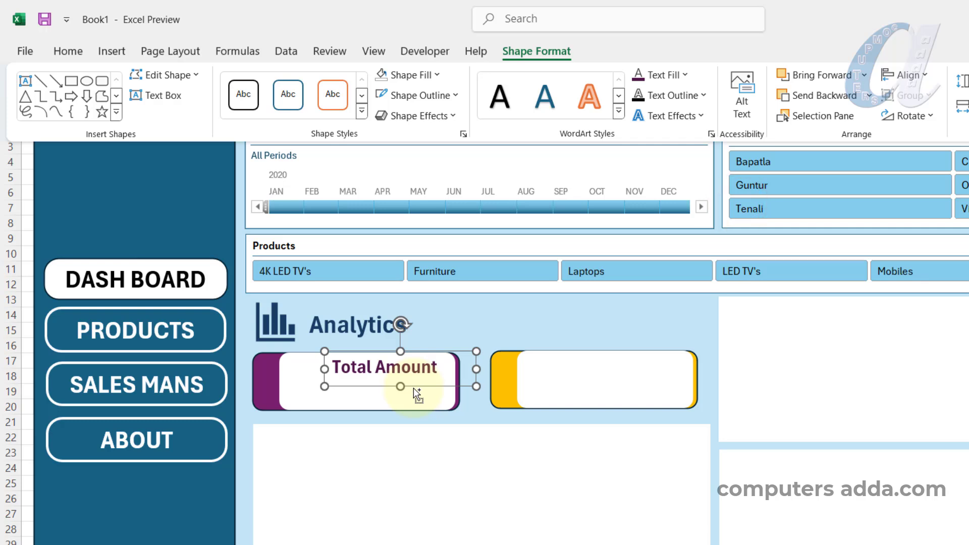
{"action": "left_click_drag", "start_coordinate": [416, 394], "coordinate": [670, 384]}
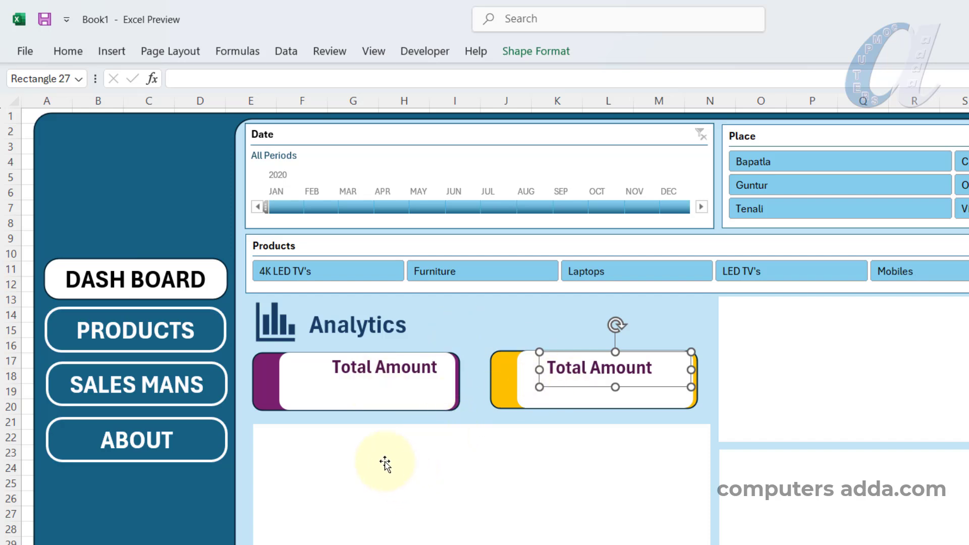
{"action": "left_click_drag", "start_coordinate": [385, 464], "coordinate": [525, 436]}
{"action": "left_click", "coordinate": [285, 470]}
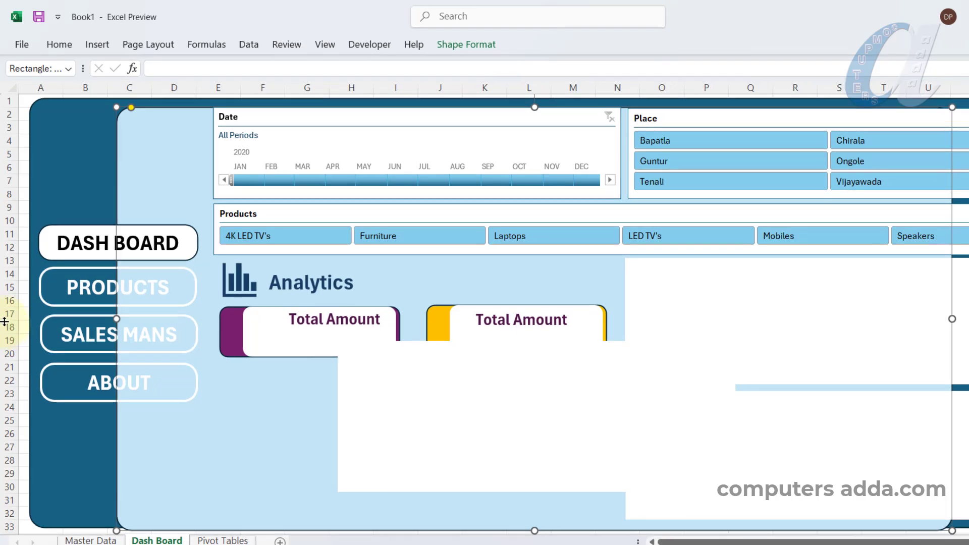
{"action": "key", "text": "ctrl+z"}
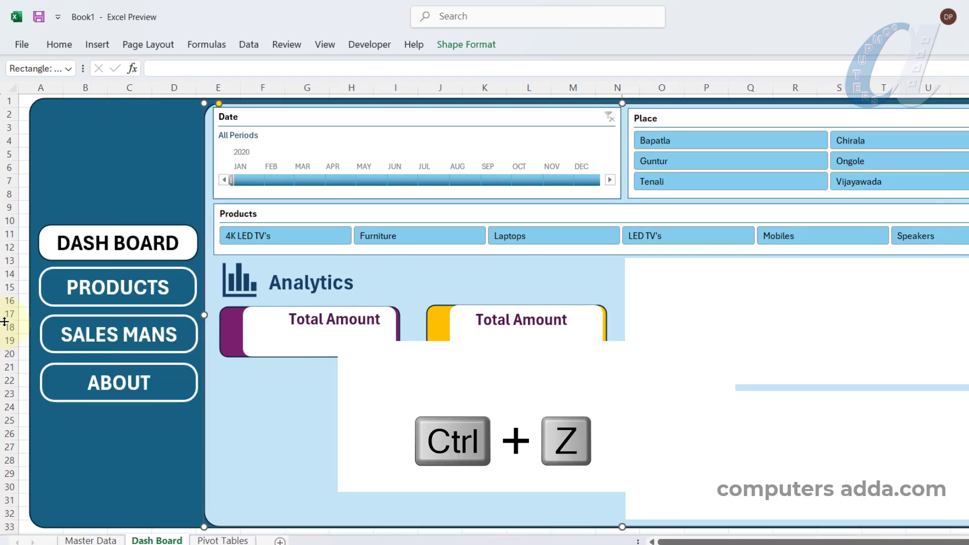
{"action": "key", "text": "ctrl+z"}
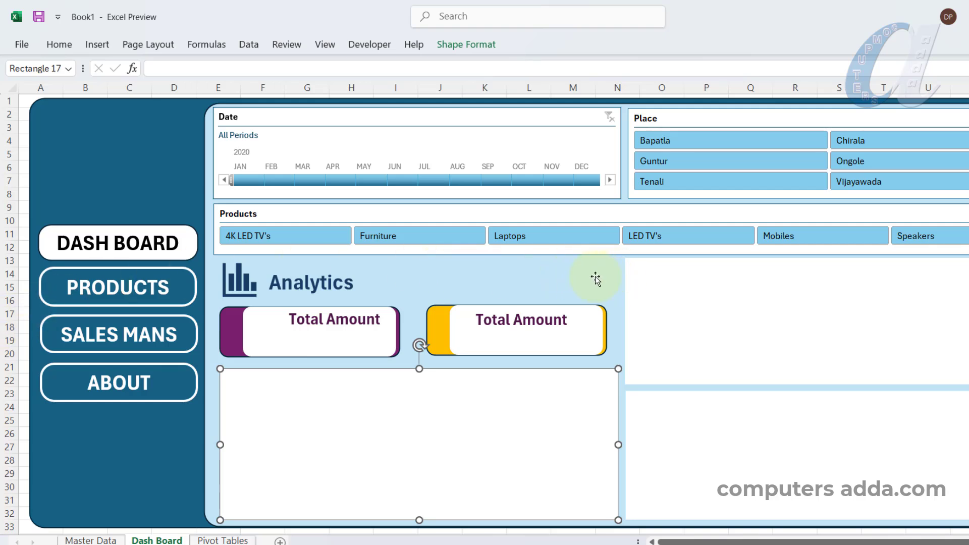
{"action": "left_click", "coordinate": [686, 308]}
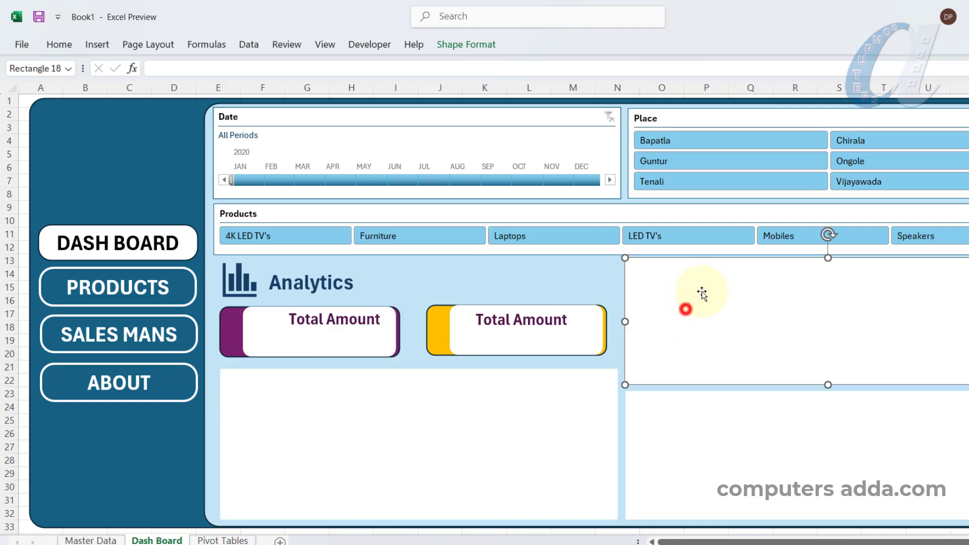
{"action": "left_click_drag", "start_coordinate": [600, 210], "coordinate": [477, 227]}
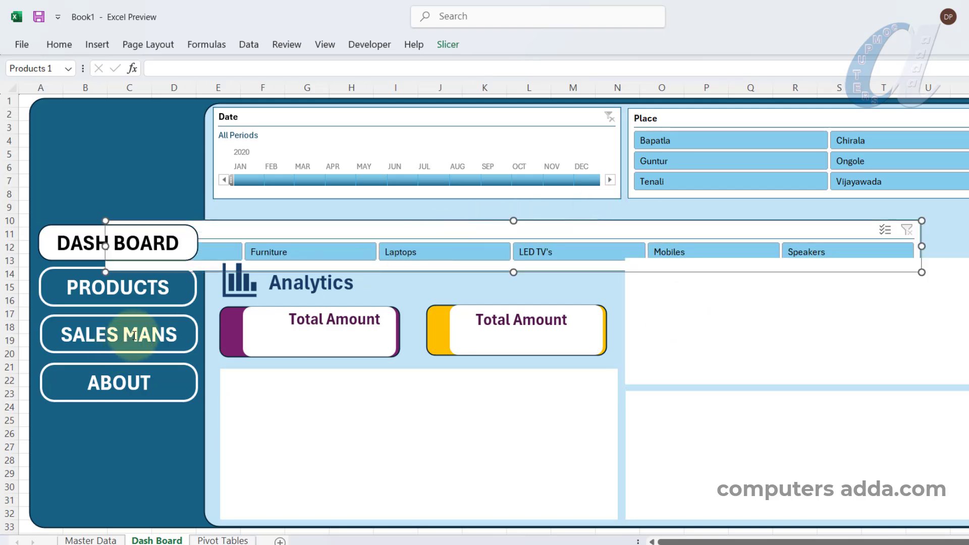
{"action": "left_click", "coordinate": [134, 180]}
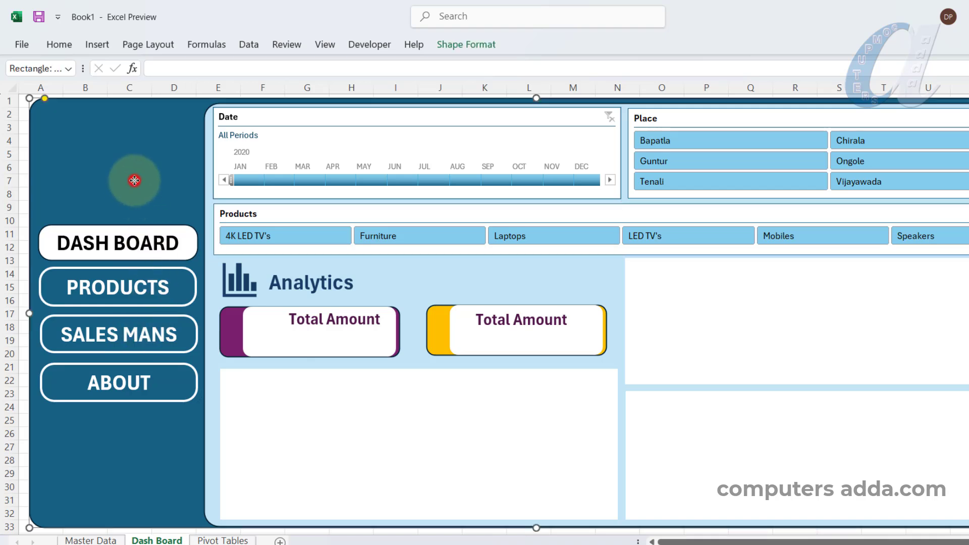
Change the wording of the label on the yellow card to "Total Sales".
{"action": "left_click", "coordinate": [512, 319]}
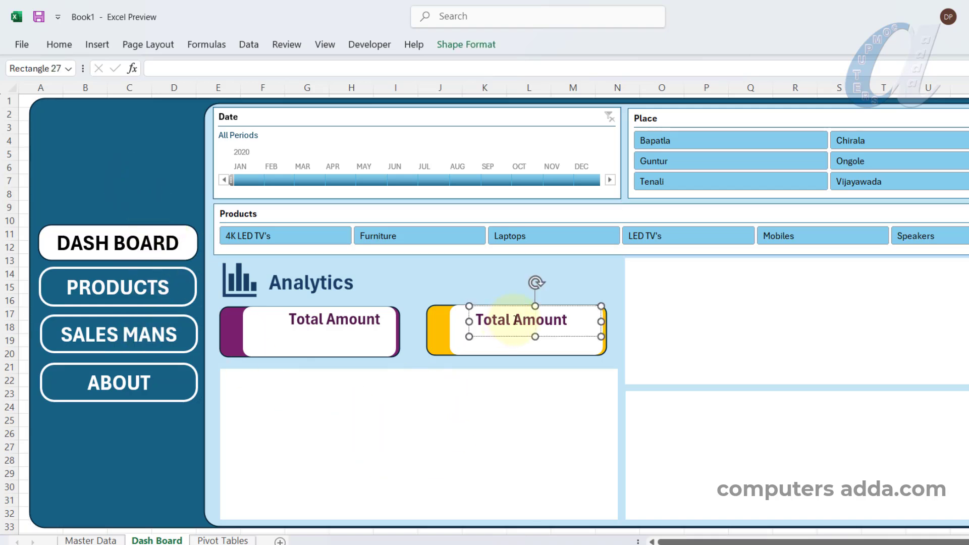
{"action": "left_click_drag", "start_coordinate": [513, 320], "coordinate": [568, 323]}
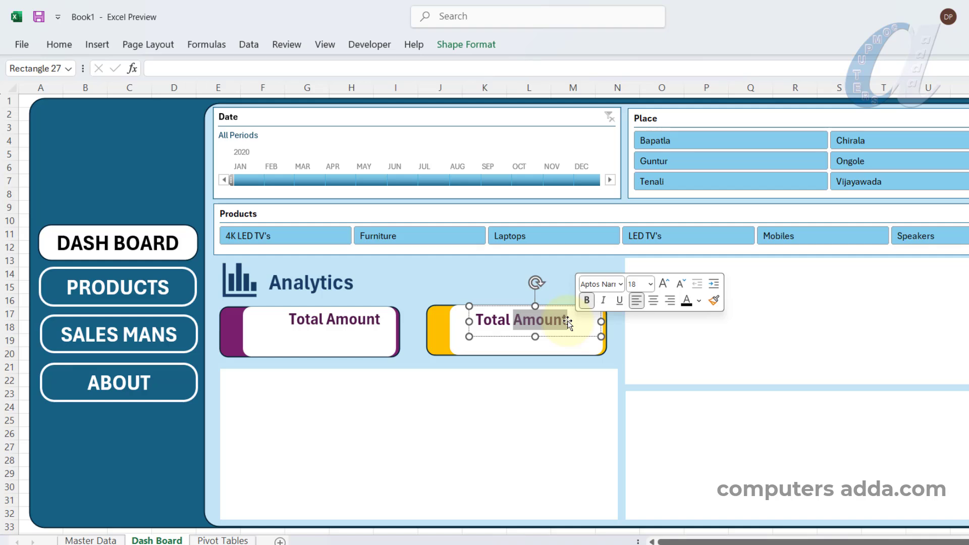
{"action": "type", "text": "Sales"}
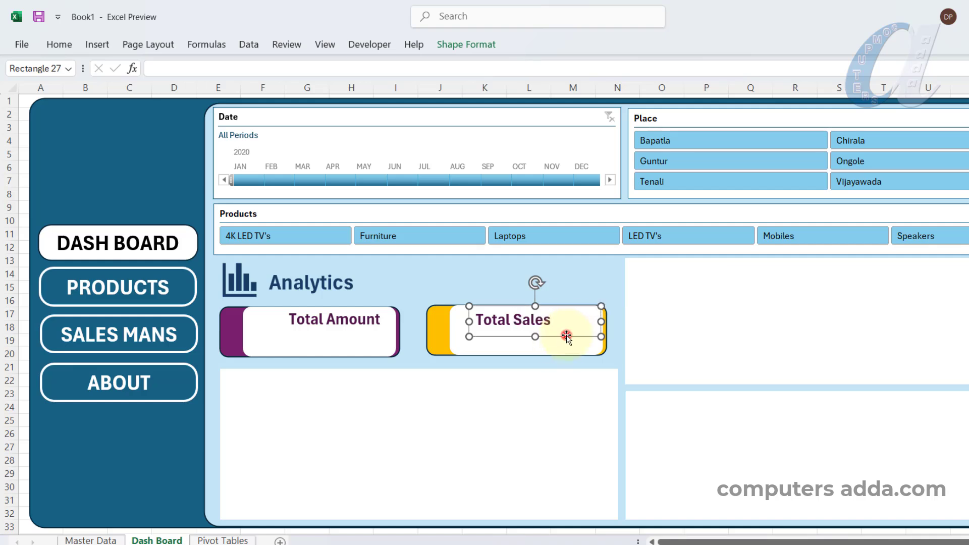
Give the Total Sales label a custom dark yellow text fill and shift it slightly right on the yellow card.
{"action": "left_click", "coordinate": [469, 45]}
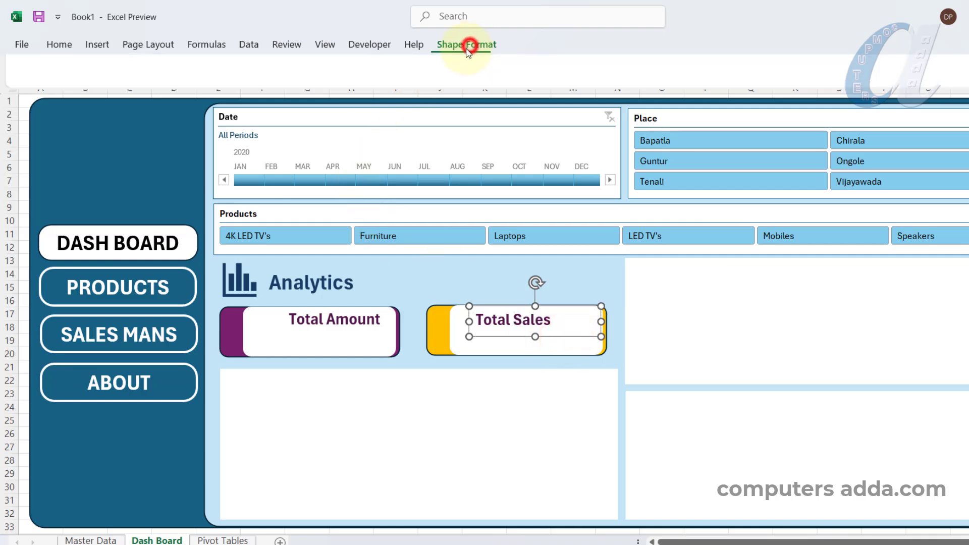
{"action": "left_click", "coordinate": [374, 65]}
{"action": "left_click", "coordinate": [585, 65]}
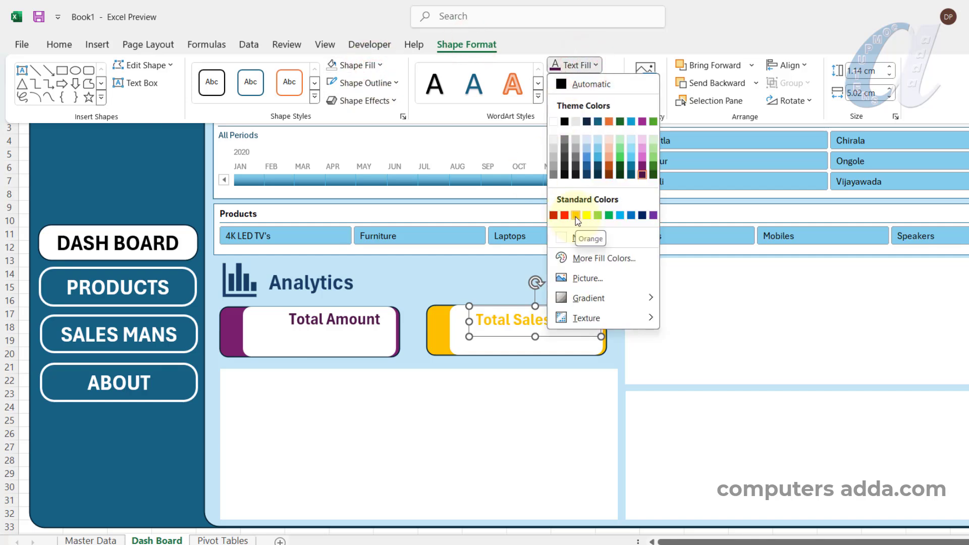
{"action": "left_click", "coordinate": [585, 258]}
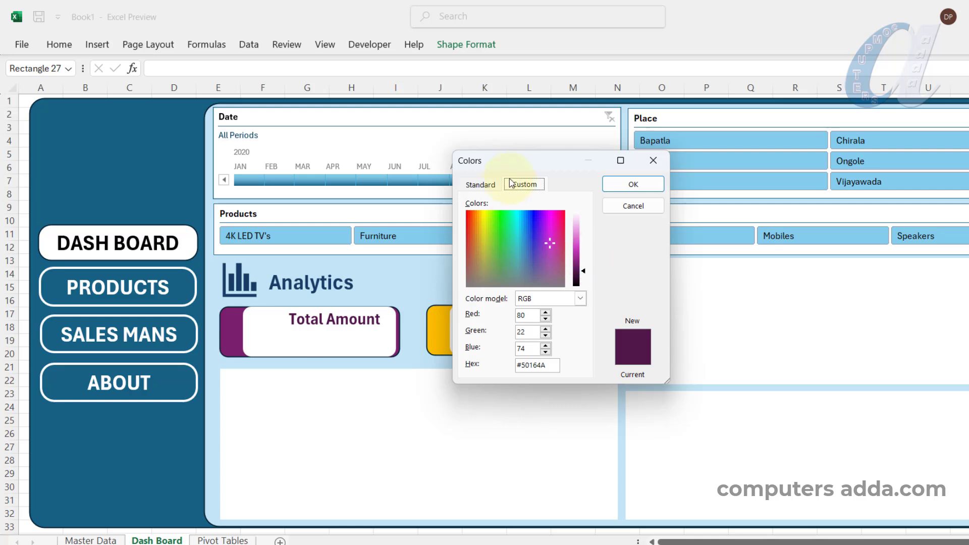
{"action": "left_click_drag", "start_coordinate": [518, 161], "coordinate": [686, 203]}
{"action": "left_click", "coordinate": [653, 272]}
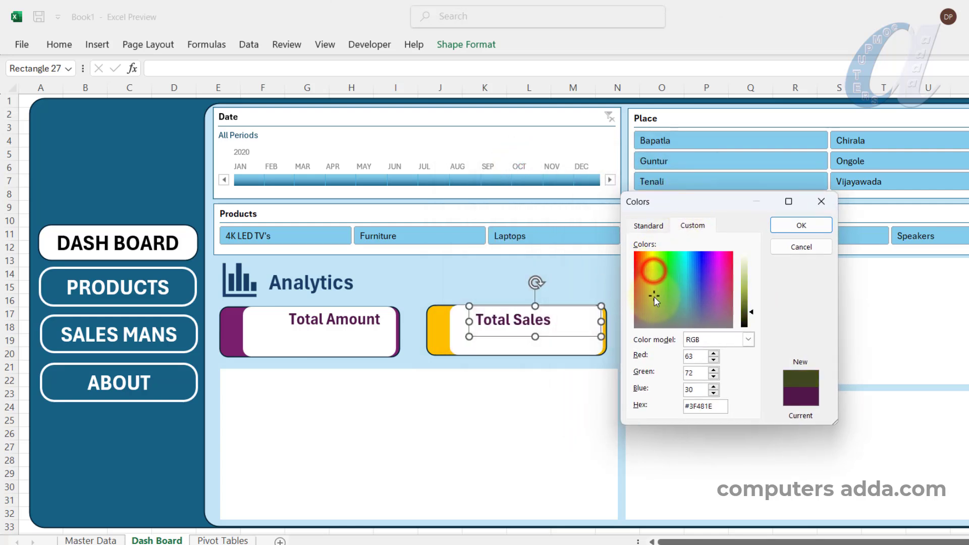
{"action": "left_click_drag", "start_coordinate": [654, 295], "coordinate": [649, 273]}
{"action": "left_click_drag", "start_coordinate": [751, 313], "coordinate": [751, 306]}
{"action": "key", "text": "Return"}
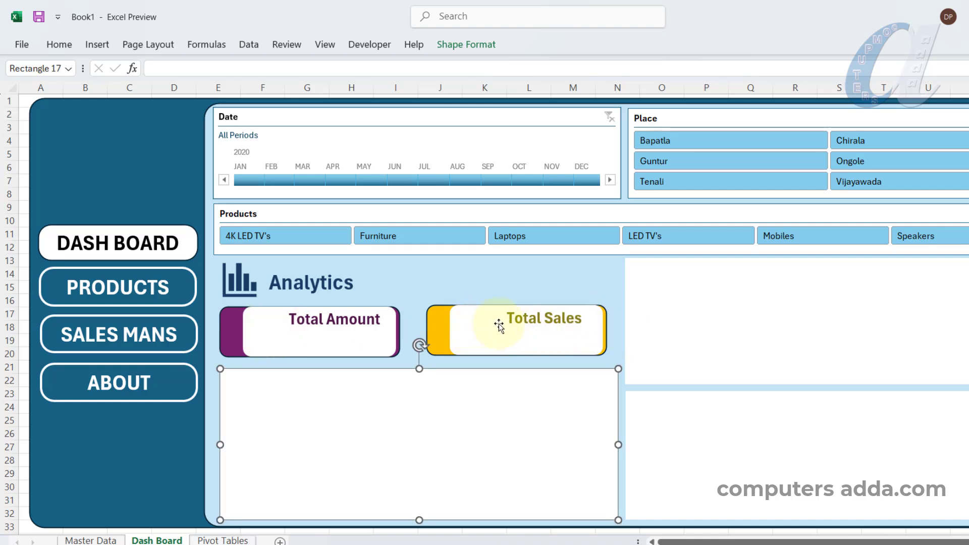
Insert the stock icon of people above a rising arrow and fit it on the yellow card beside Total Sales.
{"action": "left_click", "coordinate": [99, 46]}
{"action": "left_click", "coordinate": [234, 70]}
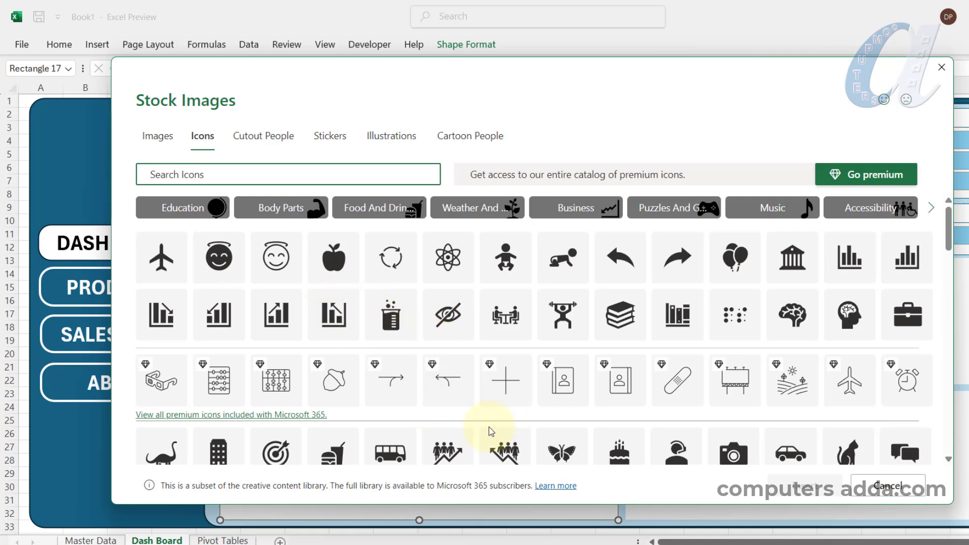
{"action": "left_click", "coordinate": [463, 440]}
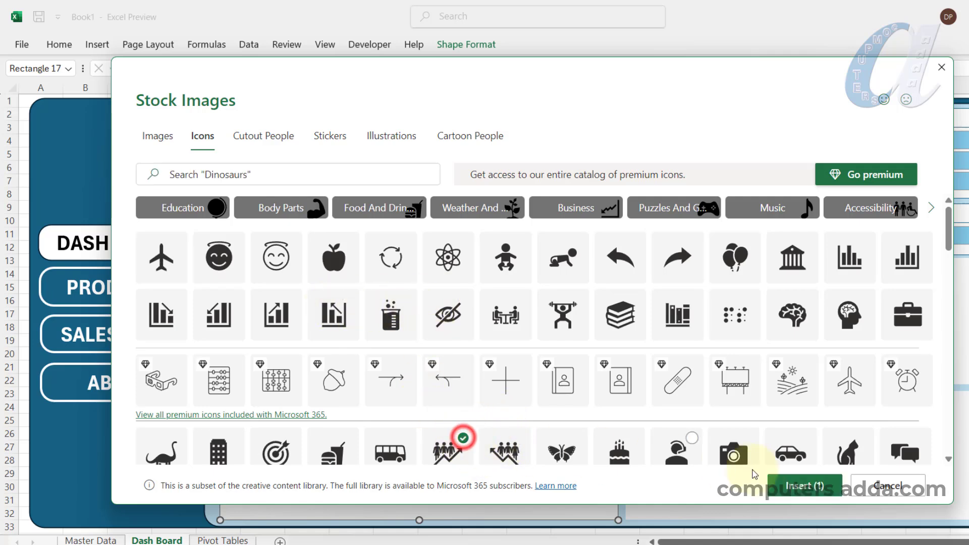
{"action": "left_click", "coordinate": [792, 484]}
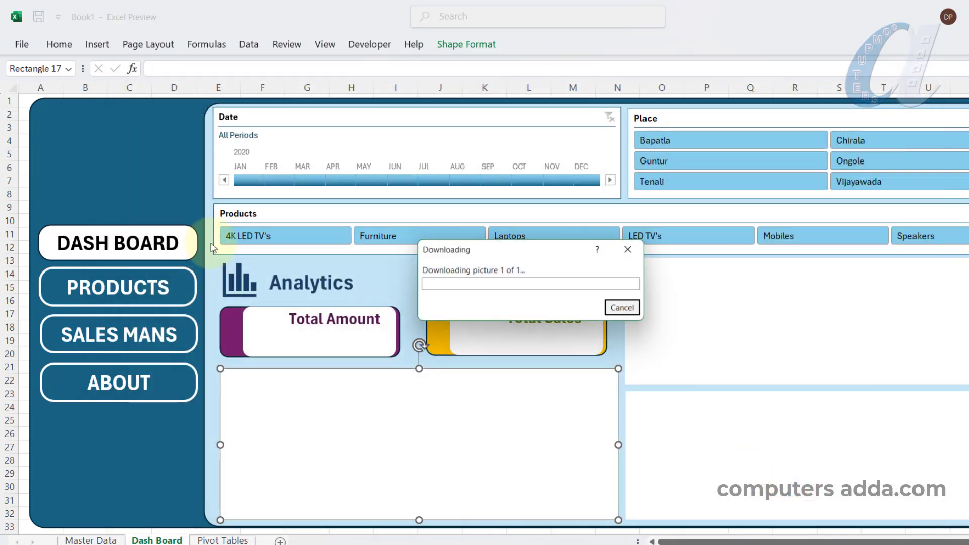
{"action": "left_click_drag", "start_coordinate": [49, 158], "coordinate": [482, 333]}
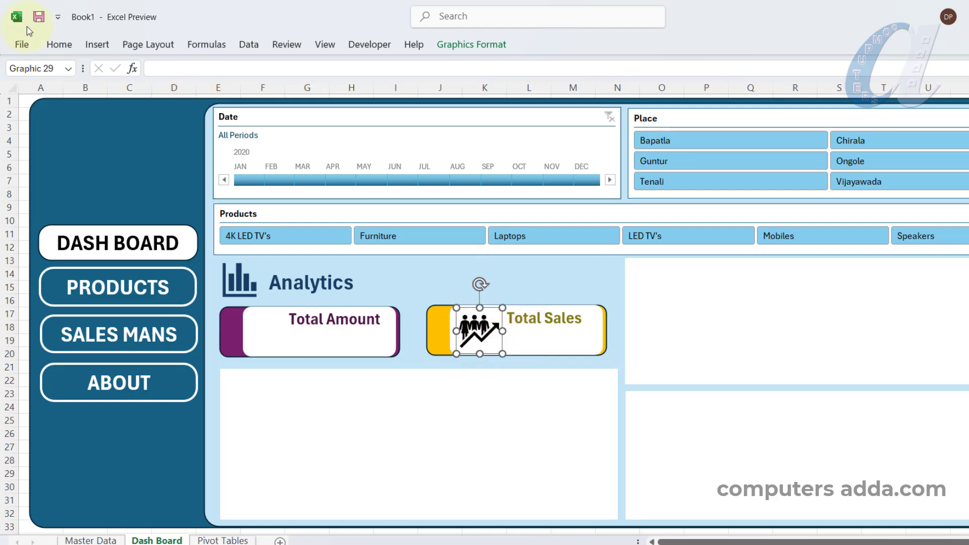
Insert the rupee symbol picture 25473 from the Downloads folder over the cells.
{"action": "left_click", "coordinate": [96, 46]}
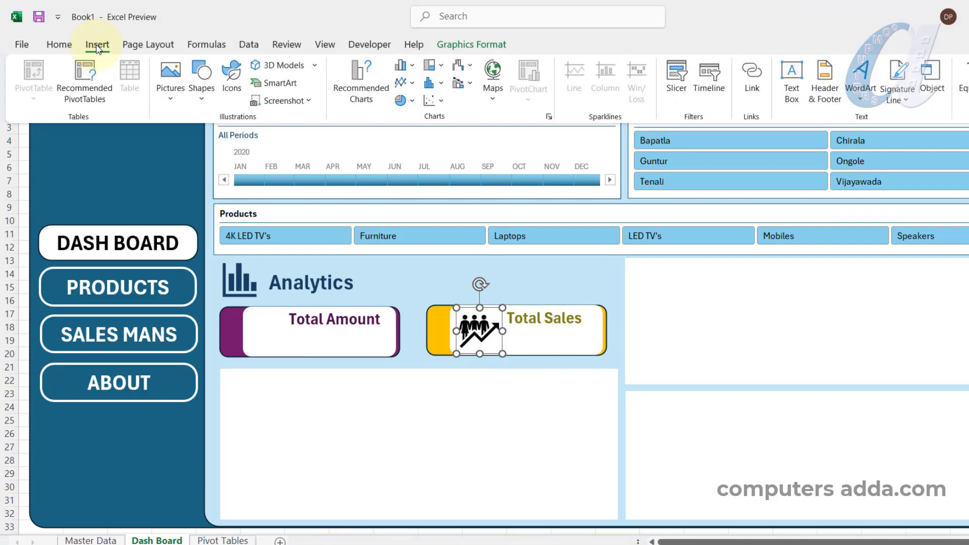
{"action": "left_click", "coordinate": [170, 73]}
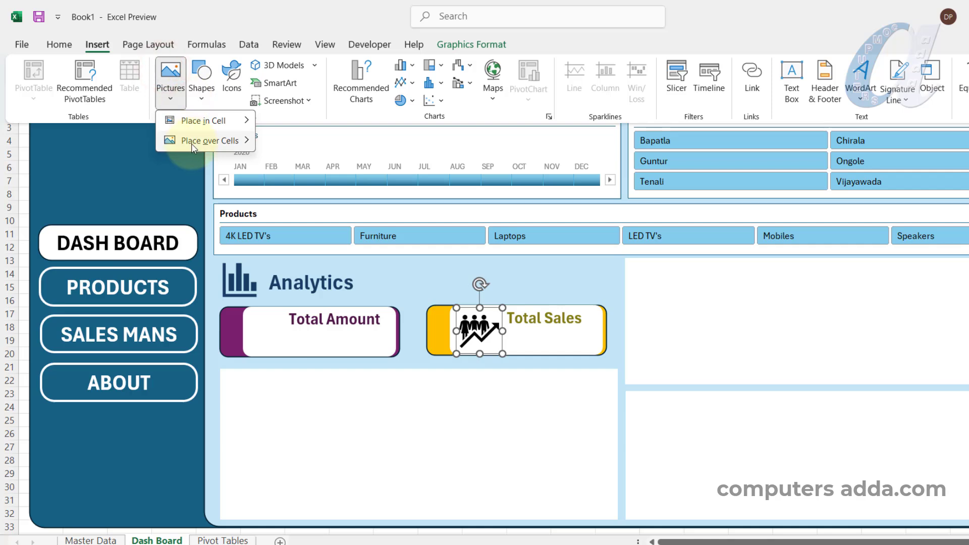
{"action": "left_click", "coordinate": [302, 167]}
{"action": "left_click", "coordinate": [63, 156]}
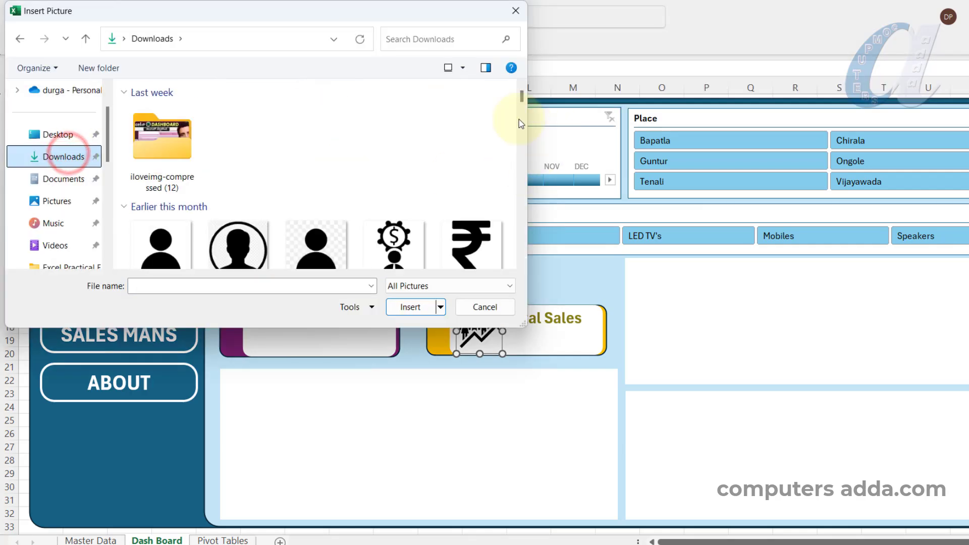
{"action": "left_click", "coordinate": [489, 246]}
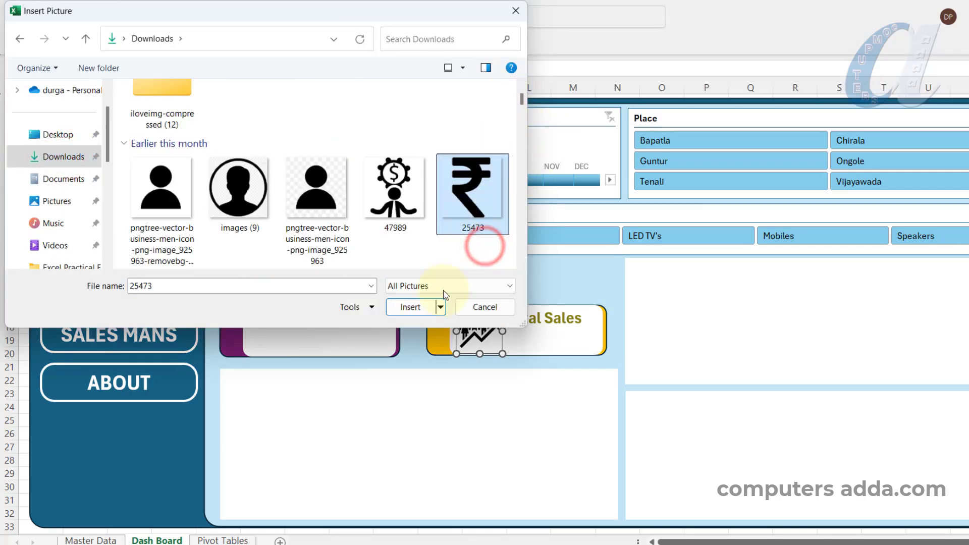
{"action": "left_click", "coordinate": [417, 311]}
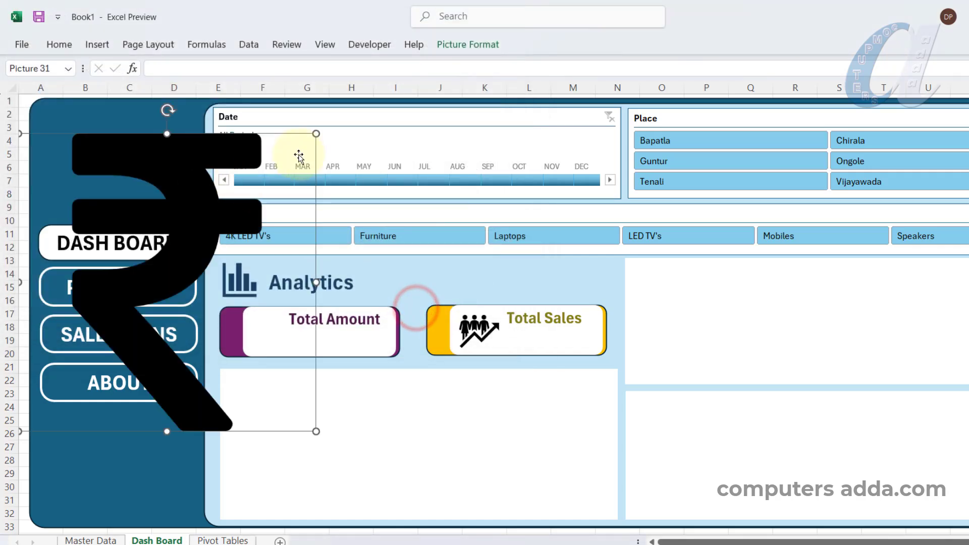
Shrink the rupee picture to fit beside Total Amount on the purple card and slightly reduce the people icon on the yellow card.
{"action": "left_click_drag", "start_coordinate": [316, 133], "coordinate": [80, 373]}
{"action": "left_click_drag", "start_coordinate": [47, 405], "coordinate": [260, 340]}
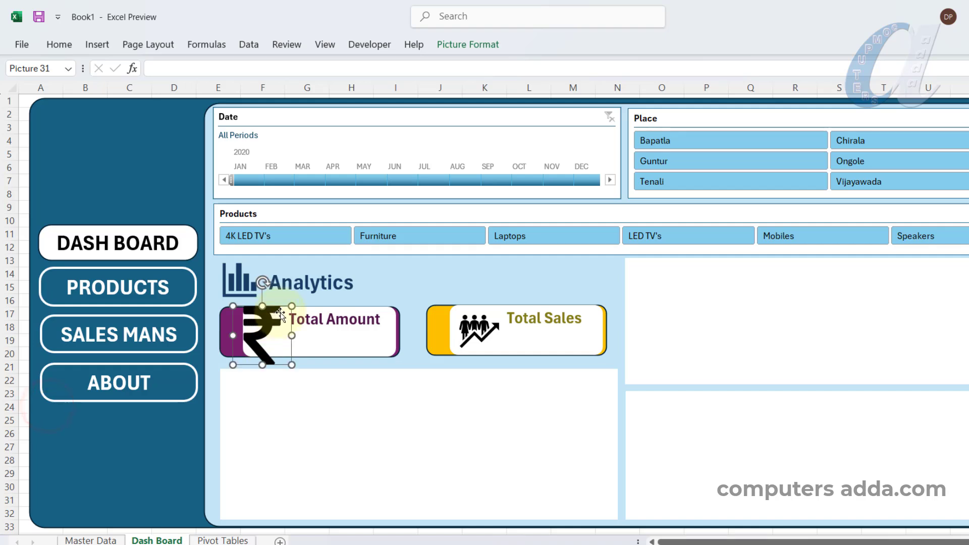
{"action": "left_click_drag", "start_coordinate": [293, 306], "coordinate": [278, 317]}
{"action": "left_click", "coordinate": [444, 330]}
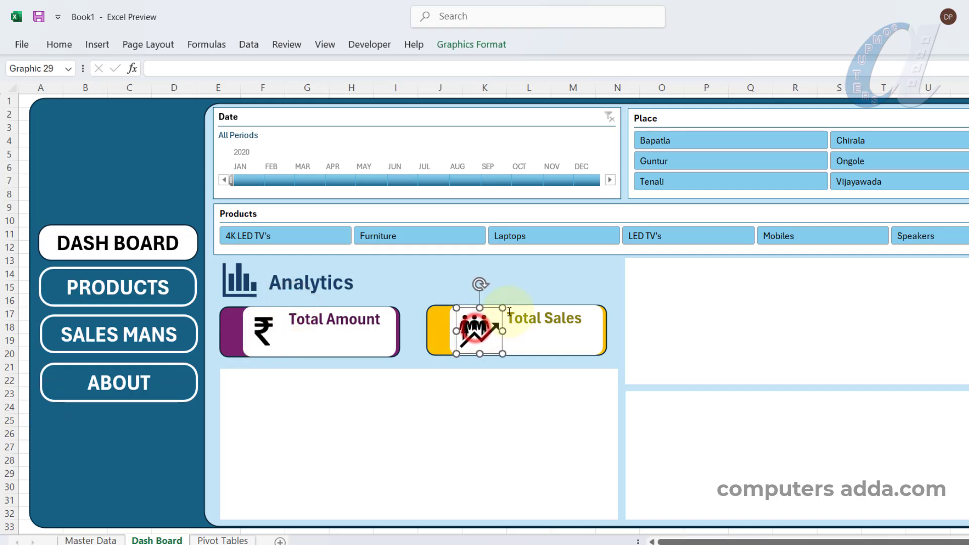
{"action": "left_click_drag", "start_coordinate": [499, 313], "coordinate": [479, 330]}
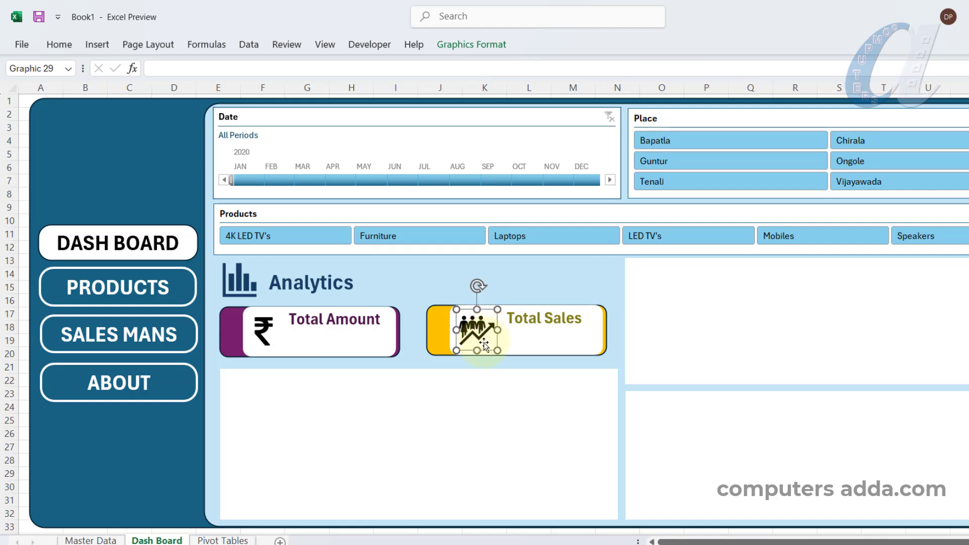
{"action": "left_click", "coordinate": [477, 396]}
Copy the Total Sales label onto the three chart panels, and retitle the copy below the cards "Sales of Products" in a wider box.
{"action": "left_click", "coordinate": [541, 318]}
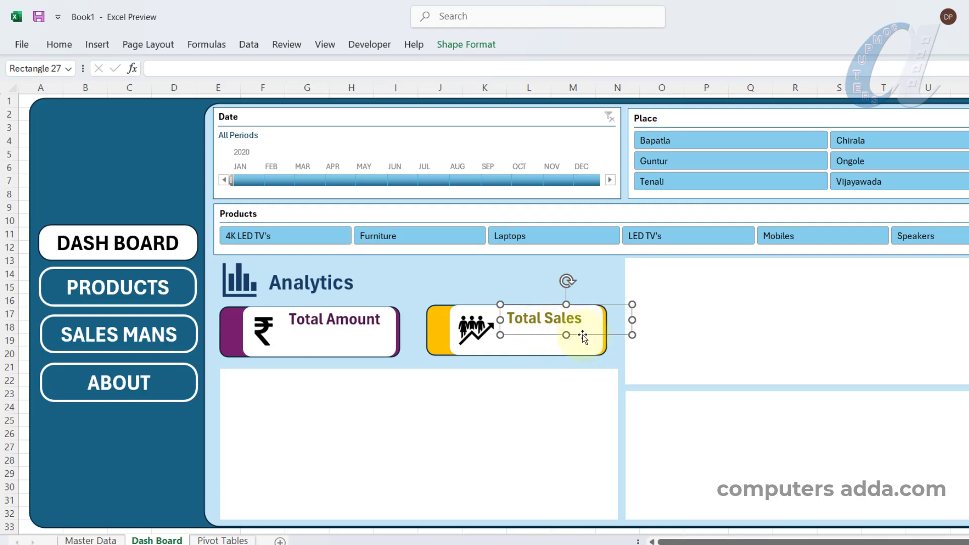
{"action": "left_click_drag", "start_coordinate": [584, 337], "coordinate": [320, 406]}
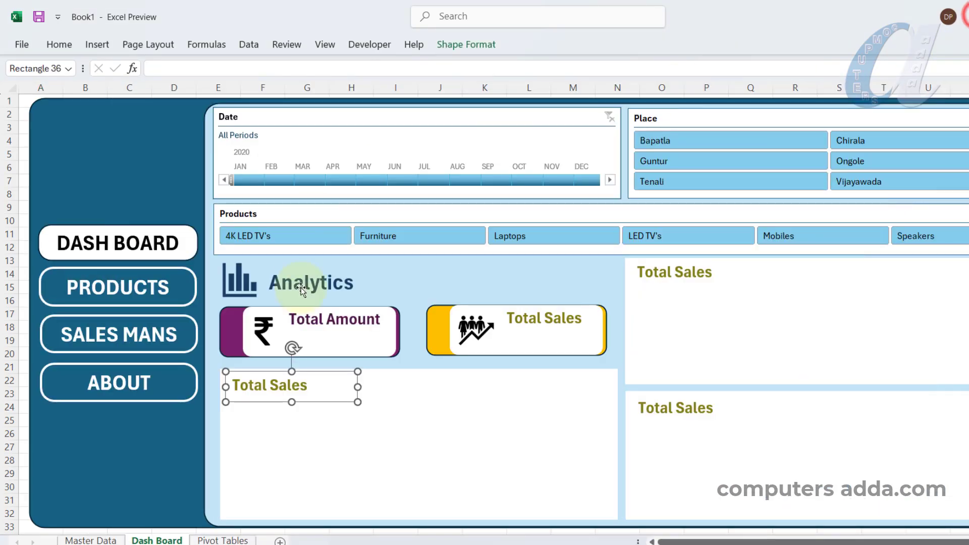
{"action": "type", "text": "Sales of Pro"}
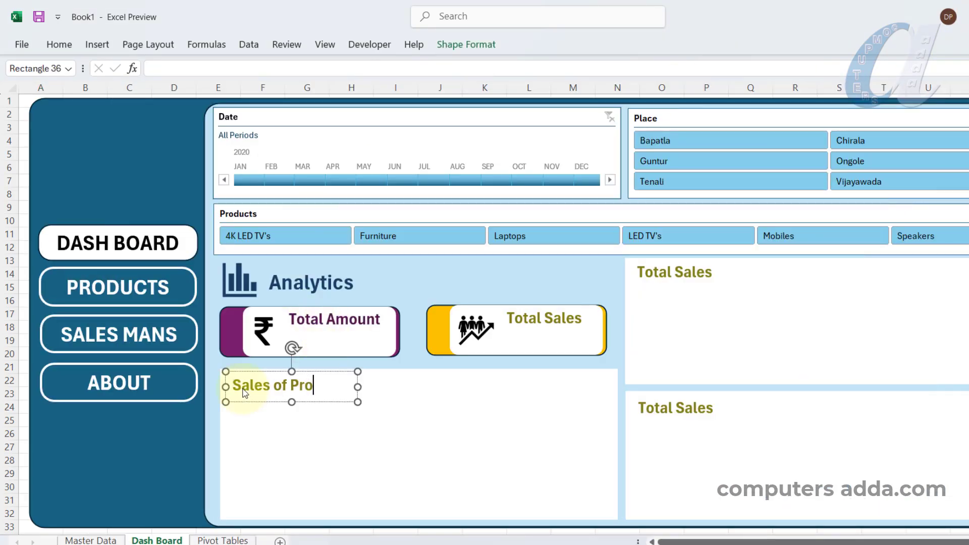
{"action": "type", "text": "ducts"}
{"action": "left_click_drag", "start_coordinate": [358, 371], "coordinate": [380, 372]}
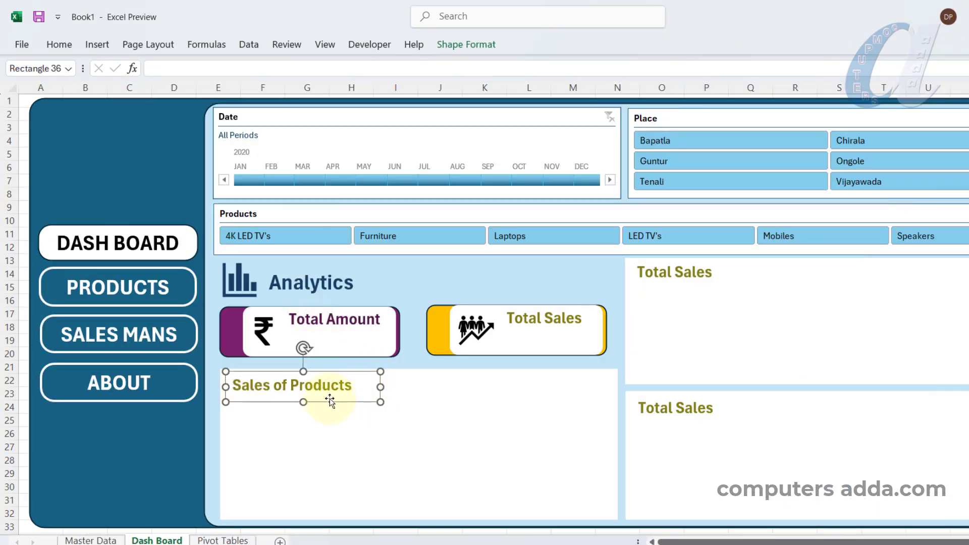
Set the Sales of Products heading's font colour to black and reduce its font size.
{"action": "left_click", "coordinate": [325, 396]}
{"action": "left_click", "coordinate": [304, 381]}
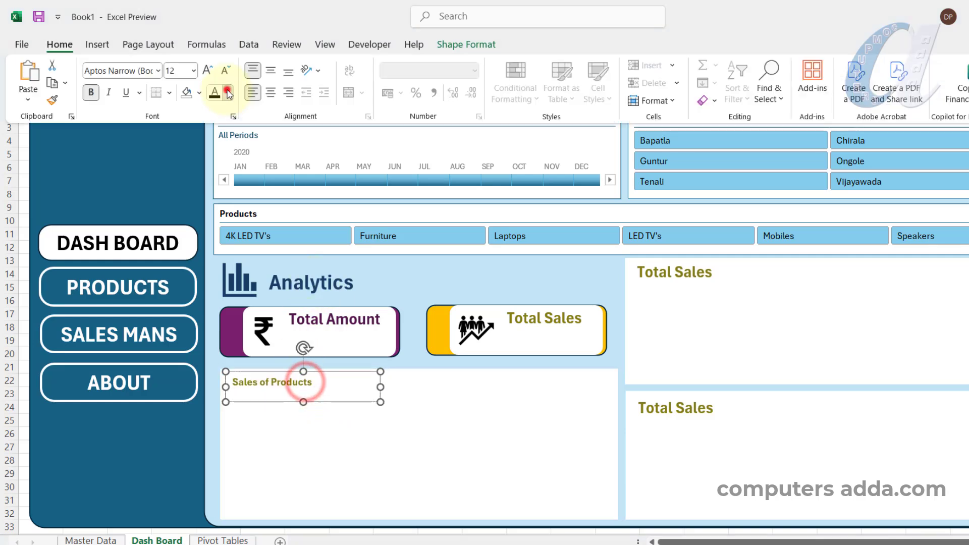
{"action": "left_click", "coordinate": [227, 92]}
{"action": "left_click", "coordinate": [224, 150]}
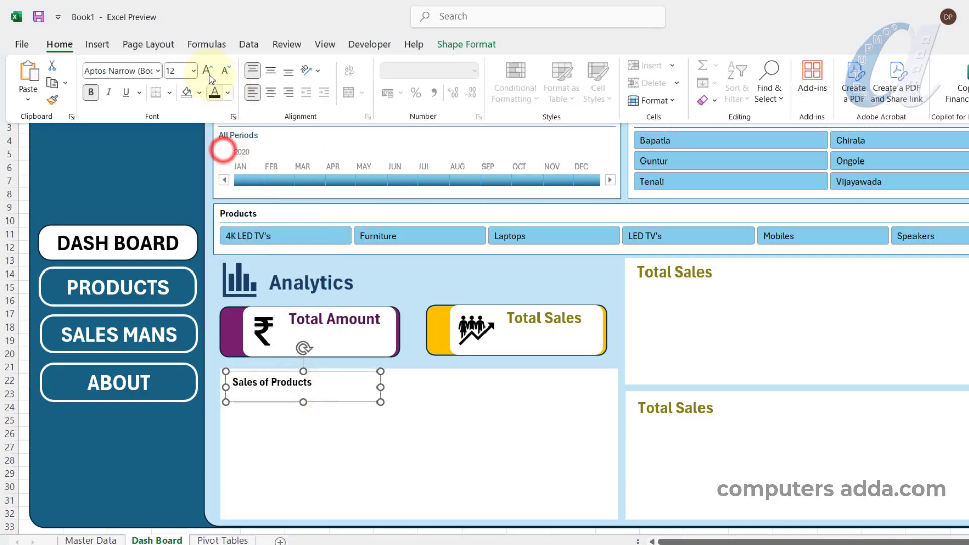
Delete the two copied Total Sales labels from the chart panels beside the Analytics area.
{"action": "left_click", "coordinate": [679, 277]}
{"action": "left_click", "coordinate": [734, 288]}
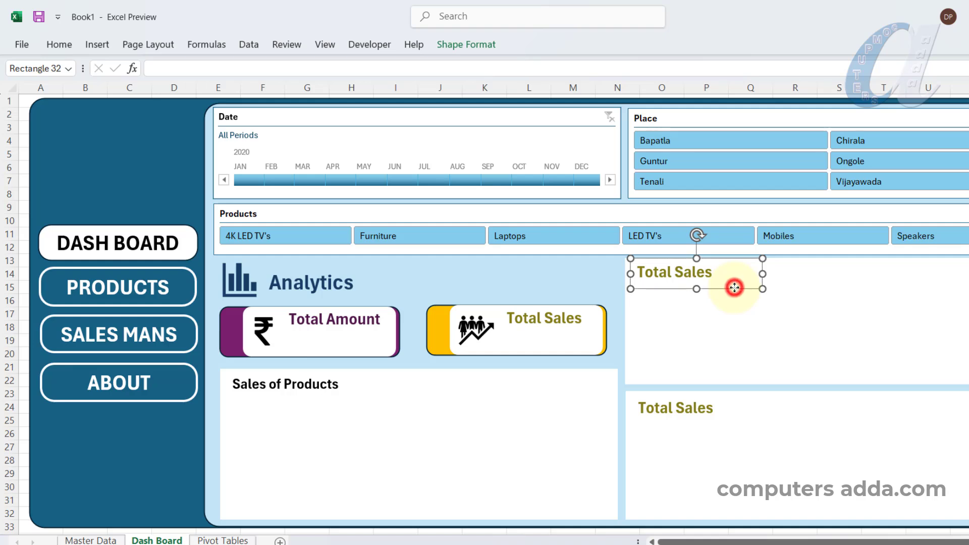
{"action": "key", "text": "Delete"}
{"action": "left_click", "coordinate": [721, 425]}
{"action": "key", "text": "Delete"}
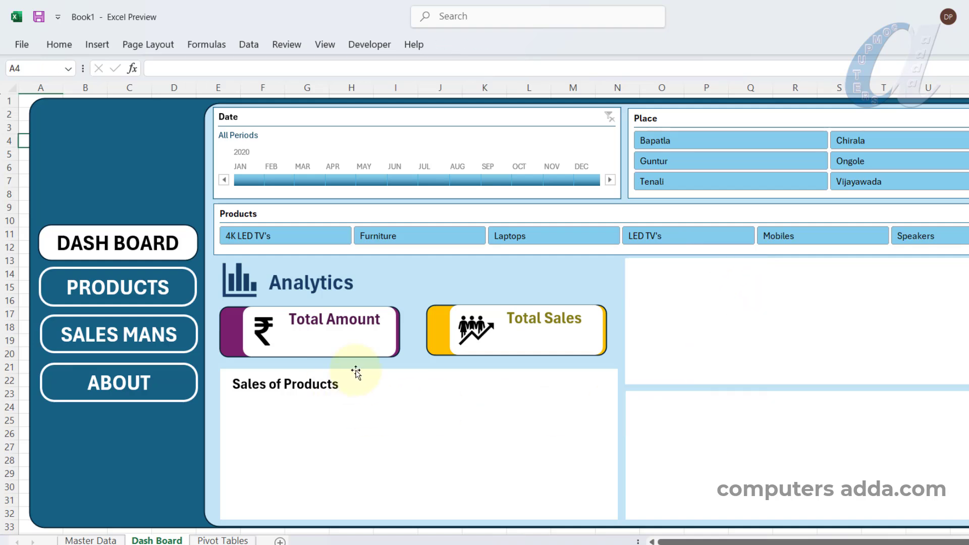
Copy the Sales of Products heading onto the two remaining chart panels, retitling the upper copy "Sales by Months" and the lower "Sales by Places".
{"action": "left_click_drag", "start_coordinate": [313, 402], "coordinate": [717, 289]}
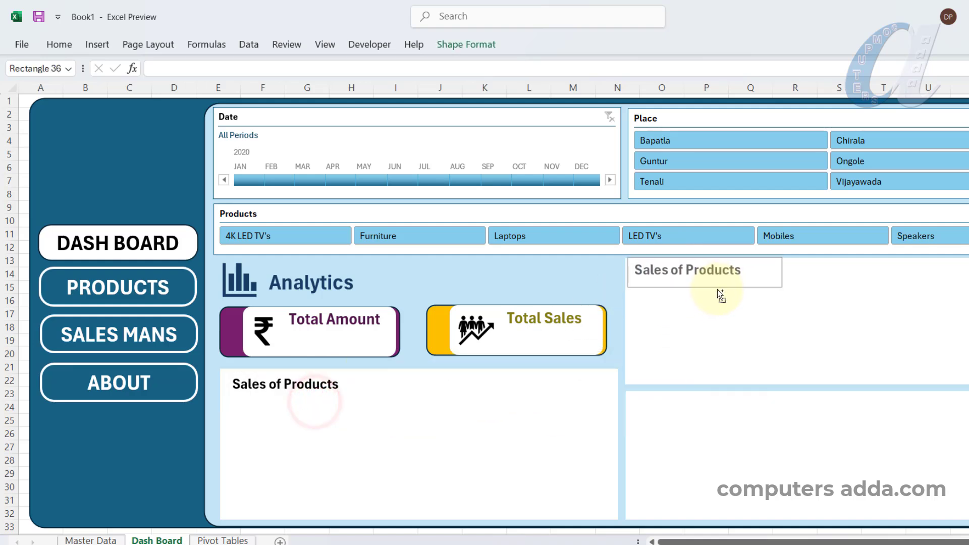
{"action": "type", "text": "Sales by Month"}
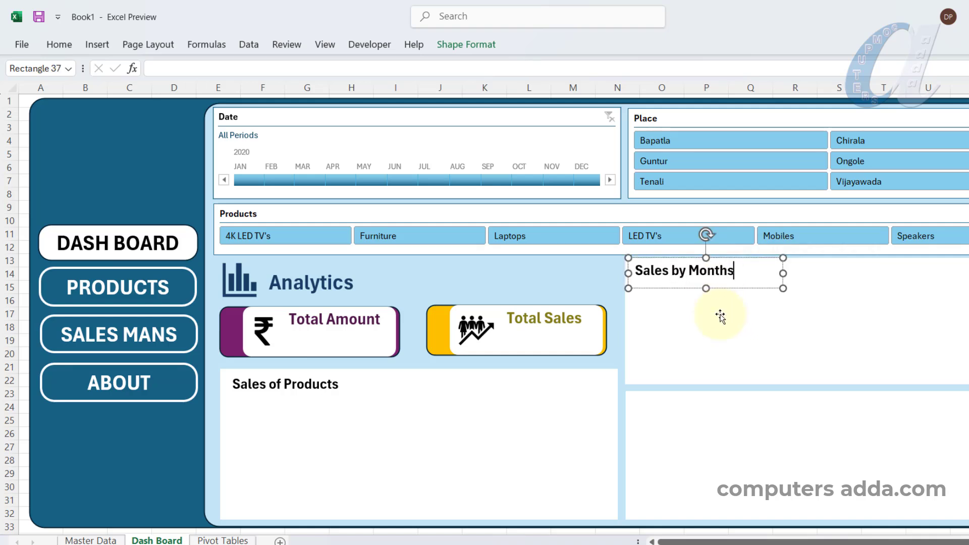
{"action": "left_click_drag", "start_coordinate": [738, 288], "coordinate": [738, 425]}
{"action": "left_click", "coordinate": [688, 406]}
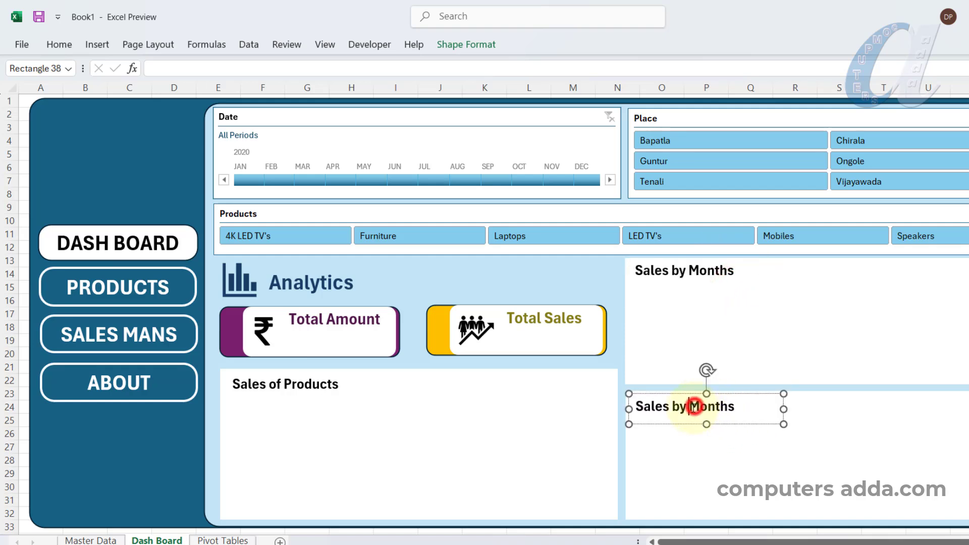
{"action": "double_click", "coordinate": [688, 407]}
{"action": "type", "text": "Places"}
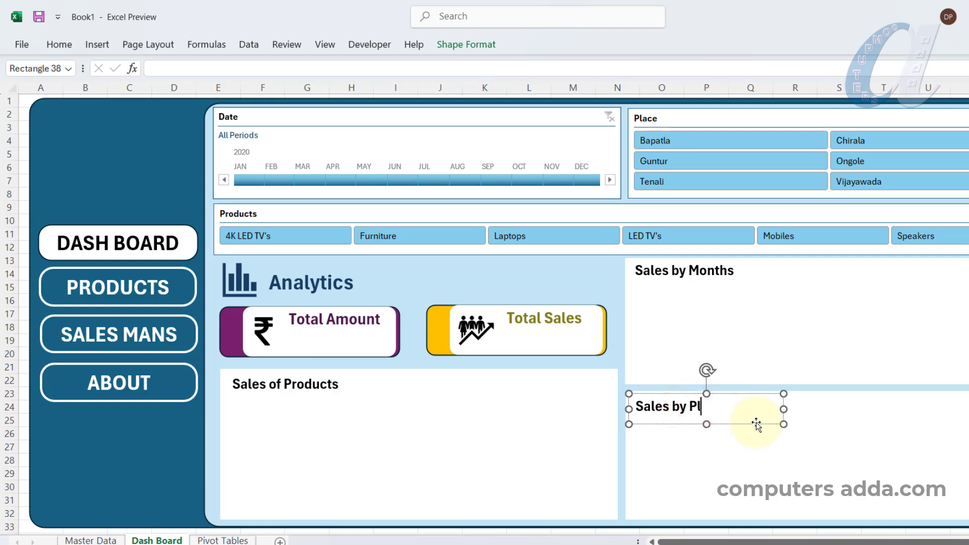
{"action": "left_click", "coordinate": [27, 105]}
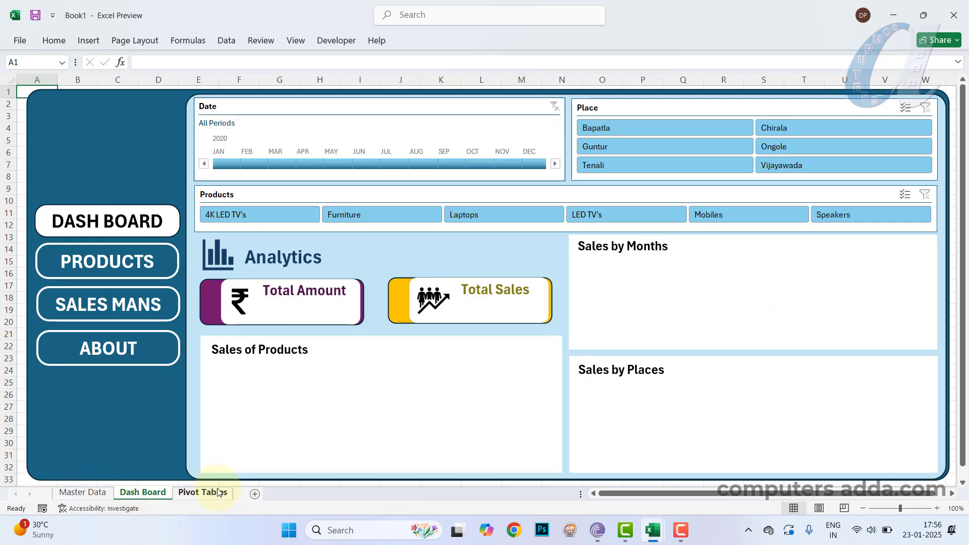
Delete the leftover Place slicer, Date timeline and Products slicer from the Pivot Tables sheet.
{"action": "left_click", "coordinate": [214, 493]}
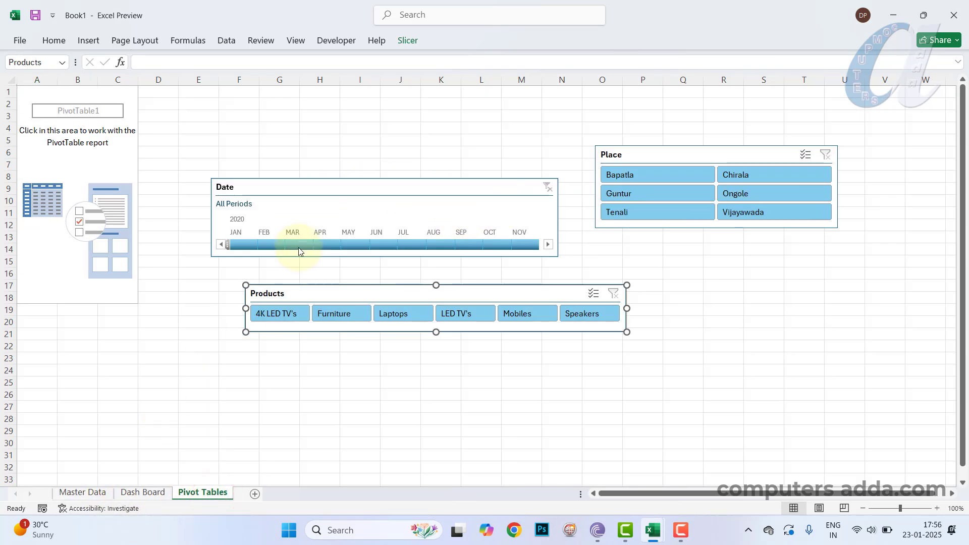
{"action": "left_click", "coordinate": [880, 119]}
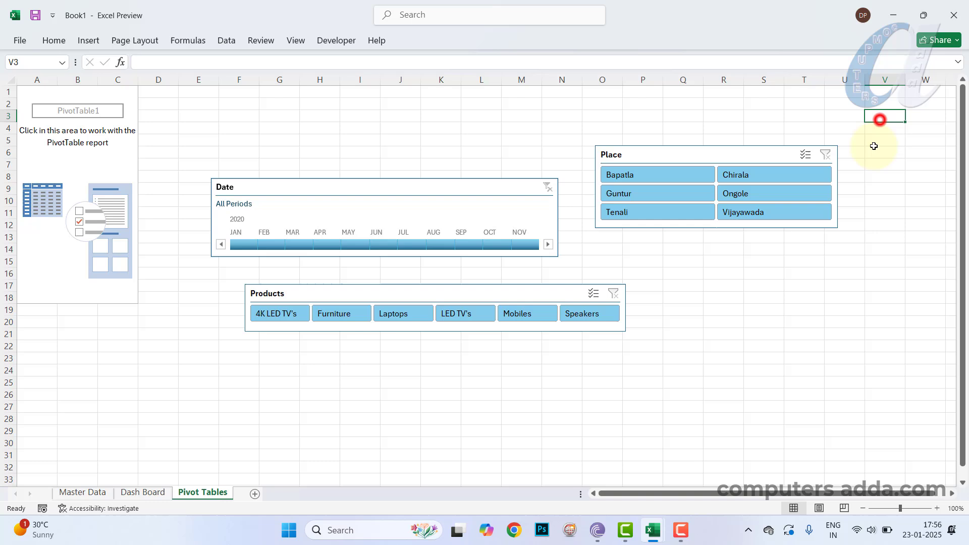
{"action": "left_click", "coordinate": [750, 152]}
{"action": "key", "text": "Delete"}
{"action": "left_click", "coordinate": [443, 182]}
{"action": "key", "text": "Delete"}
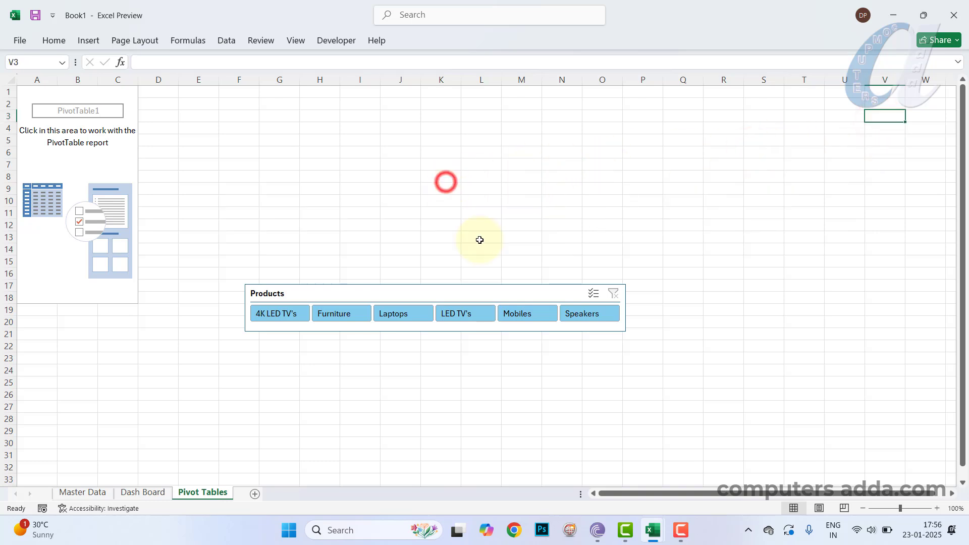
{"action": "left_click", "coordinate": [502, 287]}
{"action": "key", "text": "Delete"}
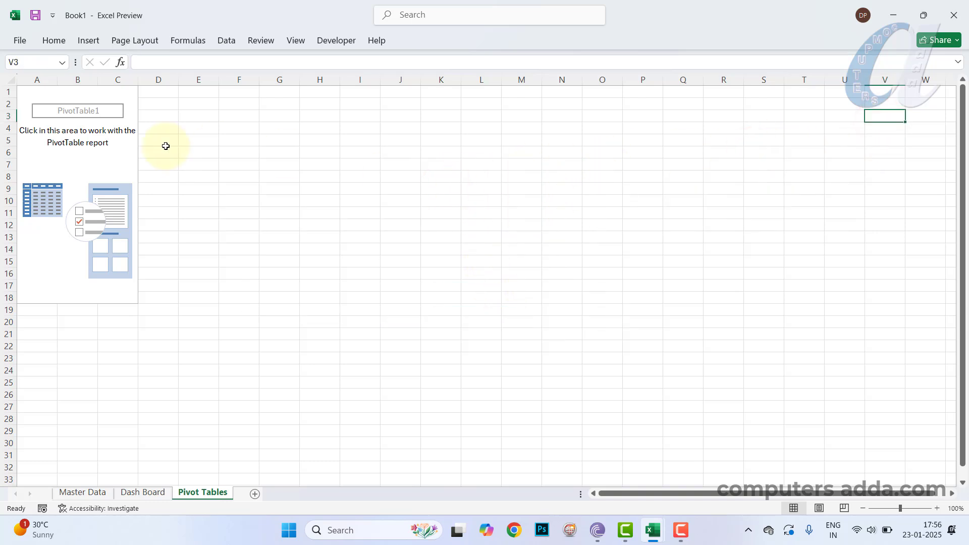
Build the empty PivotTable with Date in Rows and Amount in Values, removing the Years and Quarters groupings.
{"action": "left_click", "coordinate": [75, 155]}
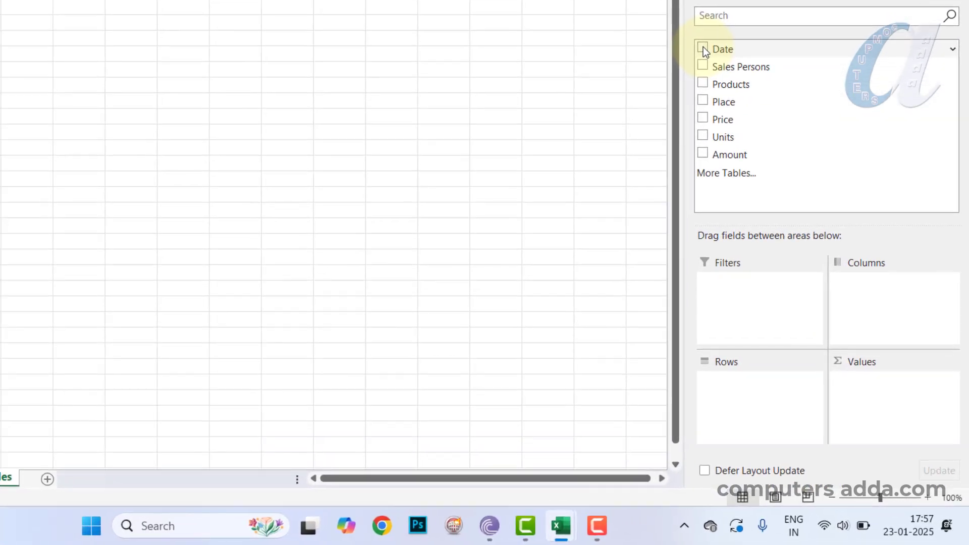
{"action": "left_click_drag", "start_coordinate": [703, 49], "coordinate": [733, 396]}
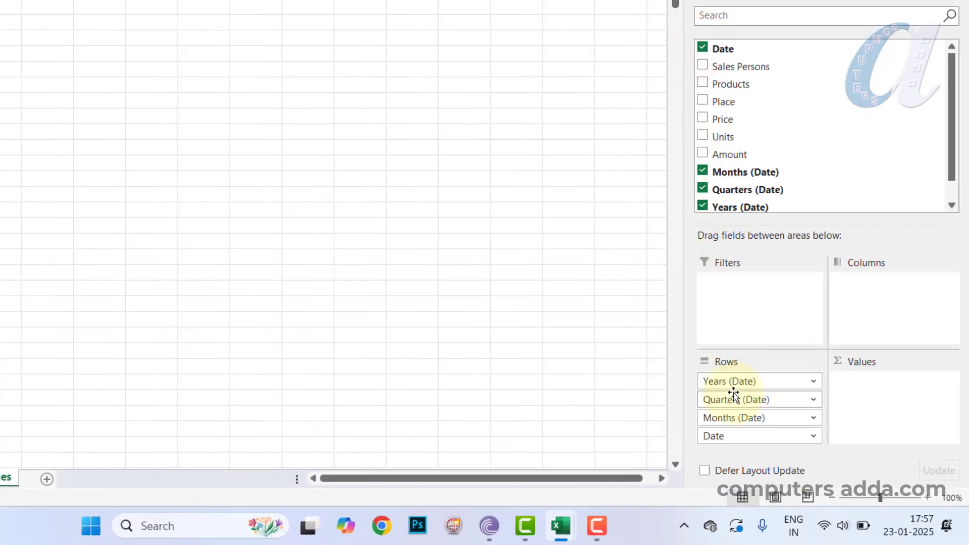
{"action": "left_click_drag", "start_coordinate": [702, 154], "coordinate": [881, 398]}
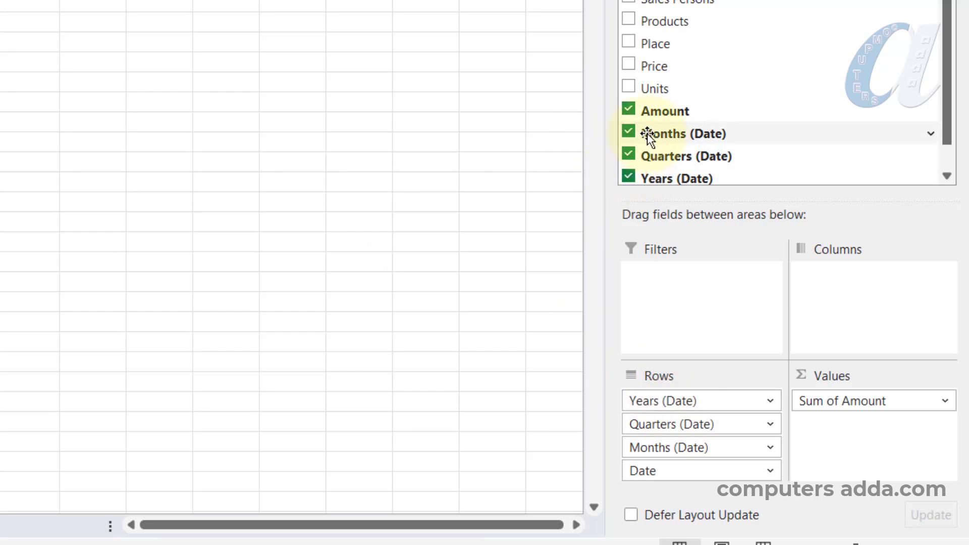
{"action": "left_click", "coordinate": [629, 178]}
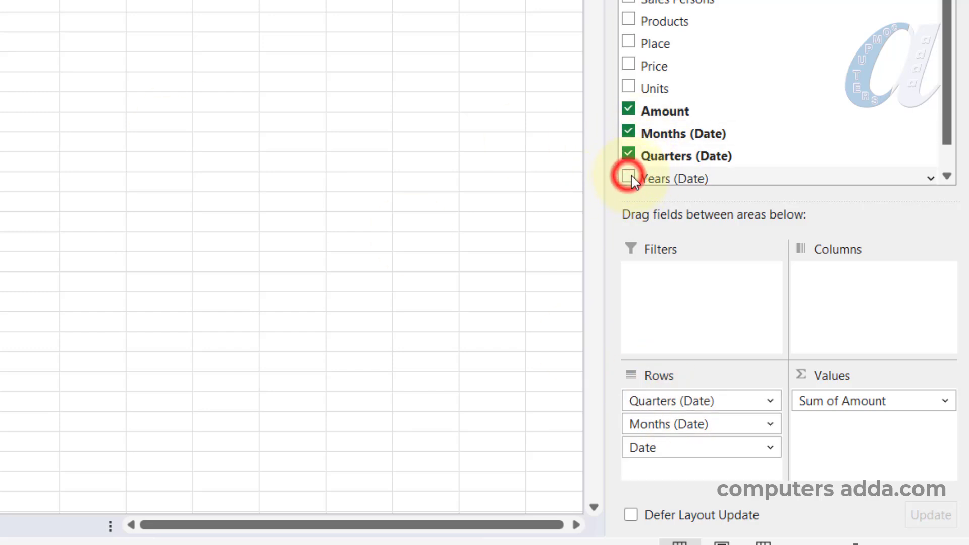
{"action": "left_click", "coordinate": [629, 155]}
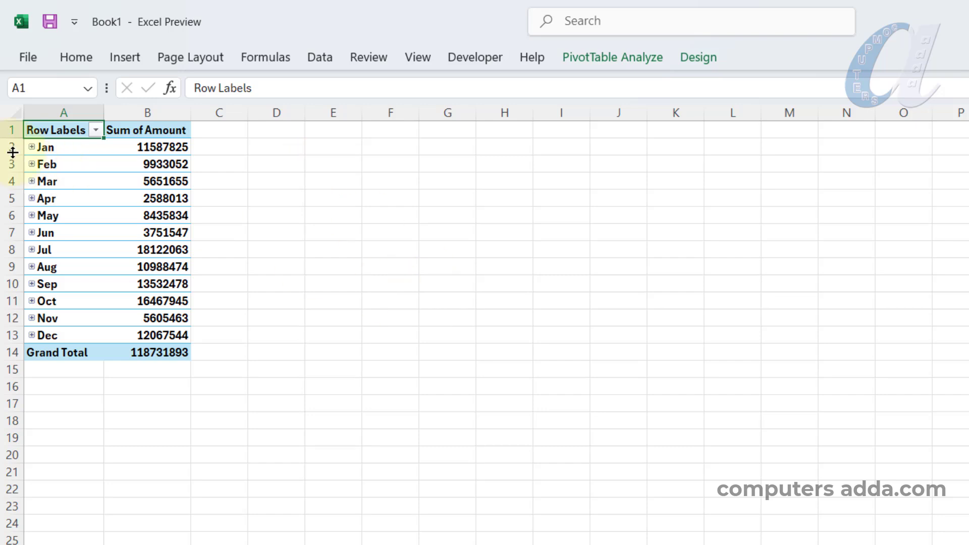
Insert a 2-D Line chart from the monthly amount PivotTable and move it beside the table.
{"action": "left_click", "coordinate": [322, 184]}
{"action": "left_click", "coordinate": [56, 130]}
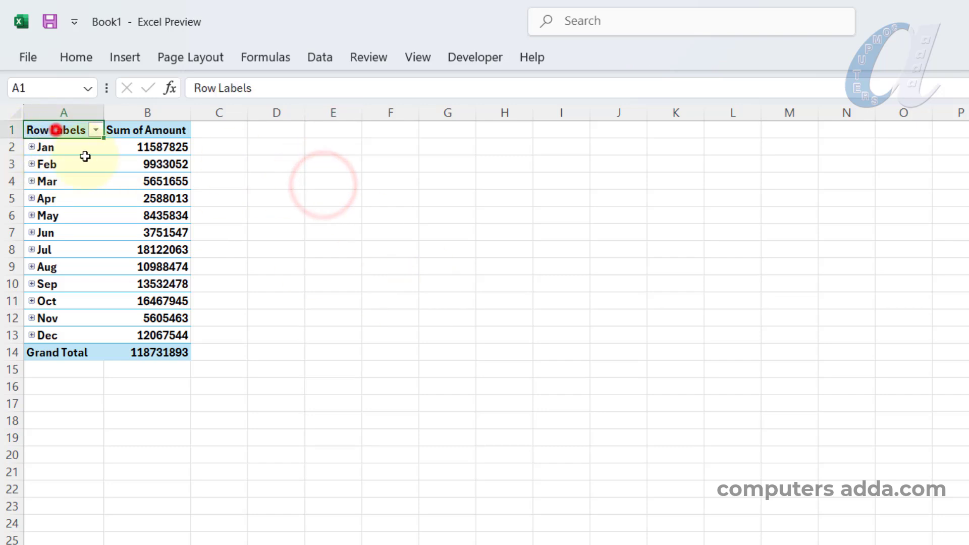
{"action": "left_click_drag", "start_coordinate": [85, 156], "coordinate": [156, 342]}
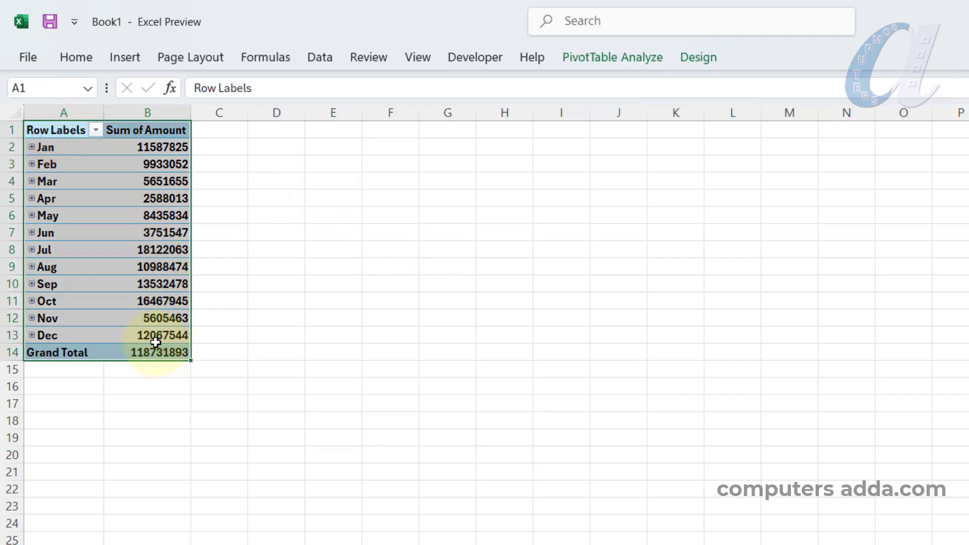
{"action": "left_click", "coordinate": [124, 57]}
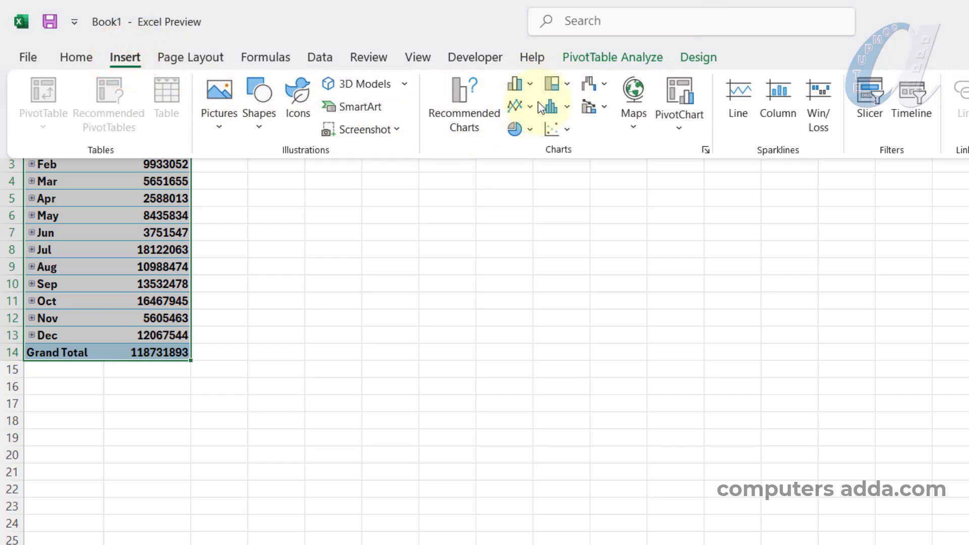
{"action": "left_click", "coordinate": [519, 106]}
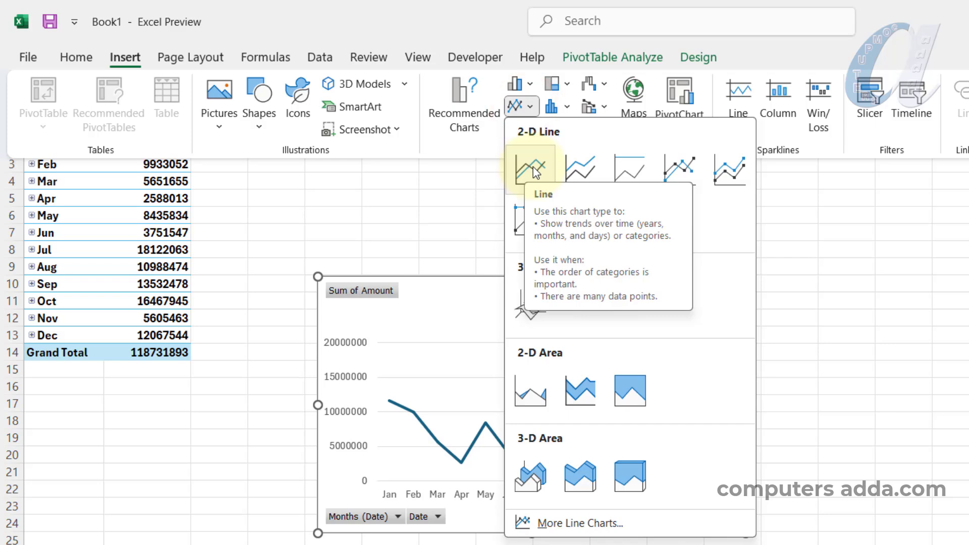
{"action": "left_click", "coordinate": [536, 173]}
{"action": "left_click_drag", "start_coordinate": [460, 281], "coordinate": [381, 160]}
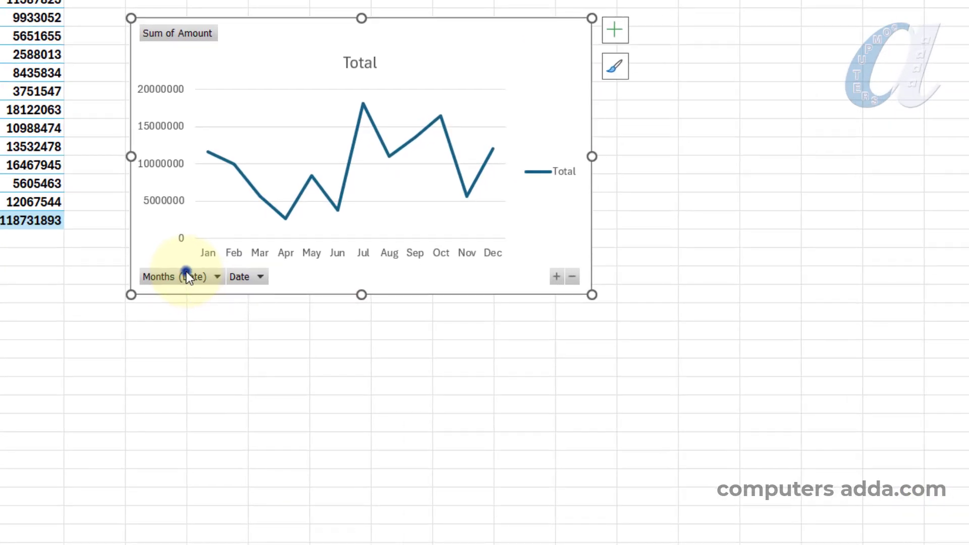
Hide all field buttons on the line chart and delete its title, legend and gridlines.
{"action": "right_click", "coordinate": [254, 337]}
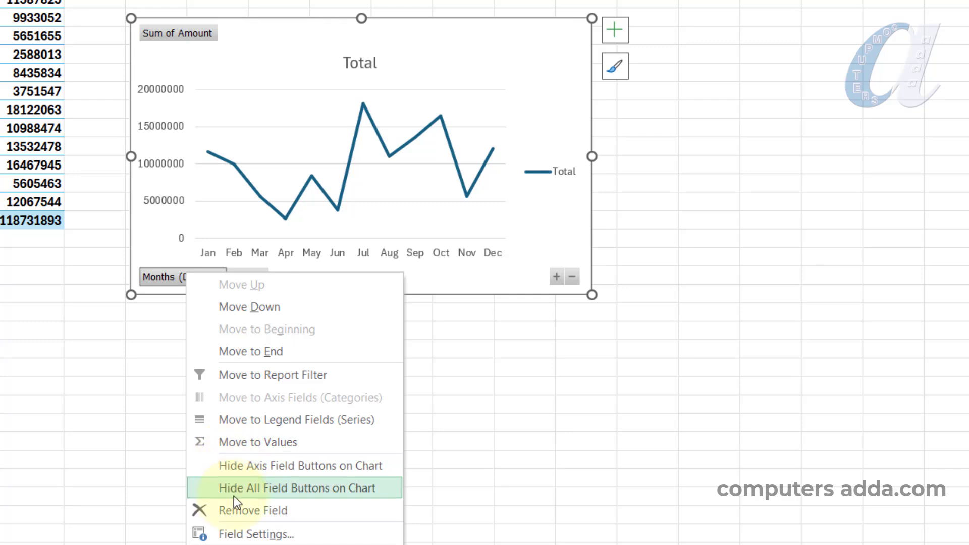
{"action": "left_click", "coordinate": [309, 488]}
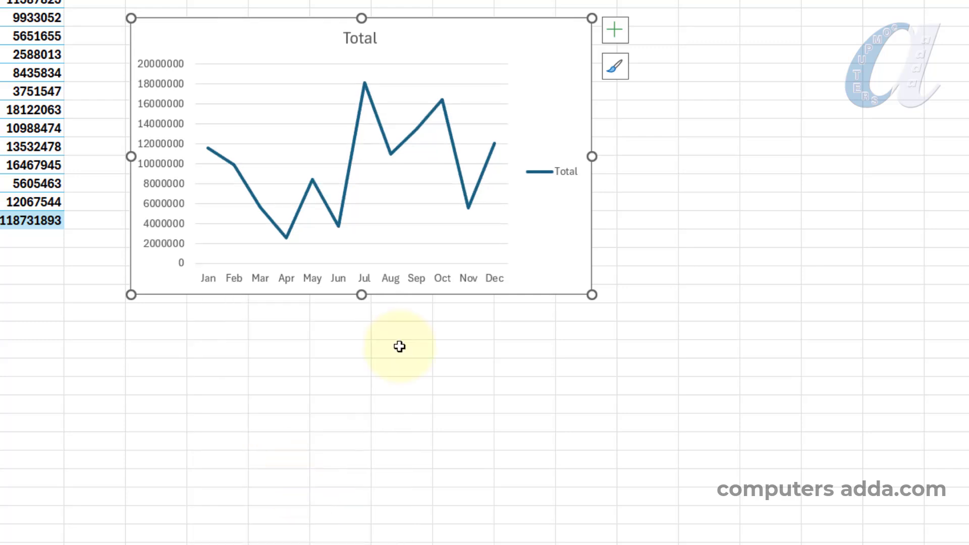
{"action": "left_click", "coordinate": [364, 37]}
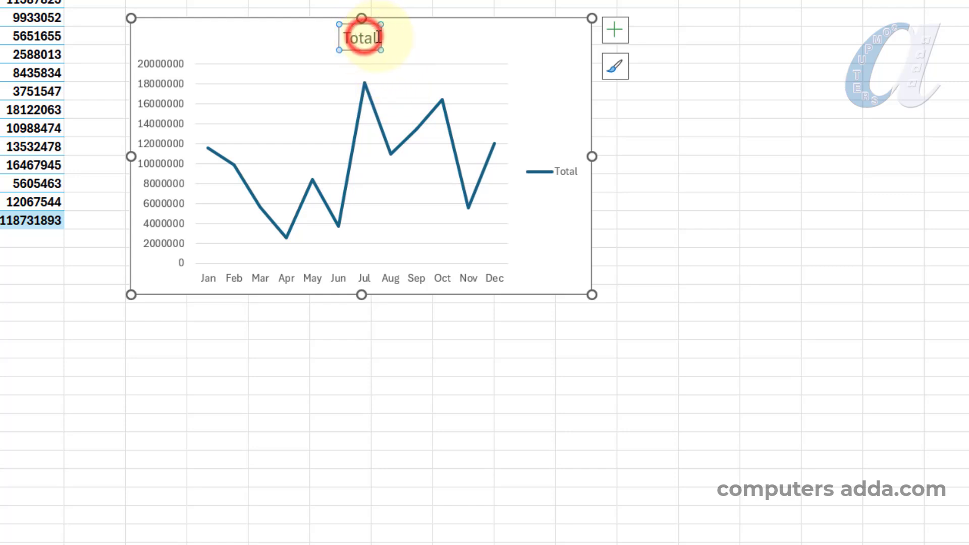
{"action": "key", "text": "Delete"}
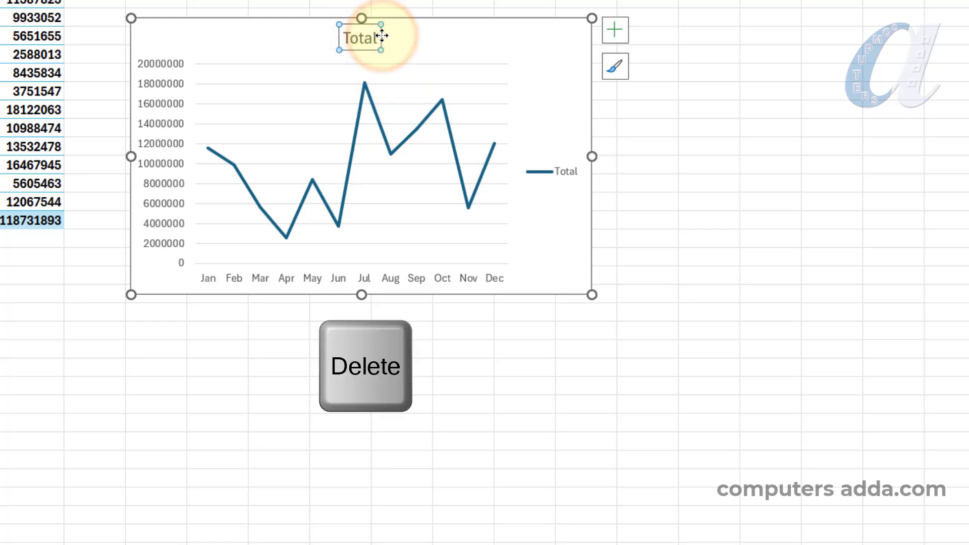
{"action": "left_click", "coordinate": [559, 157]}
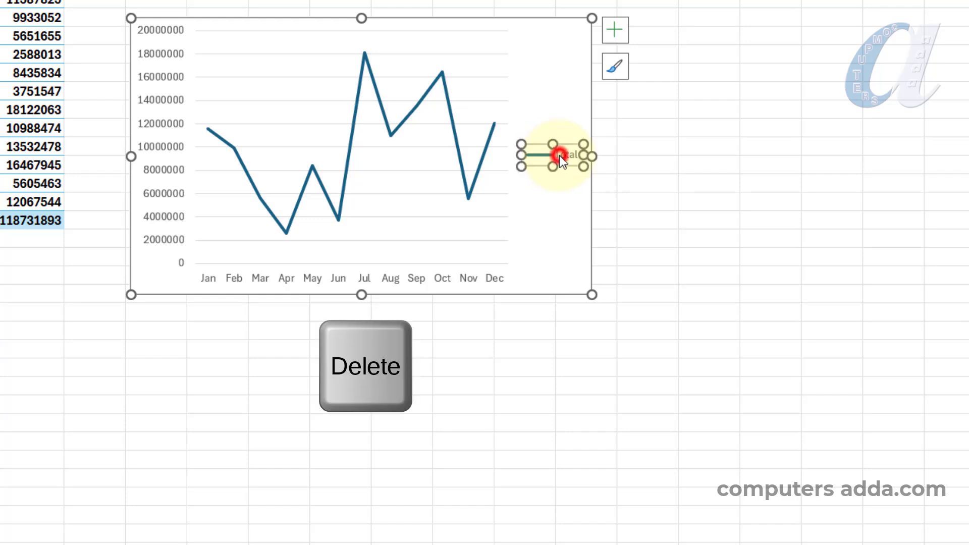
{"action": "key", "text": "Delete"}
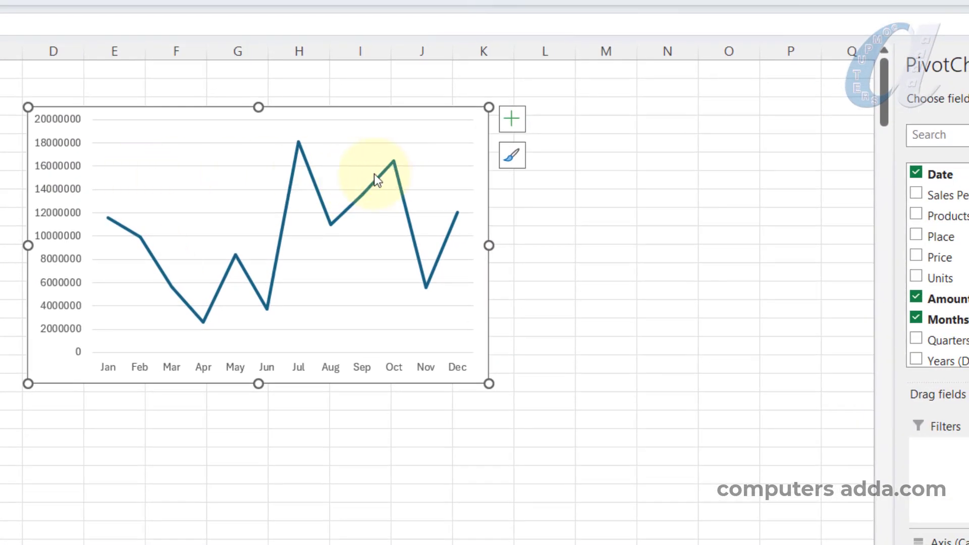
{"action": "left_click", "coordinate": [461, 142]}
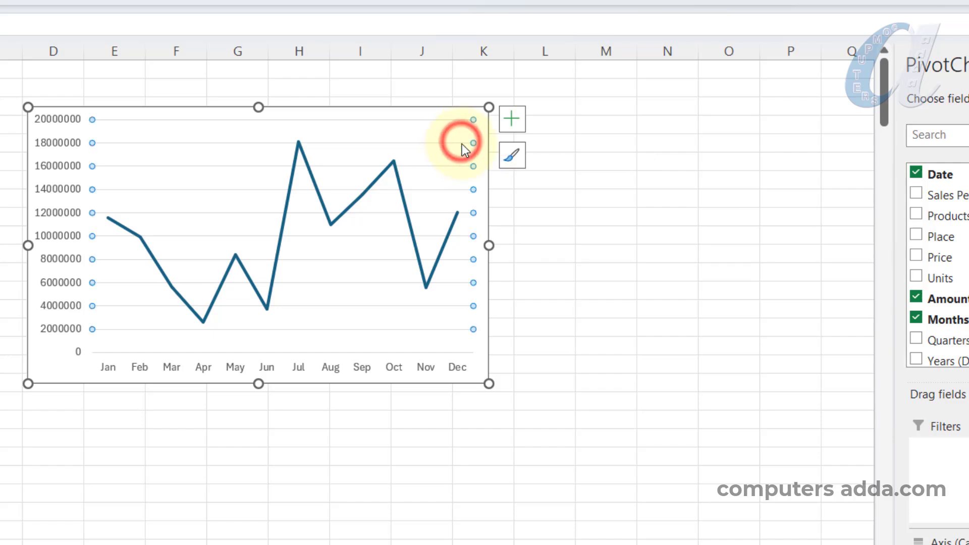
{"action": "key", "text": "Delete"}
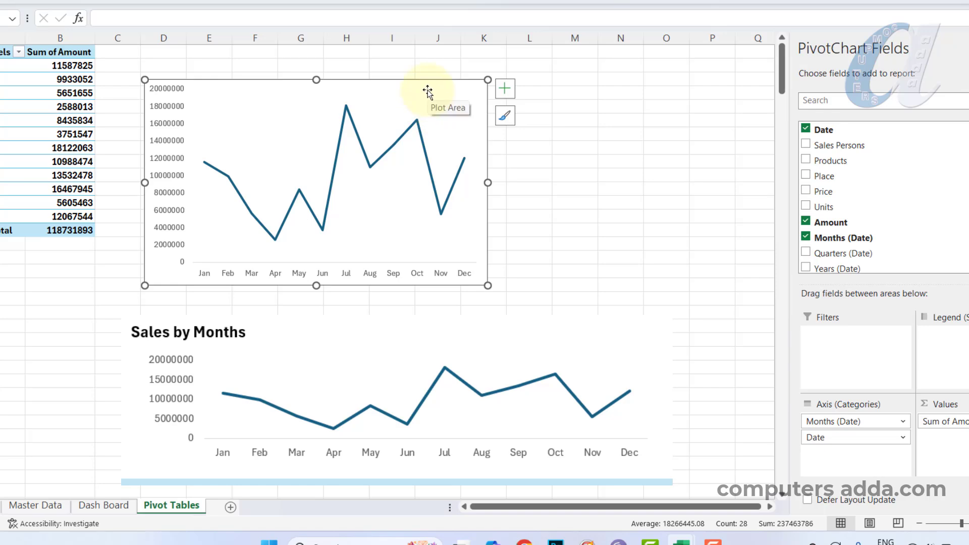
Paste the monthly line chart onto the Dash Board sheet, move it towards the Sales by Months panel and close the PivotChart Fields pane.
{"action": "left_click", "coordinate": [106, 505]}
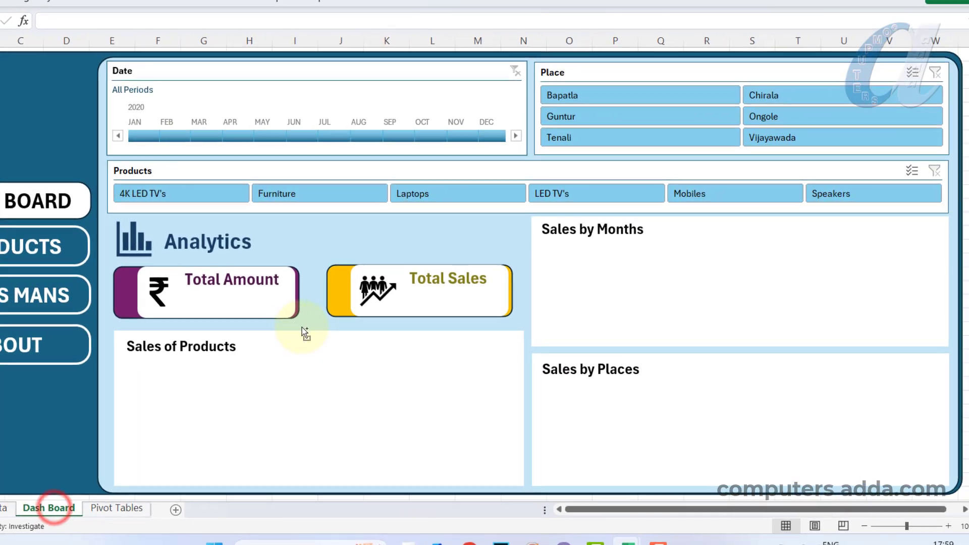
{"action": "key", "text": "ctrl+v"}
{"action": "left_click_drag", "start_coordinate": [101, 212], "coordinate": [419, 342]}
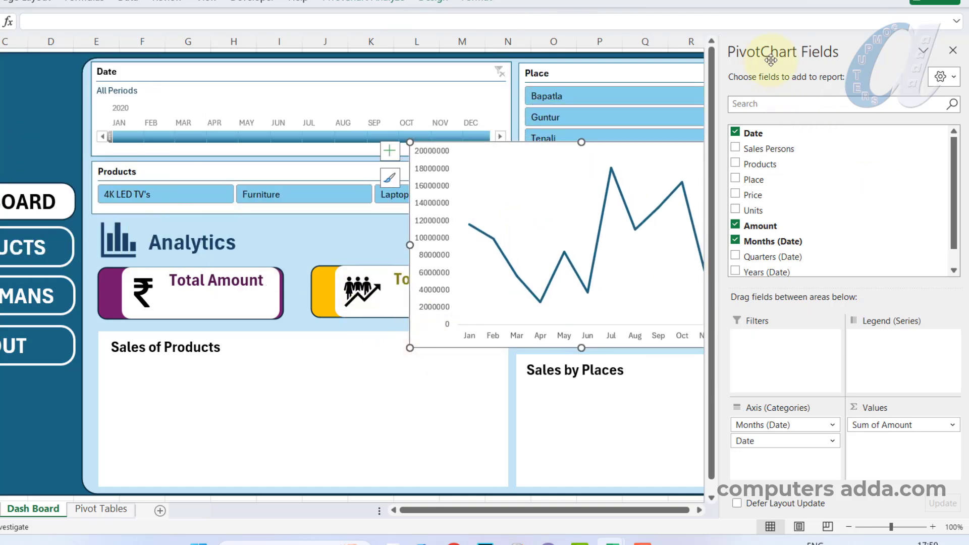
{"action": "left_click", "coordinate": [955, 52]}
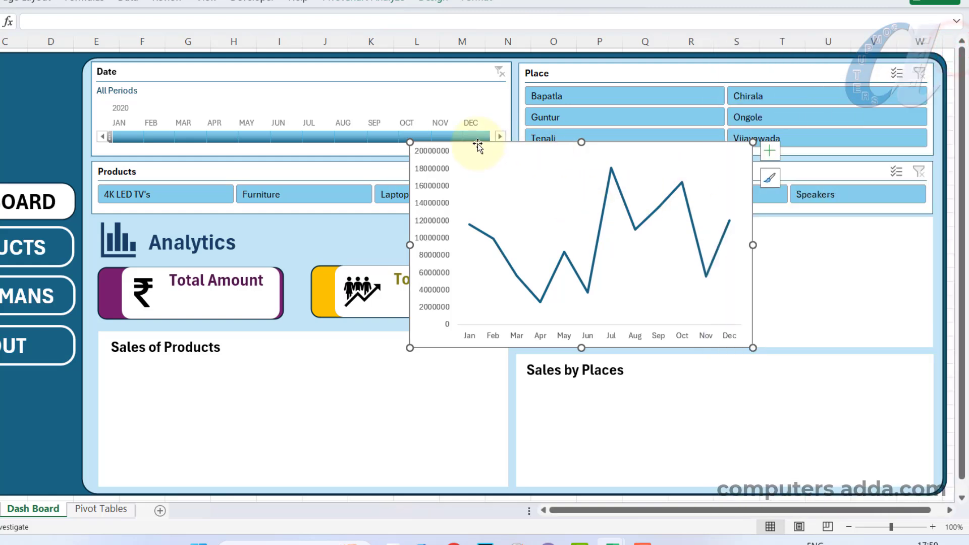
Position and resize the line chart to fill the Sales by Months panel, raising its upper edge over the heading.
{"action": "left_click_drag", "start_coordinate": [482, 146], "coordinate": [602, 138]}
{"action": "left_click_drag", "start_coordinate": [700, 134], "coordinate": [698, 224]}
{"action": "left_click_drag", "start_coordinate": [872, 282], "coordinate": [926, 290]}
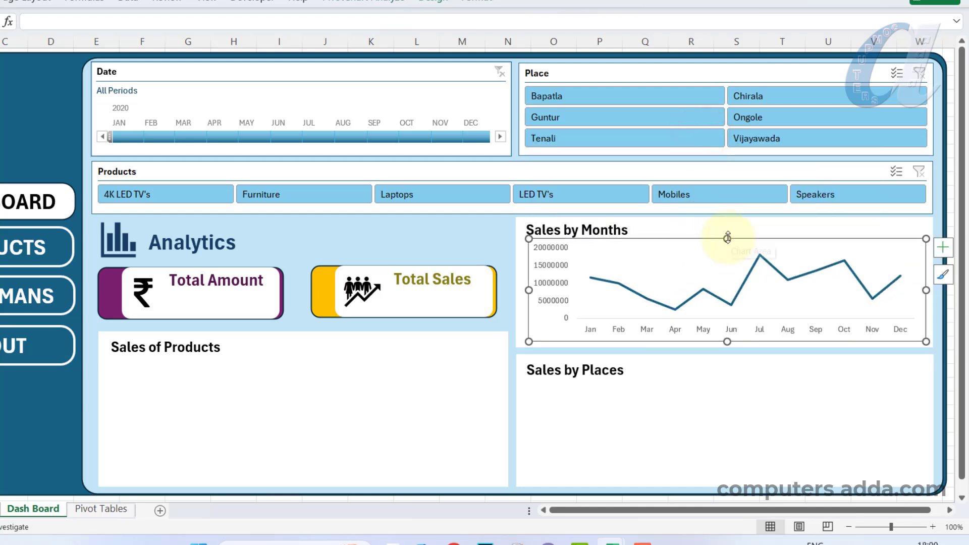
{"action": "left_click_drag", "start_coordinate": [727, 237], "coordinate": [726, 232]}
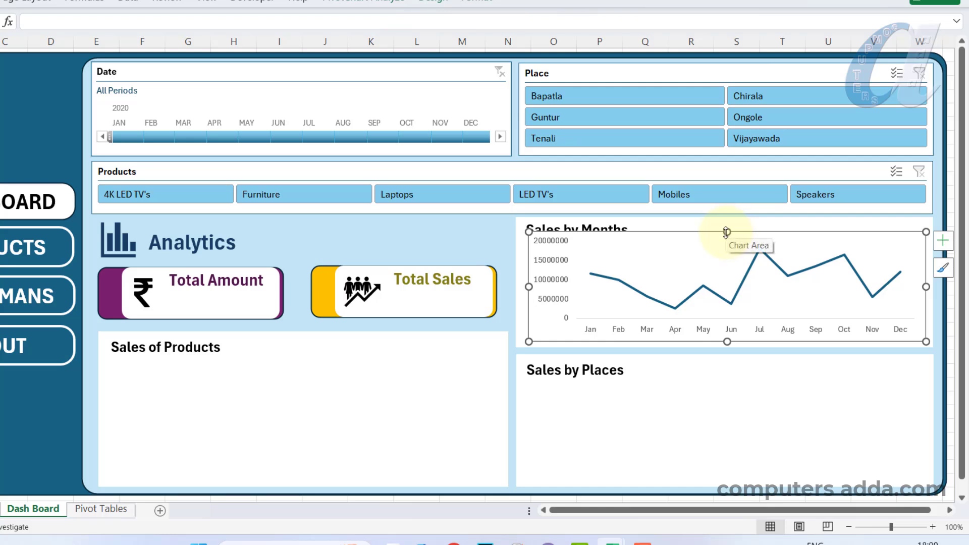
Lower the line chart's upper edge to below the "Sales by Months" heading and bring the heading's text box to the front.
{"action": "left_click_drag", "start_coordinate": [726, 233], "coordinate": [727, 238]}
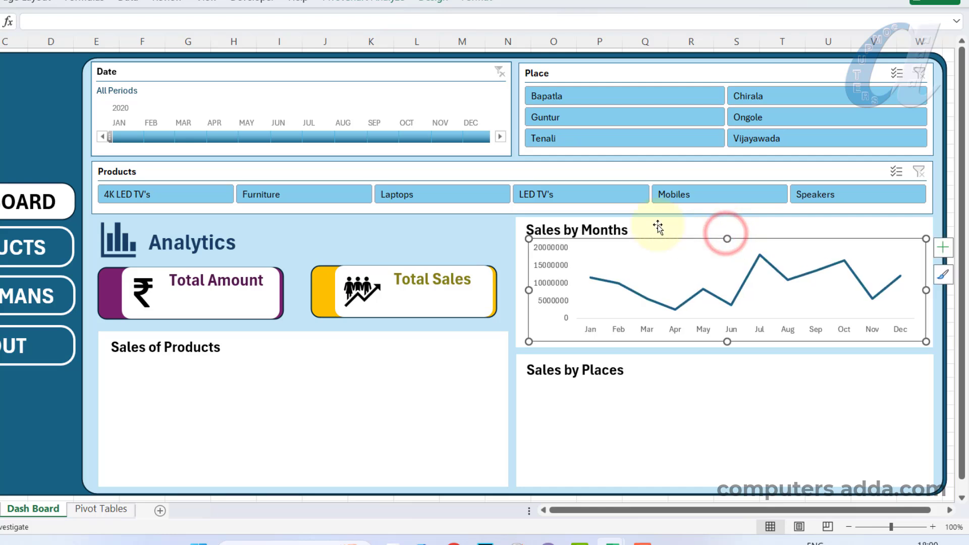
{"action": "left_click", "coordinate": [590, 229]}
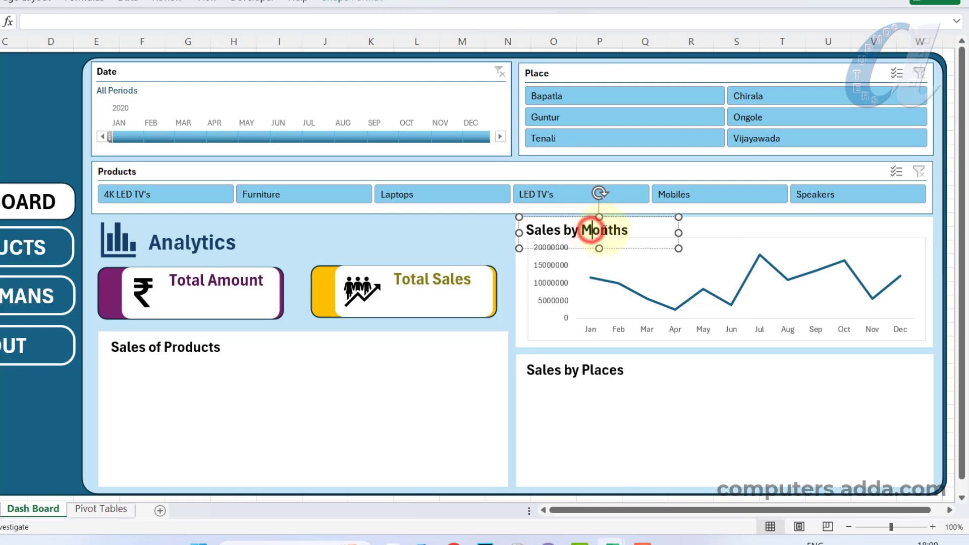
{"action": "left_click", "coordinate": [615, 249]}
{"action": "left_click", "coordinate": [352, 1]}
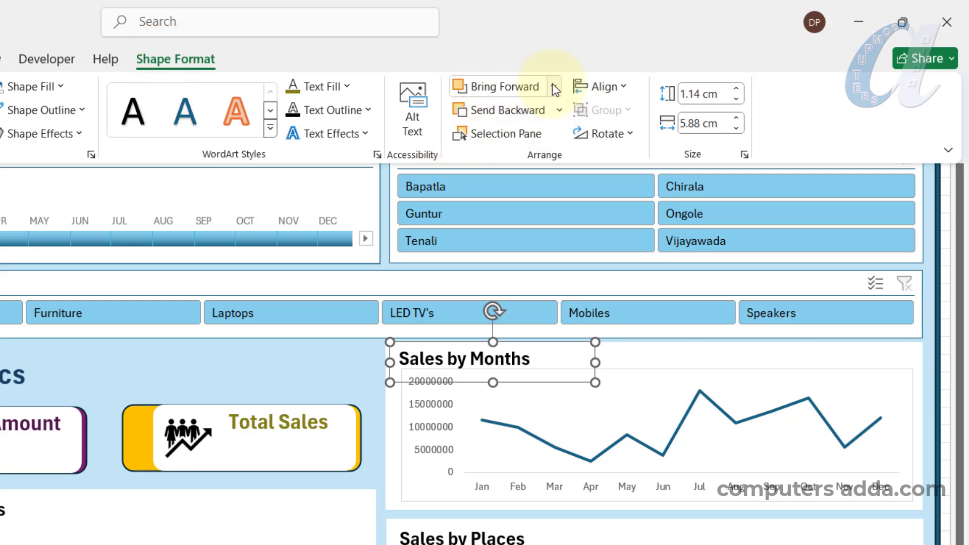
{"action": "left_click", "coordinate": [554, 87]}
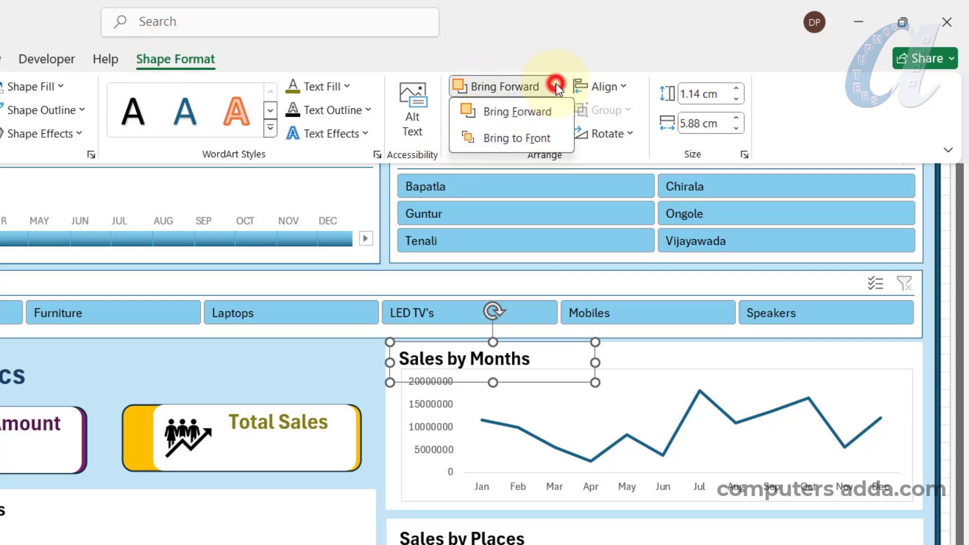
{"action": "left_click", "coordinate": [519, 138]}
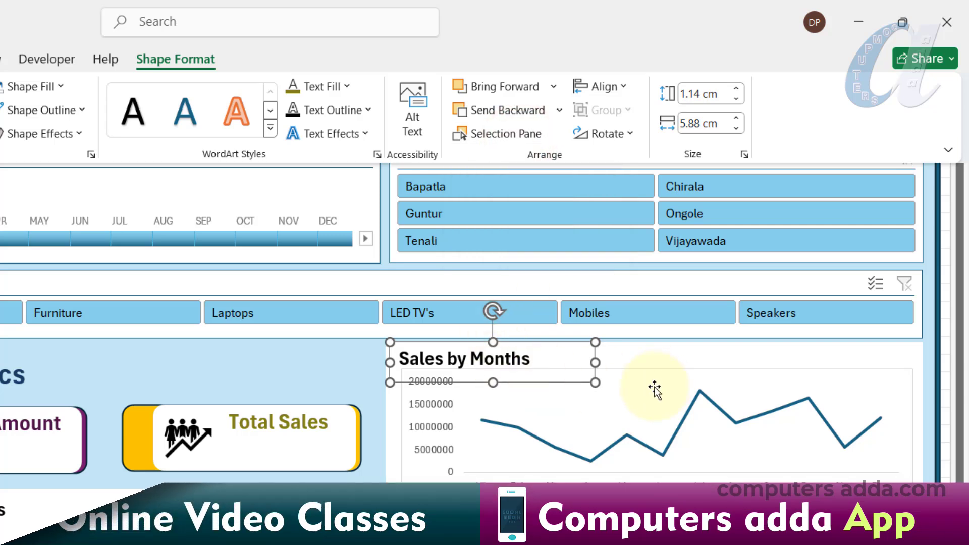
{"action": "left_click", "coordinate": [650, 355]}
{"action": "left_click", "coordinate": [635, 385]}
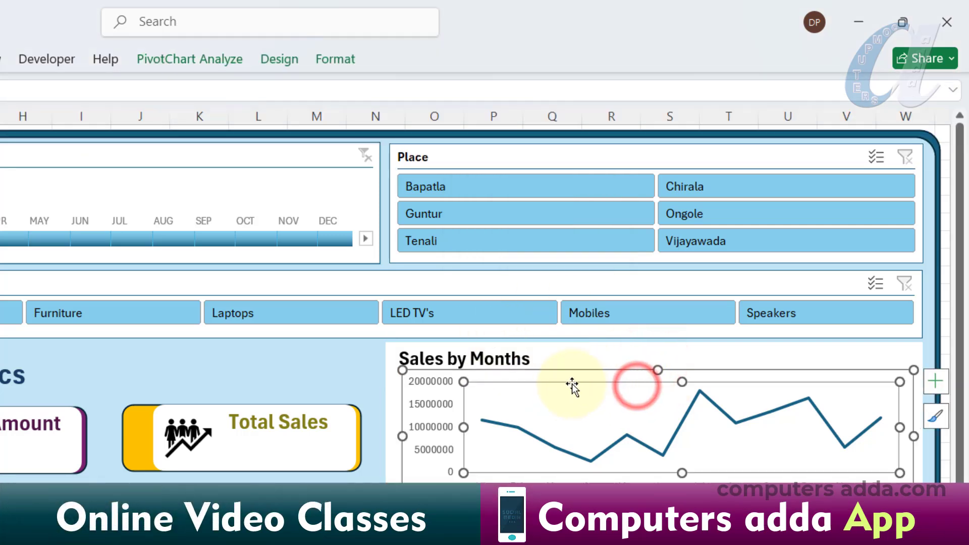
{"action": "left_click", "coordinate": [353, 499]}
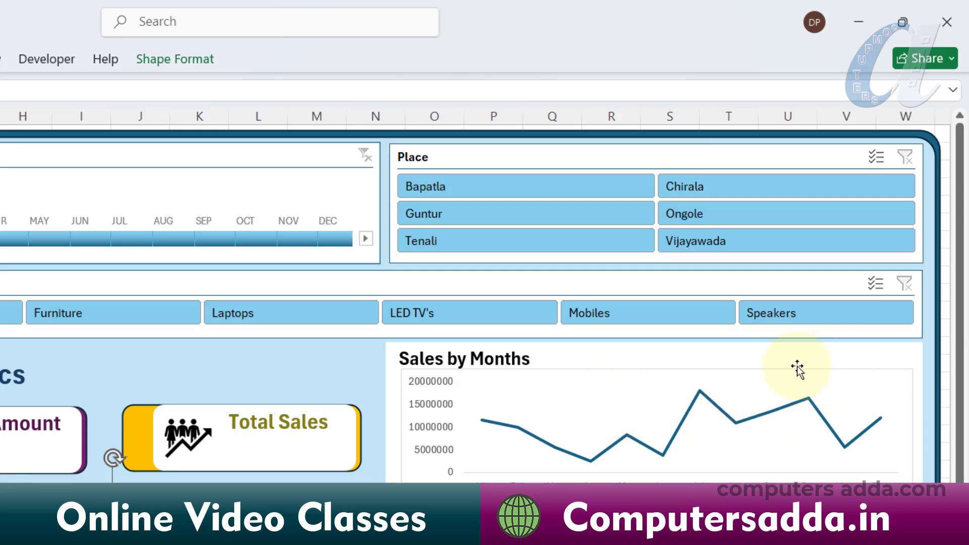
Remove the outline from the Sales by Months line chart and nudge the chart slightly downward within its white box.
{"action": "left_click", "coordinate": [863, 374]}
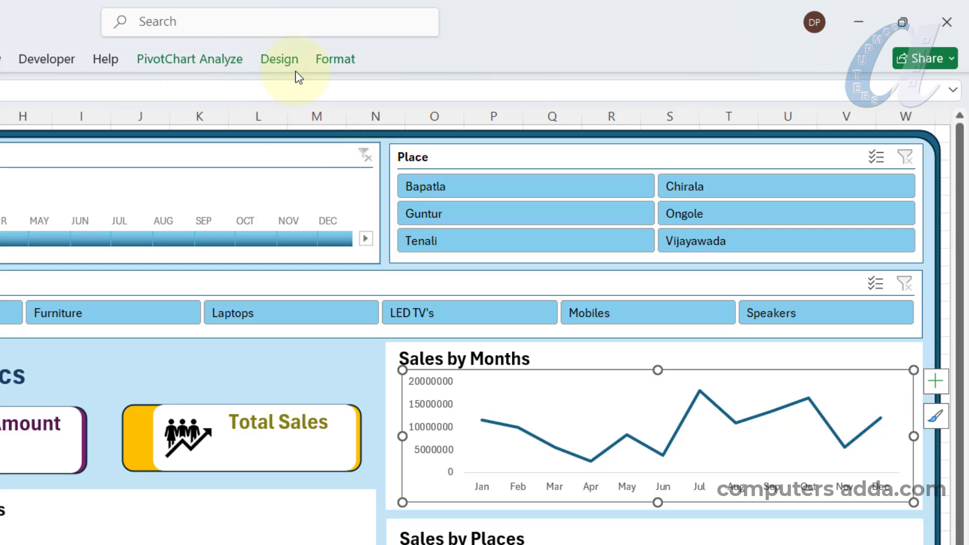
{"action": "left_click", "coordinate": [335, 59]}
{"action": "left_click", "coordinate": [306, 111]}
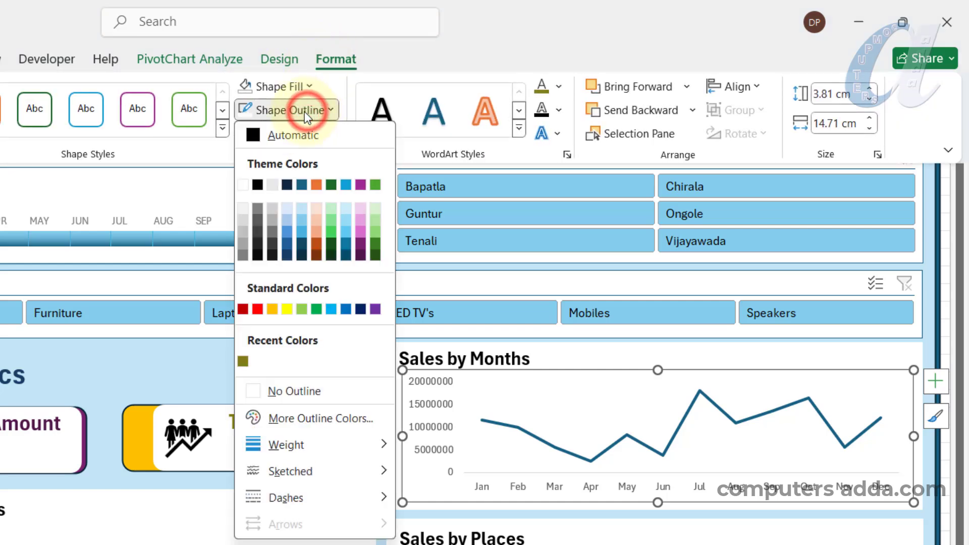
{"action": "left_click", "coordinate": [290, 394]}
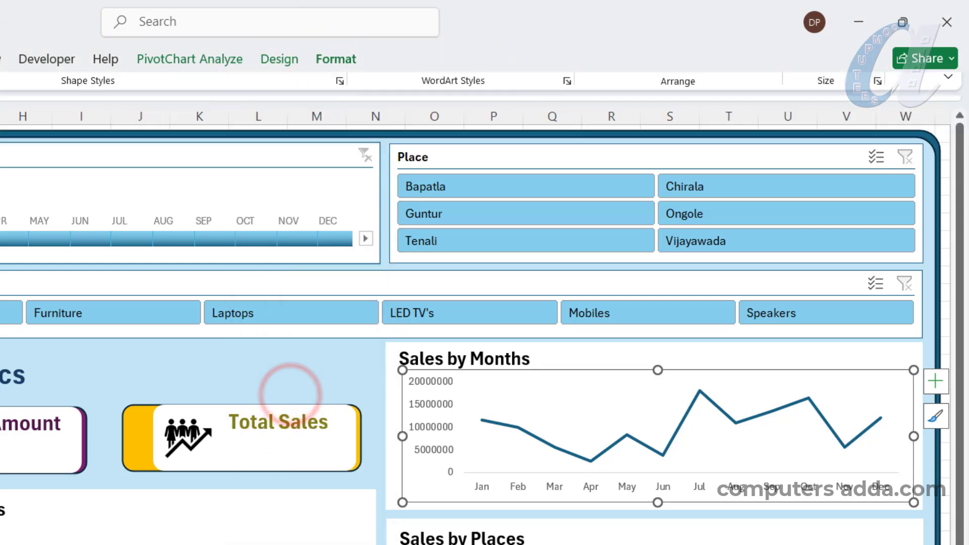
{"action": "left_click", "coordinate": [671, 538]}
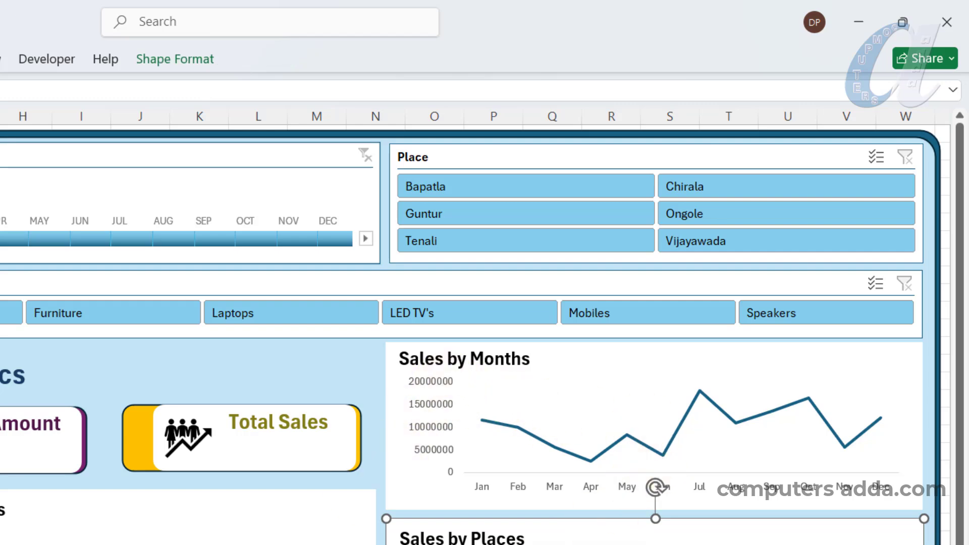
{"action": "left_click", "coordinate": [316, 541]}
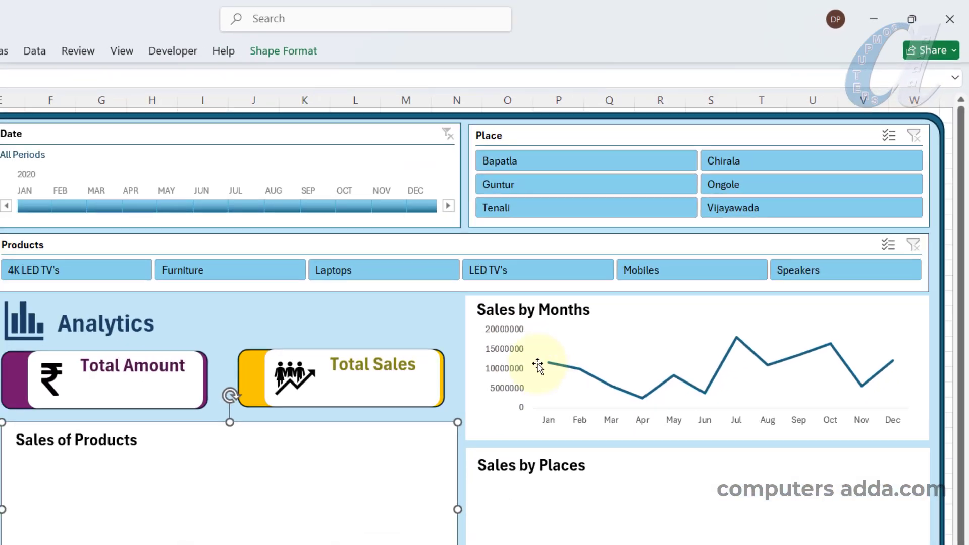
{"action": "left_click", "coordinate": [414, 407]}
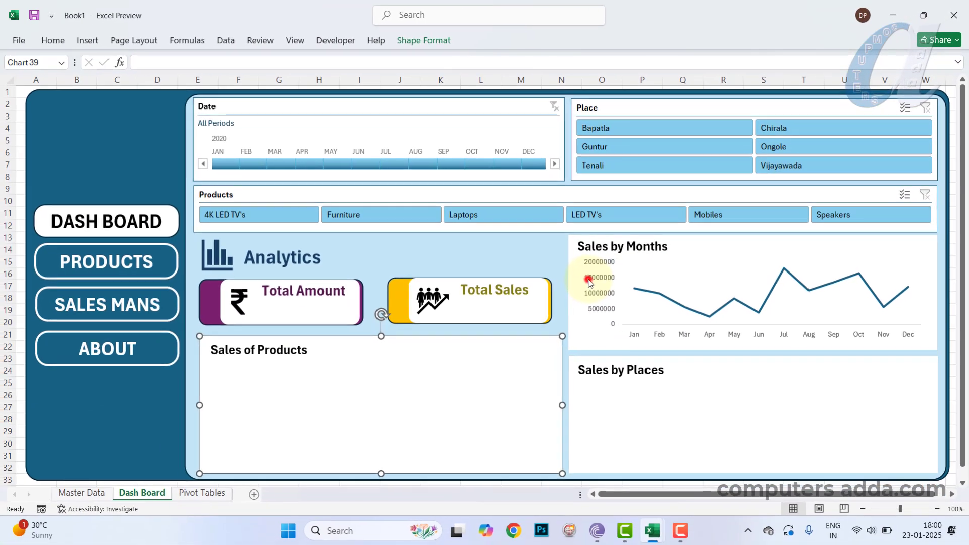
{"action": "left_click", "coordinate": [802, 255]}
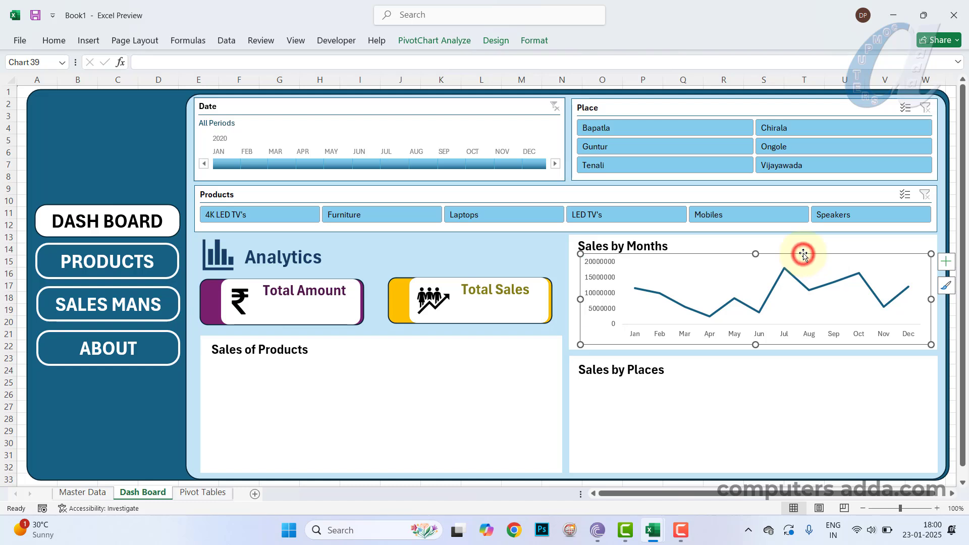
{"action": "left_click", "coordinate": [724, 410]}
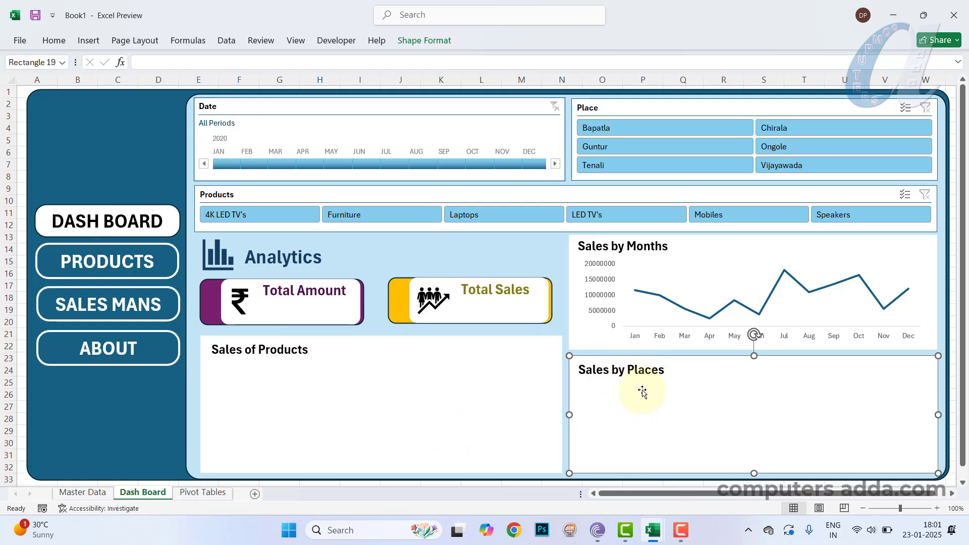
Copy the monthly pivot table in A1:B14 of the Pivot Tables sheet and paste it at cell A19.
{"action": "left_click", "coordinate": [194, 493]}
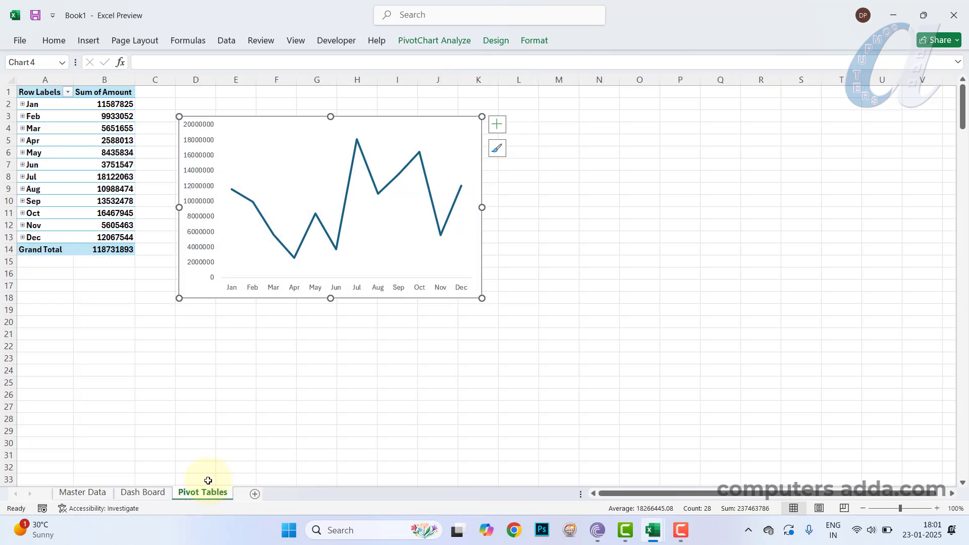
{"action": "left_click", "coordinate": [44, 94]}
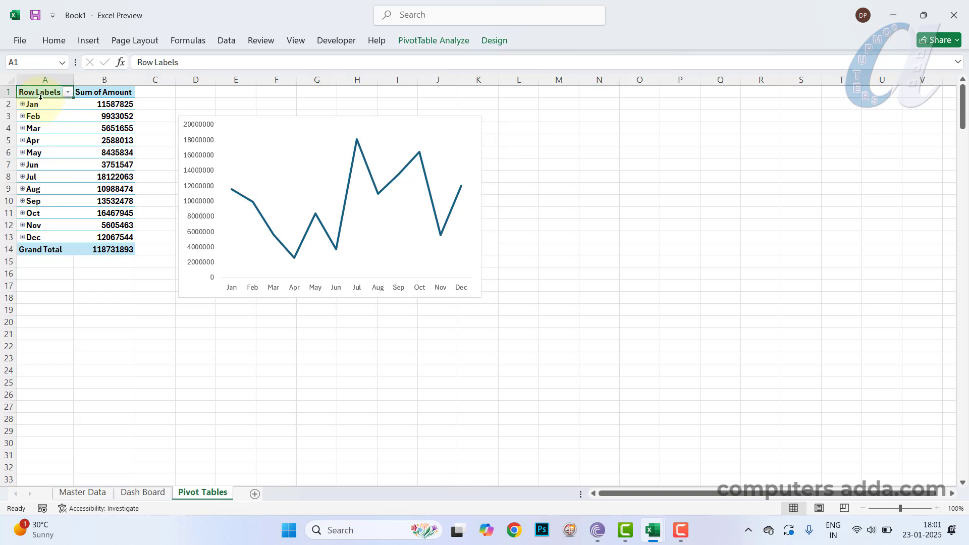
{"action": "left_click_drag", "start_coordinate": [42, 92], "coordinate": [105, 248]}
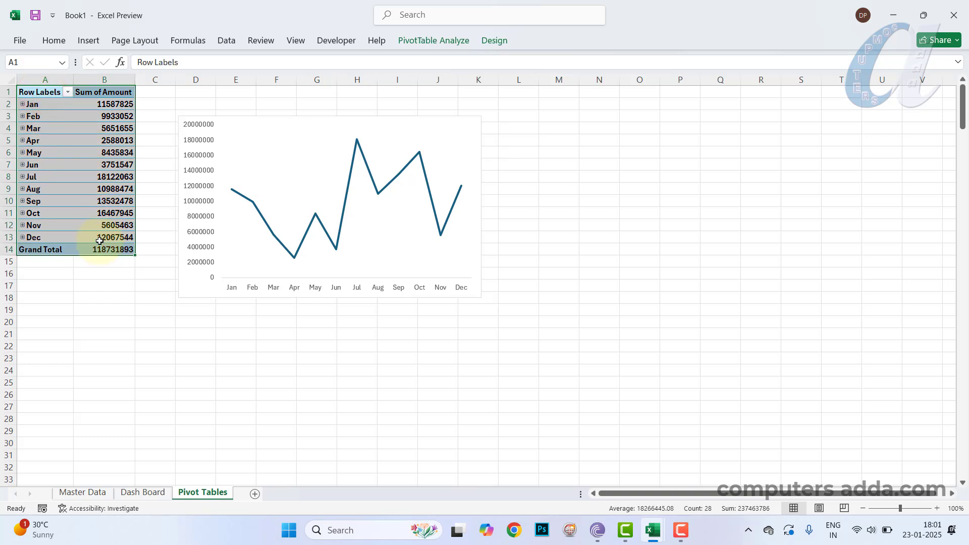
{"action": "key", "text": "ctrl+c"}
{"action": "left_click", "coordinate": [45, 307]}
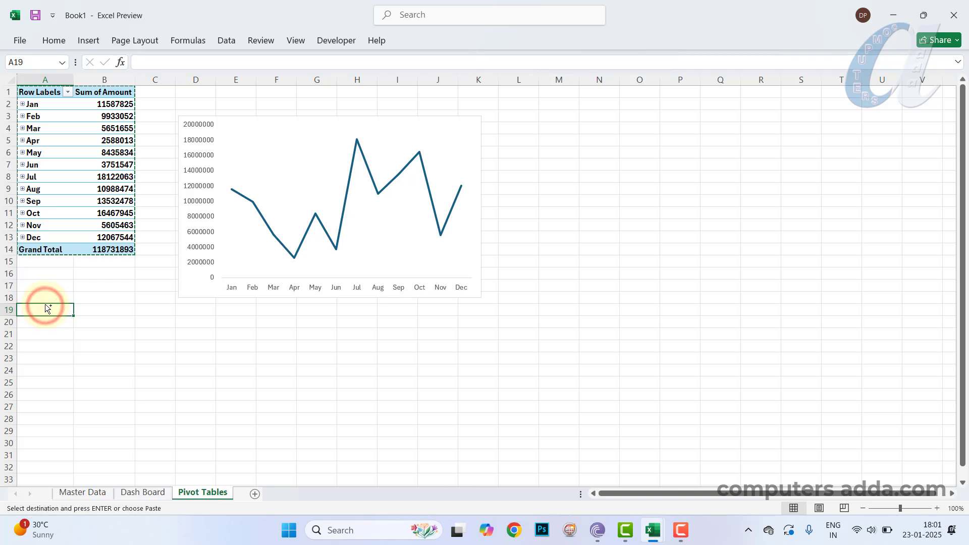
{"action": "key", "text": "ctrl+v"}
Move the line chart up to the first rows beside the monthly pivot table and shrink it slightly.
{"action": "left_click", "coordinate": [316, 121]}
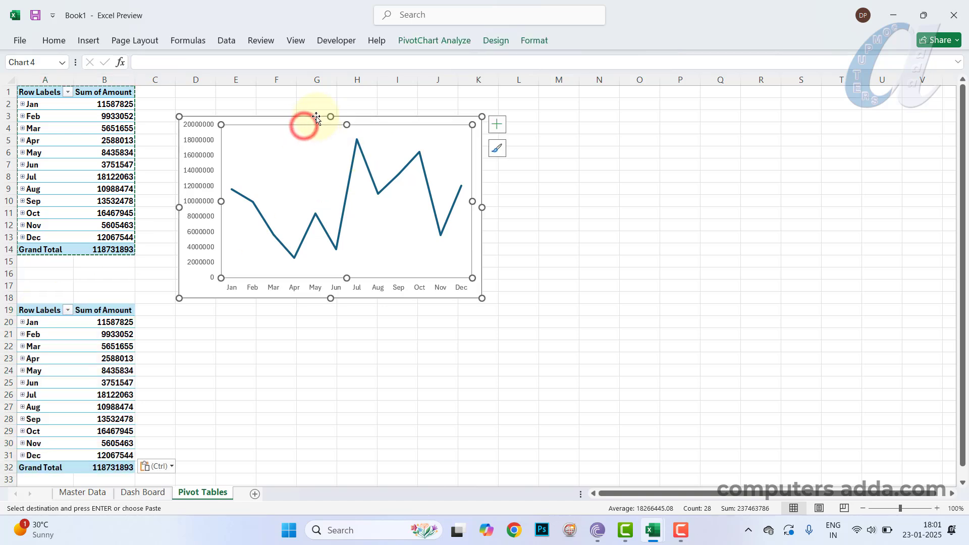
{"action": "left_click_drag", "start_coordinate": [317, 117], "coordinate": [318, 96]}
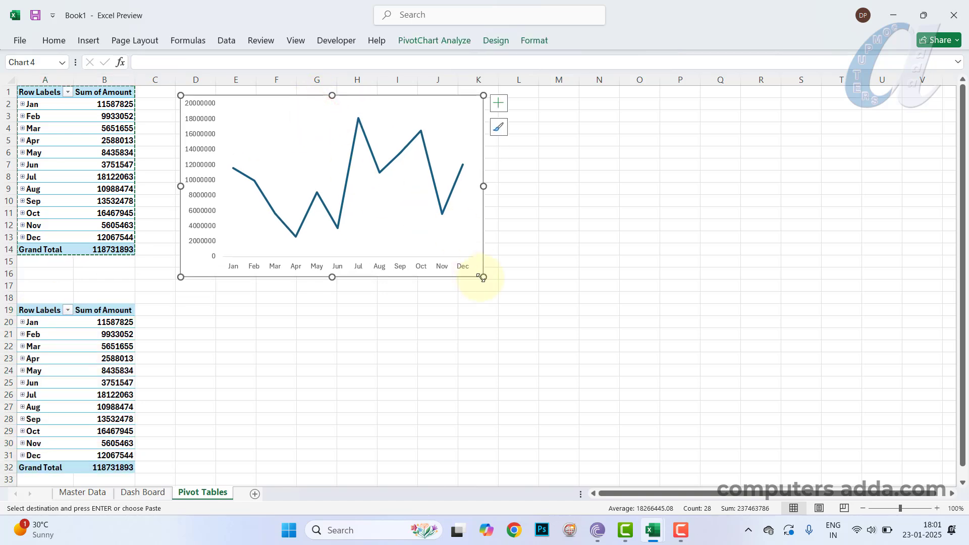
{"action": "left_click_drag", "start_coordinate": [482, 277], "coordinate": [475, 242]}
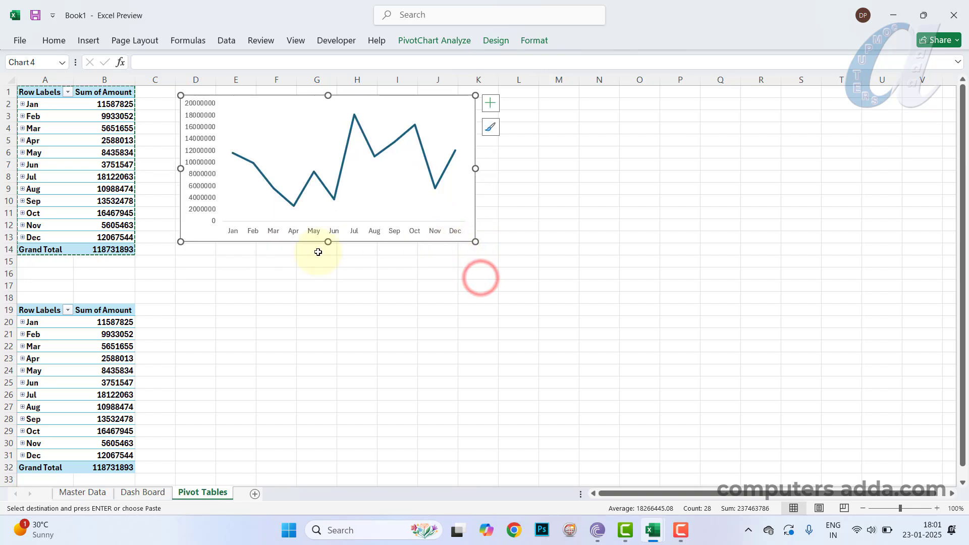
In the copied pivot table's fields, remove Date and Months (Date) and add Place to the Rows area.
{"action": "left_click", "coordinate": [70, 344]}
{"action": "left_click", "coordinate": [81, 345]}
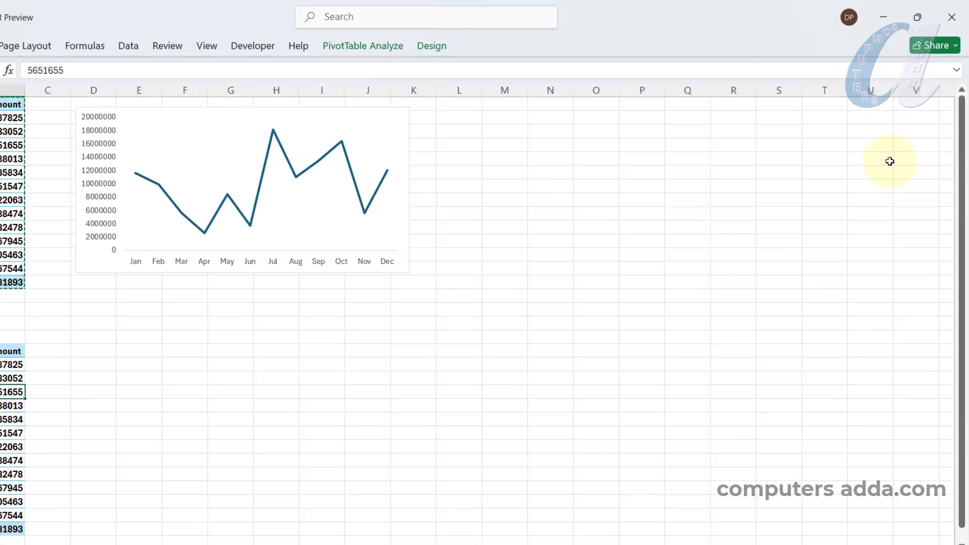
{"action": "left_click", "coordinate": [438, 40]}
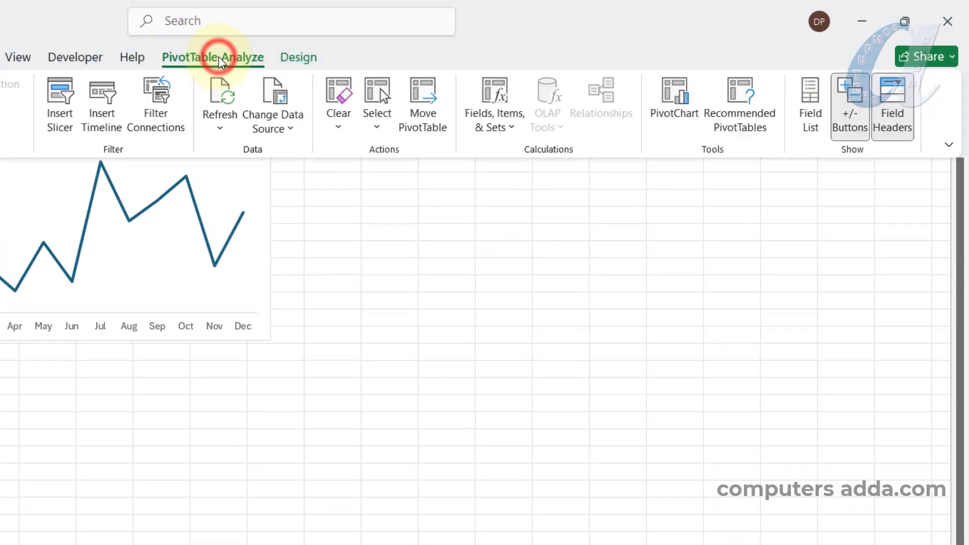
{"action": "left_click", "coordinate": [809, 102]}
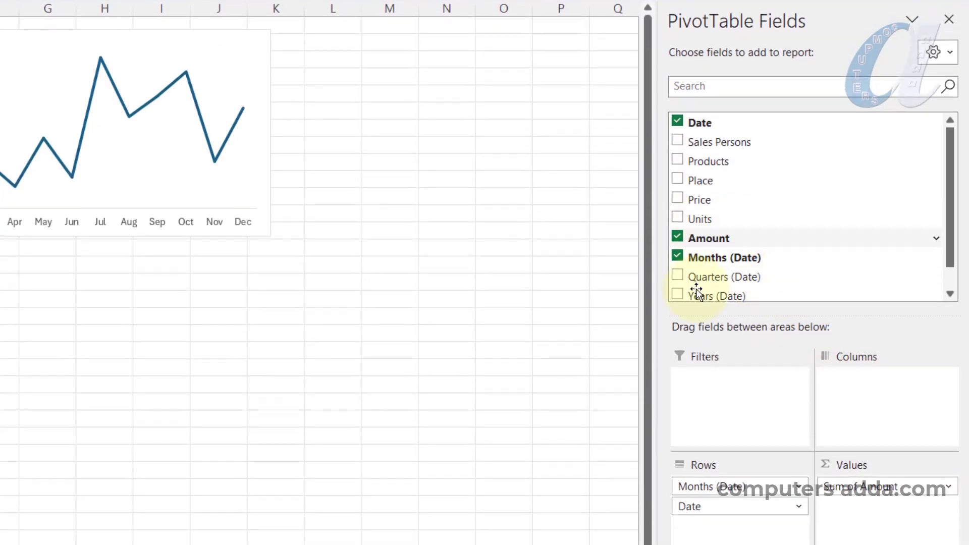
{"action": "left_click", "coordinate": [677, 122]}
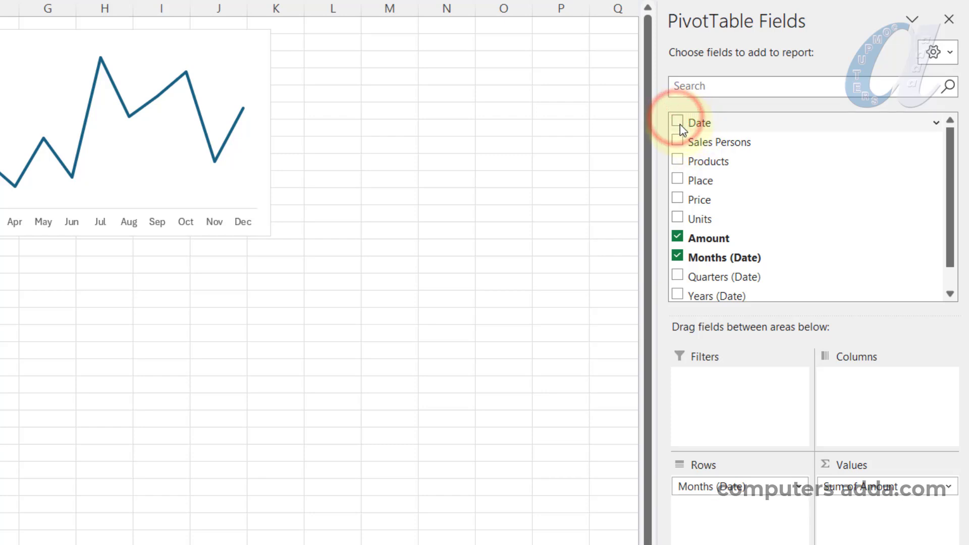
{"action": "left_click", "coordinate": [677, 257]}
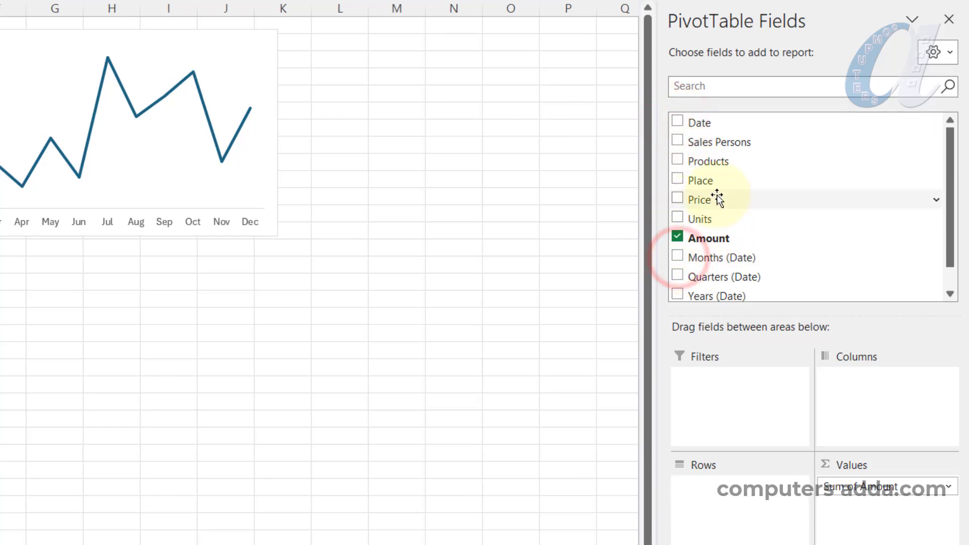
{"action": "left_click_drag", "start_coordinate": [680, 179], "coordinate": [713, 506]}
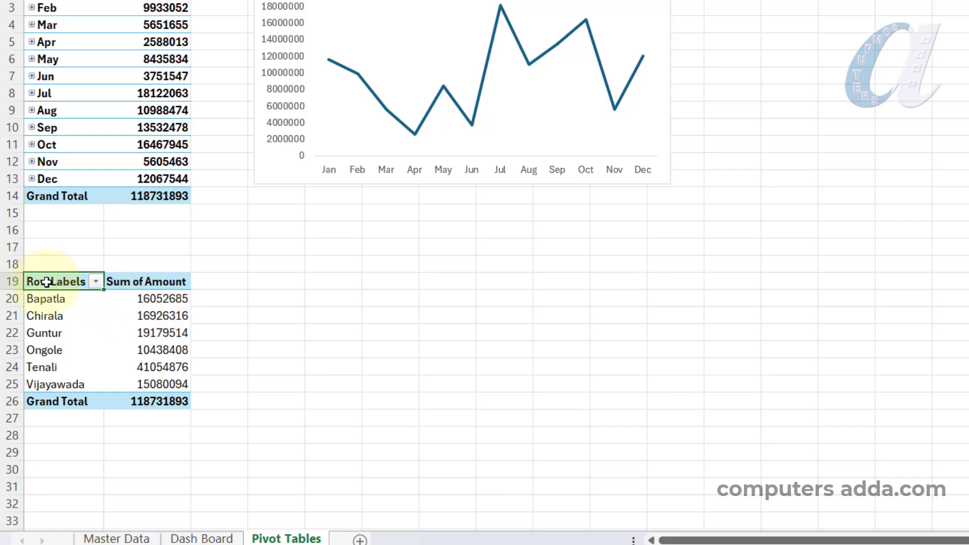
Insert a clustered column chart from the place pivot table in A19:B26 and position it below the line chart.
{"action": "left_click", "coordinate": [101, 327]}
{"action": "left_click_drag", "start_coordinate": [61, 283], "coordinate": [156, 411]}
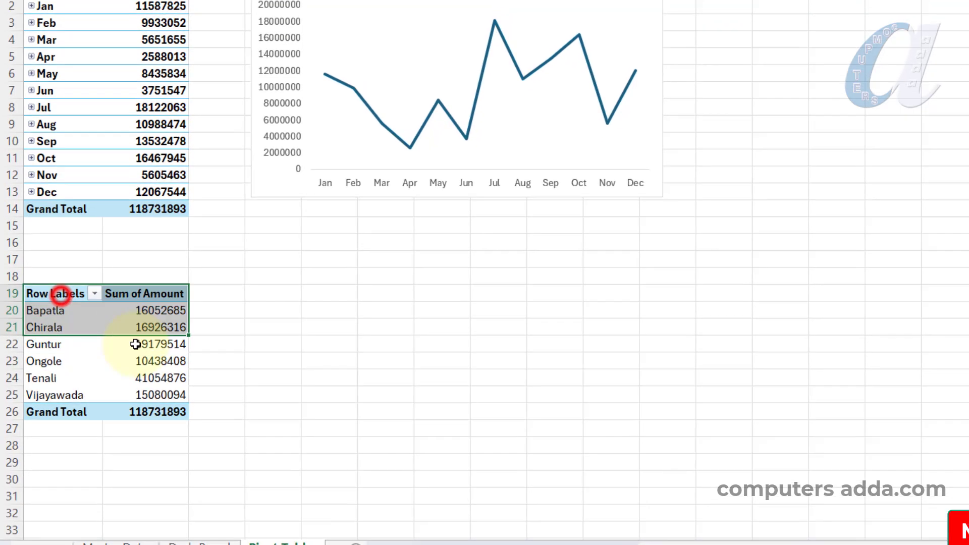
{"action": "left_click_drag", "start_coordinate": [141, 493], "coordinate": [141, 486]}
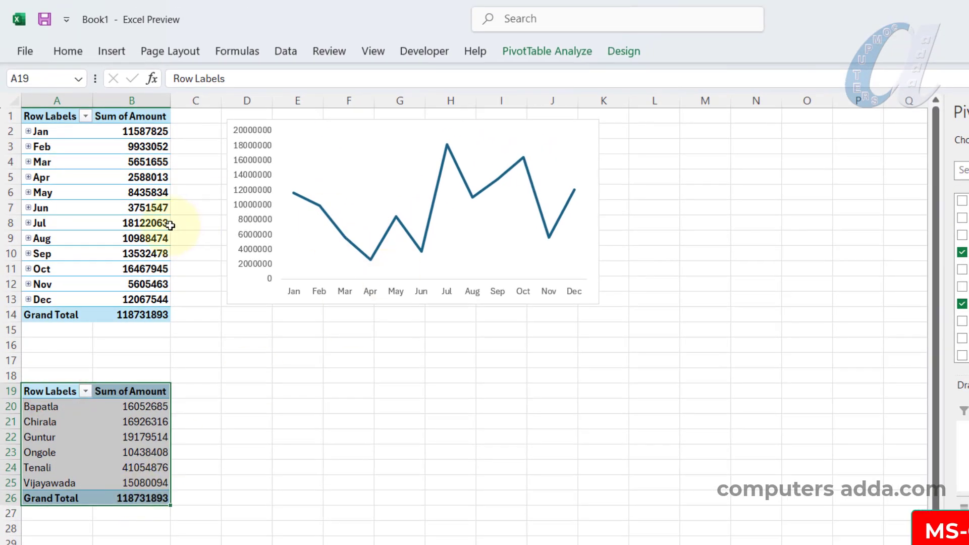
{"action": "left_click", "coordinate": [110, 50]}
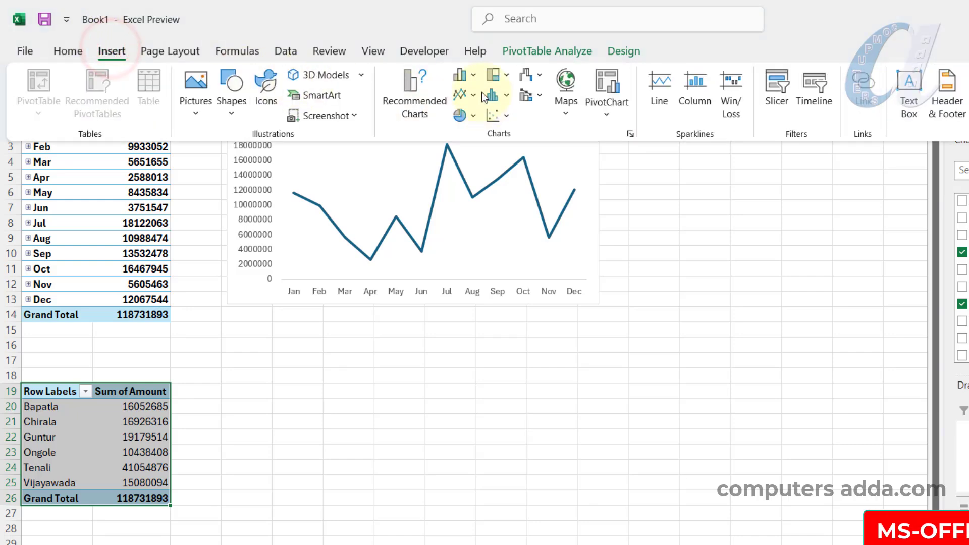
{"action": "left_click", "coordinate": [472, 77]}
{"action": "left_click", "coordinate": [473, 132]}
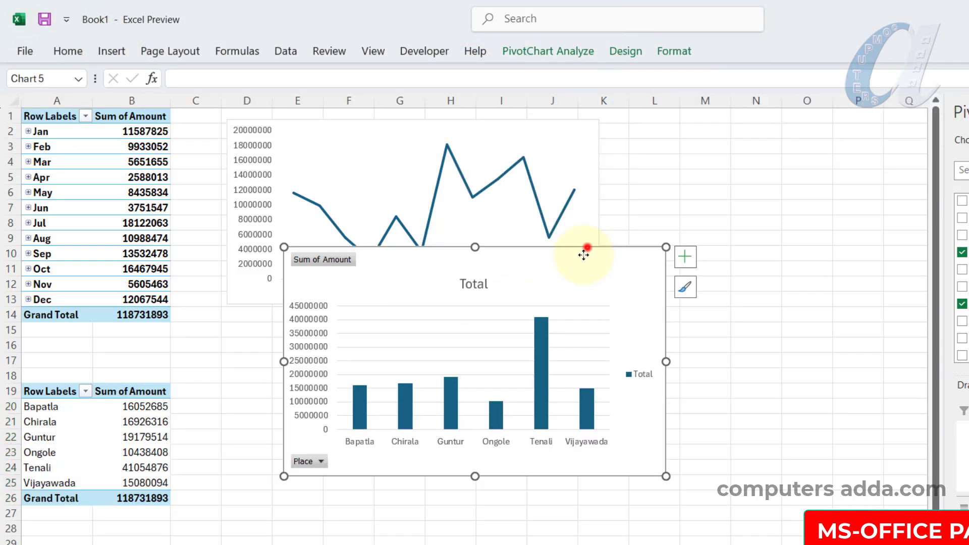
{"action": "left_click_drag", "start_coordinate": [583, 250], "coordinate": [521, 328]}
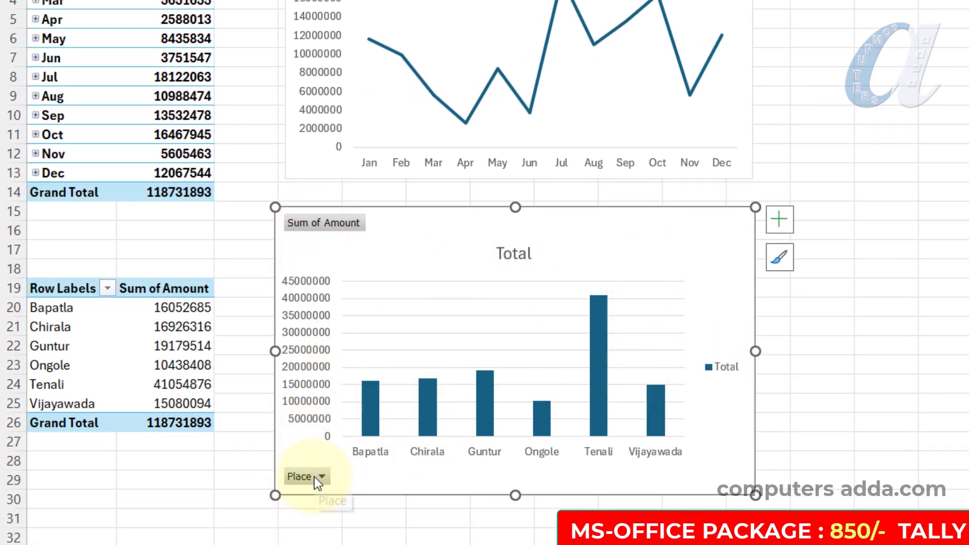
Delete the "Total" title and the legend from the new column chart.
{"action": "left_click", "coordinate": [521, 256]}
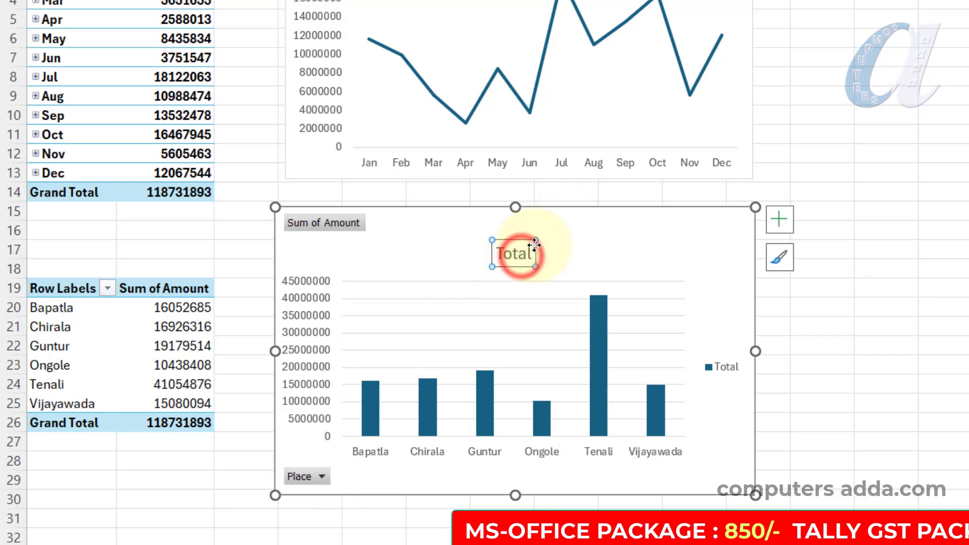
{"action": "key", "text": "Delete"}
{"action": "left_click", "coordinate": [724, 351]}
{"action": "key", "text": "Delete"}
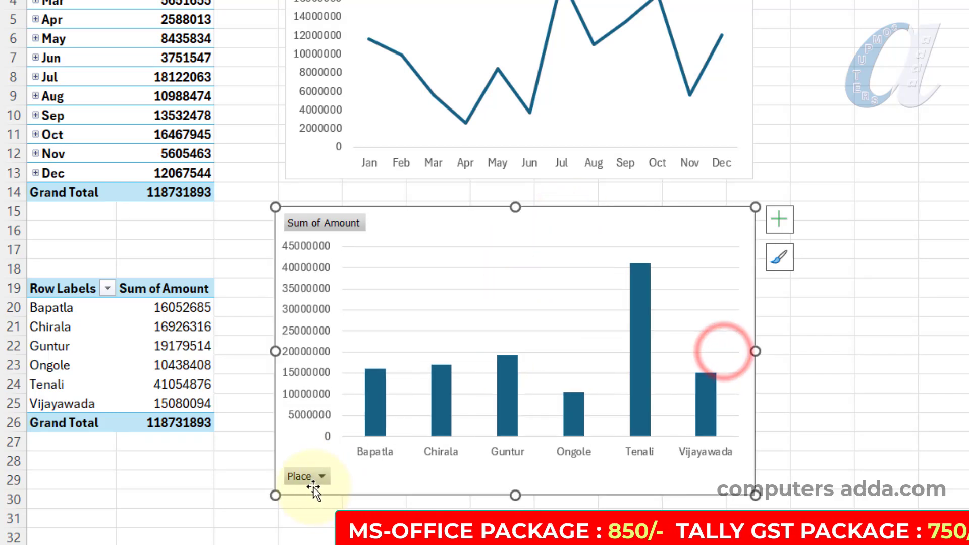
Hide all field buttons on the place column chart and delete its gridlines and vertical axis.
{"action": "right_click", "coordinate": [310, 478]}
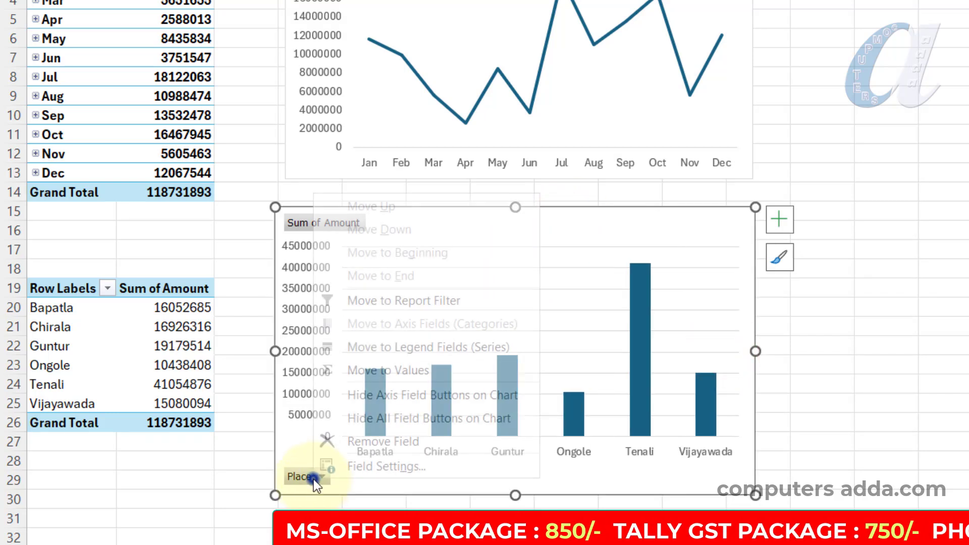
{"action": "left_click", "coordinate": [363, 417]}
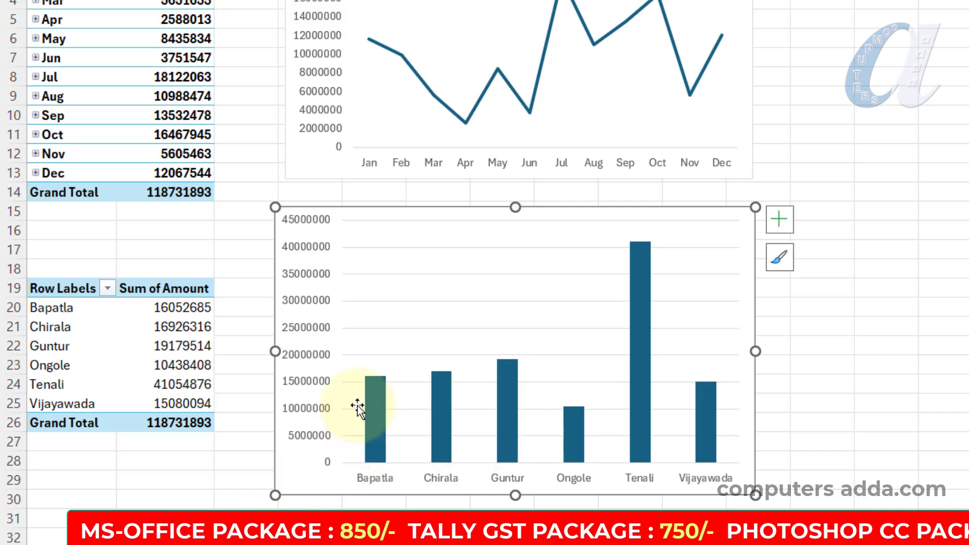
{"action": "left_click", "coordinate": [542, 248]}
{"action": "key", "text": "Delete"}
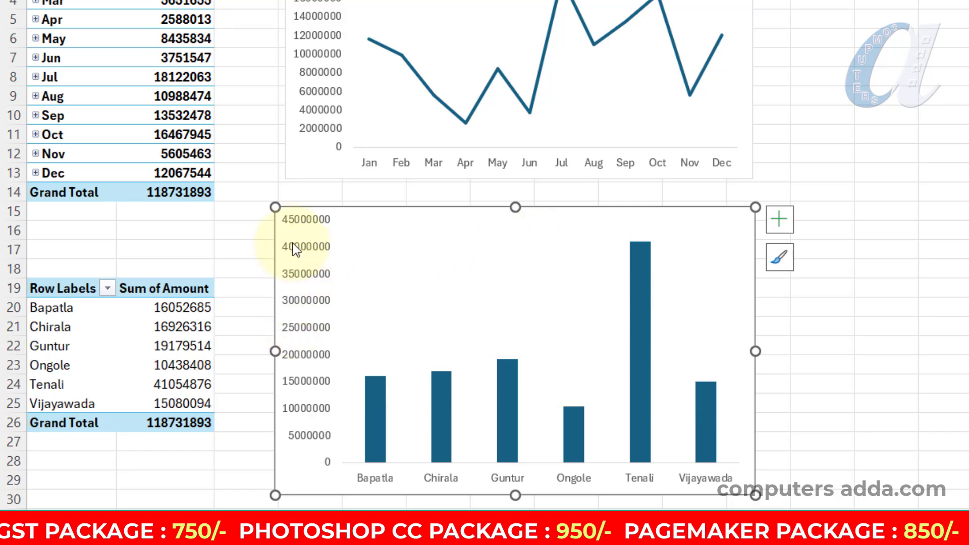
{"action": "left_click", "coordinate": [303, 273]}
{"action": "key", "text": "Delete"}
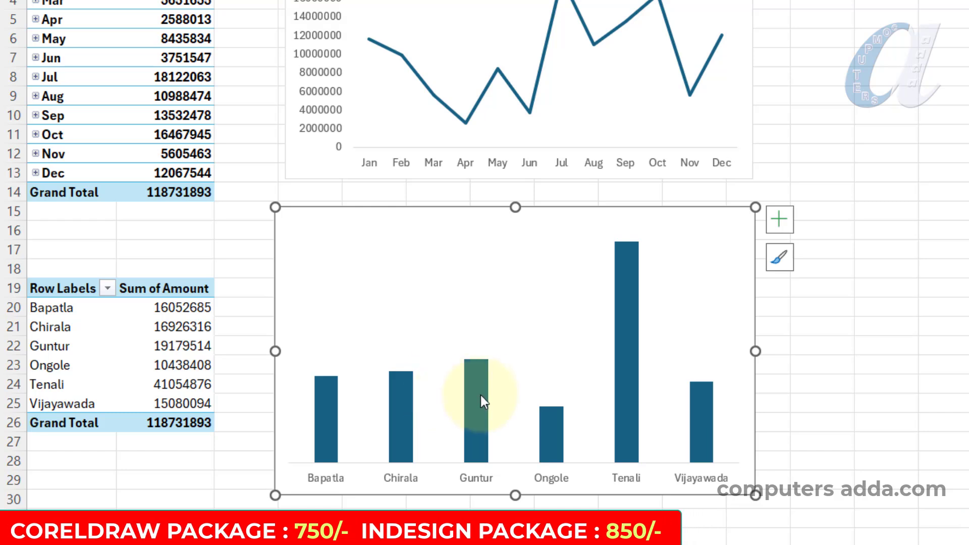
Add data labels to the columns of the place chart.
{"action": "mouse_move", "coordinate": [478, 386]}
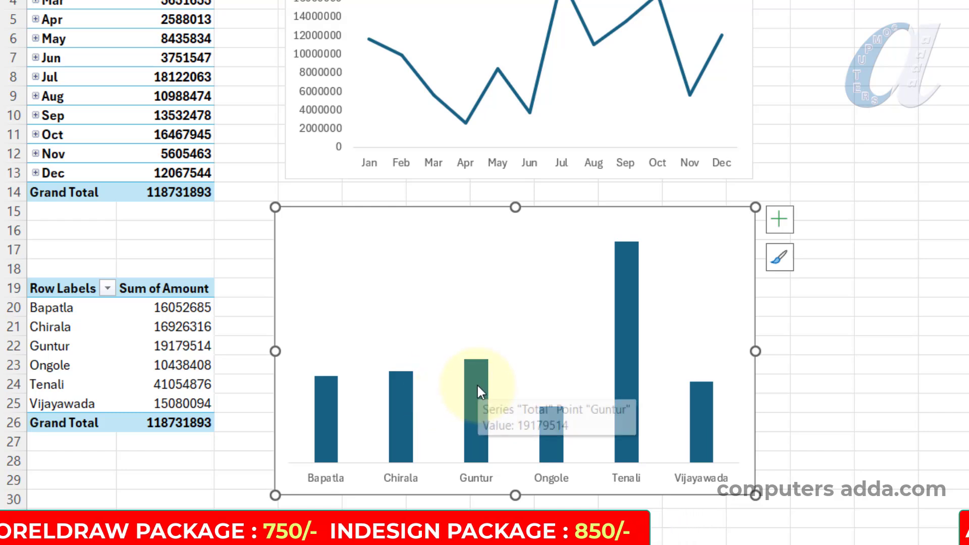
{"action": "right_click", "coordinate": [619, 320]}
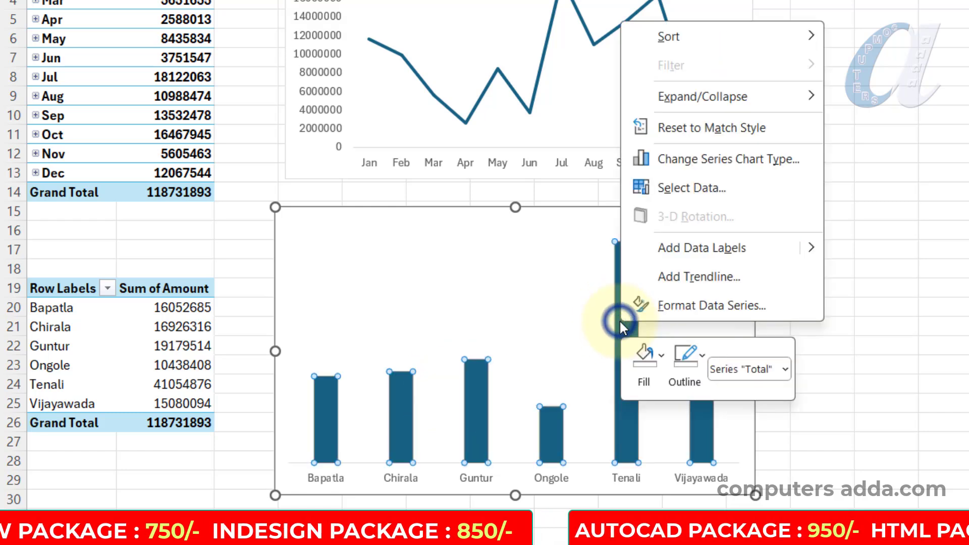
{"action": "left_click", "coordinate": [690, 247]}
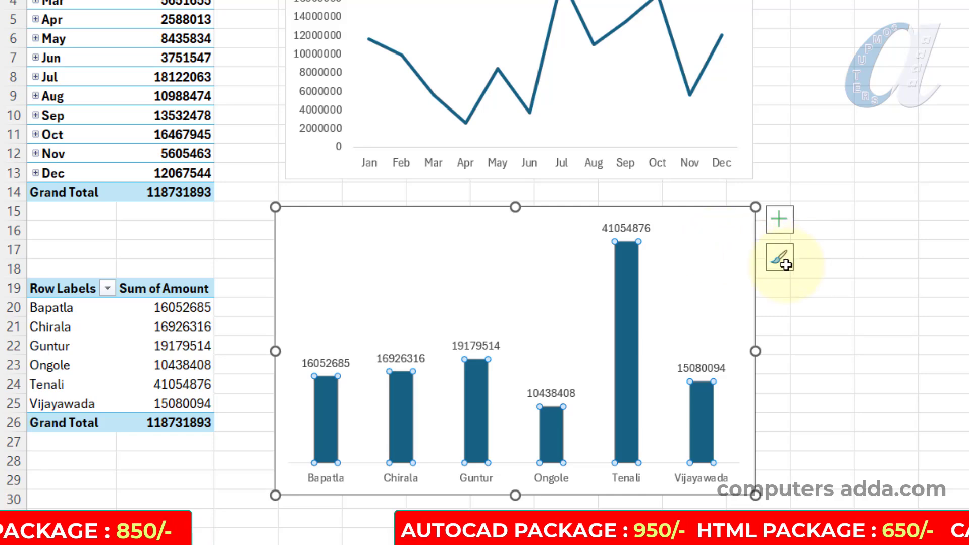
Format the place amounts in B20:B25 with the comma style and no decimal places.
{"action": "left_click", "coordinate": [166, 310]}
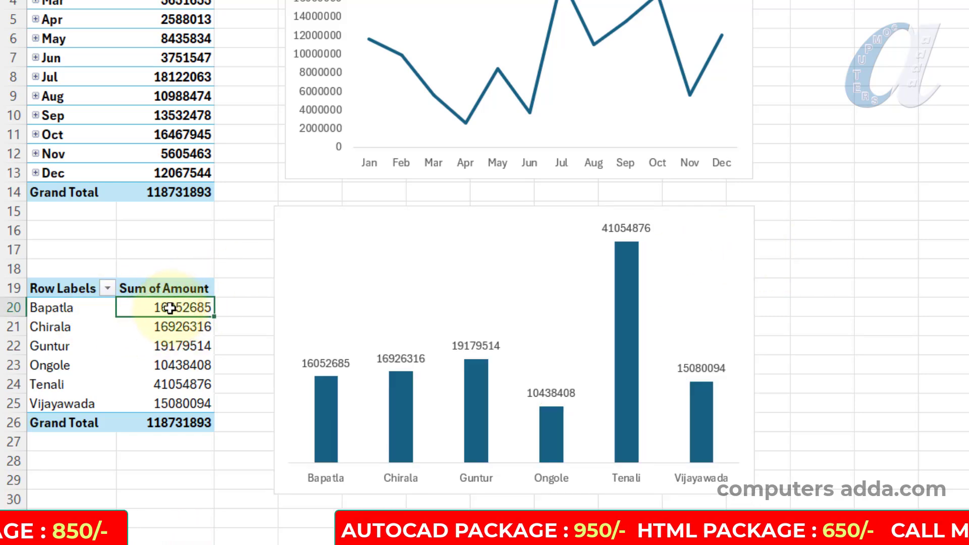
{"action": "left_click_drag", "start_coordinate": [167, 307], "coordinate": [160, 402]}
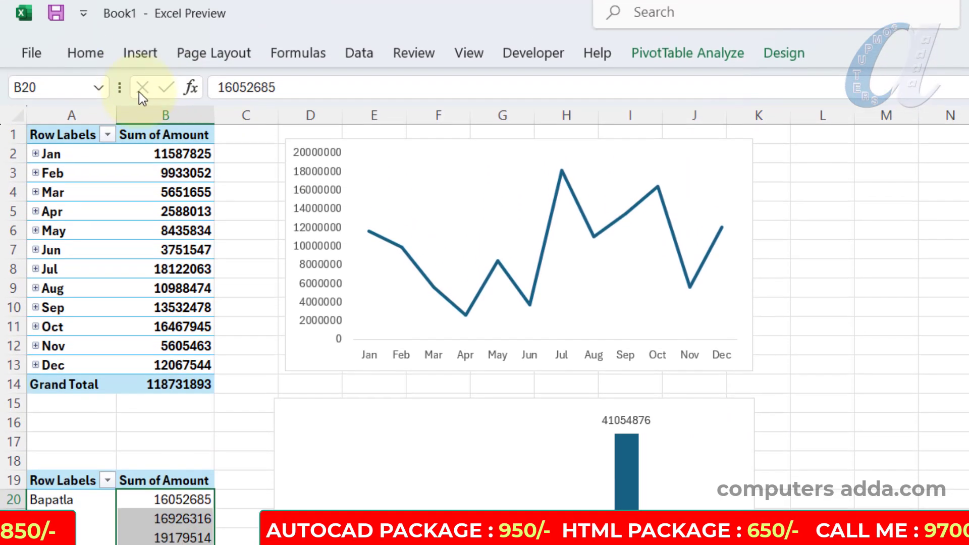
{"action": "left_click", "coordinate": [84, 63]}
{"action": "left_click", "coordinate": [625, 134]}
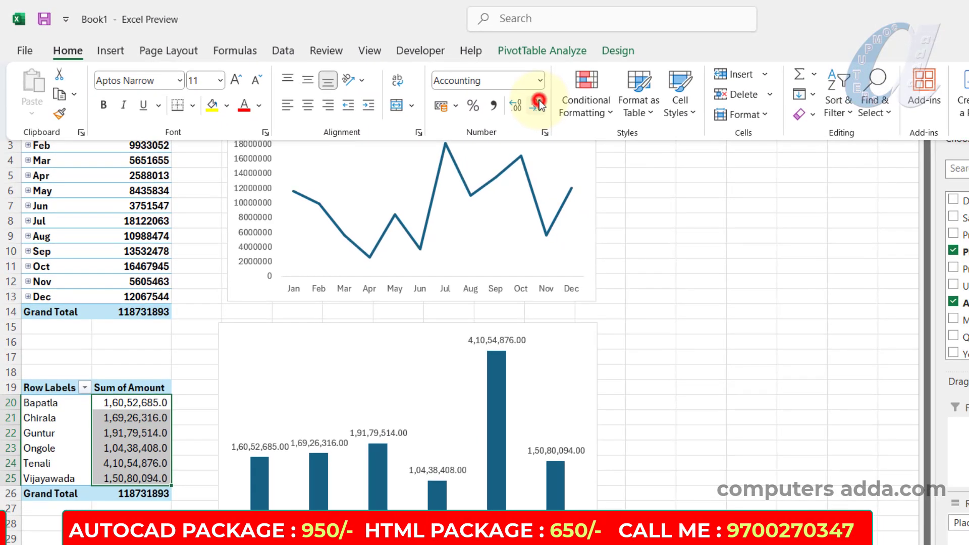
{"action": "left_click", "coordinate": [679, 134]}
{"action": "left_click", "coordinate": [538, 104]}
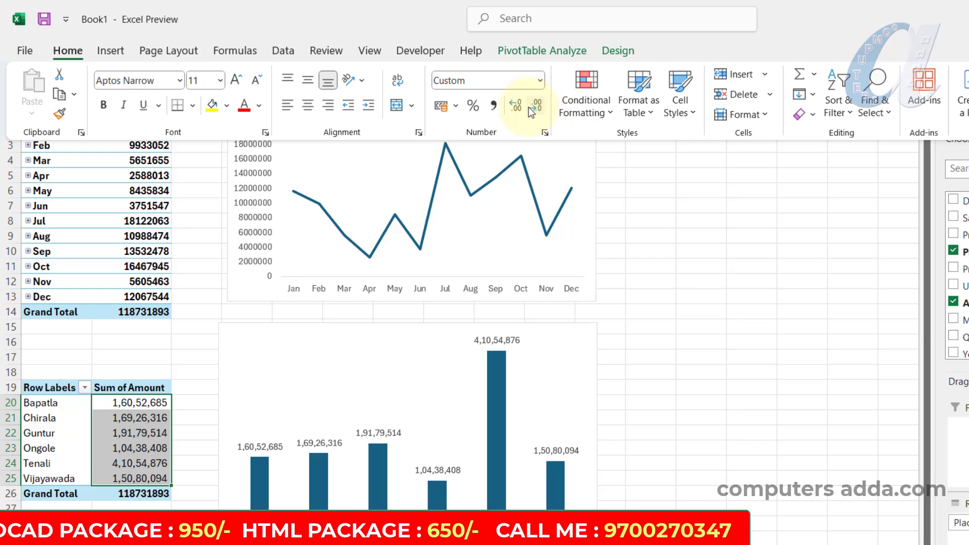
{"action": "left_click", "coordinate": [692, 353]}
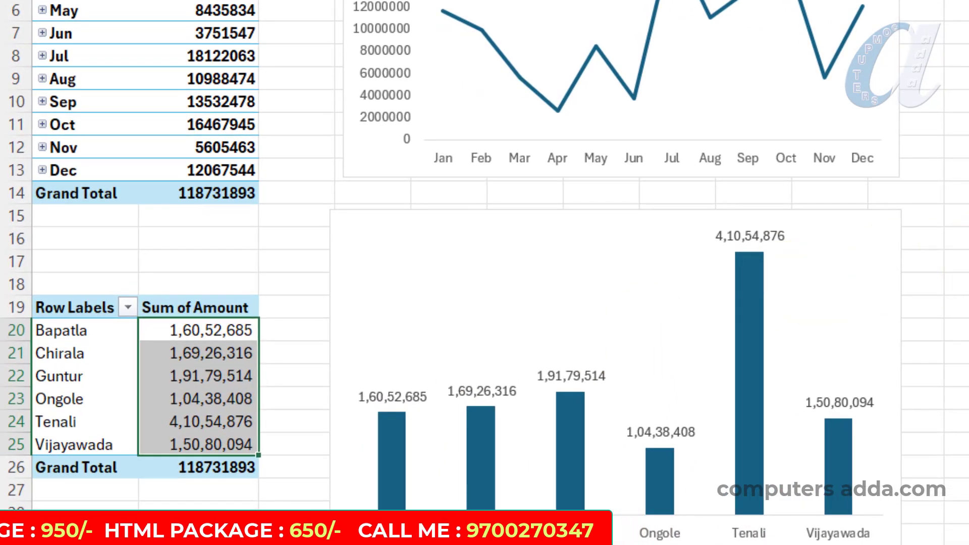
{"action": "left_click", "coordinate": [966, 261]}
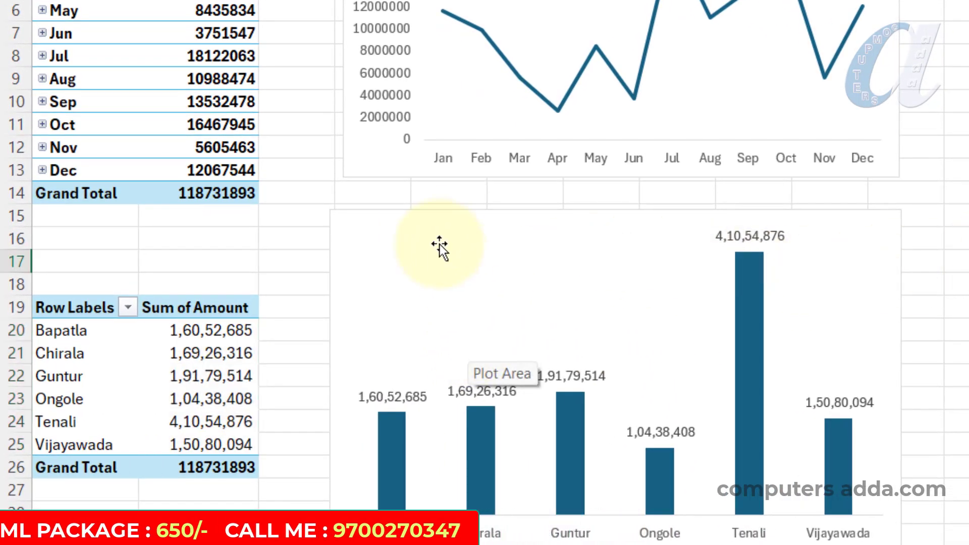
Copy the place column chart onto the Dash Board sheet and close the PivotChart Fields pane.
{"action": "left_click", "coordinate": [422, 210]}
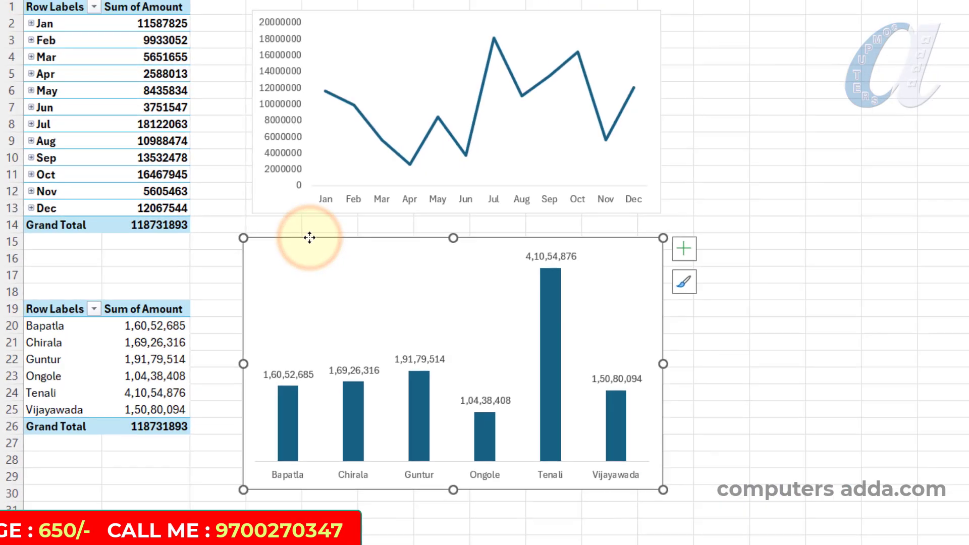
{"action": "left_click", "coordinate": [142, 492]}
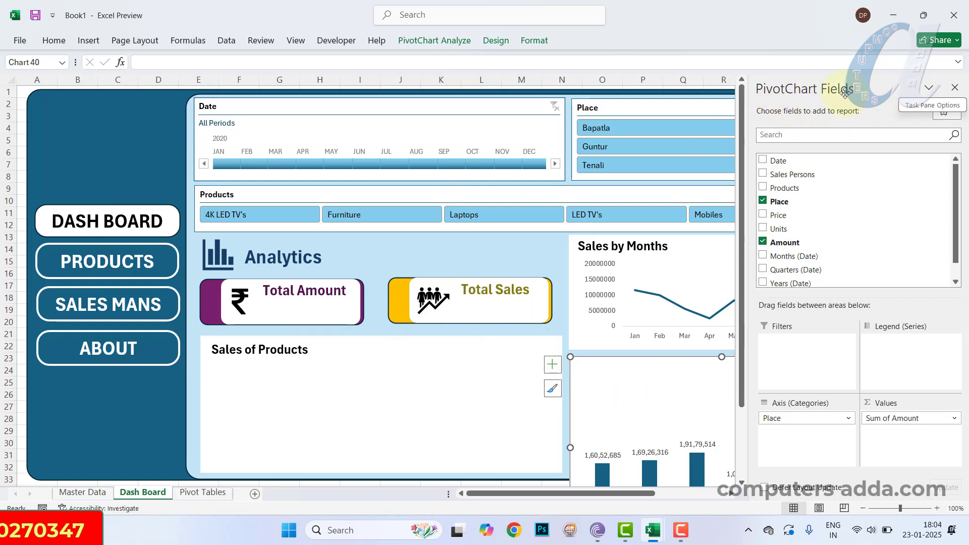
{"action": "left_click", "coordinate": [953, 88]}
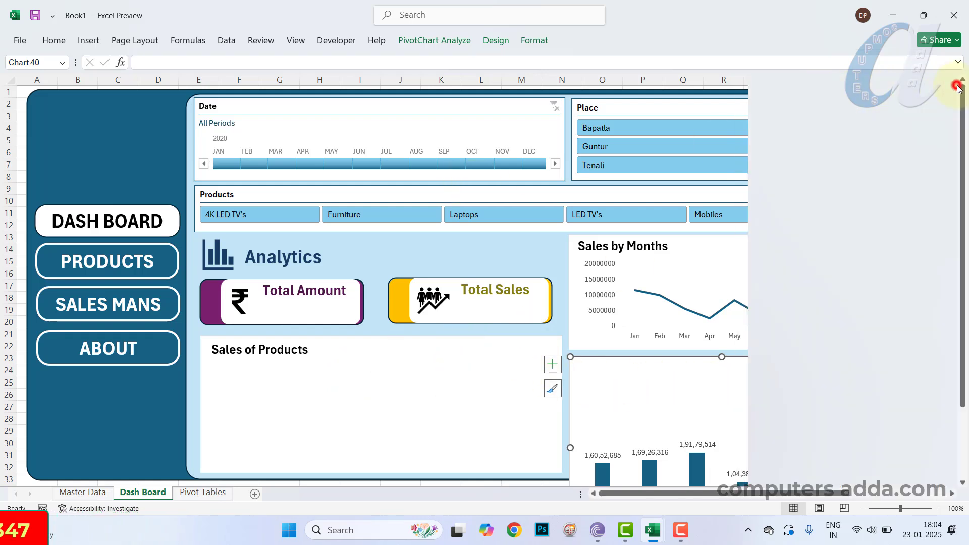
Shrink the pasted column chart and fit it inside the Sales by Places panel, below the heading.
{"action": "left_click", "coordinate": [591, 364]}
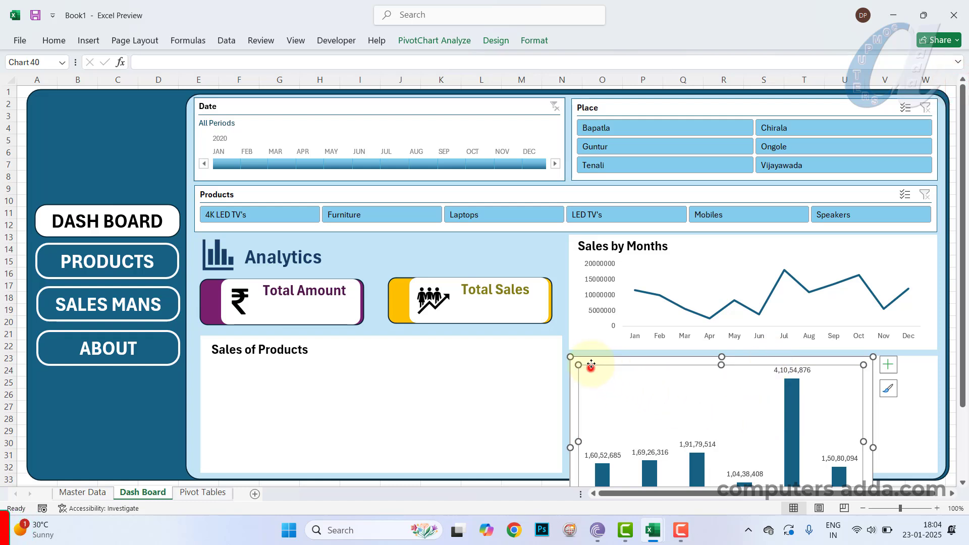
{"action": "left_click_drag", "start_coordinate": [591, 330], "coordinate": [592, 329]}
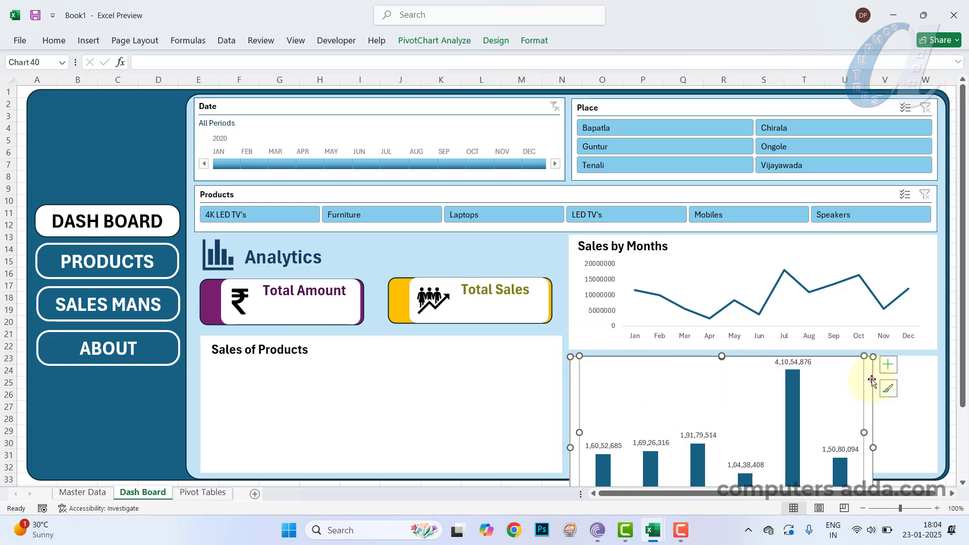
{"action": "left_click_drag", "start_coordinate": [872, 379], "coordinate": [883, 299]}
{"action": "left_click_drag", "start_coordinate": [581, 273], "coordinate": [588, 353]}
{"action": "left_click", "coordinate": [664, 358]}
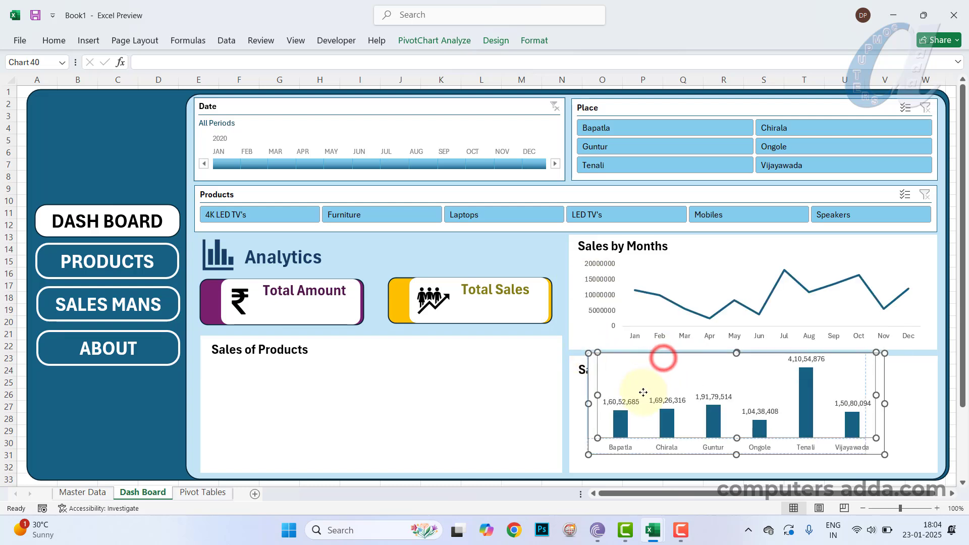
{"action": "left_click_drag", "start_coordinate": [642, 392], "coordinate": [642, 391]}
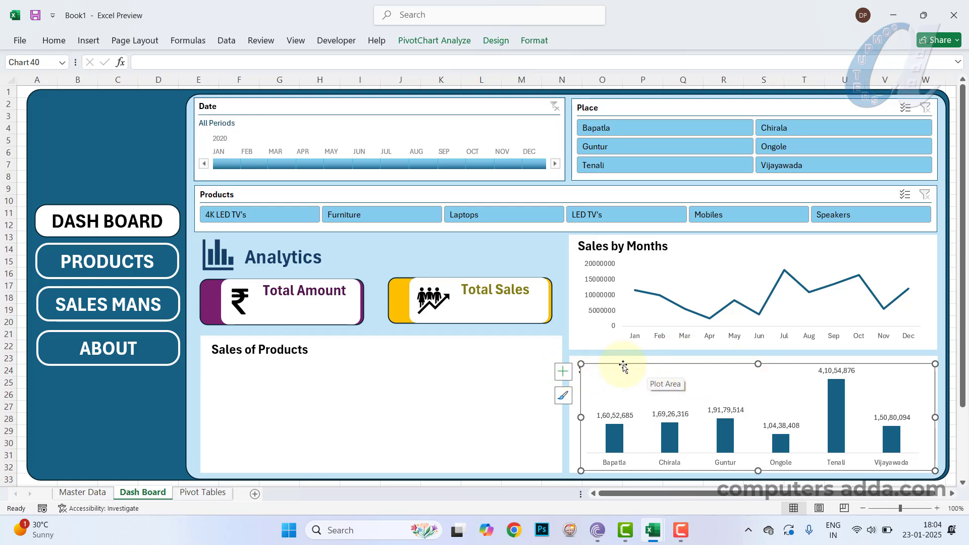
{"action": "left_click_drag", "start_coordinate": [757, 363], "coordinate": [755, 365]}
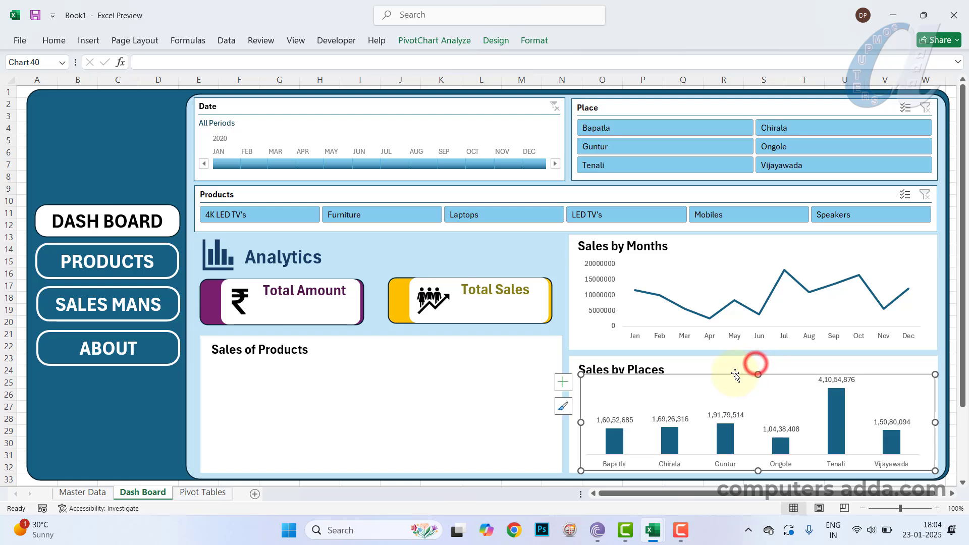
Bring the "Sales by Places" heading to the front of the column chart.
{"action": "left_click", "coordinate": [642, 364]}
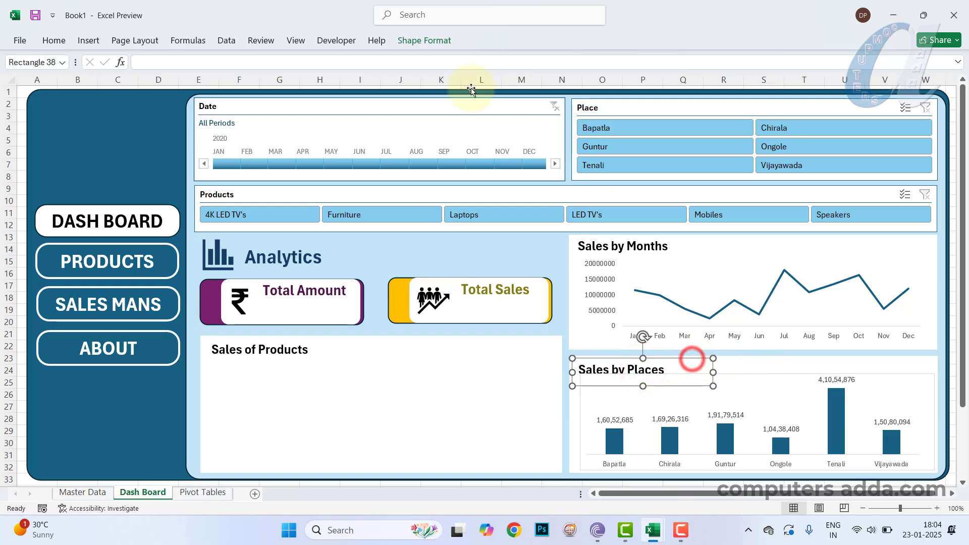
{"action": "left_click", "coordinate": [423, 41]}
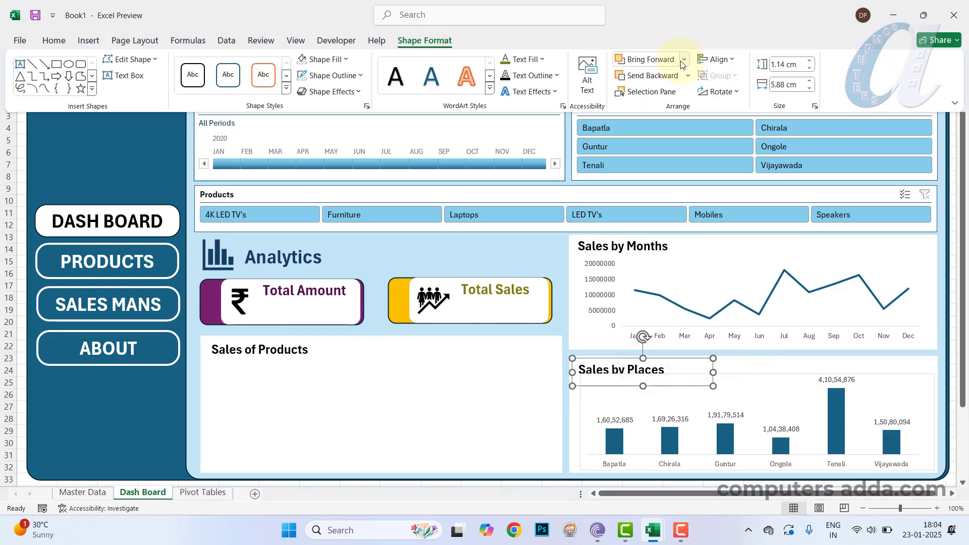
{"action": "left_click", "coordinate": [683, 61]}
{"action": "left_click", "coordinate": [659, 94]}
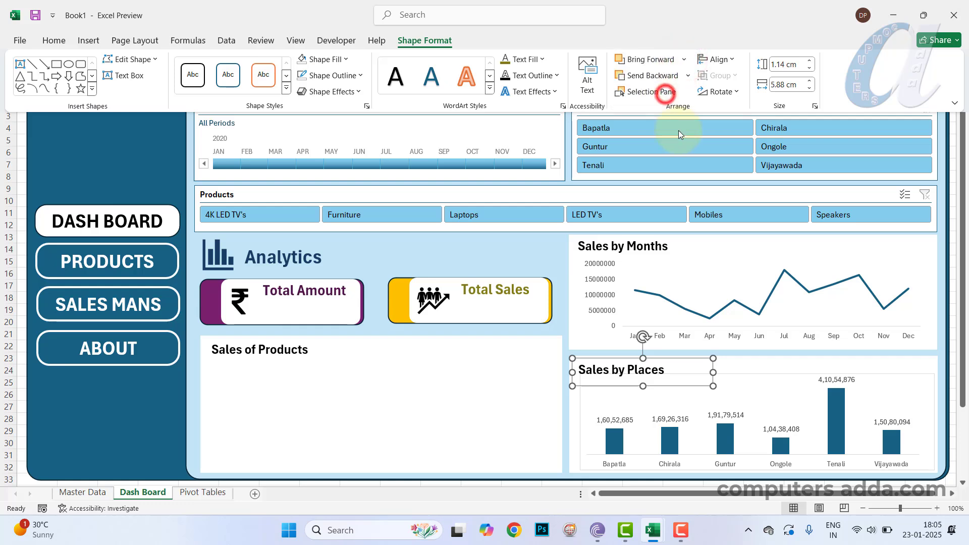
Extend the column chart's upper edge slightly upward within the Sales by Places panel.
{"action": "left_click", "coordinate": [776, 390]}
{"action": "left_click", "coordinate": [779, 375]}
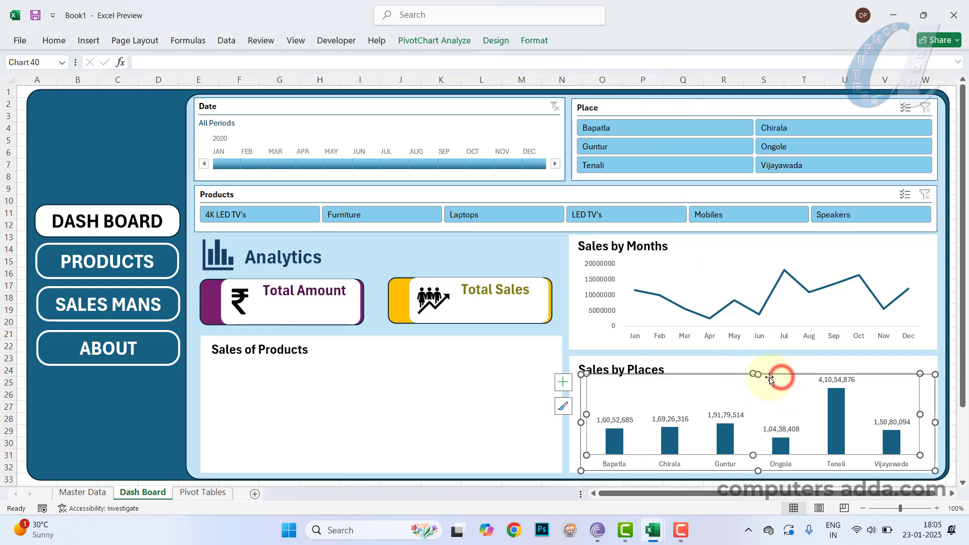
{"action": "left_click", "coordinate": [930, 376]}
{"action": "left_click", "coordinate": [927, 384]}
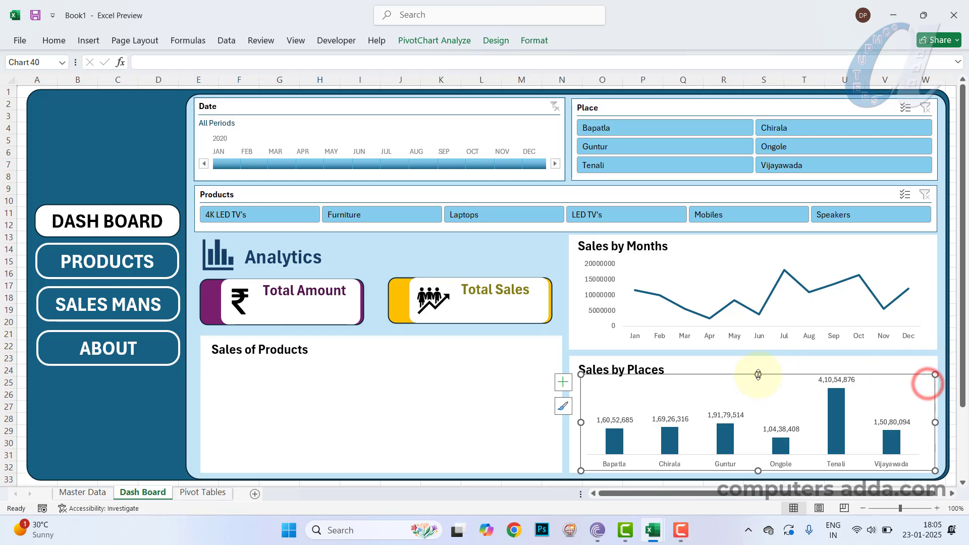
{"action": "left_click_drag", "start_coordinate": [758, 374], "coordinate": [758, 369]}
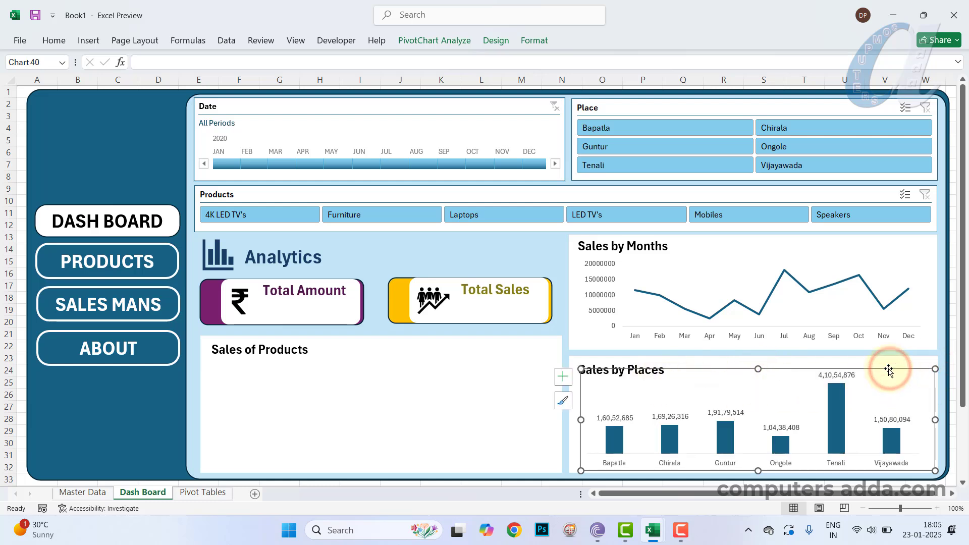
Remove the outline from the column chart in the Sales by Places panel and deselect it.
{"action": "left_click", "coordinate": [505, 375]}
{"action": "left_click", "coordinate": [911, 369]}
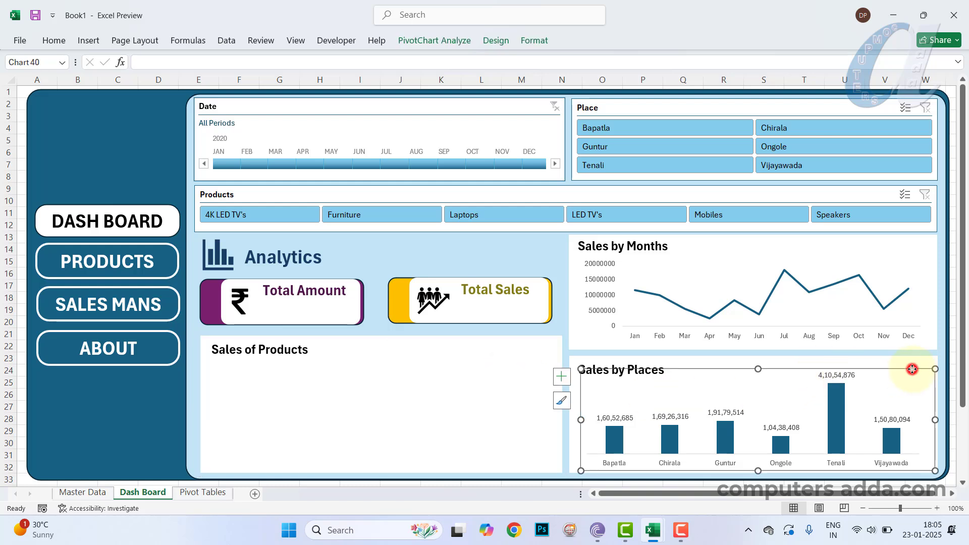
{"action": "left_click", "coordinate": [534, 41]}
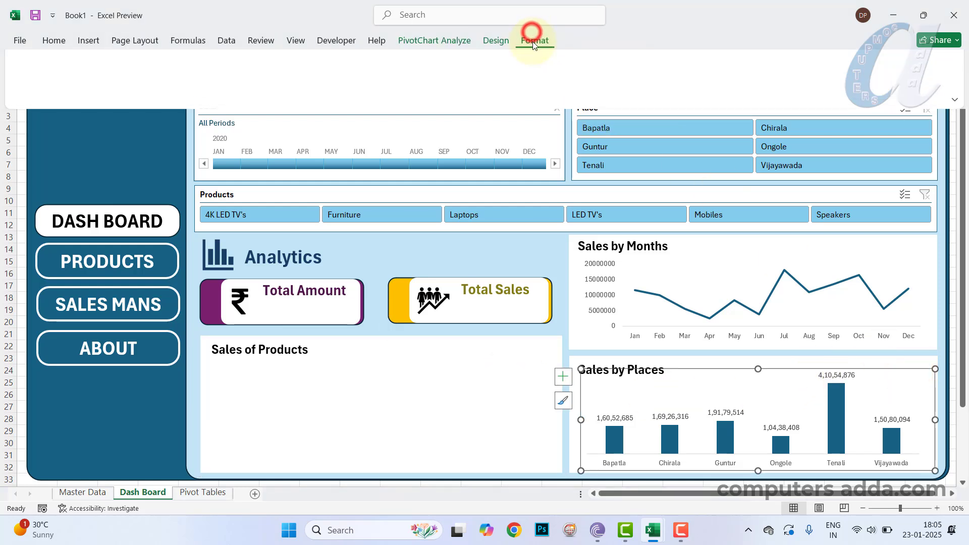
{"action": "left_click", "coordinate": [497, 75]}
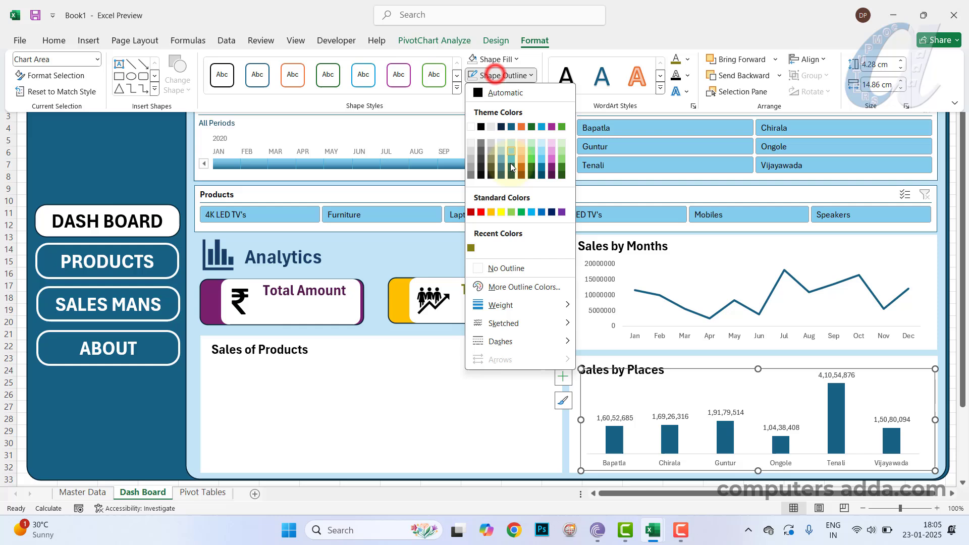
{"action": "left_click", "coordinate": [488, 267]}
{"action": "left_click", "coordinate": [451, 414]}
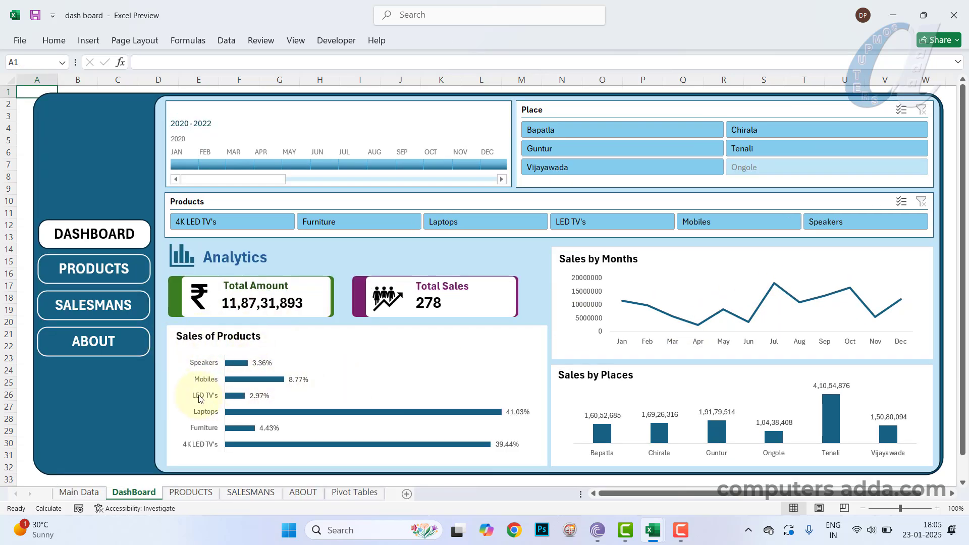
Return to Book1 and copy the places pivot table on the Pivot Tables sheet to cell A33.
{"action": "left_click", "coordinate": [894, 18]}
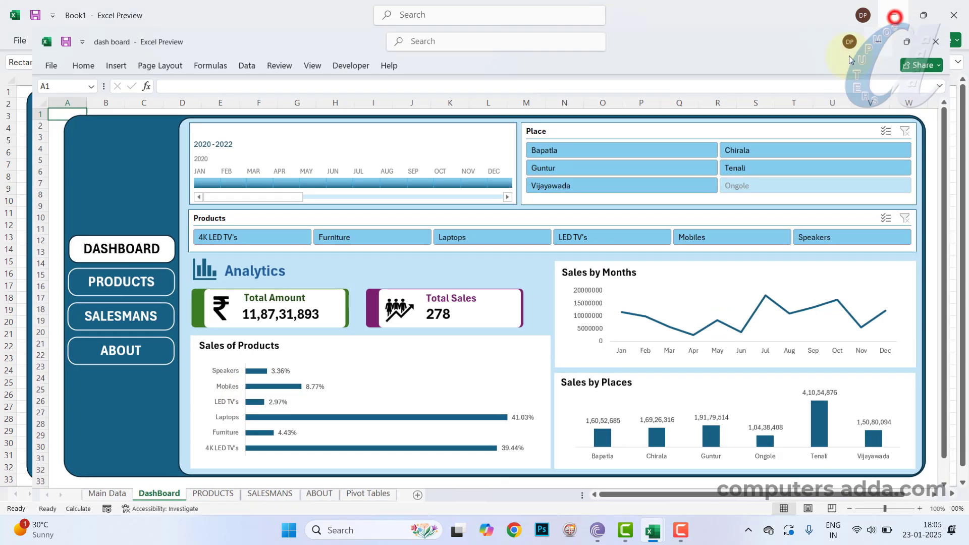
{"action": "left_click", "coordinate": [202, 493]}
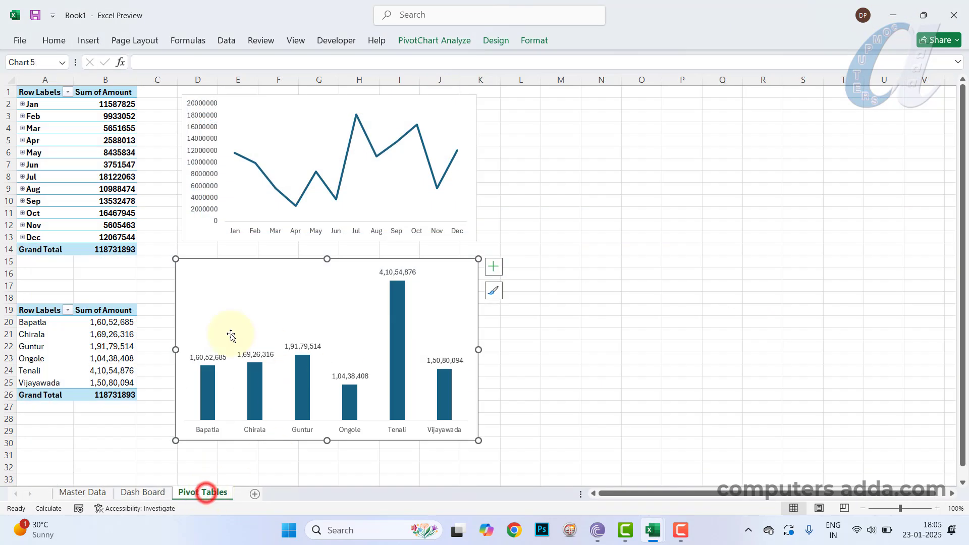
{"action": "scroll", "coordinate": [89, 277], "scroll_direction": "down", "scroll_amount": 1}
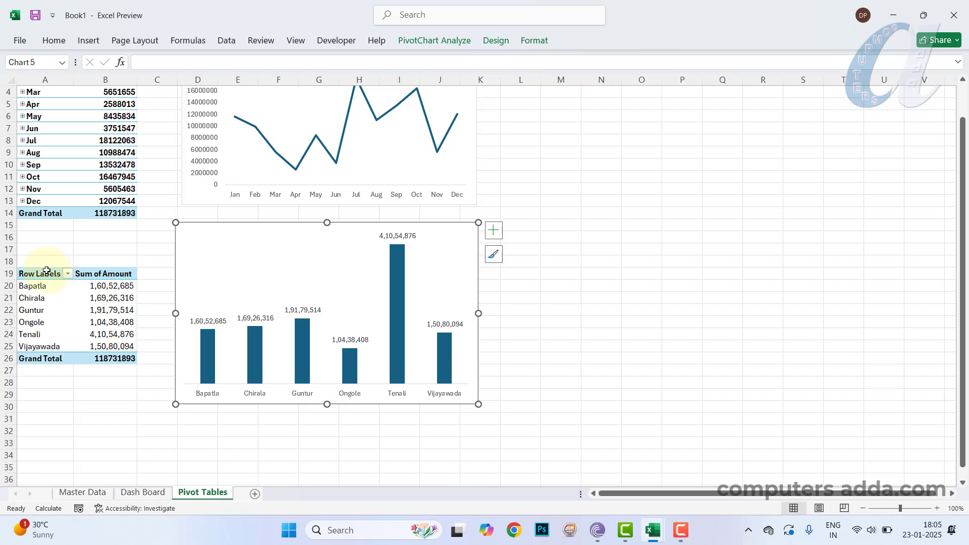
{"action": "left_click_drag", "start_coordinate": [47, 271], "coordinate": [143, 357]}
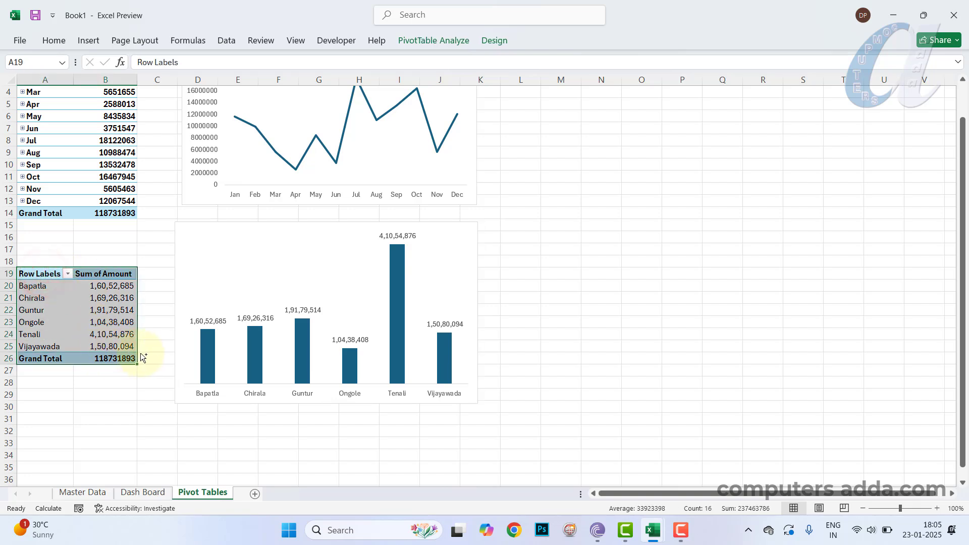
{"action": "key", "text": "ctrl+c"}
{"action": "left_click", "coordinate": [48, 438]}
{"action": "key", "text": "ctrl+v"}
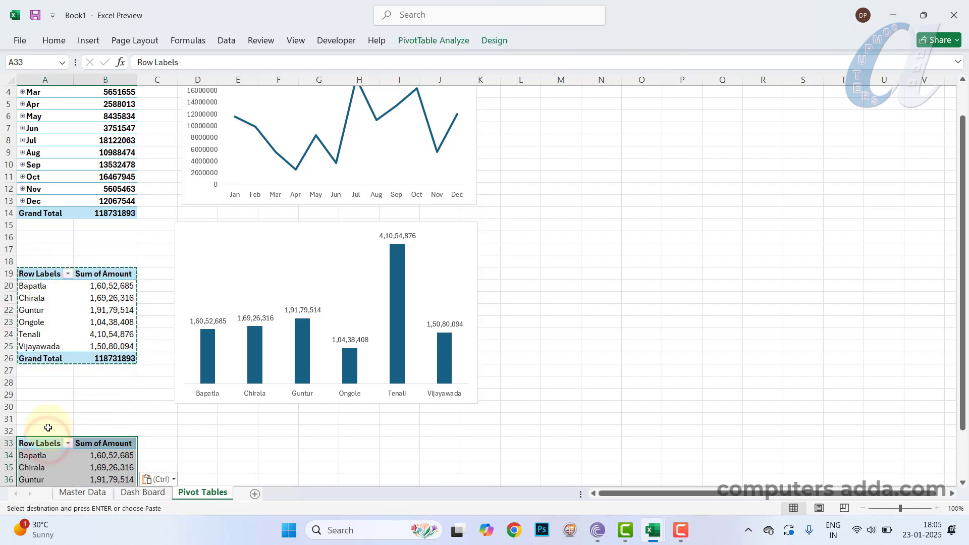
{"action": "scroll", "coordinate": [165, 371], "scroll_direction": "down", "scroll_amount": 2}
{"action": "scroll", "coordinate": [103, 357], "scroll_direction": "down", "scroll_amount": 1}
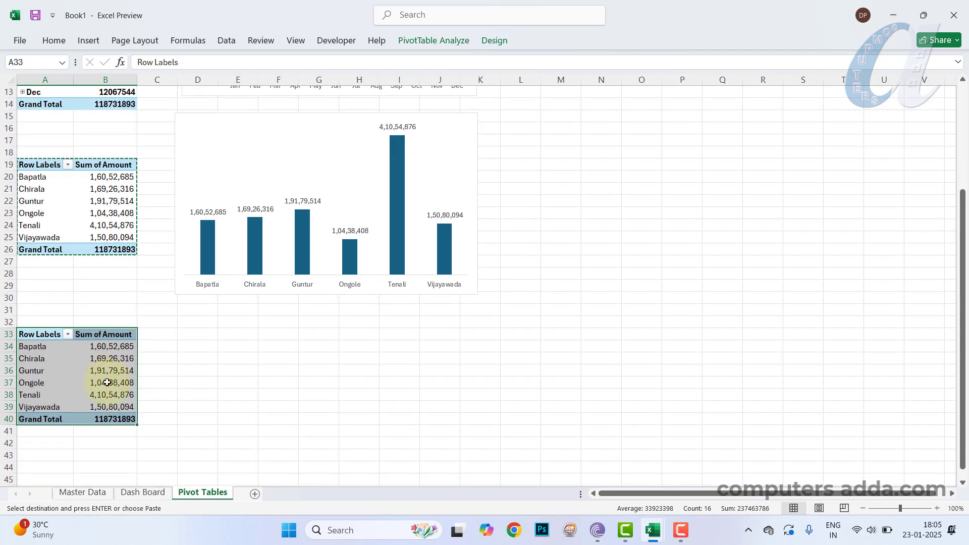
Replace the Place row field with Products in the copied pivot table.
{"action": "left_click", "coordinate": [101, 358]}
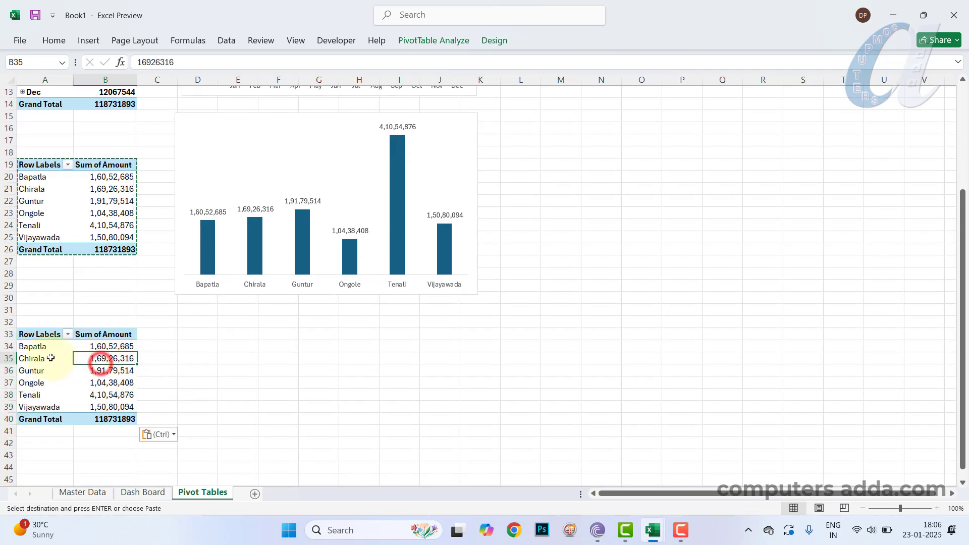
{"action": "left_click", "coordinate": [423, 39]}
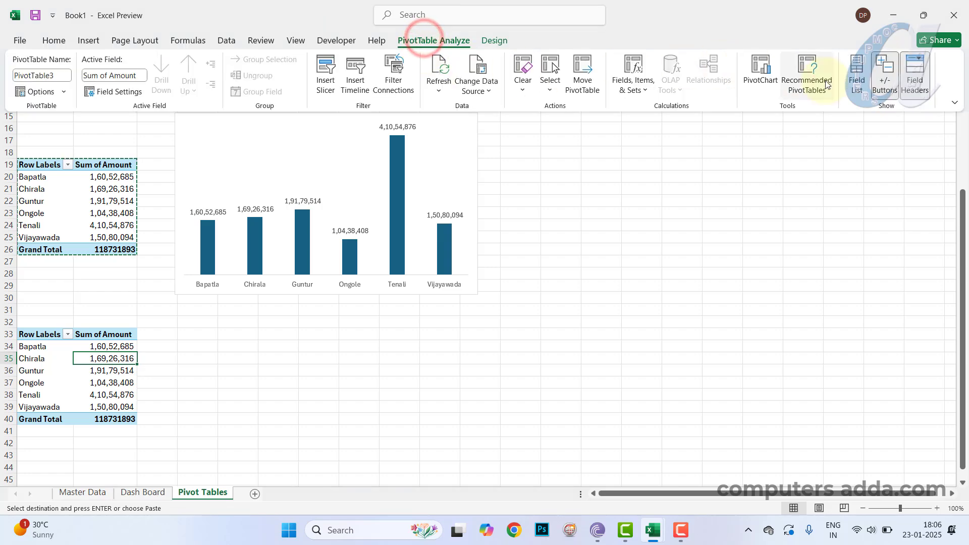
{"action": "left_click", "coordinate": [856, 67]}
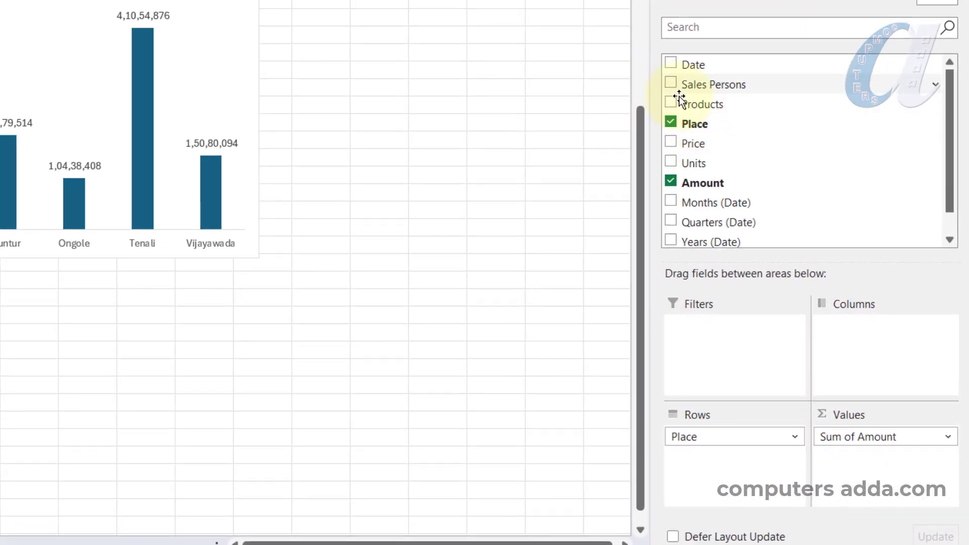
{"action": "left_click", "coordinate": [670, 122]}
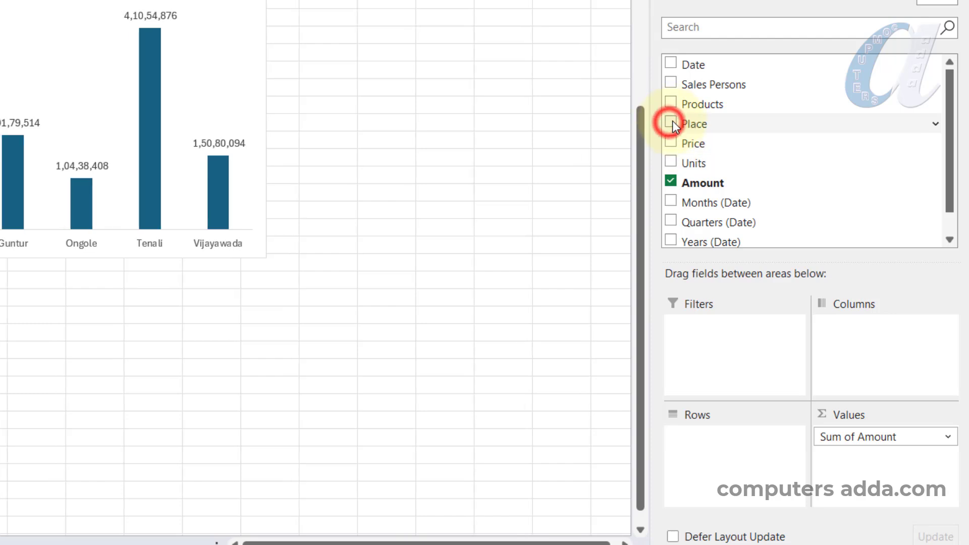
{"action": "left_click_drag", "start_coordinate": [673, 104], "coordinate": [679, 434]}
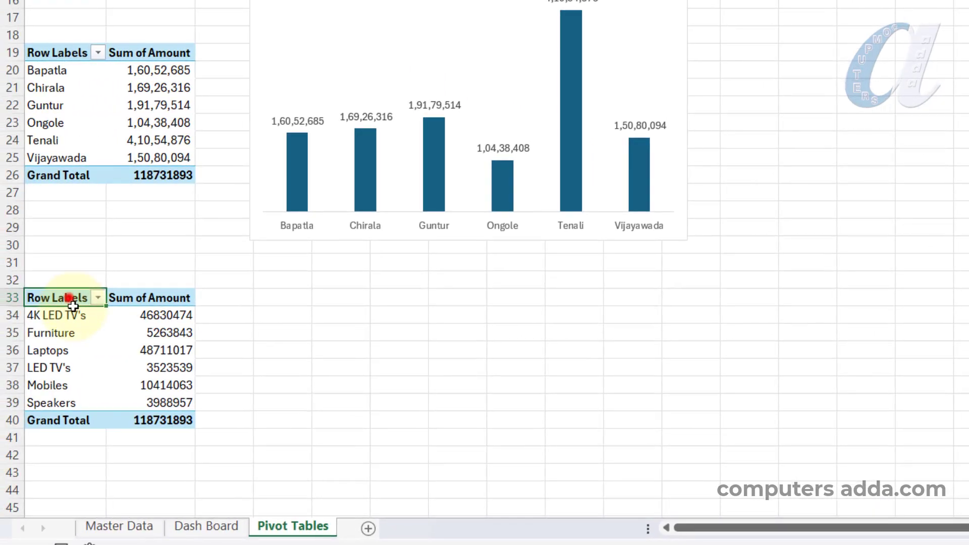
Insert a 2-D clustered bar chart from the products pivot table and place it beside the table.
{"action": "left_click_drag", "start_coordinate": [69, 302], "coordinate": [141, 426]}
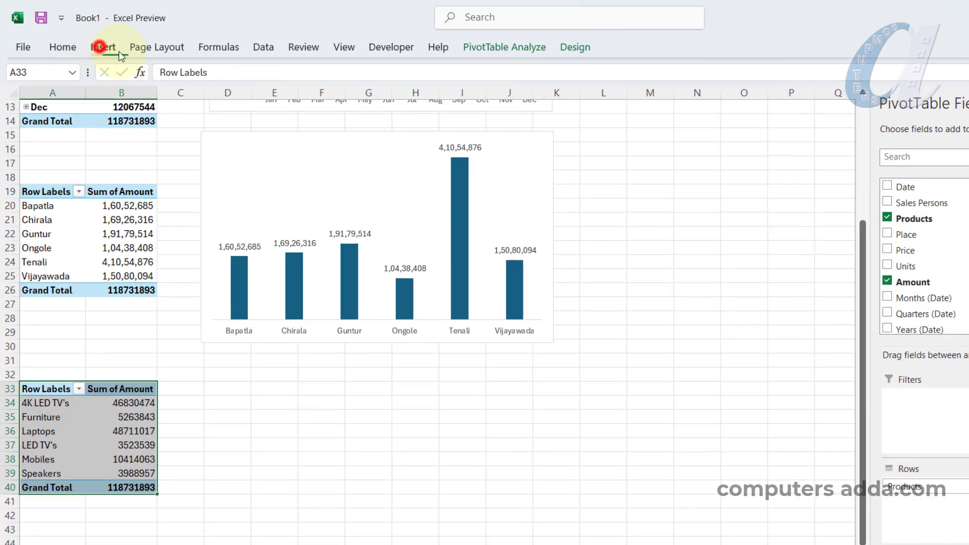
{"action": "left_click", "coordinate": [429, 69]}
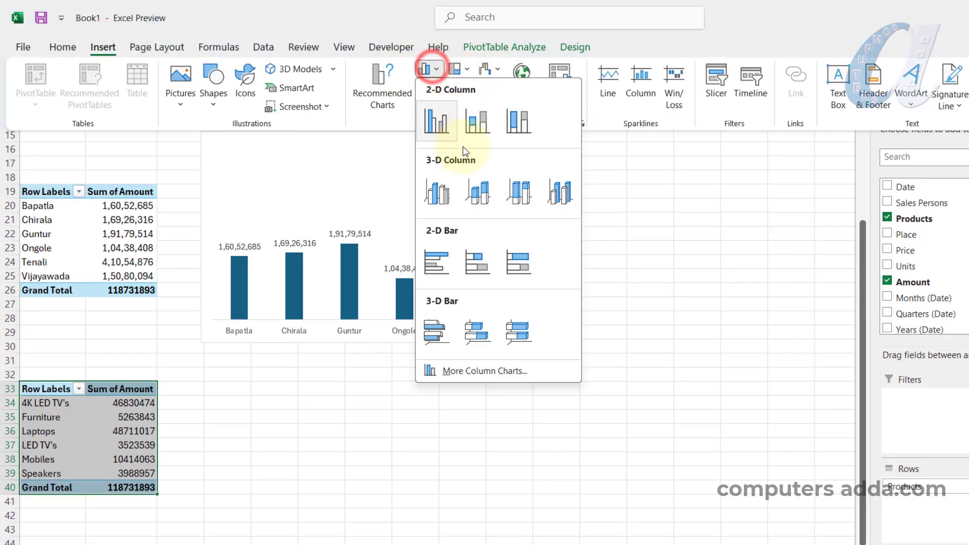
{"action": "left_click", "coordinate": [444, 260]}
{"action": "left_click_drag", "start_coordinate": [525, 230], "coordinate": [447, 356]}
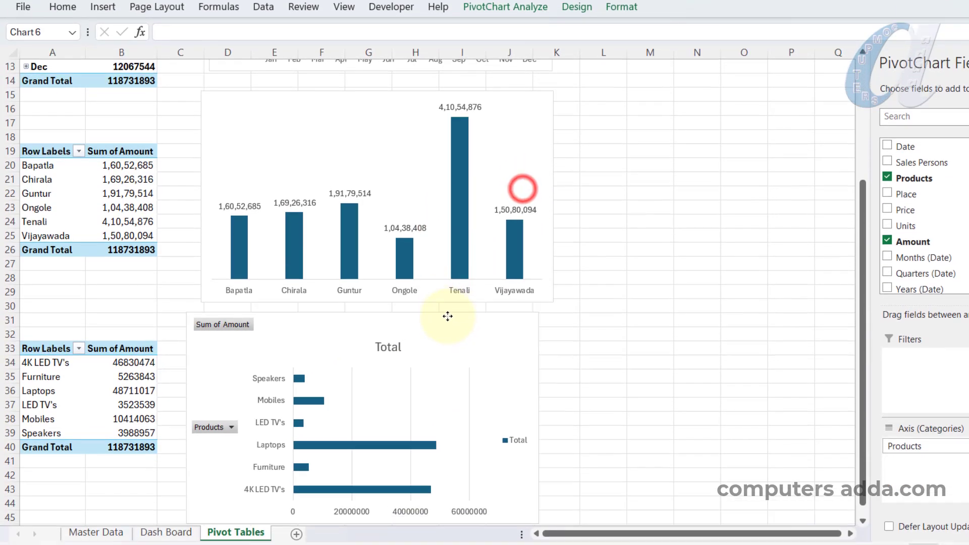
{"action": "left_click_drag", "start_coordinate": [447, 315], "coordinate": [684, 250]}
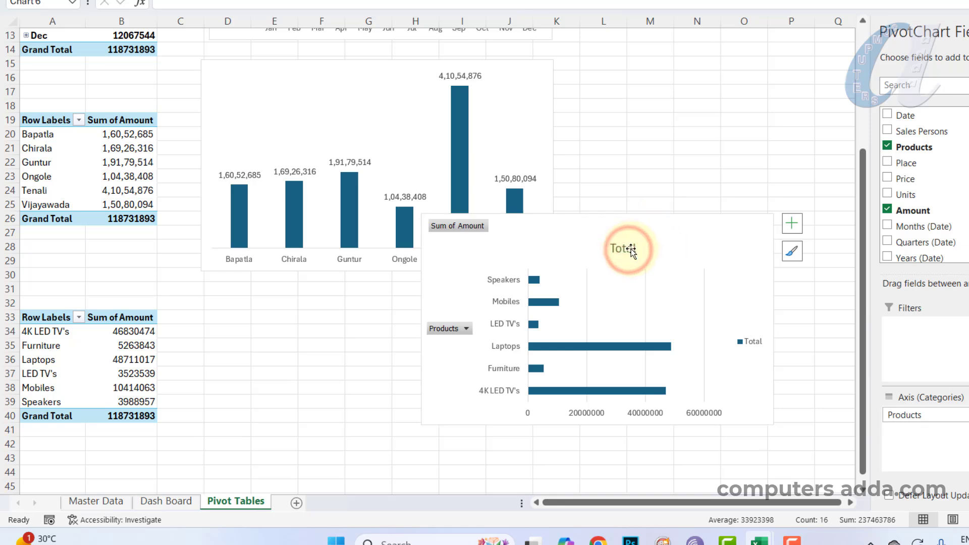
Delete the products bar chart's title and legend, and hide all its field buttons.
{"action": "key", "text": "Delete"}
{"action": "left_click", "coordinate": [750, 329]}
{"action": "key", "text": "Delete"}
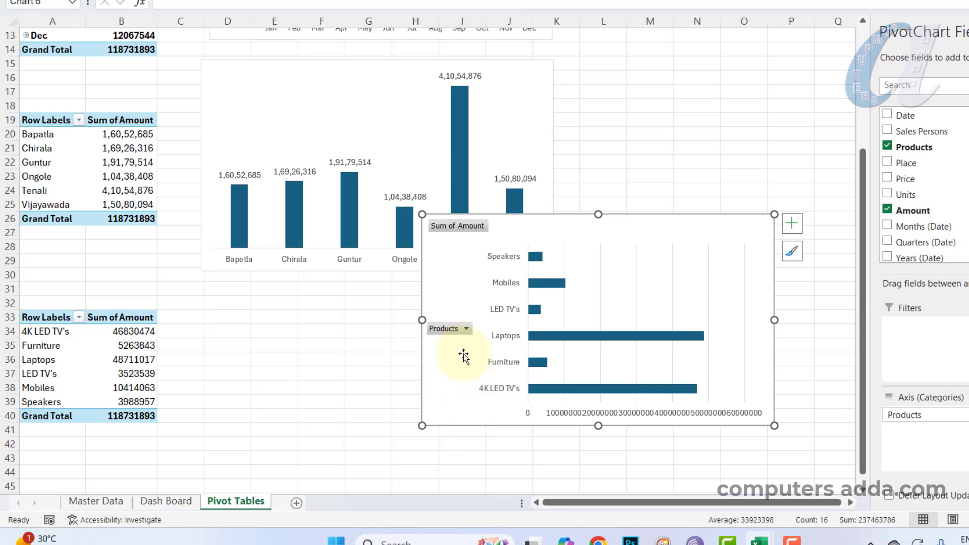
{"action": "right_click", "coordinate": [457, 331]}
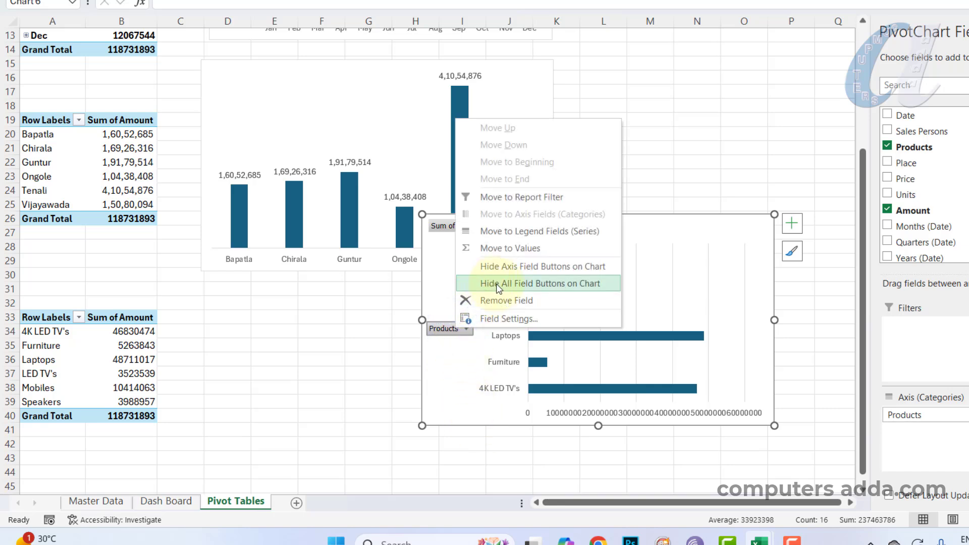
{"action": "left_click", "coordinate": [524, 284]}
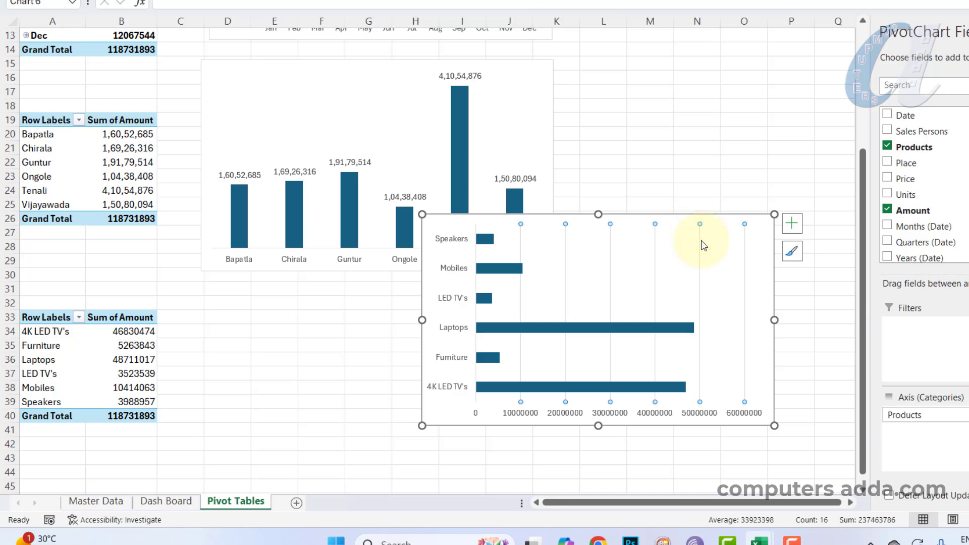
Delete the vertical gridlines and the horizontal value axis from the products bar chart.
{"action": "key", "text": "Delete"}
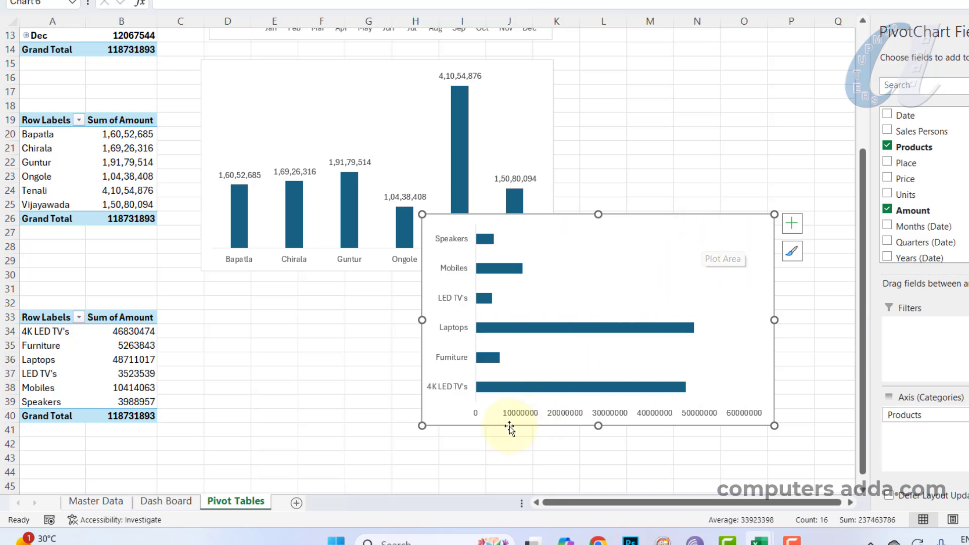
{"action": "left_click", "coordinate": [628, 409]}
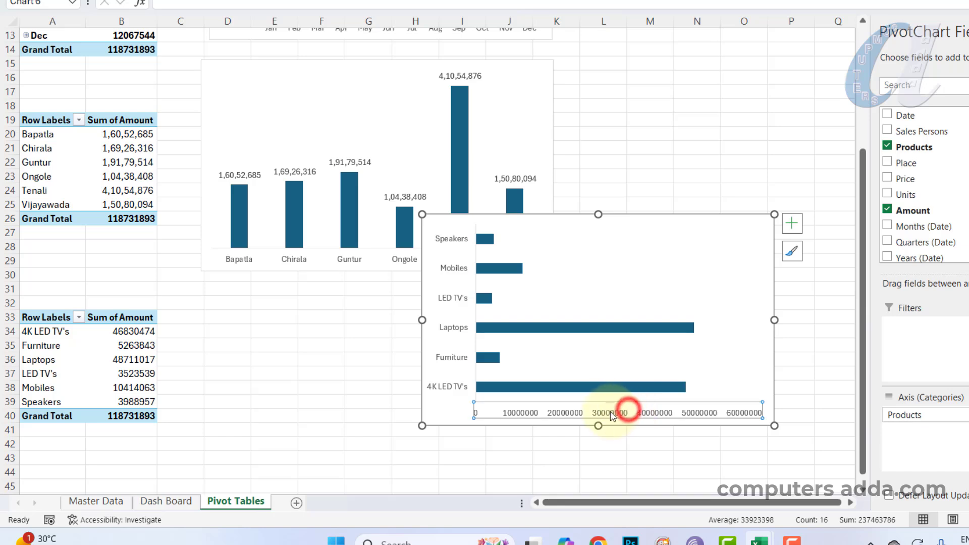
{"action": "key", "text": "Delete"}
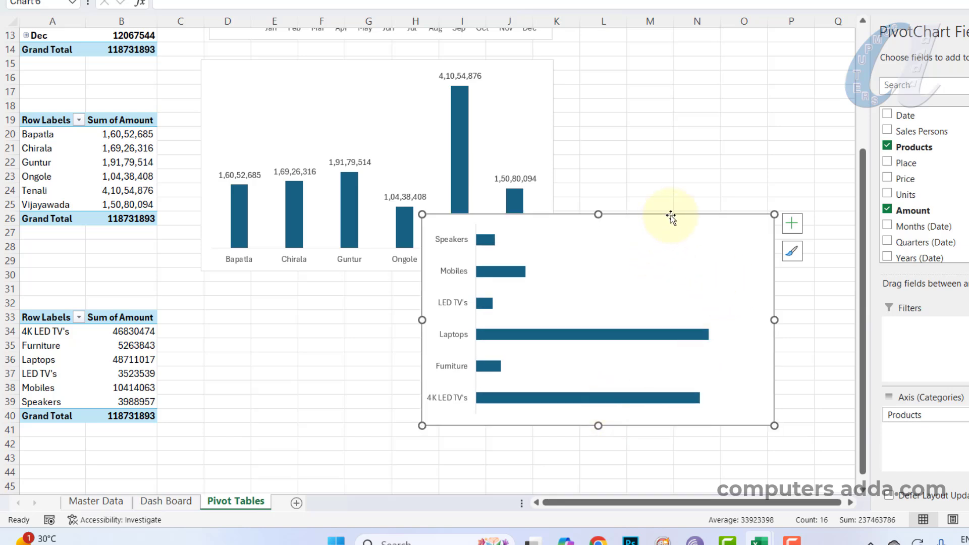
Copy the products bar chart and paste it into the Dash Board sheet at the Sales of Products panel.
{"action": "key", "text": "ctrl+c"}
{"action": "left_click", "coordinate": [166, 501]}
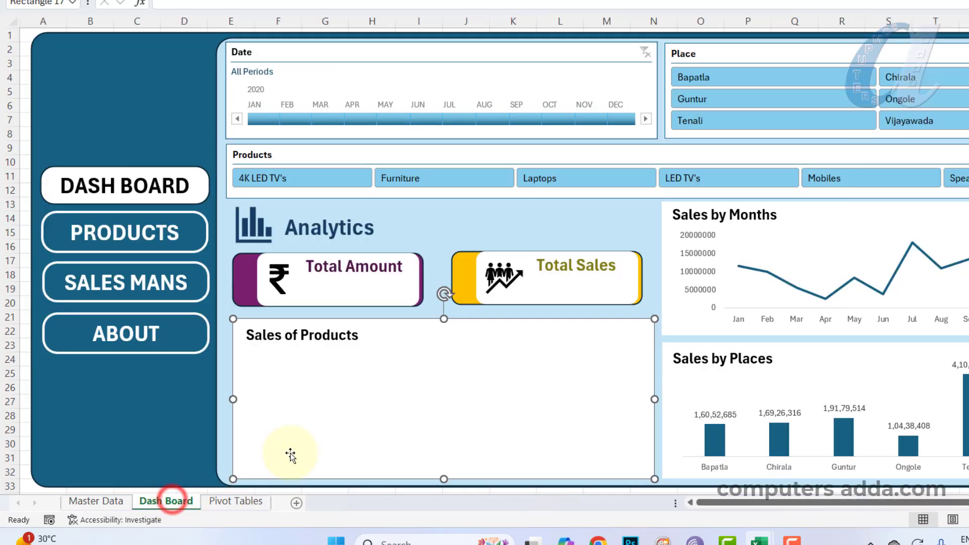
{"action": "key", "text": "ctrl+v"}
{"action": "left_click", "coordinate": [157, 422]}
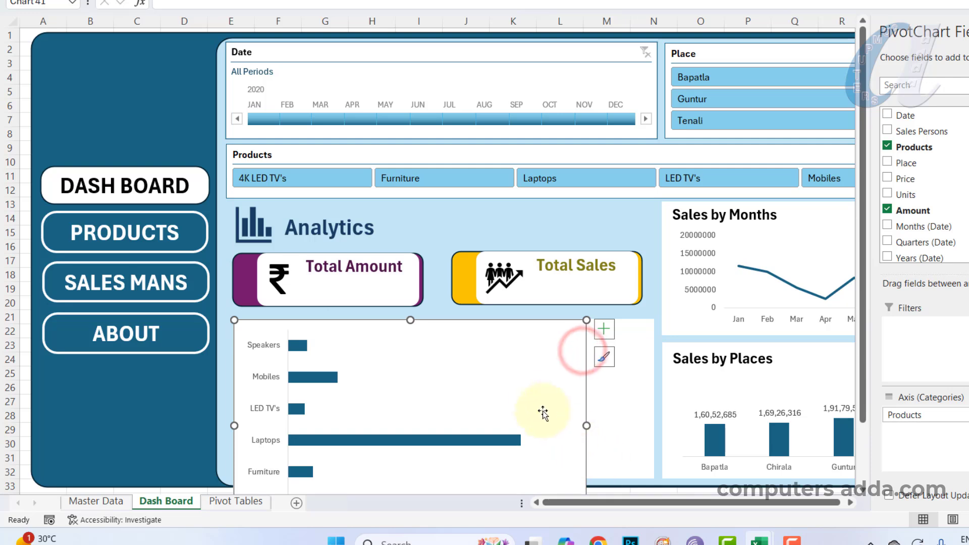
Resize the pasted bar chart to fit inside the Sales of Products panel and close the PivotChart field list.
{"action": "scroll", "coordinate": [539, 404], "scroll_direction": "down", "scroll_amount": 1}
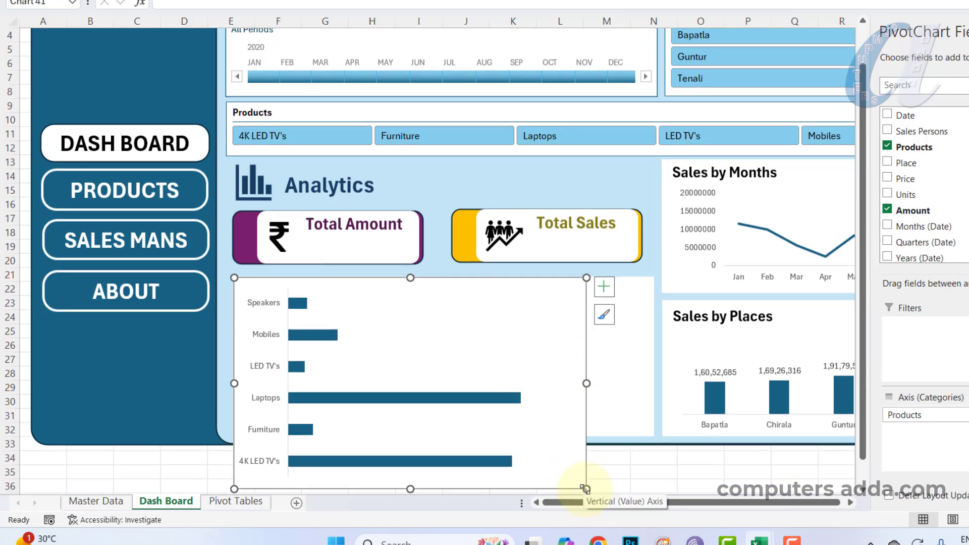
{"action": "left_click_drag", "start_coordinate": [585, 489], "coordinate": [583, 421]}
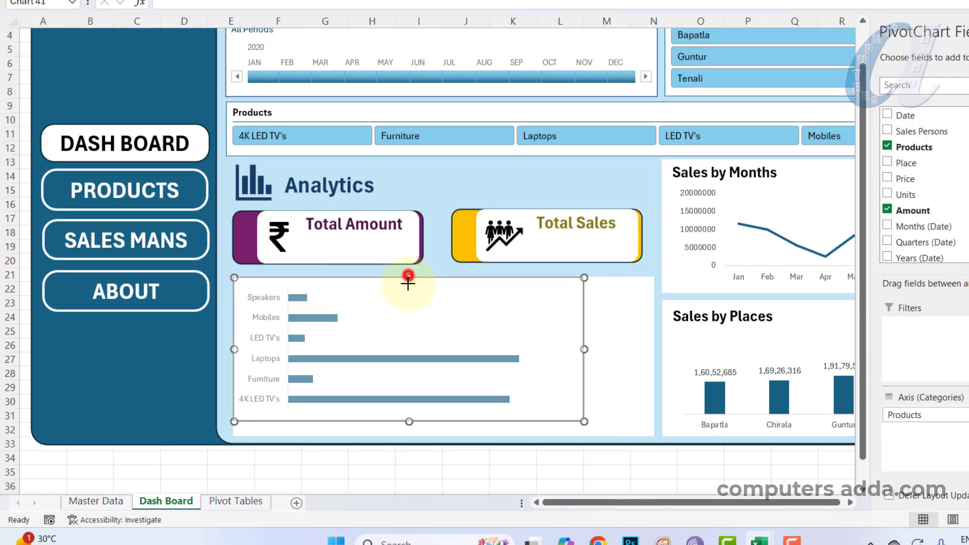
{"action": "left_click_drag", "start_coordinate": [408, 283], "coordinate": [408, 292]}
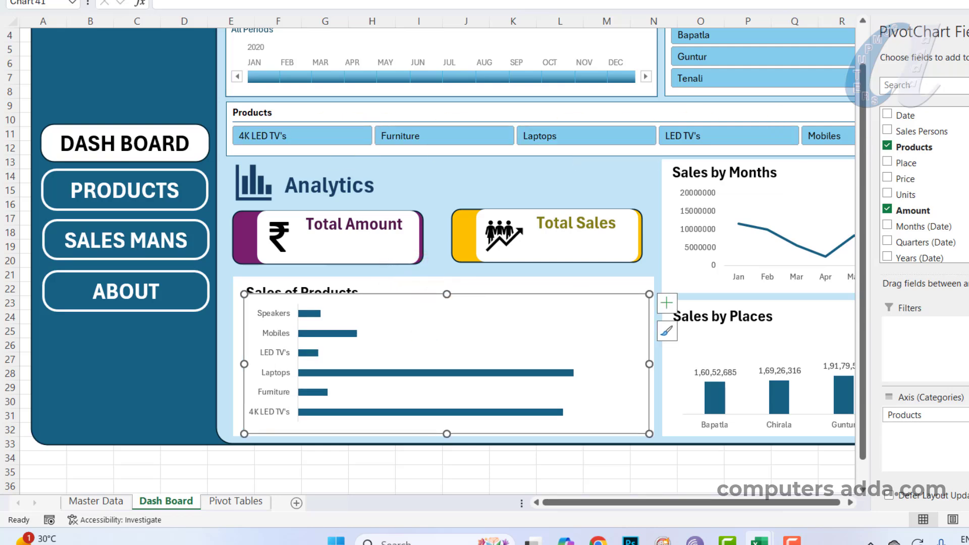
{"action": "left_click", "coordinate": [968, 31]}
Bring the "Sales of Products" heading to the front of the bar chart.
{"action": "left_click", "coordinate": [358, 285]}
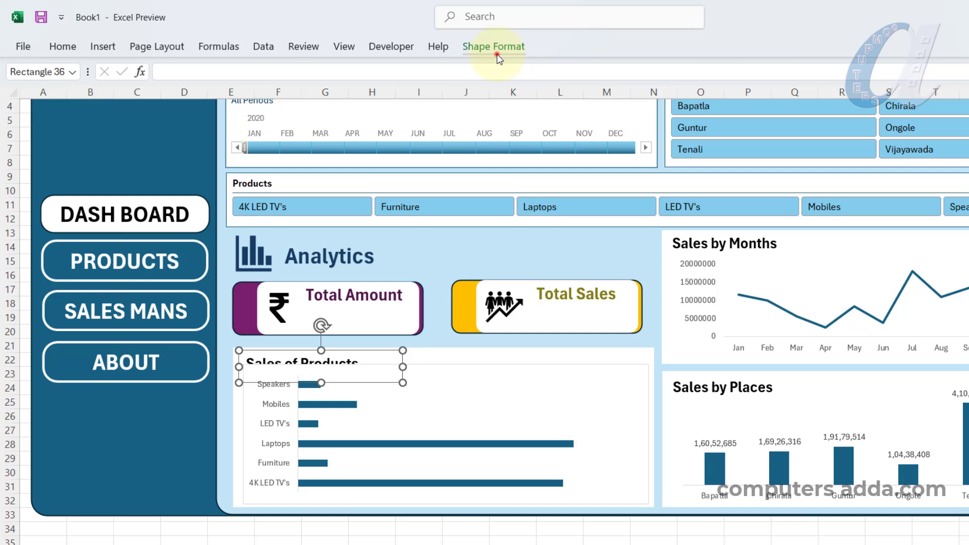
{"action": "left_click", "coordinate": [495, 54]}
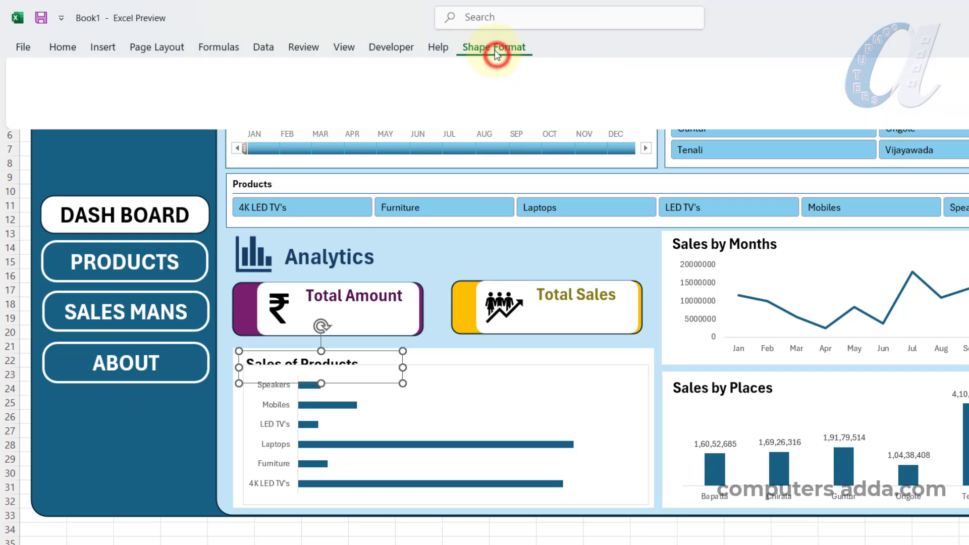
{"action": "left_click", "coordinate": [795, 69]}
{"action": "left_click", "coordinate": [777, 109]}
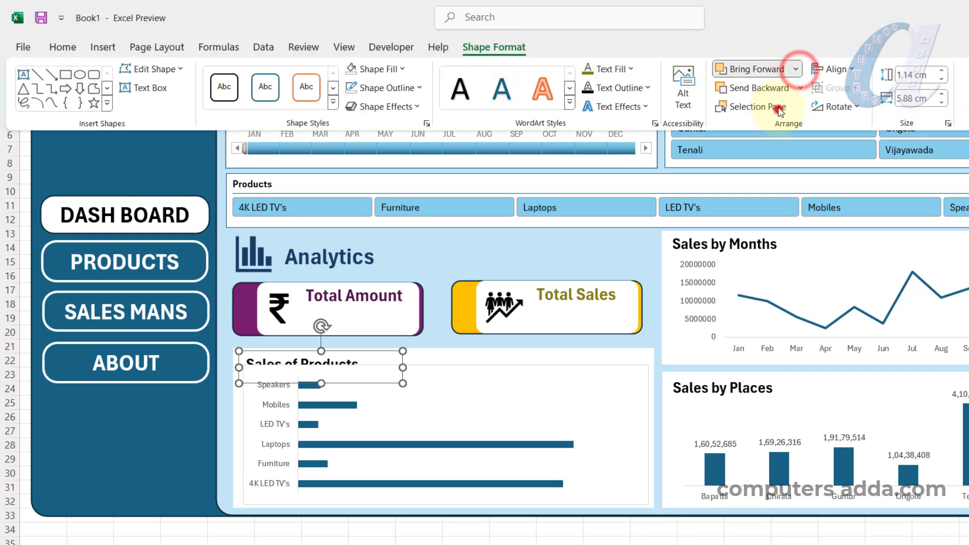
{"action": "left_click", "coordinate": [616, 388]}
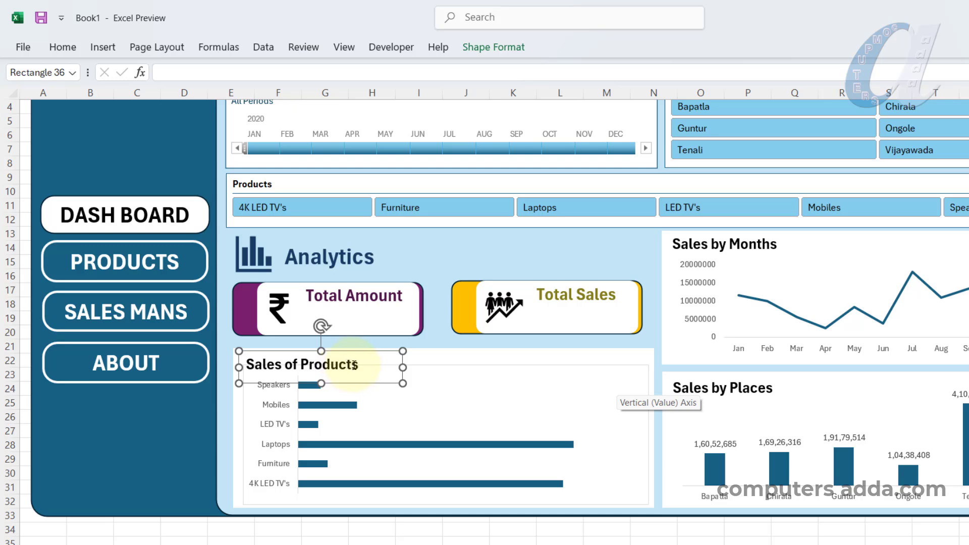
Remove the outline from the bar chart in the Sales of Products panel and deselect it.
{"action": "left_click", "coordinate": [585, 385]}
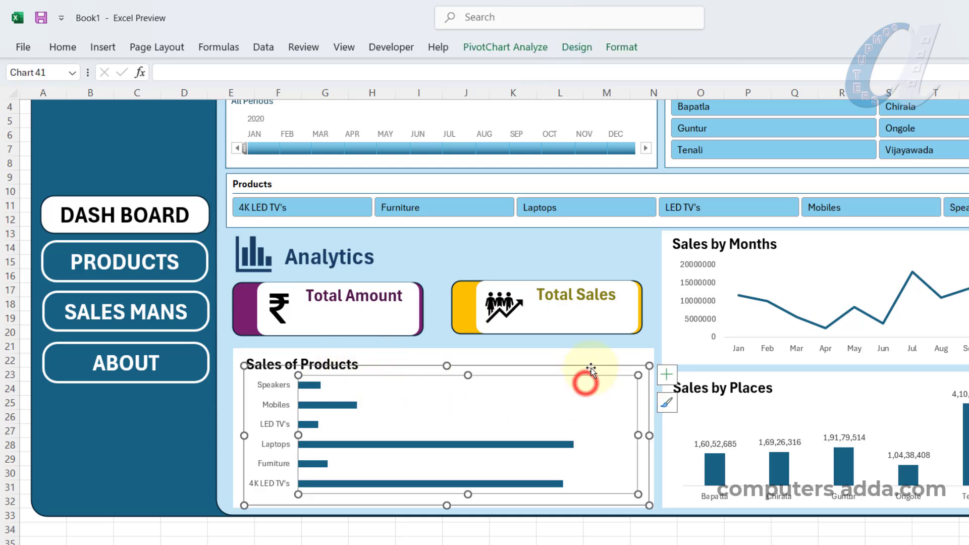
{"action": "left_click", "coordinate": [615, 48]}
{"action": "left_click", "coordinate": [591, 87]}
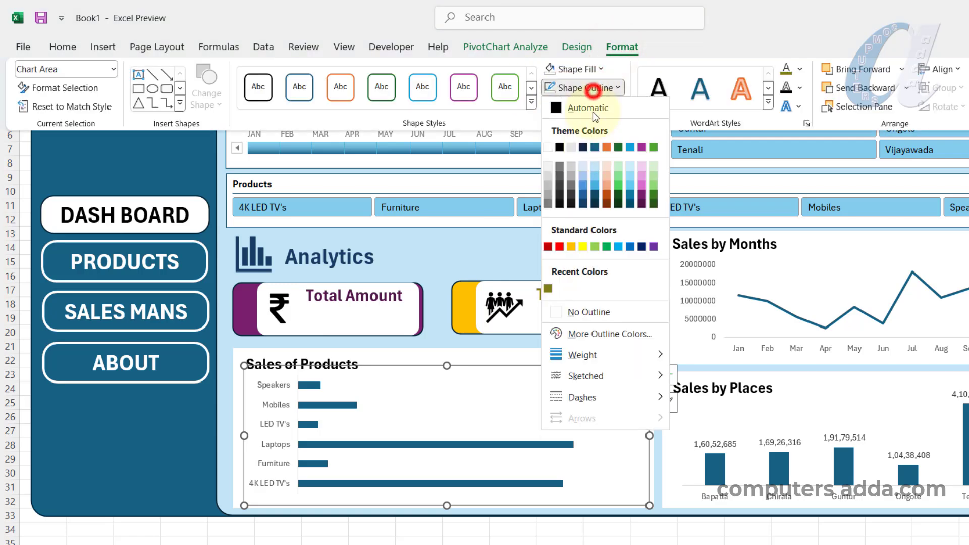
{"action": "left_click", "coordinate": [580, 312]}
{"action": "left_click", "coordinate": [151, 450]}
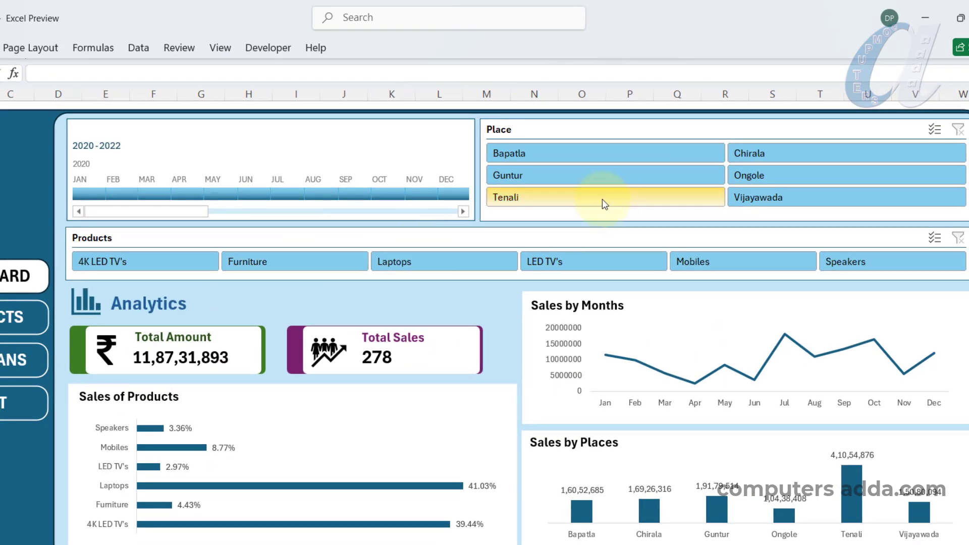
Filter the finished sample dashboard by the places Guntur, Ongole and Tenali to examine how its totals and charts respond.
{"action": "left_click", "coordinate": [601, 174]}
{"action": "left_click", "coordinate": [771, 174]}
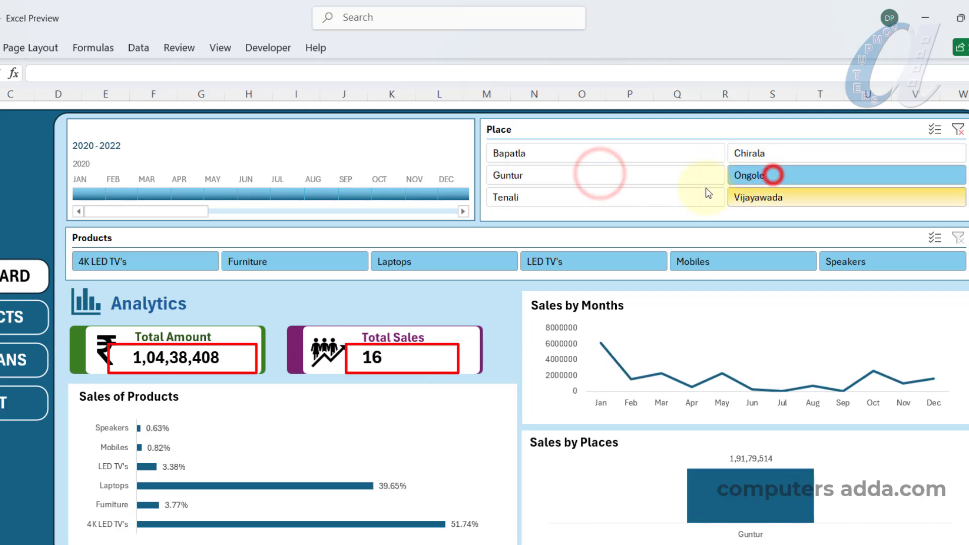
{"action": "left_click", "coordinate": [555, 196]}
{"action": "left_click", "coordinate": [539, 172]}
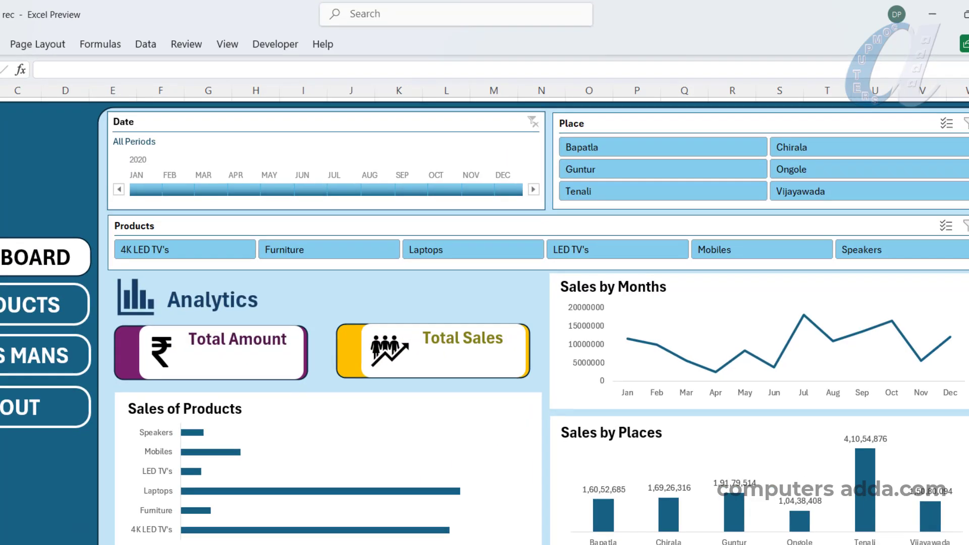
Copy the products pivot table (A33:B40) on the Pivot Tables sheet and paste it at cell A45.
{"action": "left_click", "coordinate": [210, 527]}
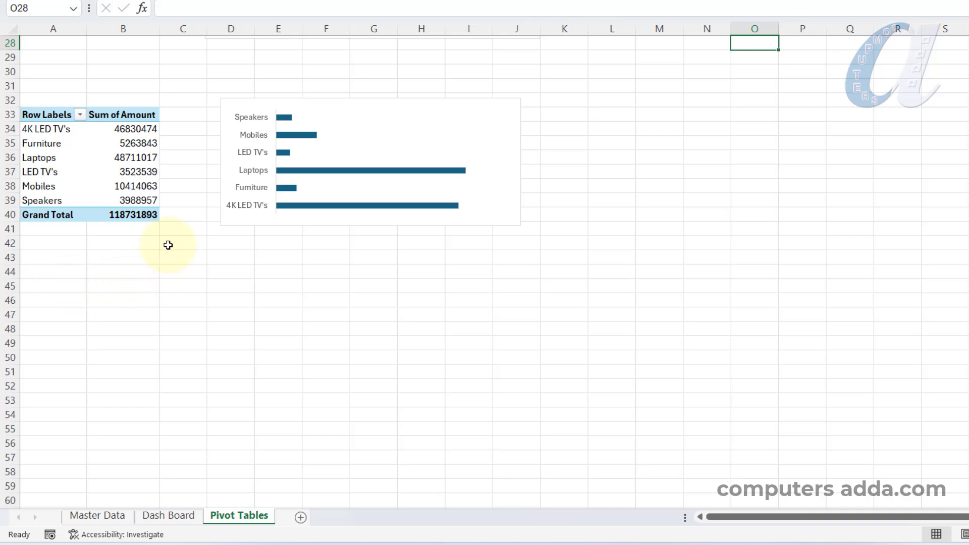
{"action": "left_click_drag", "start_coordinate": [49, 115], "coordinate": [132, 217]}
{"action": "key", "text": "ctrl+c"}
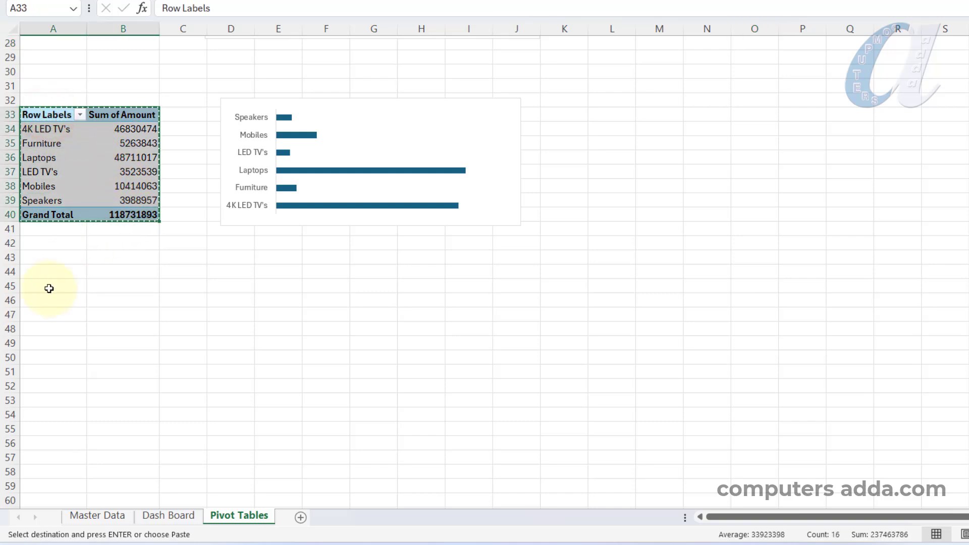
{"action": "left_click", "coordinate": [40, 286]}
{"action": "key", "text": "ctrl+v"}
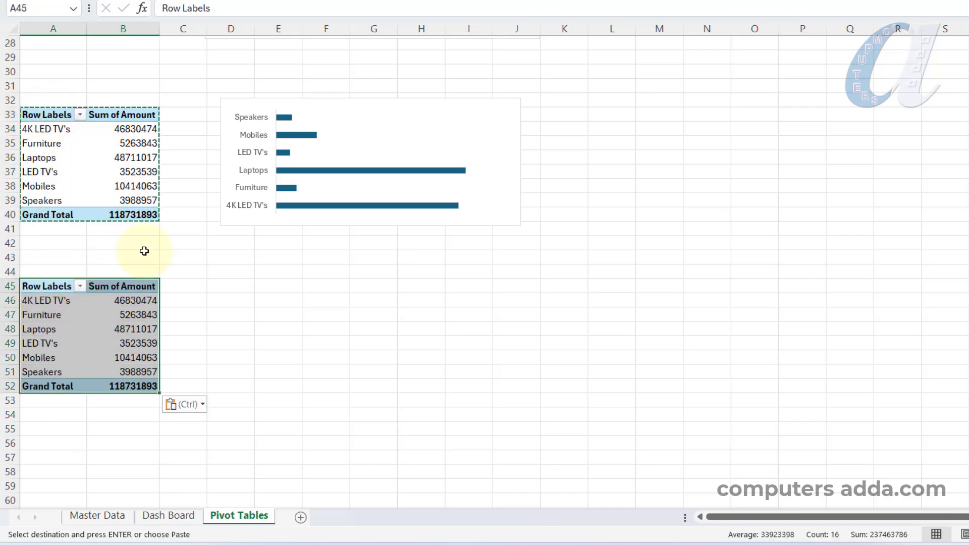
Show the PivotTable field list for the copied pivot table at A45 and remove the Products field from it.
{"action": "scroll", "coordinate": [253, 202], "scroll_direction": "up", "scroll_amount": 9}
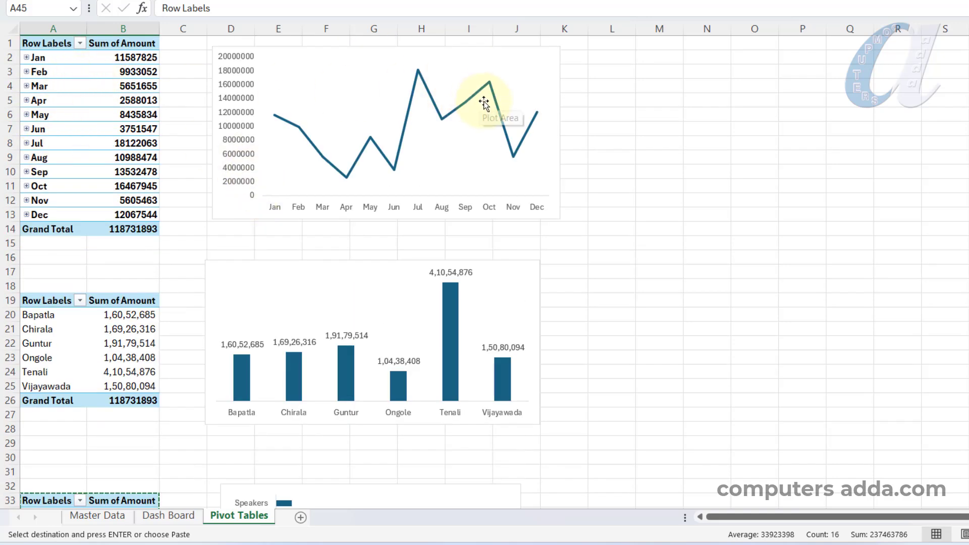
{"action": "scroll", "coordinate": [278, 184], "scroll_direction": "down", "scroll_amount": 8}
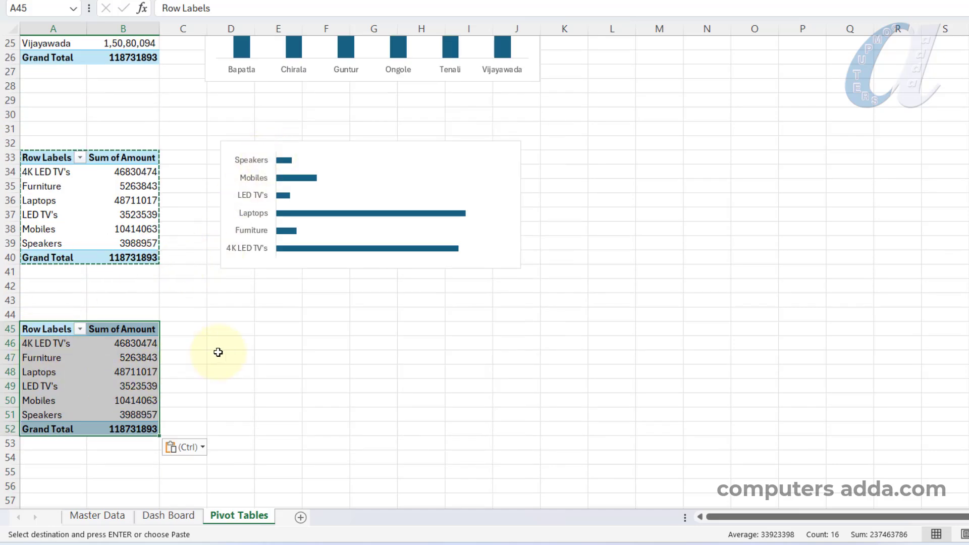
{"action": "left_click", "coordinate": [111, 367]}
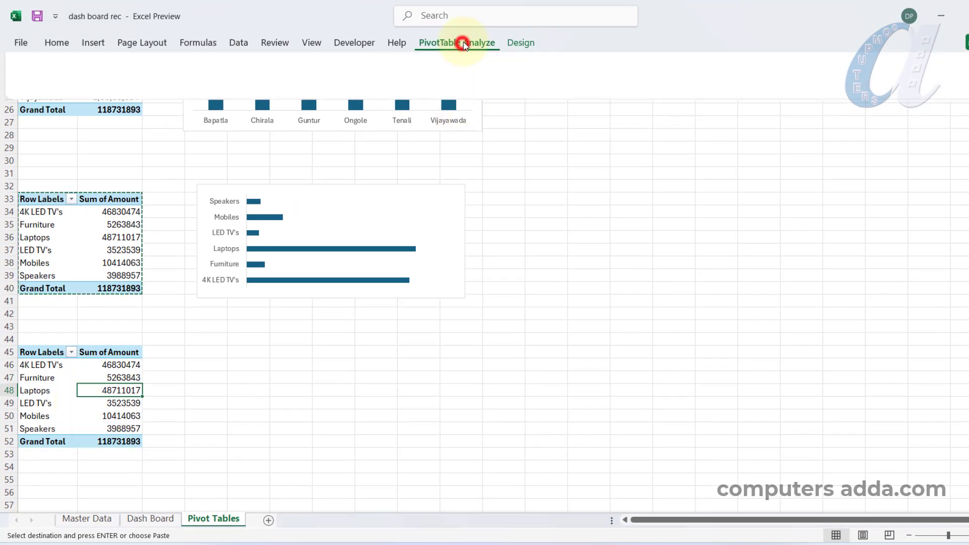
{"action": "left_click", "coordinate": [462, 44]}
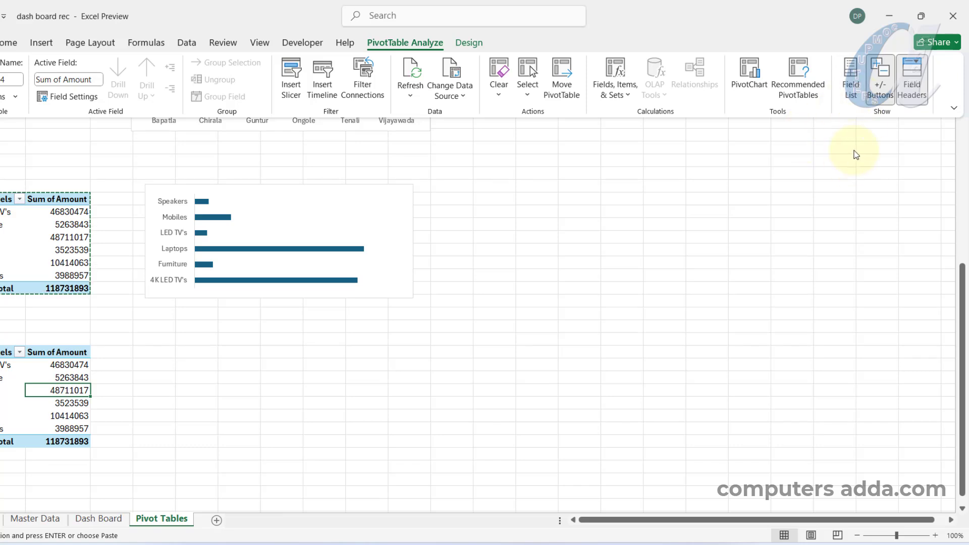
{"action": "left_click", "coordinate": [851, 77]}
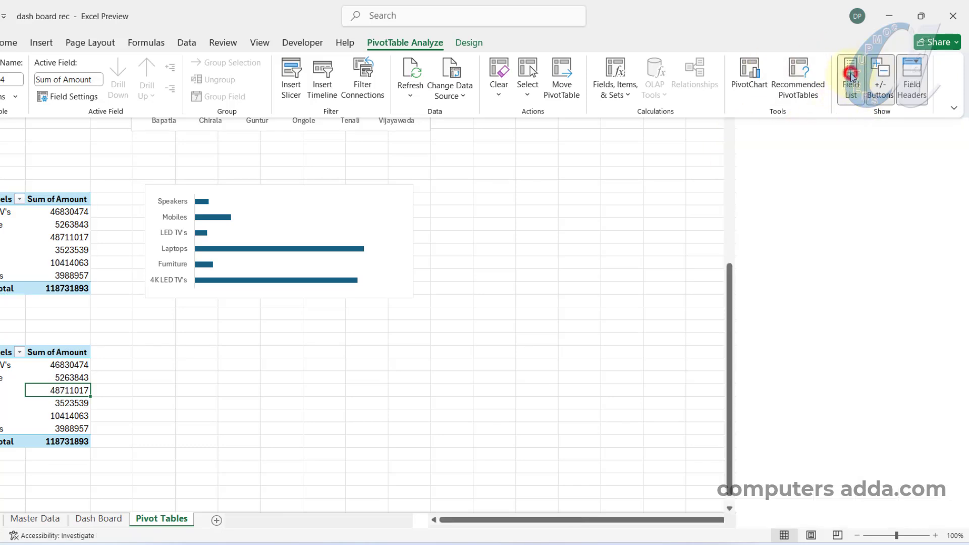
{"action": "left_click", "coordinate": [6, 352]}
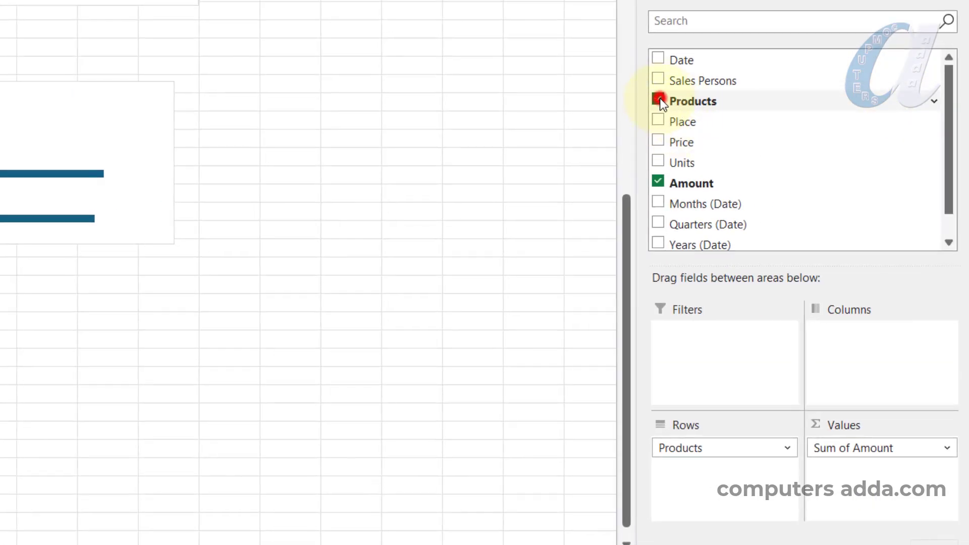
{"action": "left_click", "coordinate": [658, 100]}
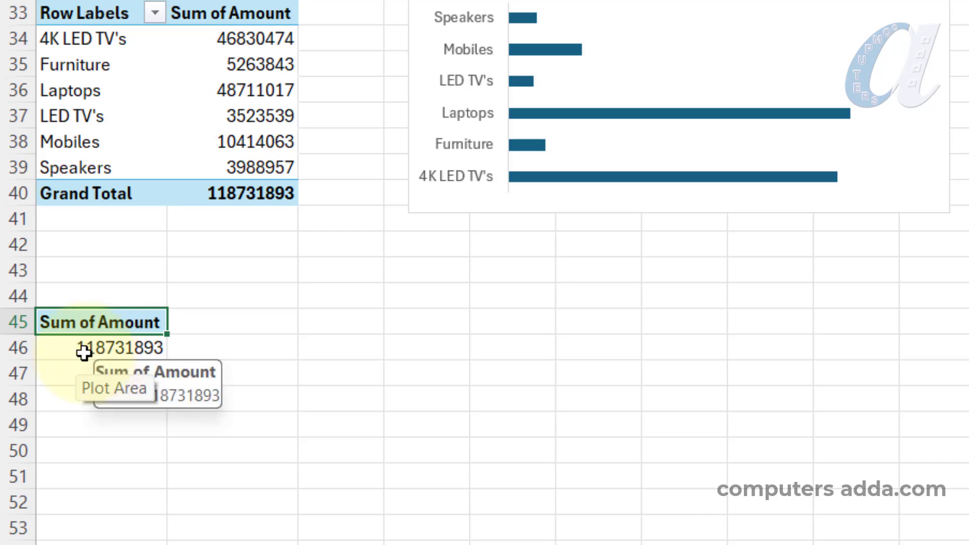
In cell C46, link to the pivot total in A46 with =GETPIVOTDATA("Amount",$A$45).
{"action": "left_click", "coordinate": [348, 348]}
{"action": "type", "text": "="}
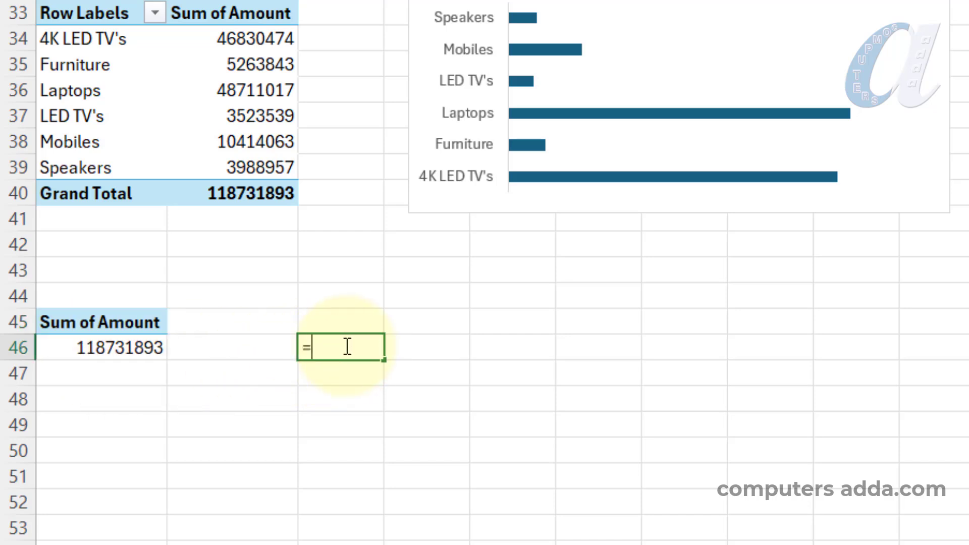
{"action": "left_click", "coordinate": [105, 346]}
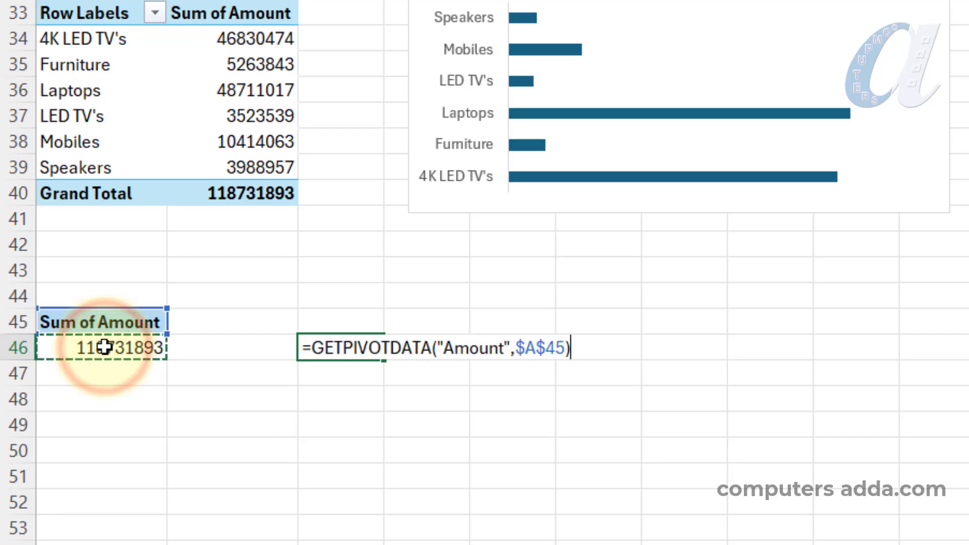
{"action": "key", "text": "Return"}
Format the linked total in cell C46 with the comma style and no decimal places.
{"action": "left_click", "coordinate": [368, 347]}
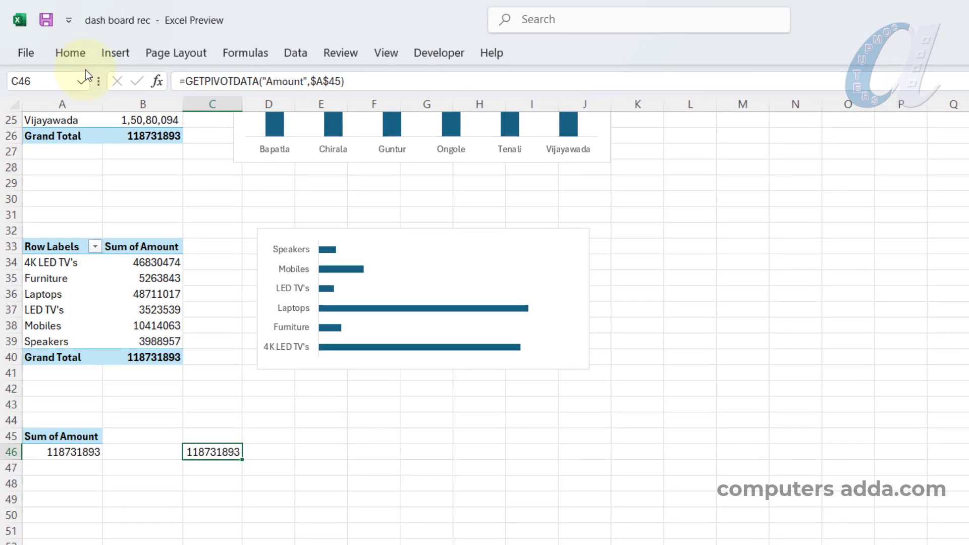
{"action": "left_click", "coordinate": [72, 53]}
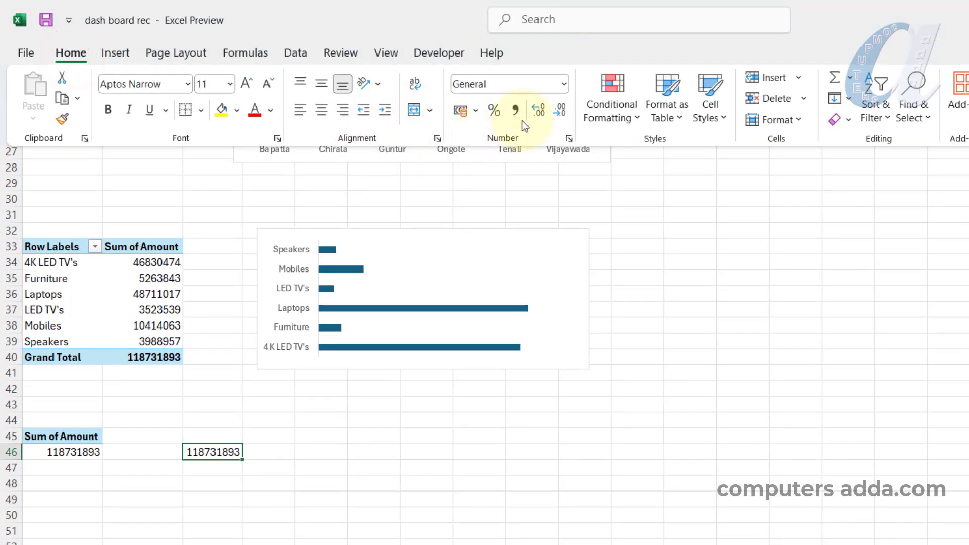
{"action": "left_click", "coordinate": [516, 110]}
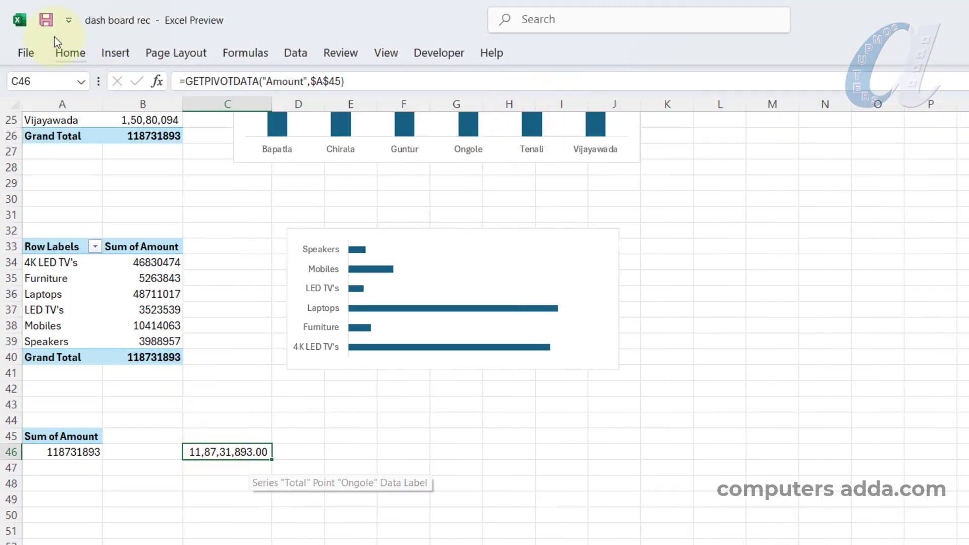
{"action": "left_click", "coordinate": [71, 54]}
{"action": "left_click", "coordinate": [559, 110]}
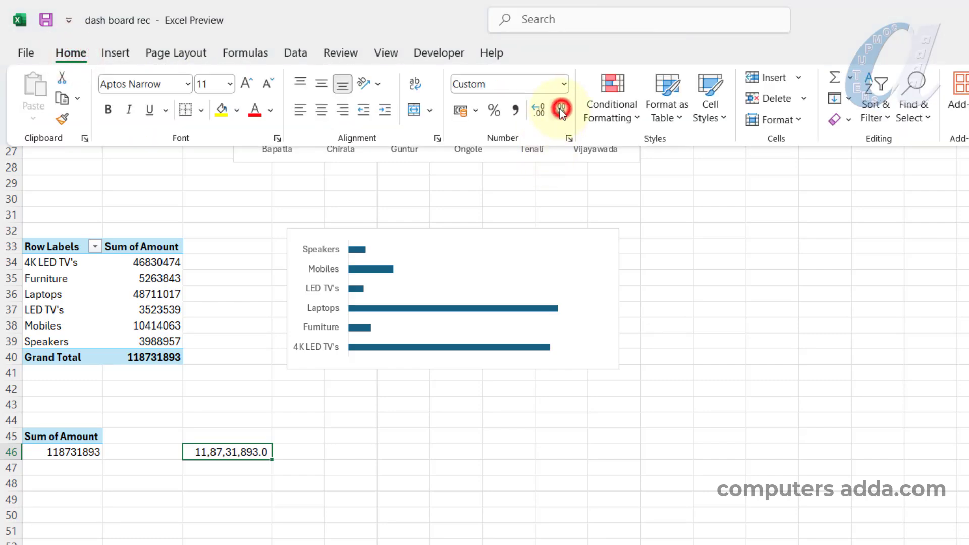
{"action": "left_click", "coordinate": [559, 110]}
Copy the Sum of Amount pivot table (A45:A46) and paste it at cell A49.
{"action": "left_click", "coordinate": [108, 435]}
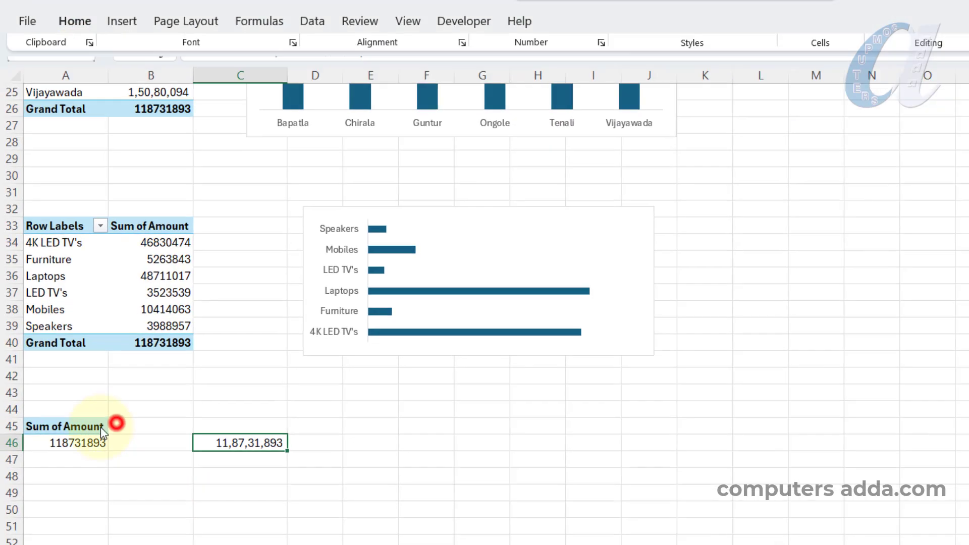
{"action": "left_click", "coordinate": [62, 435]}
{"action": "left_click_drag", "start_coordinate": [67, 434], "coordinate": [67, 454]}
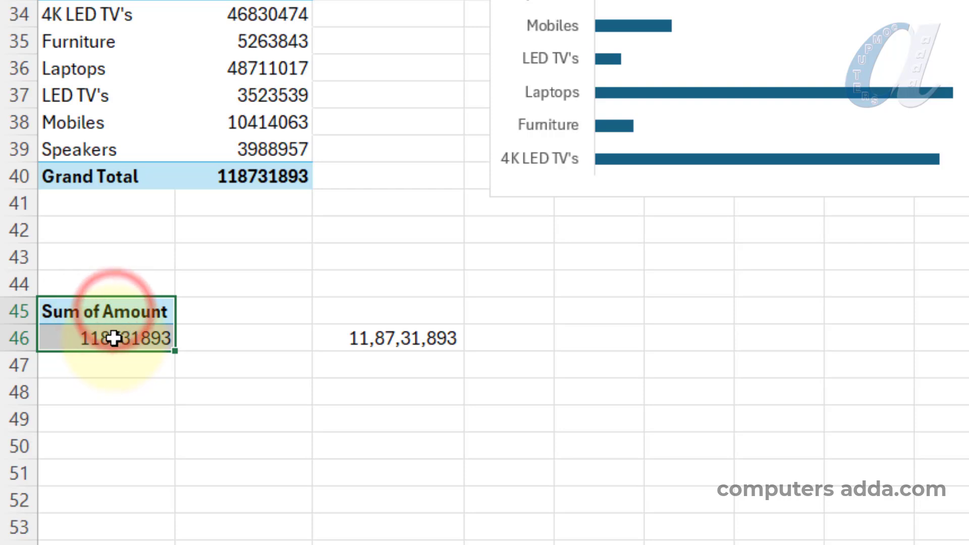
{"action": "key", "text": "ctrl+c"}
{"action": "left_click", "coordinate": [106, 415]}
{"action": "key", "text": "ctrl+v"}
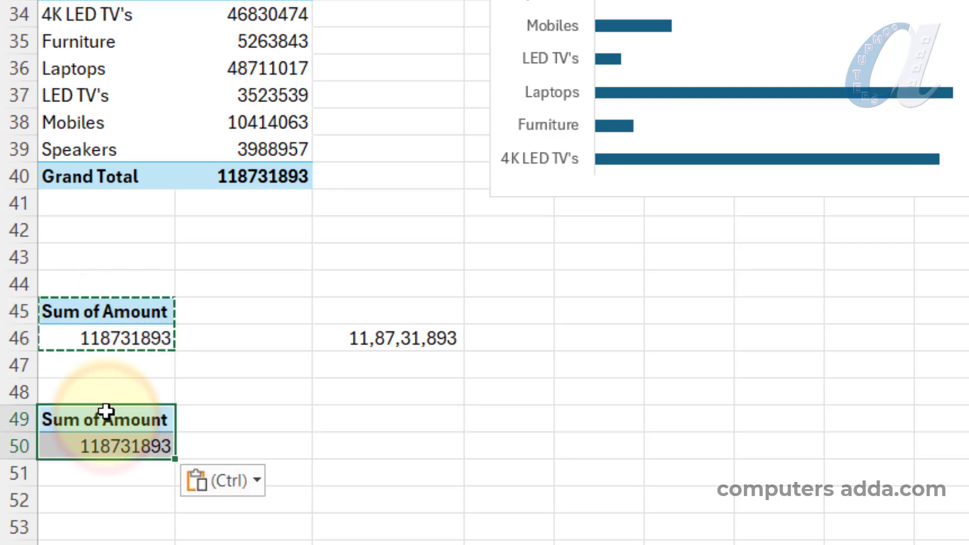
Change the value field settings of the pivot table at A49 to summarize Amount by Count.
{"action": "left_click", "coordinate": [123, 444]}
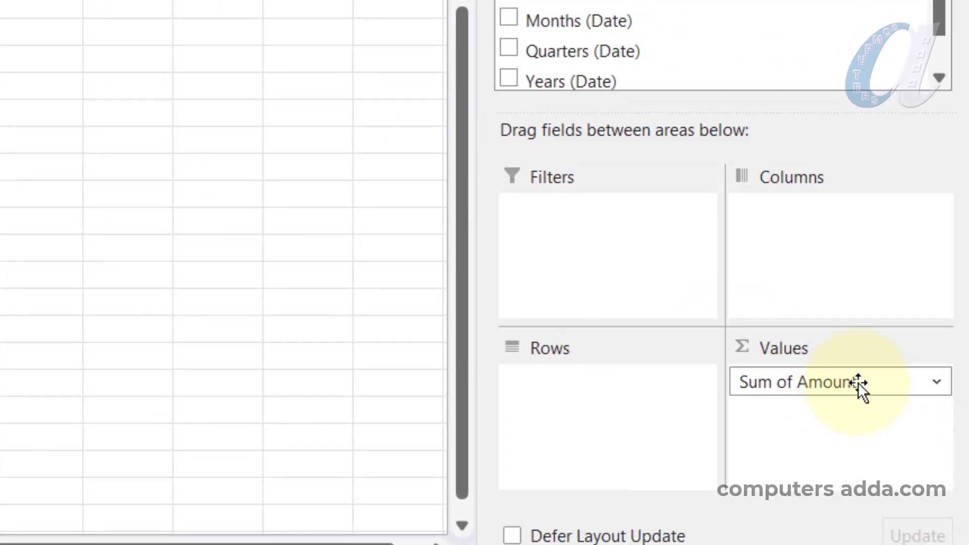
{"action": "left_click", "coordinate": [937, 382]}
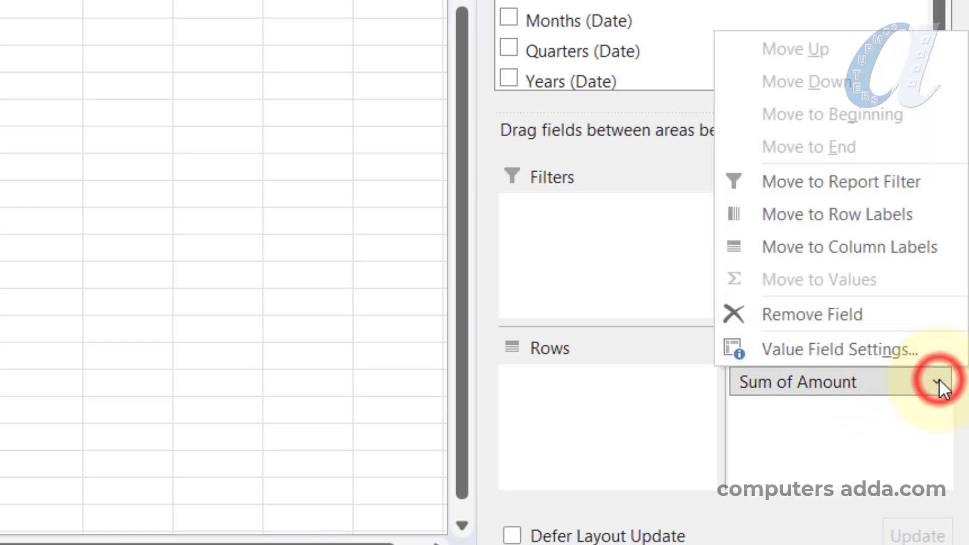
{"action": "left_click", "coordinate": [797, 349]}
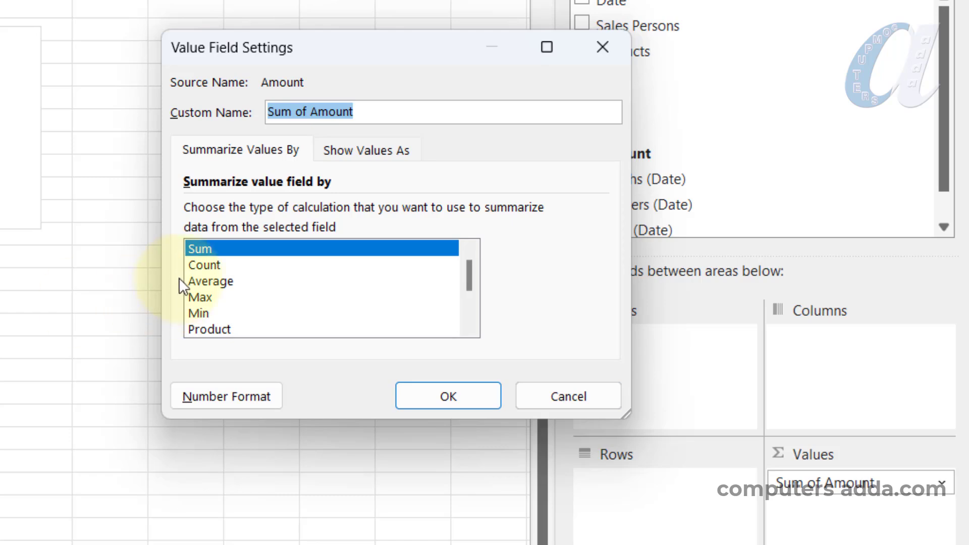
{"action": "left_click", "coordinate": [204, 265]}
{"action": "left_click", "coordinate": [423, 395]}
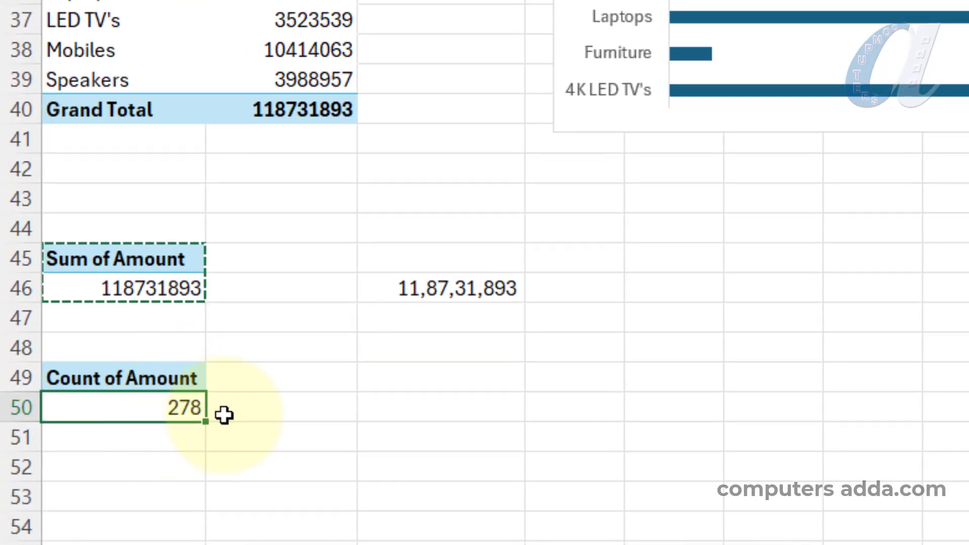
In cell C50, enter a formula linking to the Count of Amount value in A50.
{"action": "left_click", "coordinate": [477, 406]}
{"action": "type", "text": "="}
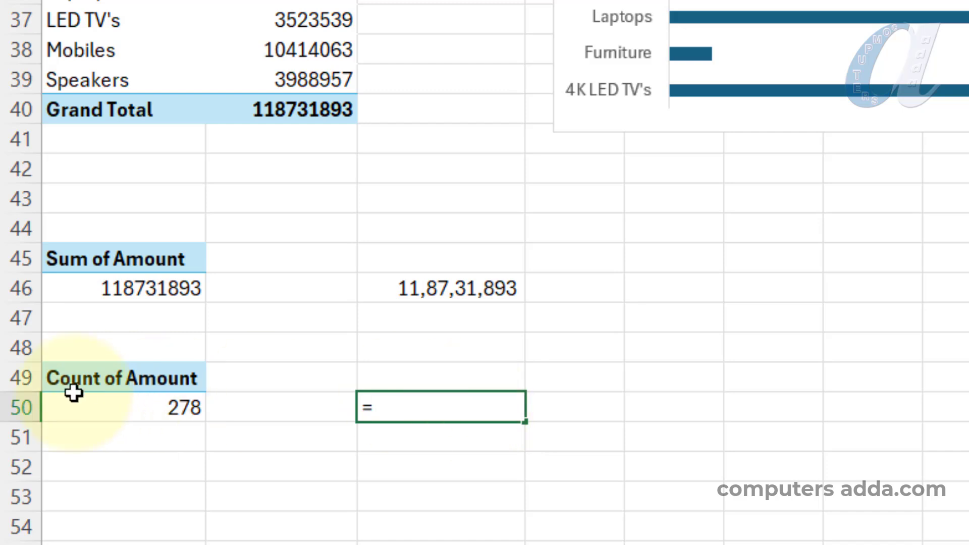
{"action": "left_click", "coordinate": [105, 404]}
{"action": "key", "text": "Return"}
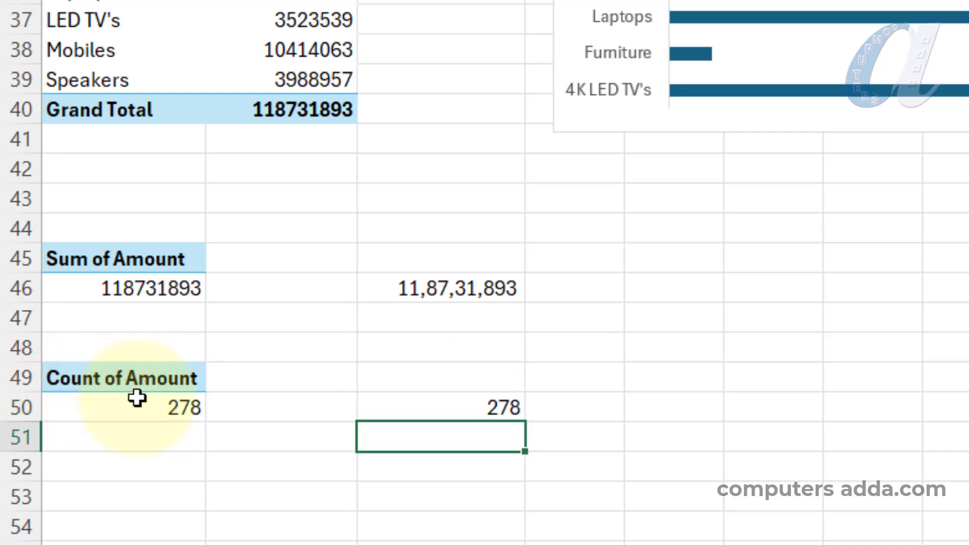
Examine linked cells C46 and C50 against the Total Amount and Total Sales cards on the Dash Board sheet.
{"action": "left_click", "coordinate": [691, 385]}
{"action": "left_click", "coordinate": [394, 288]}
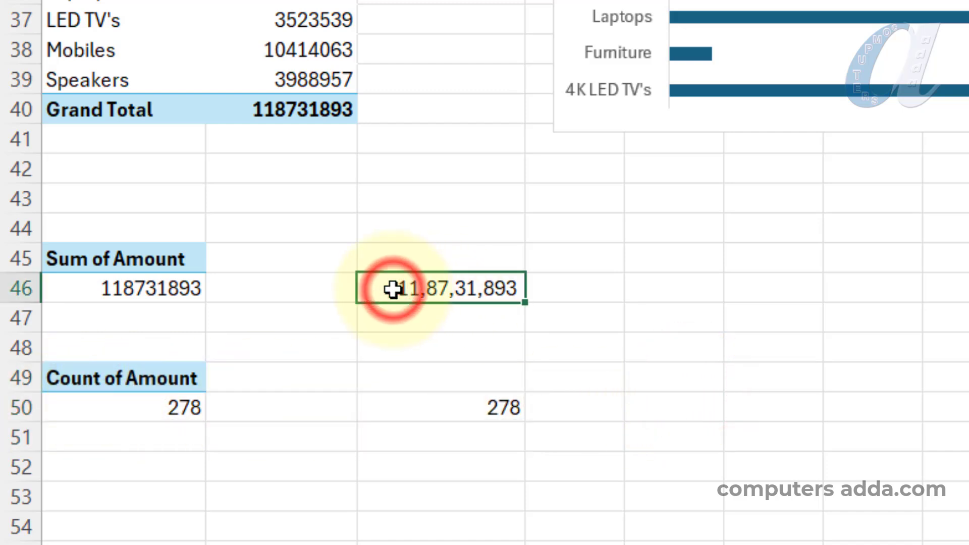
{"action": "left_click", "coordinate": [446, 409]}
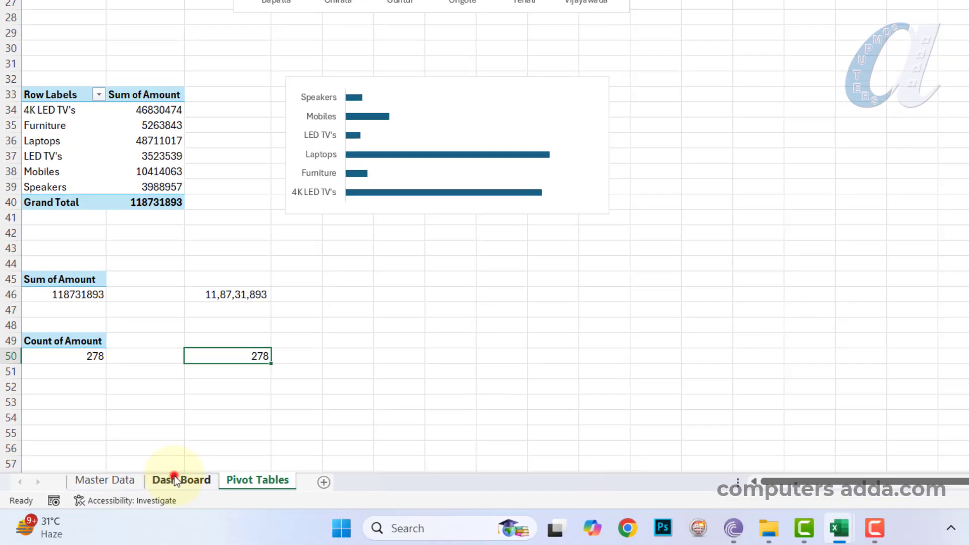
{"action": "left_click", "coordinate": [175, 479]}
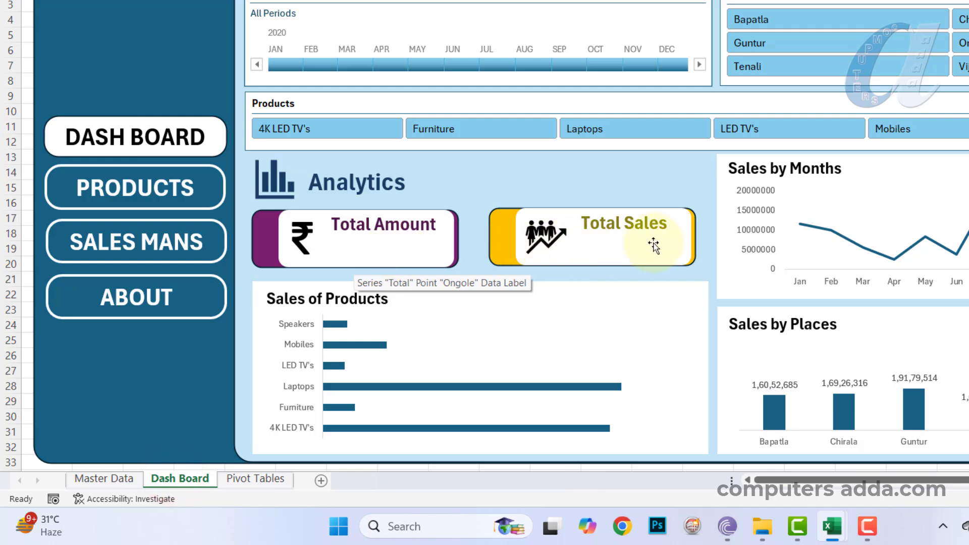
{"action": "left_click", "coordinate": [255, 478]}
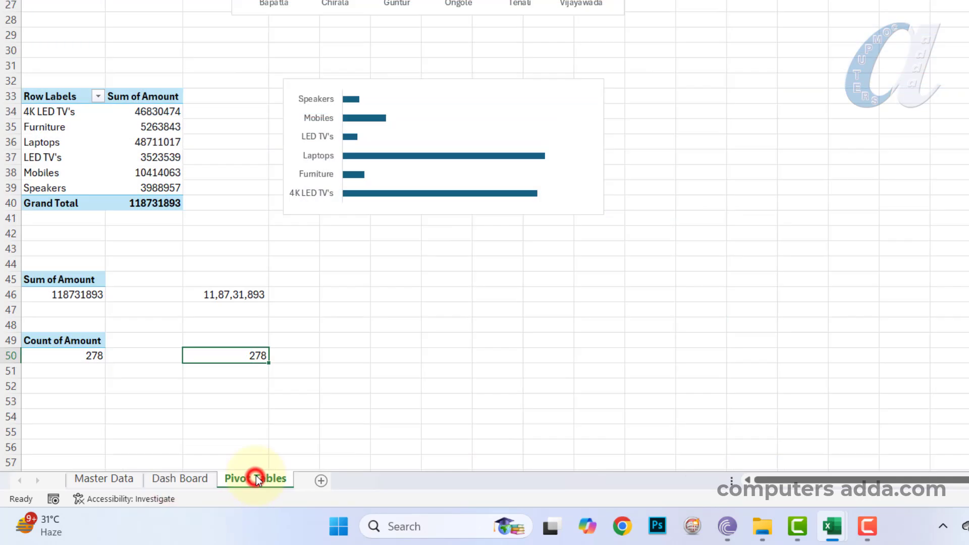
{"action": "left_click", "coordinate": [180, 484]}
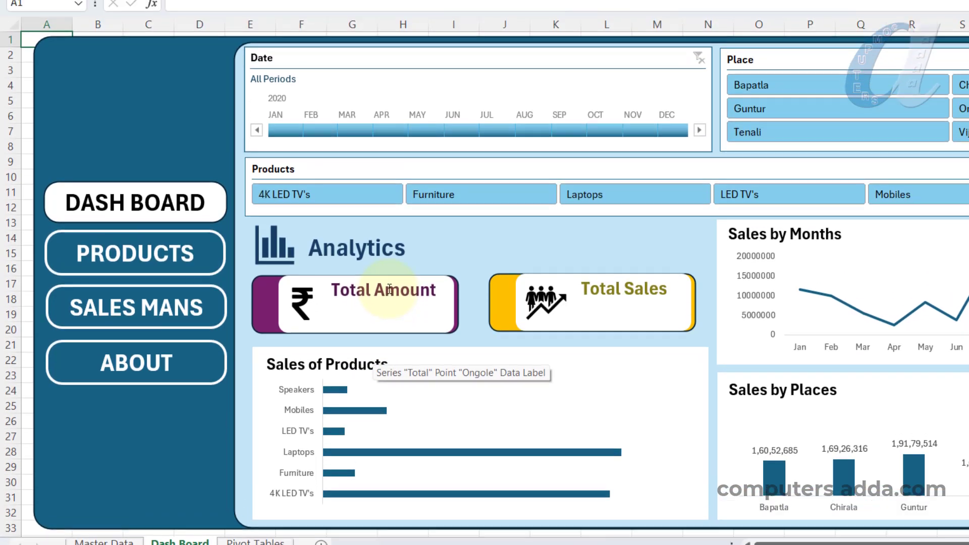
{"action": "left_click", "coordinate": [384, 224]}
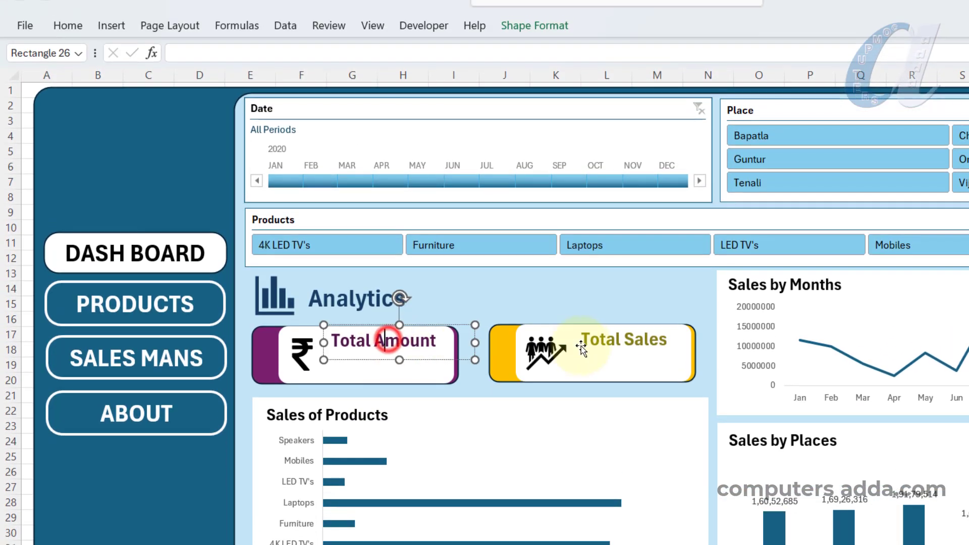
{"action": "left_click", "coordinate": [649, 339]}
{"action": "left_click", "coordinate": [396, 339]}
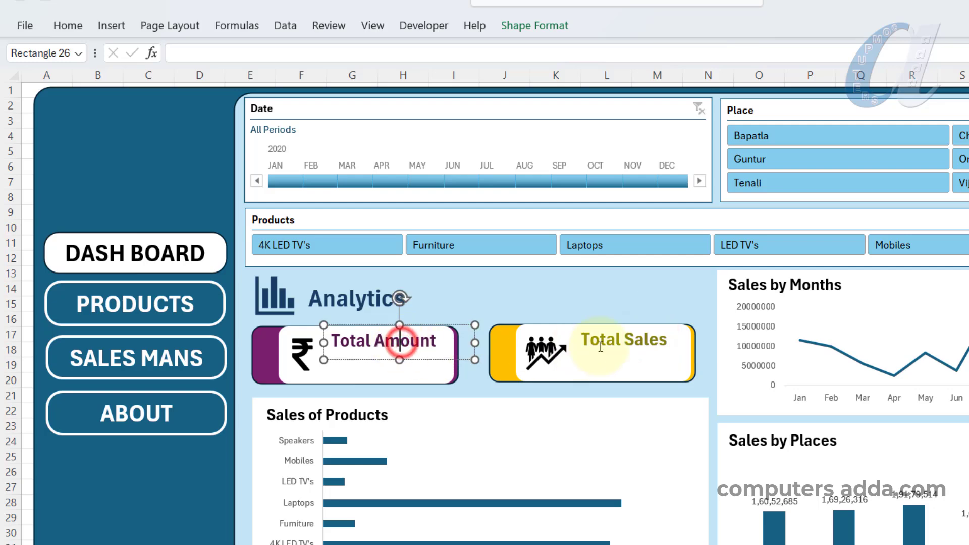
Place a copy of the Total Sales label below the original in its card and set the copy's text fill to black.
{"action": "left_click", "coordinate": [616, 339]}
{"action": "left_click", "coordinate": [667, 359]}
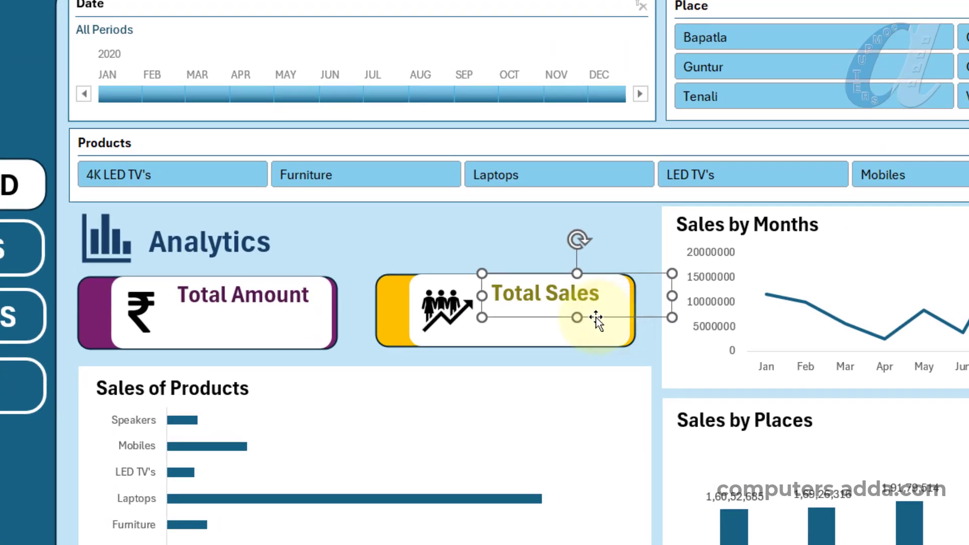
{"action": "left_click_drag", "start_coordinate": [595, 317], "coordinate": [595, 348]}
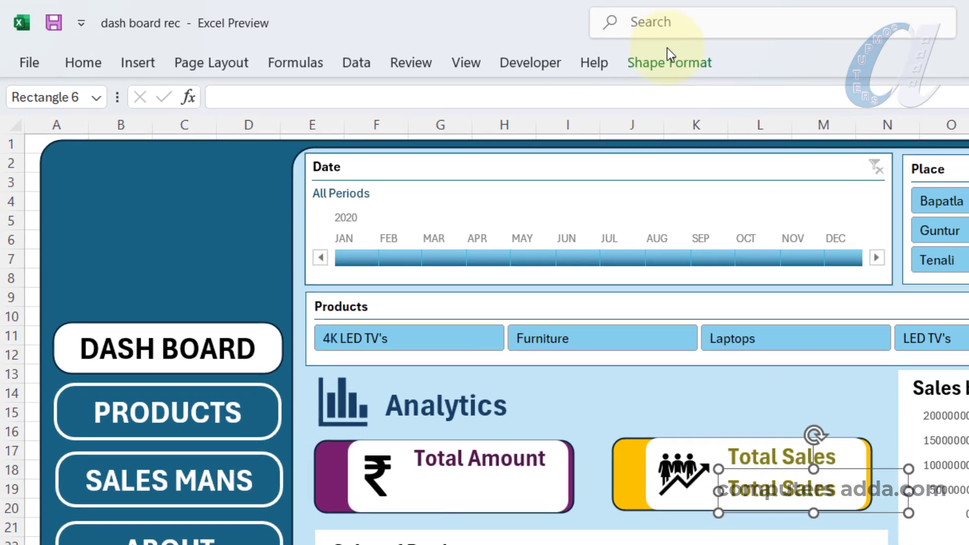
{"action": "left_click", "coordinate": [670, 71]}
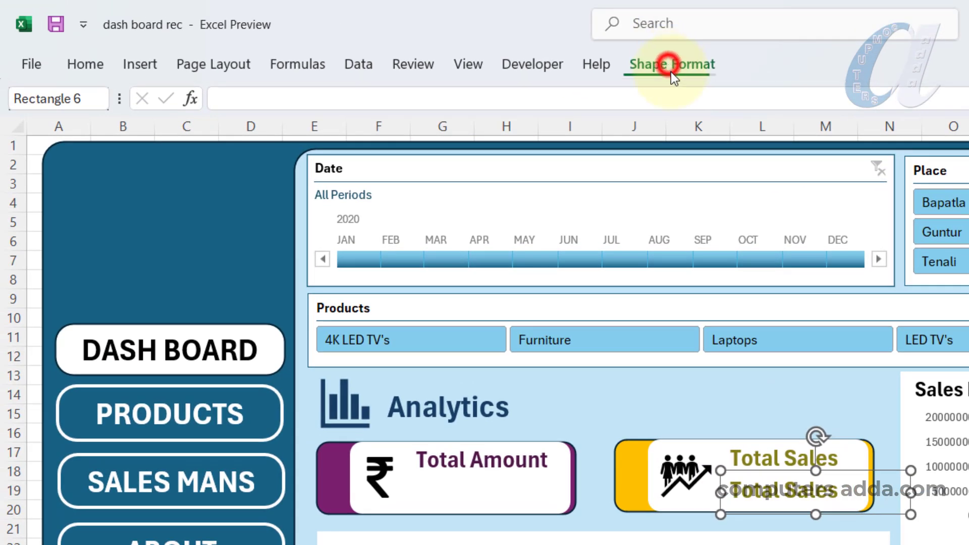
{"action": "left_click", "coordinate": [857, 94]}
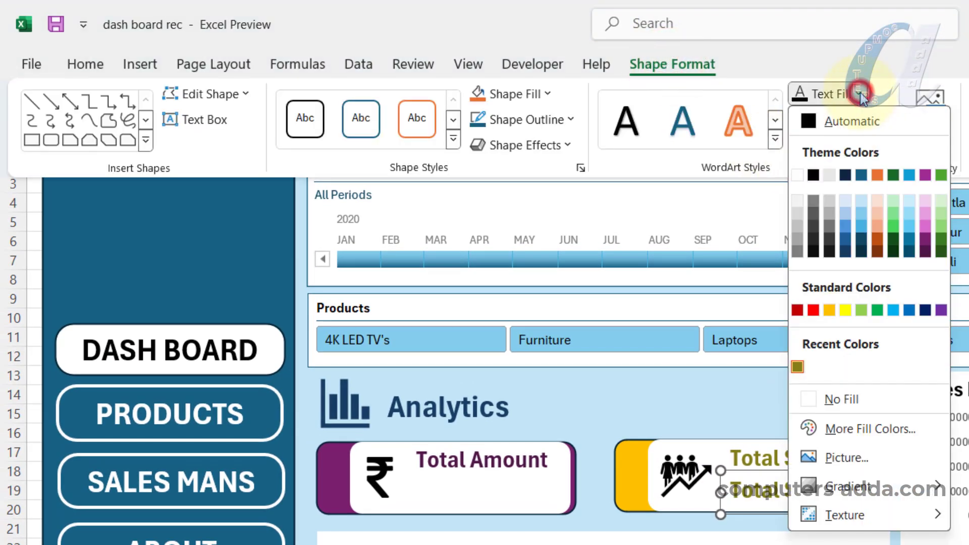
{"action": "left_click", "coordinate": [812, 175]}
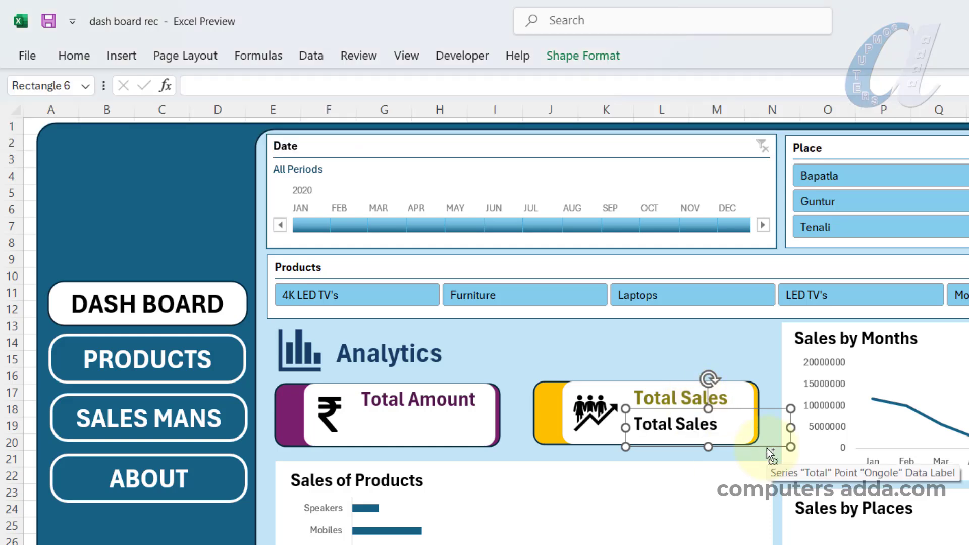
Duplicate the black Total Sales label and place the duplicate beneath the Total Amount heading.
{"action": "left_click_drag", "start_coordinate": [770, 454], "coordinate": [495, 451]}
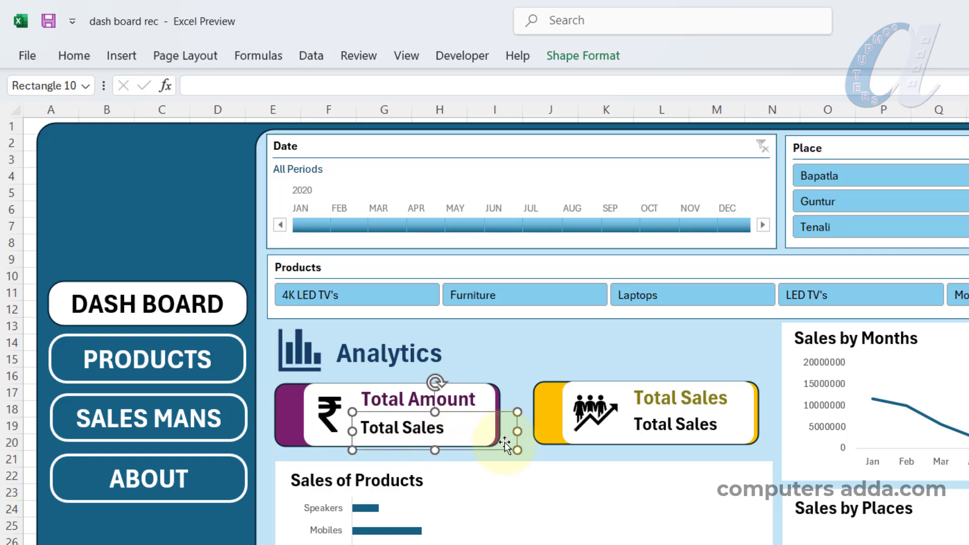
{"action": "key", "text": "ctrl+z"}
{"action": "key", "text": "ctrl+d"}
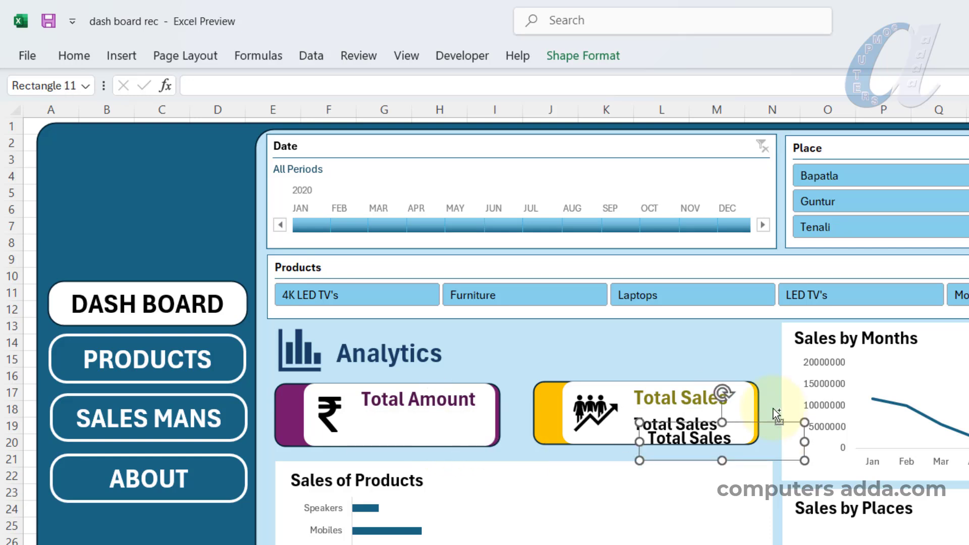
{"action": "left_click_drag", "start_coordinate": [593, 417], "coordinate": [484, 409]}
{"action": "left_click", "coordinate": [407, 428]}
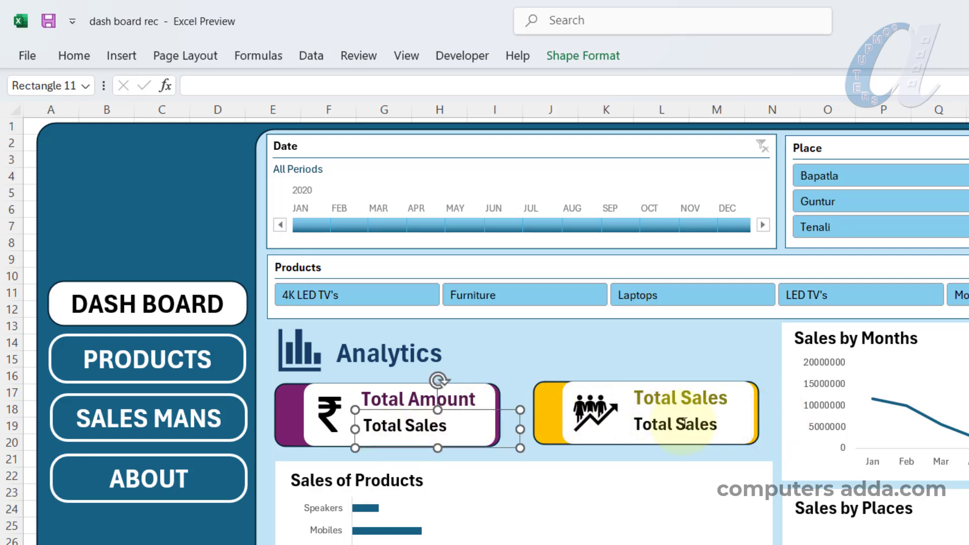
Clear the label under Total Amount and link it to cell C46 with the formula ='Pivot Tables'!C46.
{"action": "left_click", "coordinate": [390, 428]}
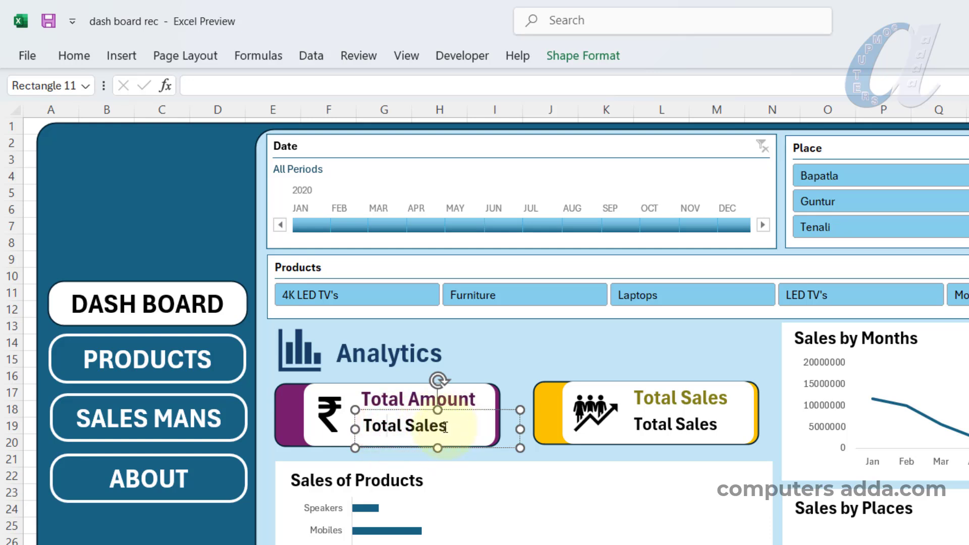
{"action": "triple_click", "coordinate": [440, 426]}
{"action": "key", "text": "BackSpace"}
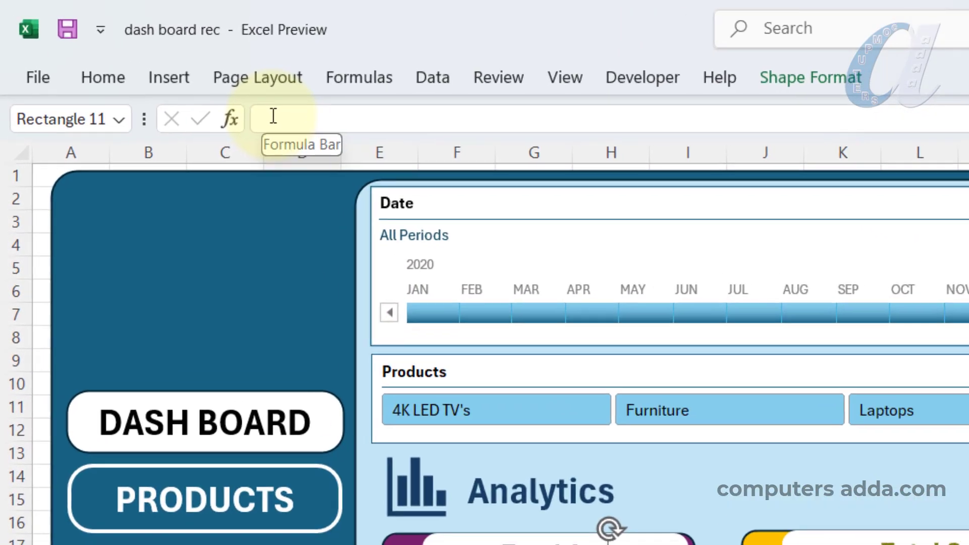
{"action": "left_click", "coordinate": [195, 84]}
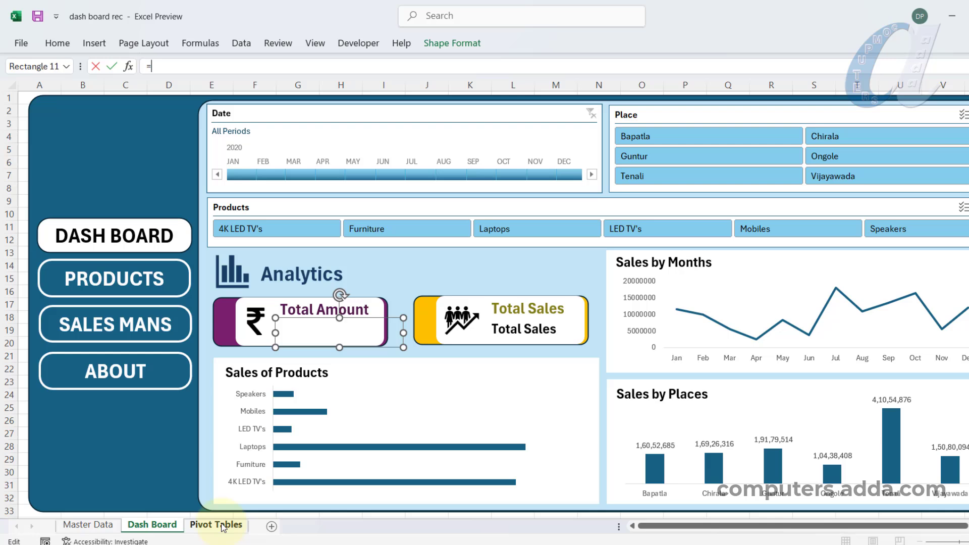
{"action": "left_click", "coordinate": [222, 524]}
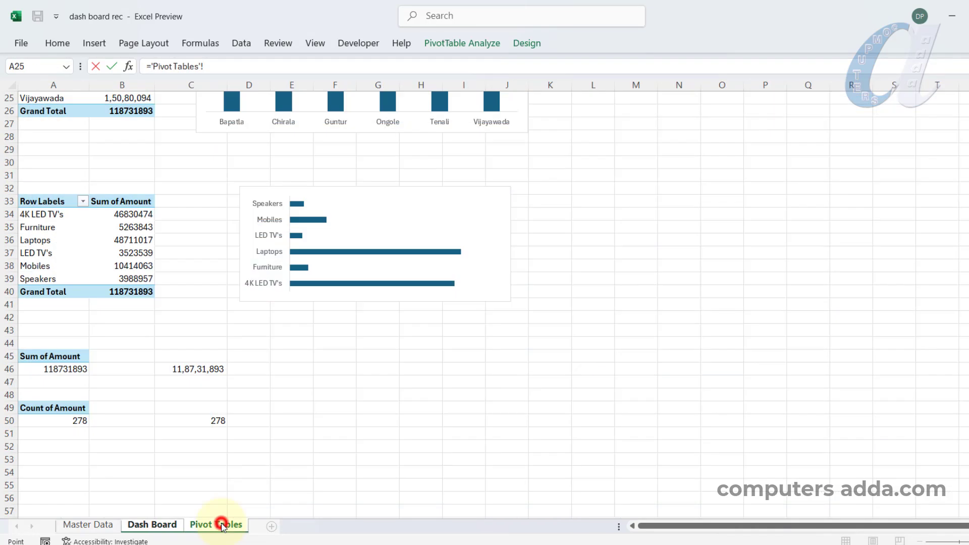
{"action": "left_click", "coordinate": [210, 369]}
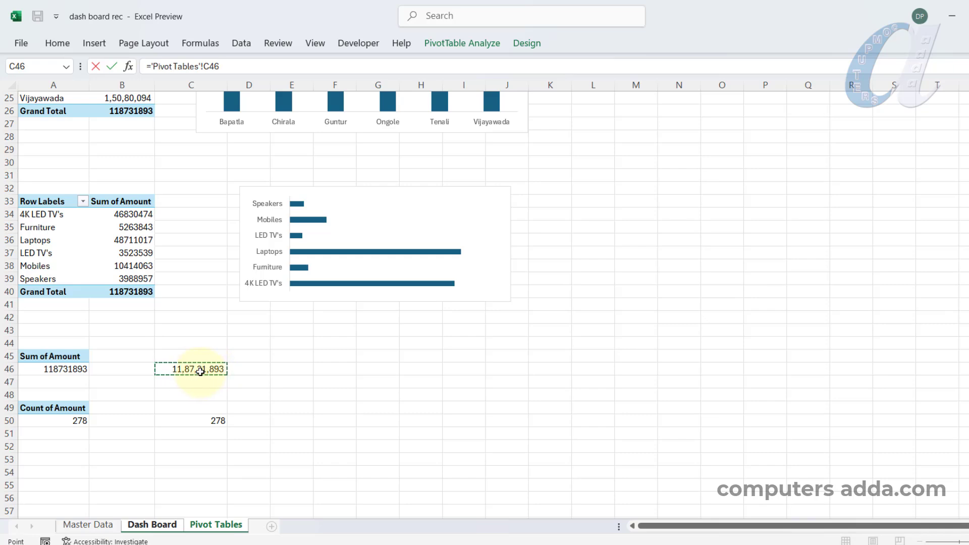
{"action": "key", "text": "Return"}
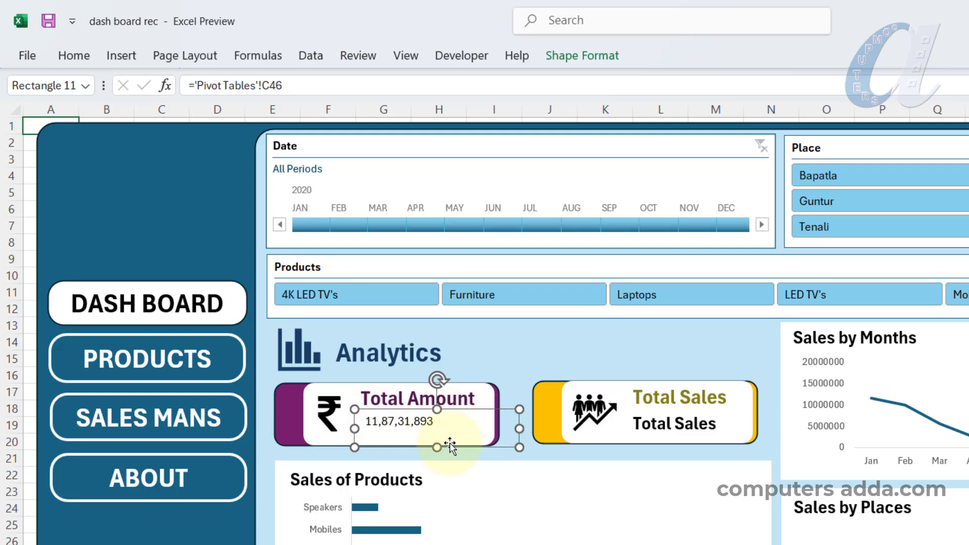
Clear the black label under the Total Sales heading and link it to cell C50 with ='Pivot Tables'!C50.
{"action": "left_click", "coordinate": [702, 419]}
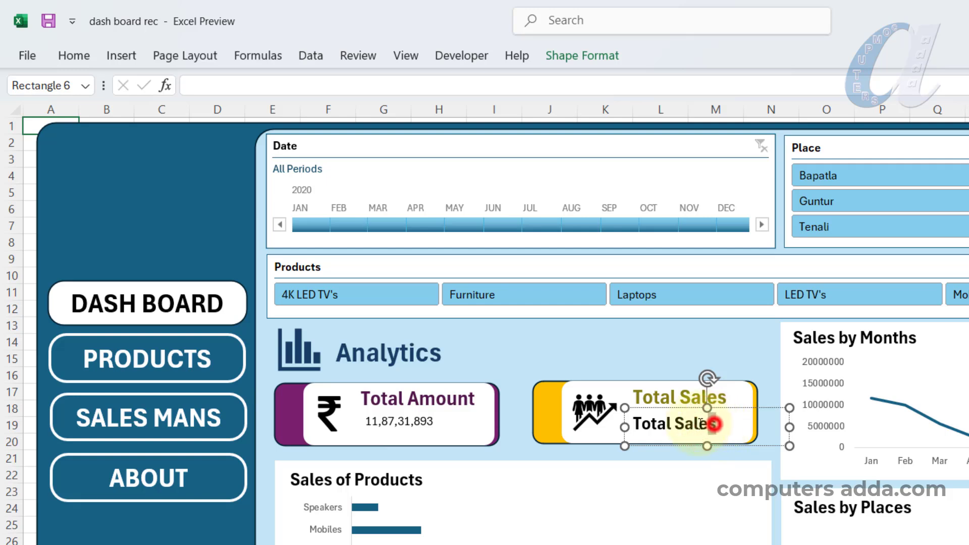
{"action": "triple_click", "coordinate": [712, 424]}
{"action": "key", "text": "BackSpace"}
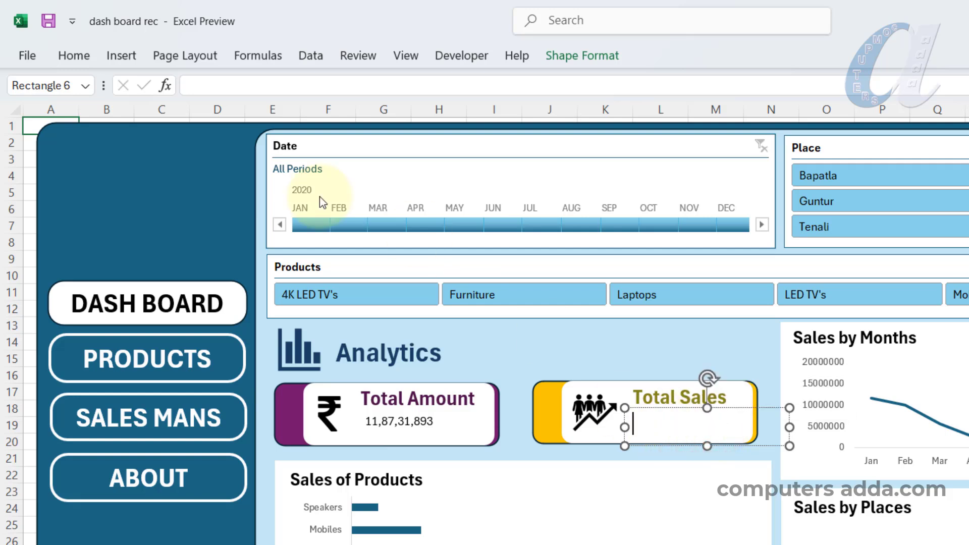
{"action": "type", "text": "="}
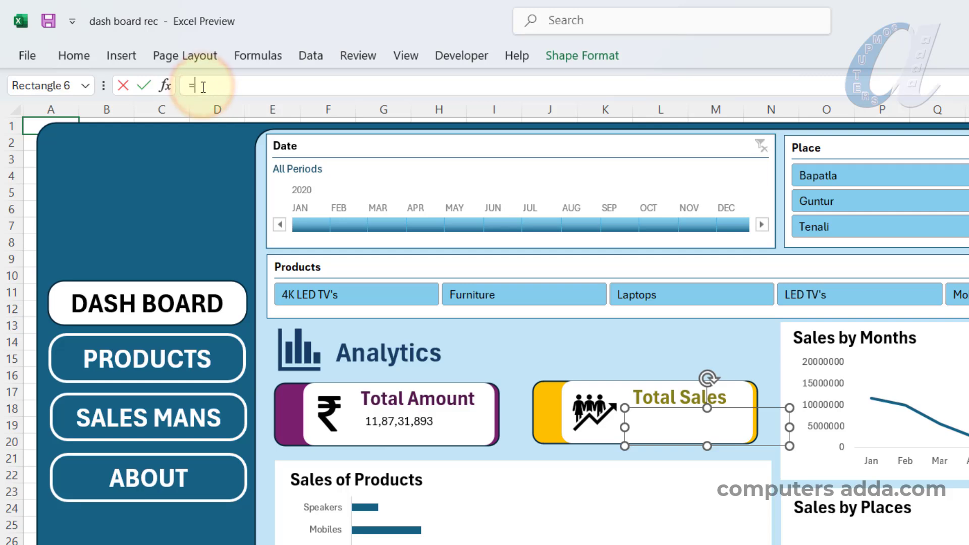
{"action": "left_click", "coordinate": [291, 544]}
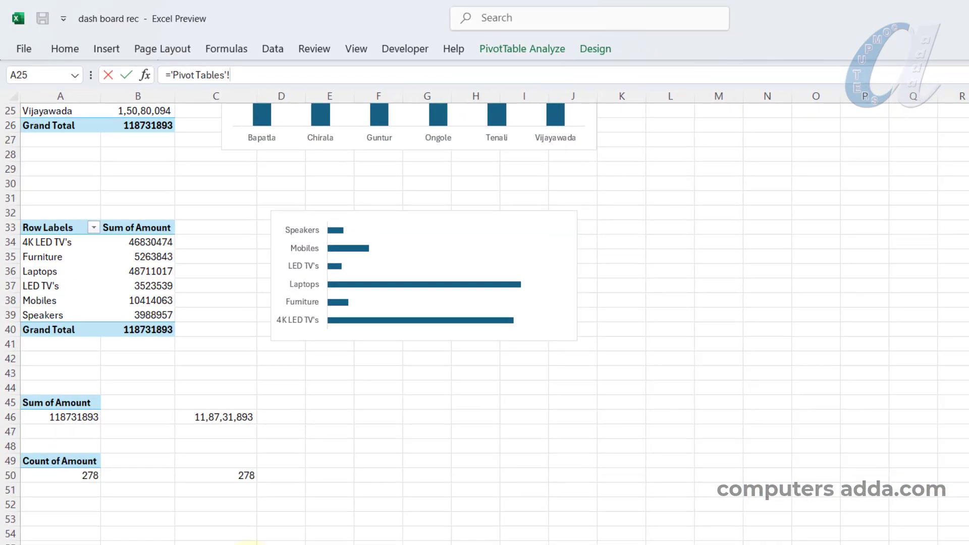
{"action": "left_click", "coordinate": [229, 474]}
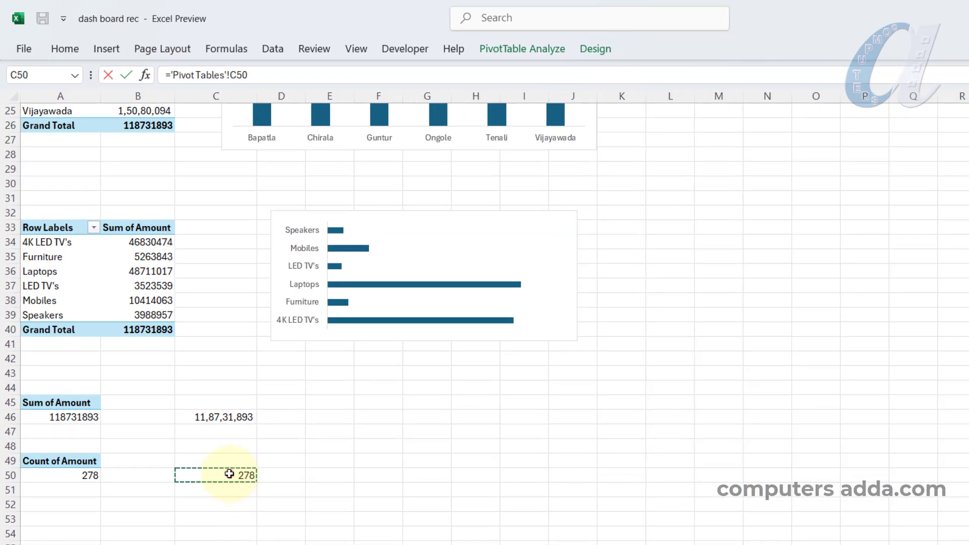
{"action": "key", "text": "Return"}
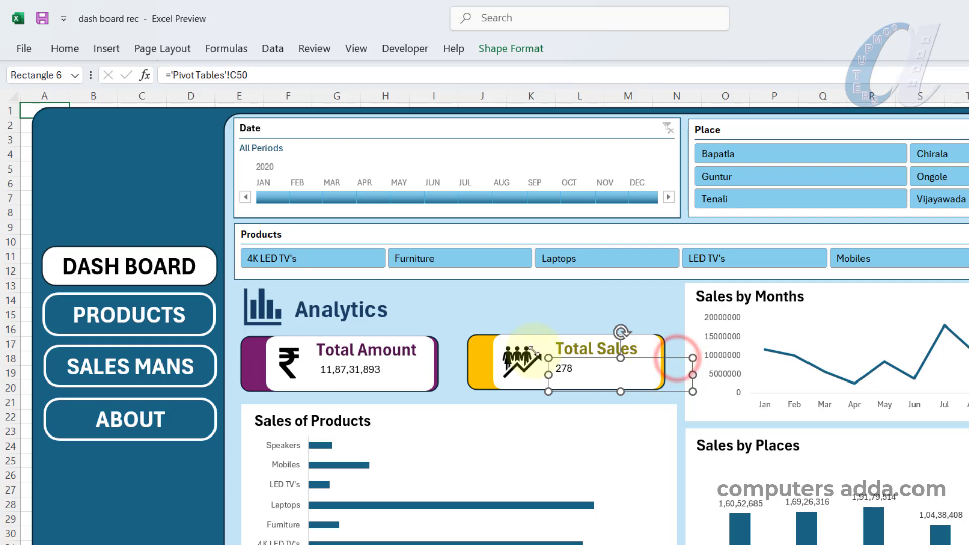
Format the linked Total Sales value as 18-point bold and narrow its text box to fit inside the card.
{"action": "left_click", "coordinate": [59, 51]}
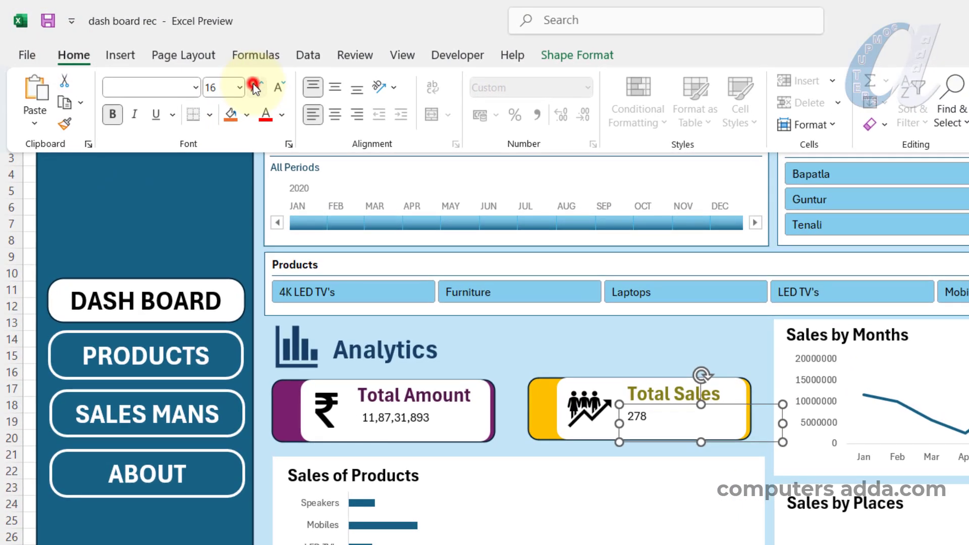
{"action": "left_click", "coordinate": [224, 77]}
{"action": "left_click", "coordinate": [252, 83]}
{"action": "left_click", "coordinate": [253, 82]}
{"action": "left_click", "coordinate": [253, 83]}
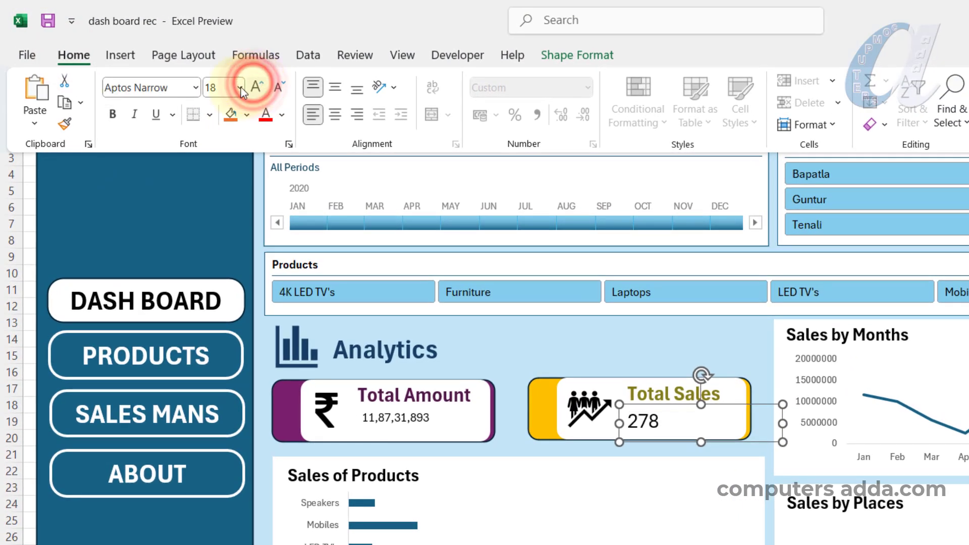
{"action": "left_click", "coordinate": [113, 115]}
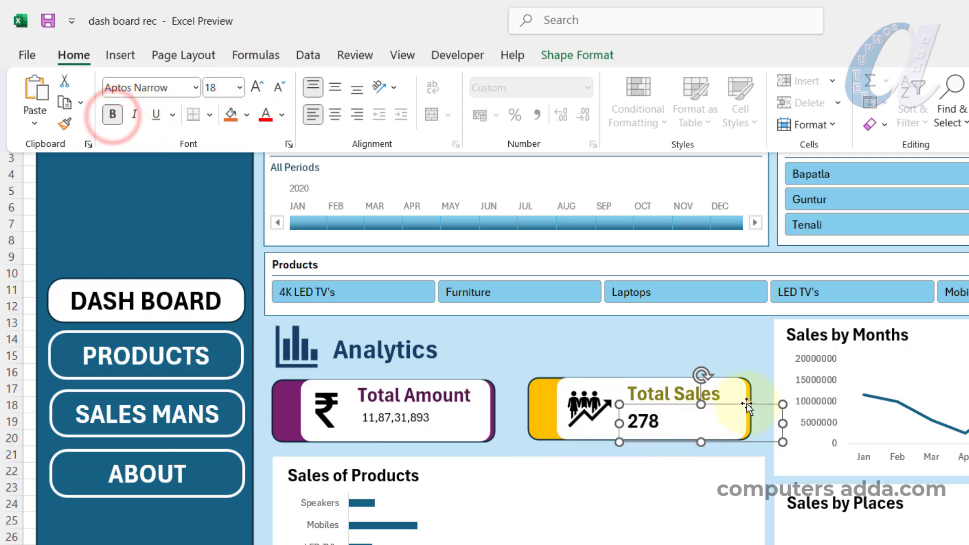
{"action": "left_click", "coordinate": [728, 422]}
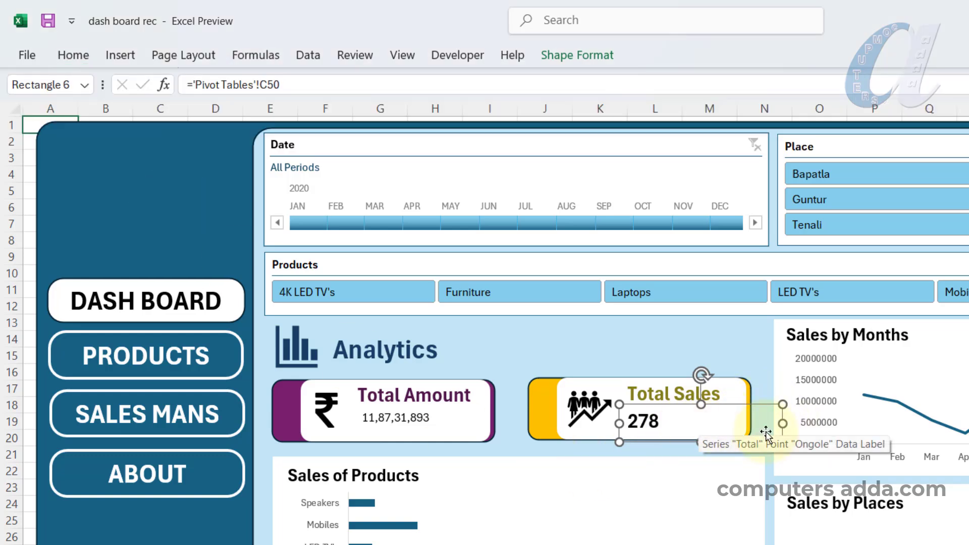
{"action": "left_click_drag", "start_coordinate": [783, 422], "coordinate": [712, 414]}
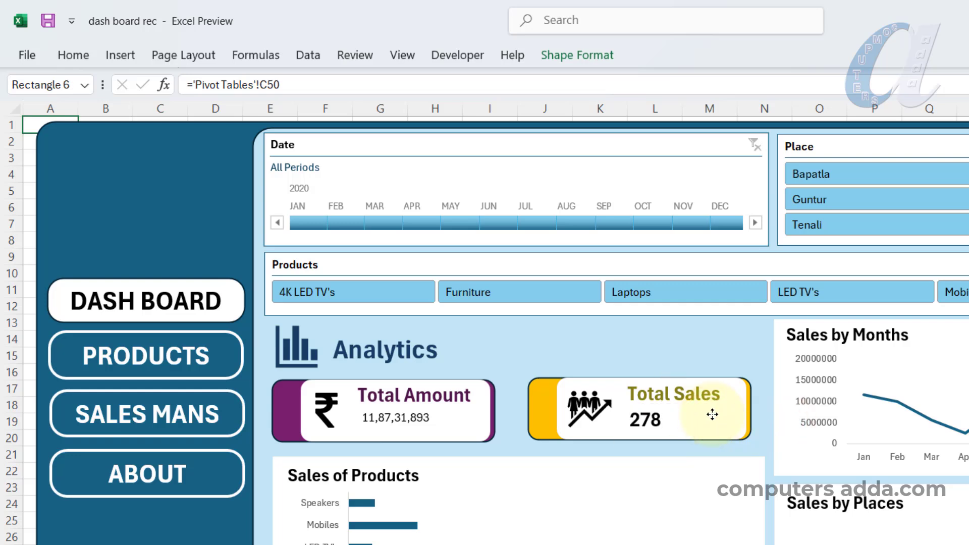
Enlarge the linked value in the Total Amount card and make it bold.
{"action": "left_click", "coordinate": [399, 413]}
{"action": "left_click", "coordinate": [73, 54]}
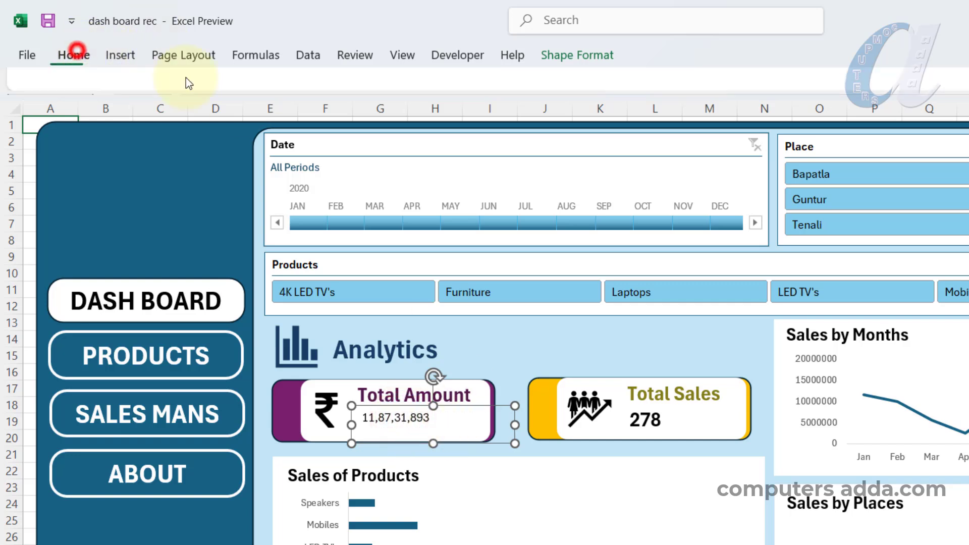
{"action": "left_click", "coordinate": [257, 86]}
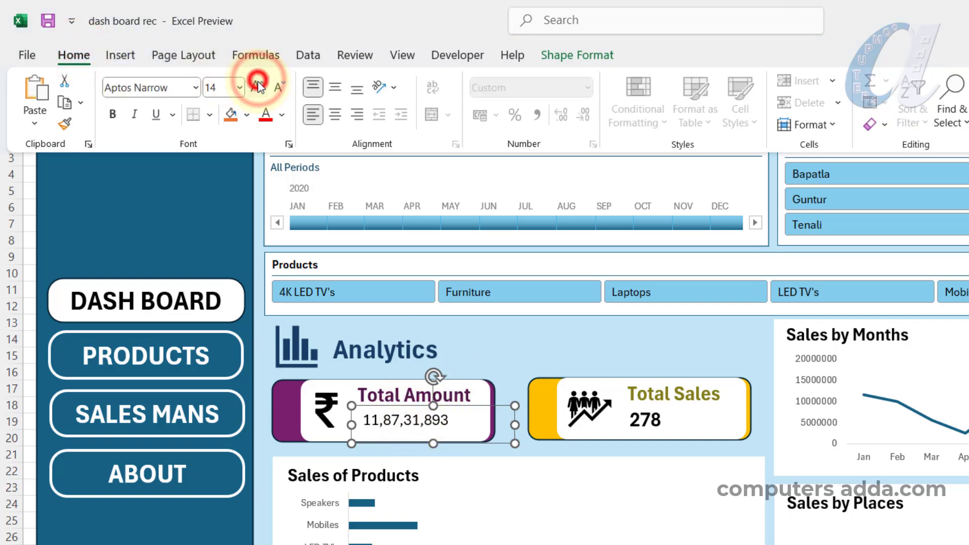
{"action": "left_click", "coordinate": [257, 86]}
{"action": "left_click", "coordinate": [113, 115]}
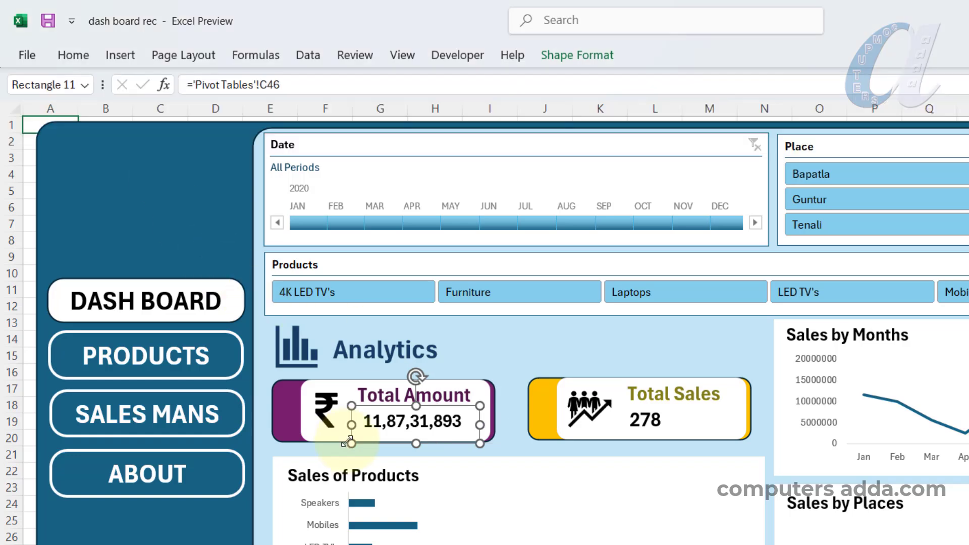
Nudge the Total Amount value slightly left to line it up under its heading, and deselect it.
{"action": "key", "text": "Left"}
{"action": "key", "text": "Left"}
{"action": "key", "text": "Left"}
{"action": "key", "text": "Left"}
{"action": "key", "text": "Left"}
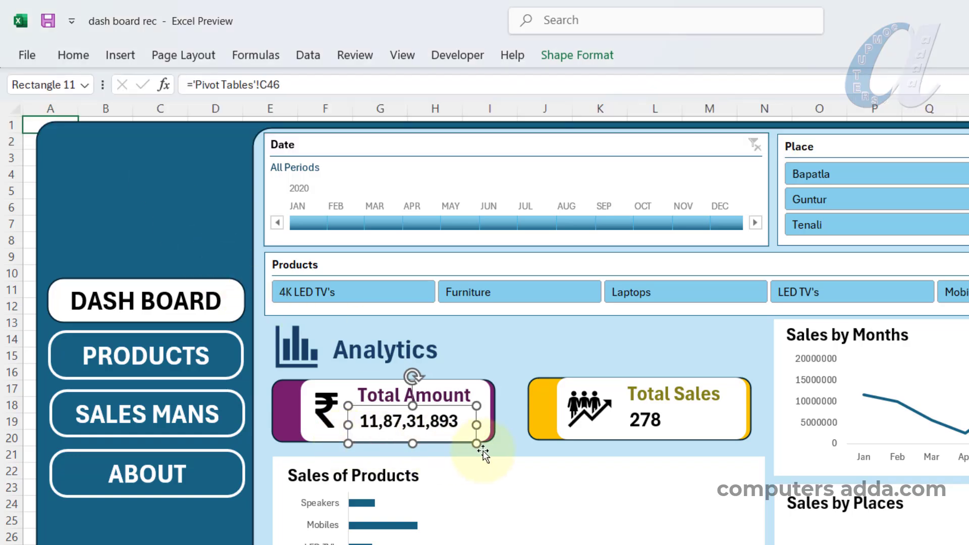
{"action": "left_click", "coordinate": [511, 428]}
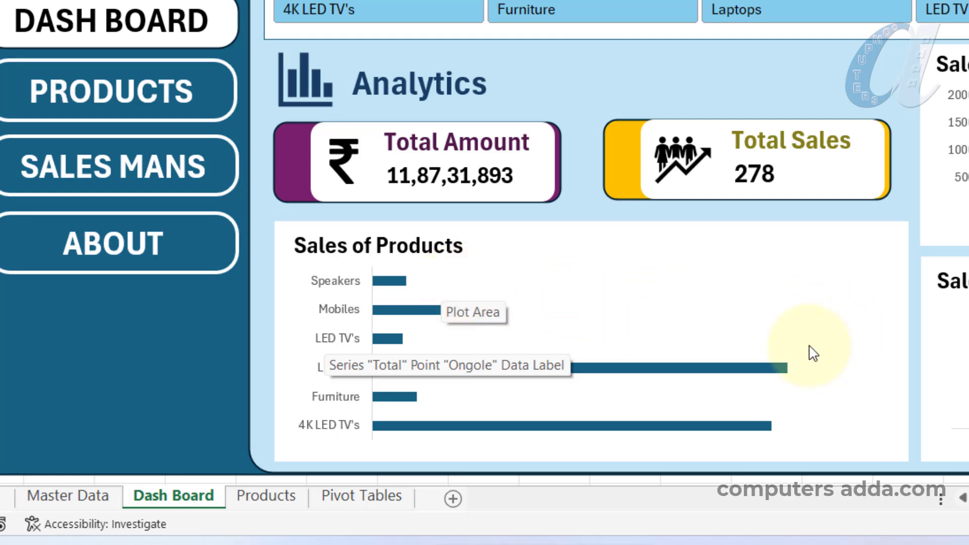
On the Pivot Tables sheet, show the product pivot table's Sum of Amount values as % of Column Total.
{"action": "left_click", "coordinate": [369, 495]}
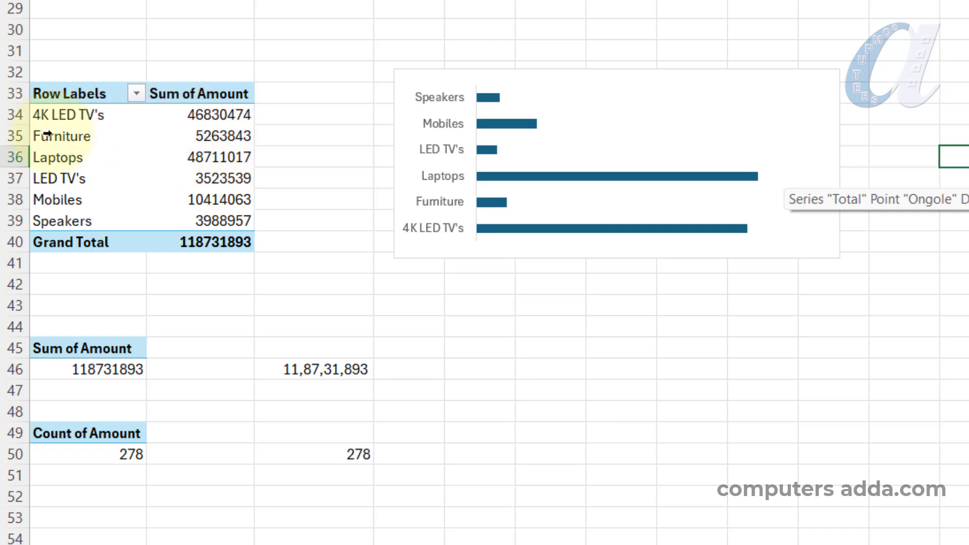
{"action": "left_click", "coordinate": [209, 132]}
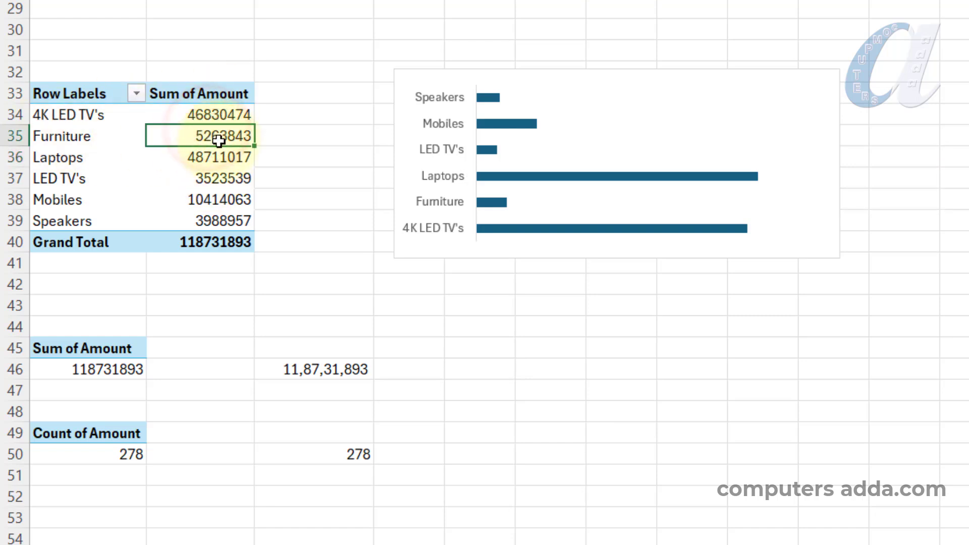
{"action": "right_click", "coordinate": [218, 138]}
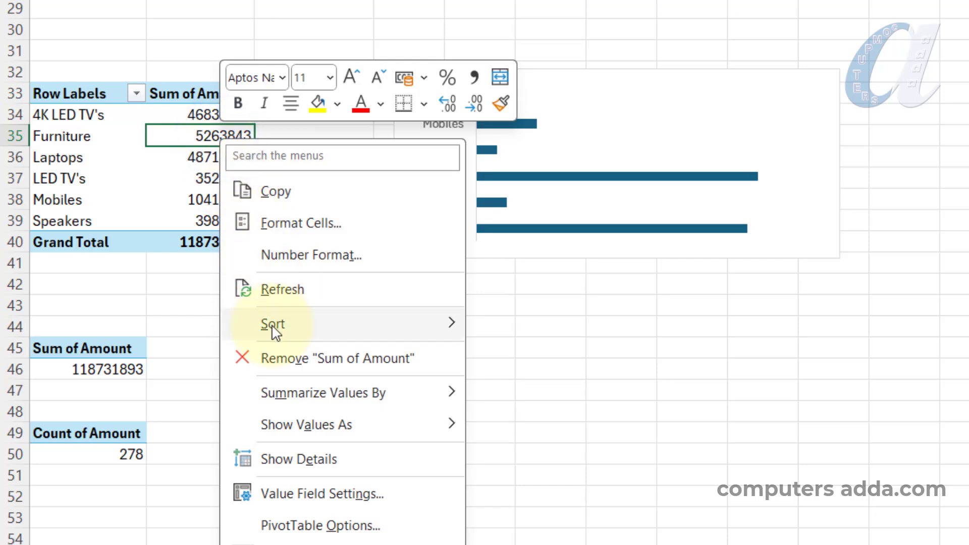
{"action": "mouse_move", "coordinate": [315, 428]}
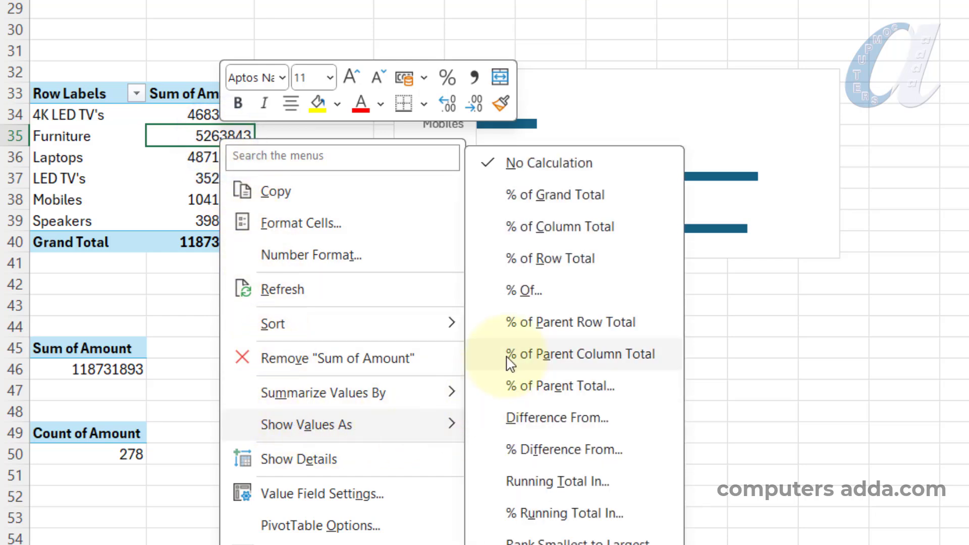
{"action": "left_click", "coordinate": [587, 229]}
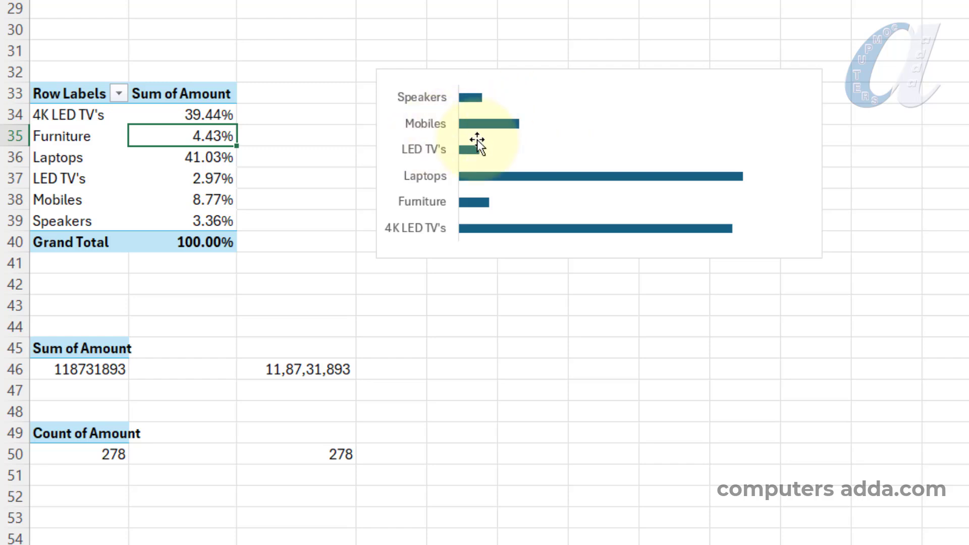
Add data labels to the bars of the product pivot chart on the Pivot Tables sheet.
{"action": "left_click", "coordinate": [547, 179]}
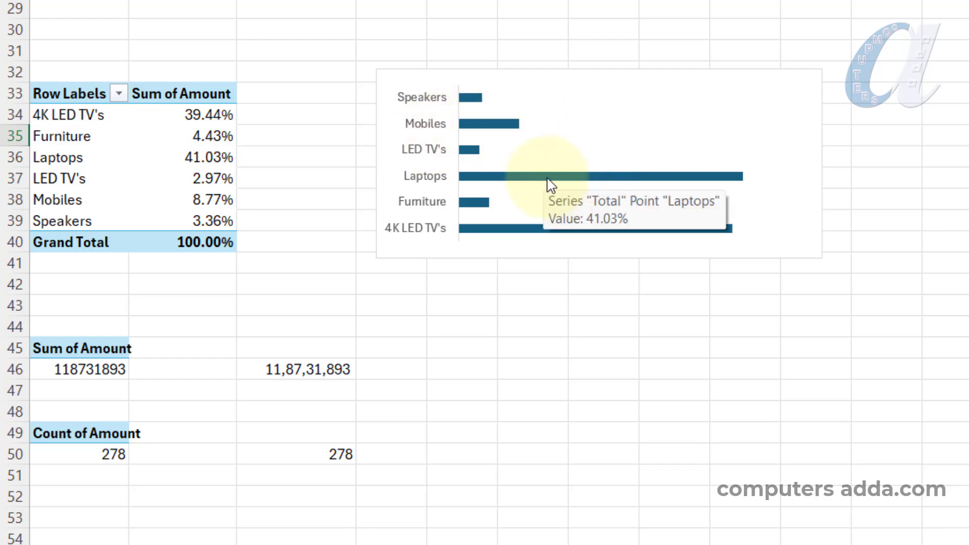
{"action": "right_click", "coordinate": [548, 179]}
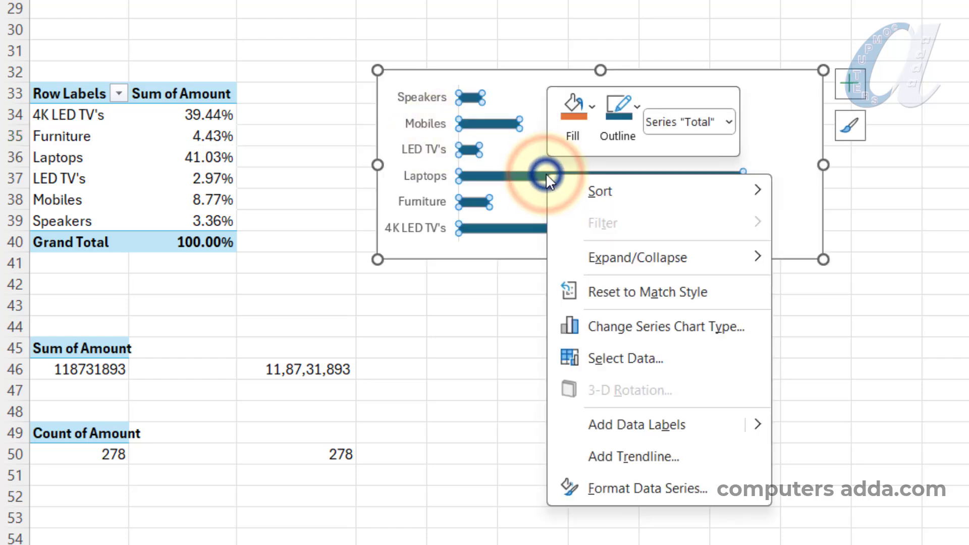
{"action": "mouse_move", "coordinate": [656, 424]}
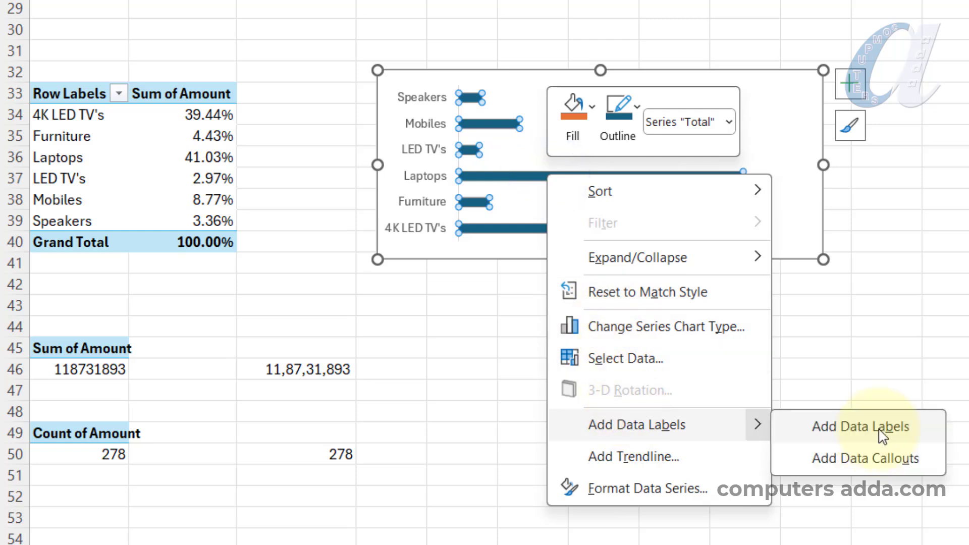
{"action": "left_click", "coordinate": [881, 431]}
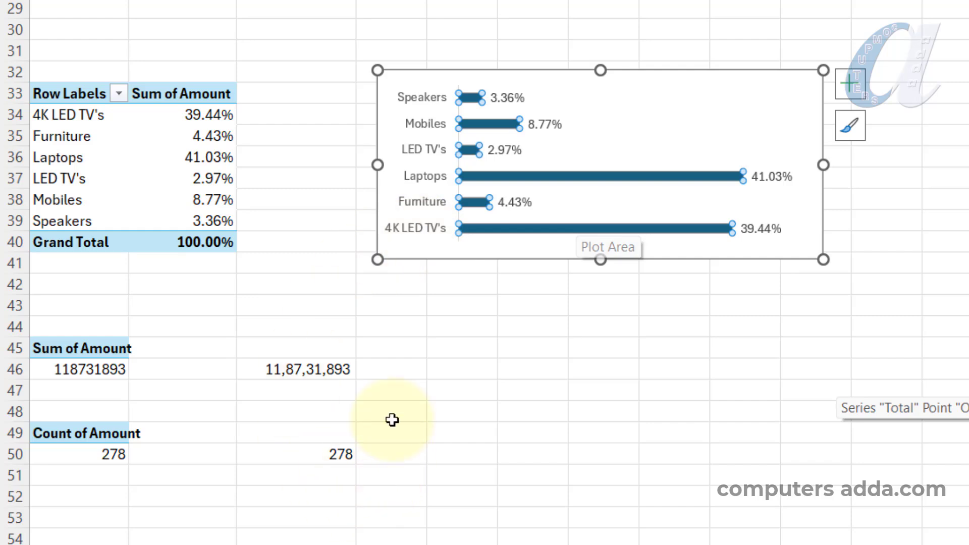
{"action": "left_click", "coordinate": [816, 389]}
Copy the product pivot chart to the Dash Board sheet, fitting and enlarging it inside the Sales of Products box.
{"action": "left_click", "coordinate": [190, 535]}
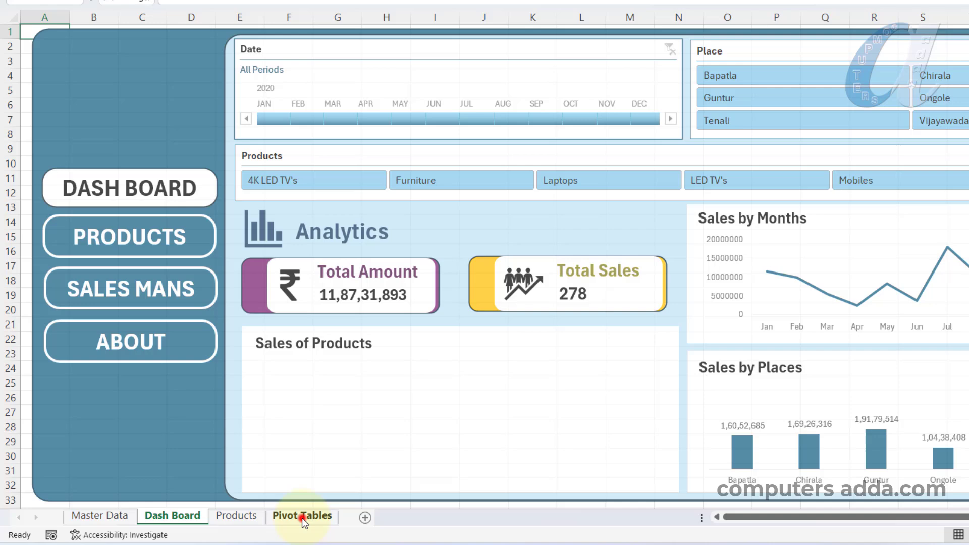
{"action": "left_click", "coordinate": [302, 515]}
{"action": "left_click", "coordinate": [475, 150]}
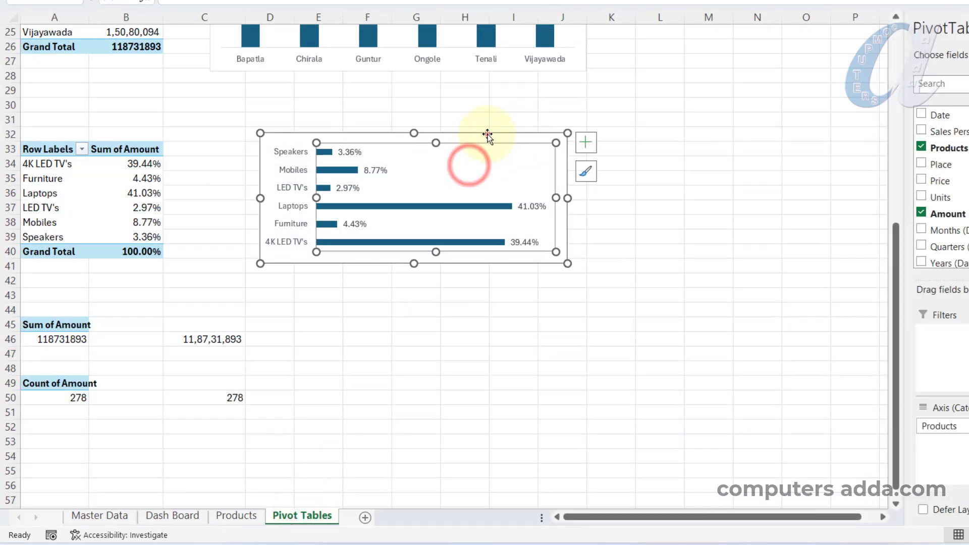
{"action": "left_click", "coordinate": [484, 134]}
{"action": "key", "text": "ctrl+c"}
{"action": "left_click", "coordinate": [172, 515]}
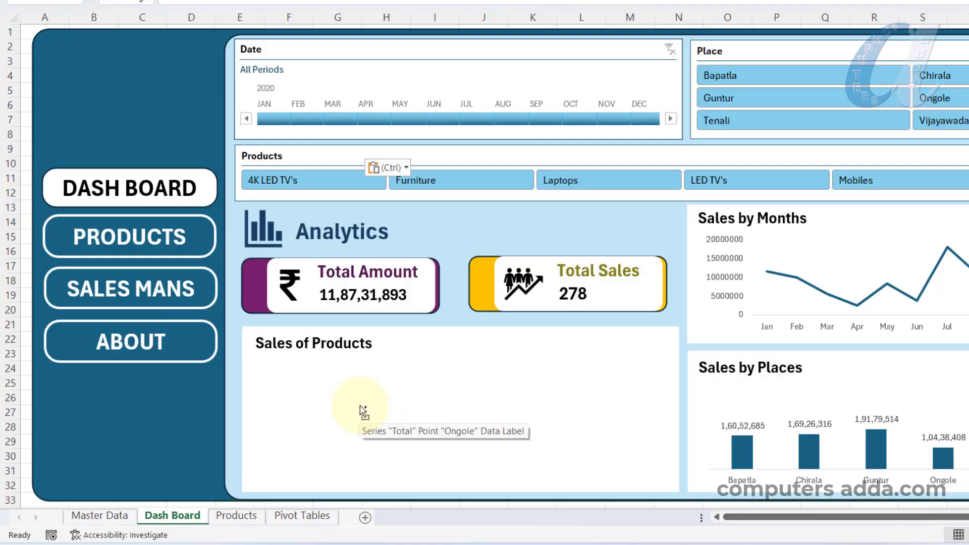
{"action": "key", "text": "ctrl+v"}
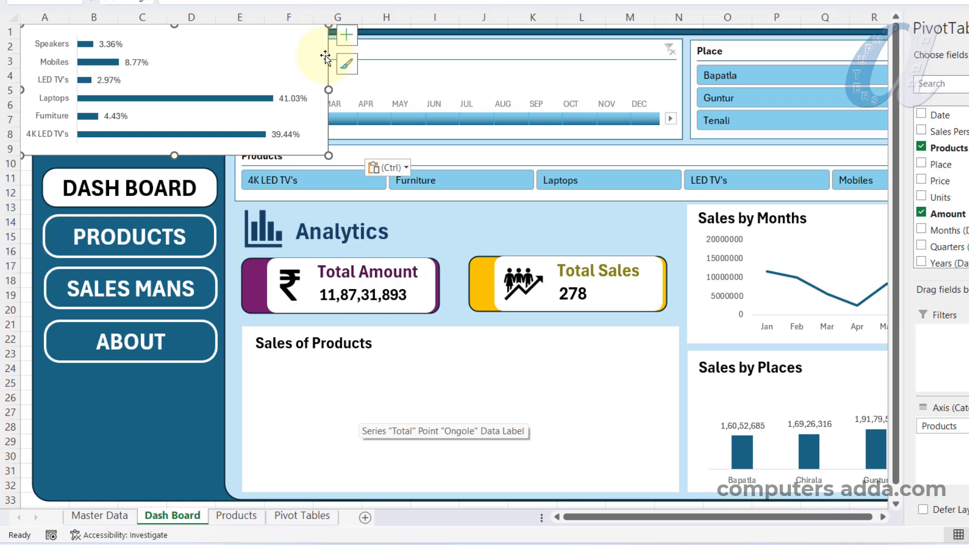
{"action": "left_click_drag", "start_coordinate": [326, 57], "coordinate": [568, 392]}
{"action": "left_click_drag", "start_coordinate": [569, 357], "coordinate": [666, 344]}
Bring the Sales of Products heading in front of the chart that overlaps it.
{"action": "left_click", "coordinate": [310, 340]}
{"action": "left_click", "coordinate": [312, 341]}
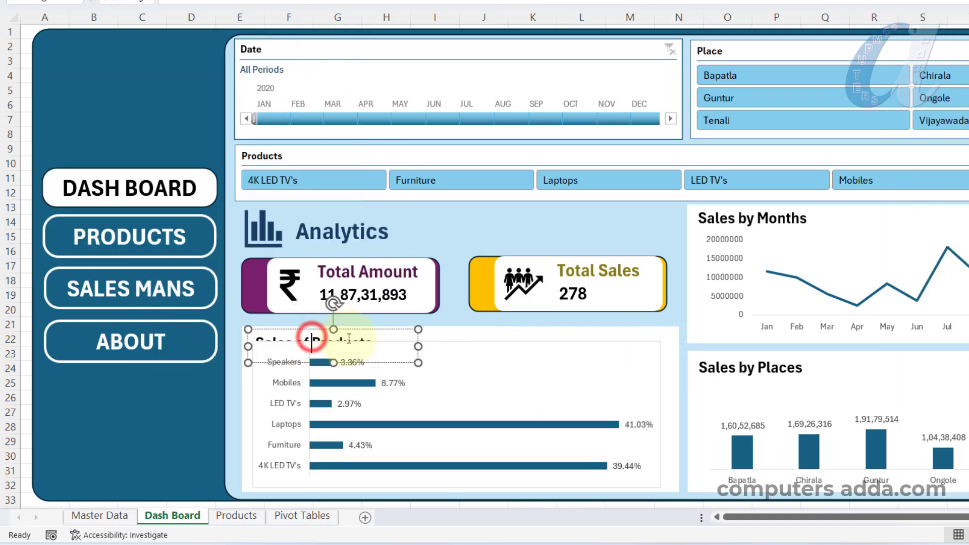
{"action": "left_click", "coordinate": [417, 345]}
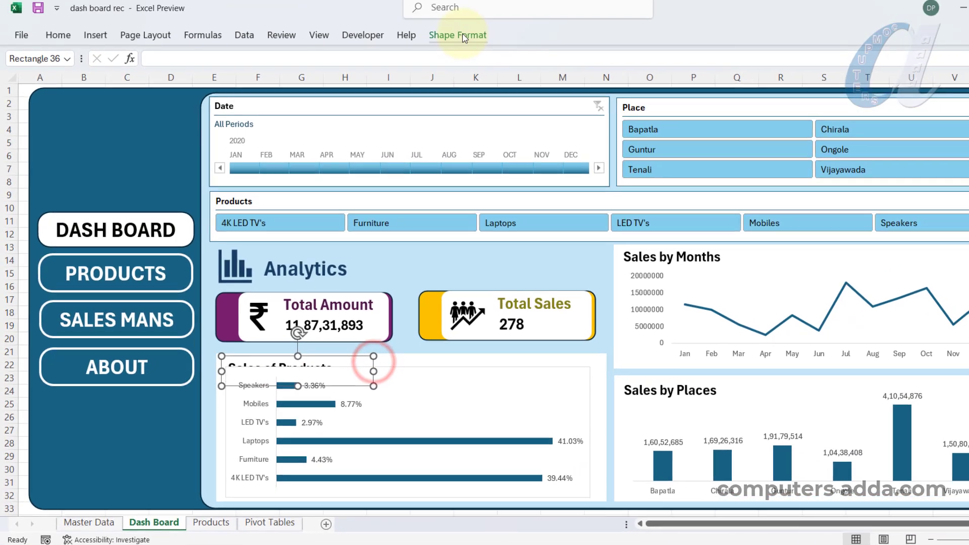
{"action": "left_click", "coordinate": [464, 38]}
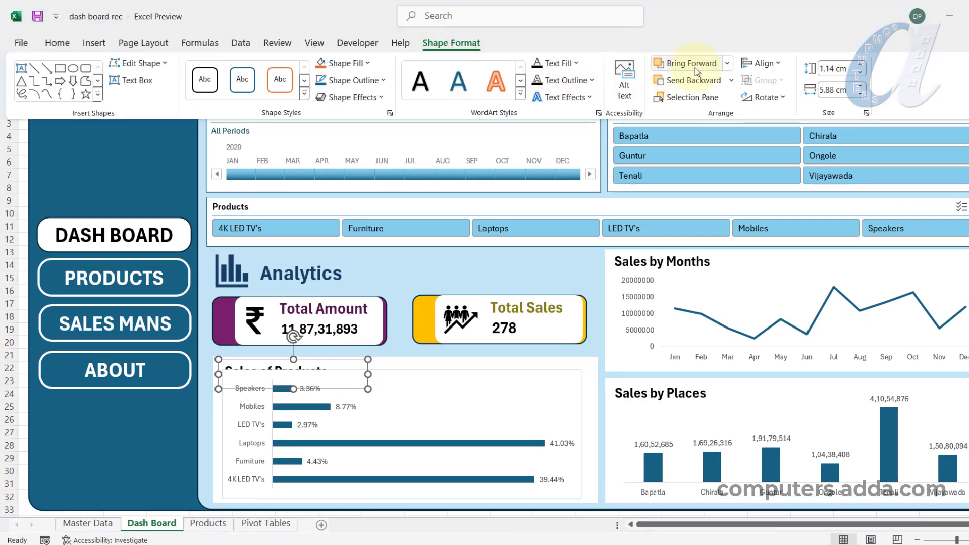
{"action": "left_click", "coordinate": [726, 63]}
{"action": "left_click", "coordinate": [700, 99]}
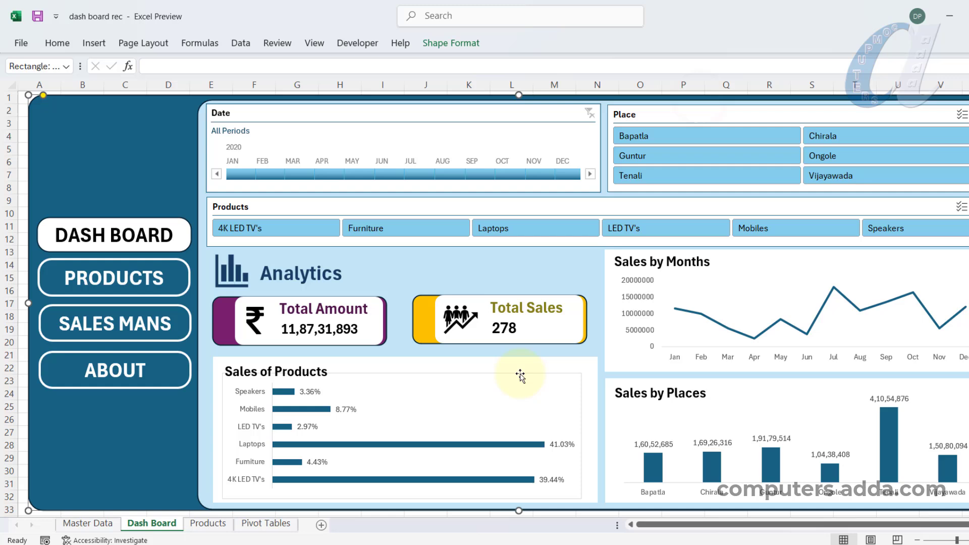
Remove the outline from the Sales of Products chart.
{"action": "left_click", "coordinate": [520, 372]}
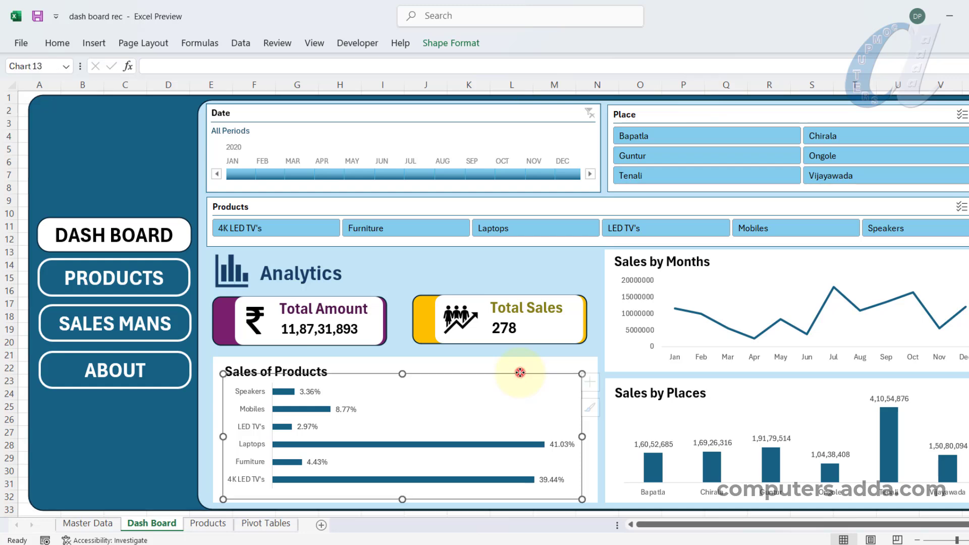
{"action": "left_click", "coordinate": [567, 43]}
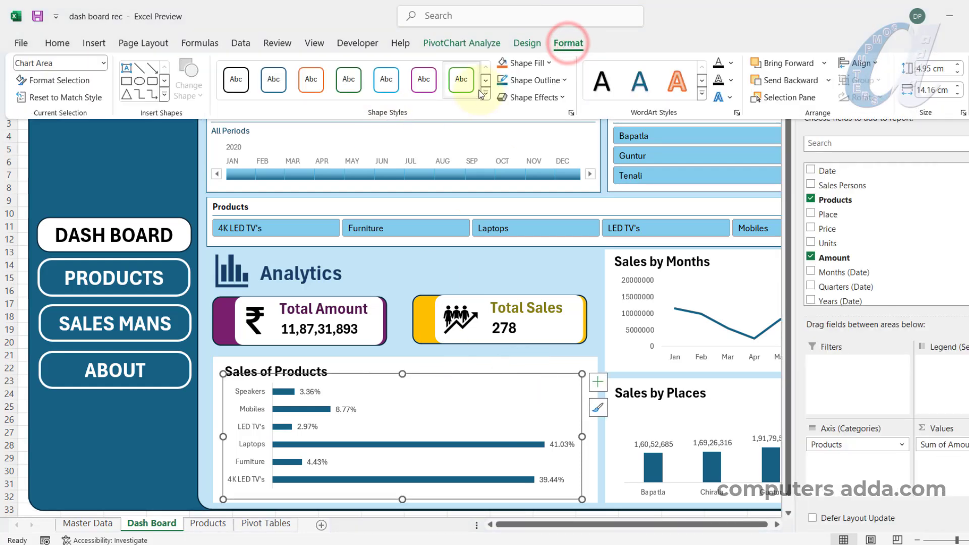
{"action": "left_click", "coordinate": [564, 80]}
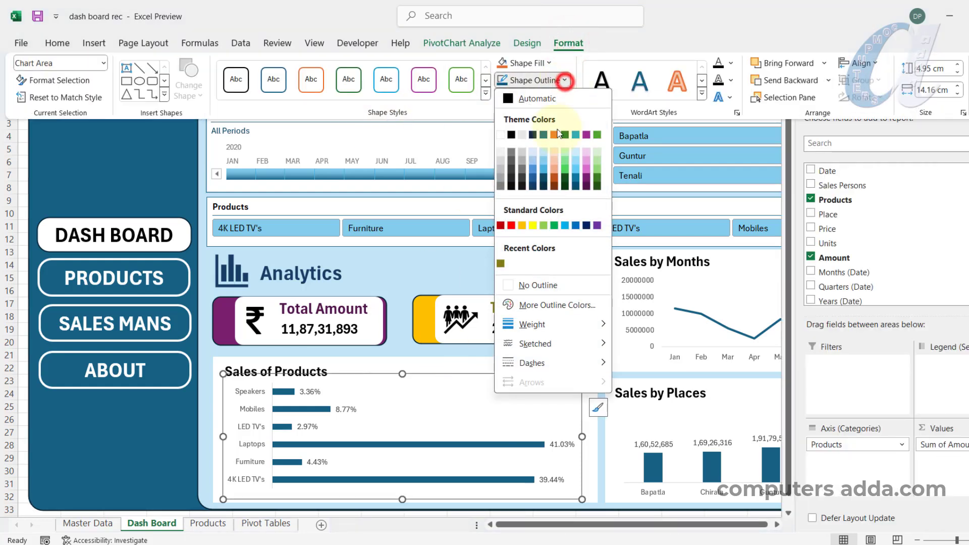
{"action": "left_click", "coordinate": [532, 286]}
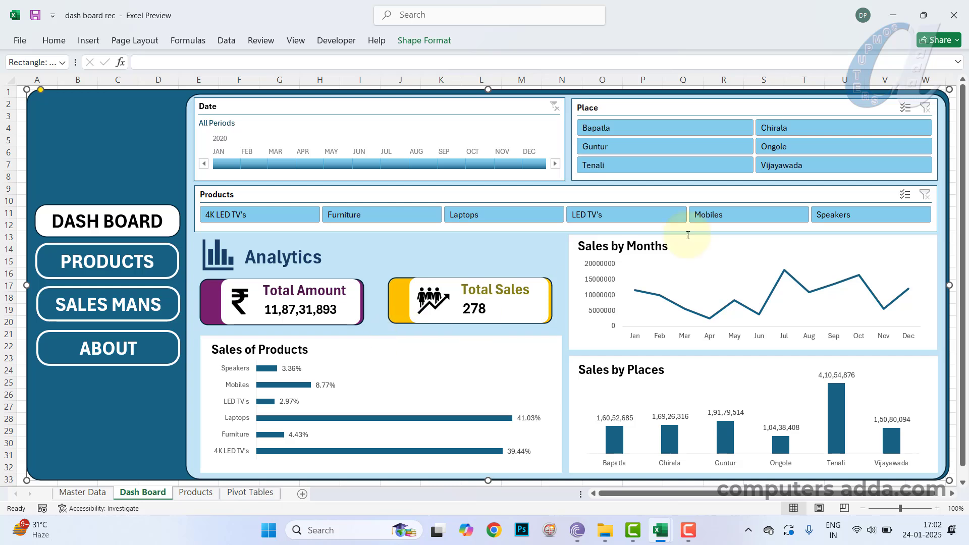
Test the Place slicer by filtering to Guntur, Ongole and Chirala individually and as a combined selection.
{"action": "left_click", "coordinate": [631, 147]}
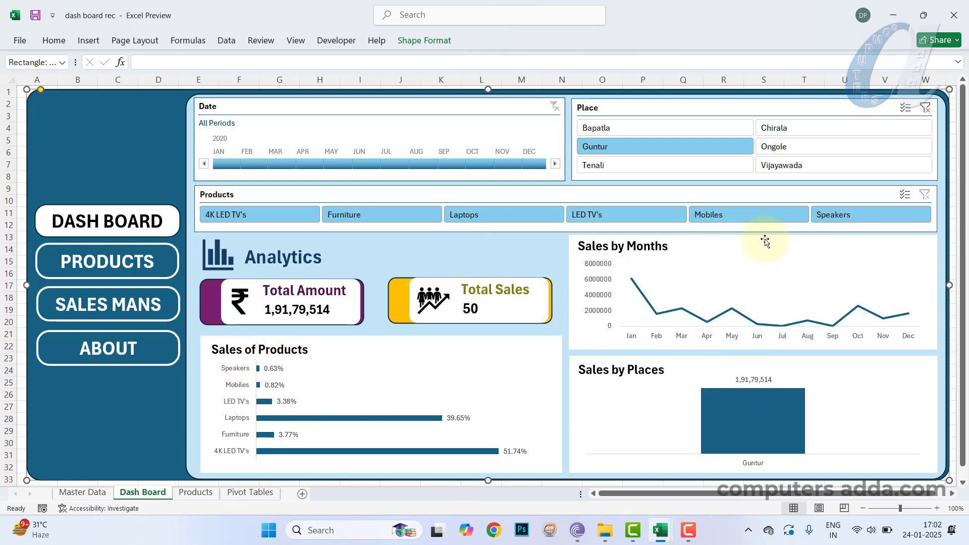
{"action": "left_click", "coordinate": [789, 147]}
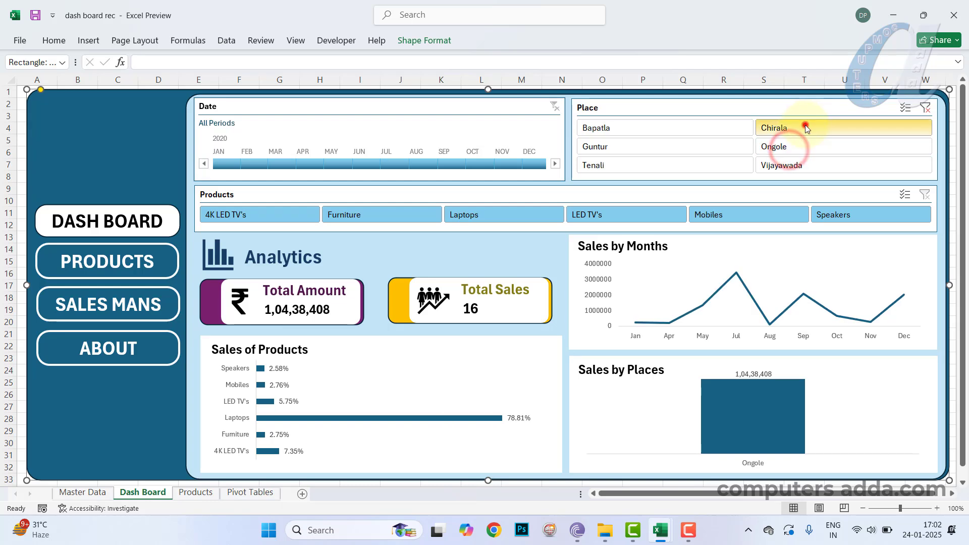
{"action": "left_click", "coordinate": [804, 126]}
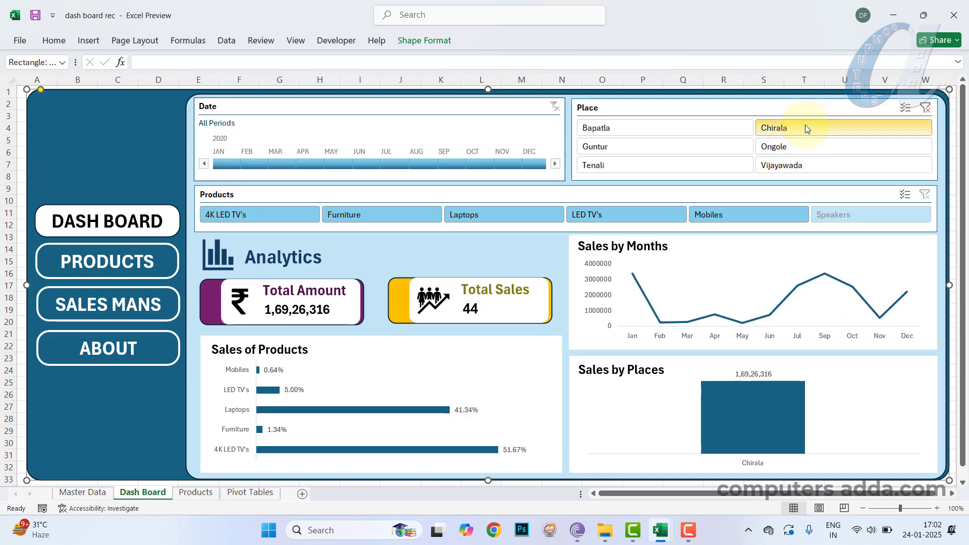
{"action": "left_click", "coordinate": [904, 108]}
{"action": "left_click", "coordinate": [721, 147]}
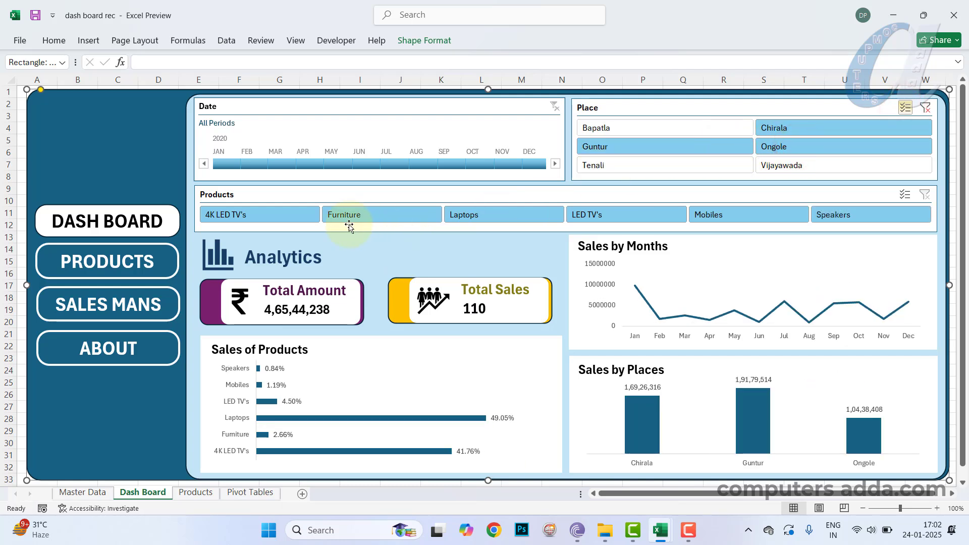
Test the Products slicer with 4K LED TV's, with Mobiles, and with a multi-selection of 4K LED TV's, Furniture, Laptops and Mobiles.
{"action": "left_click", "coordinate": [271, 217]}
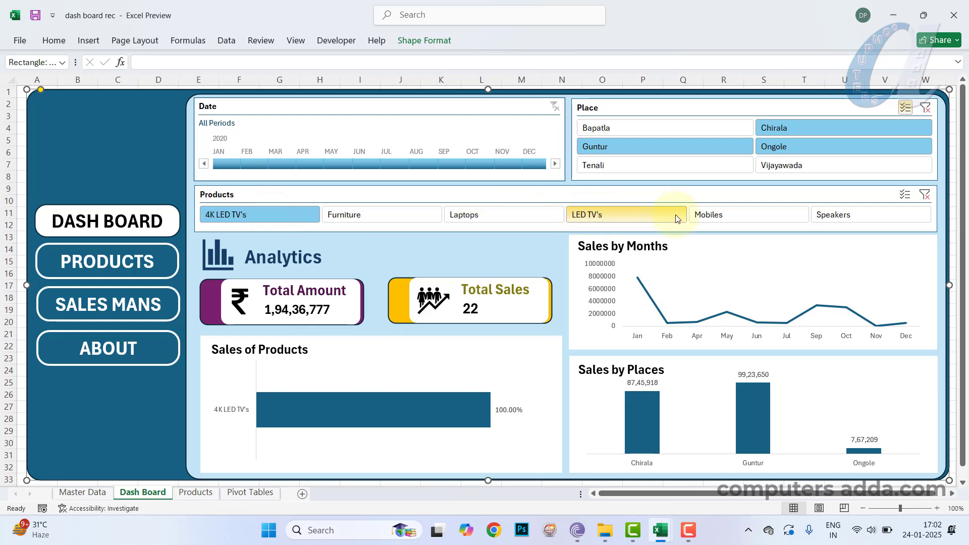
{"action": "left_click", "coordinate": [741, 213]}
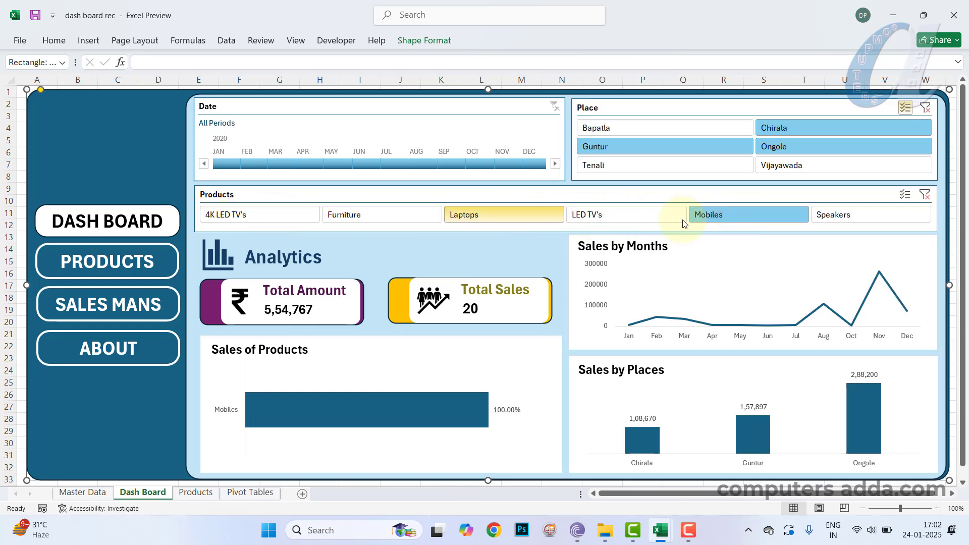
{"action": "left_click", "coordinate": [904, 195]}
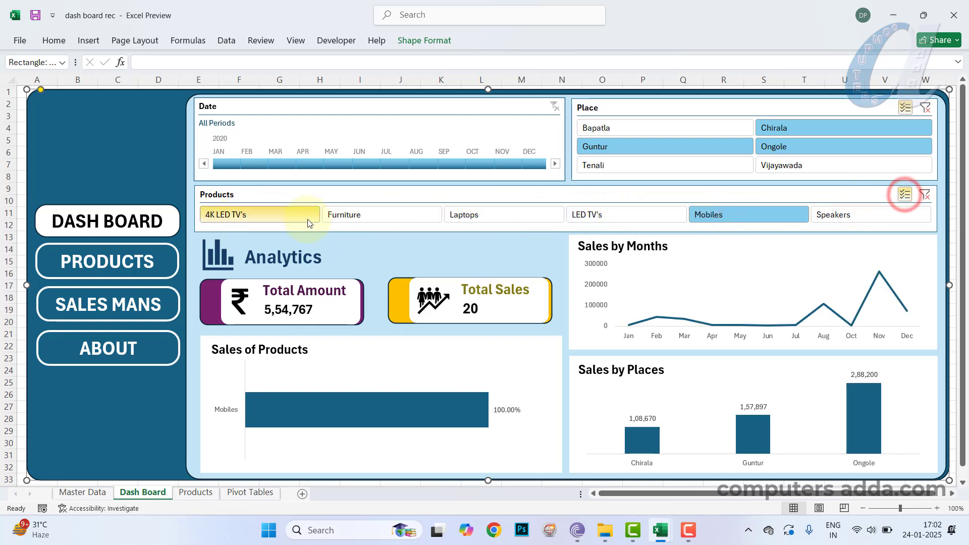
{"action": "left_click", "coordinate": [297, 217]}
{"action": "left_click", "coordinate": [399, 218]}
{"action": "left_click", "coordinate": [513, 221]}
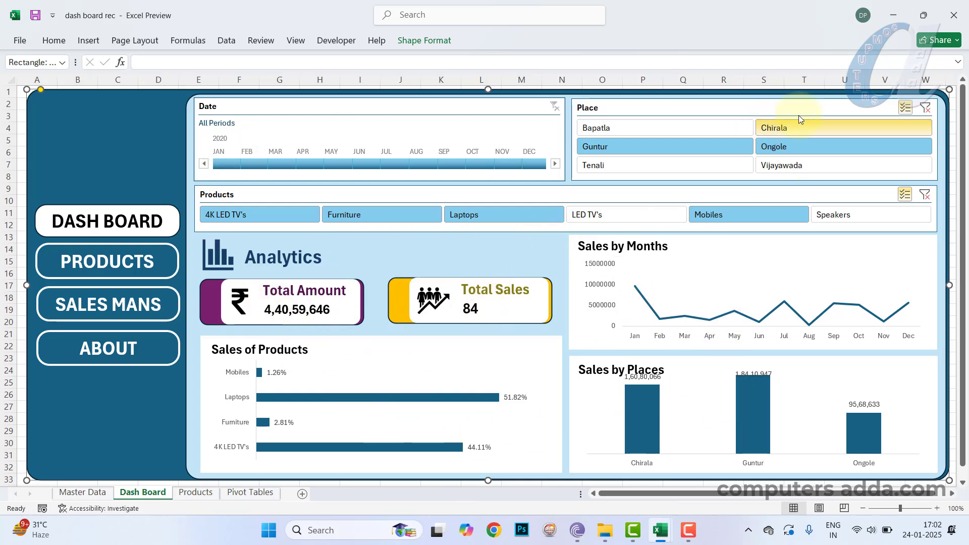
Clear the Place and Products slicer filters.
{"action": "left_click", "coordinate": [925, 108]}
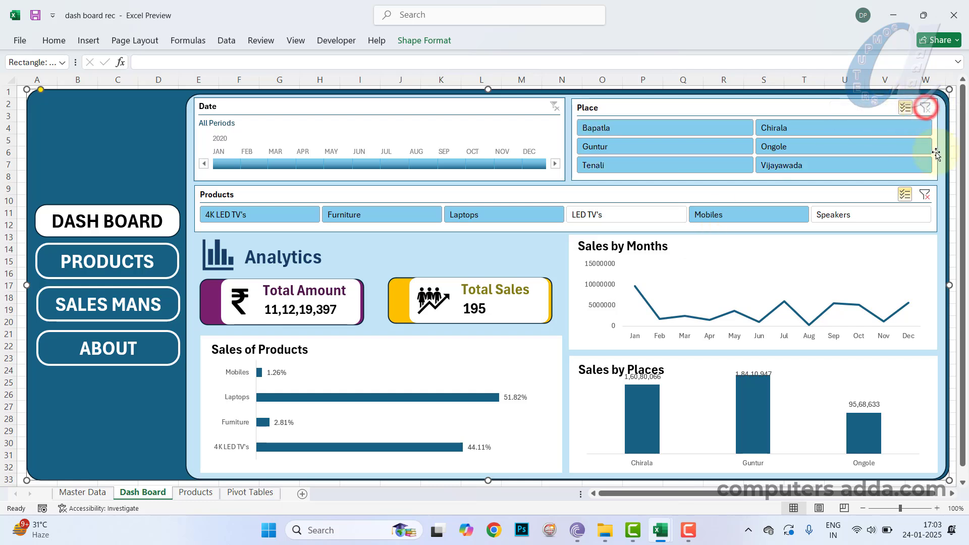
{"action": "left_click", "coordinate": [926, 193]}
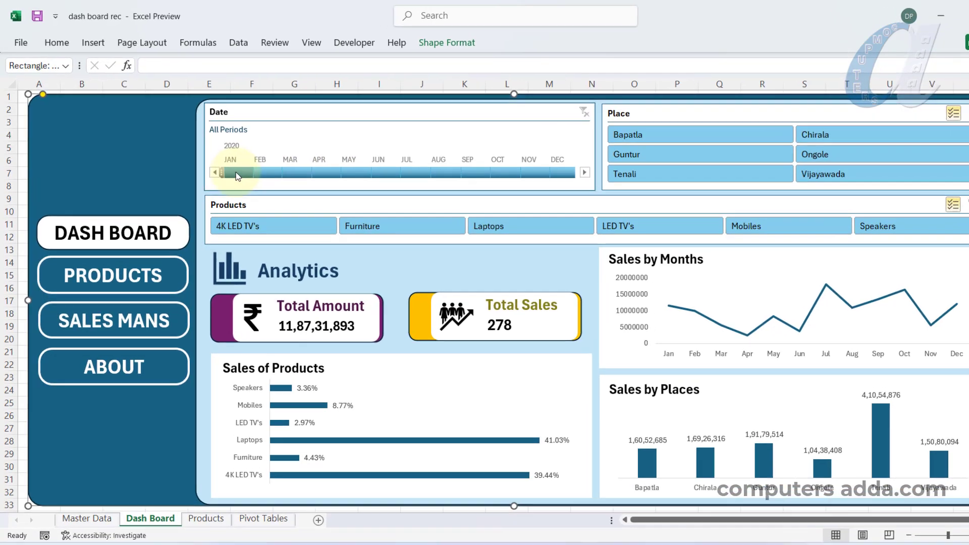
Test the Date timeline with single months of 2020 such as Jan, May and Sep, and with the range Aug - Oct 2020.
{"action": "left_click", "coordinate": [225, 163]}
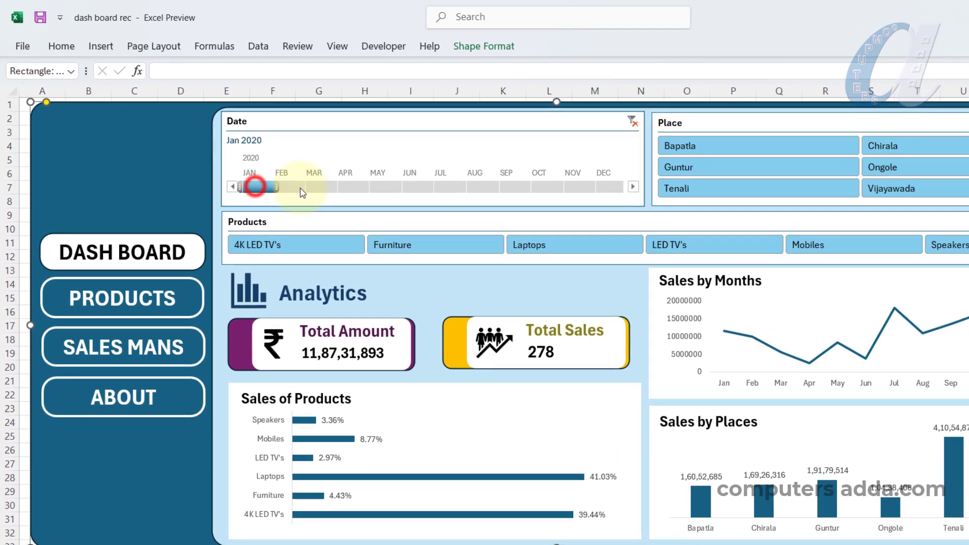
{"action": "left_click", "coordinate": [303, 188]}
{"action": "left_click", "coordinate": [396, 187]}
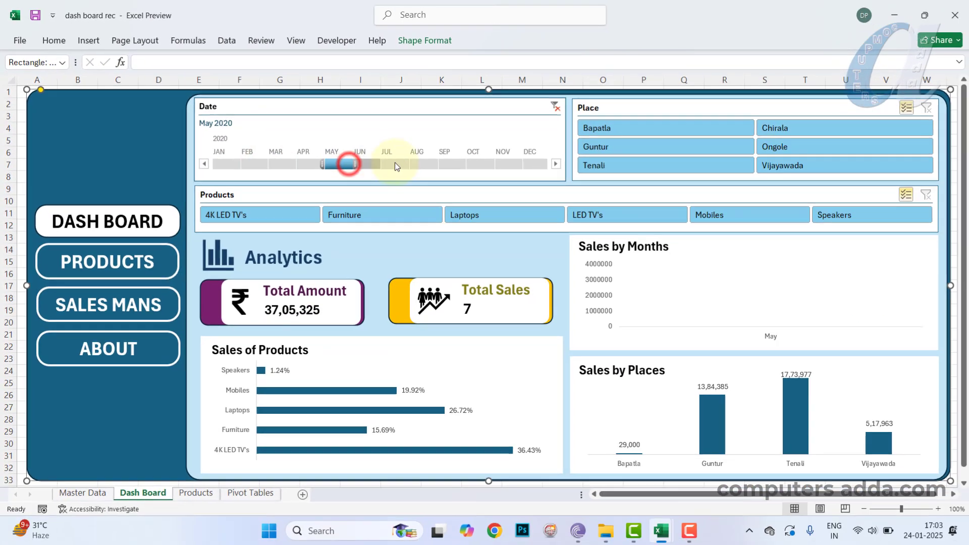
{"action": "left_click", "coordinate": [418, 164]}
{"action": "left_click", "coordinate": [461, 163]}
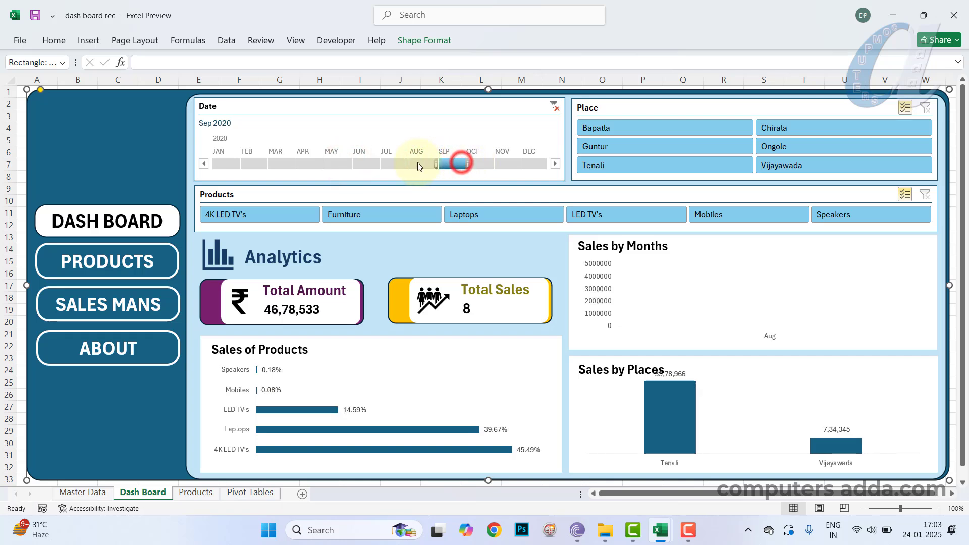
{"action": "left_click_drag", "start_coordinate": [414, 163], "coordinate": [482, 165]}
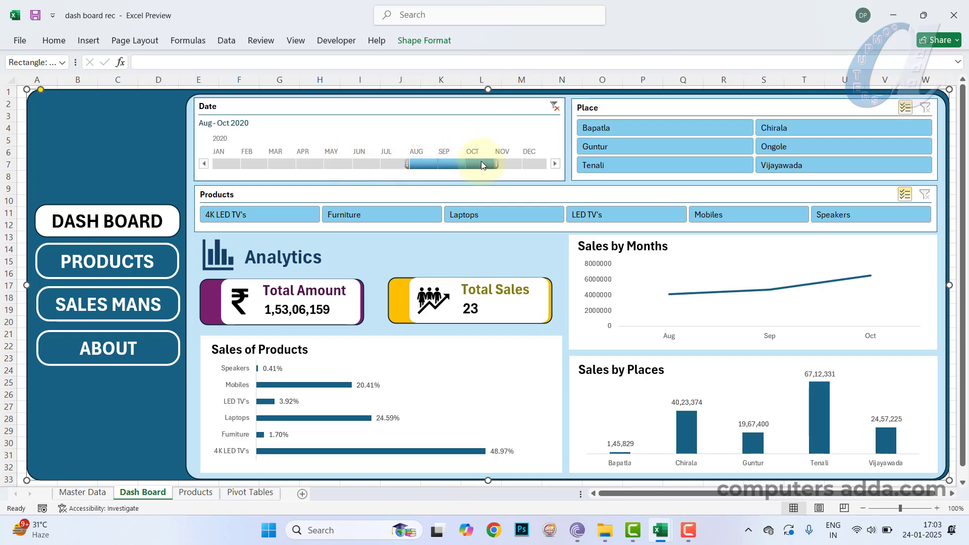
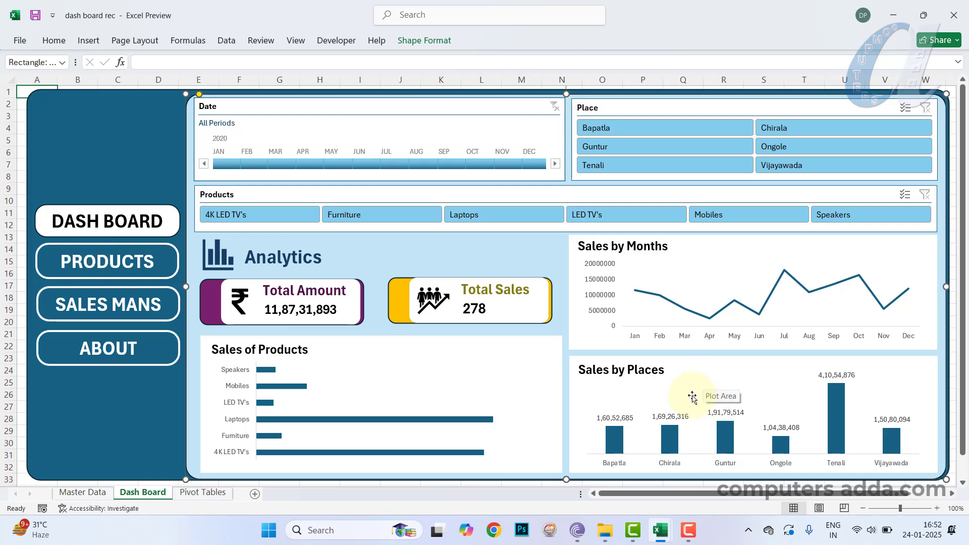
Switch to the finished sample workbook and open its PRODUCTS page to review the product charts.
{"action": "mouse_move", "coordinate": [659, 530]}
{"action": "left_click", "coordinate": [729, 461]}
{"action": "left_click", "coordinate": [93, 273]}
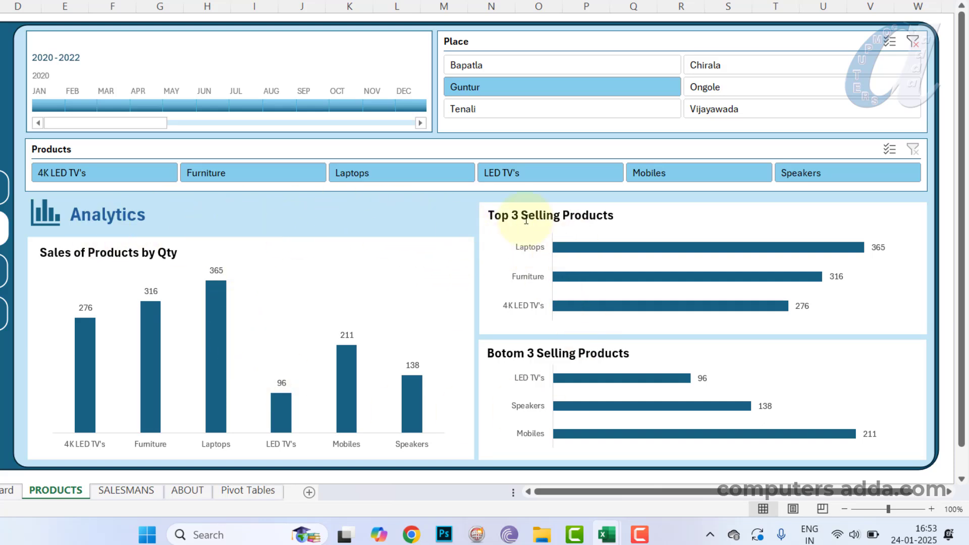
Return to the working workbook, duplicate the Dash Board sheet before Pivot Tables and rename the copy Products.
{"action": "key", "text": "ctrl+Page_Up"}
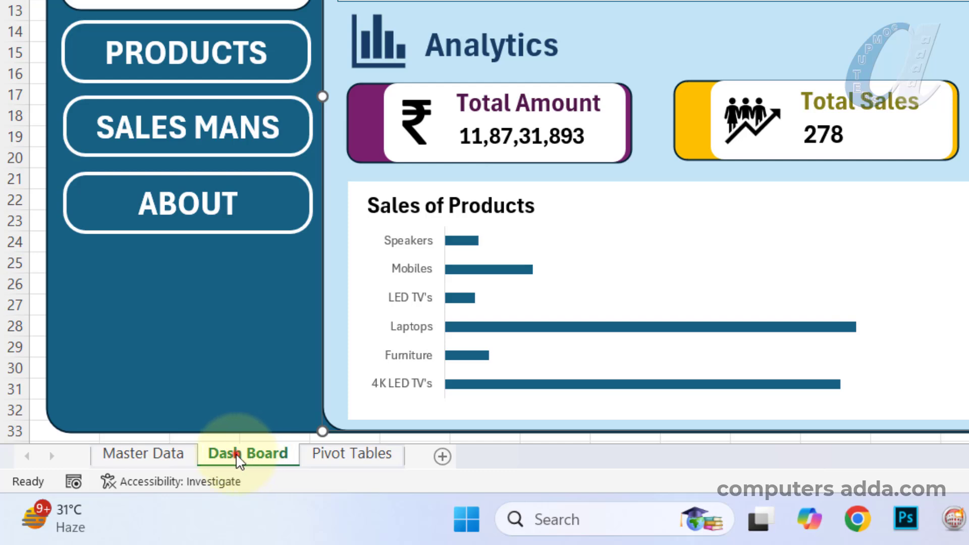
{"action": "left_click_drag", "start_coordinate": [237, 456], "coordinate": [331, 458]}
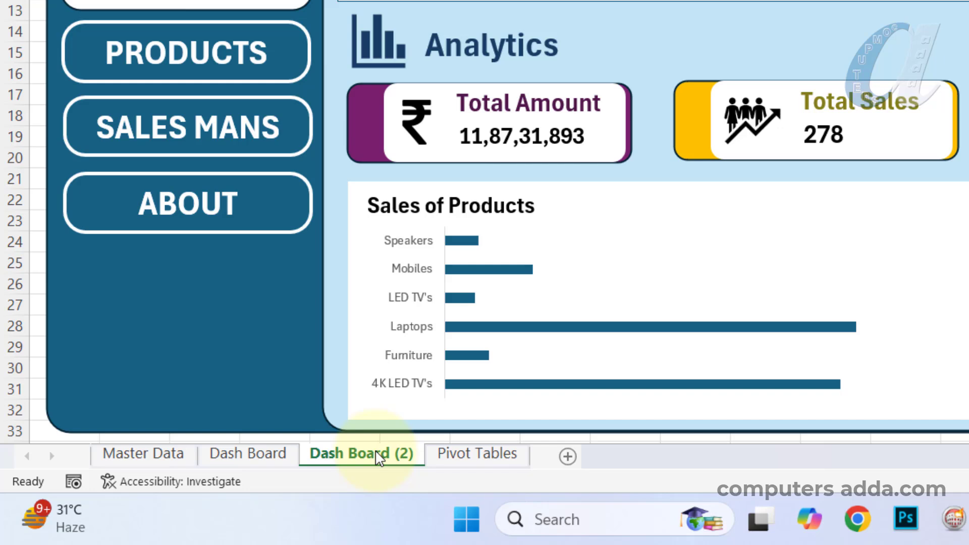
{"action": "double_click", "coordinate": [374, 449]}
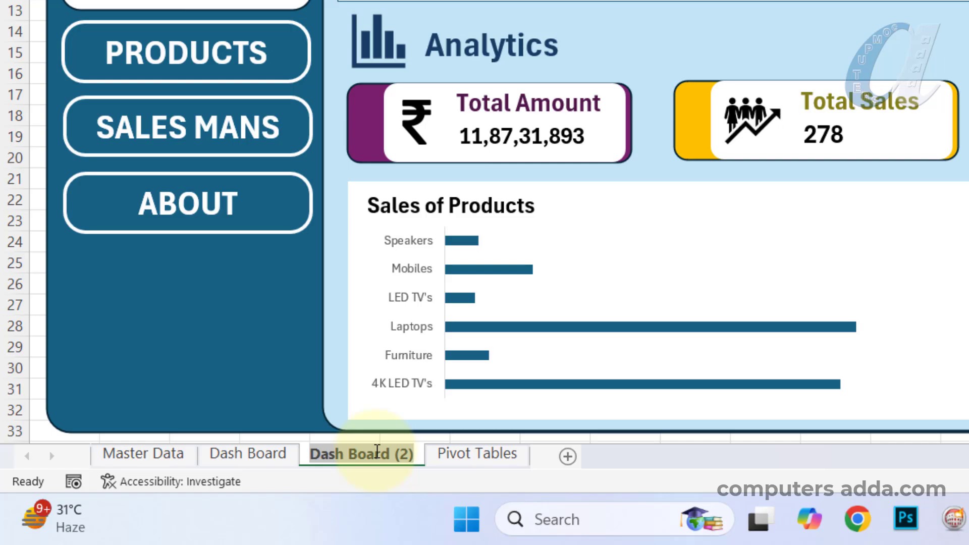
{"action": "type", "text": "Products"}
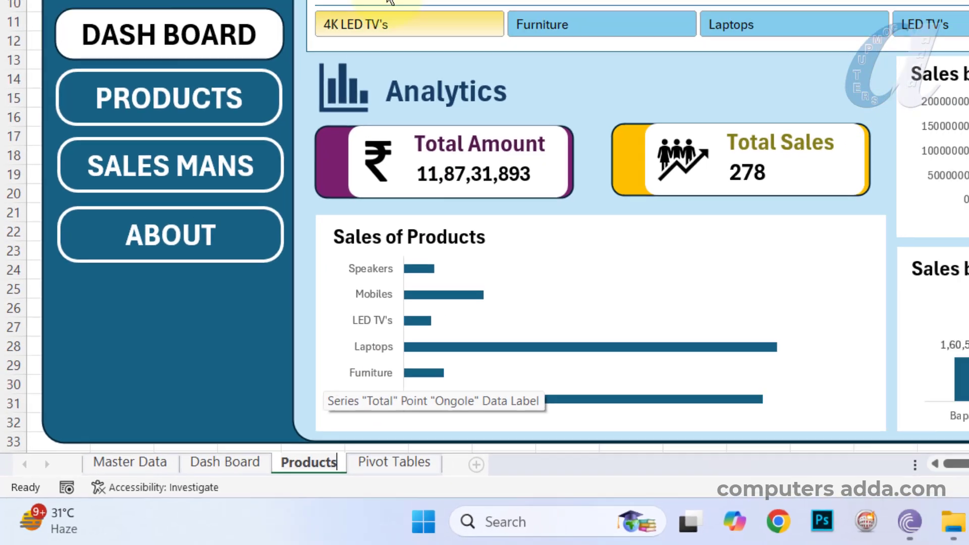
{"action": "left_click", "coordinate": [145, 122]}
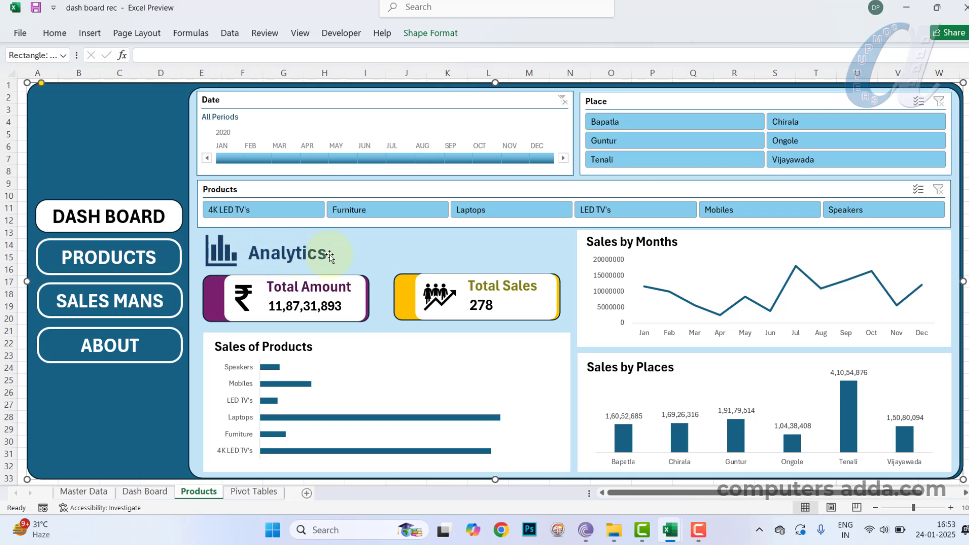
Delete the title, the linked value and the white and yellow shapes of the Total Sales card on the Products sheet.
{"action": "left_click", "coordinate": [513, 288]}
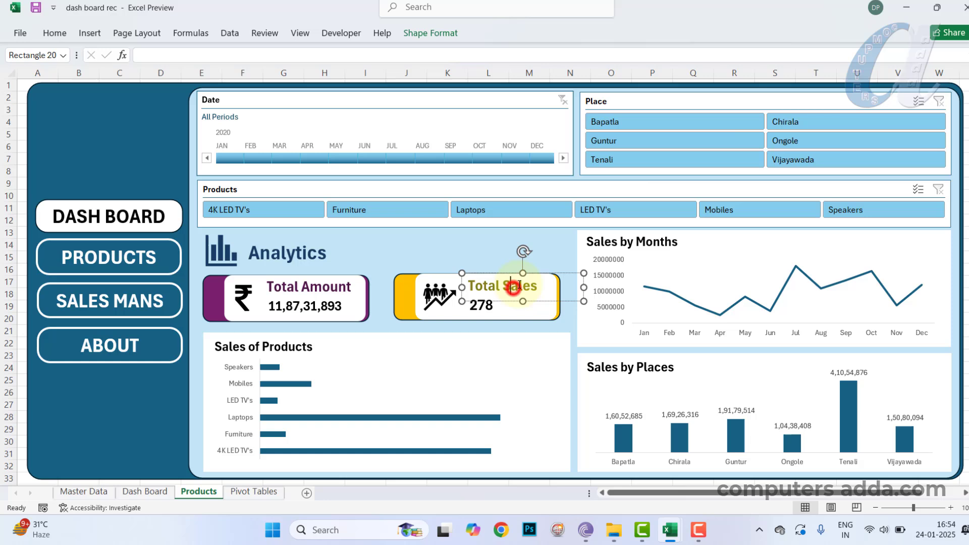
{"action": "left_click", "coordinate": [540, 272]}
{"action": "key", "text": "Delete"}
{"action": "left_click", "coordinate": [482, 298]}
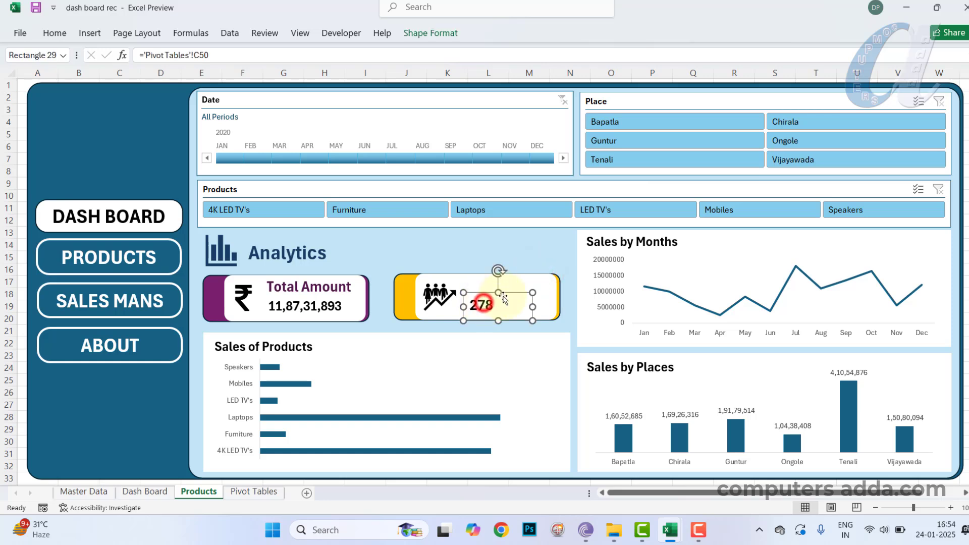
{"action": "key", "text": "Delete"}
{"action": "left_click", "coordinate": [516, 290]}
{"action": "key", "text": "Delete"}
{"action": "left_click", "coordinate": [512, 284]}
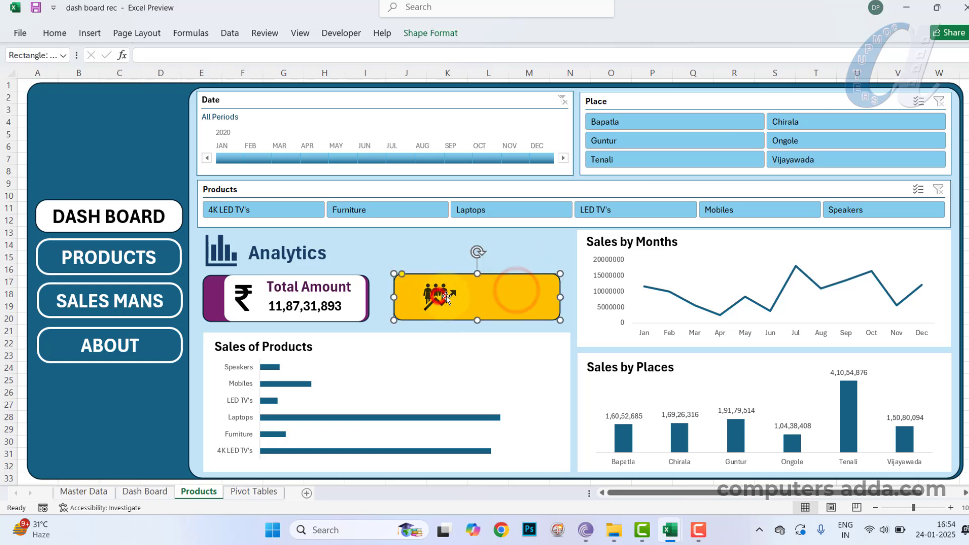
{"action": "key", "text": "Delete"}
Delete the people icon left from the Total Sales card, undoing the accidental deletion of the light blue background panel.
{"action": "left_click", "coordinate": [438, 296]}
{"action": "key", "text": "Delete"}
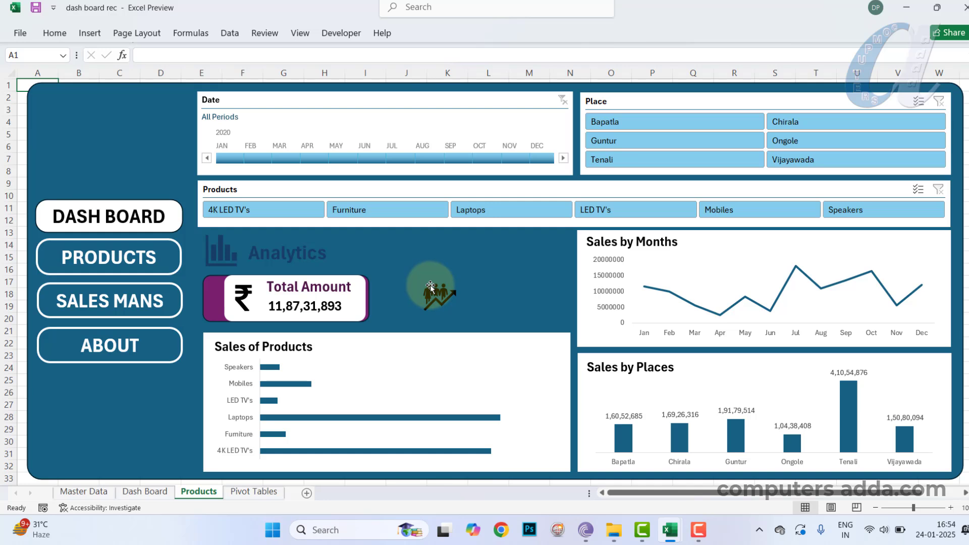
{"action": "key", "text": "ctrl+z"}
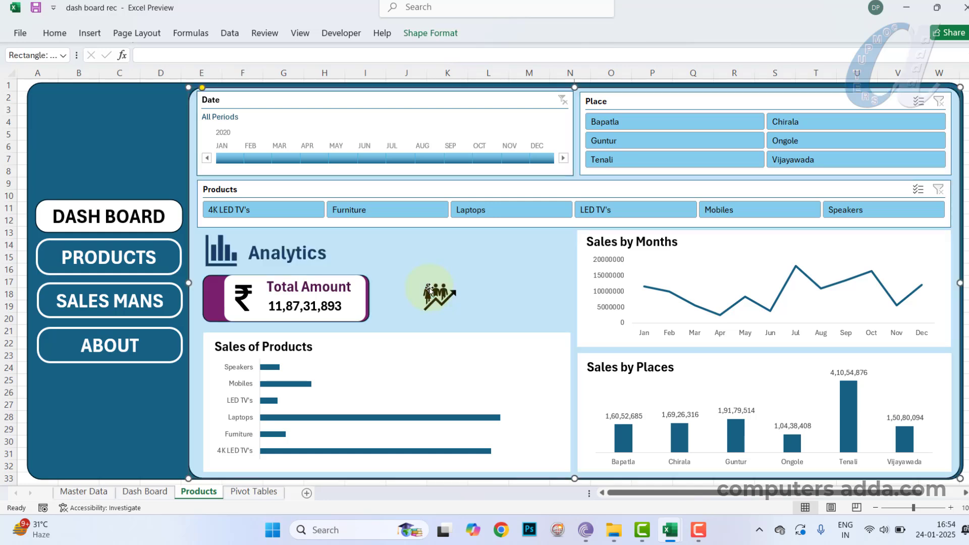
{"action": "left_click", "coordinate": [440, 295]}
{"action": "key", "text": "Delete"}
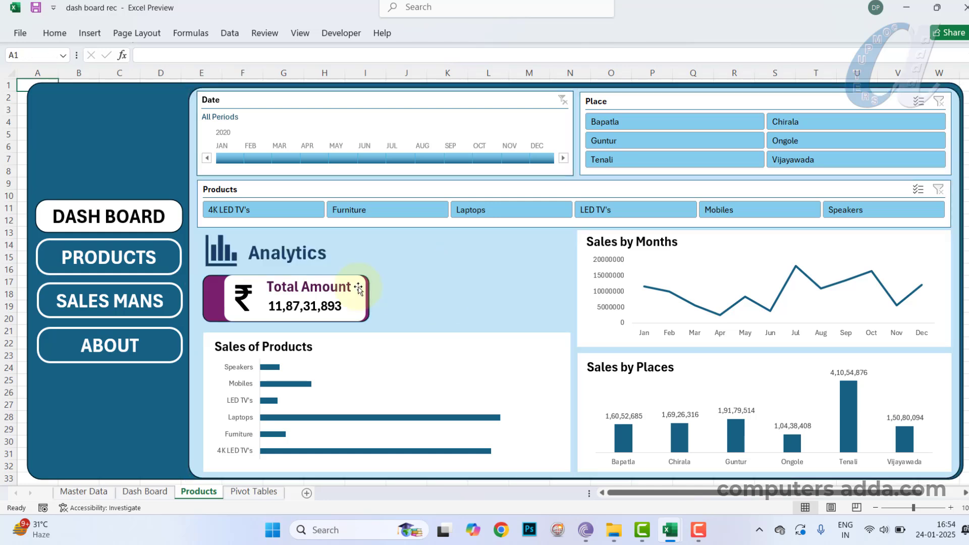
Delete the whole Total Amount card, including its title, linked value, background shapes and rupee icon.
{"action": "left_click", "coordinate": [326, 289]}
{"action": "key", "text": "Delete"}
{"action": "left_click", "coordinate": [334, 301]}
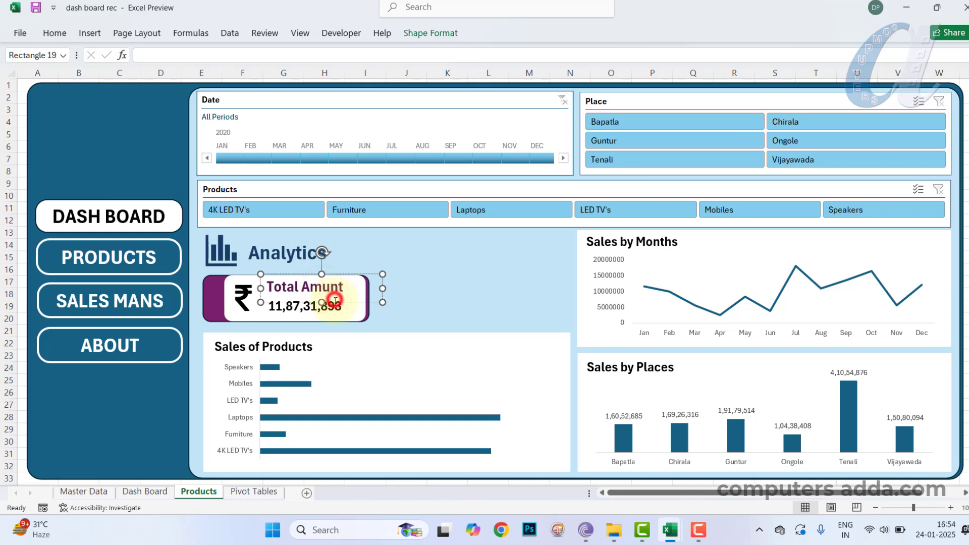
{"action": "key", "text": "Delete"}
{"action": "left_click", "coordinate": [281, 289]}
{"action": "key", "text": "Delete"}
{"action": "left_click", "coordinate": [241, 296]}
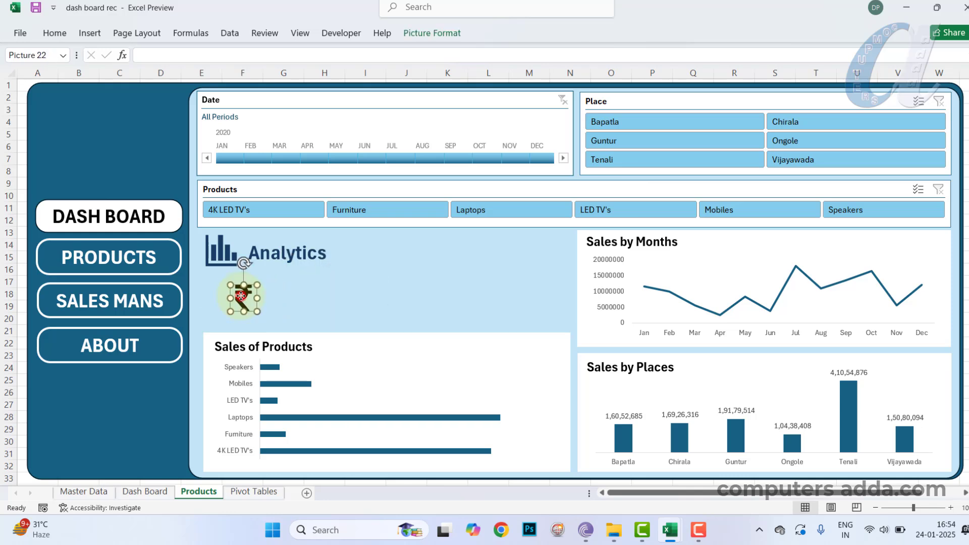
{"action": "key", "text": "Delete"}
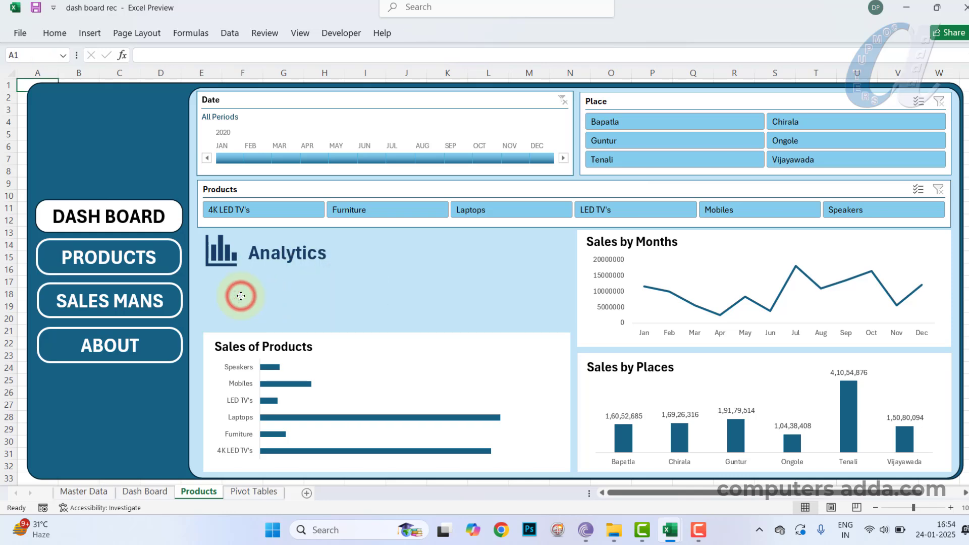
Delete the three pivot charts for months, places and products, keeping their white panels and titles.
{"action": "left_click", "coordinate": [653, 301]}
{"action": "key", "text": "Delete"}
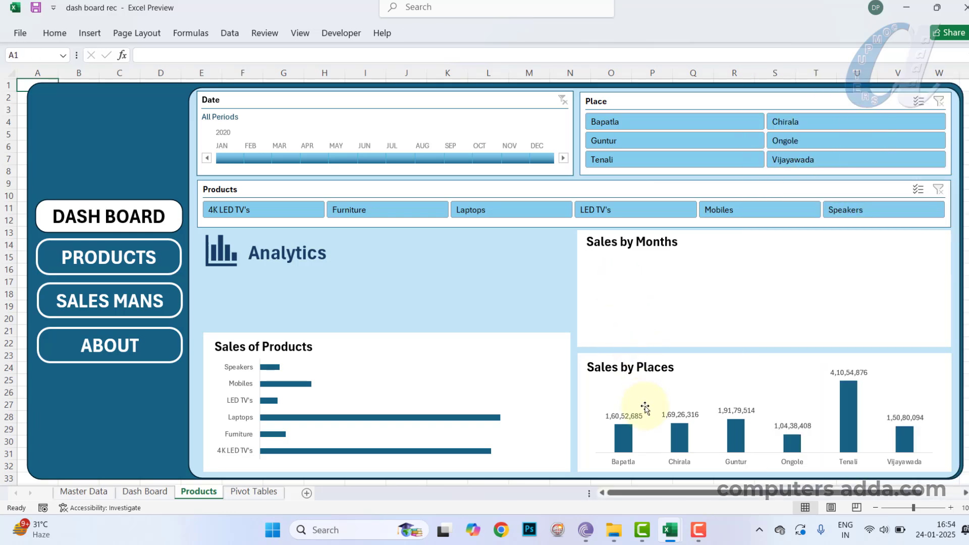
{"action": "left_click", "coordinate": [645, 408]}
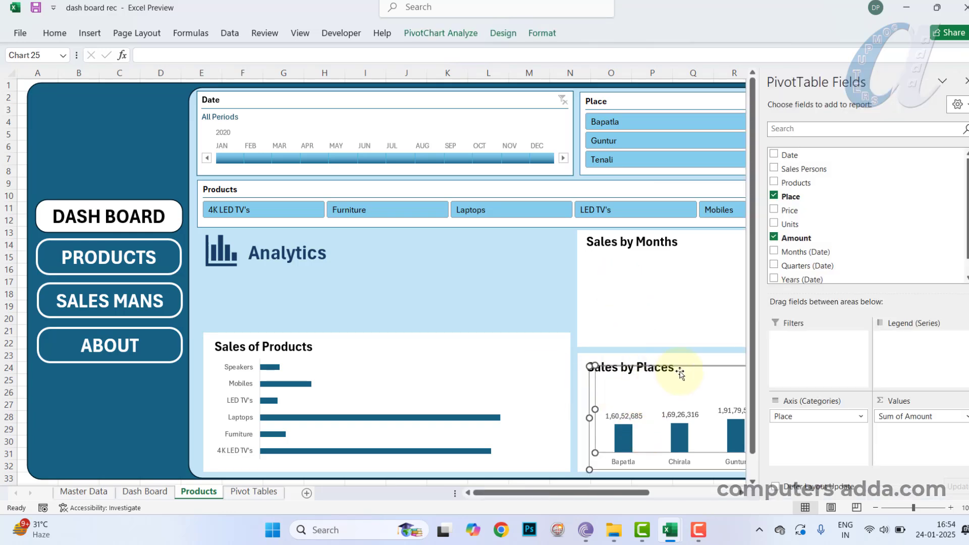
{"action": "left_click", "coordinate": [689, 364]}
{"action": "key", "text": "Delete"}
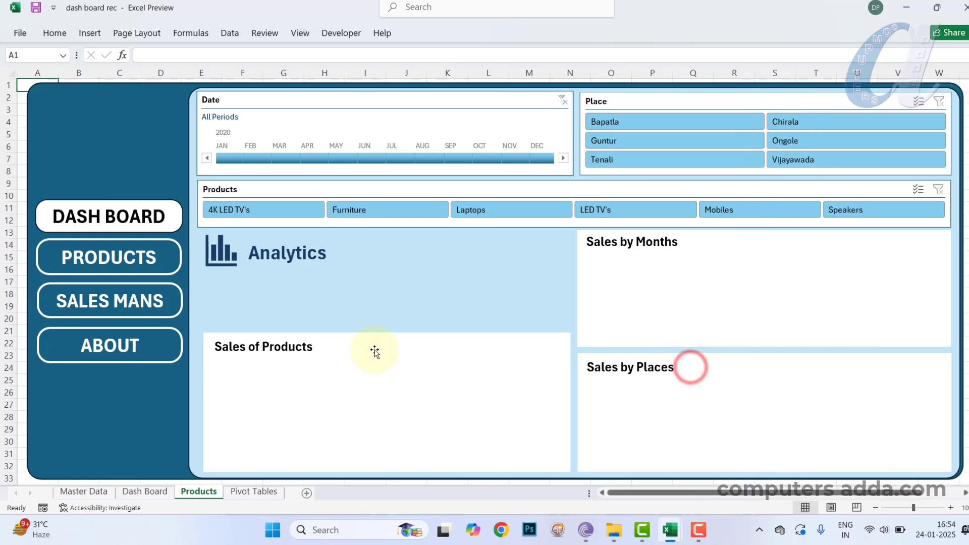
Extend the Sales of Products panel up to just below the Analytics heading and move its title to the panel's upper edge.
{"action": "left_click", "coordinate": [398, 374]}
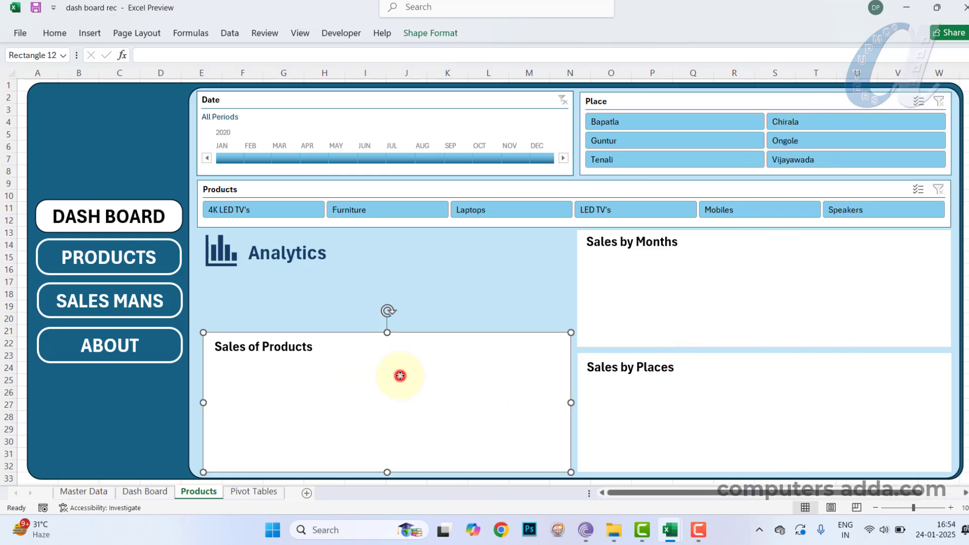
{"action": "left_click_drag", "start_coordinate": [389, 332], "coordinate": [392, 273]}
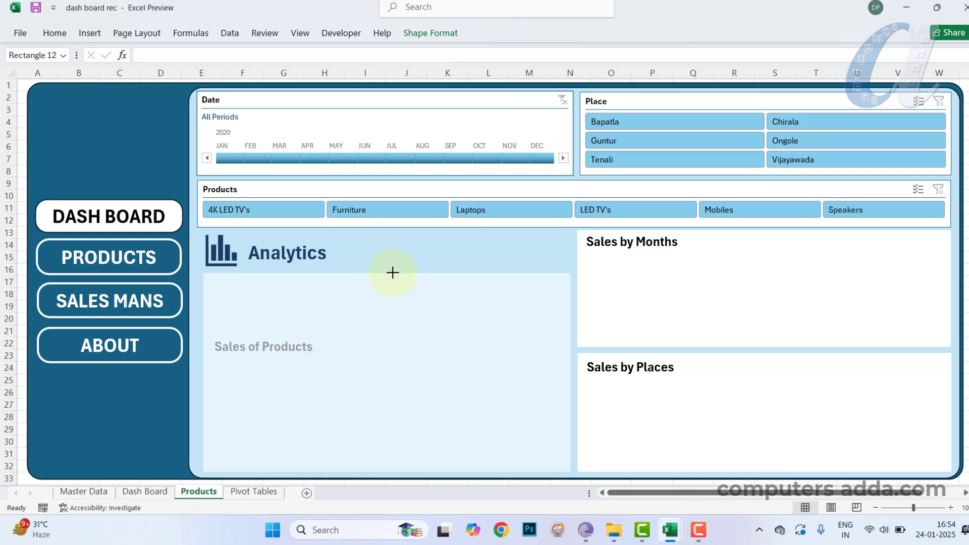
{"action": "left_click", "coordinate": [275, 353]}
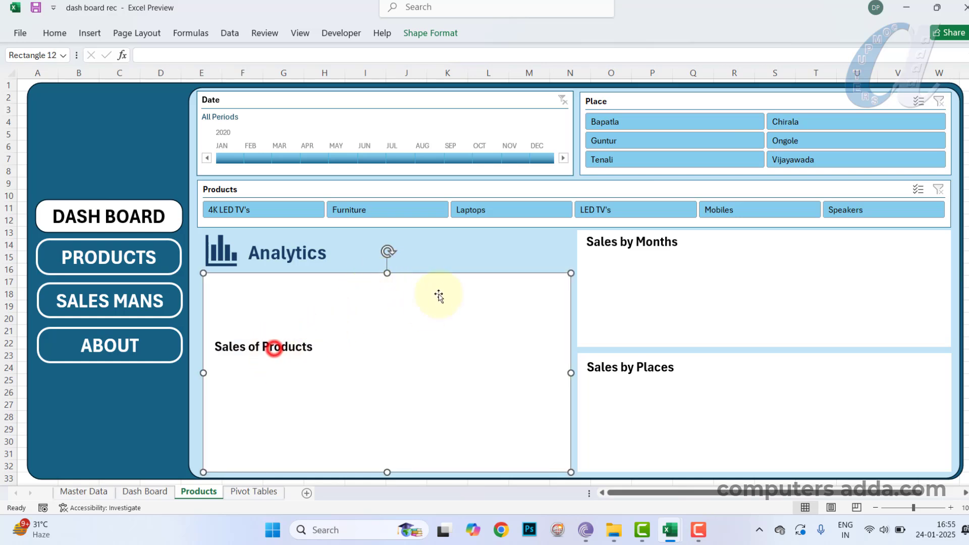
{"action": "left_click", "coordinate": [450, 249]}
{"action": "left_click", "coordinate": [300, 350]}
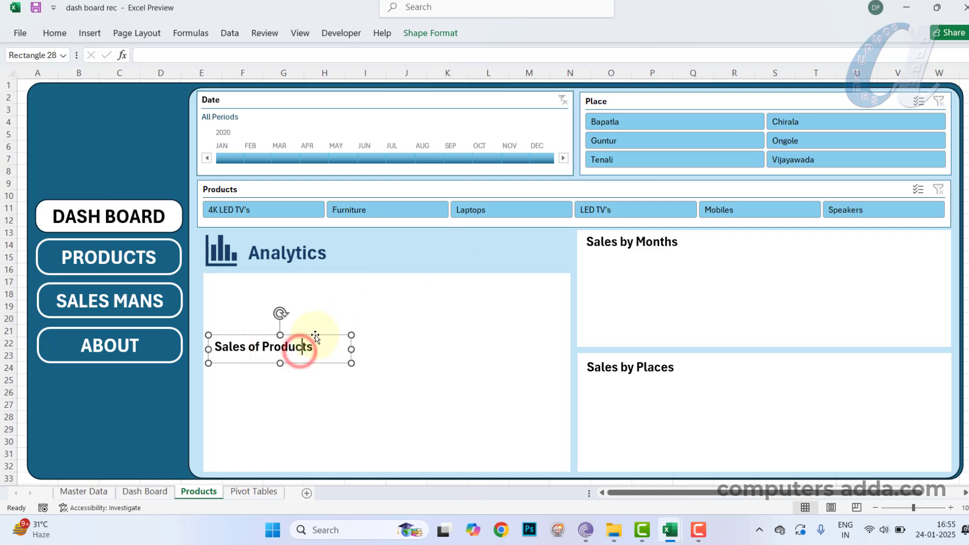
{"action": "left_click_drag", "start_coordinate": [315, 335], "coordinate": [314, 277]}
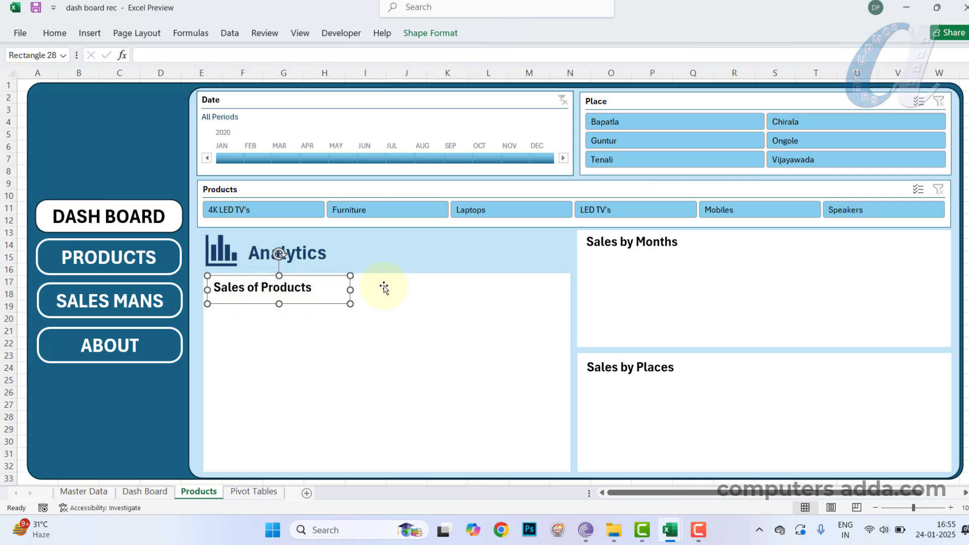
Replace the Sales by Months title with "Top 3 Selling Products".
{"action": "left_click", "coordinate": [615, 241]}
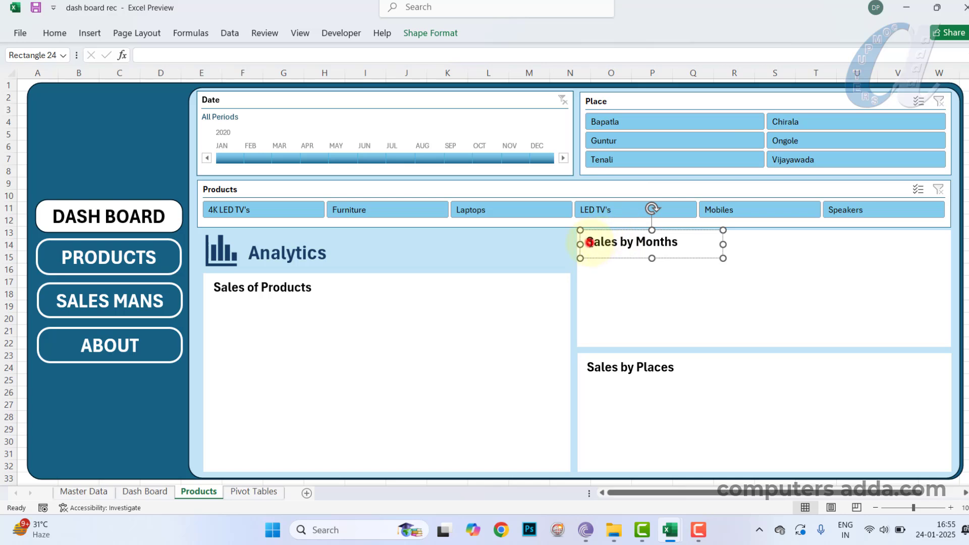
{"action": "left_click_drag", "start_coordinate": [589, 242], "coordinate": [686, 241]}
{"action": "type", "text": "Top 3 S"}
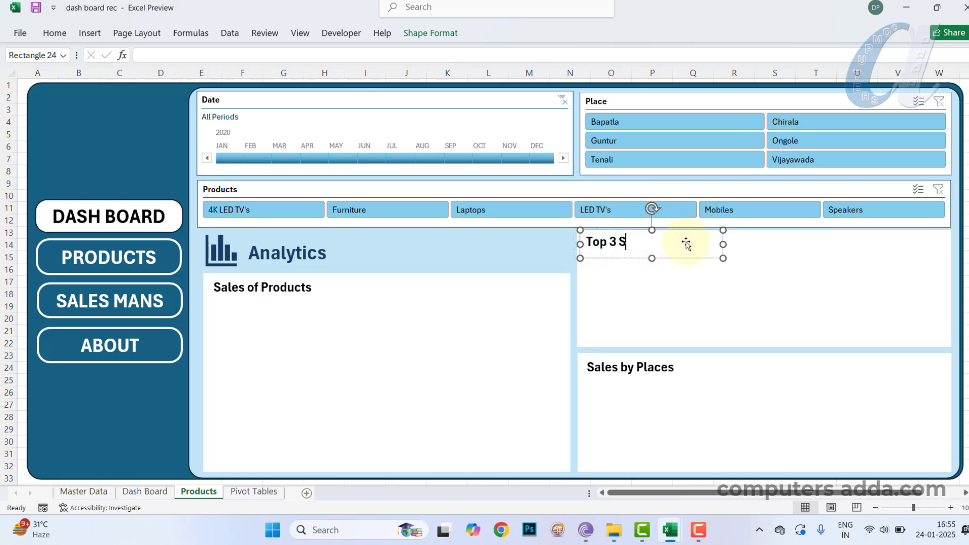
{"action": "type", "text": "elling Products"}
Replace the Sales by Places title with "Botom 3 Selling Products" and widen its text box to fit on one line.
{"action": "left_click_drag", "start_coordinate": [587, 367], "coordinate": [696, 368]}
{"action": "type", "text": "Botom 3 Sellin"}
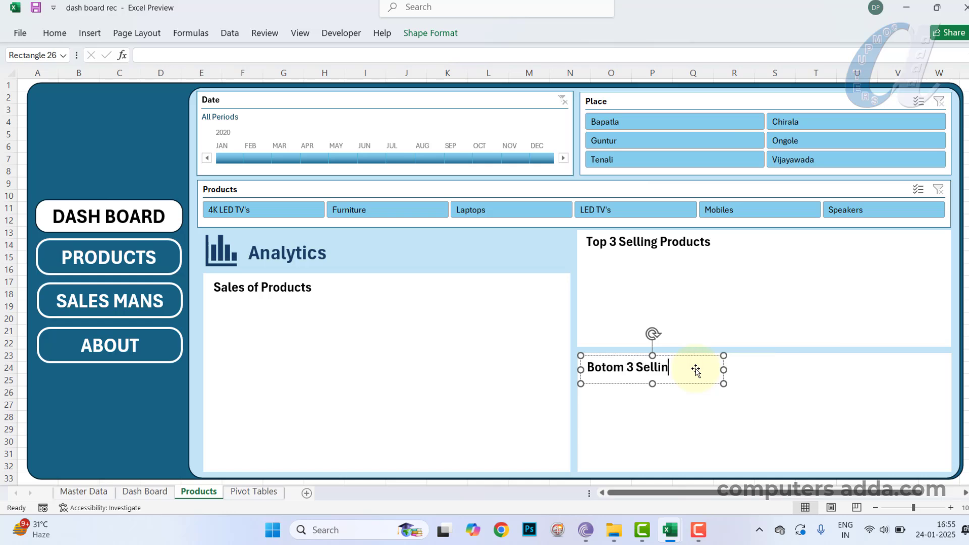
{"action": "type", "text": "g Products"}
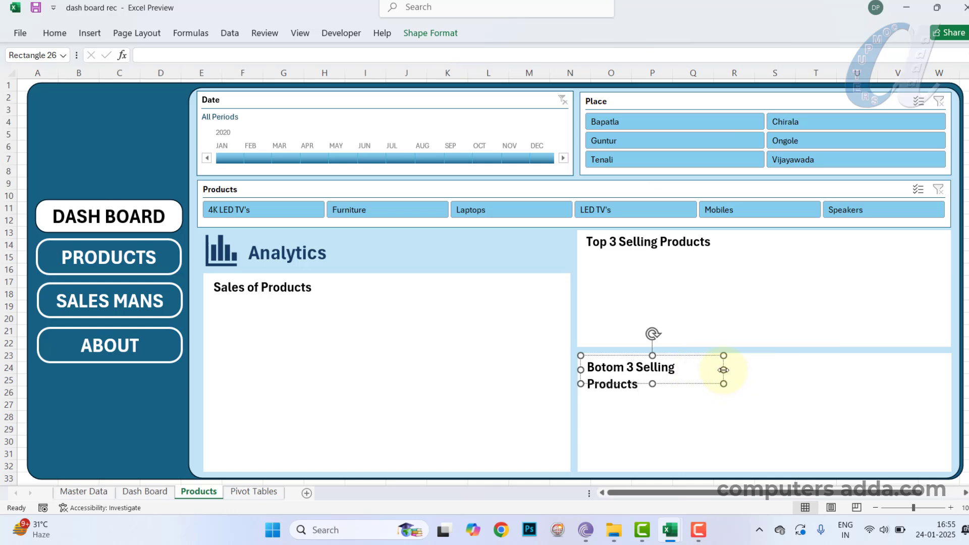
{"action": "left_click_drag", "start_coordinate": [723, 370], "coordinate": [756, 370]}
Extend the Sales of Products title to read "Sales of Products by Qty".
{"action": "left_click", "coordinate": [437, 326]}
{"action": "left_click", "coordinate": [266, 287]}
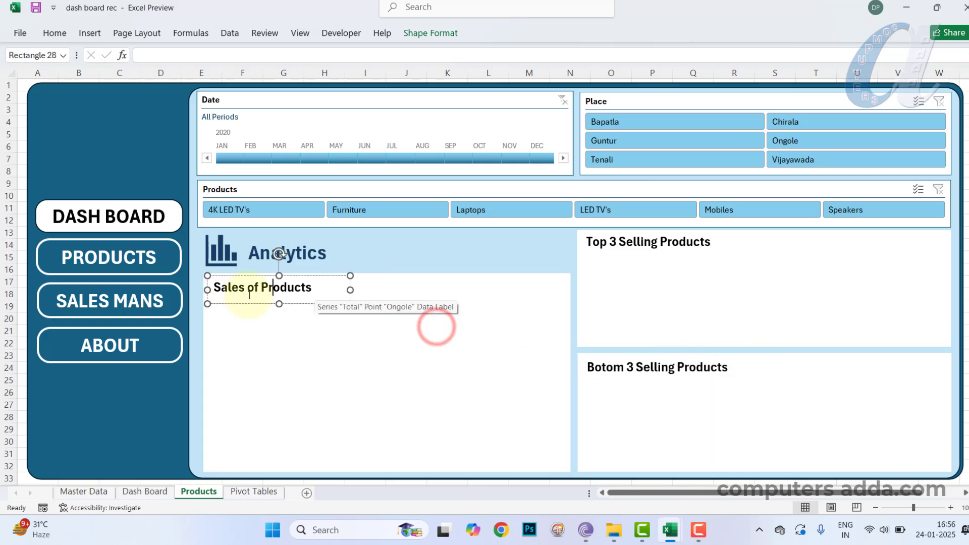
{"action": "left_click", "coordinate": [312, 287]}
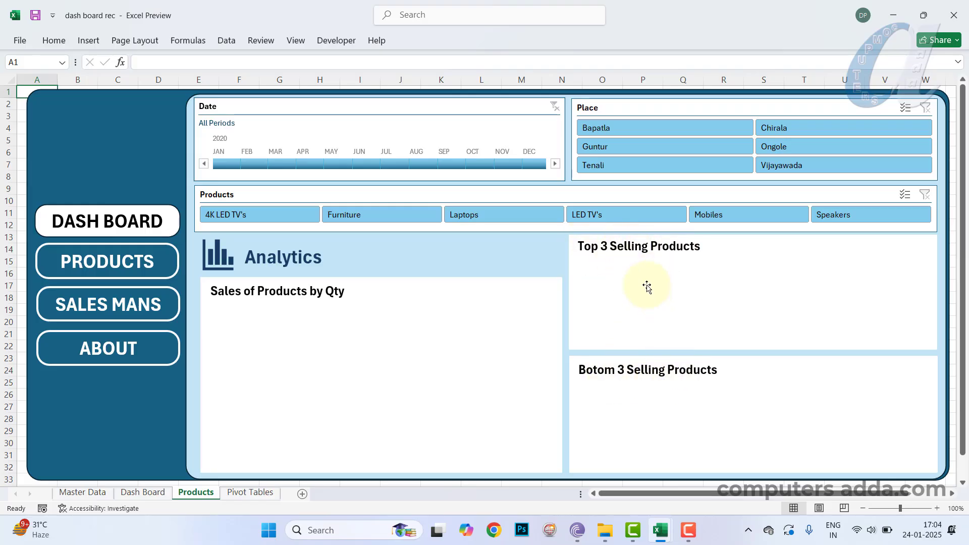
Review the charts on the PRODUCTS page of the finished sample workbook and return to the working workbook's Pivot Tables sheet.
{"action": "left_click", "coordinate": [663, 529]}
{"action": "left_click", "coordinate": [623, 452]}
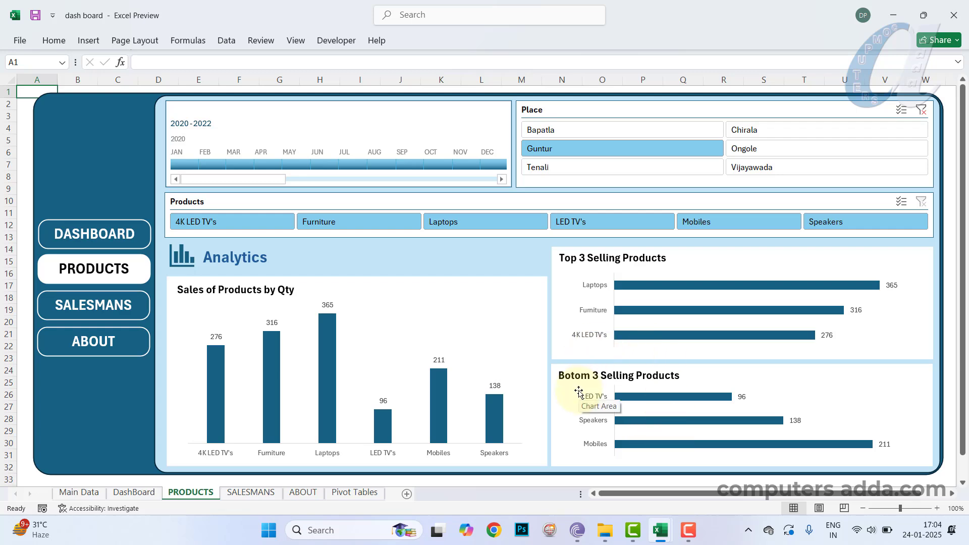
{"action": "key", "text": "alt+Tab"}
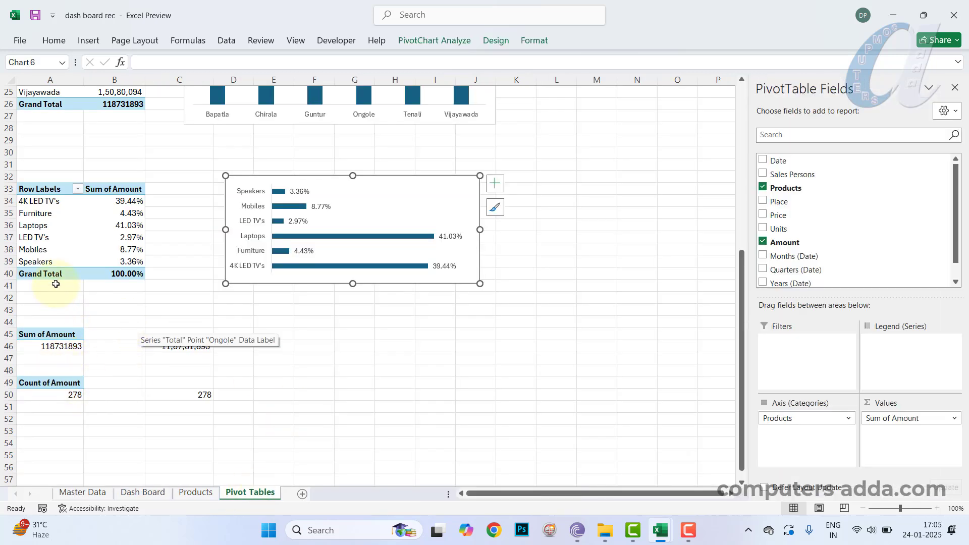
Copy the products pivot table at A33 to cell A53 and replace its Amount value field with Units.
{"action": "left_click", "coordinate": [47, 189]}
{"action": "key", "text": "ctrl+a"}
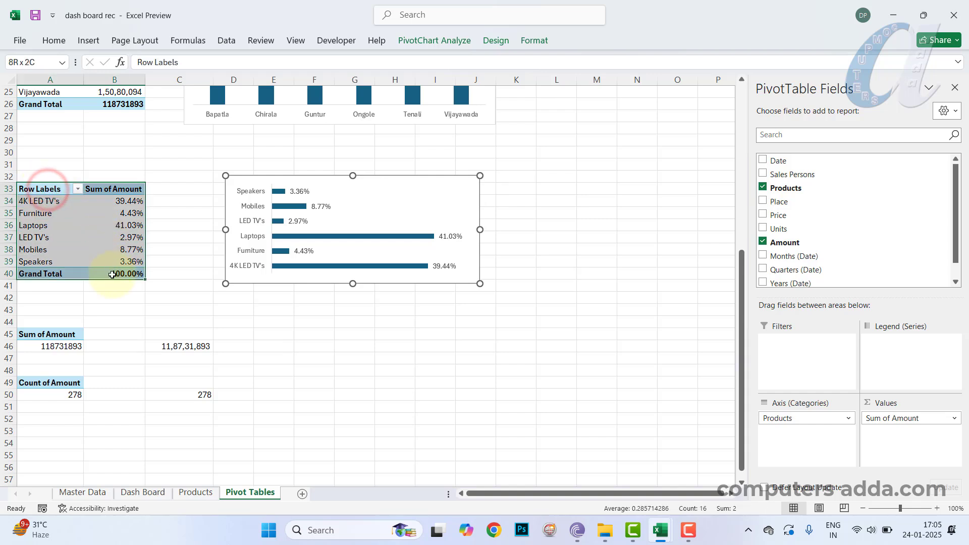
{"action": "key", "text": "ctrl+c"}
{"action": "scroll", "coordinate": [102, 255], "scroll_direction": "down", "scroll_amount": 2}
{"action": "left_click", "coordinate": [47, 359]}
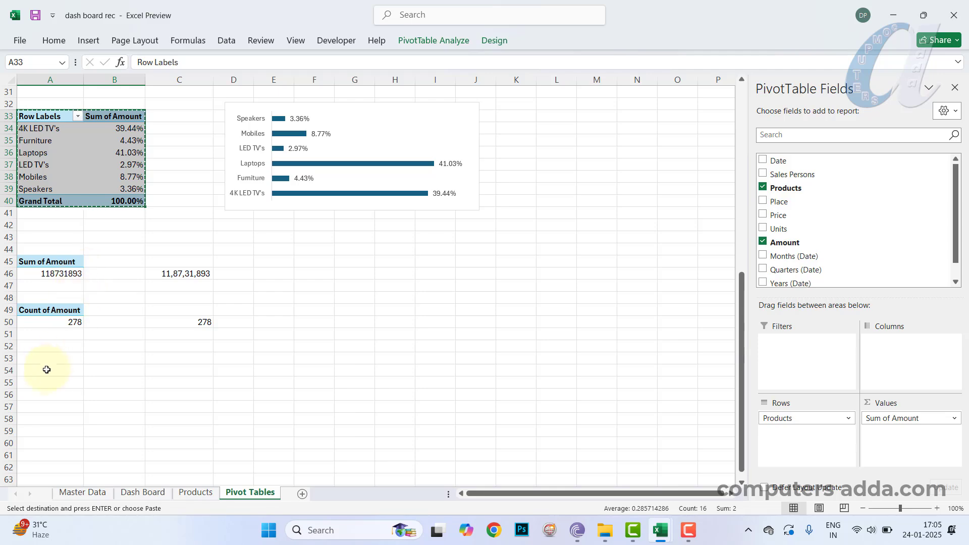
{"action": "key", "text": "ctrl+v"}
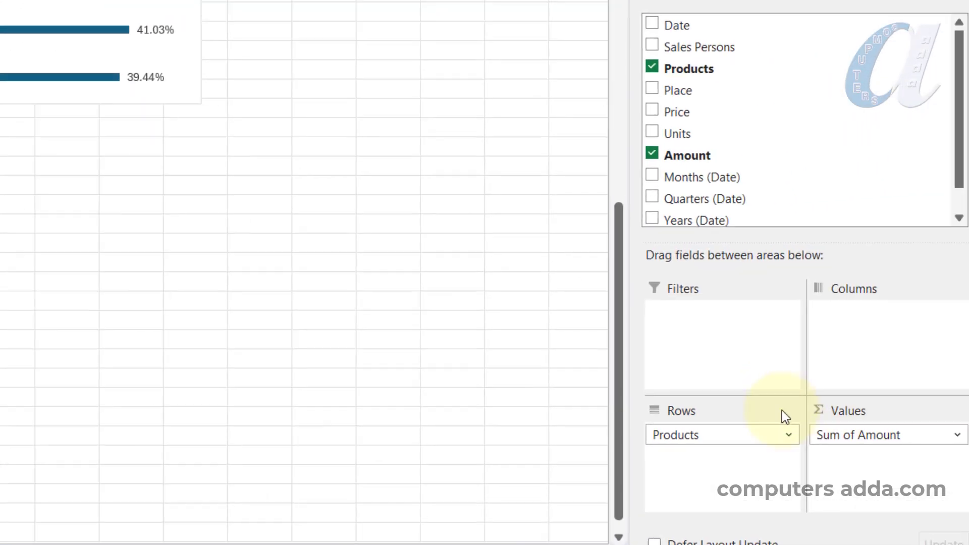
{"action": "left_click_drag", "start_coordinate": [844, 437], "coordinate": [719, 148]}
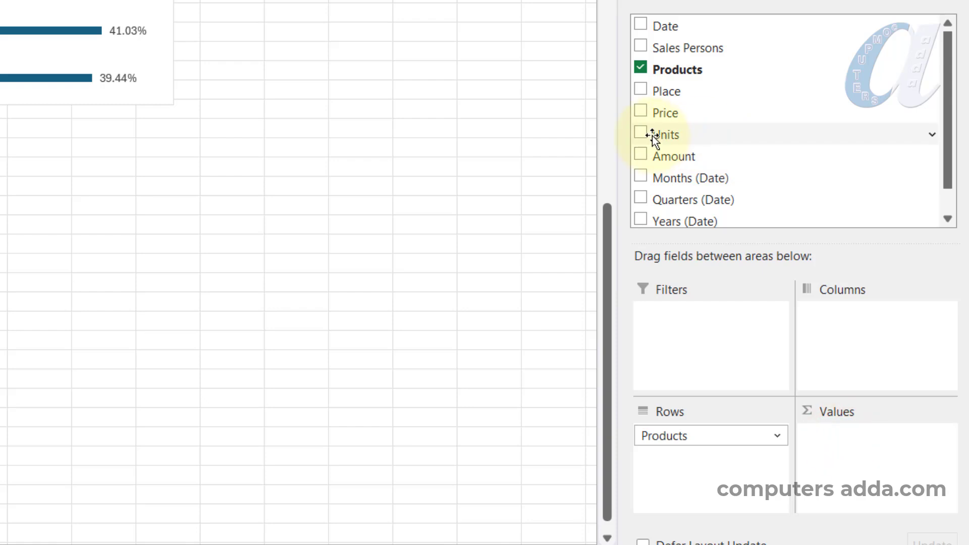
{"action": "left_click_drag", "start_coordinate": [650, 134], "coordinate": [874, 484]}
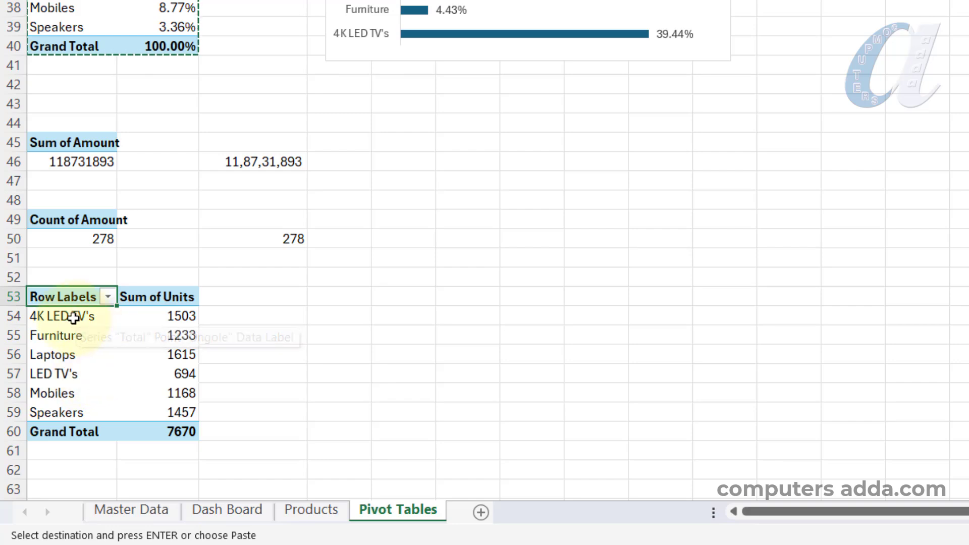
Filter the products pivot table at A53 to the top 3 items by Sum of Units.
{"action": "left_click", "coordinate": [108, 297]}
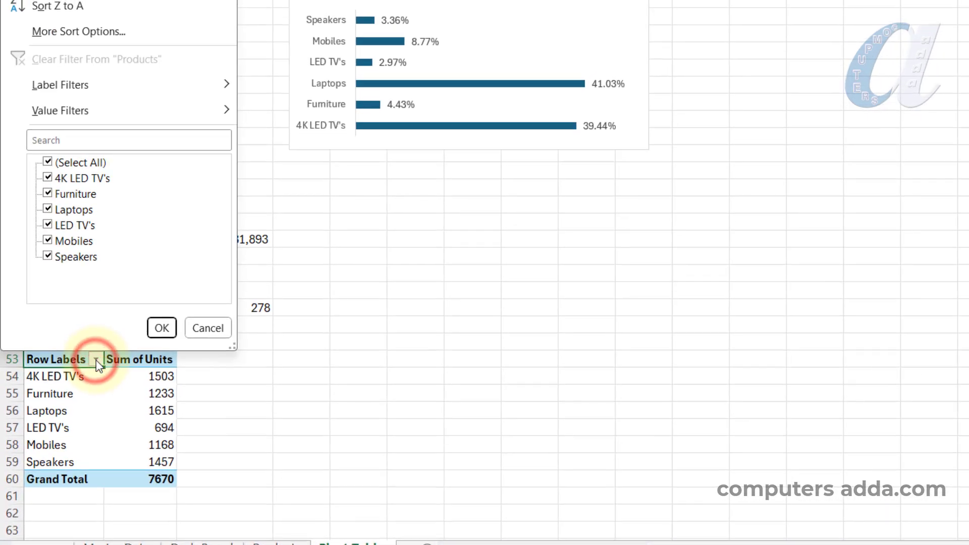
{"action": "mouse_move", "coordinate": [72, 113]}
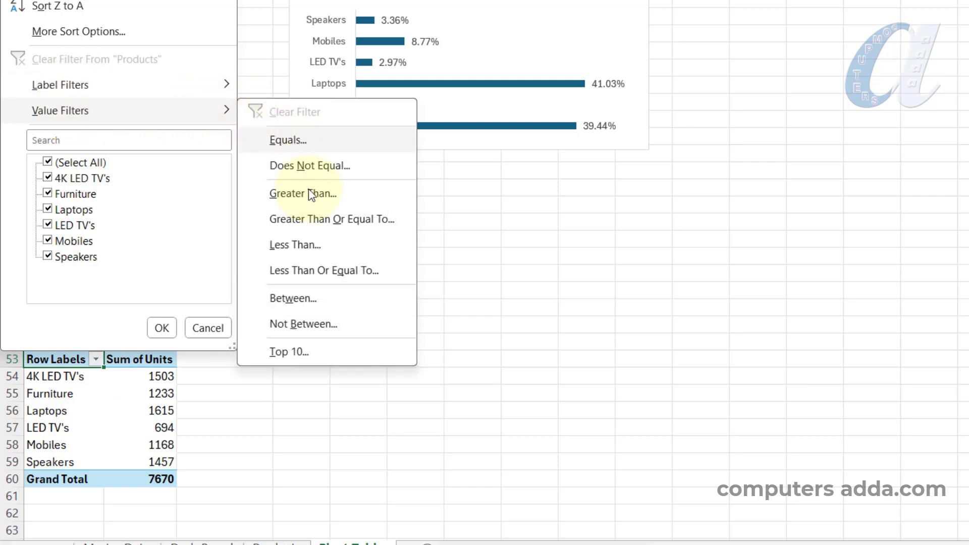
{"action": "left_click", "coordinate": [302, 353]}
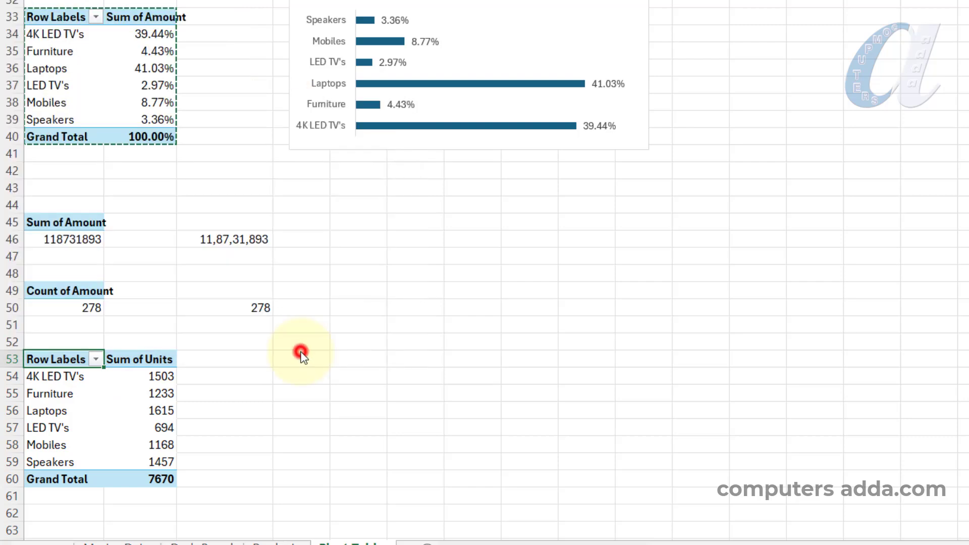
{"action": "left_click_drag", "start_coordinate": [822, 214], "coordinate": [361, 345]}
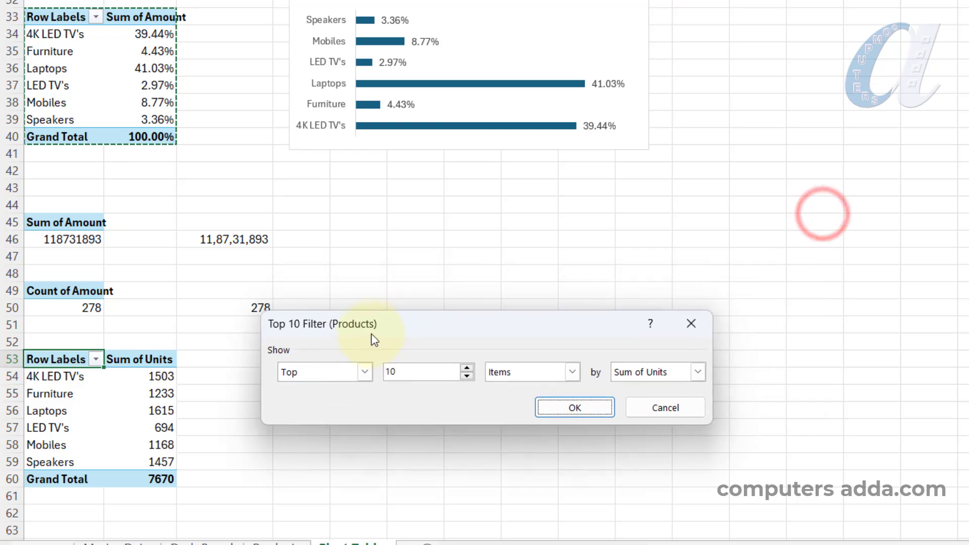
{"action": "double_click", "coordinate": [404, 375]}
{"action": "type", "text": "3"}
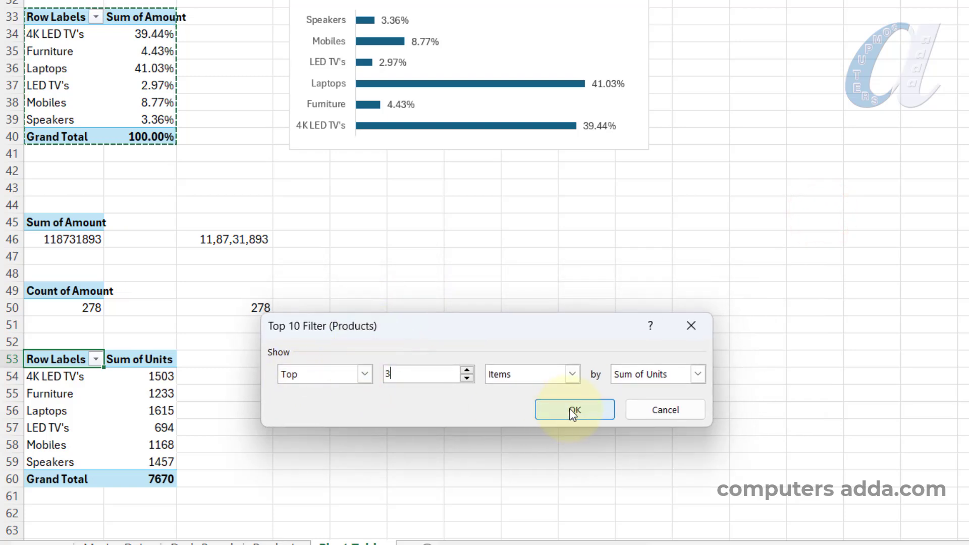
{"action": "left_click", "coordinate": [574, 410]}
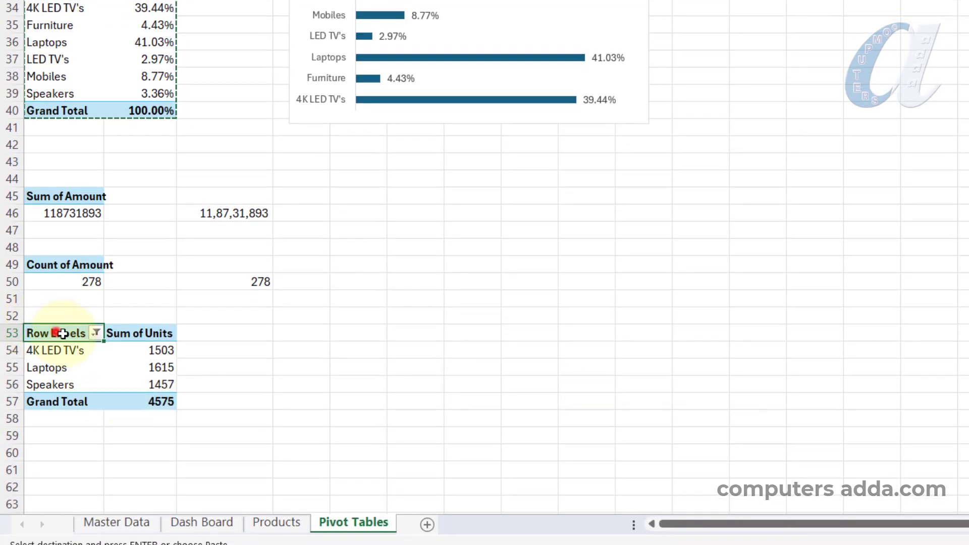
Copy the filtered pivot table in A53:B57 and paste it at cell A60.
{"action": "left_click_drag", "start_coordinate": [61, 333], "coordinate": [136, 402]}
{"action": "key", "text": "ctrl+c"}
{"action": "left_click", "coordinate": [56, 449]}
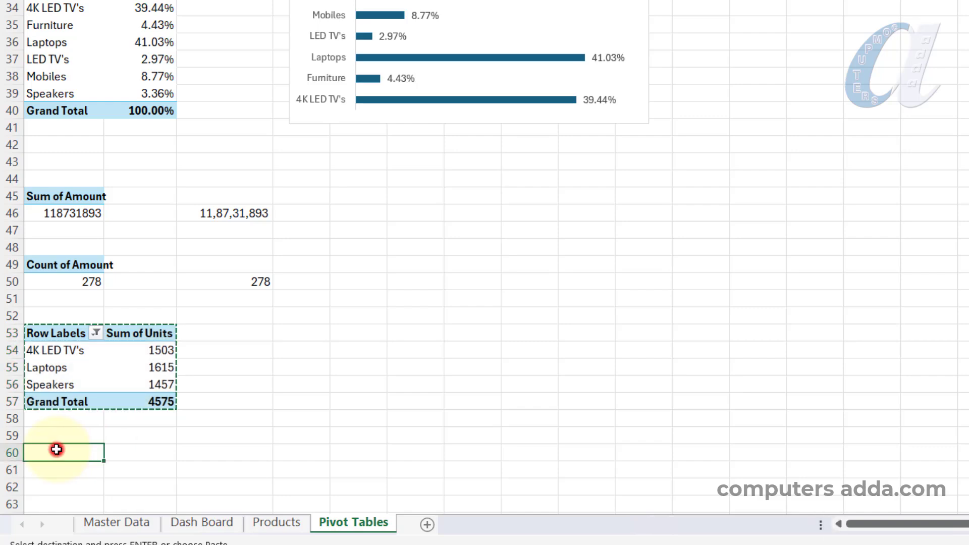
{"action": "key", "text": "ctrl+v"}
{"action": "scroll", "coordinate": [167, 350], "scroll_direction": "down", "scroll_amount": 2}
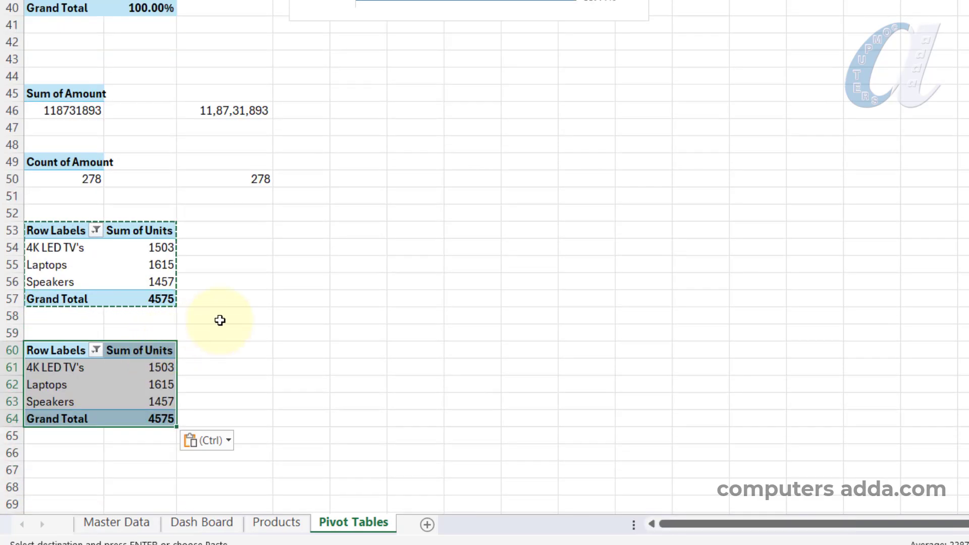
{"action": "left_click", "coordinate": [301, 348]}
{"action": "scroll", "coordinate": [98, 162], "scroll_direction": "down", "scroll_amount": 2}
Change the value filter of the pivot table at A60 to the bottom 3 items by Sum of Units.
{"action": "left_click", "coordinate": [98, 162]}
{"action": "left_click", "coordinate": [108, 281]}
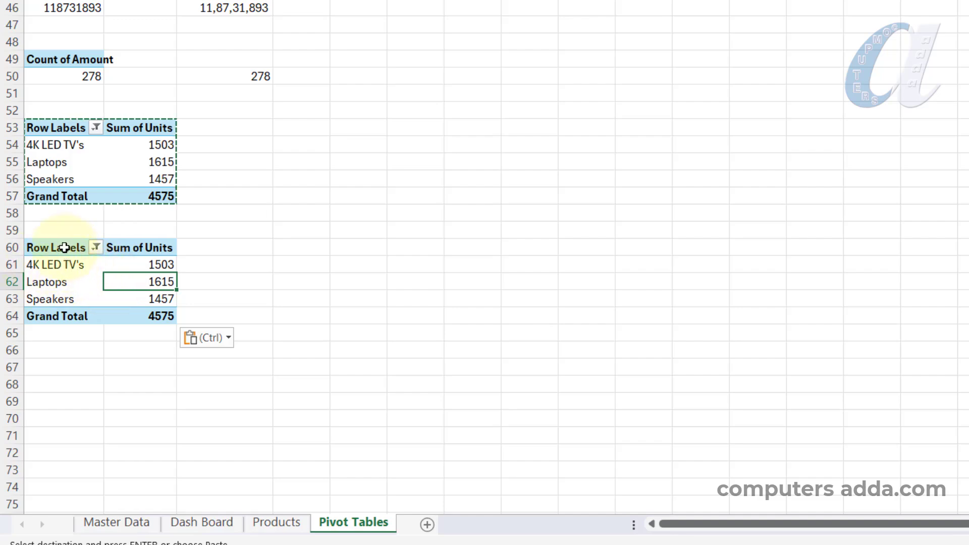
{"action": "left_click", "coordinate": [96, 248]}
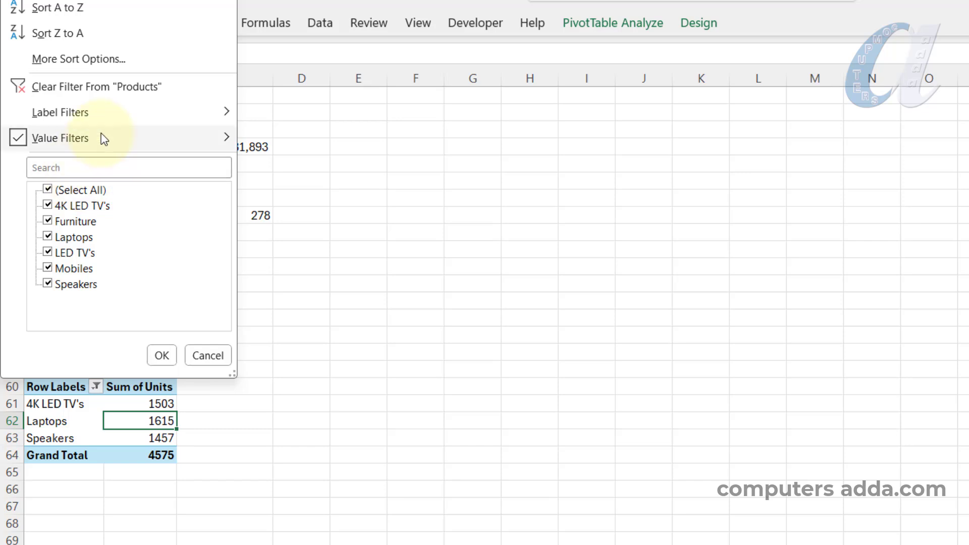
{"action": "mouse_move", "coordinate": [222, 140]}
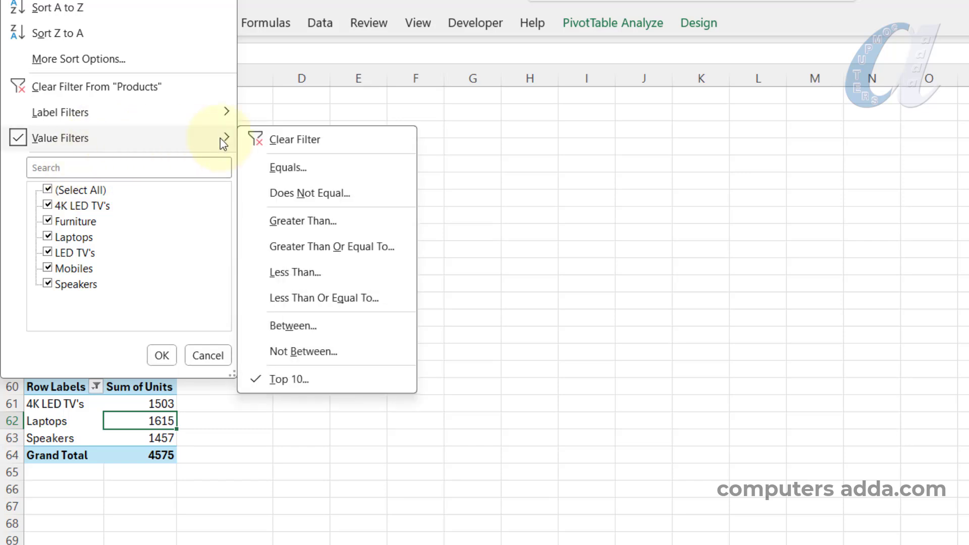
{"action": "left_click", "coordinate": [290, 379]}
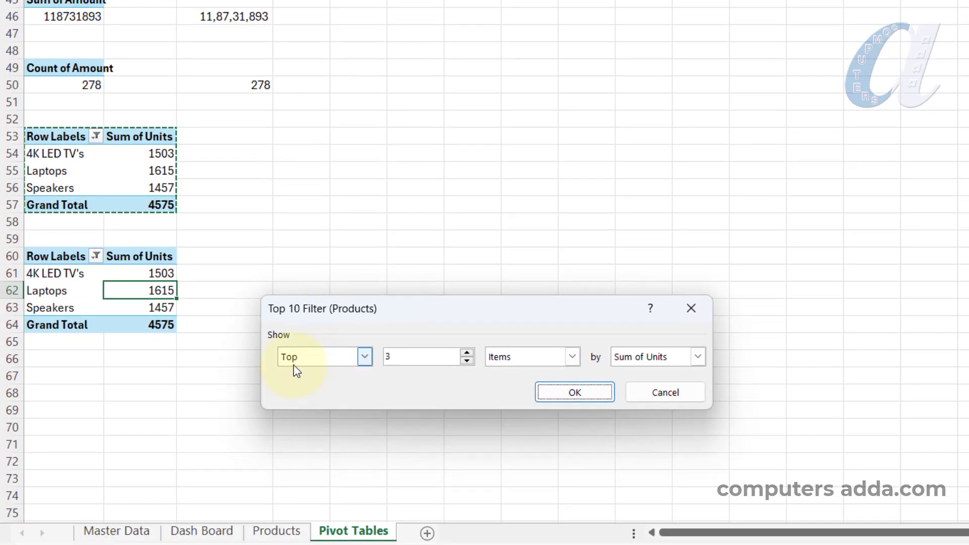
{"action": "left_click", "coordinate": [365, 357]}
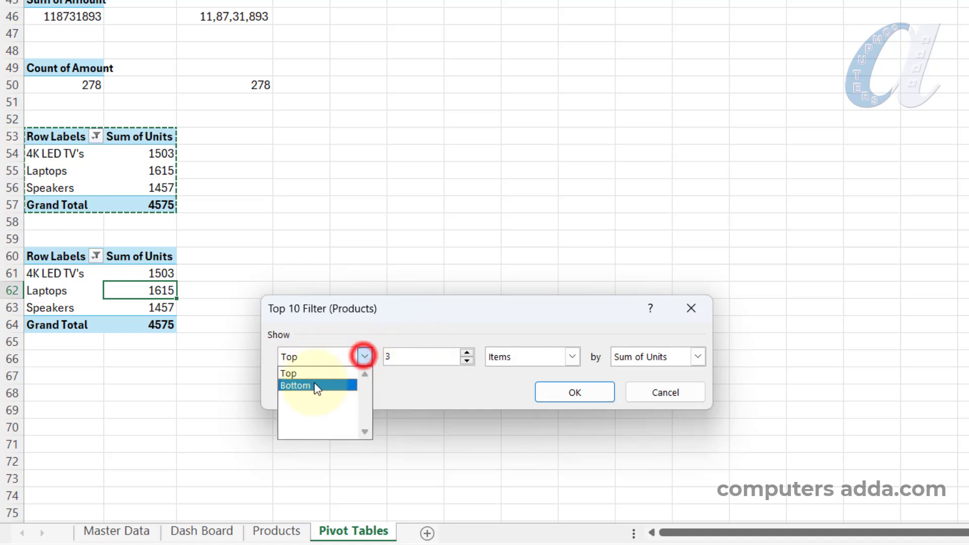
{"action": "left_click", "coordinate": [308, 385]}
{"action": "left_click", "coordinate": [561, 393]}
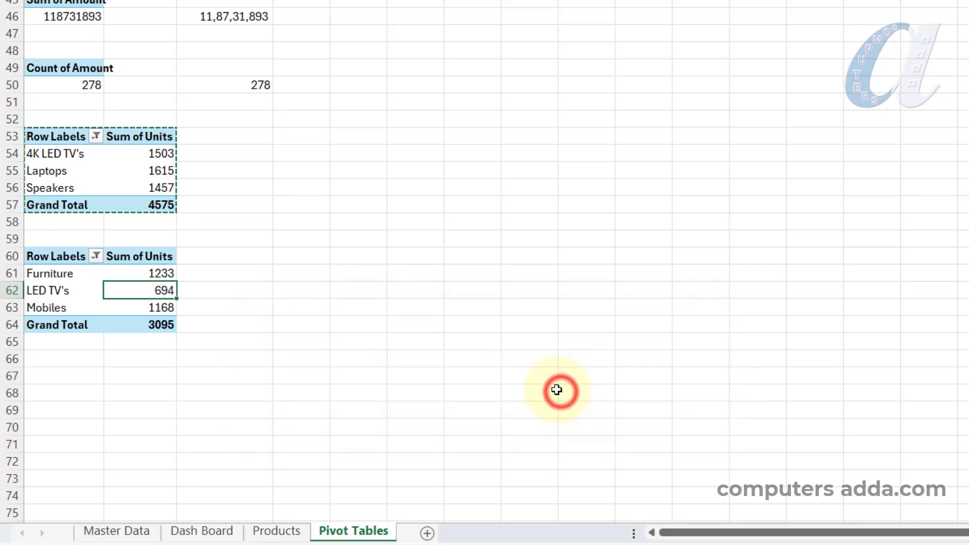
{"action": "left_click", "coordinate": [315, 344]}
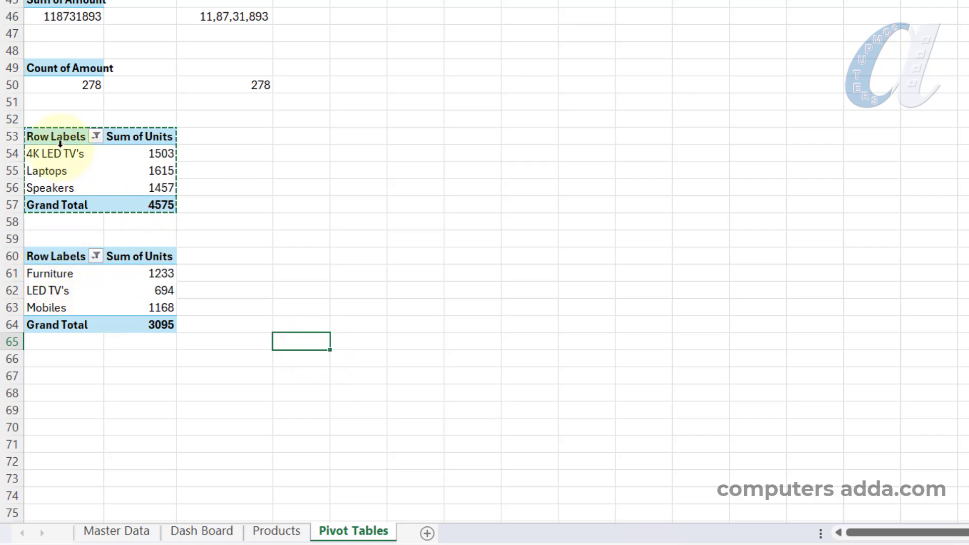
{"action": "left_click_drag", "start_coordinate": [60, 136], "coordinate": [144, 197]}
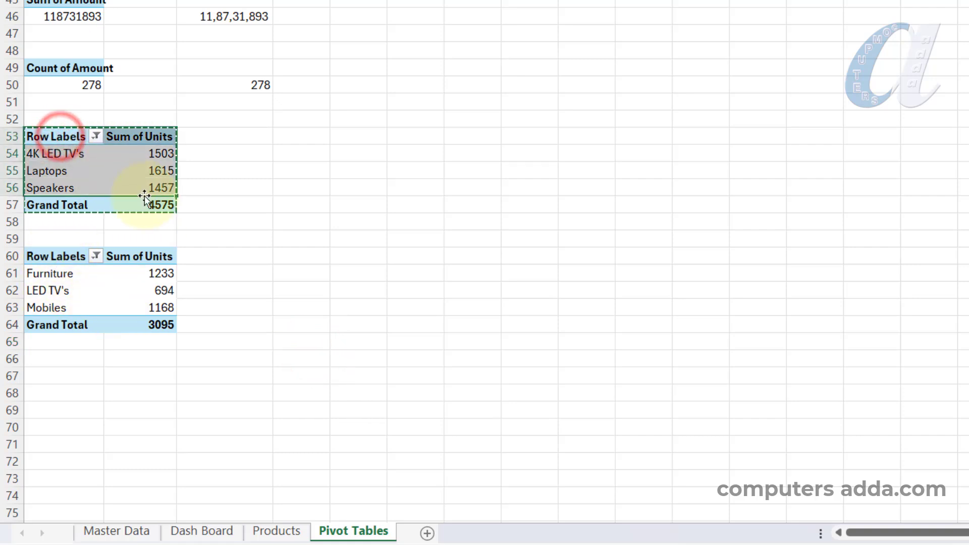
{"action": "left_click_drag", "start_coordinate": [59, 256], "coordinate": [126, 315]}
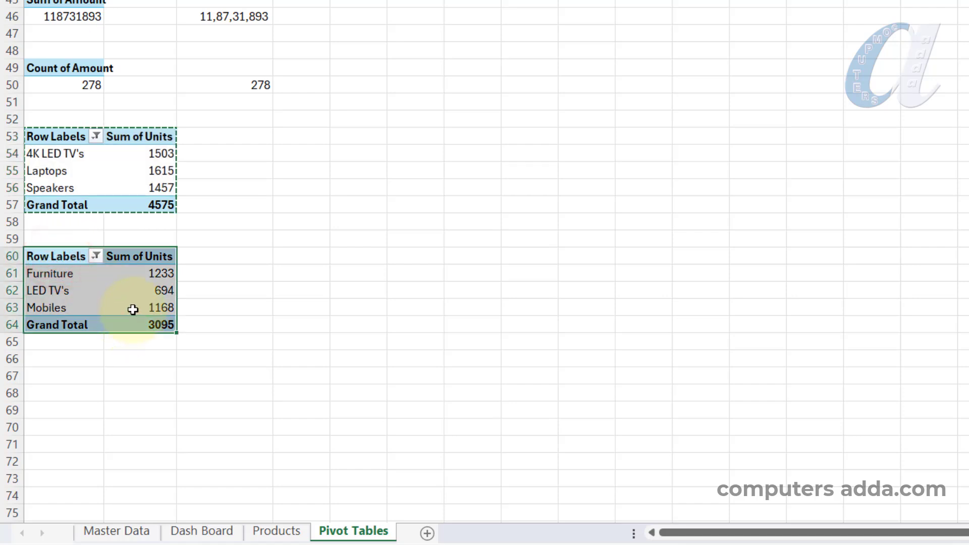
{"action": "left_click", "coordinate": [358, 221]}
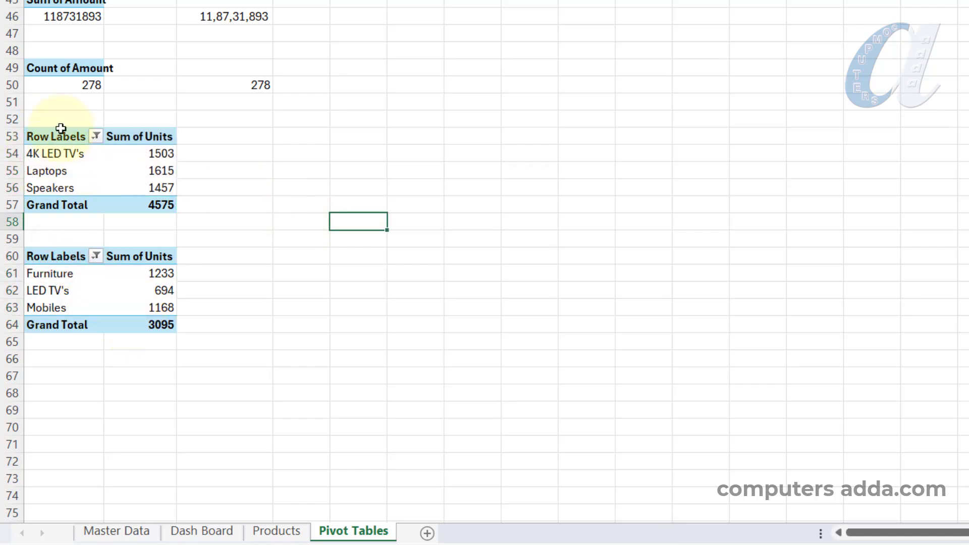
Insert a 2-D clustered bar chart from the pivot table in A53:B57, move it up slightly and reduce its height.
{"action": "left_click_drag", "start_coordinate": [57, 136], "coordinate": [149, 214]}
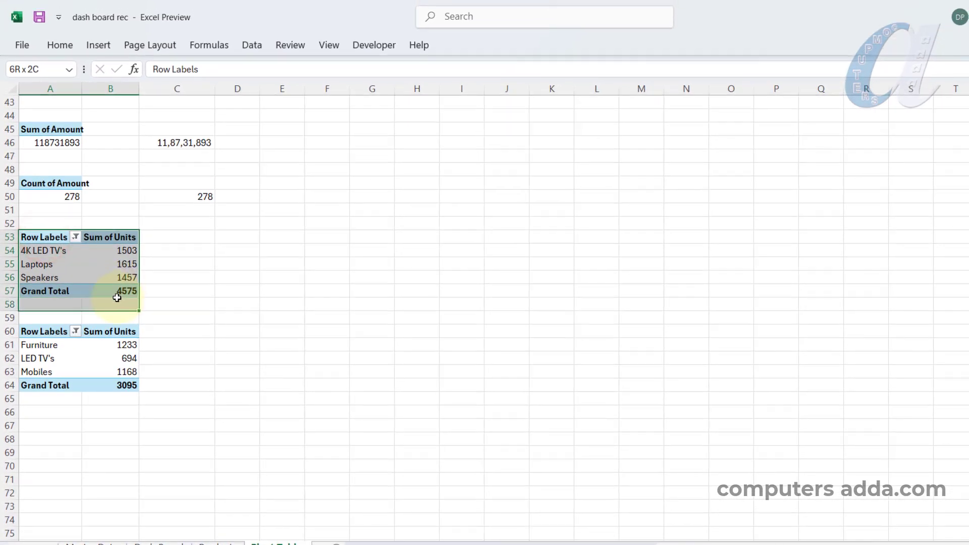
{"action": "left_click_drag", "start_coordinate": [117, 298], "coordinate": [112, 290]}
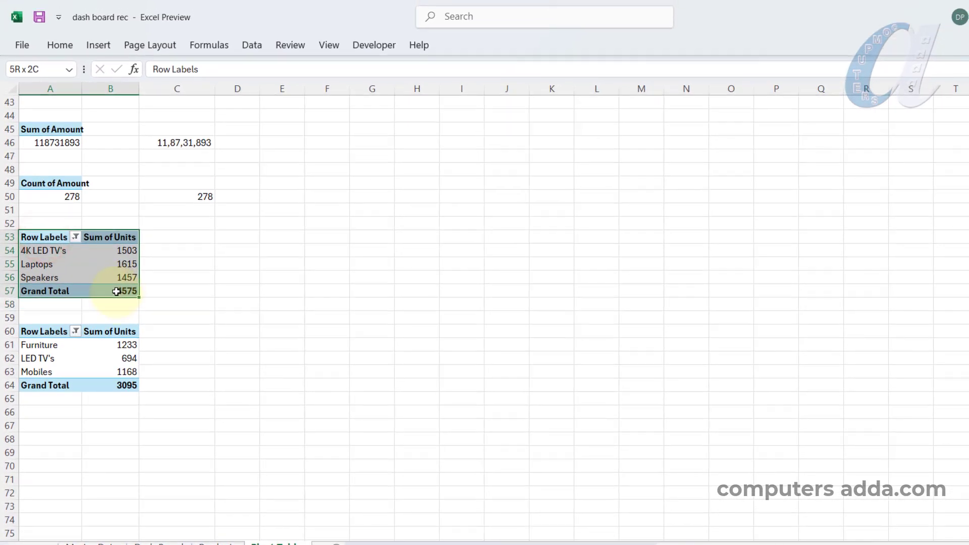
{"action": "left_click", "coordinate": [97, 45]}
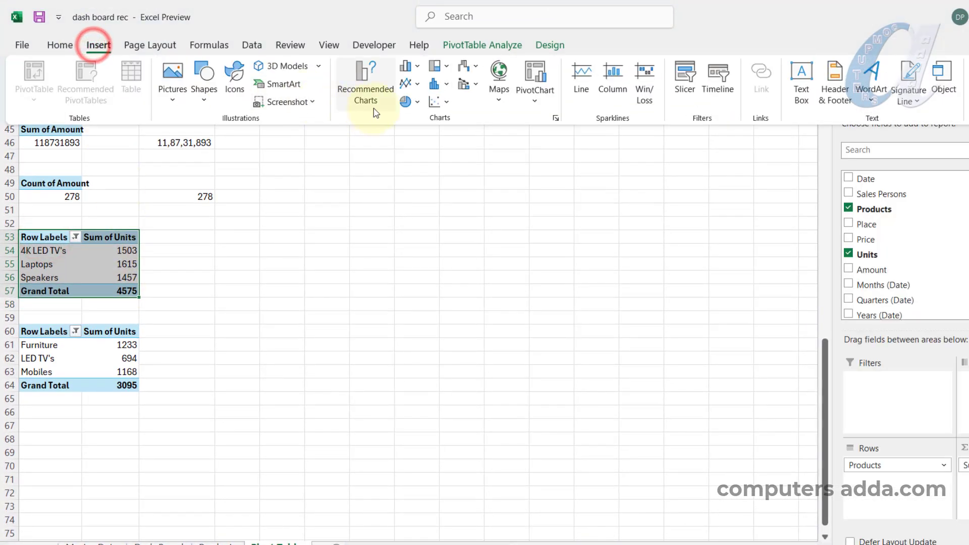
{"action": "left_click", "coordinate": [412, 66]}
{"action": "left_click", "coordinate": [423, 255]}
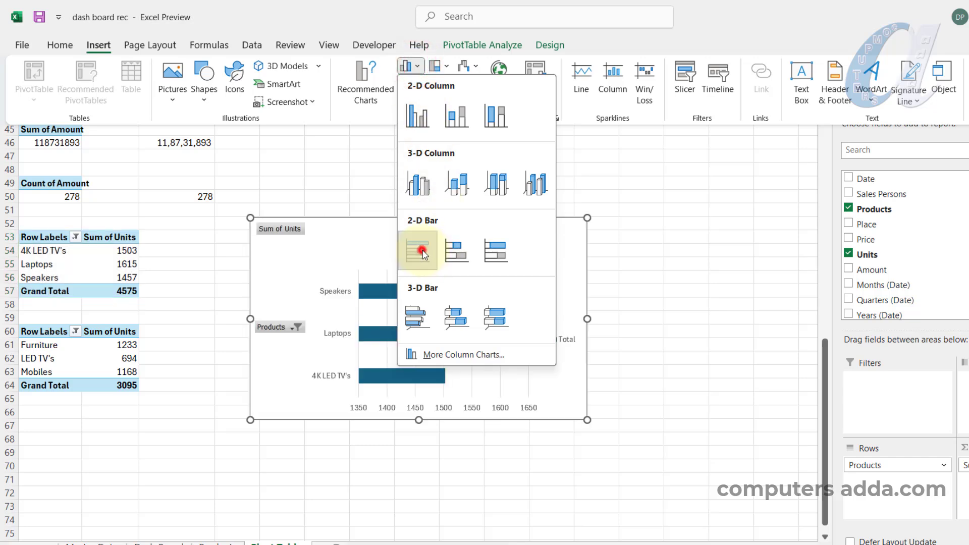
{"action": "left_click_drag", "start_coordinate": [481, 218], "coordinate": [483, 197]}
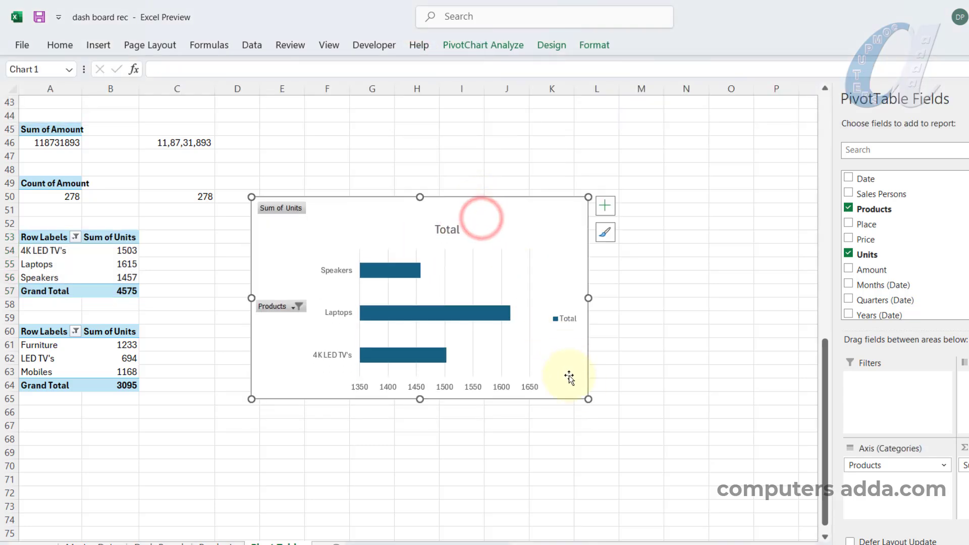
{"action": "left_click_drag", "start_coordinate": [585, 398], "coordinate": [586, 357]}
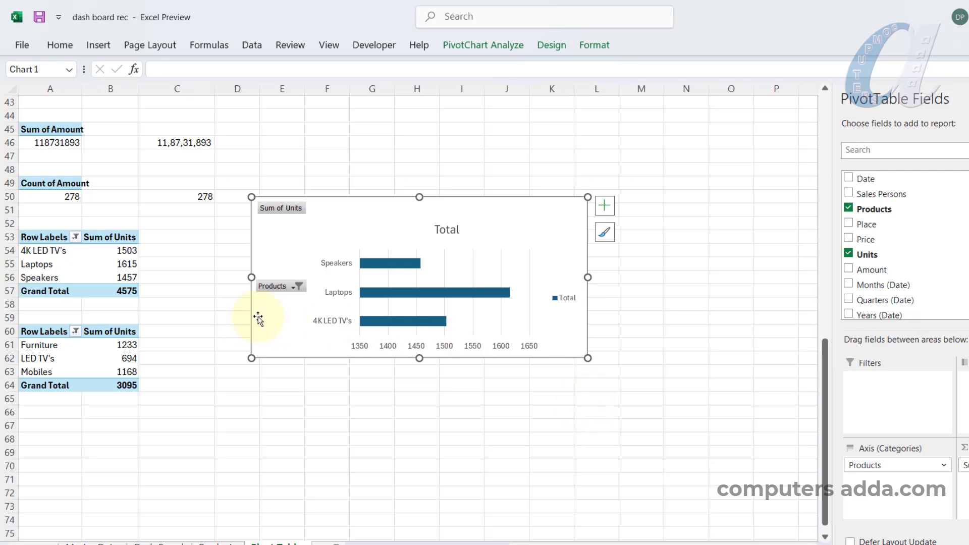
Remove the new chart's field buttons, title, legend, value axis and gridlines, and add data labels to its bars.
{"action": "right_click", "coordinate": [281, 287]}
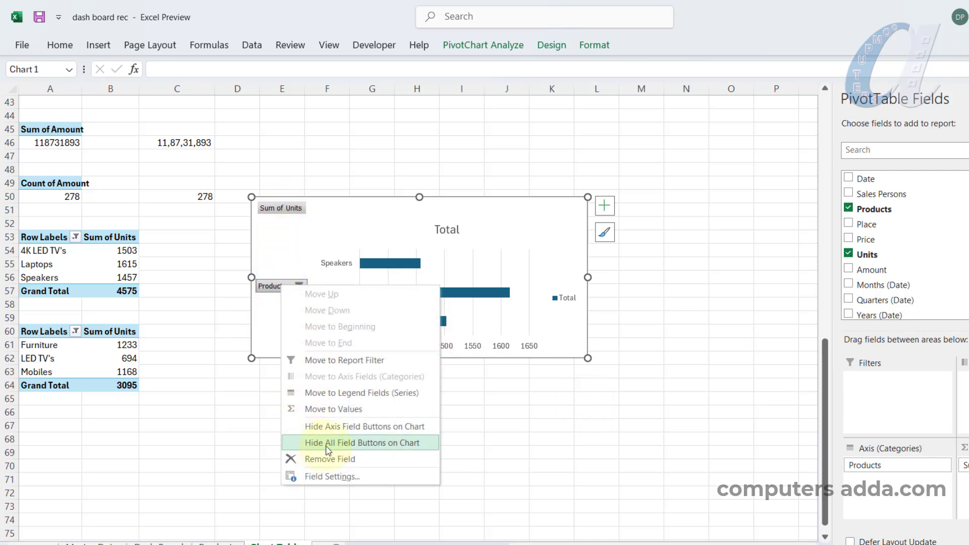
{"action": "left_click", "coordinate": [361, 444]}
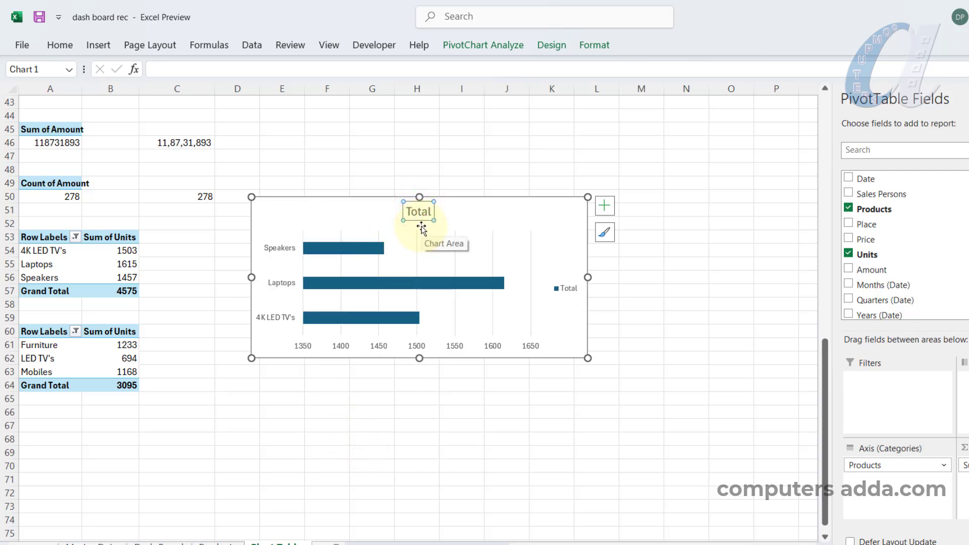
{"action": "key", "text": "Delete"}
{"action": "key", "text": "Delete"}
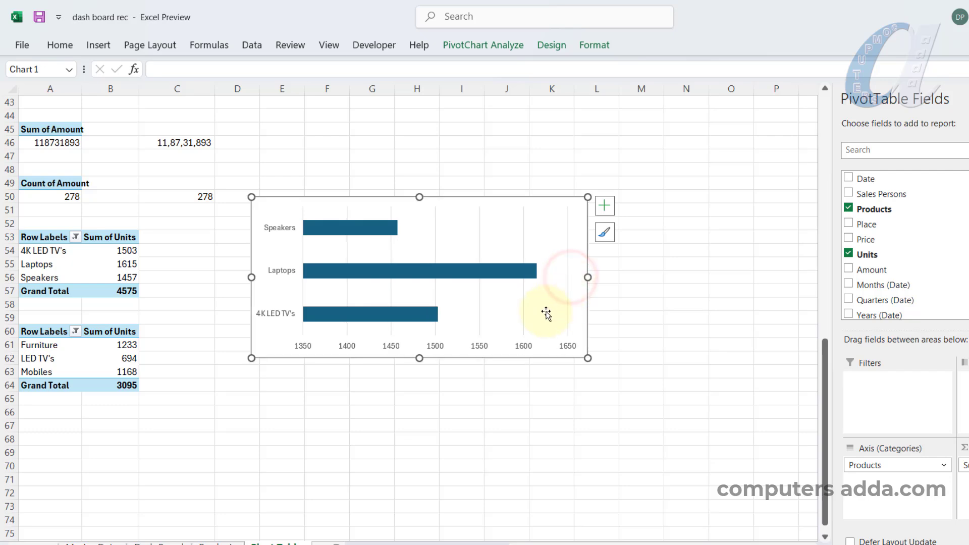
{"action": "left_click", "coordinate": [480, 349]}
{"action": "key", "text": "Delete"}
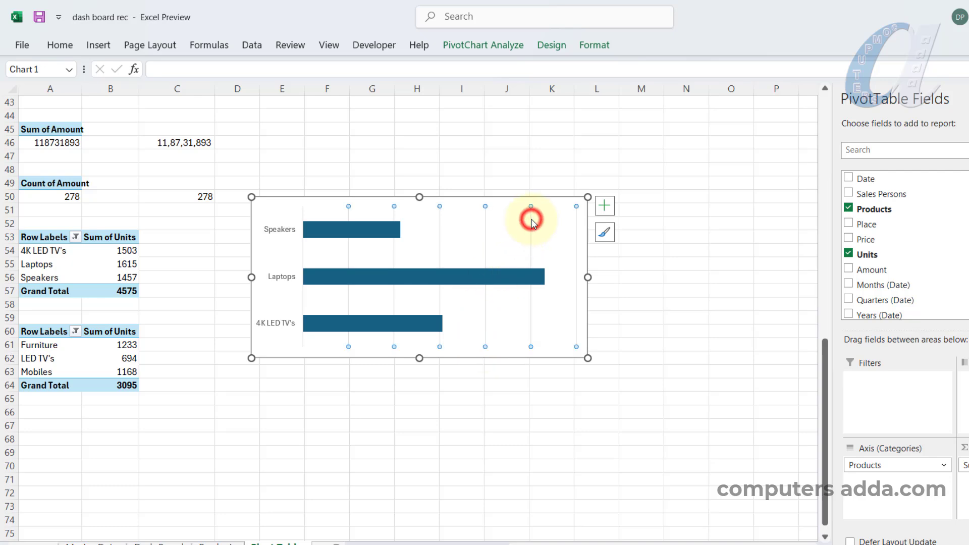
{"action": "key", "text": "Delete"}
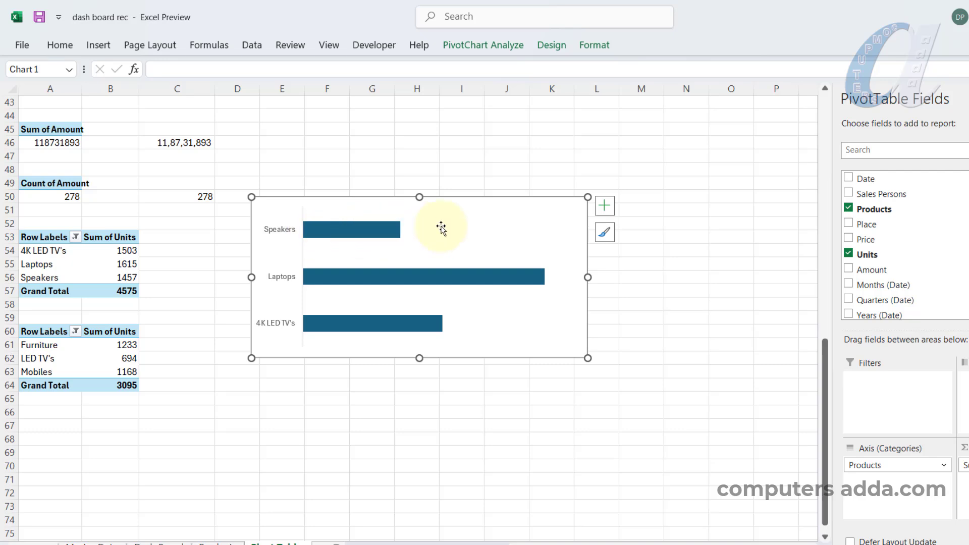
{"action": "right_click", "coordinate": [375, 234]}
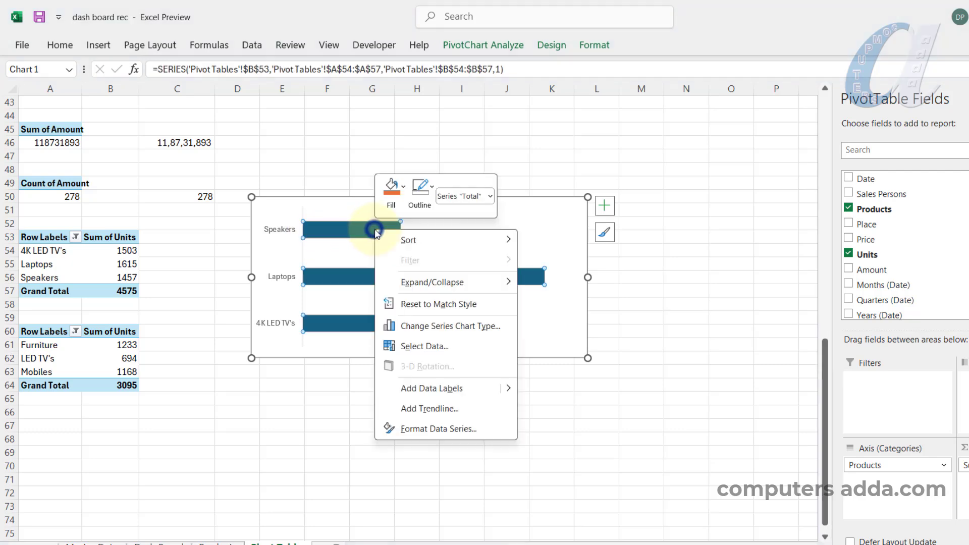
{"action": "left_click", "coordinate": [416, 387]}
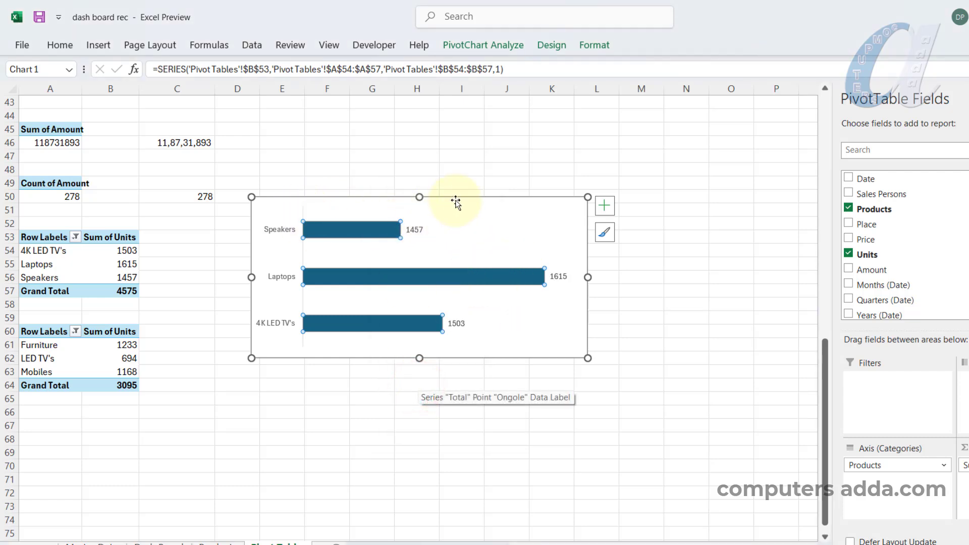
Insert a 2-D clustered bar chart from the pivot table in A60:B64 and place it directly below the first bar chart.
{"action": "left_click_drag", "start_coordinate": [45, 331], "coordinate": [102, 381]}
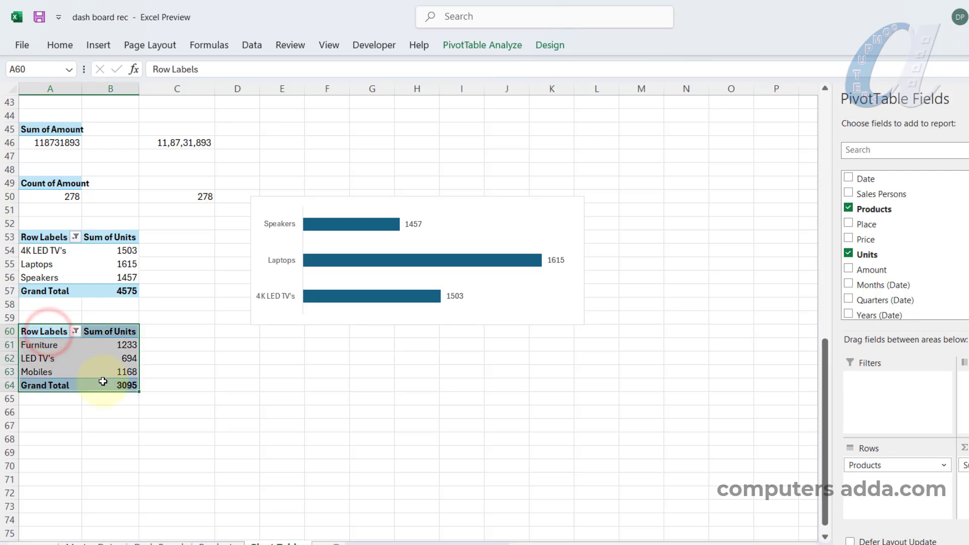
{"action": "left_click", "coordinate": [98, 45]}
{"action": "left_click", "coordinate": [408, 66]}
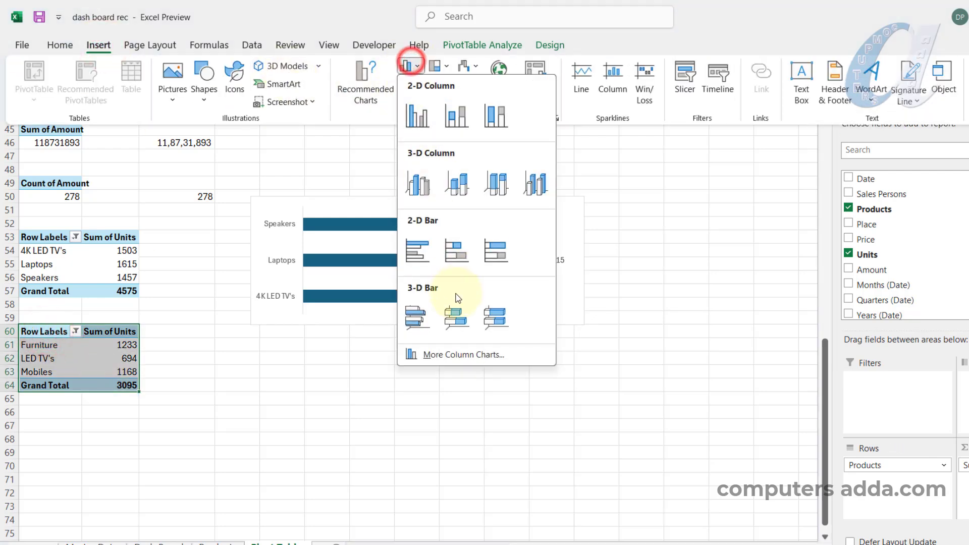
{"action": "left_click", "coordinate": [416, 251]}
{"action": "left_click_drag", "start_coordinate": [475, 220], "coordinate": [452, 328]}
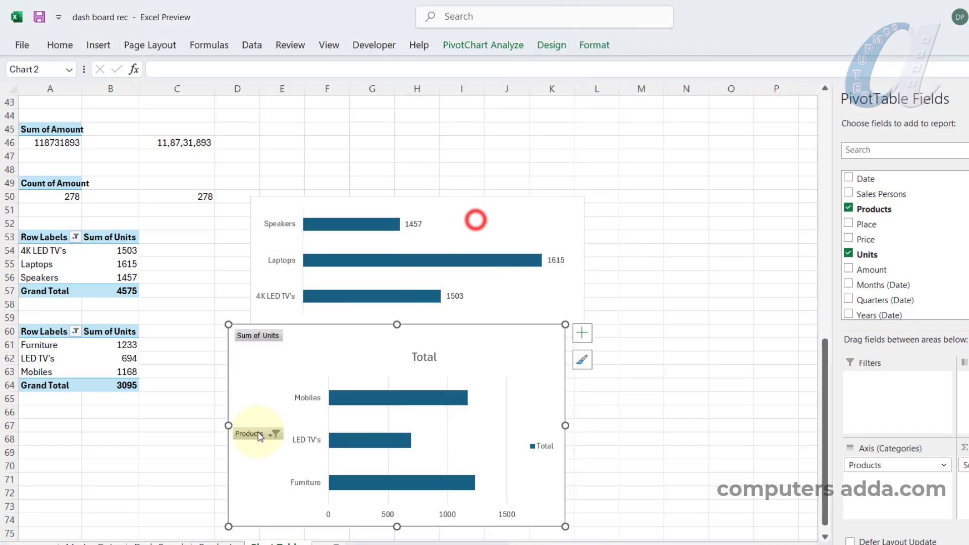
Remove the field buttons, title, legend, gridlines and value axis from the lower bar chart of the bottom 3 products.
{"action": "right_click", "coordinate": [260, 437]}
{"action": "left_click", "coordinate": [290, 391]}
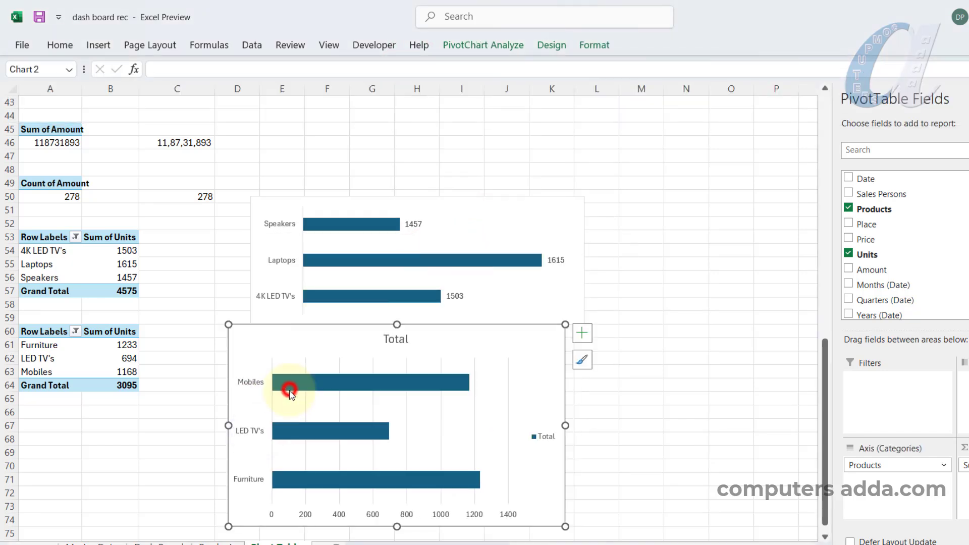
{"action": "left_click", "coordinate": [393, 339]}
{"action": "key", "text": "Delete"}
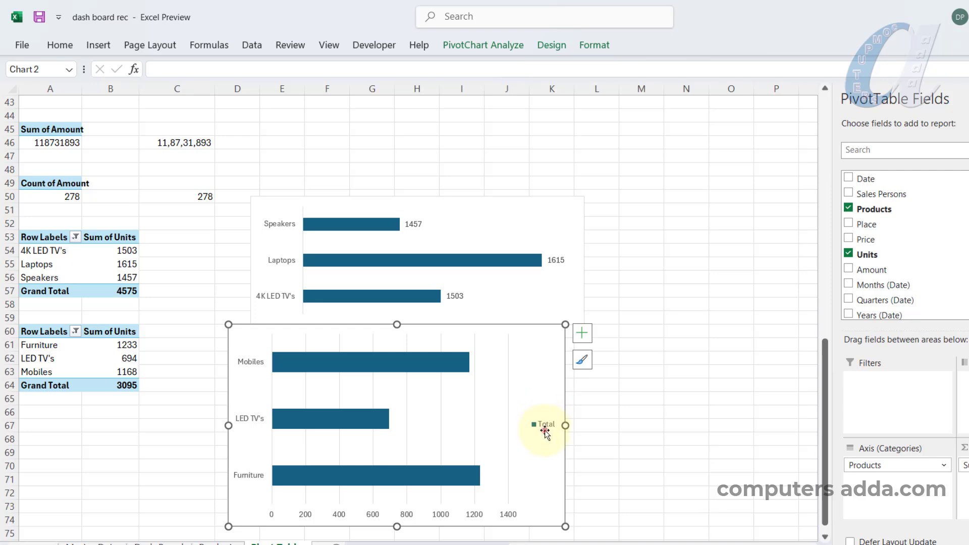
{"action": "left_click", "coordinate": [545, 428]}
{"action": "key", "text": "Delete"}
{"action": "left_click", "coordinate": [546, 368]}
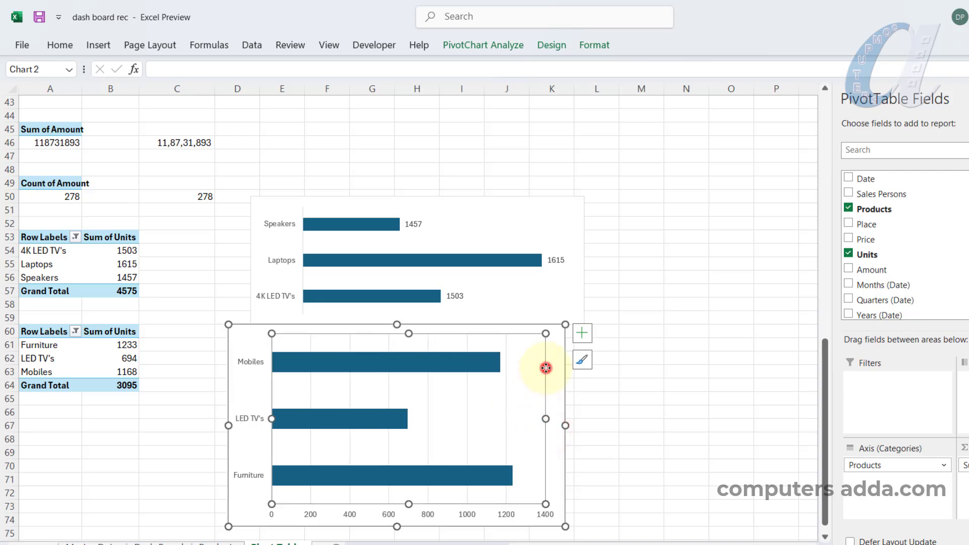
{"action": "left_click", "coordinate": [505, 387]}
{"action": "key", "text": "Delete"}
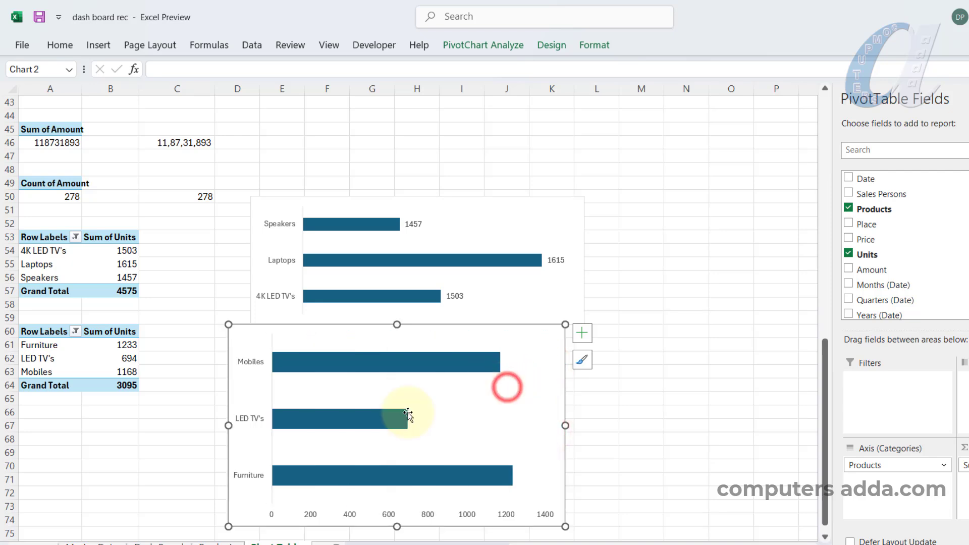
{"action": "left_click", "coordinate": [352, 514]}
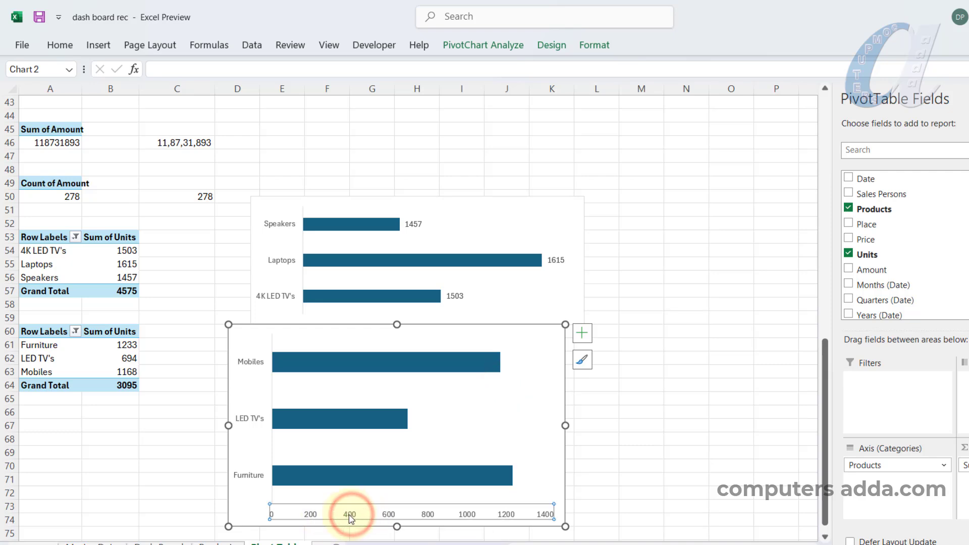
{"action": "key", "text": "Delete"}
Reduce the lower bar chart's height and width to roughly match the chart above, and add data labels to its bars.
{"action": "left_click_drag", "start_coordinate": [396, 526], "coordinate": [398, 467]}
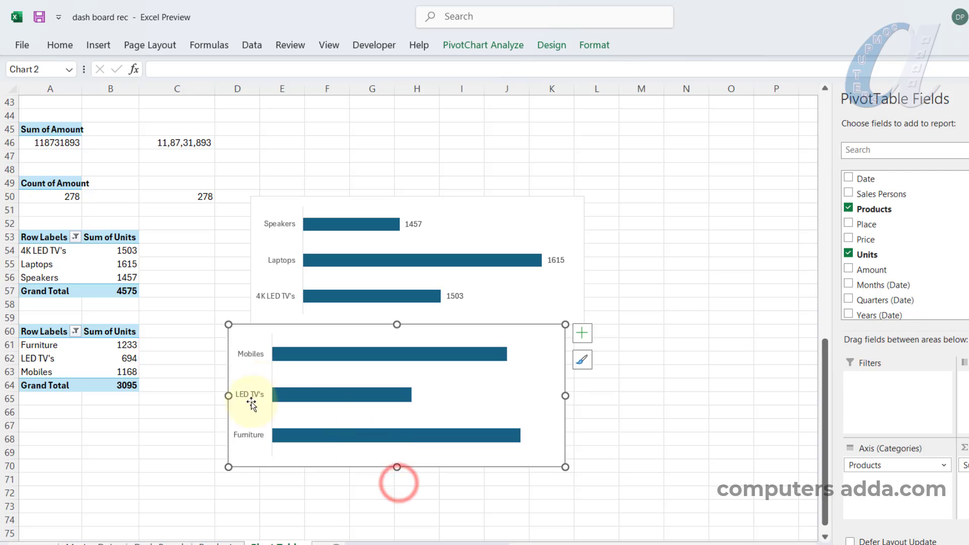
{"action": "left_click_drag", "start_coordinate": [228, 395], "coordinate": [256, 396]}
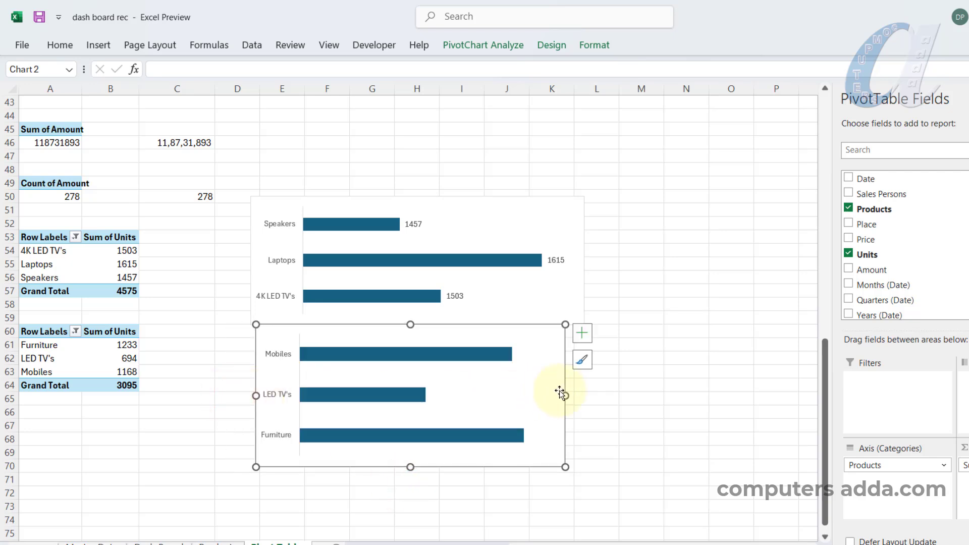
{"action": "left_click_drag", "start_coordinate": [565, 395], "coordinate": [554, 395]}
{"action": "mouse_move", "coordinate": [388, 350]}
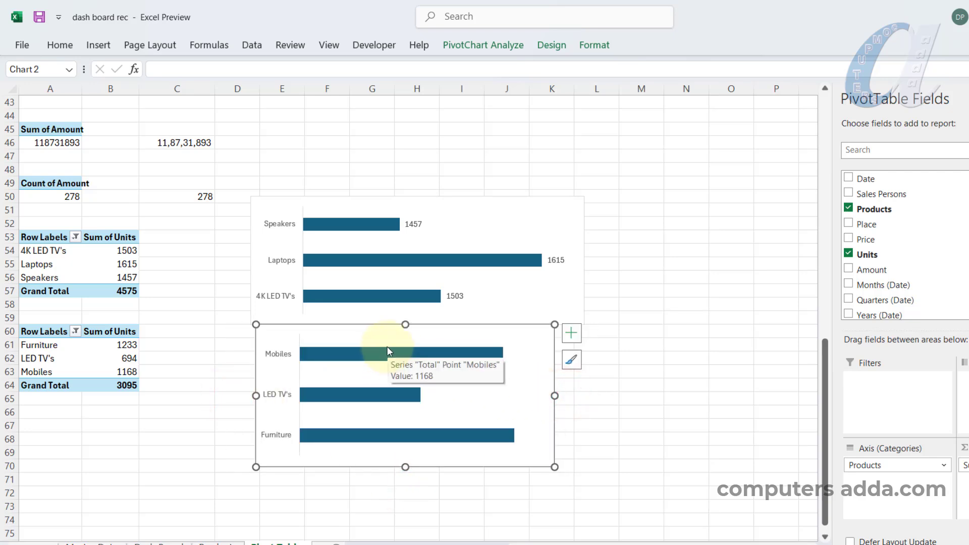
{"action": "right_click", "coordinate": [353, 357]}
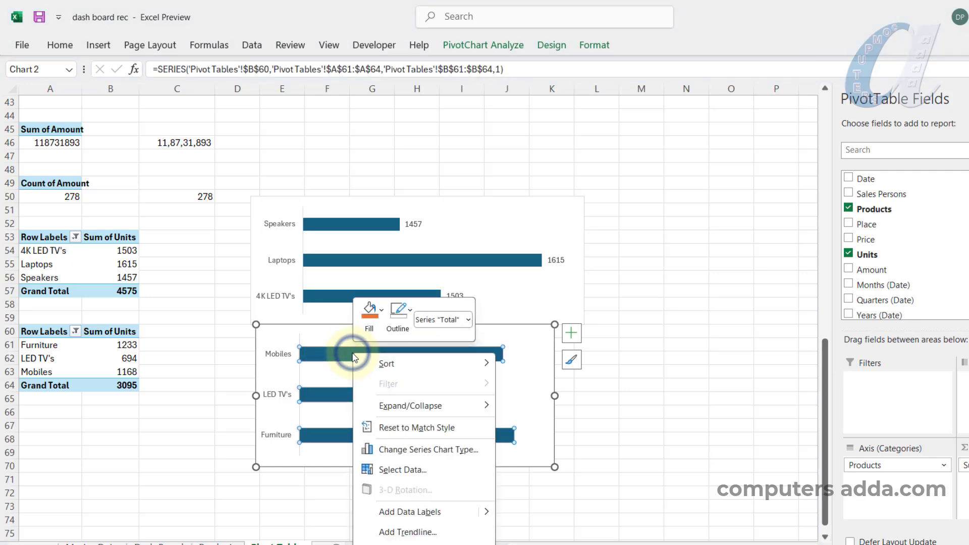
{"action": "left_click", "coordinate": [404, 512]}
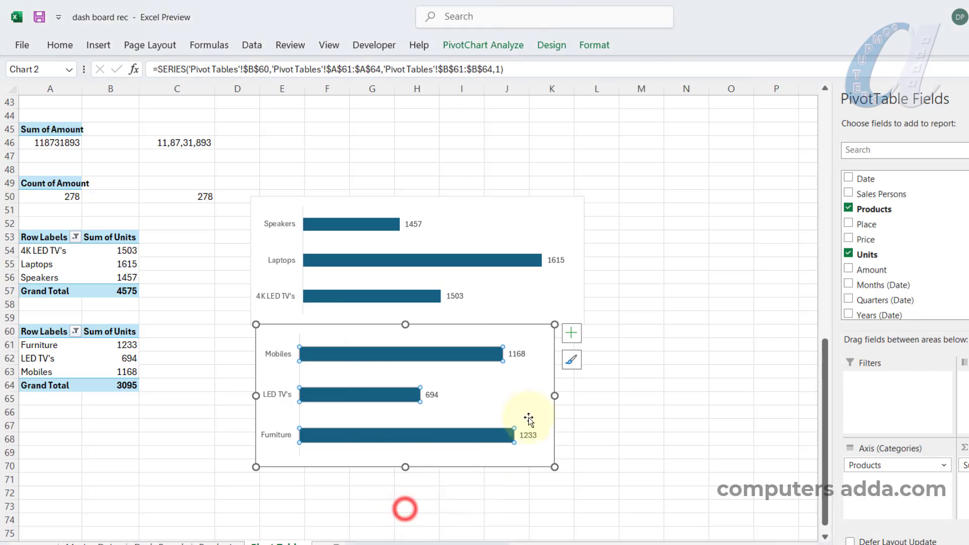
Copy the top 3 products chart to the Products sheet and fit it into the Top 3 Selling Products panel at about 4.1 by 14.4 cm.
{"action": "left_click", "coordinate": [558, 214]}
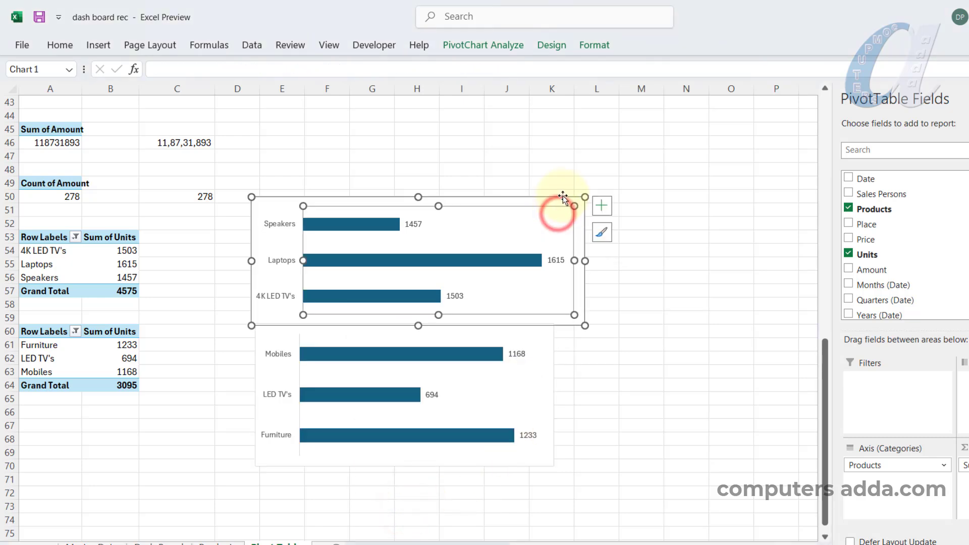
{"action": "left_click", "coordinate": [552, 197]}
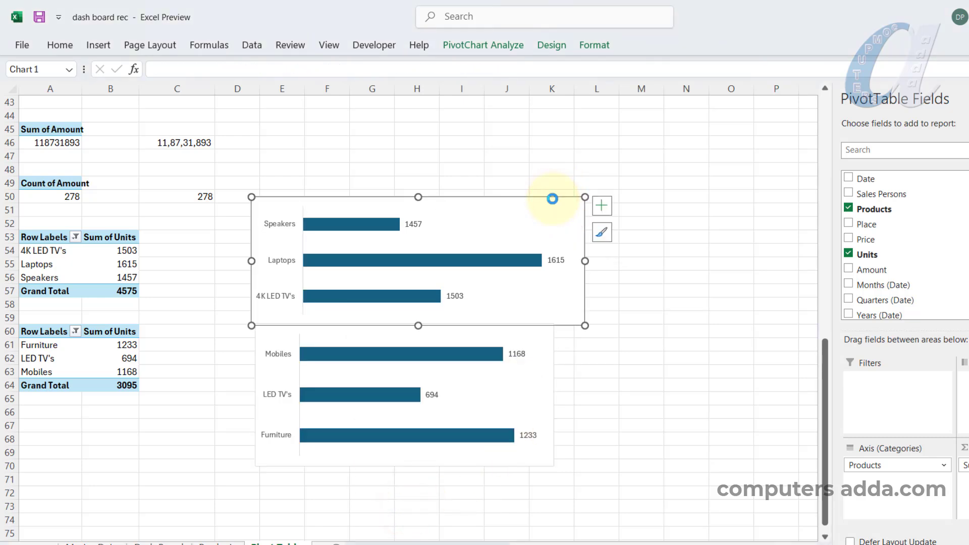
{"action": "left_click", "coordinate": [220, 543]}
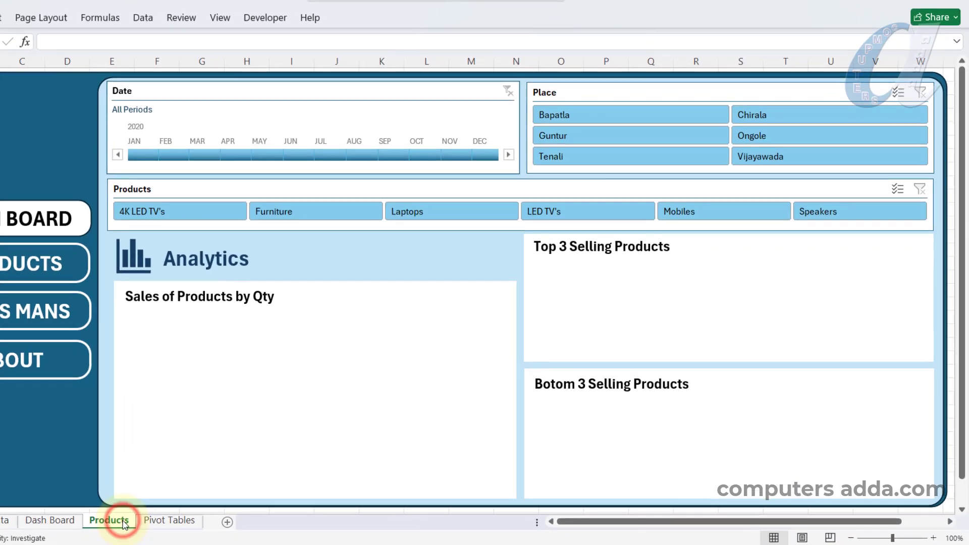
{"action": "key", "text": "ctrl+v"}
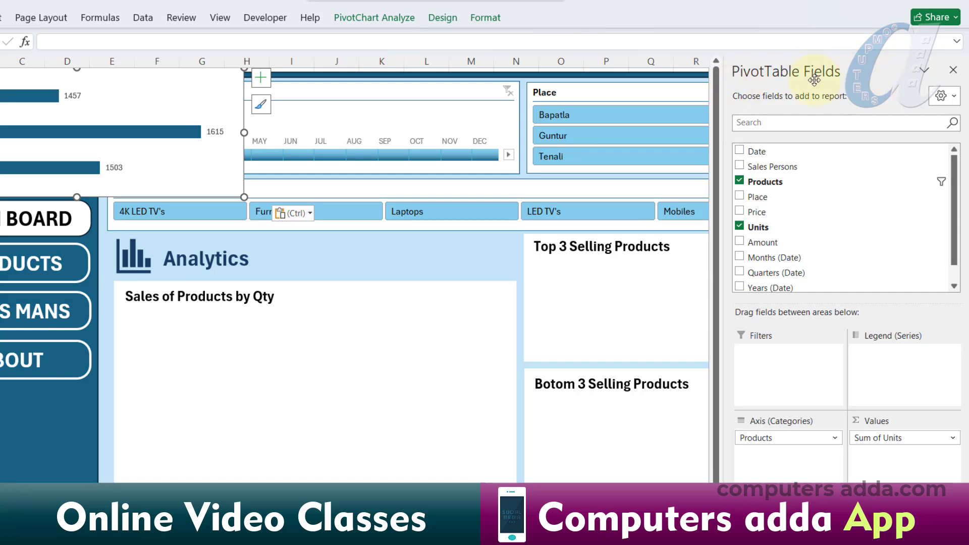
{"action": "left_click", "coordinate": [953, 70]}
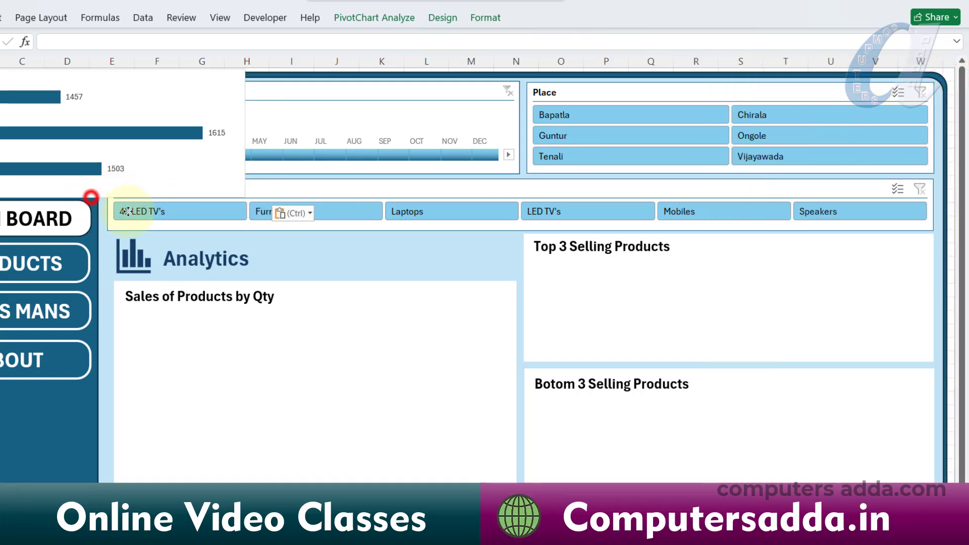
{"action": "left_click_drag", "start_coordinate": [88, 197], "coordinate": [701, 353]}
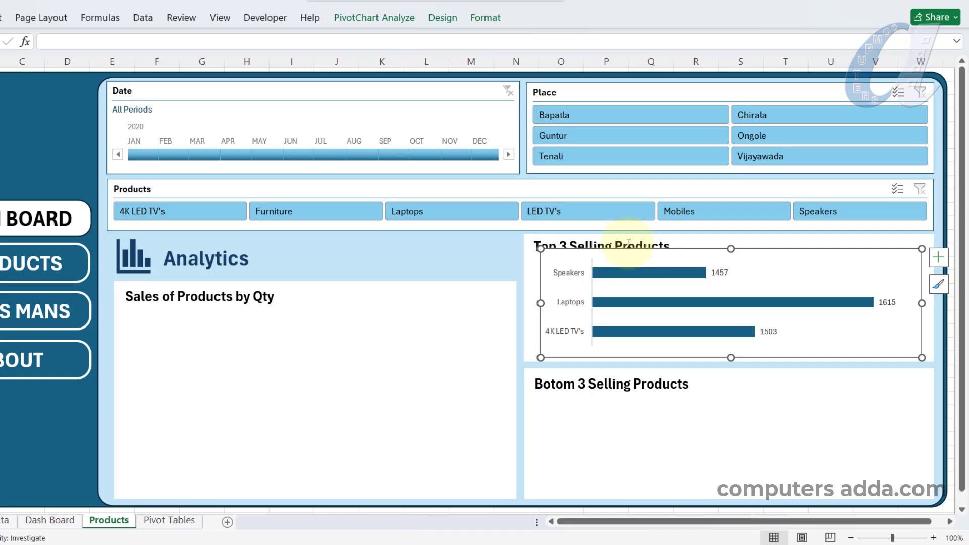
Bring the Top 3 Selling Products heading to the front of the chart.
{"action": "left_click", "coordinate": [628, 243]}
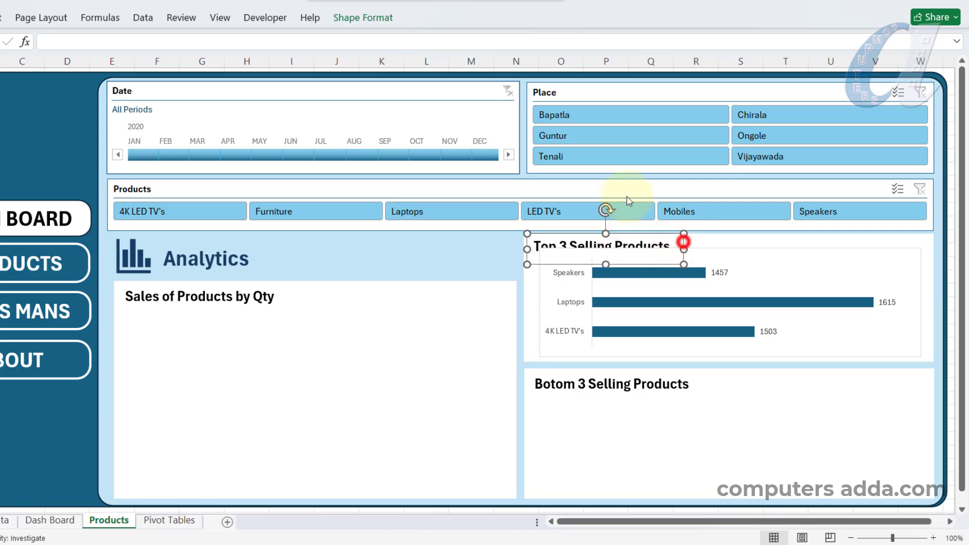
{"action": "left_click", "coordinate": [362, 18]}
{"action": "left_click", "coordinate": [676, 60]}
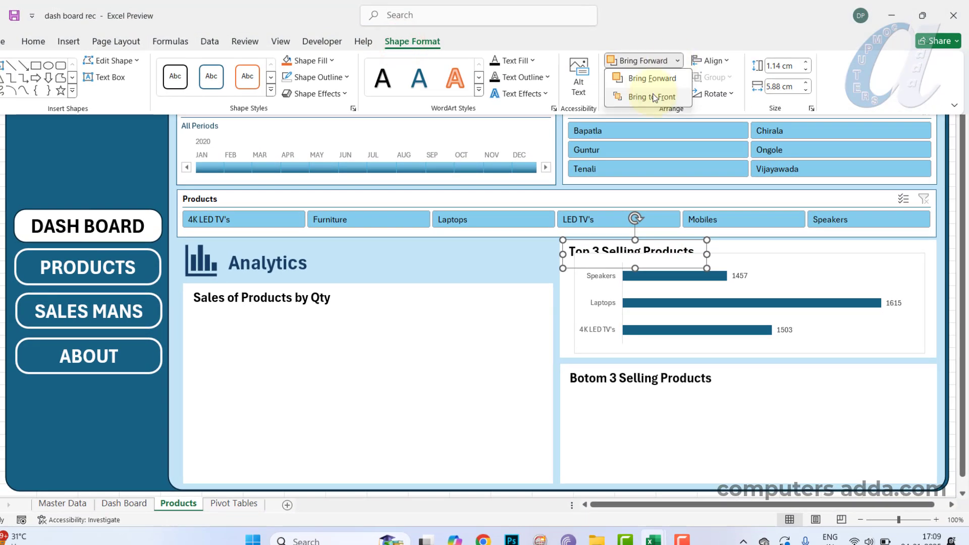
{"action": "left_click", "coordinate": [654, 97]}
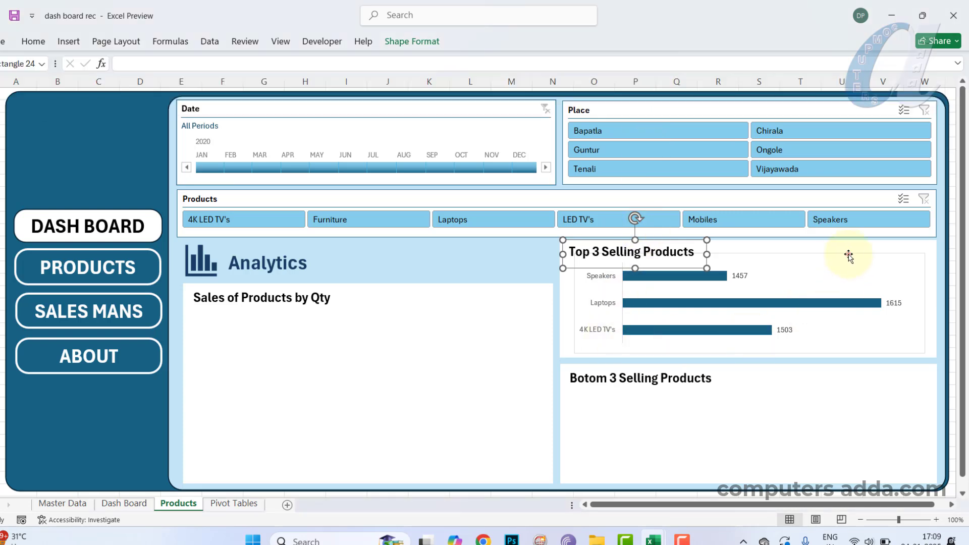
Remove the outline from the chart in the Top 3 Selling Products panel.
{"action": "left_click", "coordinate": [848, 256]}
{"action": "left_click", "coordinate": [524, 42]}
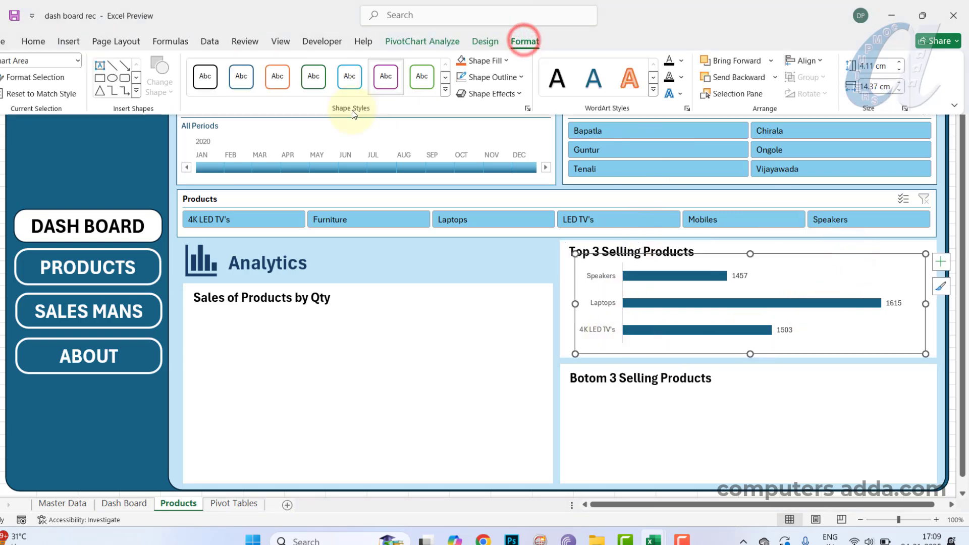
{"action": "left_click", "coordinate": [506, 82]}
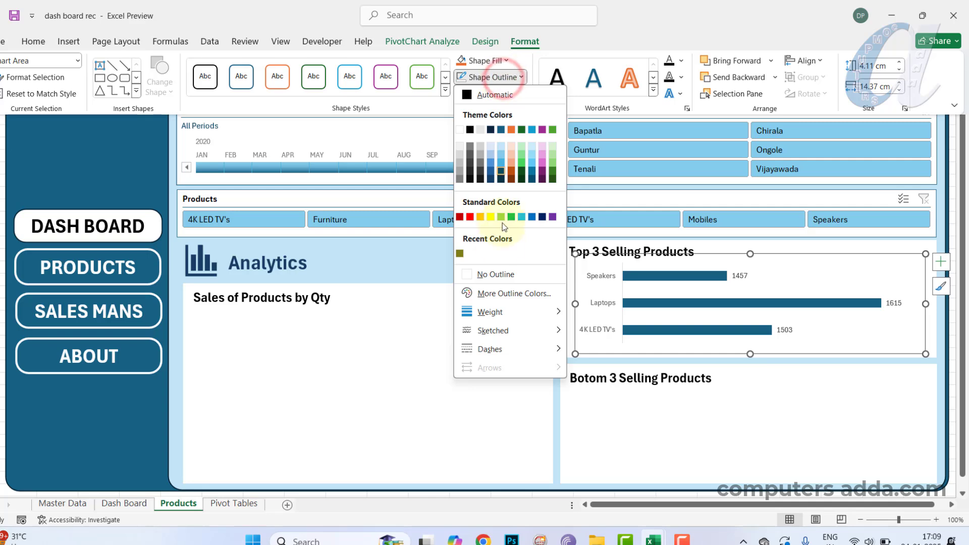
{"action": "left_click", "coordinate": [492, 272]}
{"action": "left_click", "coordinate": [666, 430]}
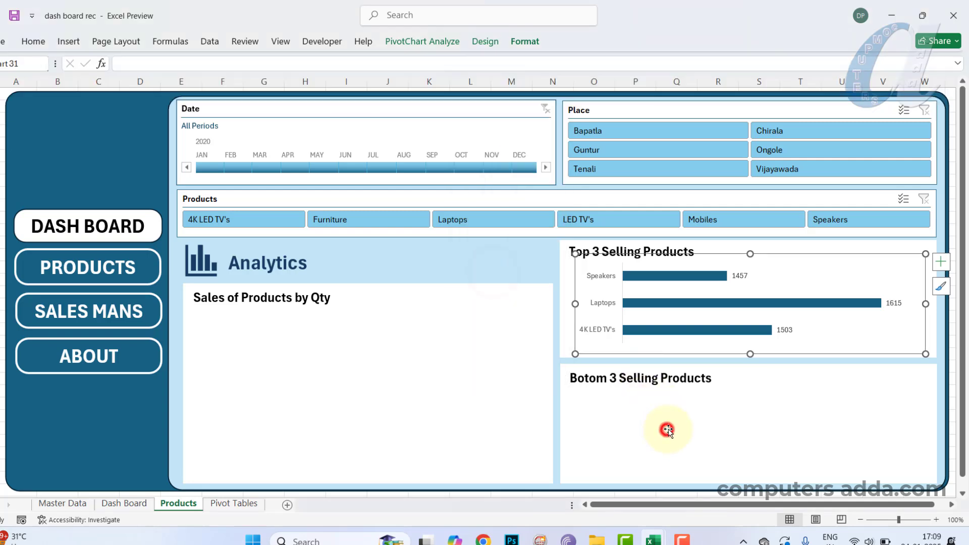
Copy the bottom 3 products chart from the Pivot Tables sheet to the Products sheet and place it in the Botom 3 Selling Products panel.
{"action": "key", "text": "ctrl+Page_Down"}
{"action": "left_click", "coordinate": [480, 309]}
{"action": "left_click", "coordinate": [477, 302]}
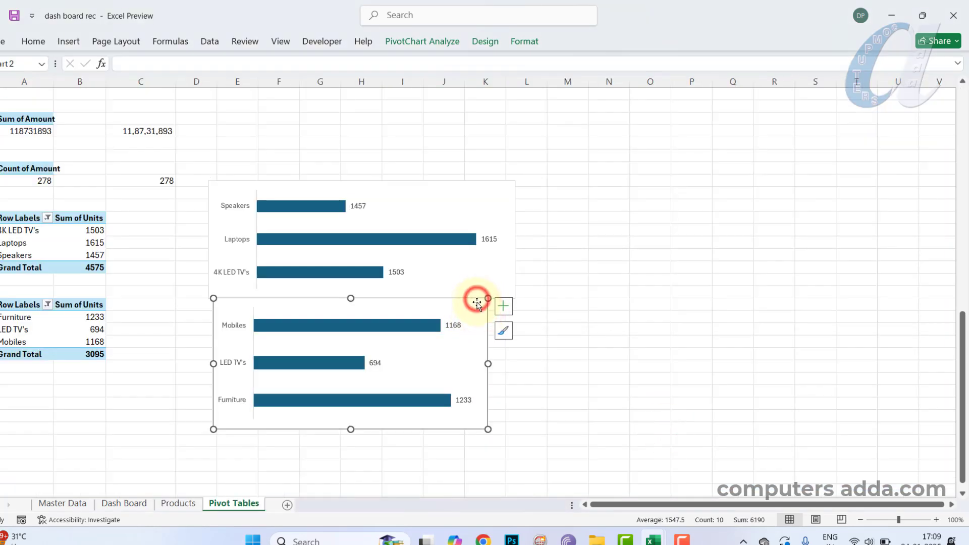
{"action": "key", "text": "ctrl+Page_Up"}
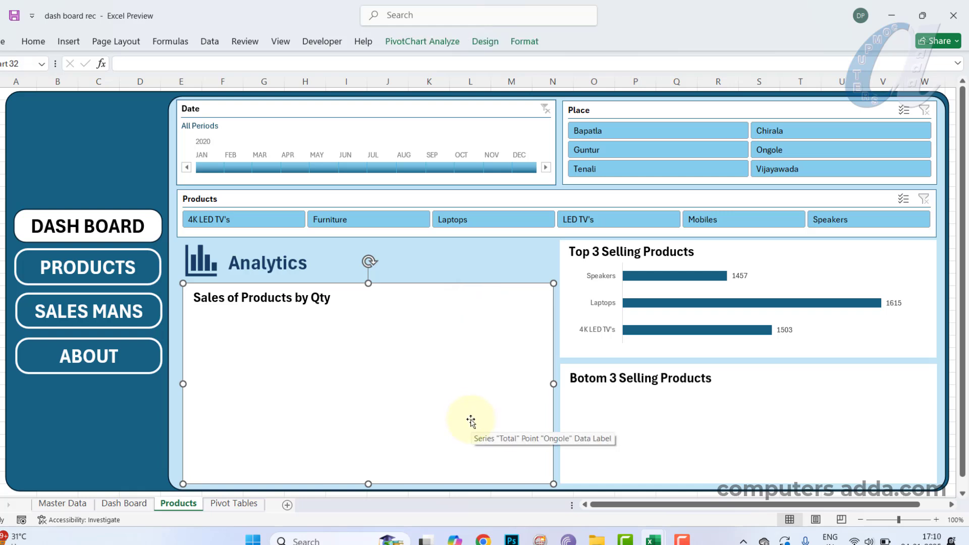
{"action": "key", "text": "ctrl+v"}
{"action": "left_click_drag", "start_coordinate": [383, 286], "coordinate": [717, 391]}
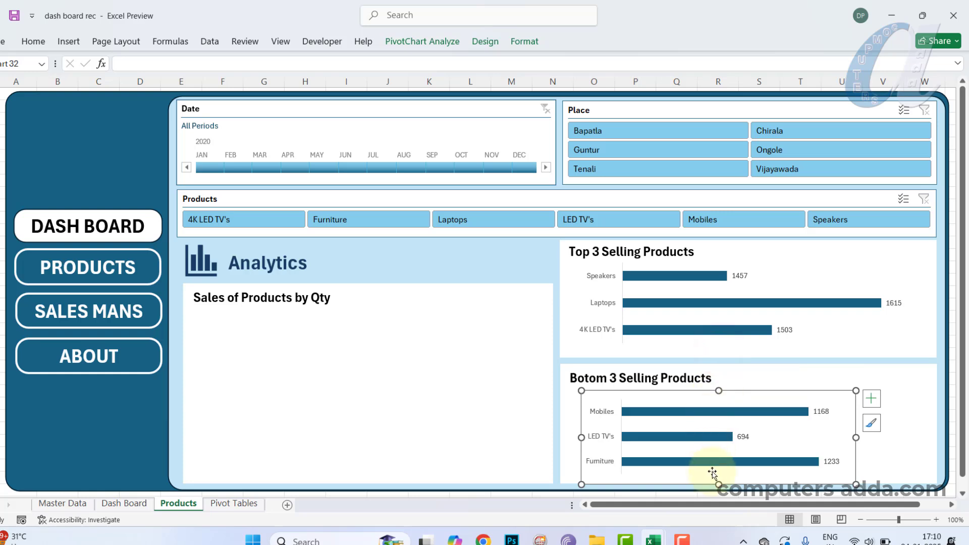
Resize the Botom 3 Selling Products chart to about 3.9 cm high and 14.3 cm wide so it fills its panel below the heading.
{"action": "left_click_drag", "start_coordinate": [719, 485], "coordinate": [718, 481]}
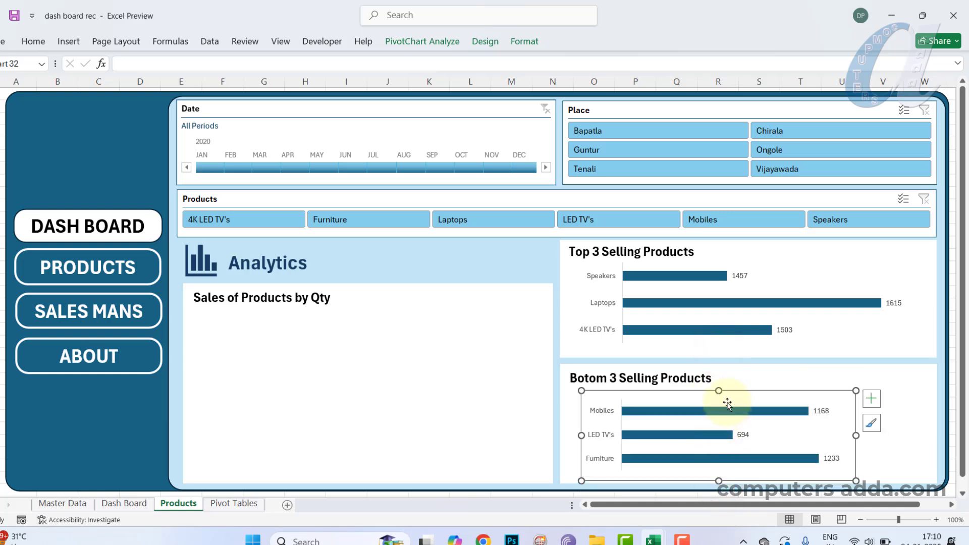
{"action": "left_click_drag", "start_coordinate": [719, 390], "coordinate": [718, 386]}
{"action": "left_click_drag", "start_coordinate": [856, 432], "coordinate": [928, 433]}
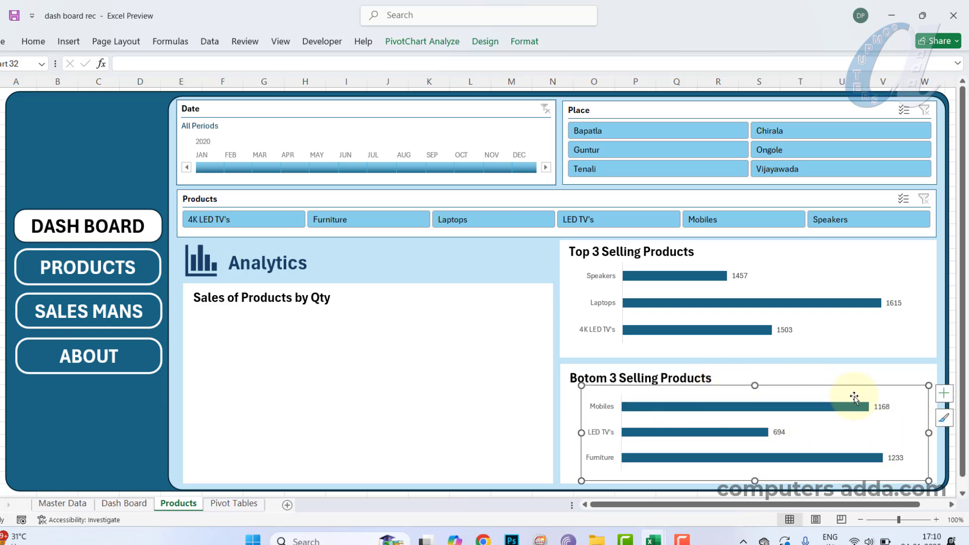
{"action": "left_click_drag", "start_coordinate": [693, 385], "coordinate": [691, 386]}
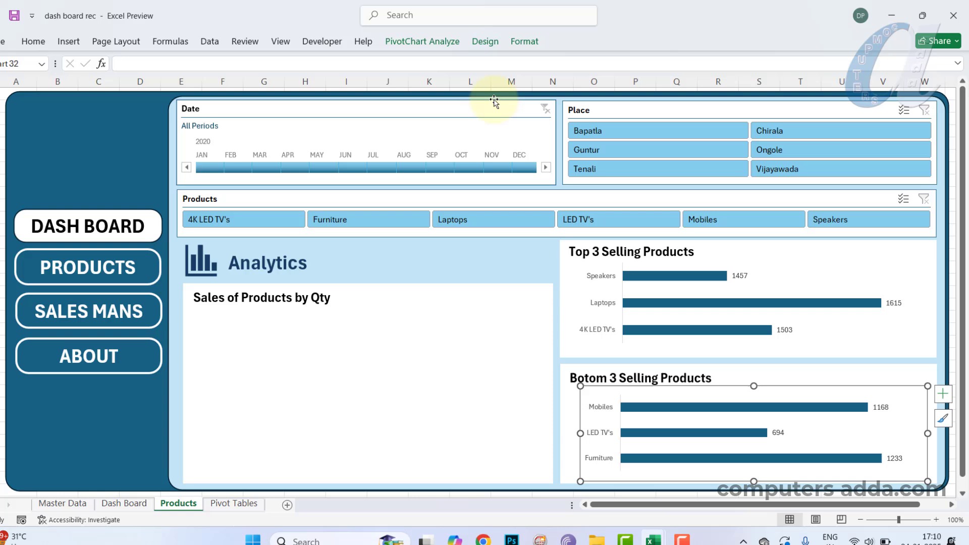
Remove the outline from the chart in the Botom 3 Selling Products panel.
{"action": "left_click", "coordinate": [525, 41]}
{"action": "left_click", "coordinate": [498, 77]}
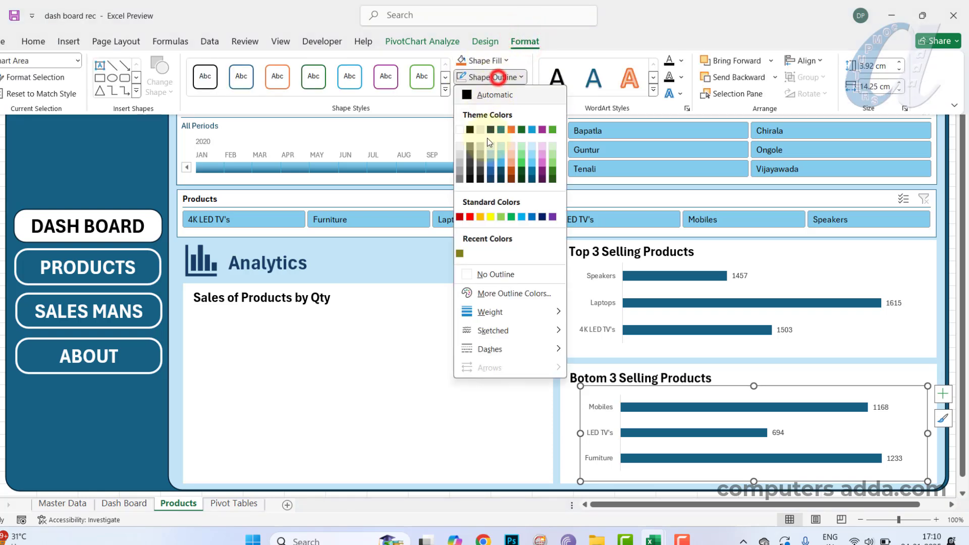
{"action": "left_click", "coordinate": [465, 398]}
{"action": "left_click", "coordinate": [464, 398]}
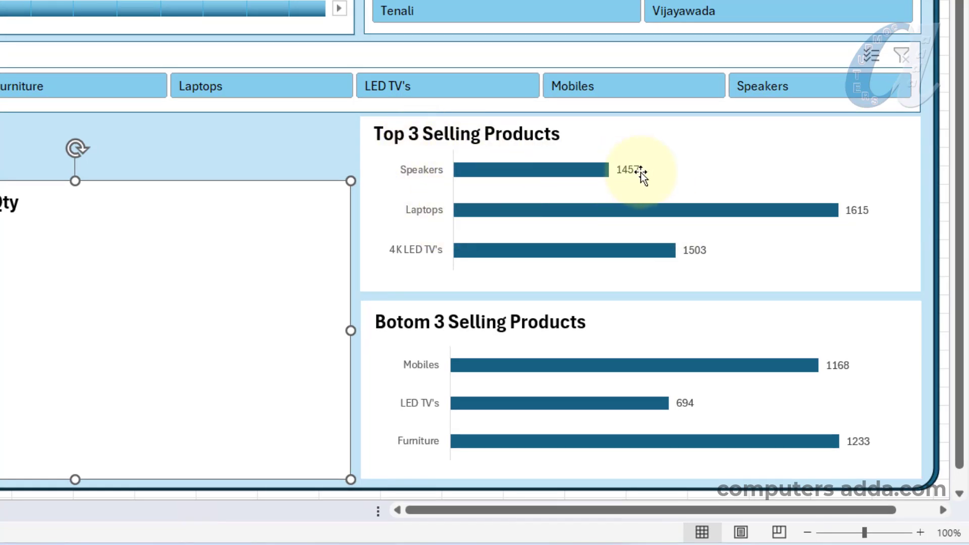
Sort the bars of the Top 3 Selling Products chart from smallest to largest.
{"action": "left_click", "coordinate": [556, 173]}
{"action": "right_click", "coordinate": [559, 172]}
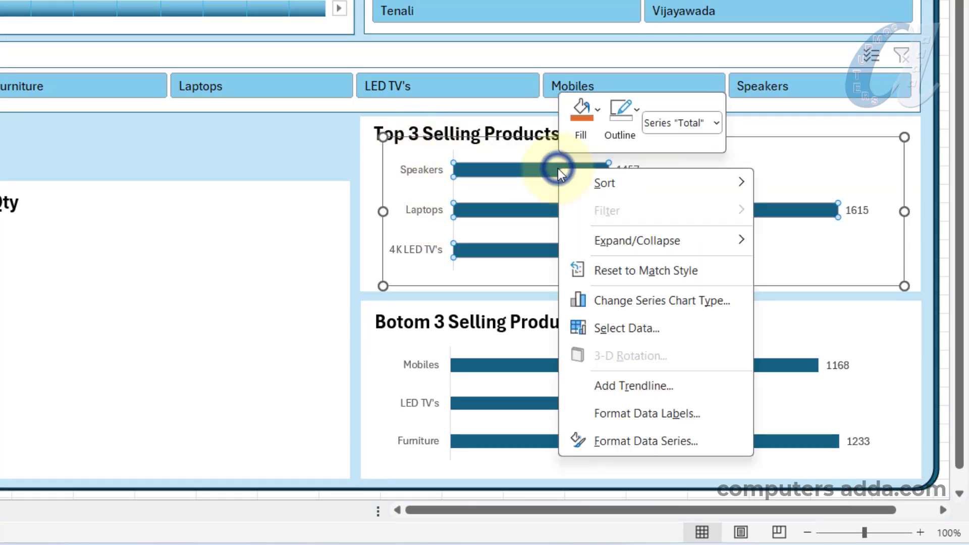
{"action": "mouse_move", "coordinate": [624, 183]}
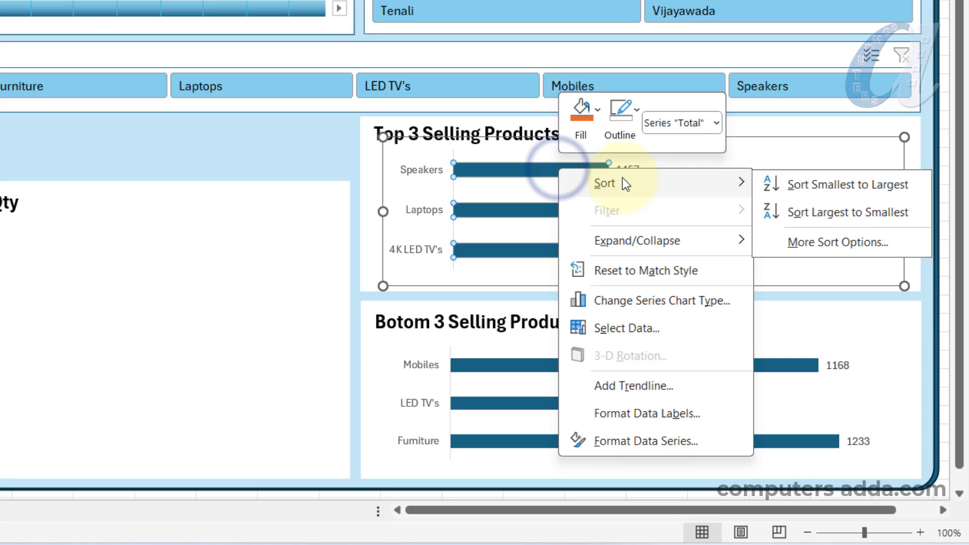
{"action": "left_click", "coordinate": [846, 184]}
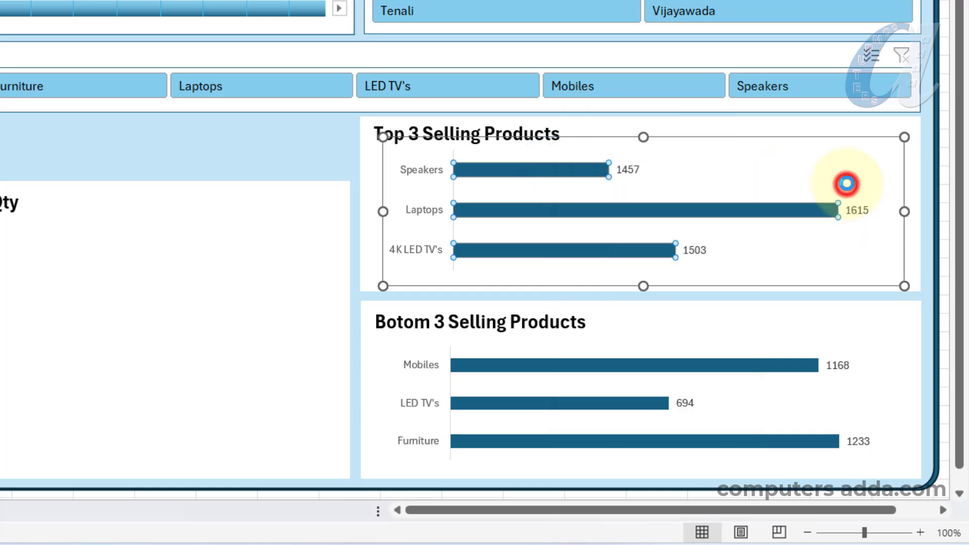
{"action": "left_click", "coordinate": [217, 132]}
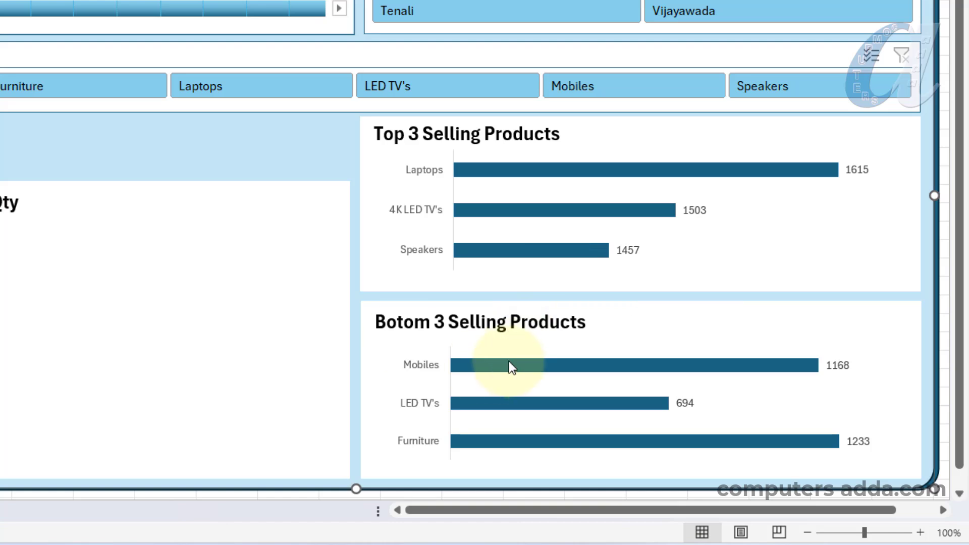
Sort the bars of the Botom 3 Selling Products chart from largest to smallest.
{"action": "right_click", "coordinate": [581, 364]}
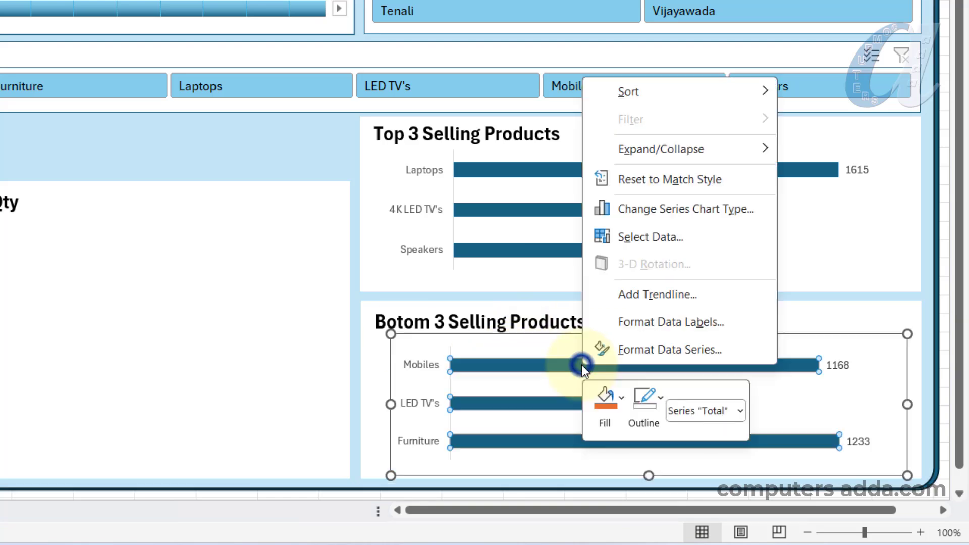
{"action": "mouse_move", "coordinate": [758, 99]}
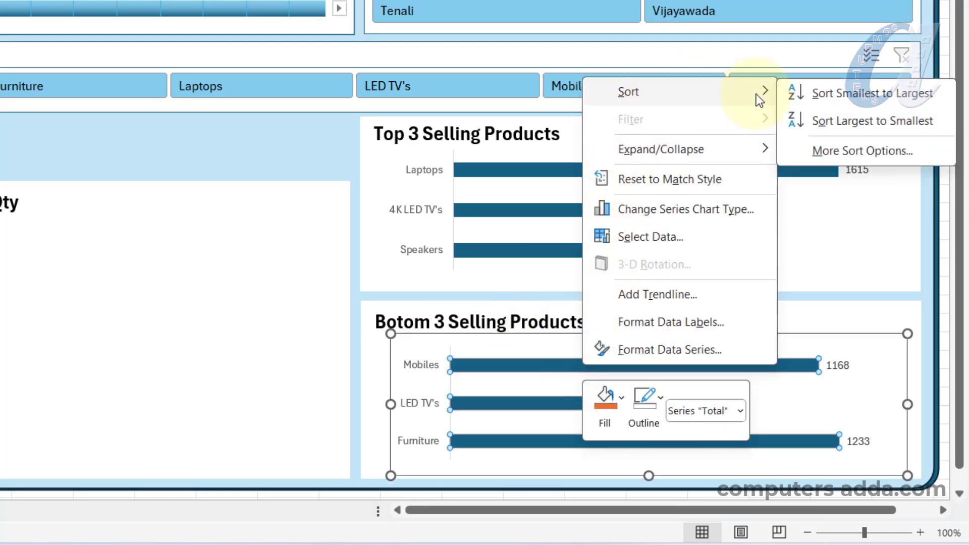
{"action": "left_click", "coordinate": [840, 122]}
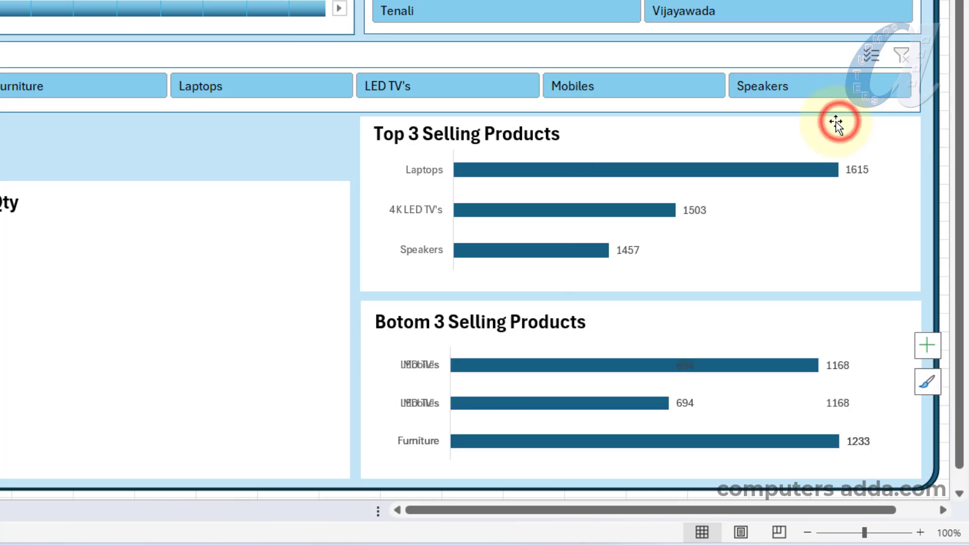
{"action": "left_click", "coordinate": [266, 238]}
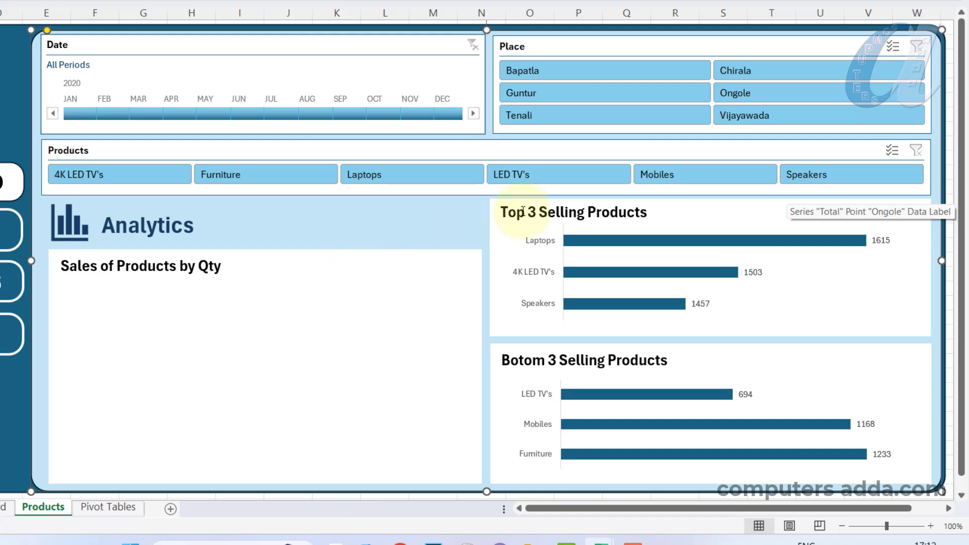
Test the Place slicer on both product charts by filtering to Bapatla, Chirala, Ongole and Tenali in turn, and restore all places.
{"action": "left_click", "coordinate": [633, 73]}
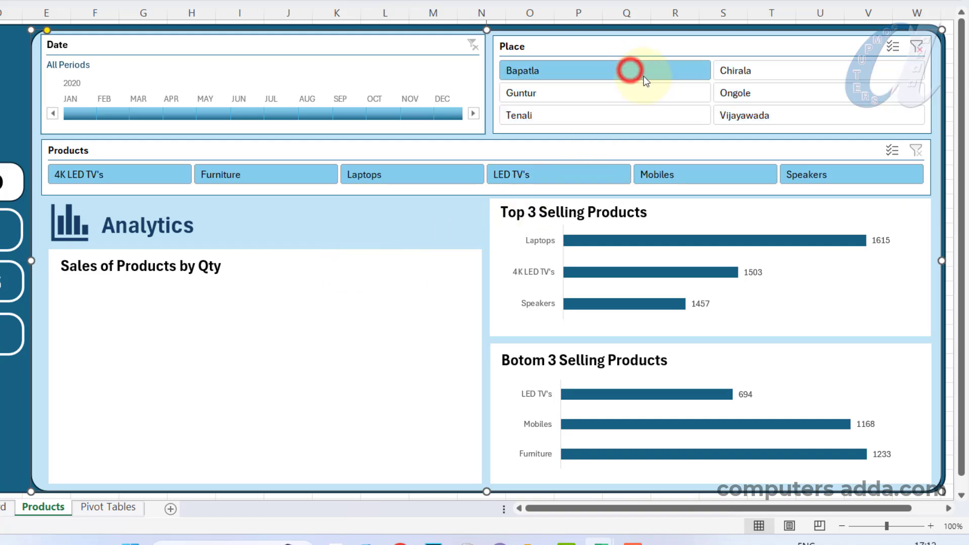
{"action": "left_click", "coordinate": [784, 72]}
{"action": "left_click", "coordinate": [757, 95]}
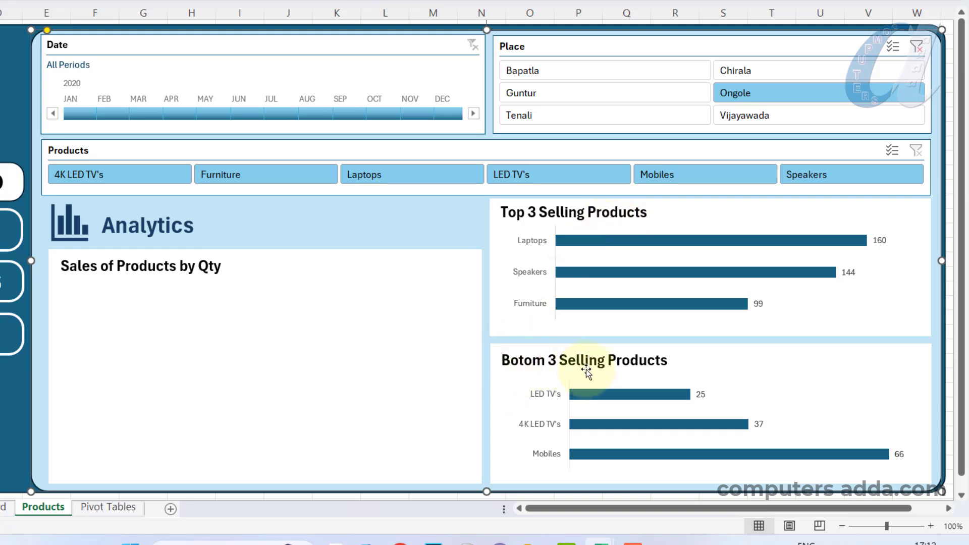
{"action": "left_click", "coordinate": [648, 119]}
{"action": "left_click", "coordinate": [637, 85]}
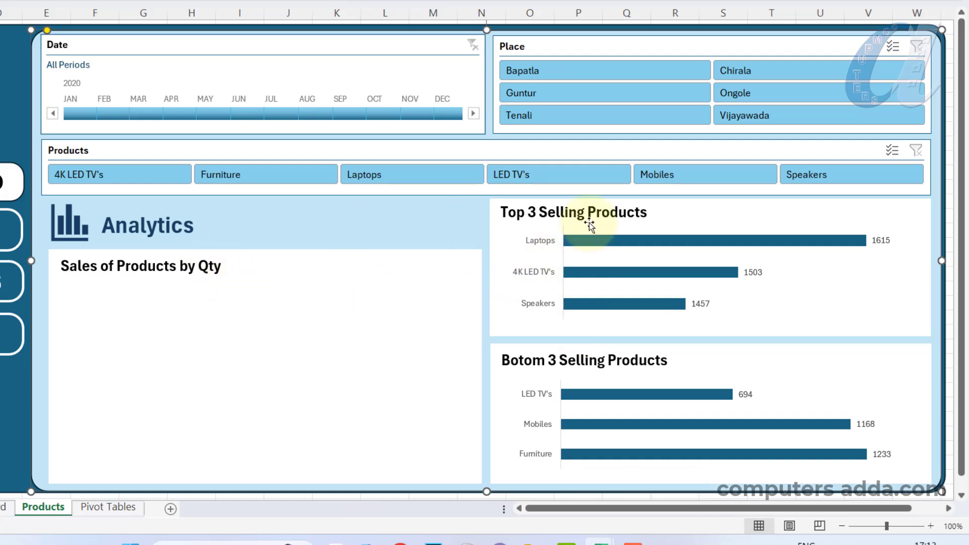
Check the PivotTable names of the top 3 and bottom 3 products tables on the Pivot Tables sheet.
{"action": "left_click", "coordinate": [99, 507]}
{"action": "left_click", "coordinate": [109, 270]}
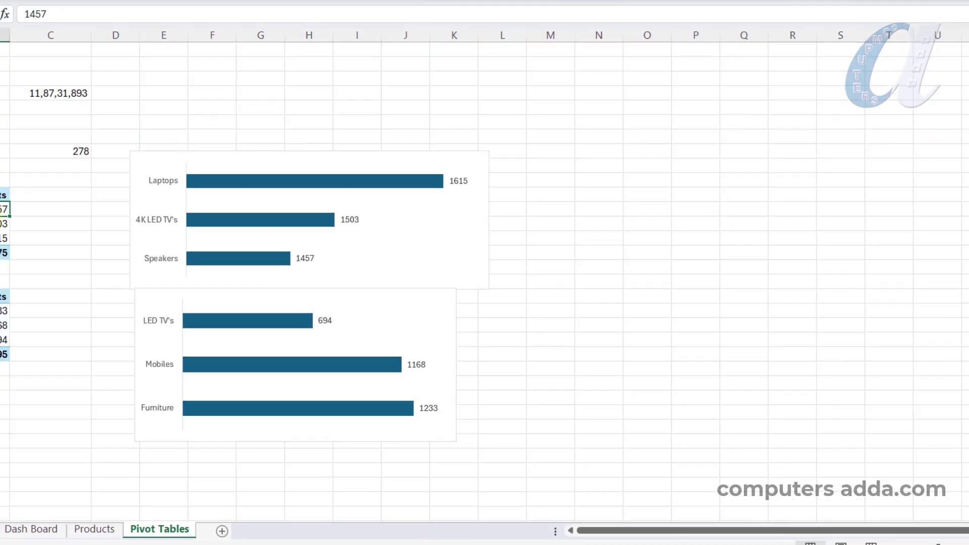
{"action": "left_click", "coordinate": [104, 400]}
{"action": "left_click", "coordinate": [110, 276]}
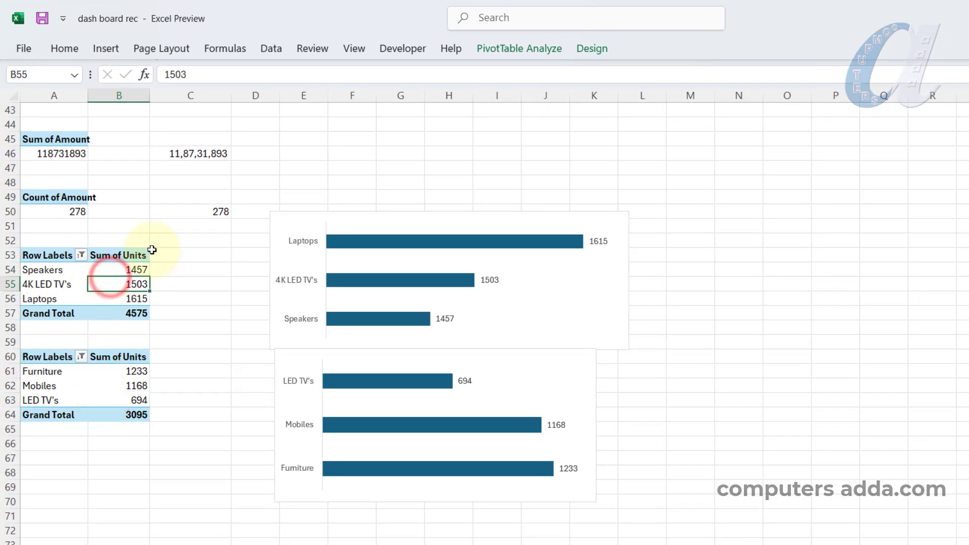
{"action": "left_click", "coordinate": [539, 49]}
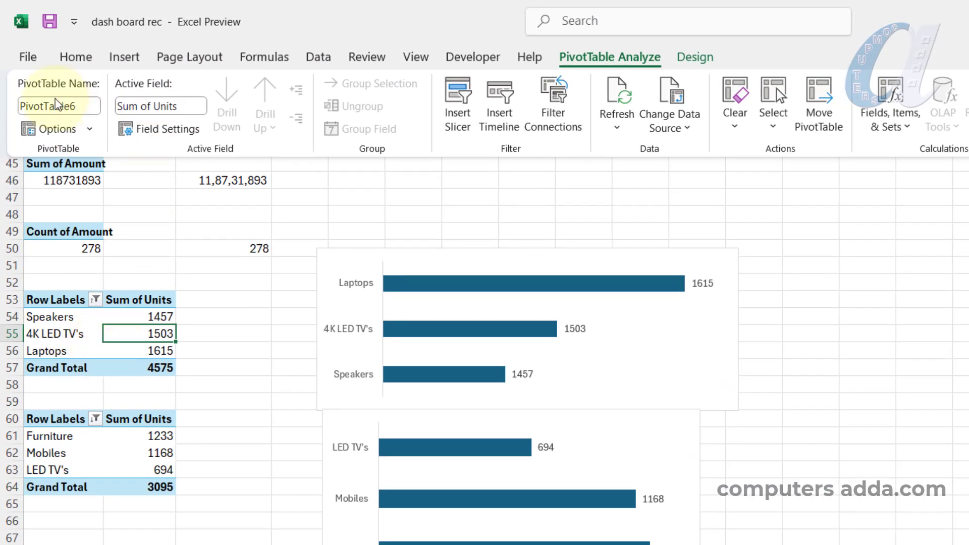
{"action": "left_click", "coordinate": [133, 451]}
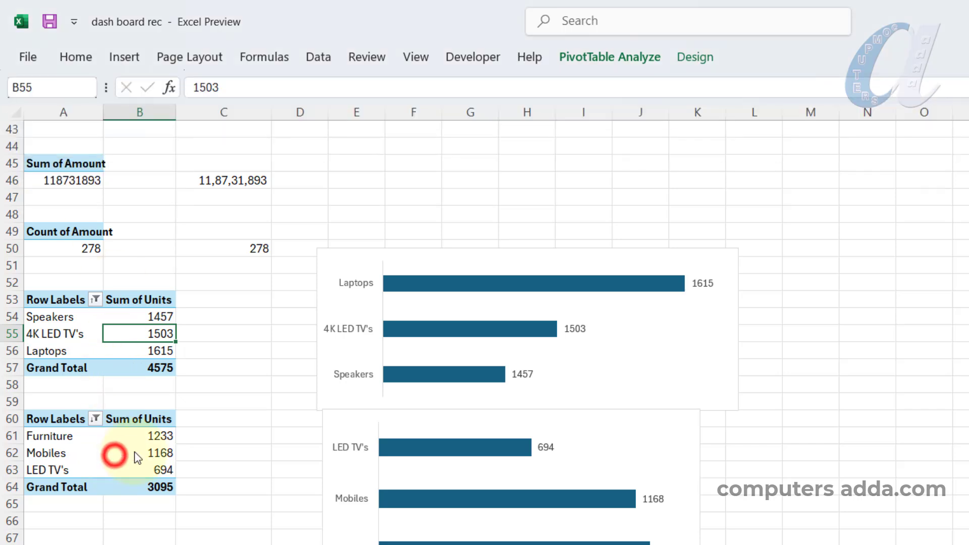
{"action": "left_click", "coordinate": [133, 451]}
{"action": "left_click", "coordinate": [594, 55]}
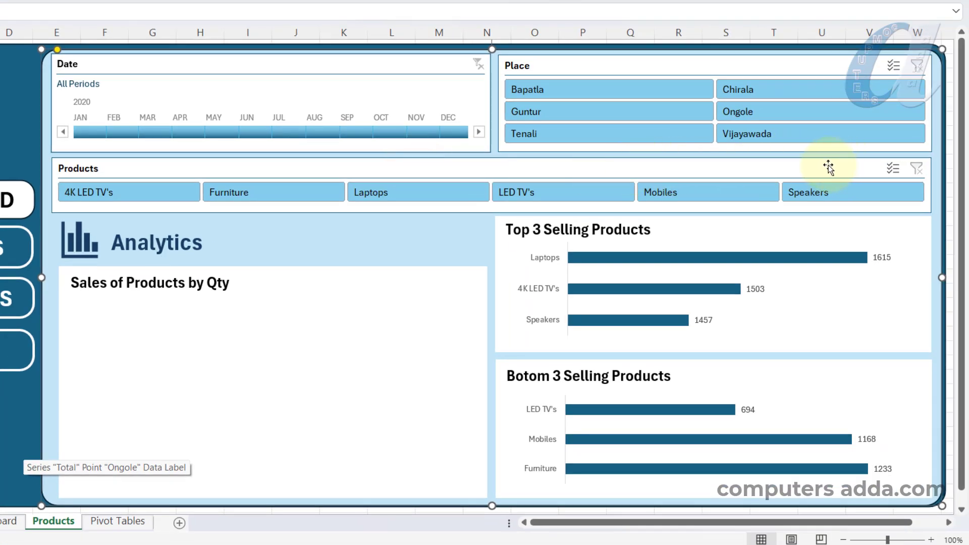
Disconnect the Products slicer on the Products sheet from PivotTable6 and PivotTable7 through its report connections.
{"action": "left_click", "coordinate": [421, 196]}
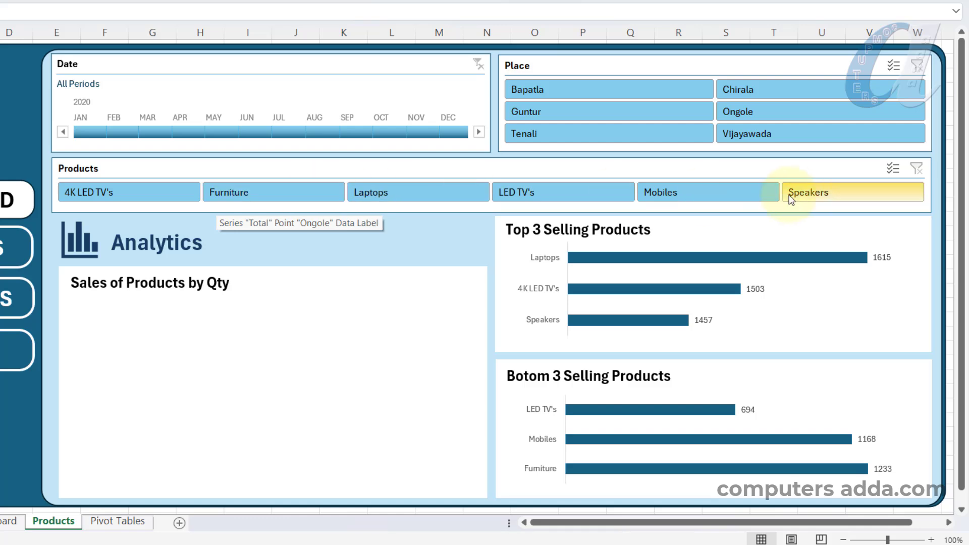
{"action": "right_click", "coordinate": [331, 168]}
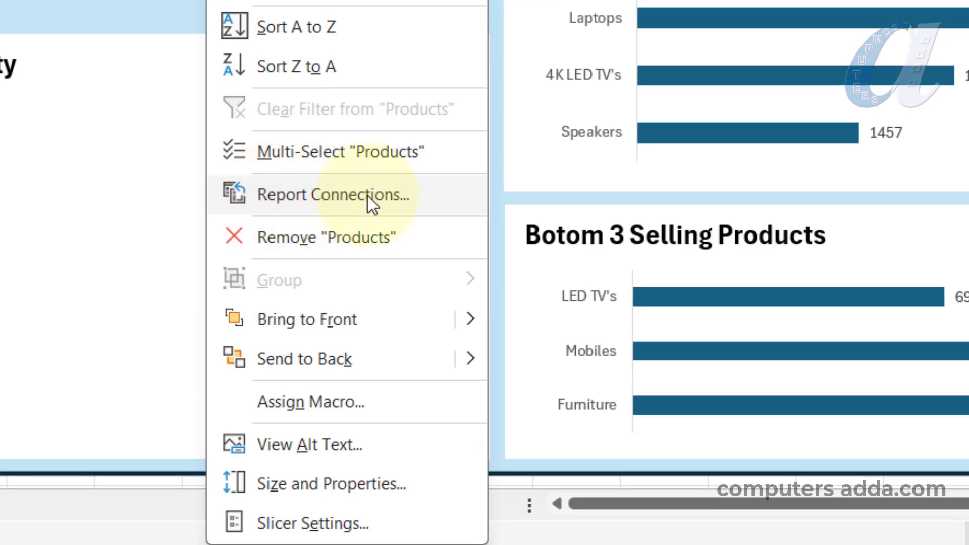
{"action": "left_click", "coordinate": [367, 195]}
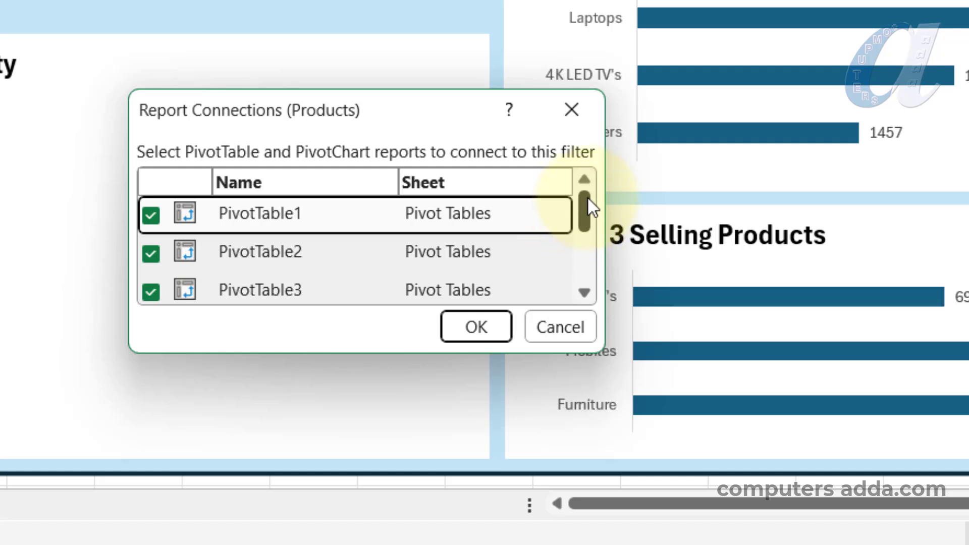
{"action": "left_click_drag", "start_coordinate": [588, 199], "coordinate": [588, 250]}
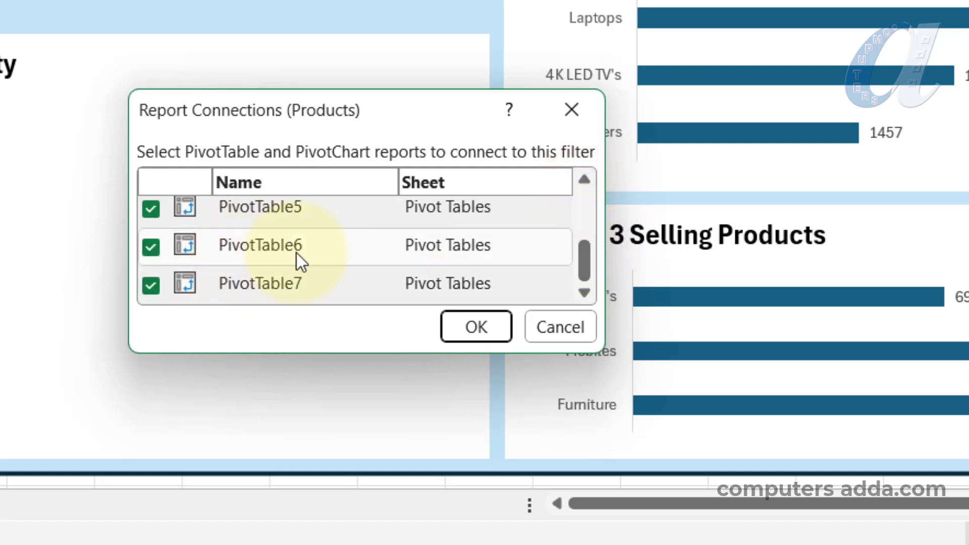
{"action": "left_click", "coordinate": [150, 247]}
{"action": "left_click", "coordinate": [151, 288]}
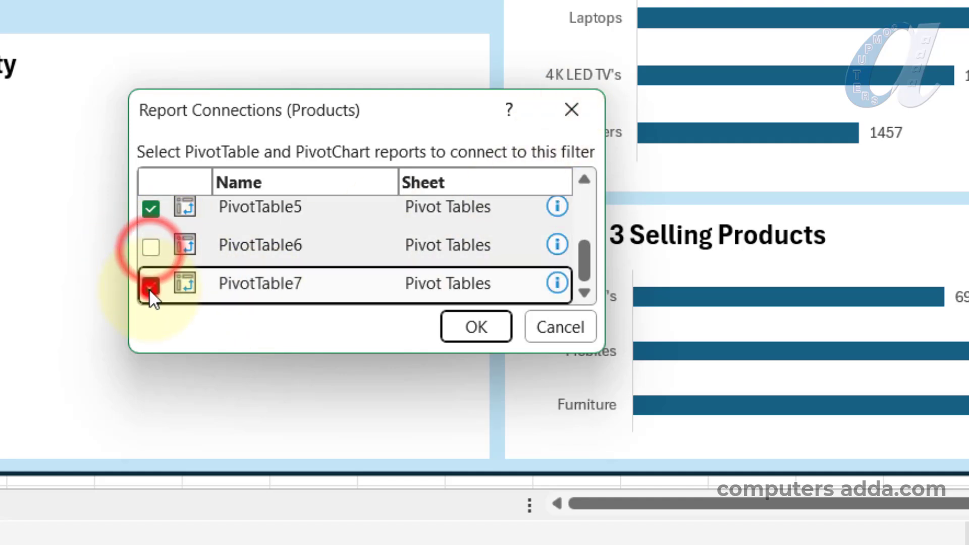
{"action": "left_click", "coordinate": [463, 325]}
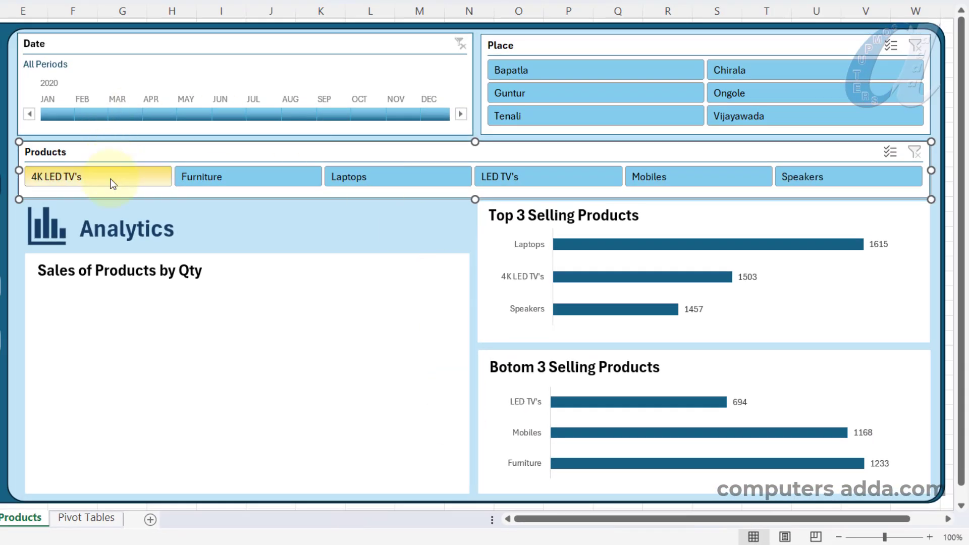
Test the Products slicer with 4K LED TV's, Furniture, Laptops and LED TV's, and clear its filter.
{"action": "left_click", "coordinate": [111, 180]}
{"action": "left_click", "coordinate": [253, 178]}
{"action": "left_click", "coordinate": [405, 178]}
{"action": "left_click", "coordinate": [561, 178]}
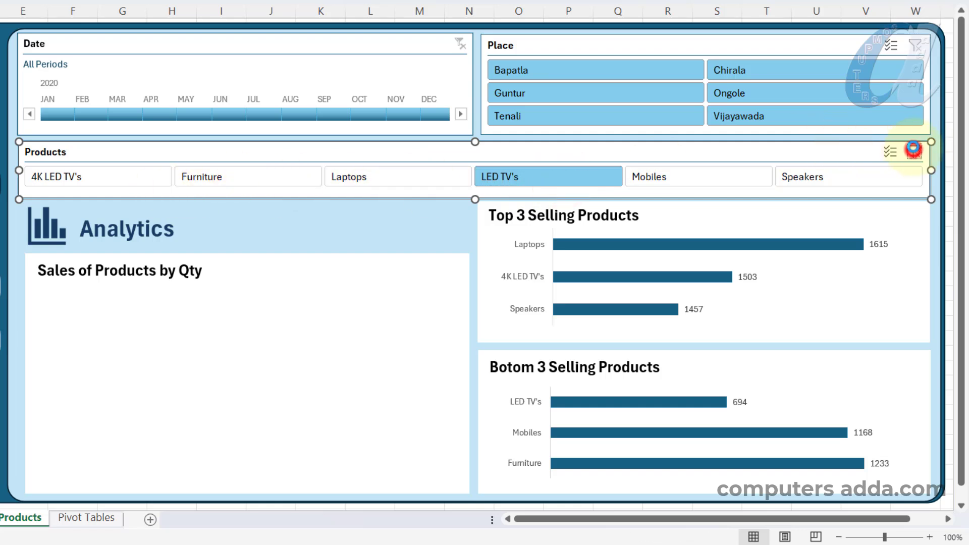
{"action": "left_click", "coordinate": [913, 149]}
Test the Place slicer by filtering the charts by Ongole, Tenali and Guntur in turn.
{"action": "left_click", "coordinate": [770, 94]}
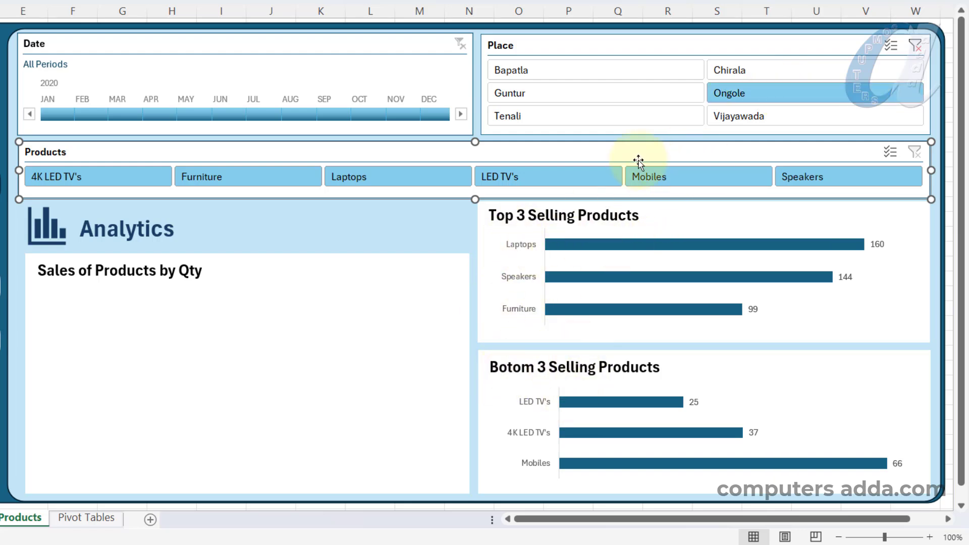
{"action": "left_click", "coordinate": [539, 119]}
{"action": "left_click", "coordinate": [526, 92]}
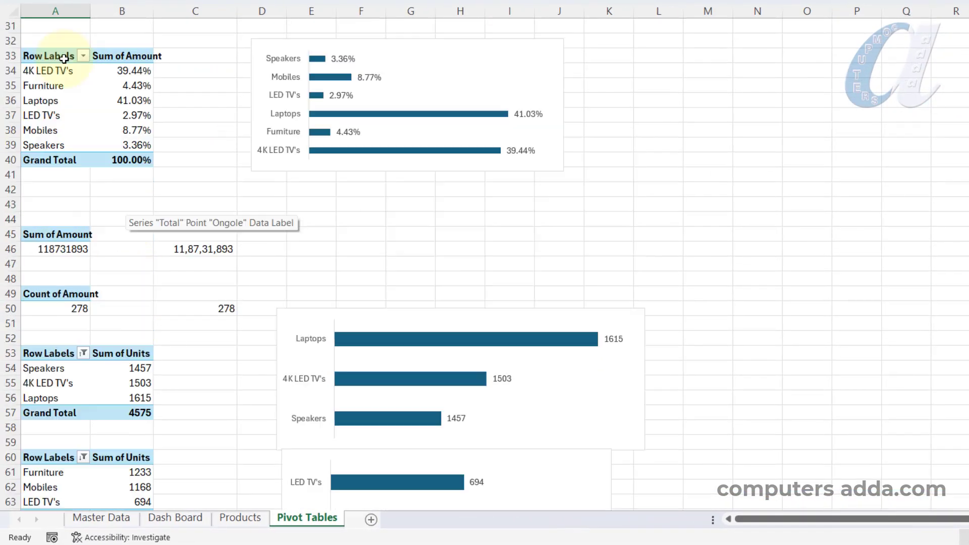
Copy the product share pivot table in A33:B40 and paste it at cell A74 of the Pivot Tables sheet.
{"action": "left_click_drag", "start_coordinate": [43, 55], "coordinate": [123, 160]}
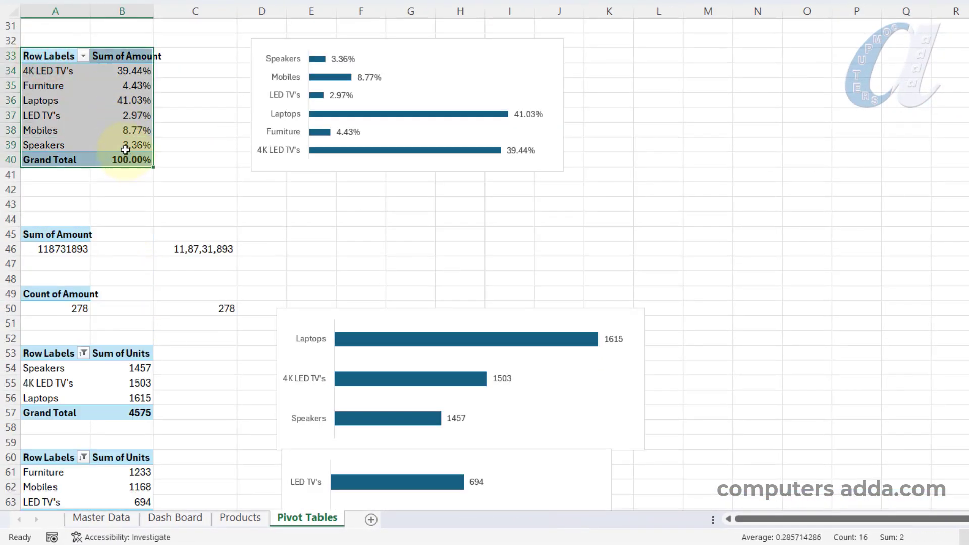
{"action": "key", "text": "ctrl+c"}
{"action": "scroll", "coordinate": [125, 147], "scroll_direction": "down", "scroll_amount": 6}
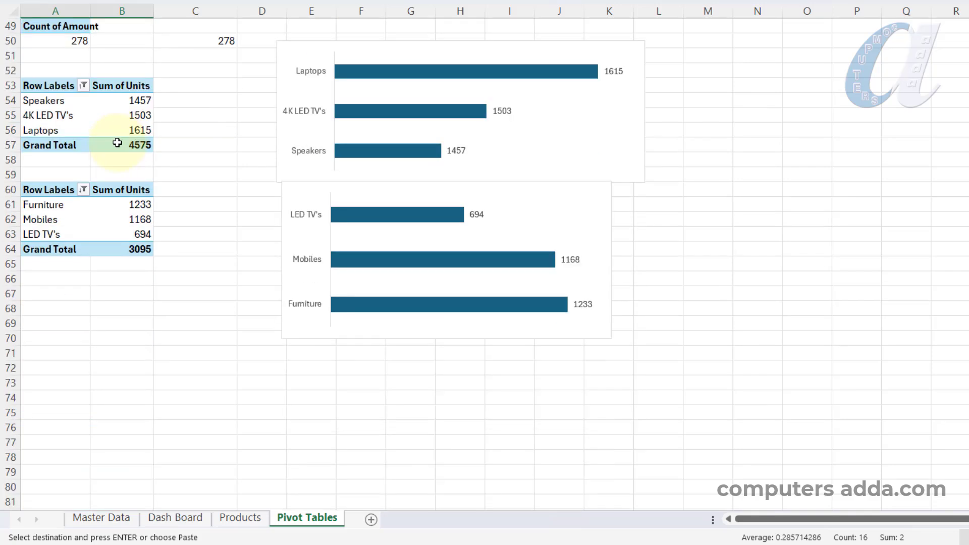
{"action": "left_click", "coordinate": [48, 396]}
{"action": "key", "text": "ctrl+v"}
{"action": "scroll", "coordinate": [76, 336], "scroll_direction": "down", "scroll_amount": 2}
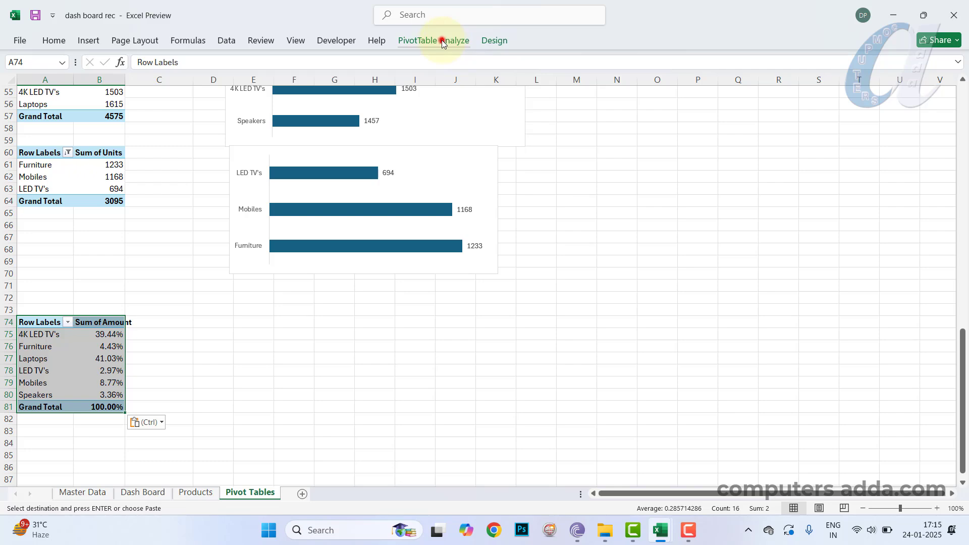
Show the field list for the copied pivot table and replace Amount with Units in its values.
{"action": "left_click", "coordinate": [441, 40]}
{"action": "left_click", "coordinate": [854, 63]}
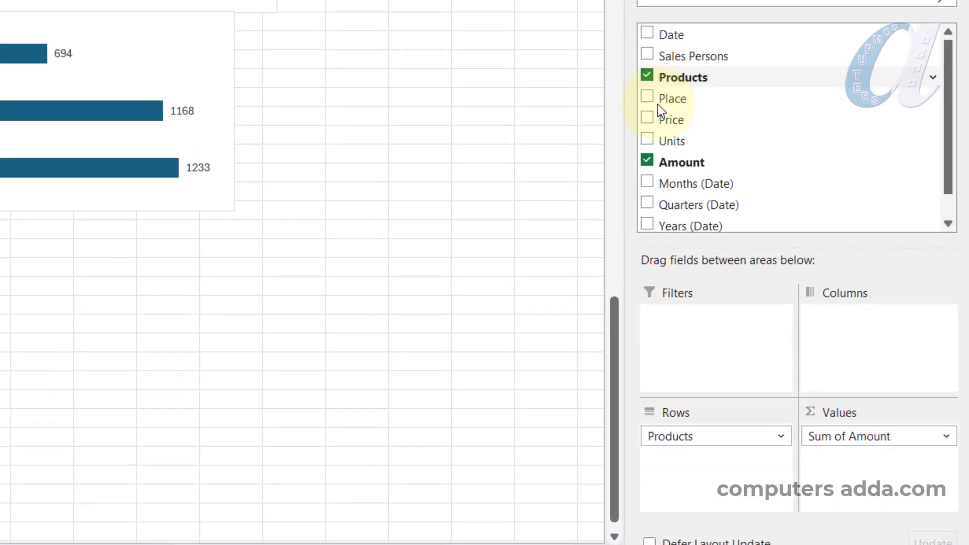
{"action": "left_click", "coordinate": [646, 160]}
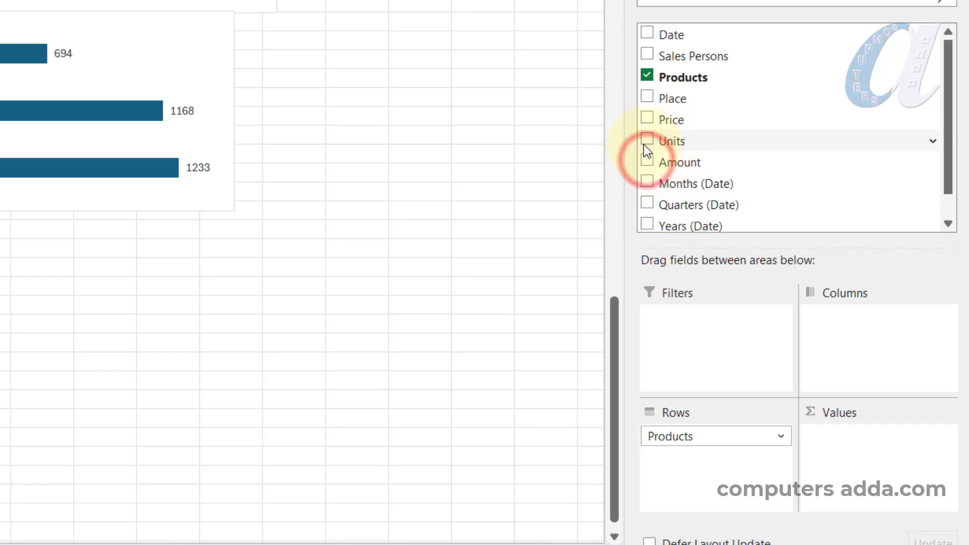
{"action": "left_click_drag", "start_coordinate": [647, 139], "coordinate": [844, 463]}
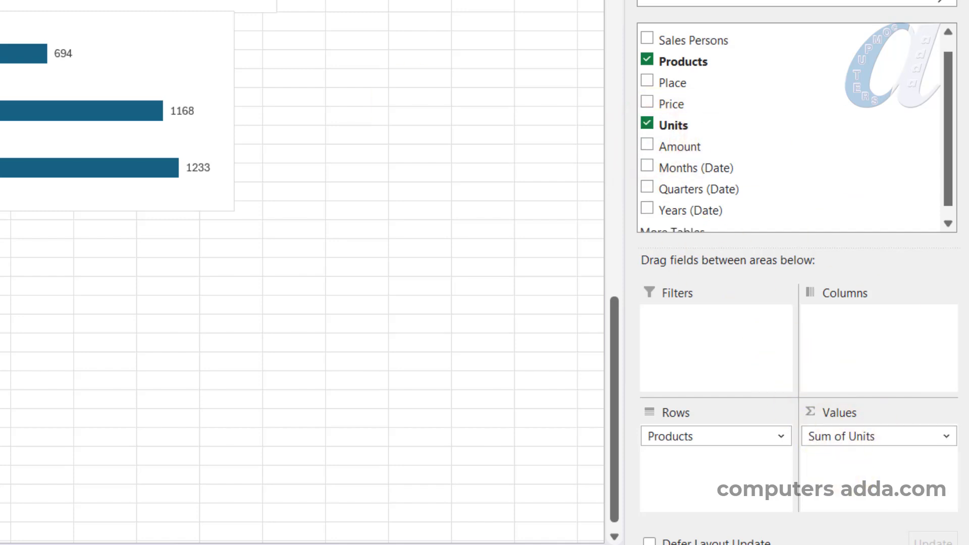
Insert a 2-D clustered column chart from the pivot table at A74 and place it below the bottom 3 products chart.
{"action": "left_click_drag", "start_coordinate": [55, 286], "coordinate": [151, 419]}
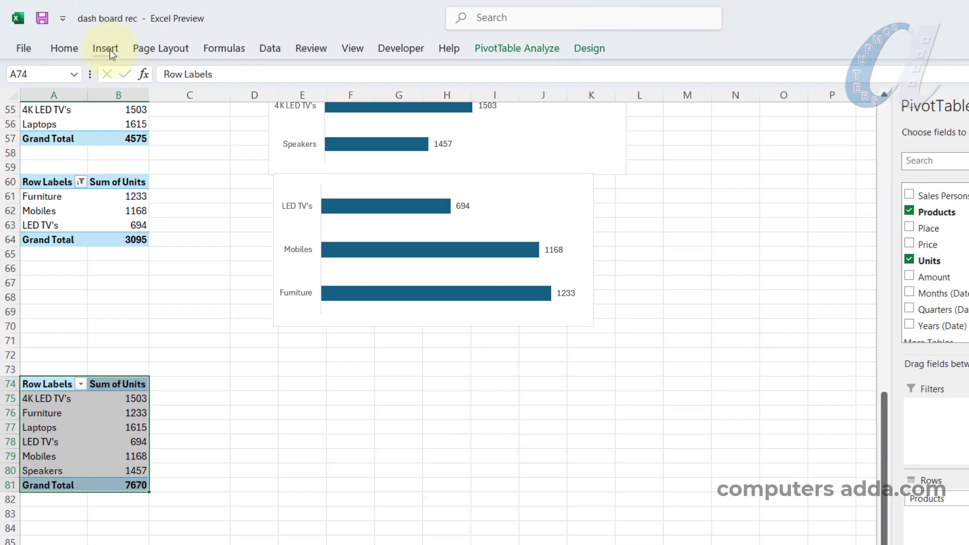
{"action": "left_click", "coordinate": [105, 48]}
{"action": "left_click", "coordinate": [438, 70]}
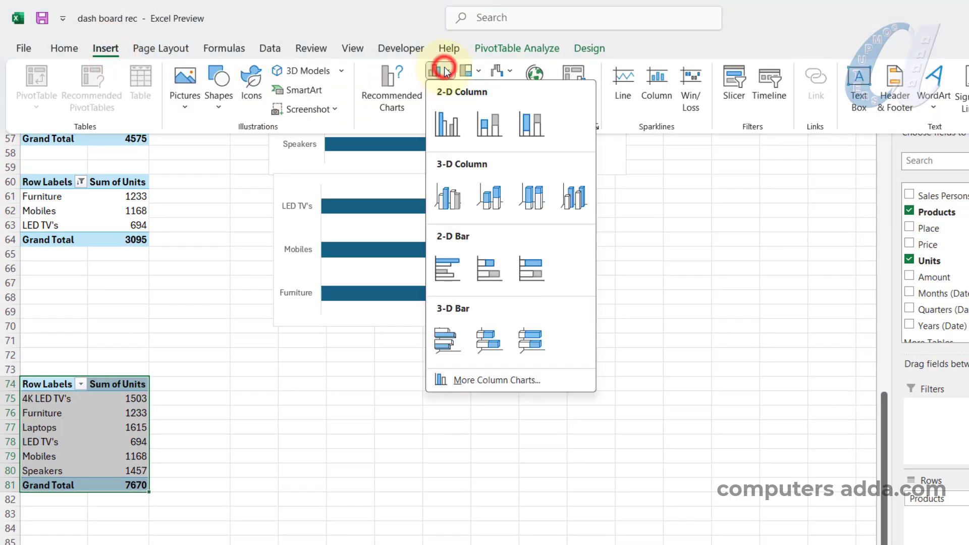
{"action": "left_click", "coordinate": [450, 128]}
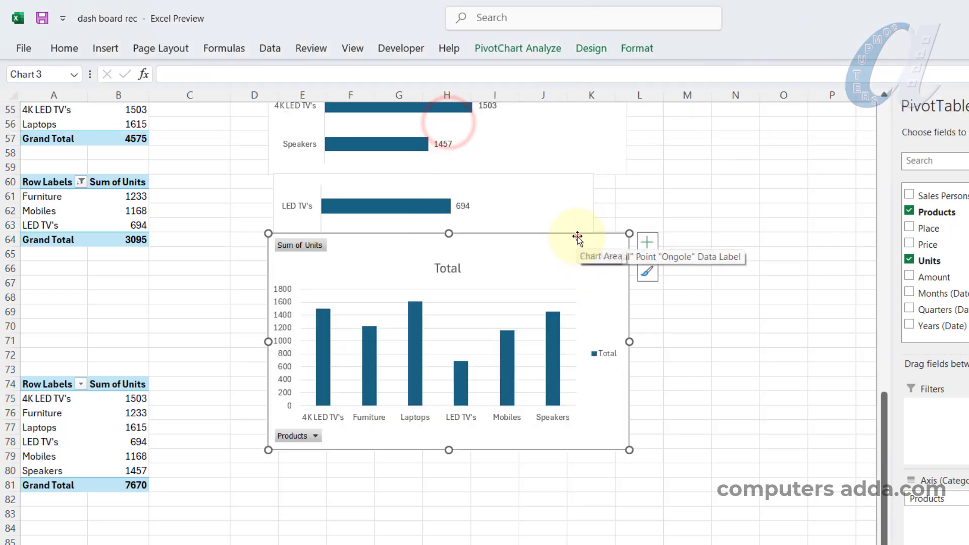
{"action": "left_click_drag", "start_coordinate": [576, 236], "coordinate": [588, 323]}
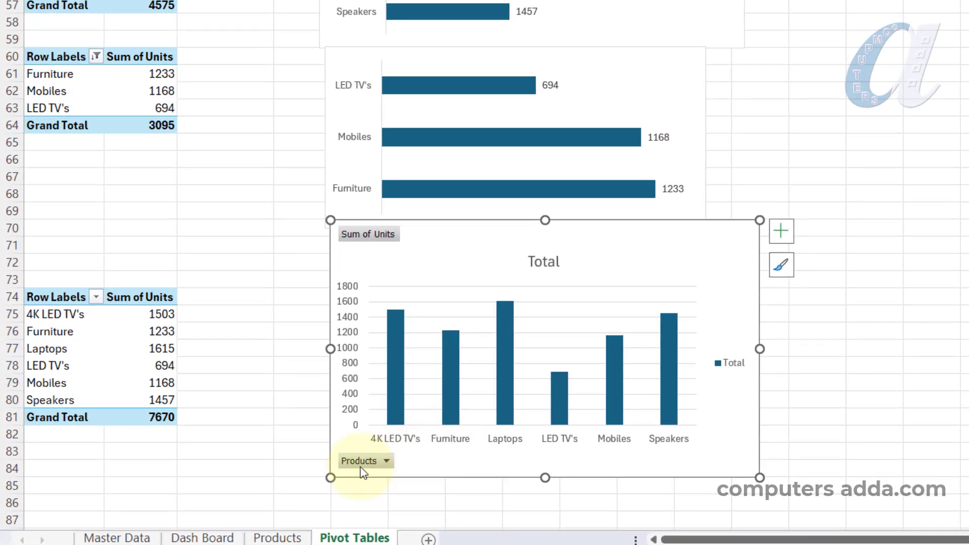
Hide all field buttons on the column chart and delete its vertical axis, title, legend and gridlines.
{"action": "right_click", "coordinate": [362, 462]}
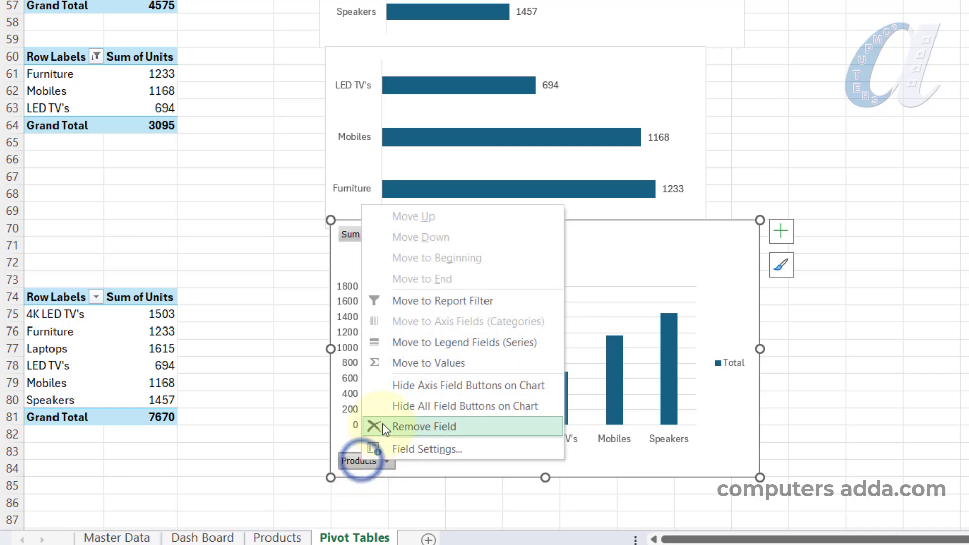
{"action": "left_click", "coordinate": [446, 406]}
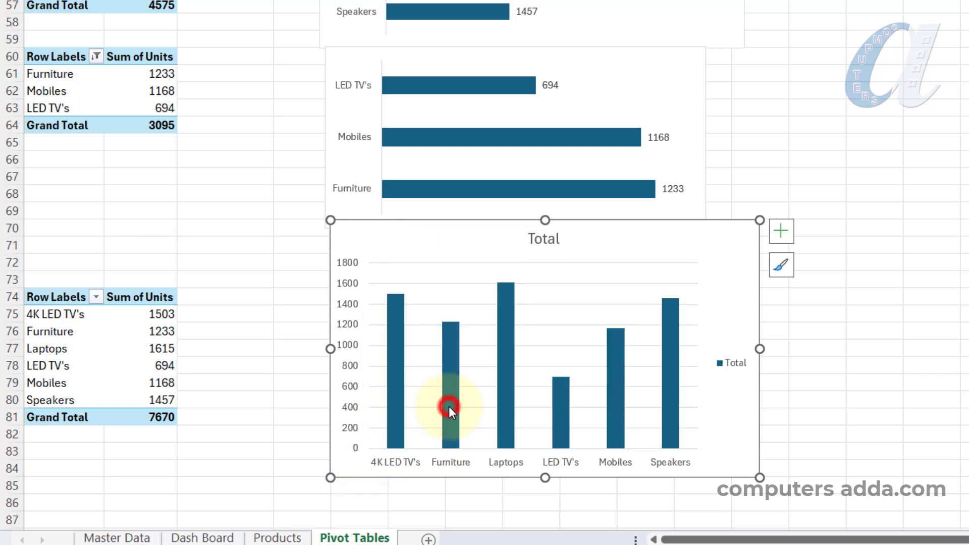
{"action": "left_click", "coordinate": [346, 264]}
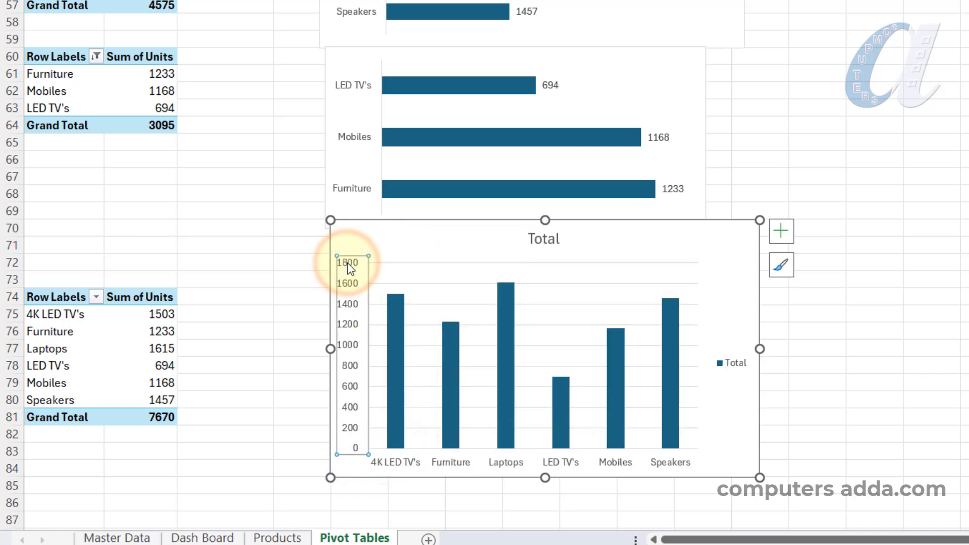
{"action": "key", "text": "Delete"}
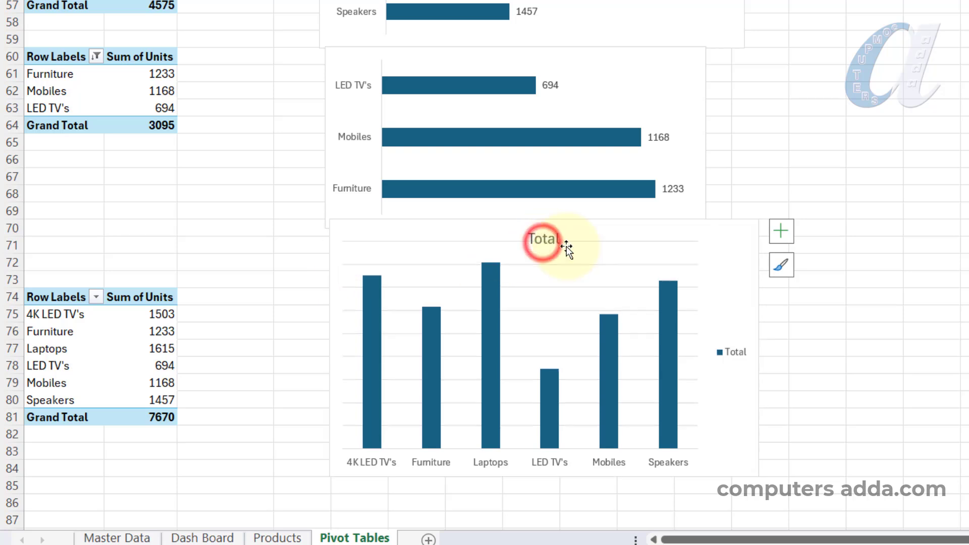
{"action": "key", "text": "Delete"}
{"action": "left_click", "coordinate": [731, 346]}
{"action": "key", "text": "Delete"}
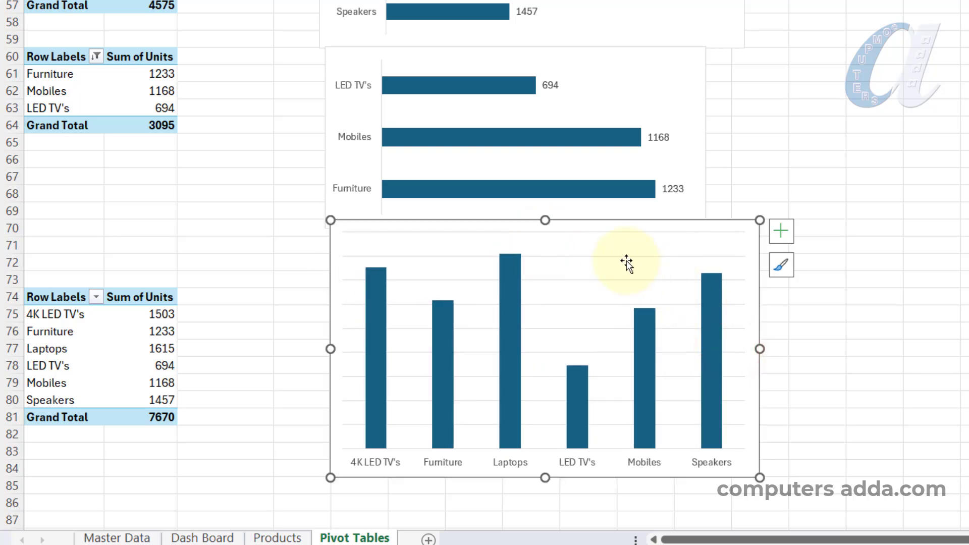
{"action": "key", "text": "Delete"}
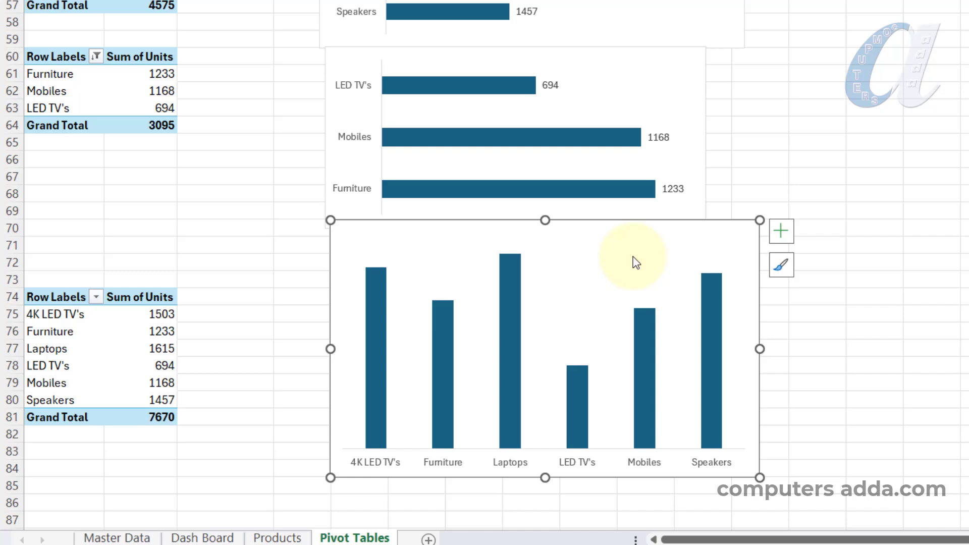
Add data labels to the columns of the new units chart.
{"action": "right_click", "coordinate": [510, 285]}
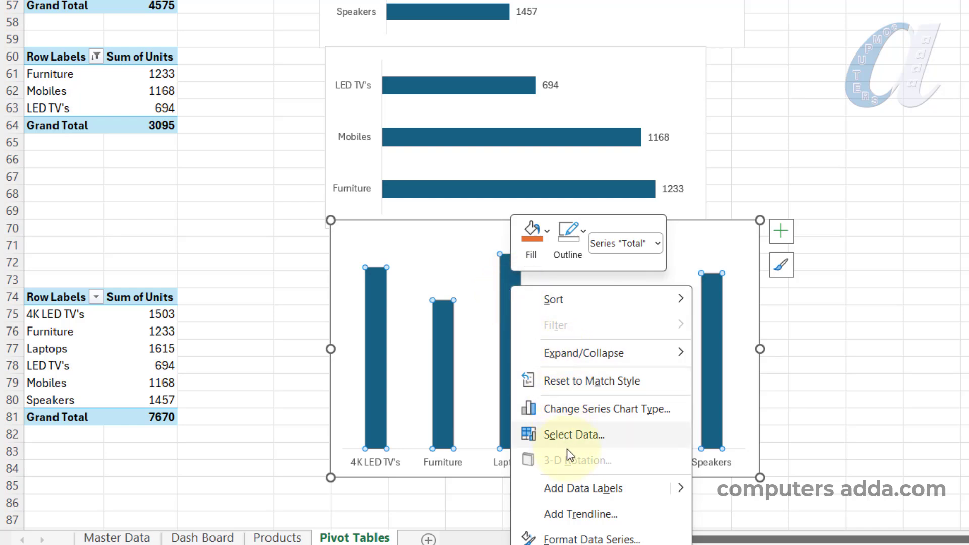
{"action": "left_click", "coordinate": [572, 487]}
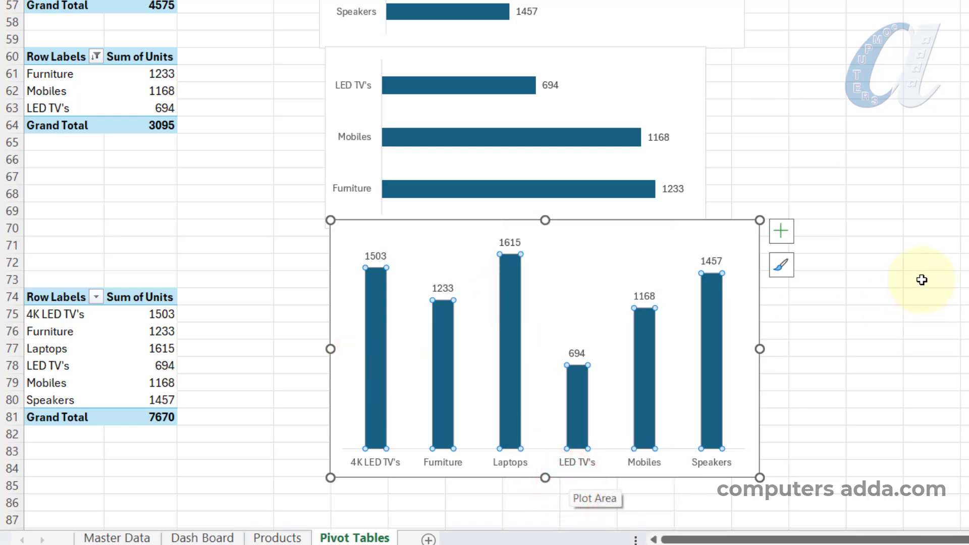
Copy the finished column chart and paste it onto the Products sheet.
{"action": "left_click", "coordinate": [715, 219]}
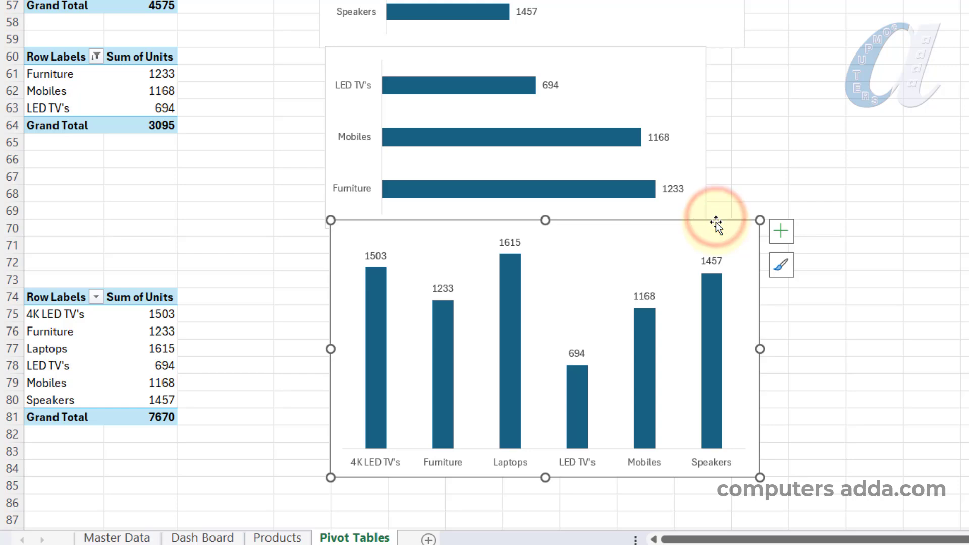
{"action": "left_click", "coordinate": [278, 538]}
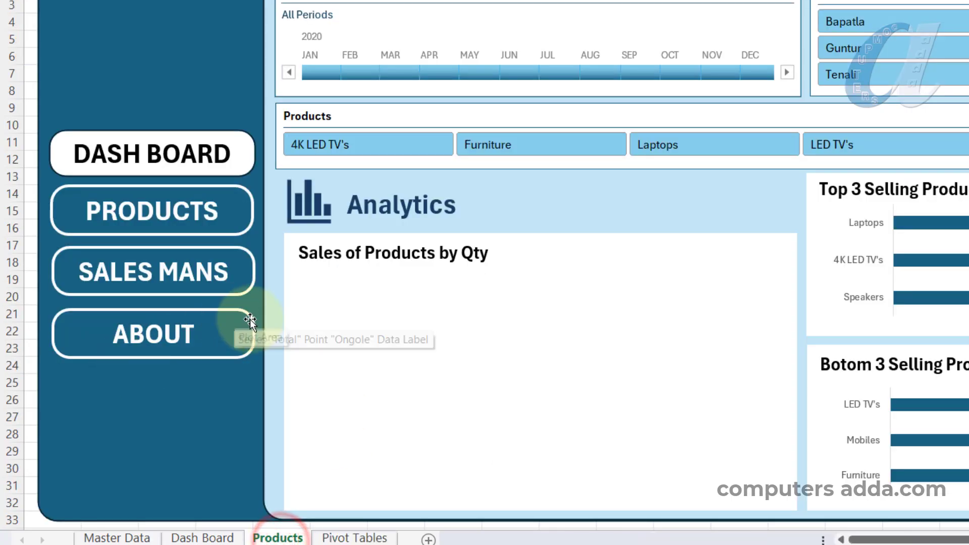
{"action": "key", "text": "ctrl+v"}
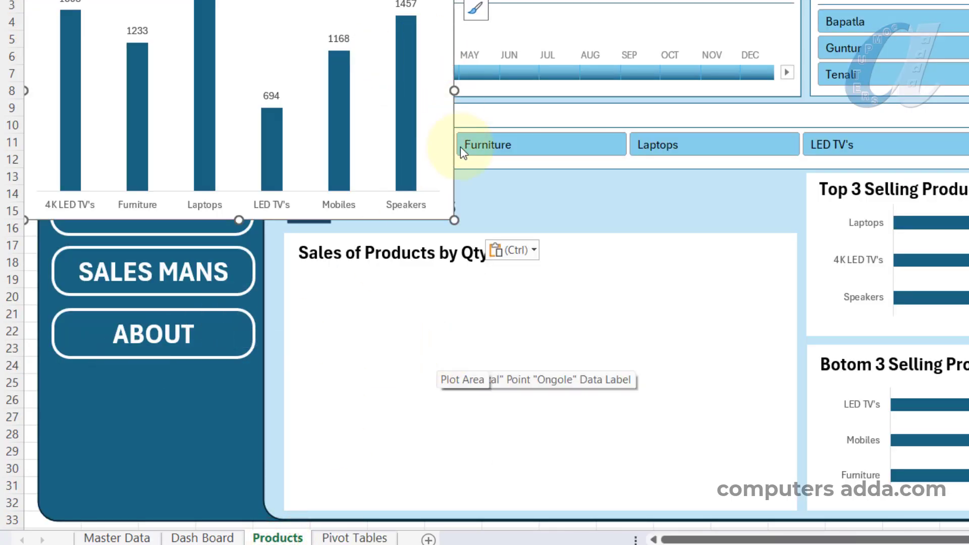
Fit the pasted column chart into the Sales of Products by Qty panel and remove its outline.
{"action": "left_click_drag", "start_coordinate": [453, 131], "coordinate": [735, 255]}
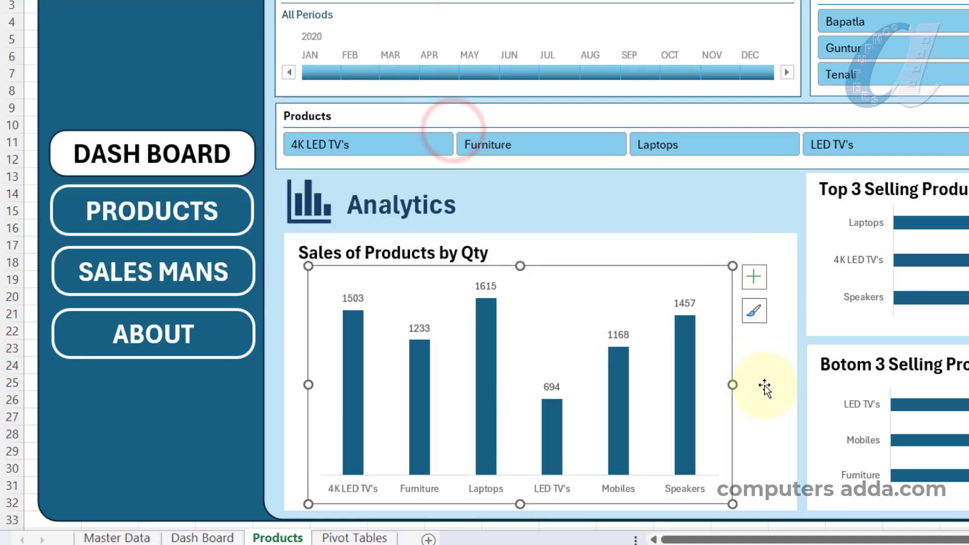
{"action": "left_click_drag", "start_coordinate": [732, 385], "coordinate": [777, 382]}
{"action": "left_click", "coordinate": [670, 263]}
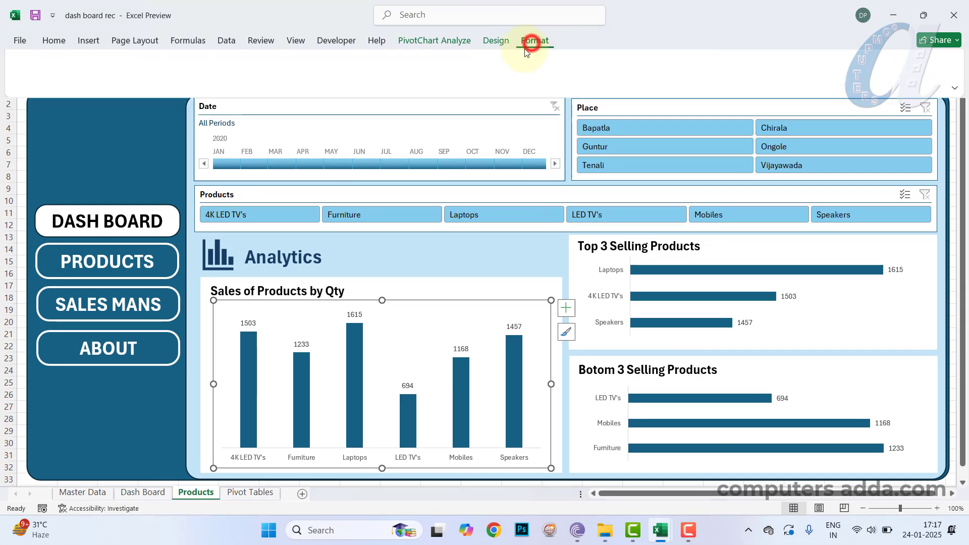
{"action": "left_click", "coordinate": [529, 39]}
{"action": "left_click", "coordinate": [508, 78]}
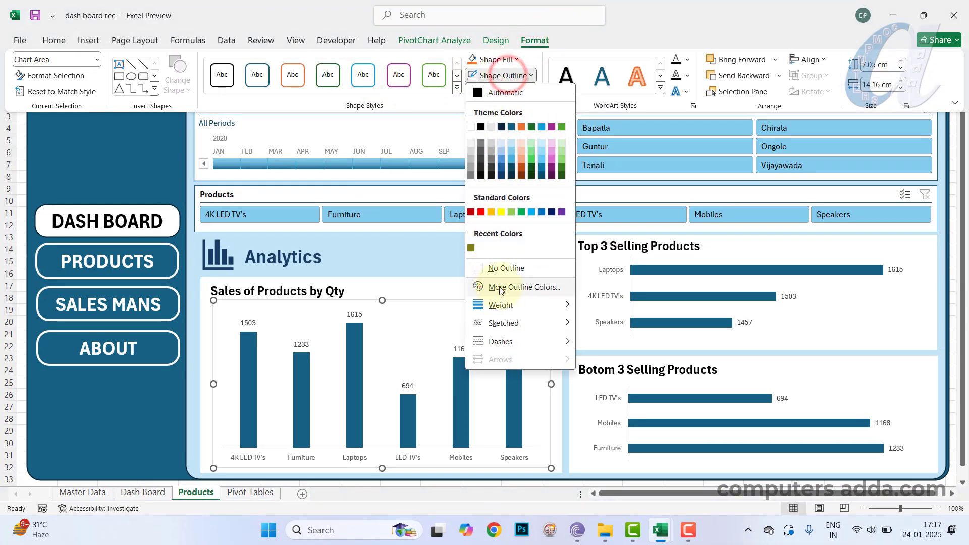
{"action": "left_click", "coordinate": [498, 265]}
{"action": "left_click", "coordinate": [21, 144]}
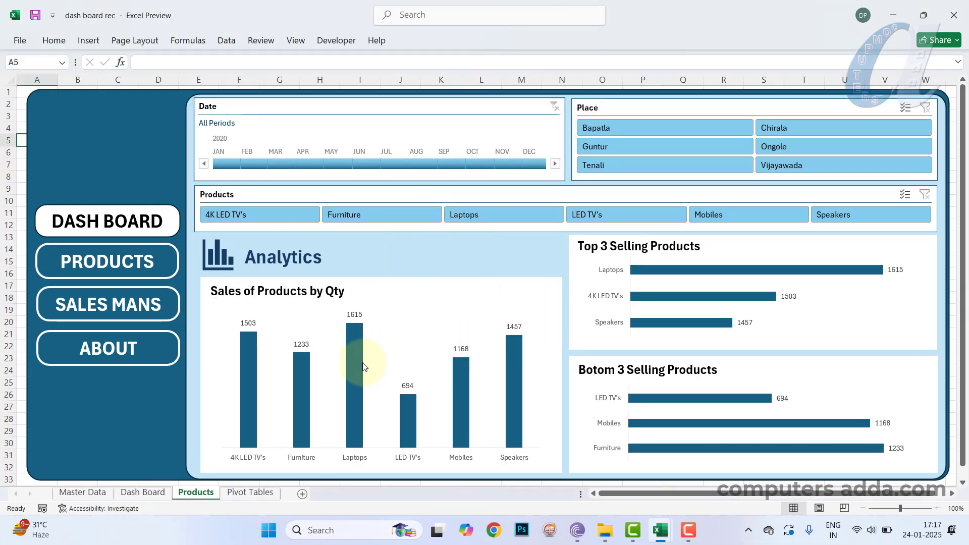
Test the Products slicer by filtering to 4K LED TV's, Furniture, Laptops and LED TV's one at a time.
{"action": "left_click", "coordinate": [249, 214]}
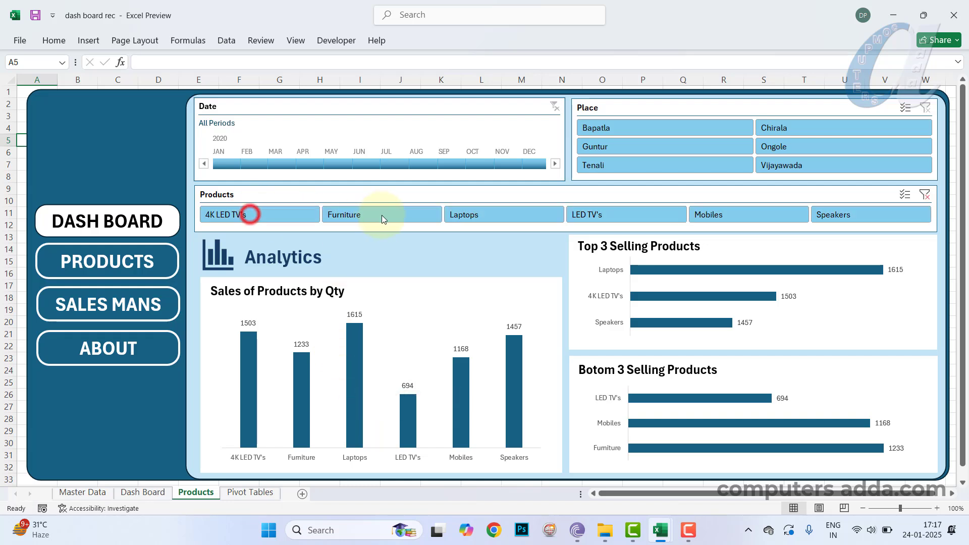
{"action": "left_click", "coordinate": [384, 214]}
{"action": "left_click", "coordinate": [487, 212]}
{"action": "left_click", "coordinate": [598, 214]}
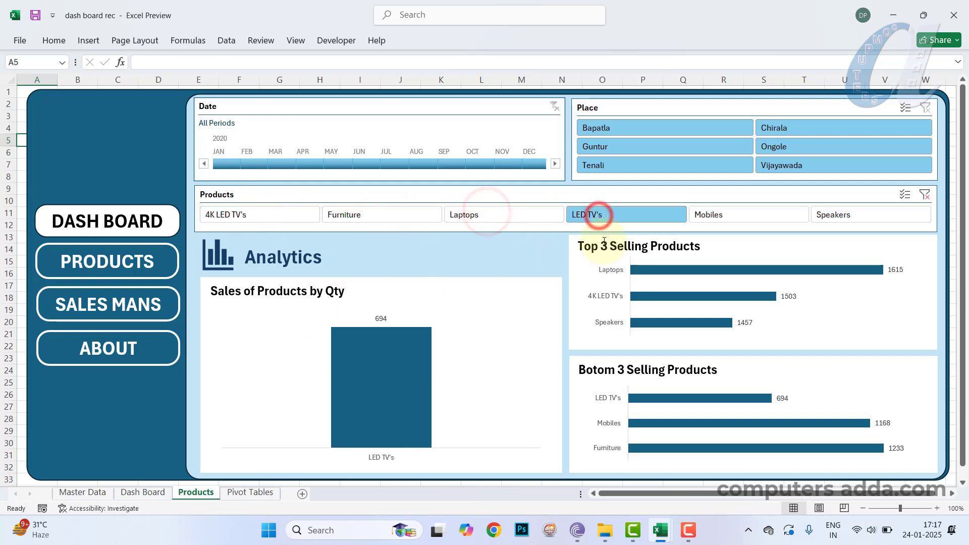
{"action": "left_click", "coordinate": [502, 212]}
{"action": "left_click", "coordinate": [383, 219]}
{"action": "left_click", "coordinate": [225, 222]}
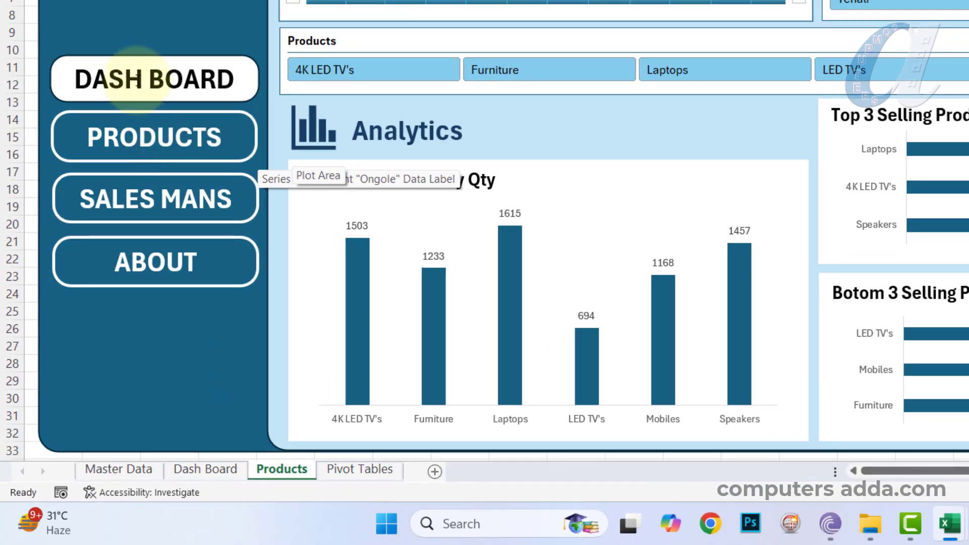
Compare the highlighted navigation button on the Dash Board sheet with the one on the Products sheet.
{"action": "left_click", "coordinate": [206, 468]}
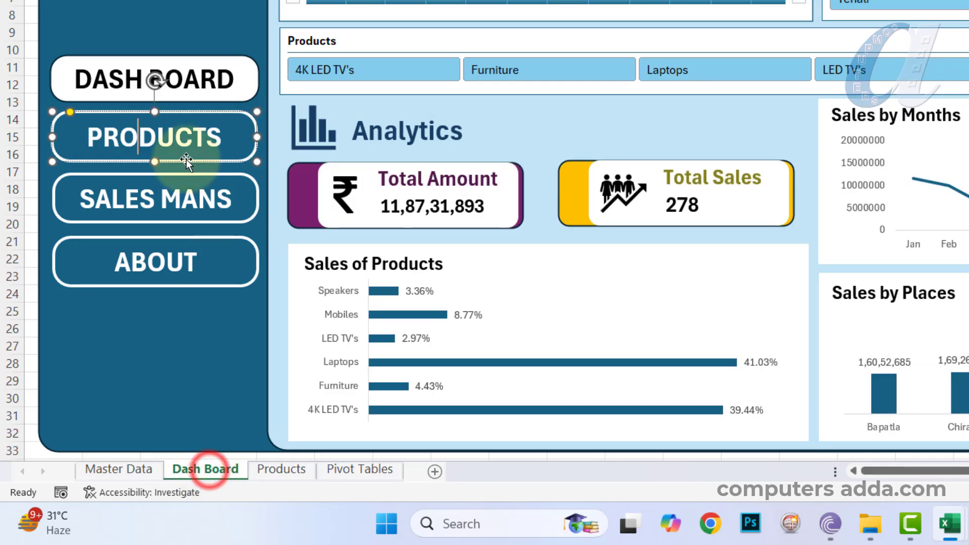
{"action": "left_click", "coordinate": [222, 70]}
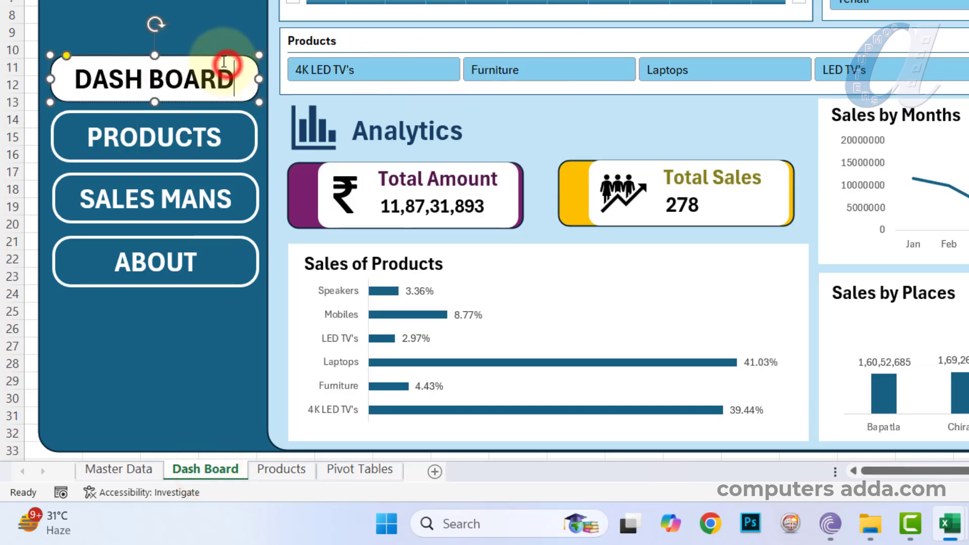
{"action": "left_click", "coordinate": [282, 469]}
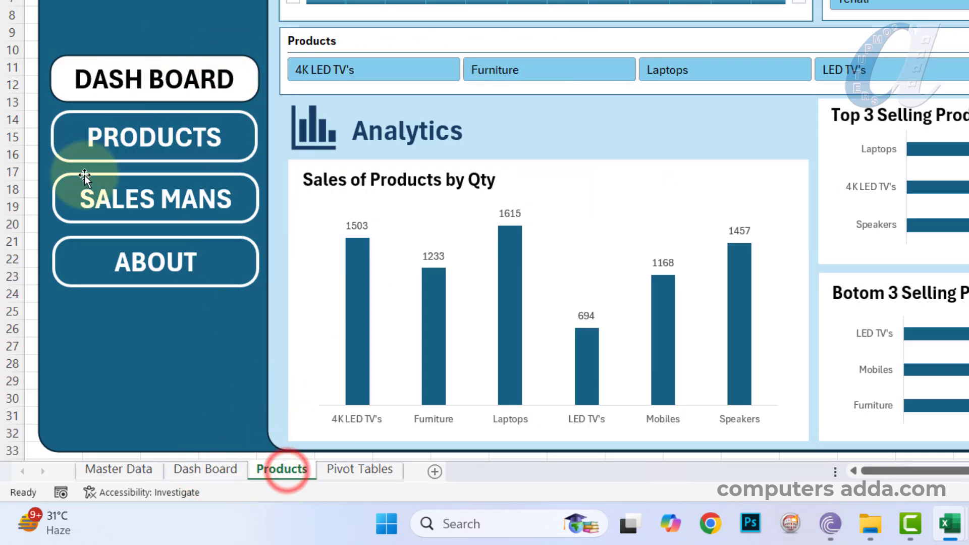
{"action": "left_click", "coordinate": [230, 116]}
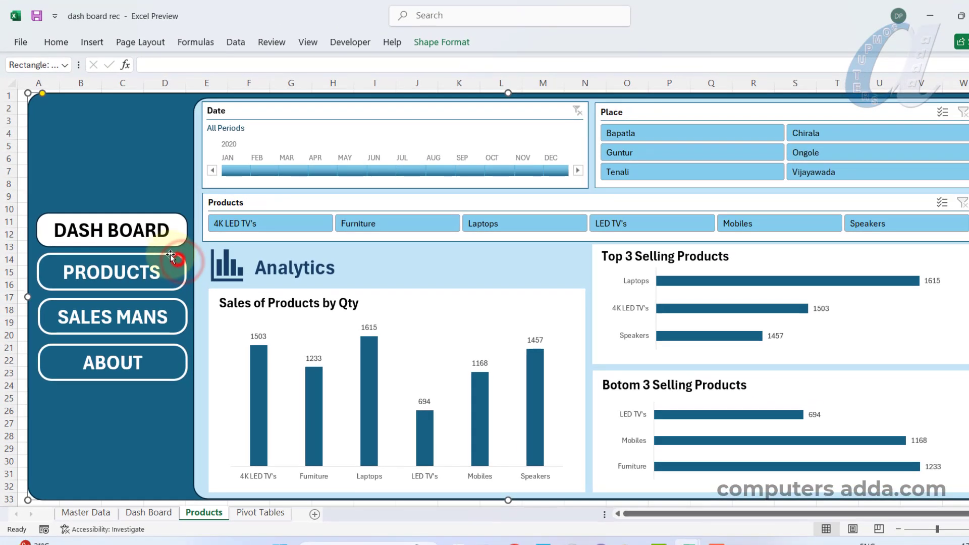
Give the PRODUCTS navigation button on the Products sheet a white fill and black text.
{"action": "left_click", "coordinate": [112, 275]}
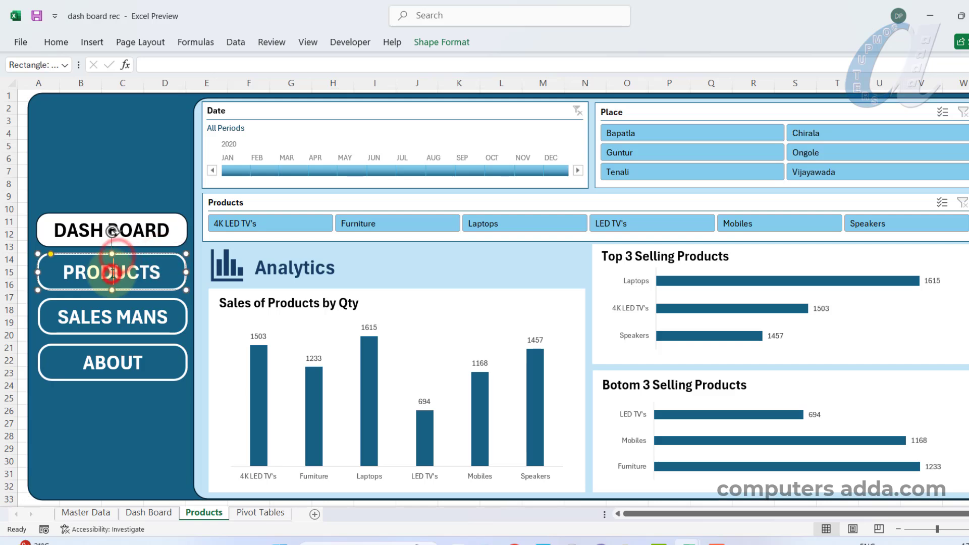
{"action": "left_click", "coordinate": [438, 42]}
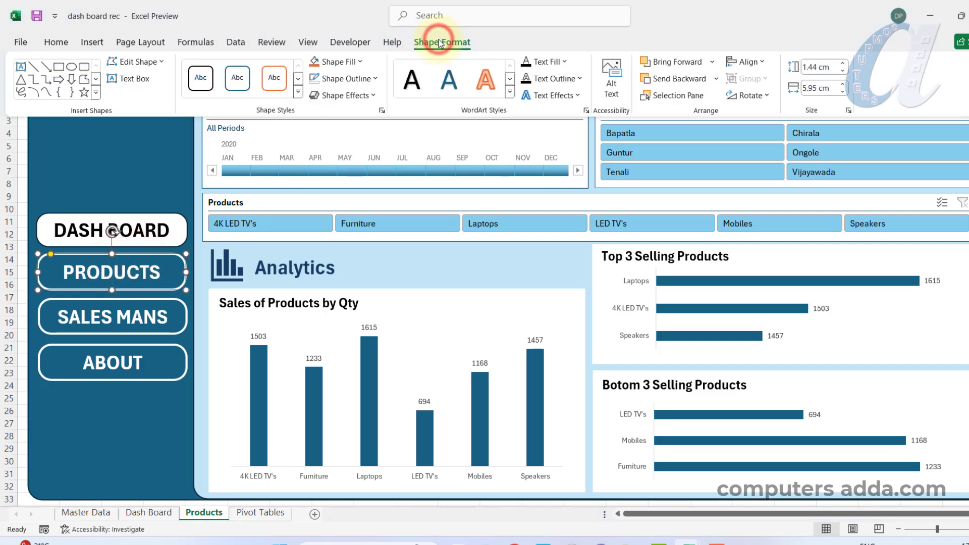
{"action": "left_click", "coordinate": [359, 61]}
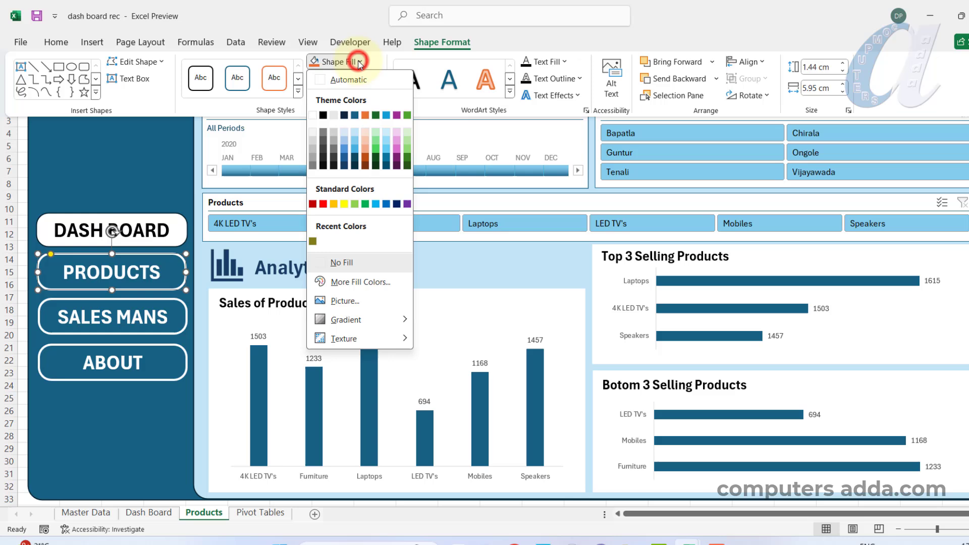
{"action": "left_click", "coordinate": [312, 117]}
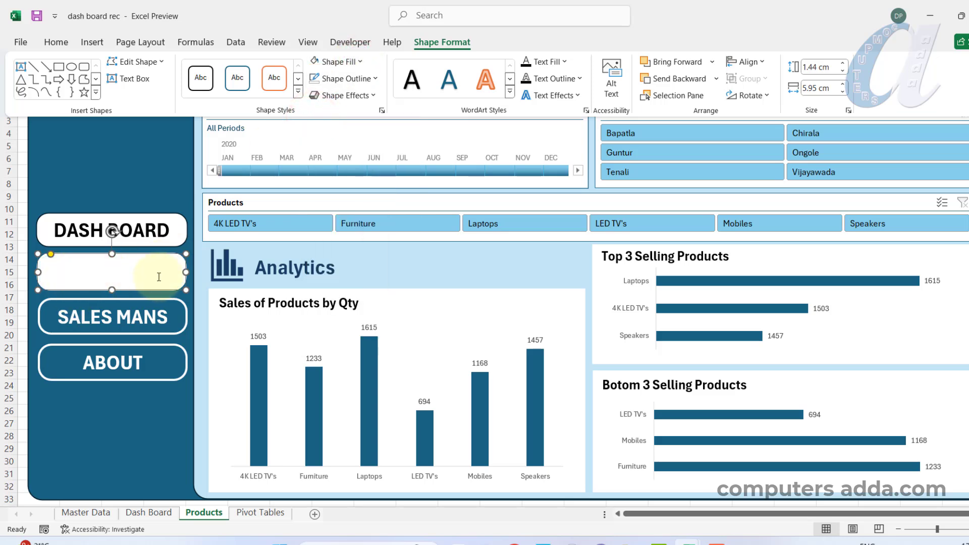
{"action": "left_click", "coordinate": [565, 63]}
{"action": "left_click", "coordinate": [533, 116]}
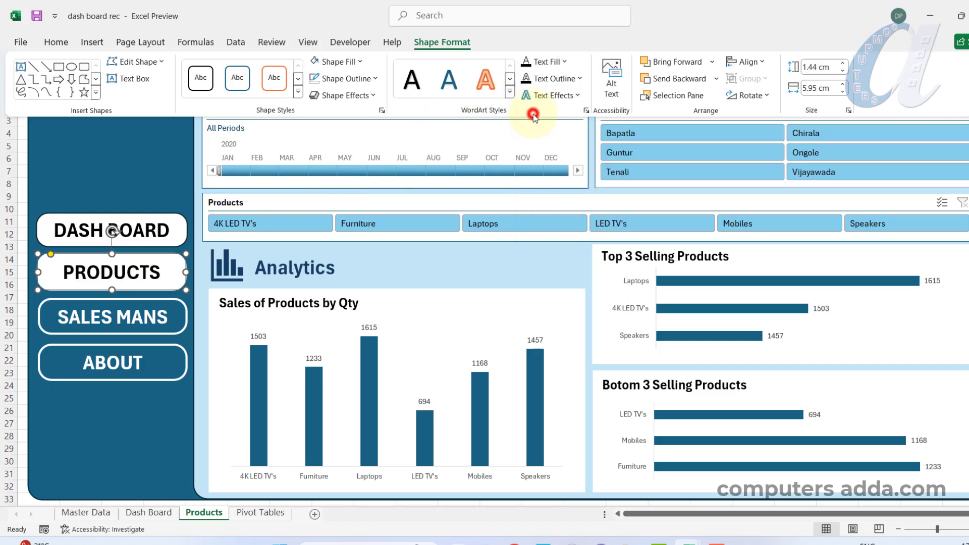
Set the DASH BOARD navigation button on the Products sheet to no fill with a white 3 pt outline.
{"action": "left_click", "coordinate": [171, 222]}
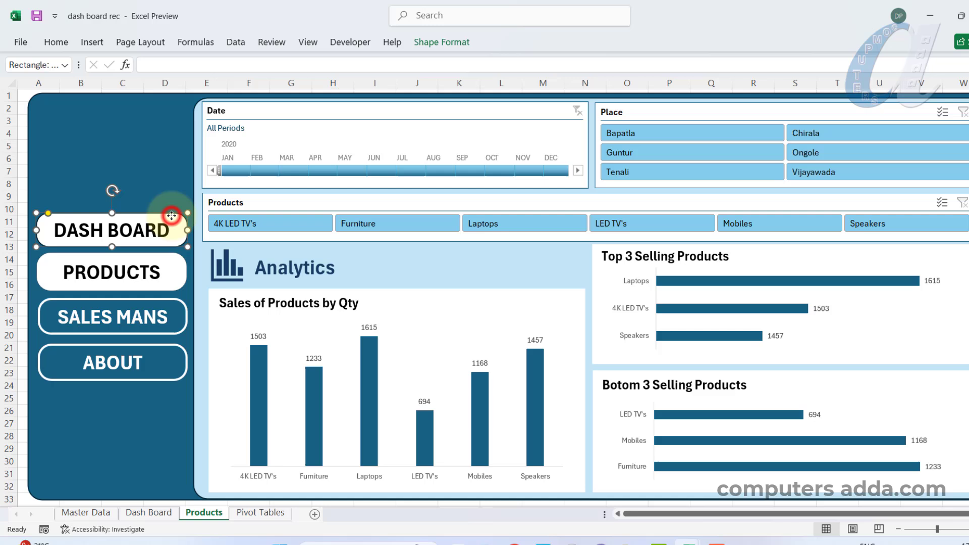
{"action": "left_click", "coordinate": [424, 41]}
{"action": "left_click", "coordinate": [354, 61]}
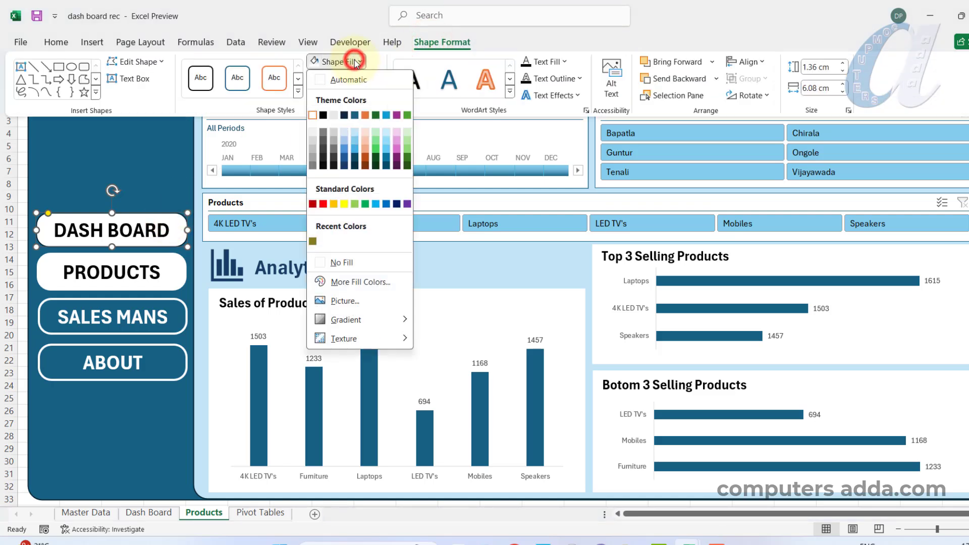
{"action": "left_click", "coordinate": [341, 262]}
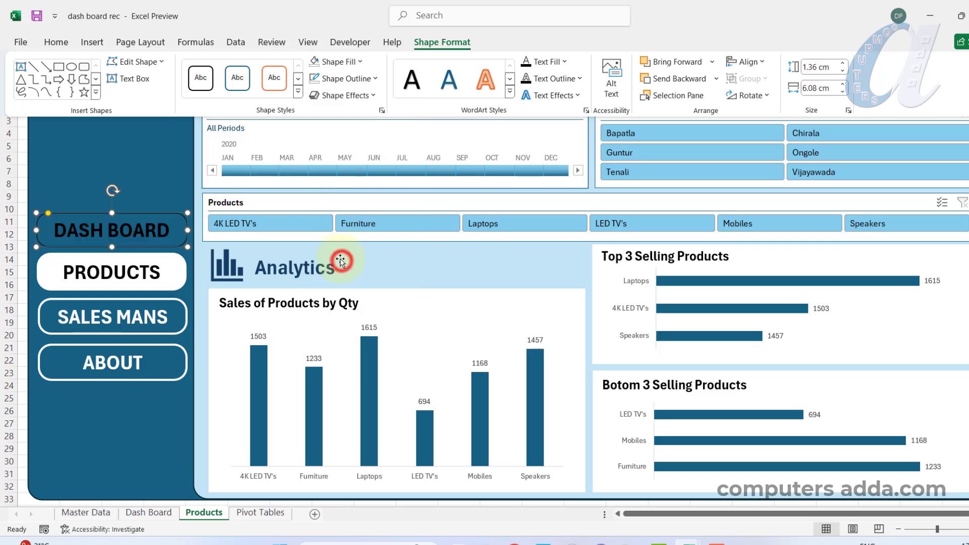
{"action": "left_click", "coordinate": [357, 81]}
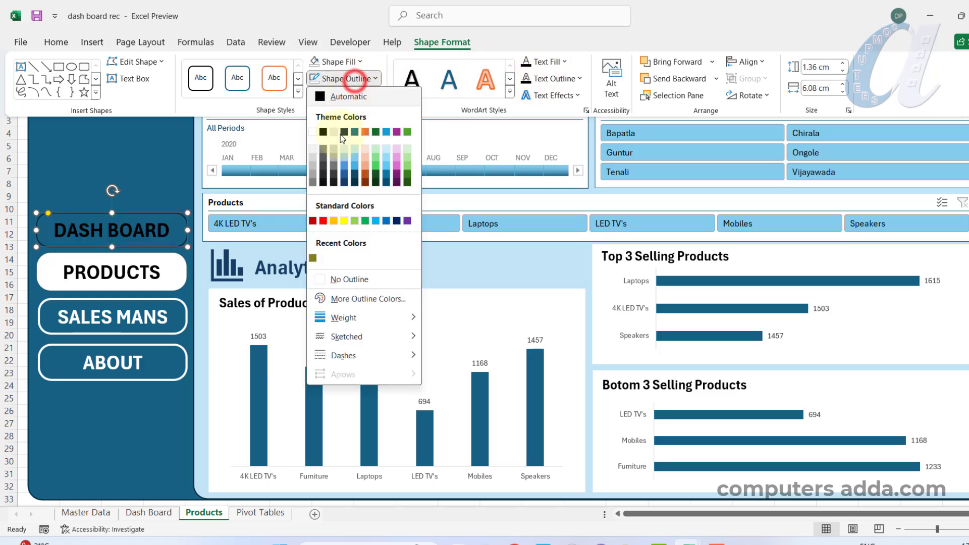
{"action": "left_click", "coordinate": [313, 132]}
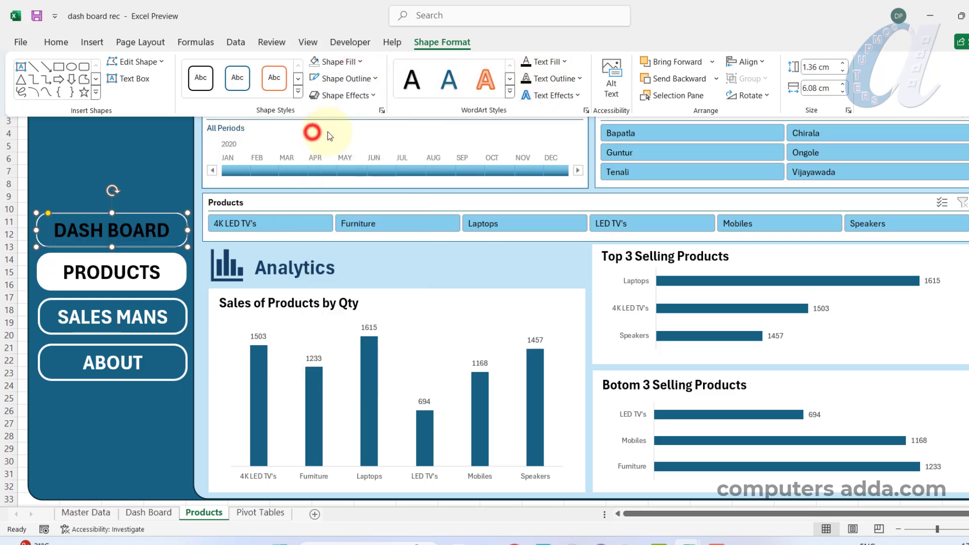
{"action": "left_click", "coordinate": [357, 79]}
{"action": "mouse_move", "coordinate": [356, 319]}
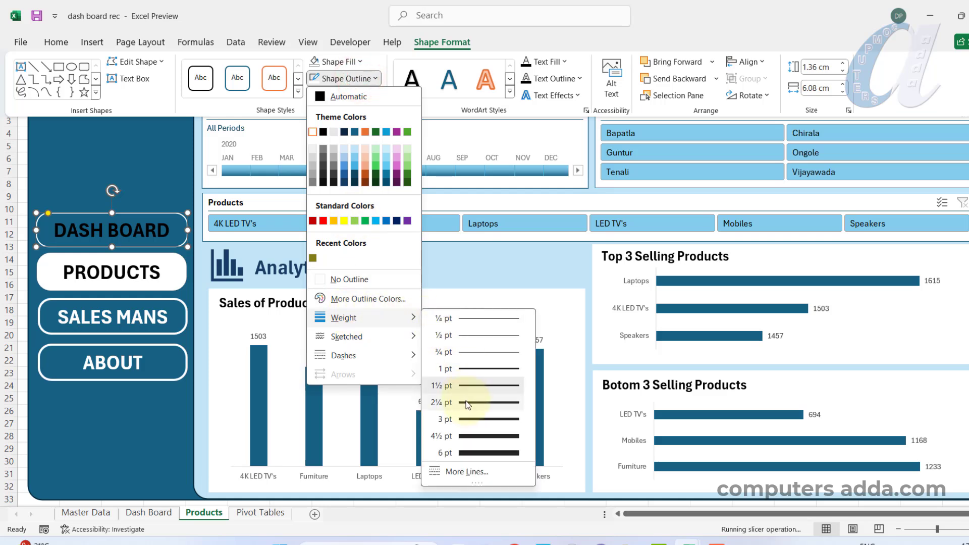
{"action": "left_click", "coordinate": [469, 420]}
Change the text of the DASH BOARD navigation button to white and deselect it.
{"action": "left_click", "coordinate": [550, 61]}
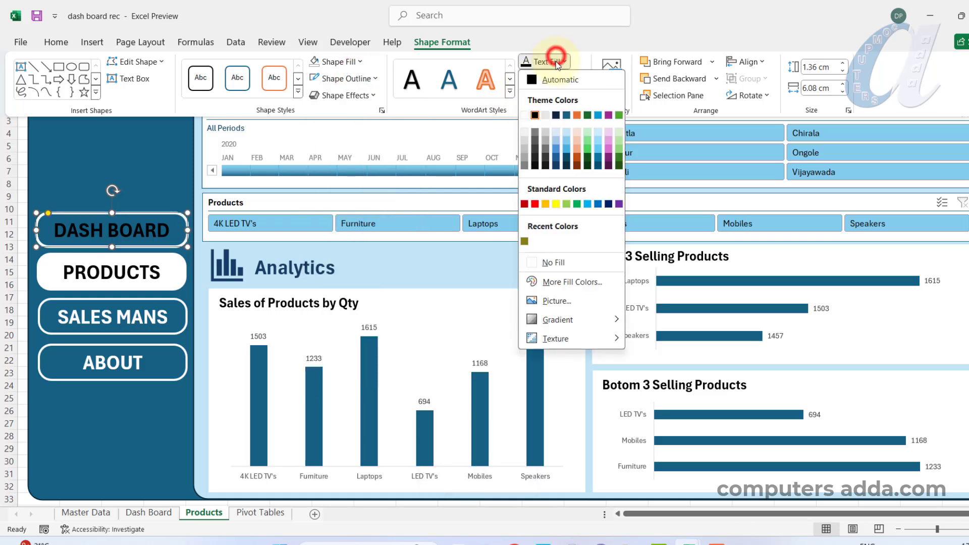
{"action": "left_click", "coordinate": [524, 116]}
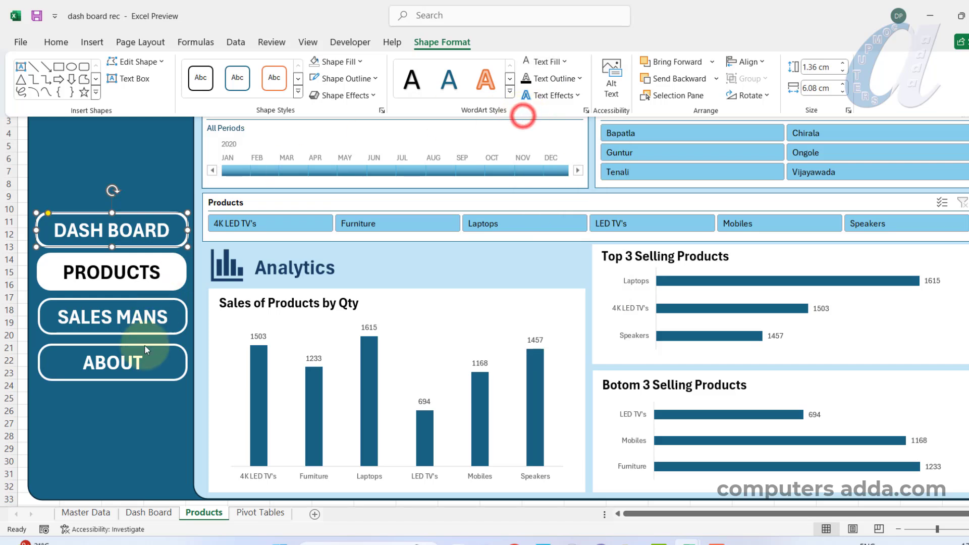
{"action": "left_click", "coordinate": [122, 421]}
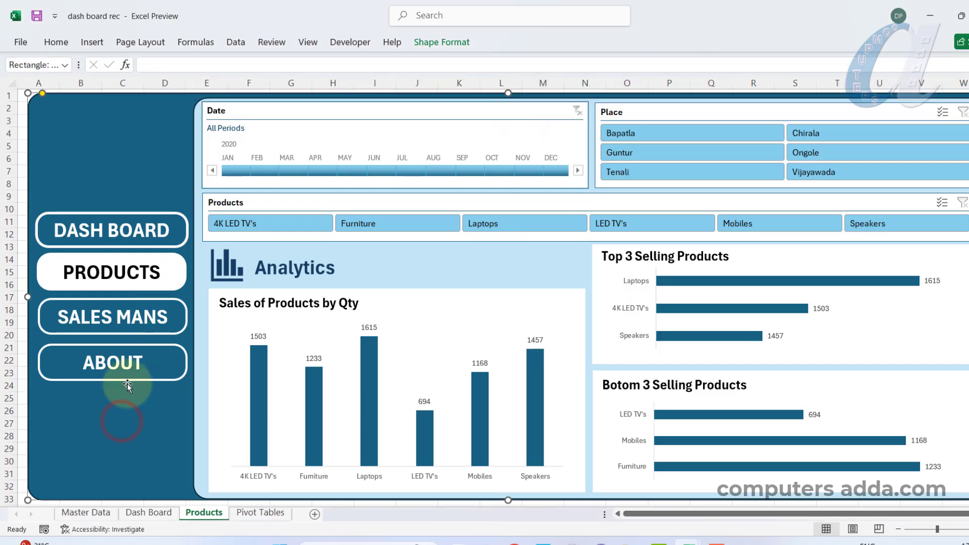
Check the restyled PRODUCTS button against the navigation buttons on the Dash Board sheet.
{"action": "left_click", "coordinate": [182, 263]}
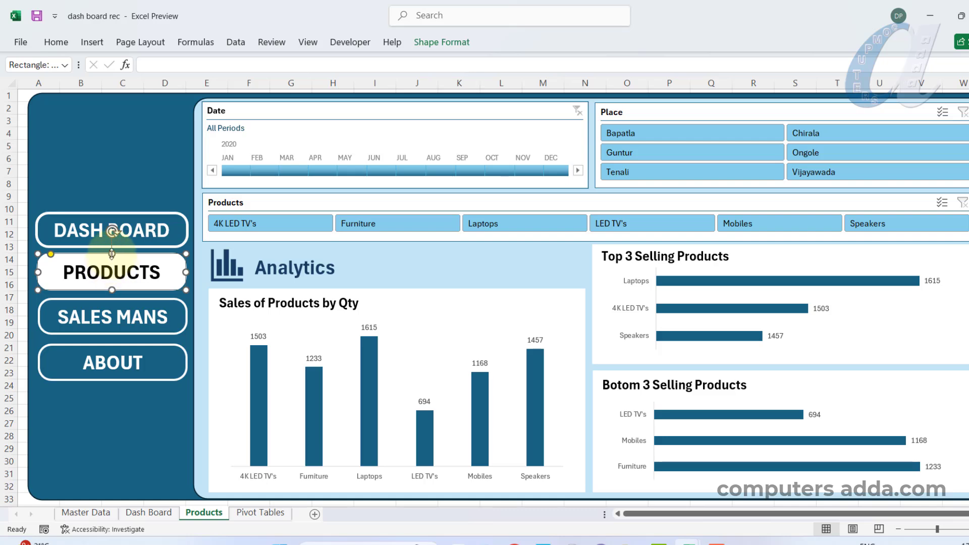
{"action": "left_click", "coordinate": [146, 512]}
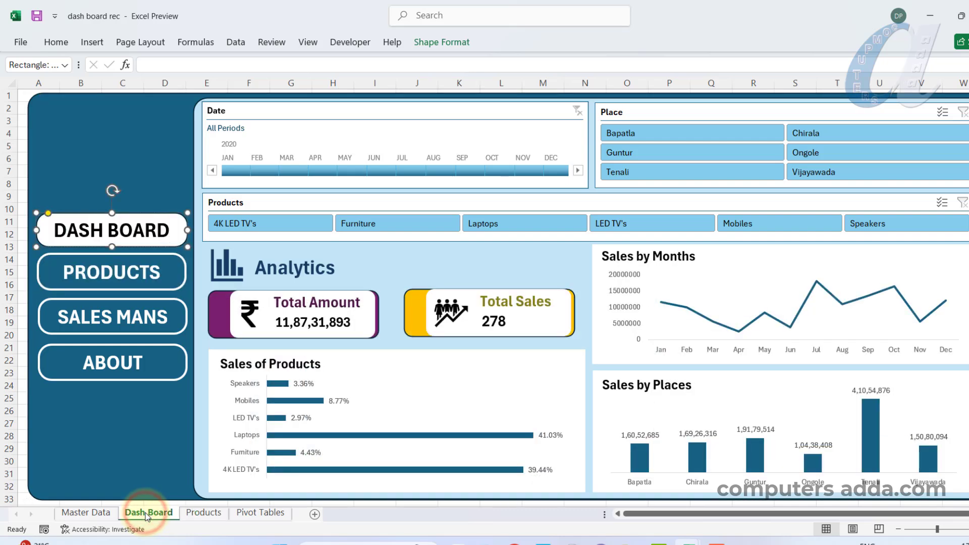
{"action": "left_click", "coordinate": [128, 432]}
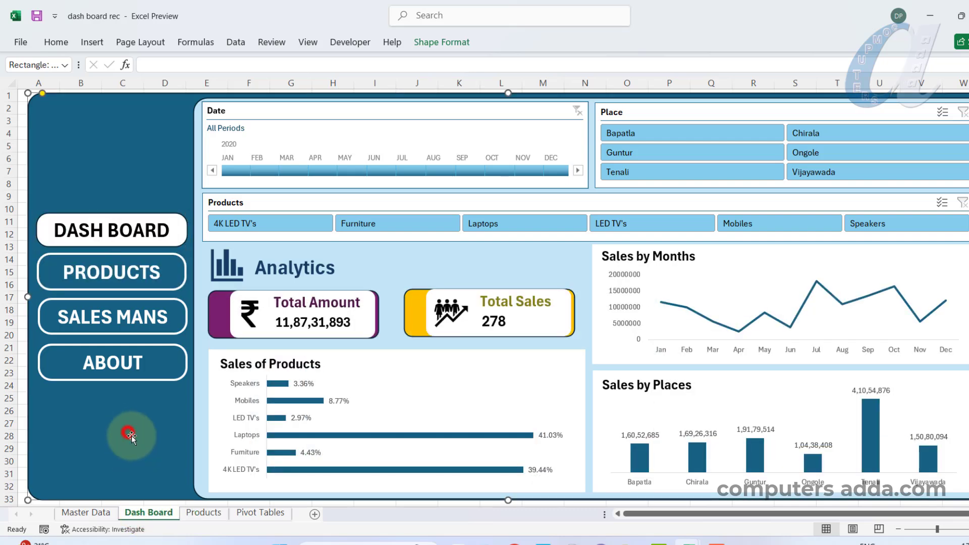
Duplicate the Products sheet directly before Pivot Tables and rename the copy Sales Mans.
{"action": "left_click", "coordinate": [204, 513]}
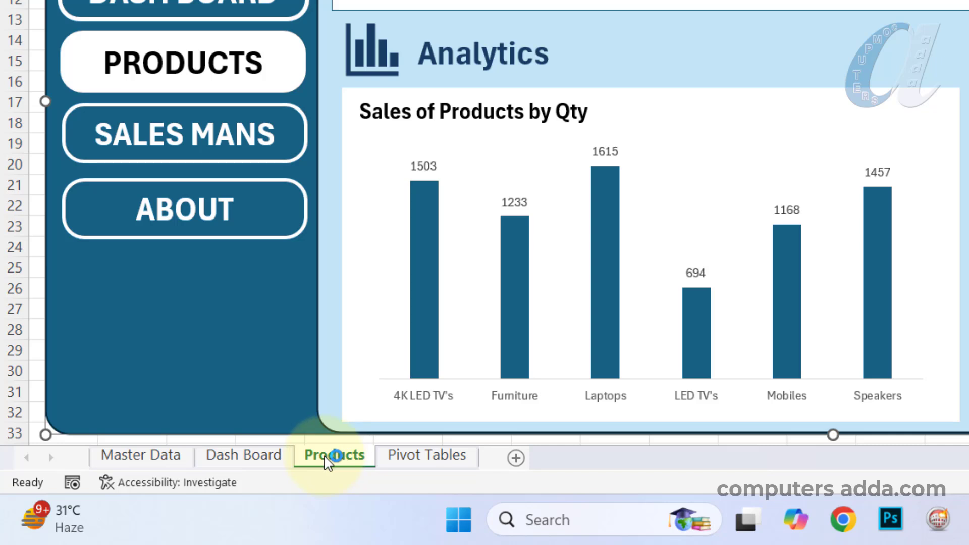
{"action": "right_click", "coordinate": [328, 460]}
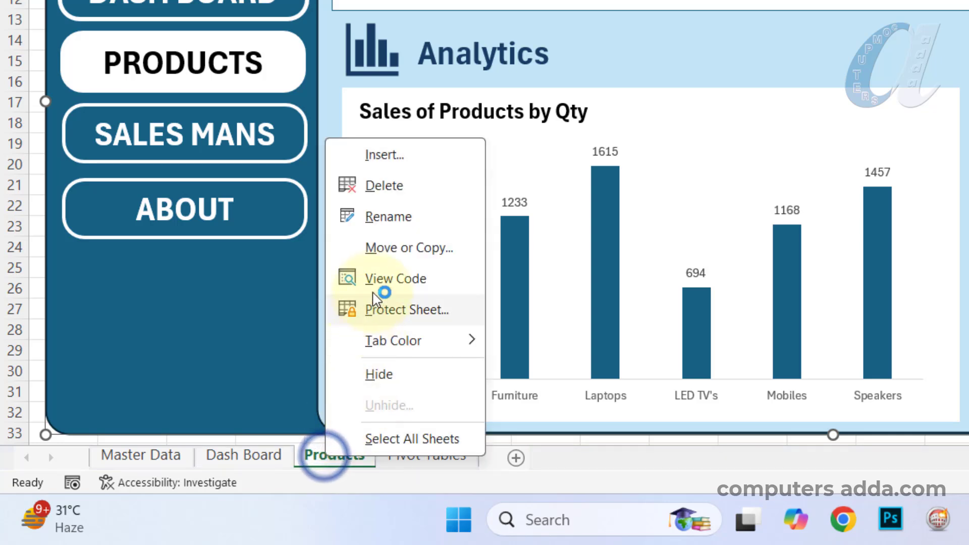
{"action": "left_click_drag", "start_coordinate": [315, 457], "coordinate": [413, 457]}
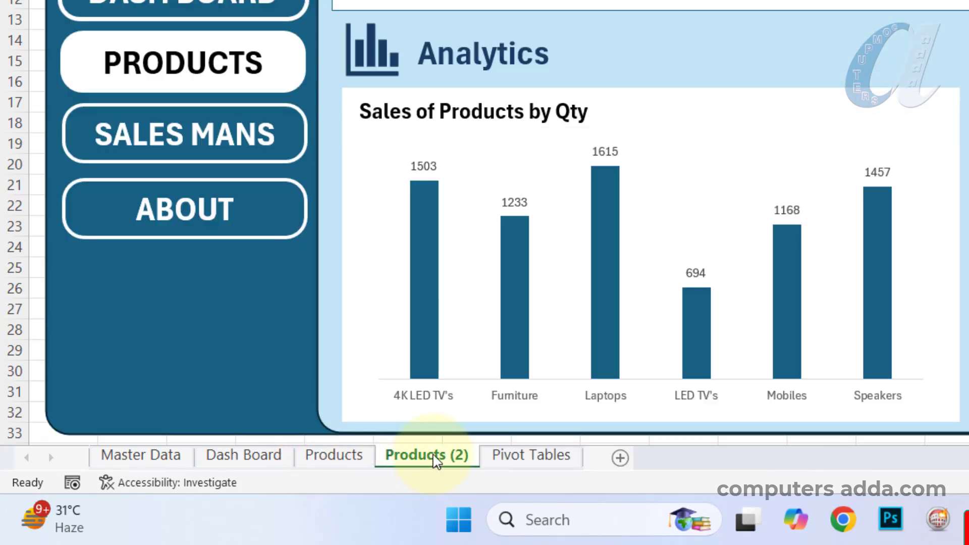
{"action": "double_click", "coordinate": [433, 457]}
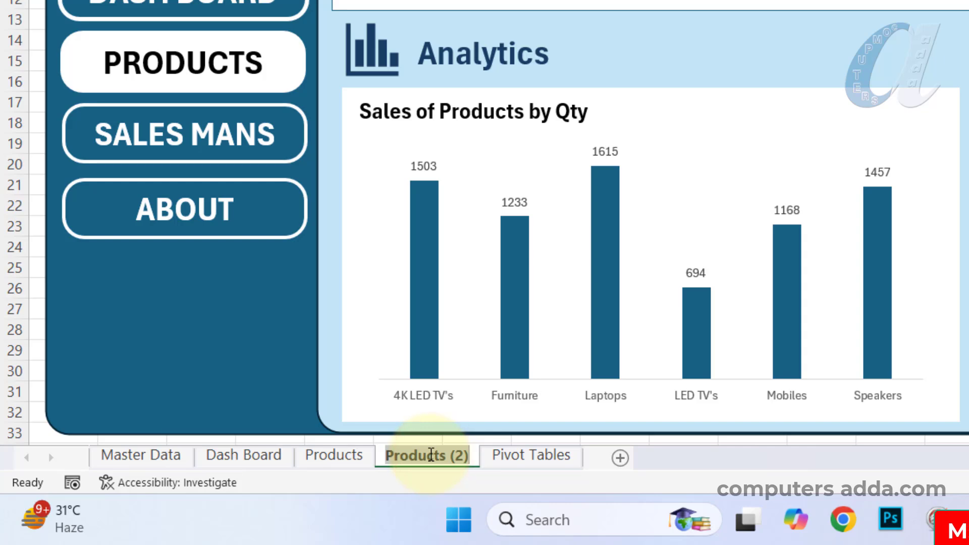
{"action": "type", "text": "Sales Mans"}
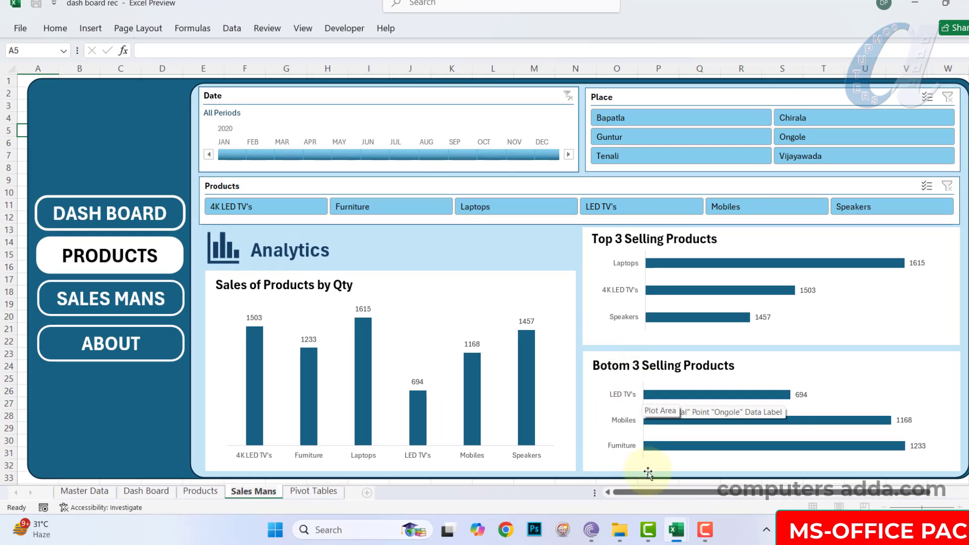
{"action": "left_click", "coordinate": [706, 469]}
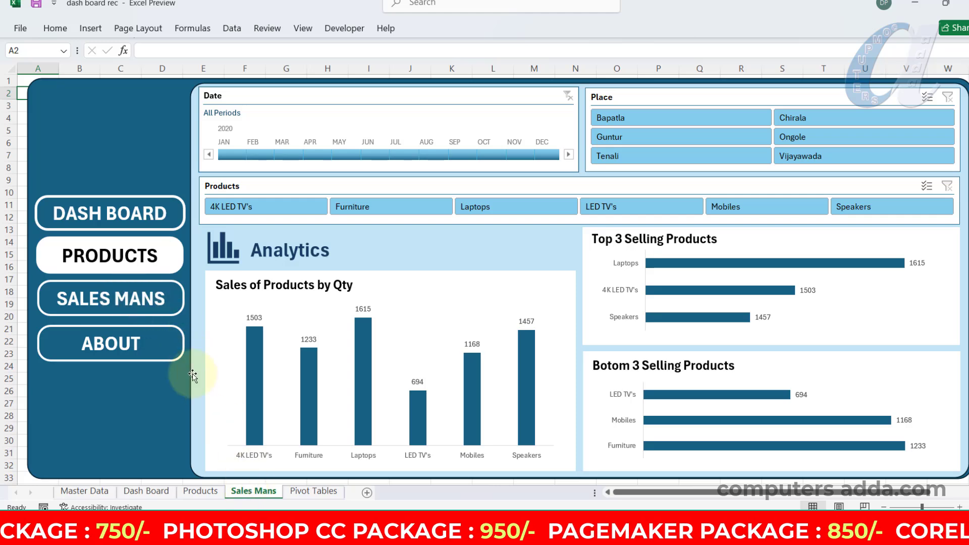
Give the SALES MANS navigation button a white fill and black text.
{"action": "left_click", "coordinate": [171, 285], "text": "ctrl"}
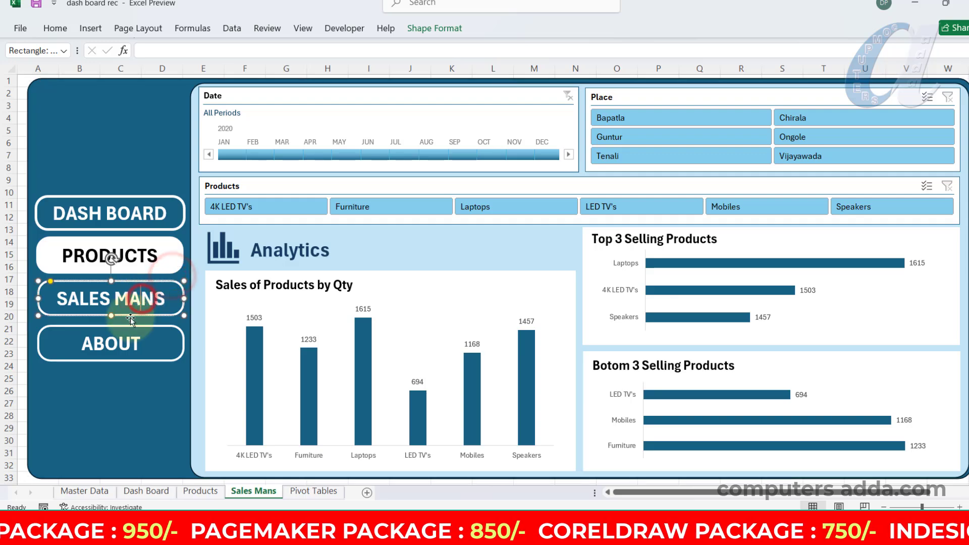
{"action": "left_click", "coordinate": [435, 28]}
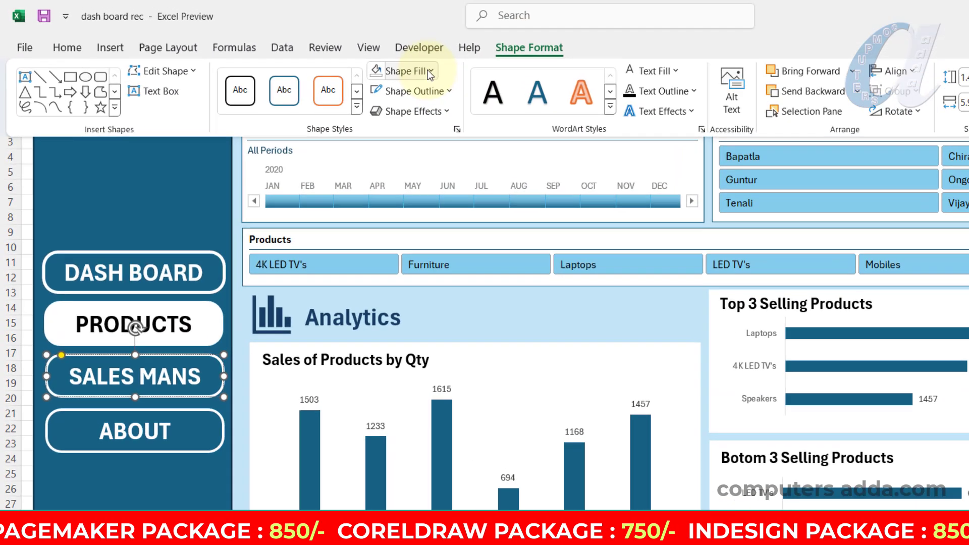
{"action": "left_click", "coordinate": [351, 47]}
{"action": "left_click", "coordinate": [393, 144]}
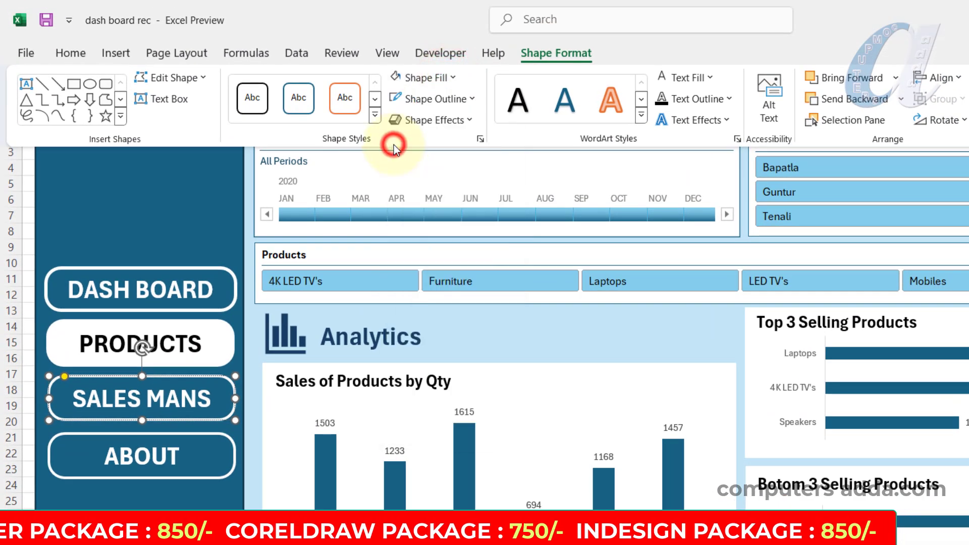
{"action": "left_click", "coordinate": [708, 79]}
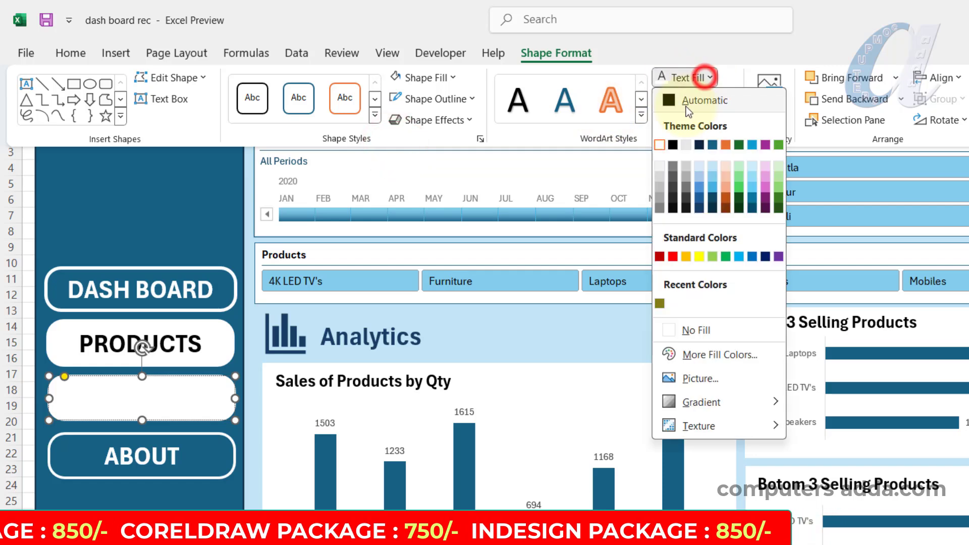
{"action": "left_click", "coordinate": [672, 144]}
Remove the fill from the PRODUCTS navigation button, make its text white, and deselect it.
{"action": "left_click", "coordinate": [216, 328]}
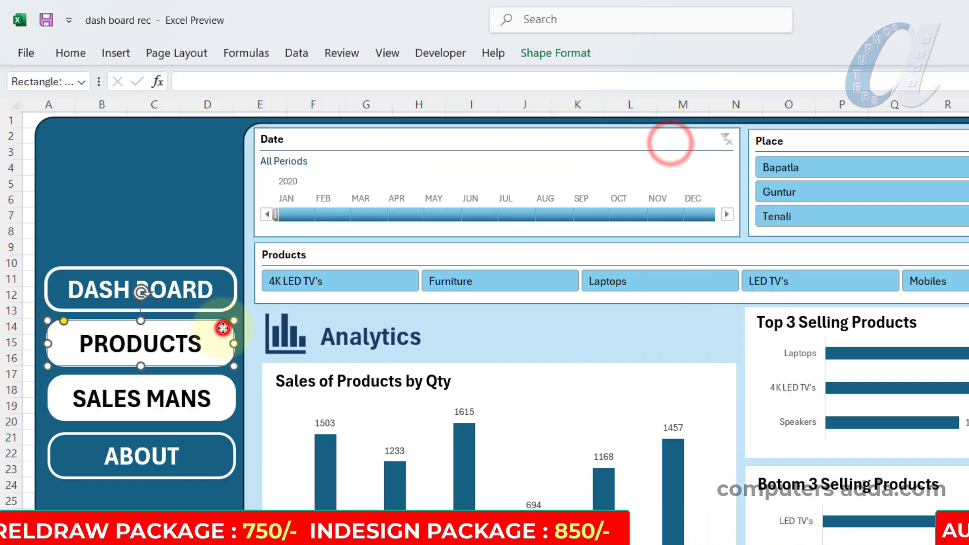
{"action": "left_click", "coordinate": [557, 50]}
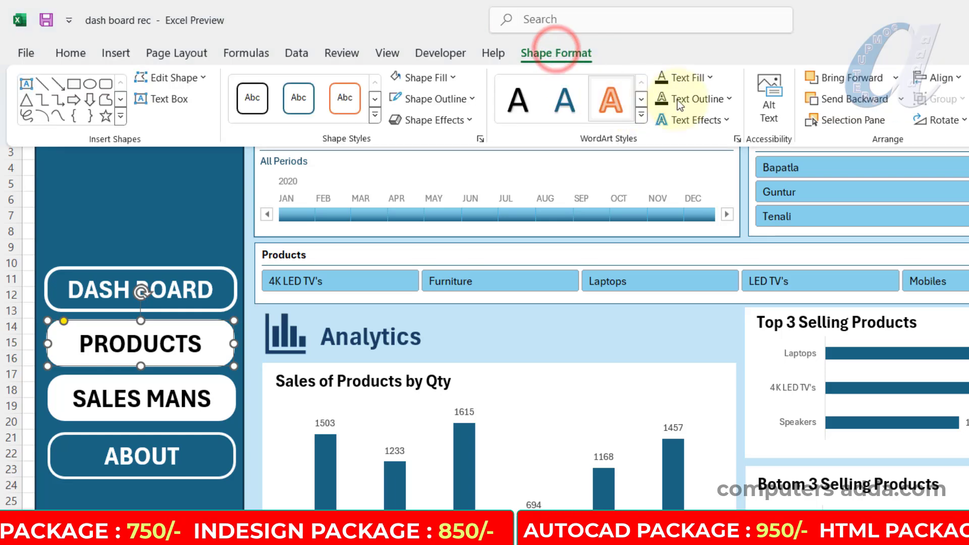
{"action": "left_click", "coordinate": [444, 78]}
{"action": "left_click", "coordinate": [427, 330]}
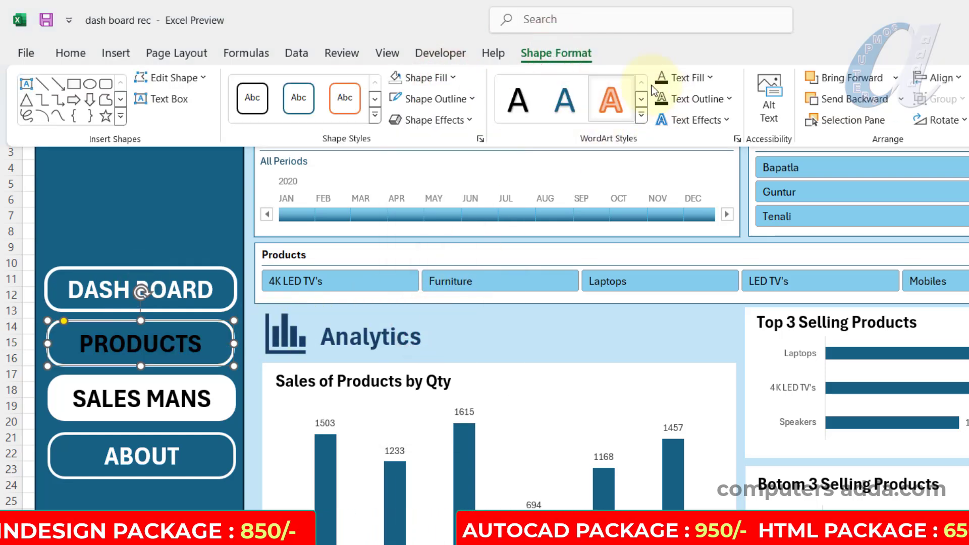
{"action": "left_click", "coordinate": [701, 75]}
{"action": "left_click", "coordinate": [659, 138]}
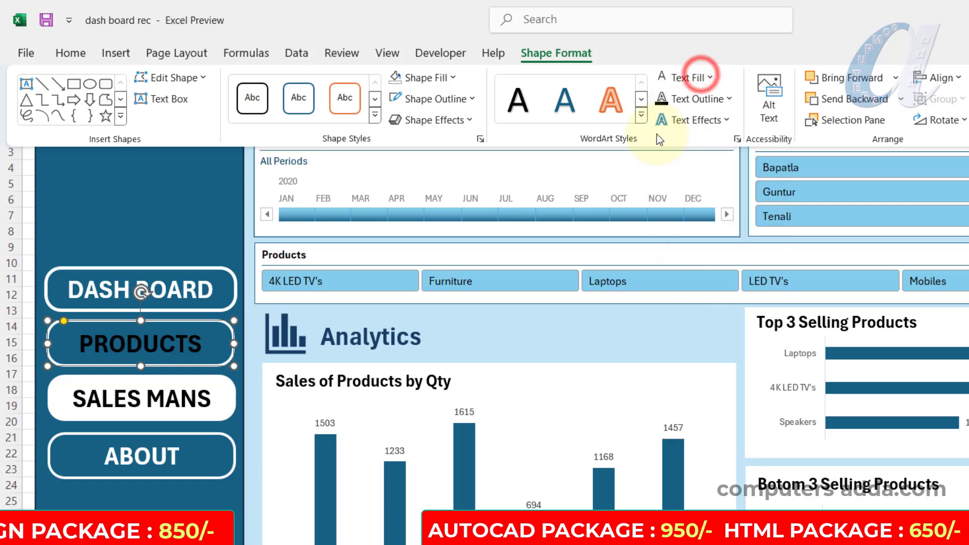
{"action": "left_click", "coordinate": [141, 530]}
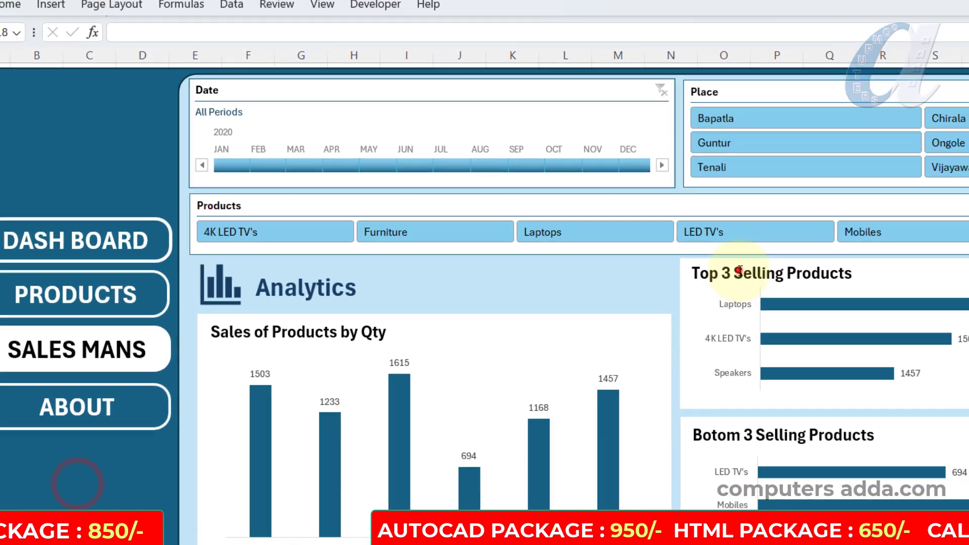
Retitle the two ranking chart headings as "Top 3 Sales Mans" and "Botom 3 Sales mans".
{"action": "left_click", "coordinate": [803, 319]}
{"action": "left_click_drag", "start_coordinate": [654, 205], "coordinate": [751, 209]}
{"action": "type", "text": "Sales Mans"}
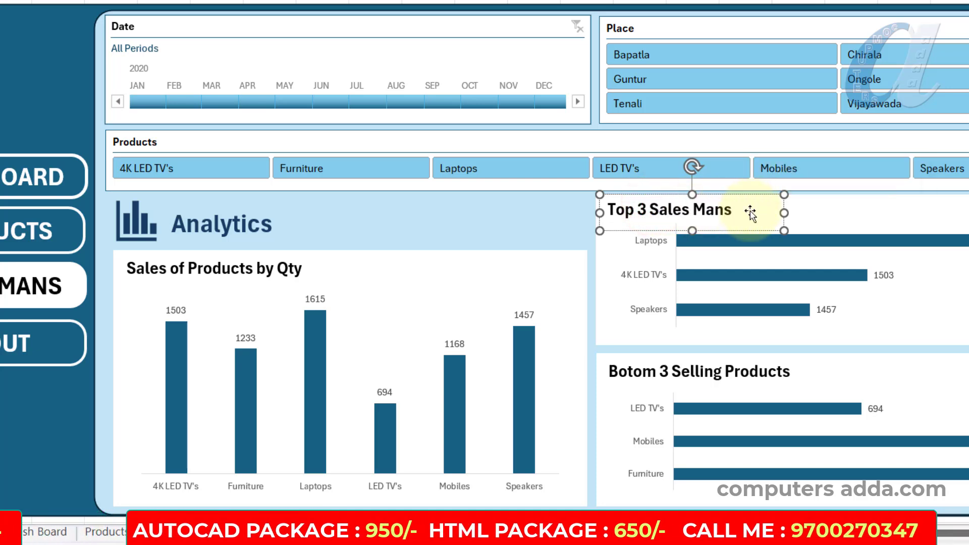
{"action": "left_click", "coordinate": [672, 372]}
{"action": "left_click_drag", "start_coordinate": [672, 371], "coordinate": [767, 372]}
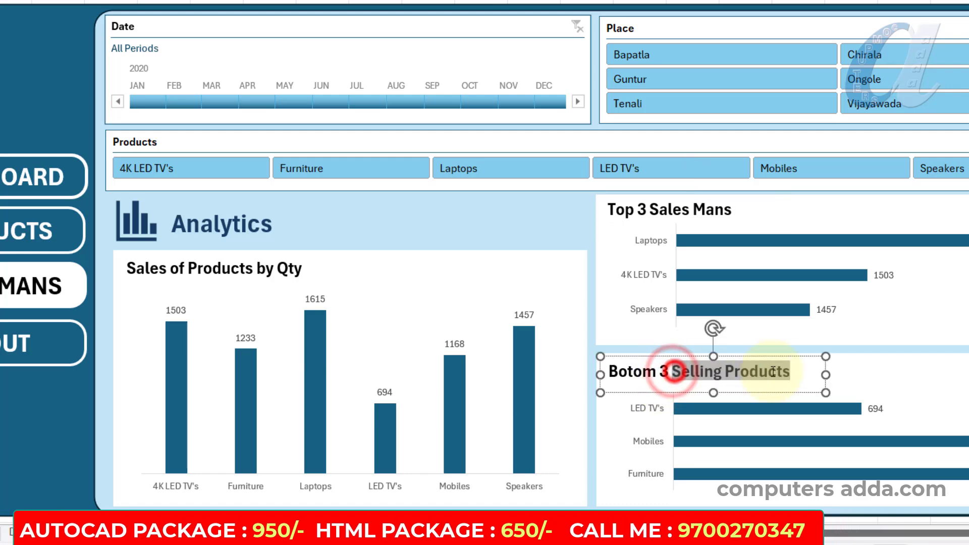
{"action": "type", "text": "Sales mans"}
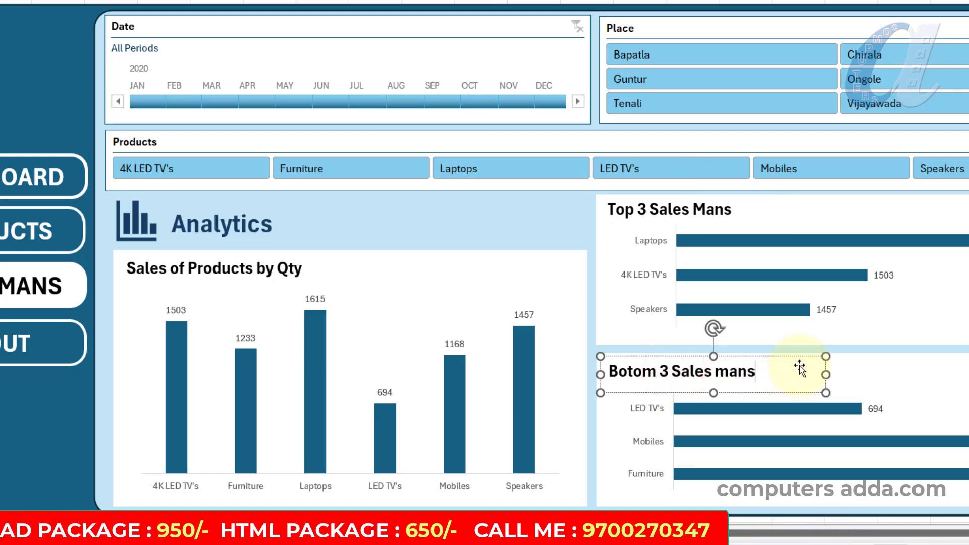
Delete the three copied product charts from the Sales Mans sheet, leaving their background panels and headings.
{"action": "left_click", "coordinate": [901, 259]}
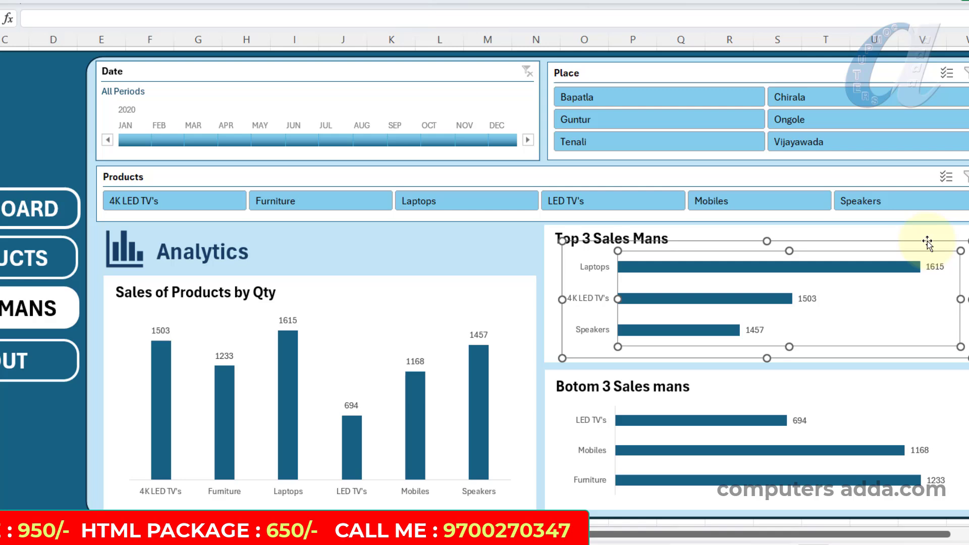
{"action": "left_click", "coordinate": [927, 241]}
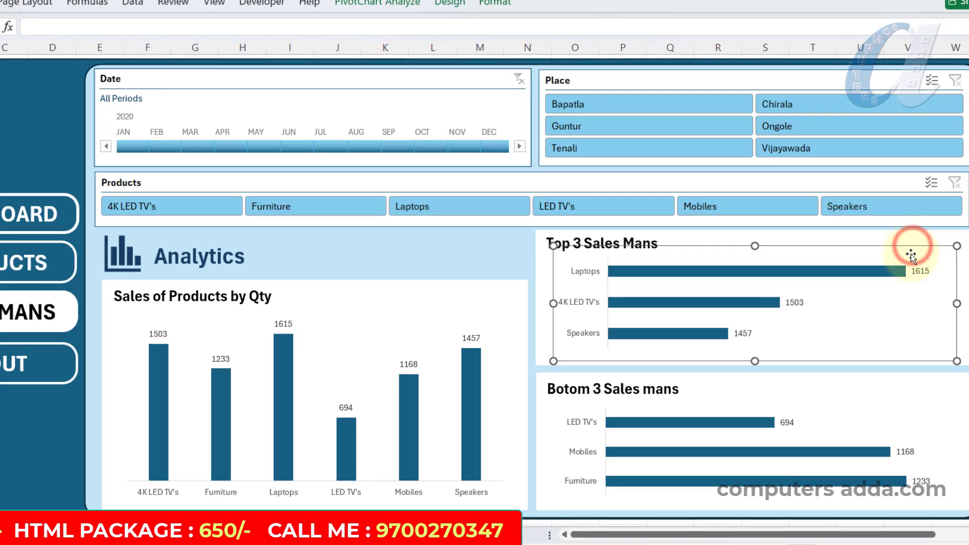
{"action": "key", "text": "Delete"}
{"action": "left_click", "coordinate": [898, 421]}
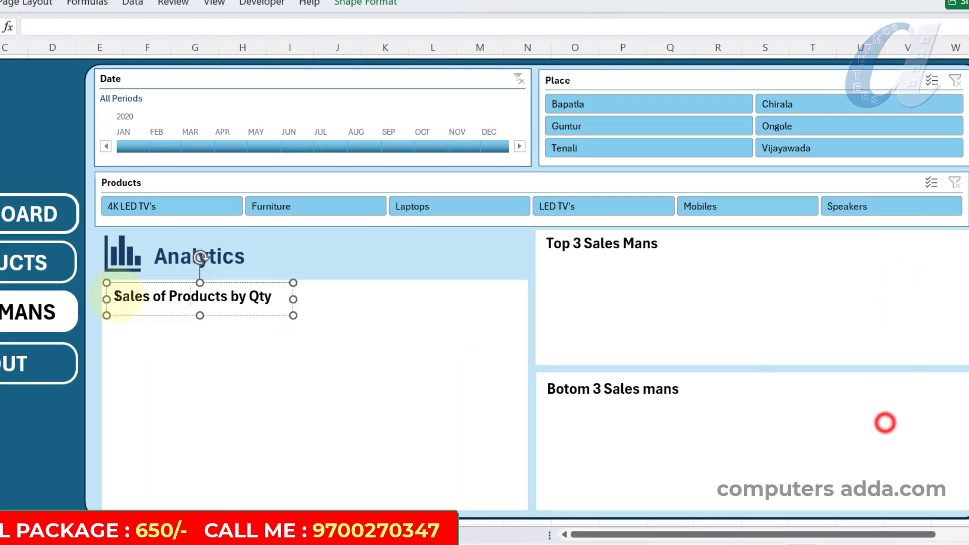
Change the "Sales of Products by Qty" heading to "Sales Performance".
{"action": "left_click_drag", "start_coordinate": [112, 296], "coordinate": [271, 296]}
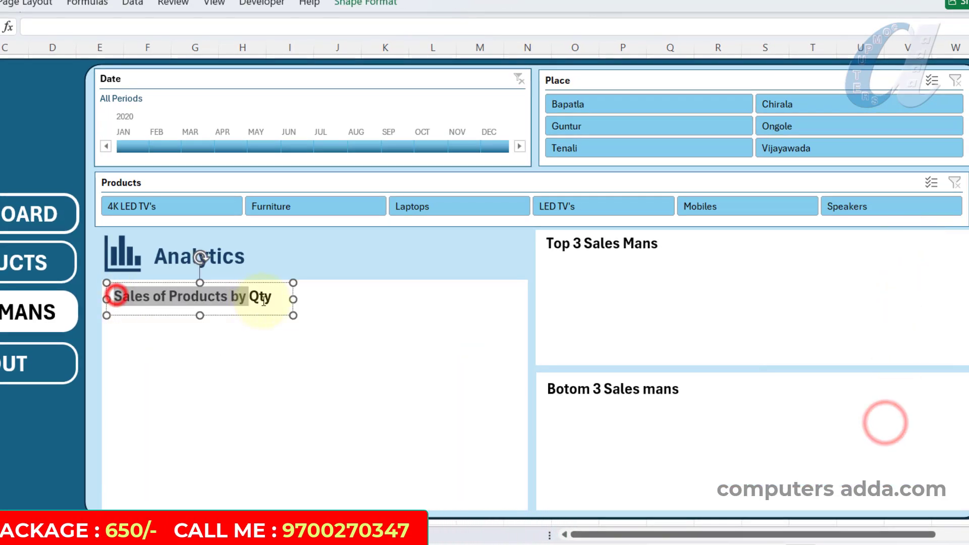
{"action": "type", "text": "Sales Perfor"}
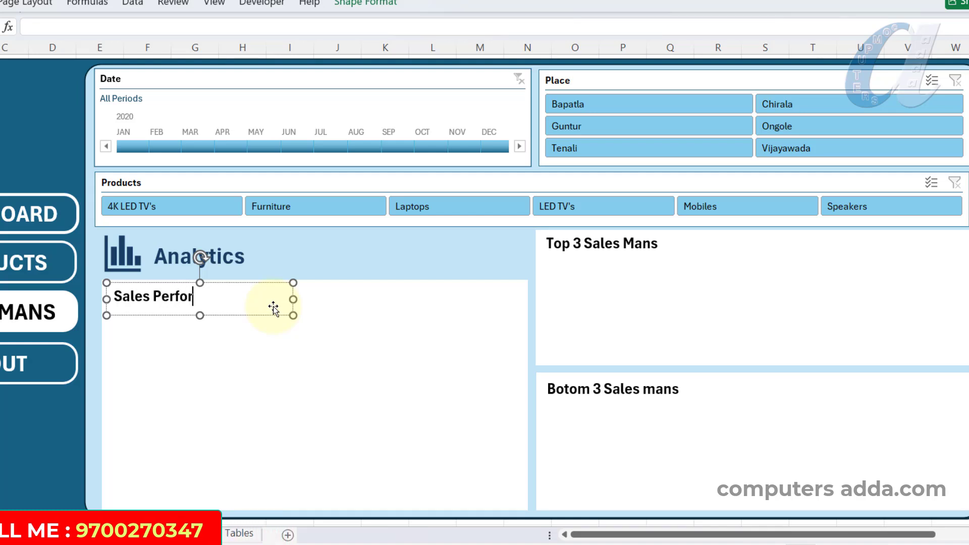
{"action": "type", "text": "mance"}
{"action": "left_click", "coordinate": [273, 309]}
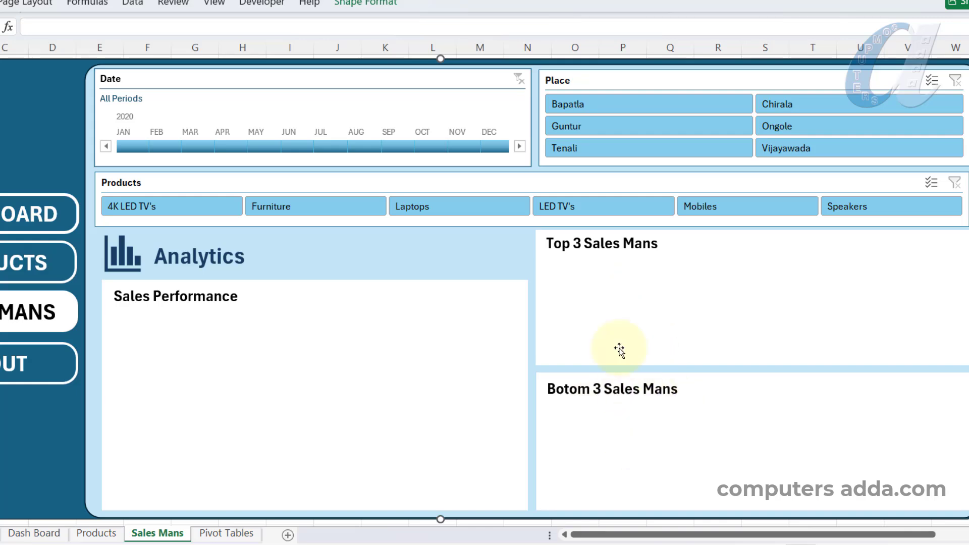
Copy the top 3 products pivot table (A53:B57) on the Pivot Tables sheet and paste it at A90.
{"action": "left_click", "coordinate": [222, 537]}
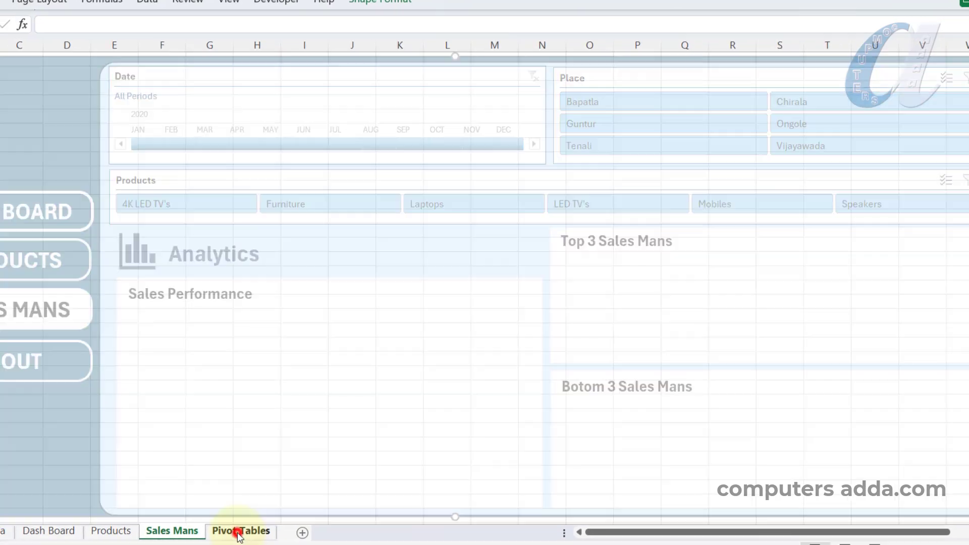
{"action": "left_click", "coordinate": [198, 315]}
{"action": "scroll", "coordinate": [153, 256], "scroll_direction": "up", "scroll_amount": 2}
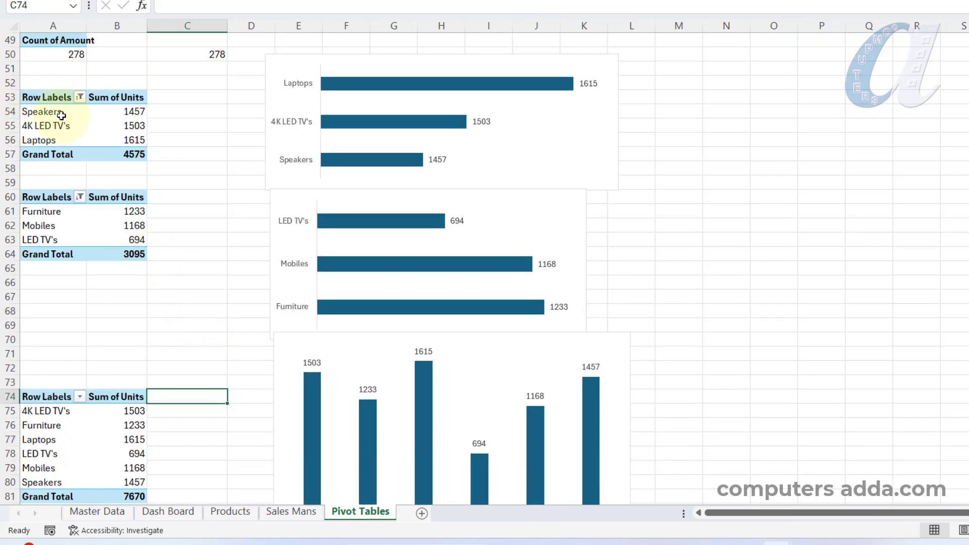
{"action": "left_click_drag", "start_coordinate": [53, 97], "coordinate": [93, 150]}
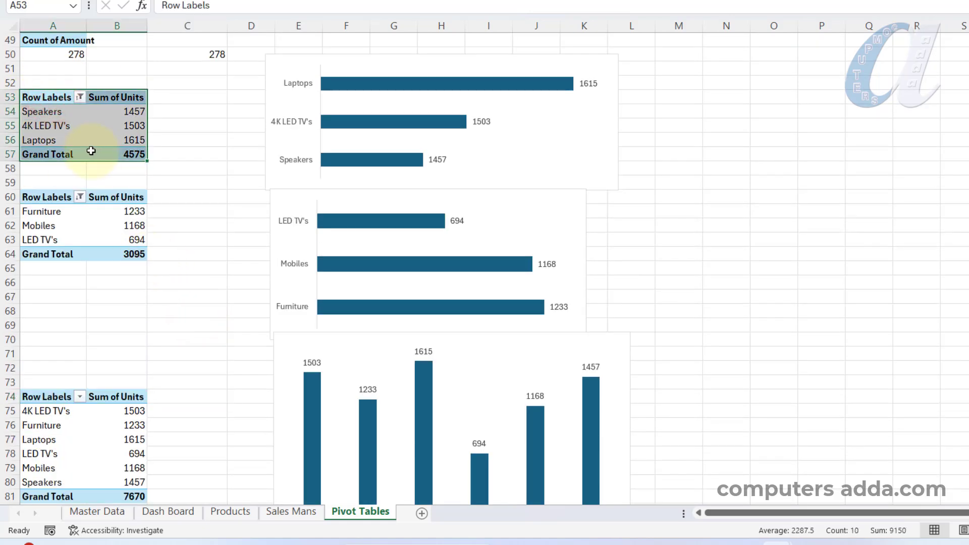
{"action": "key", "text": "ctrl+c"}
{"action": "scroll", "coordinate": [89, 144], "scroll_direction": "down", "scroll_amount": 6}
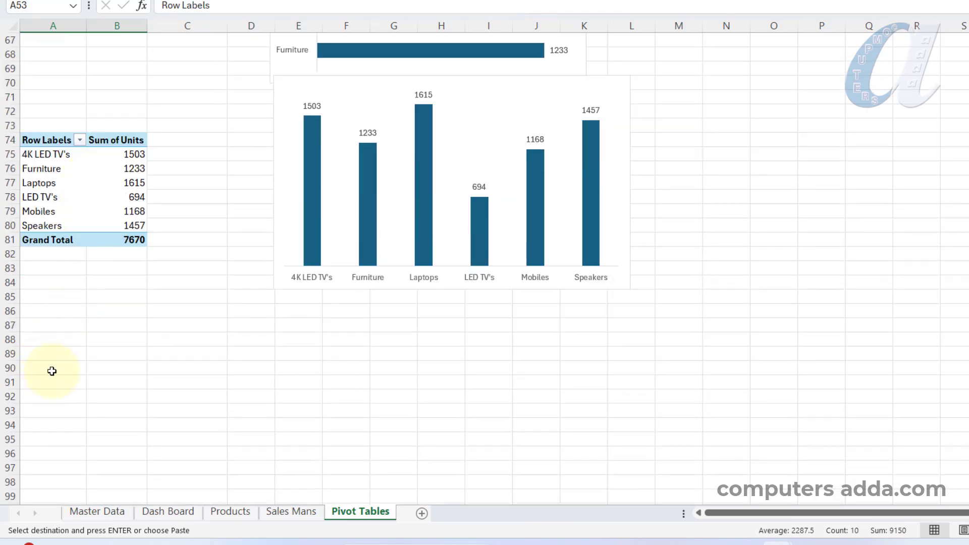
{"action": "left_click", "coordinate": [52, 371]}
{"action": "key", "text": "ctrl+v"}
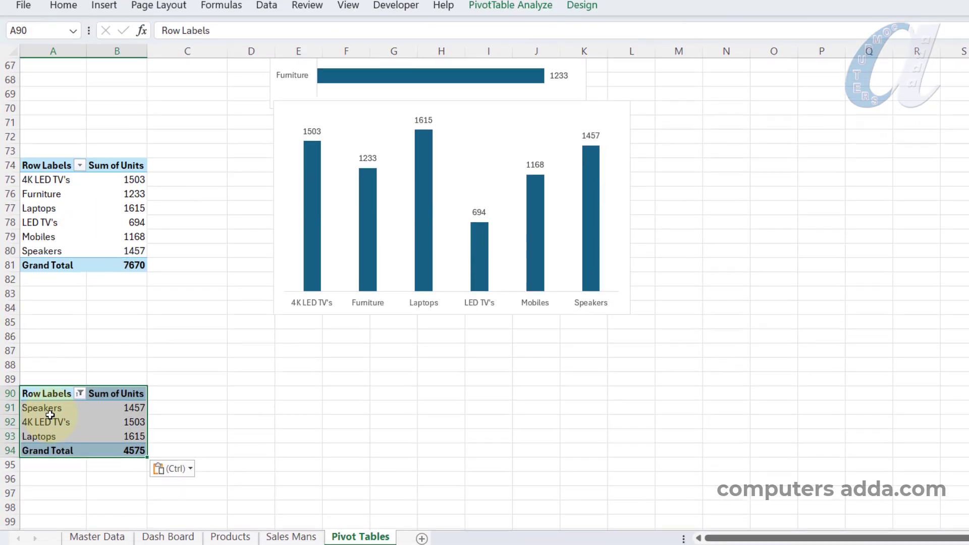
Replace Products with Sales Persons as the row field of the pivot table at A90.
{"action": "left_click_drag", "start_coordinate": [50, 415], "coordinate": [50, 436]}
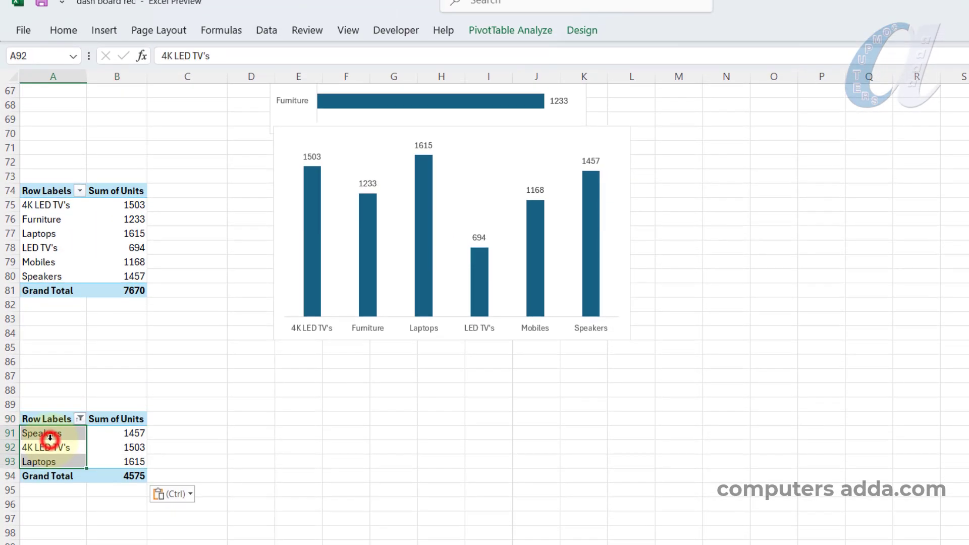
{"action": "left_click", "coordinate": [532, 32]}
{"action": "left_click", "coordinate": [841, 57]}
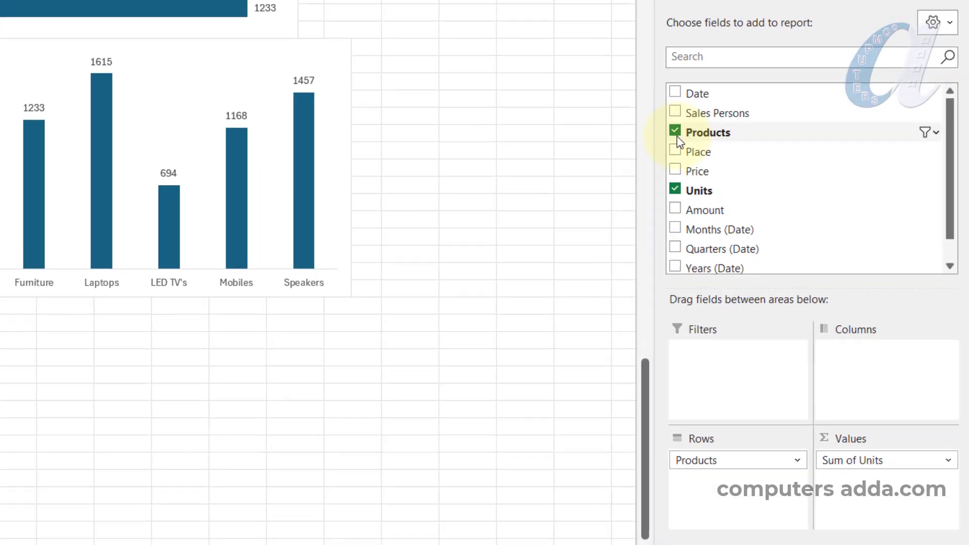
{"action": "left_click", "coordinate": [725, 203]}
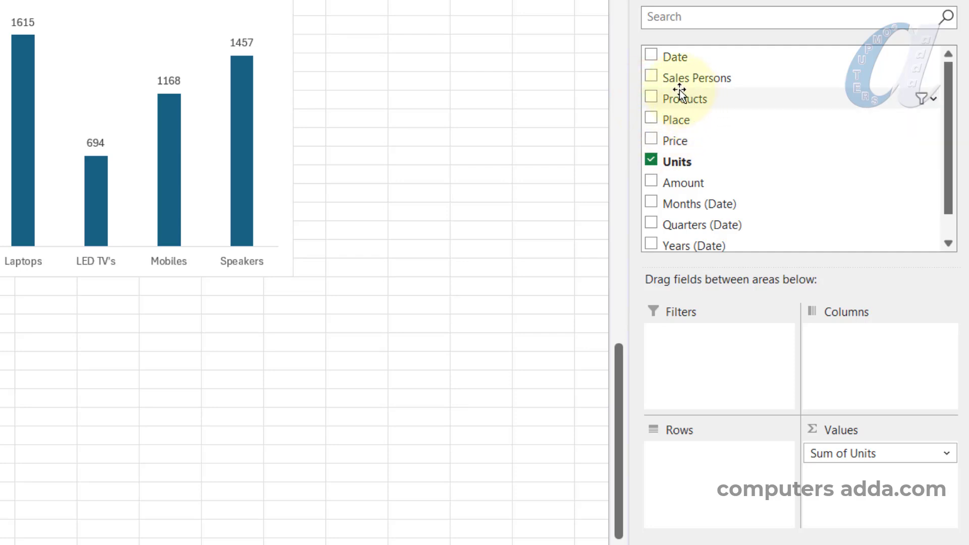
{"action": "left_click_drag", "start_coordinate": [652, 76], "coordinate": [671, 456]}
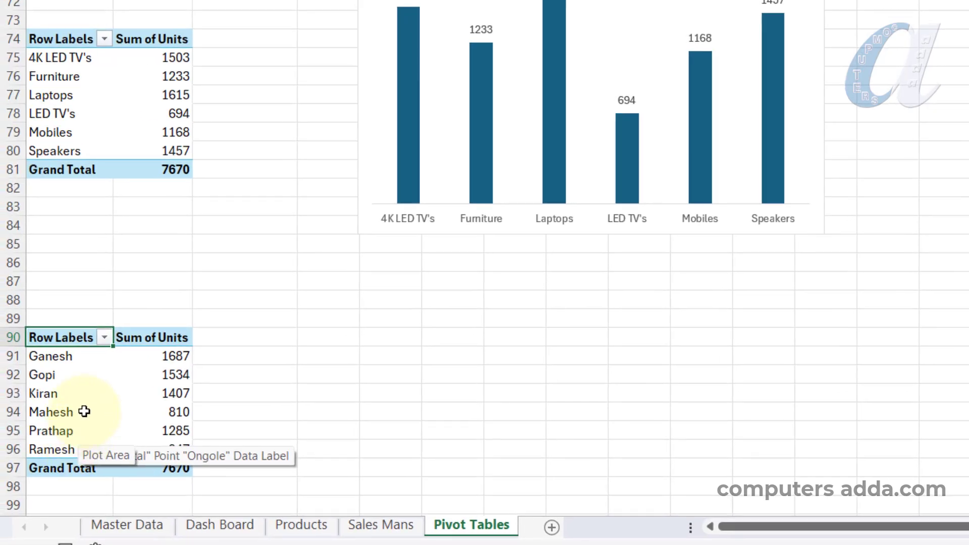
Filter the sales persons pivot table at A90 to the top 3 items by Sum of Units.
{"action": "scroll", "coordinate": [89, 374], "scroll_direction": "down", "scroll_amount": 1}
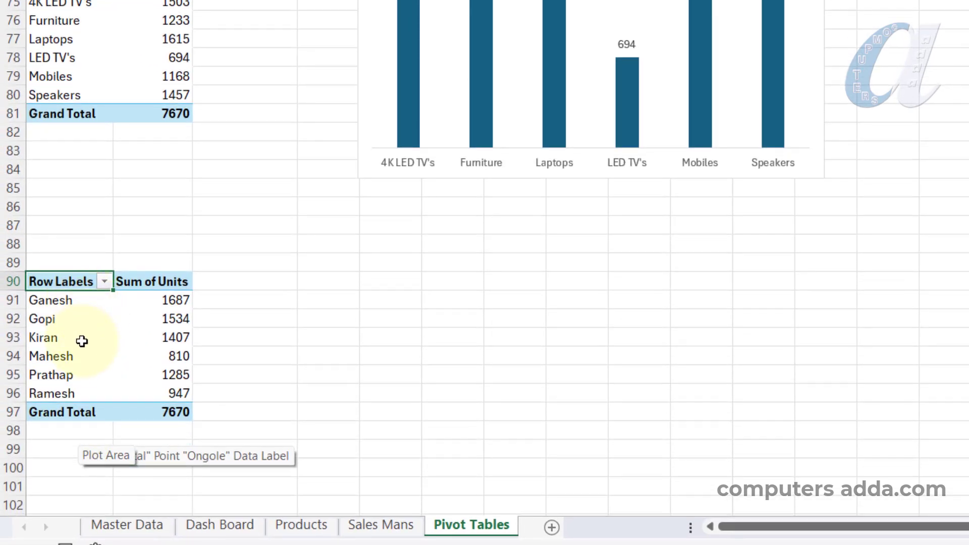
{"action": "left_click", "coordinate": [105, 281]}
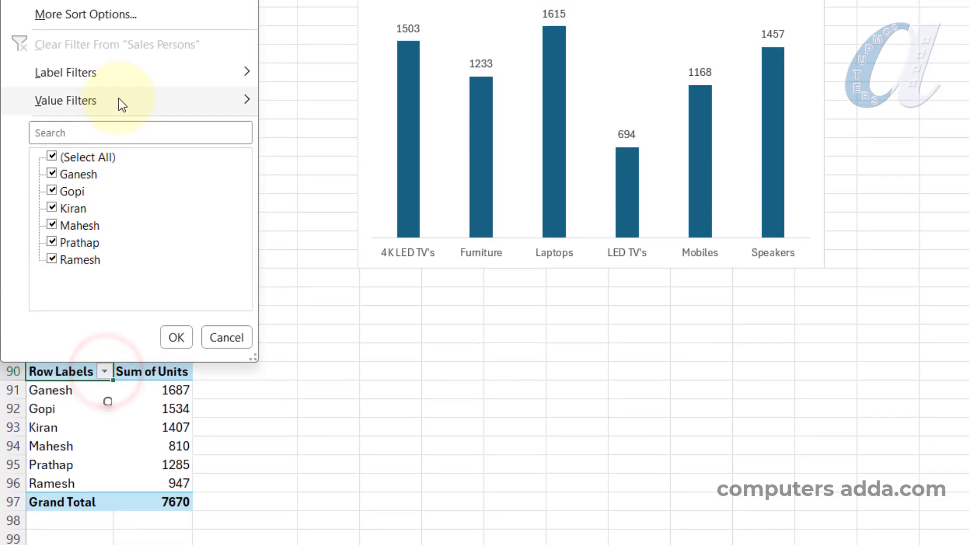
{"action": "mouse_move", "coordinate": [133, 9]}
{"action": "left_click", "coordinate": [301, 361]}
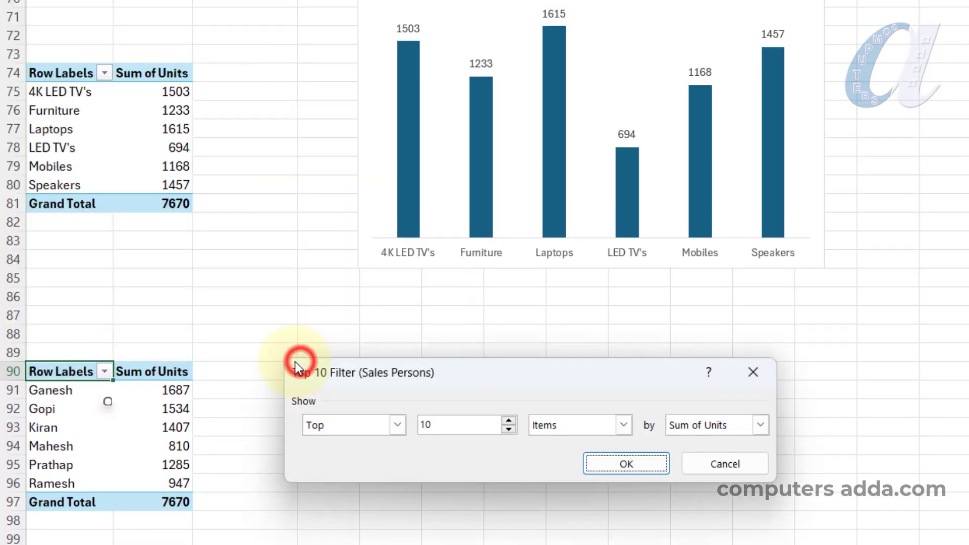
{"action": "double_click", "coordinate": [449, 424]}
{"action": "type", "text": "3"}
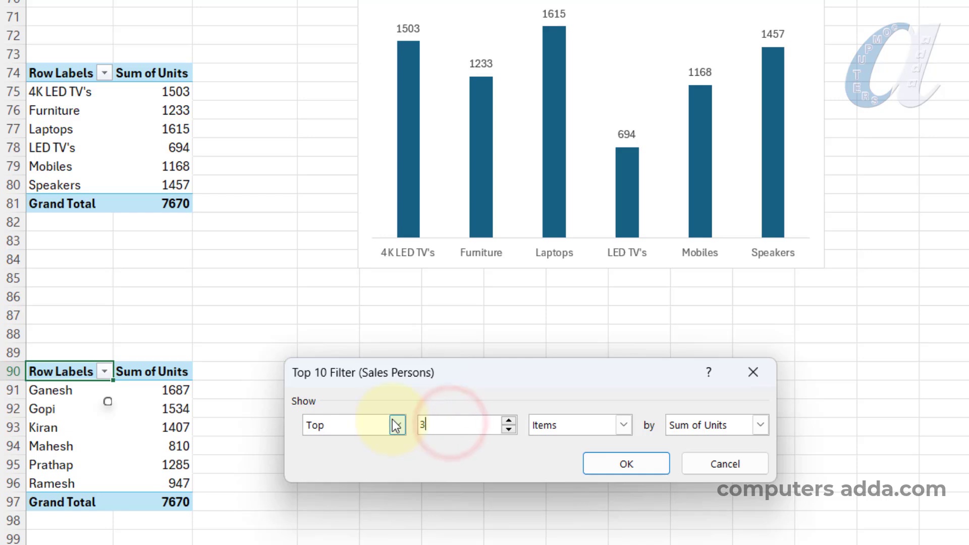
{"action": "left_click", "coordinate": [632, 462]}
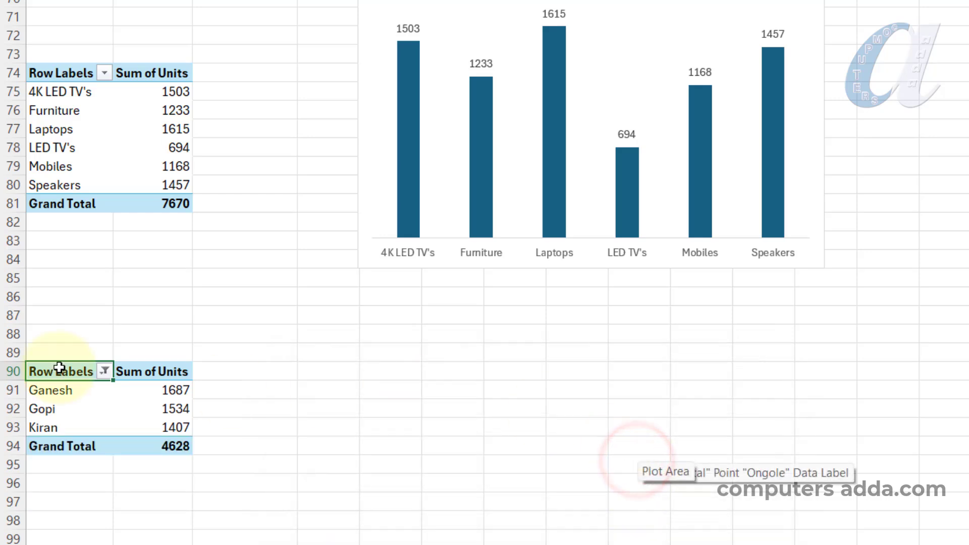
Copy the filtered top 3 sales persons pivot table and paste it below at A98.
{"action": "left_click", "coordinate": [242, 423]}
{"action": "left_click_drag", "start_coordinate": [71, 371], "coordinate": [155, 443]}
{"action": "key", "text": "ctrl+c"}
{"action": "left_click", "coordinate": [65, 520]}
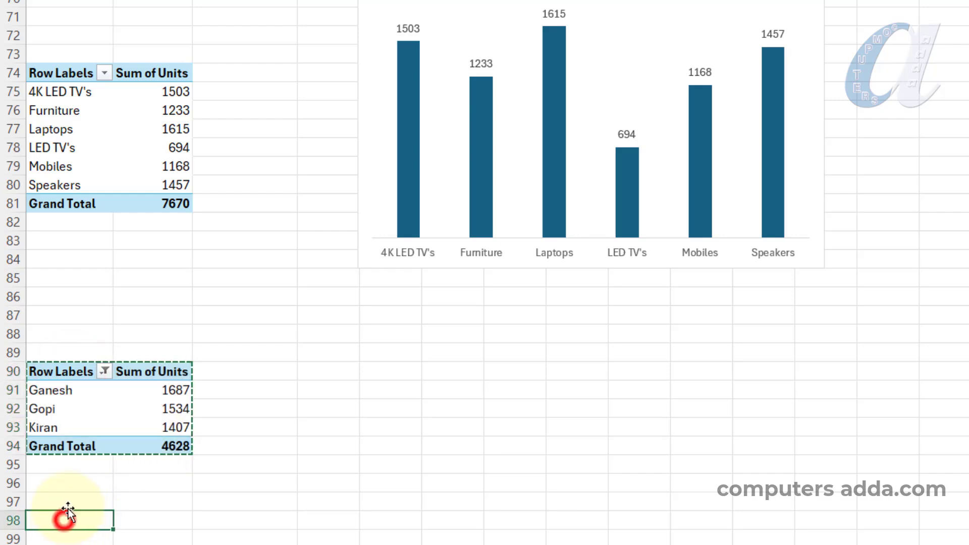
{"action": "scroll", "coordinate": [76, 484], "scroll_direction": "down", "scroll_amount": 2}
{"action": "key", "text": "ctrl+v"}
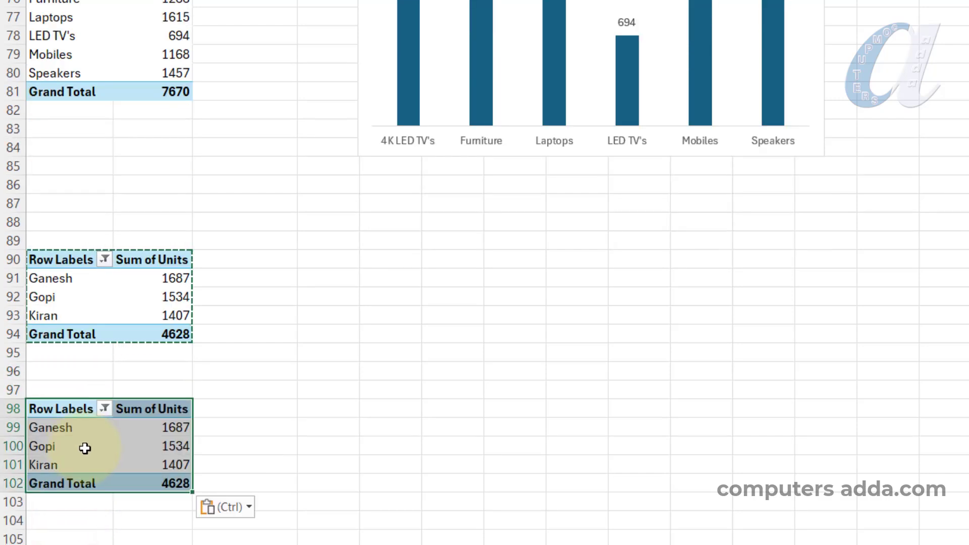
Filter the sales persons pivot table at A98 to the bottom 3 items by Sum of Units.
{"action": "left_click", "coordinate": [104, 409]}
{"action": "mouse_move", "coordinate": [156, 138]}
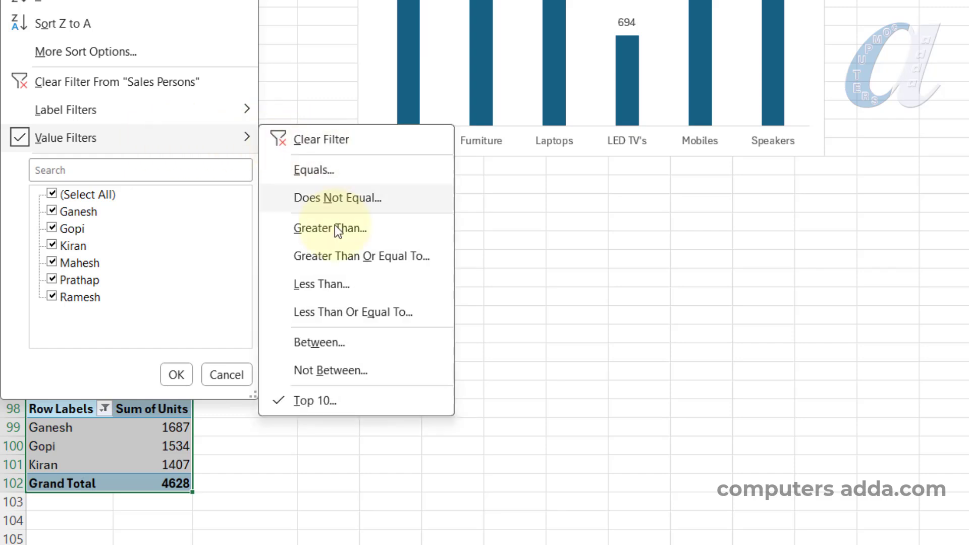
{"action": "left_click", "coordinate": [314, 400]}
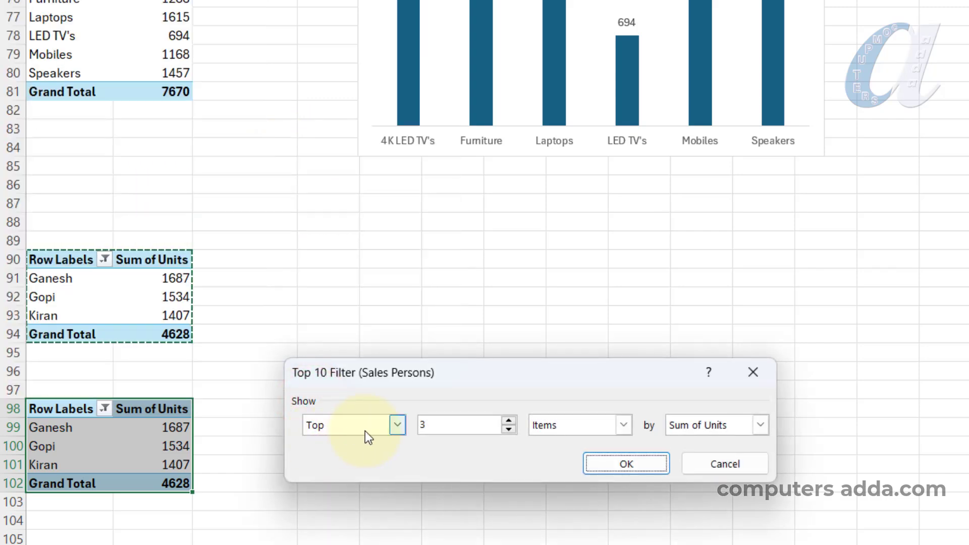
{"action": "left_click", "coordinate": [397, 425]}
{"action": "left_click", "coordinate": [341, 454]}
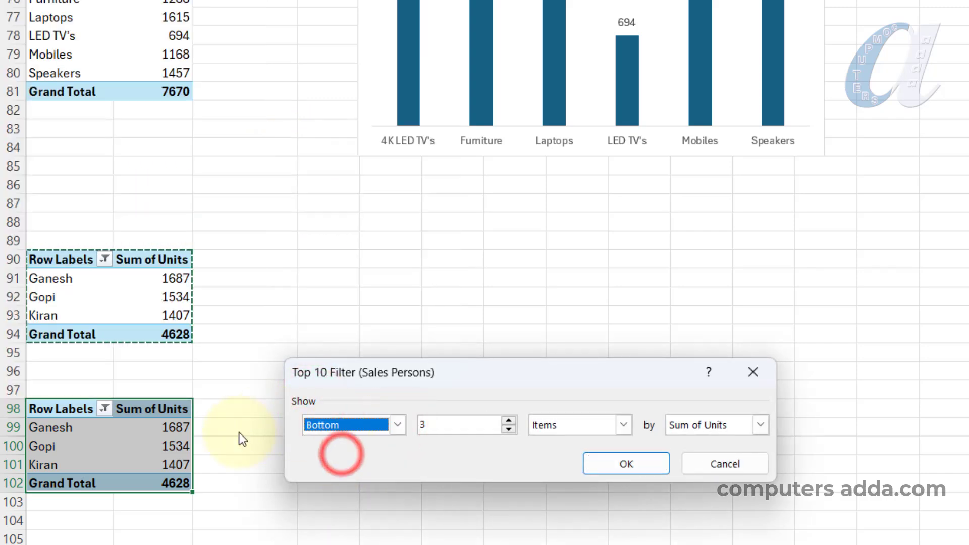
{"action": "left_click", "coordinate": [625, 464]}
{"action": "left_click", "coordinate": [390, 463]}
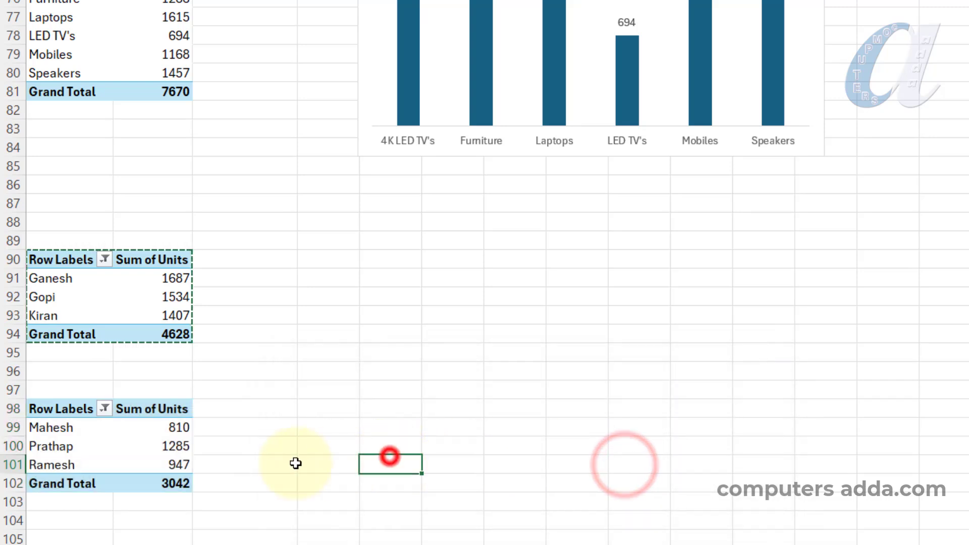
{"action": "key", "text": "Escape"}
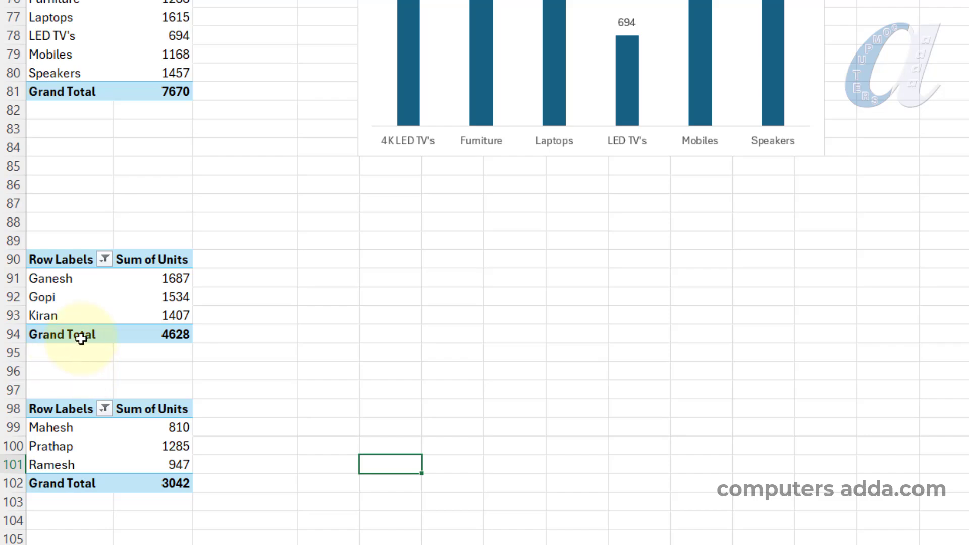
Insert a 2-D clustered bar chart from the top 3 sales persons pivot table (A90:B94).
{"action": "left_click", "coordinate": [48, 259]}
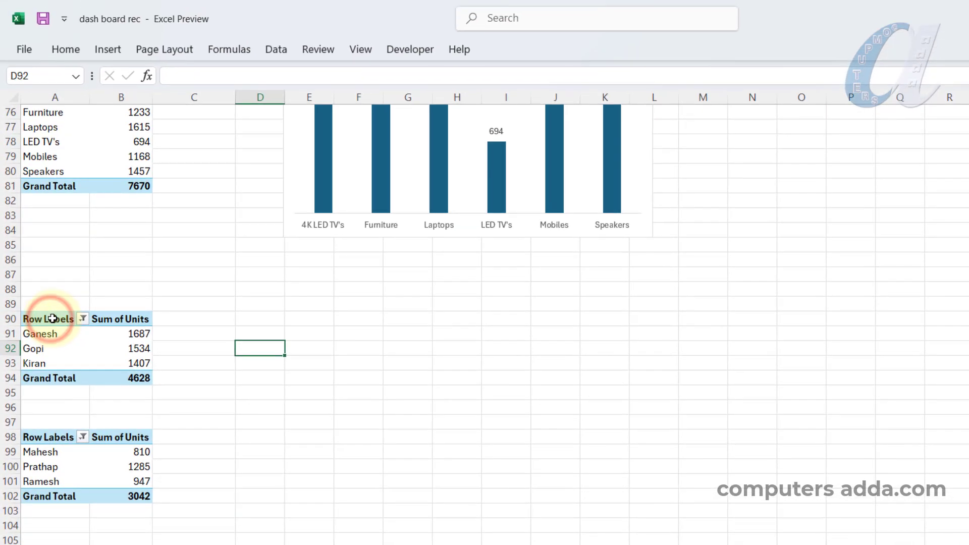
{"action": "left_click_drag", "start_coordinate": [53, 318], "coordinate": [120, 376]}
{"action": "left_click", "coordinate": [112, 48]}
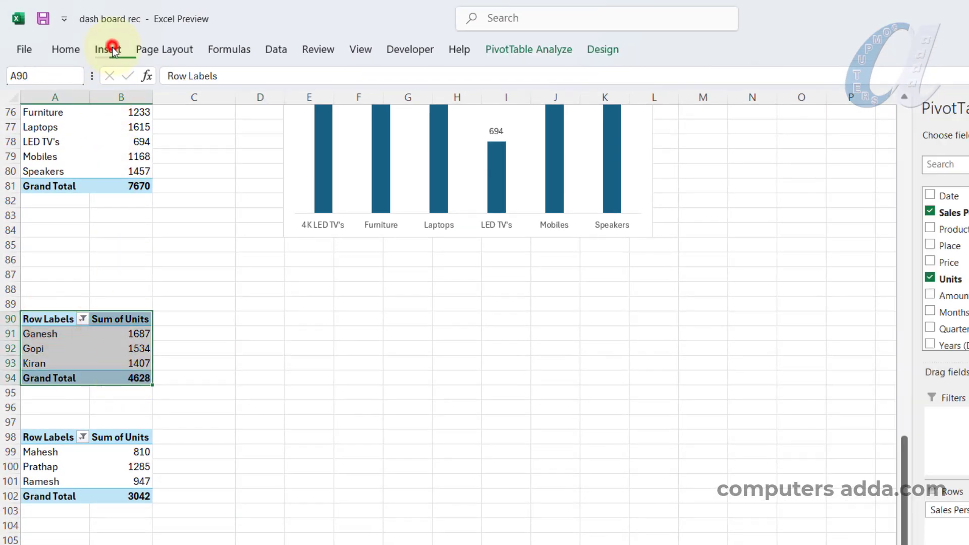
{"action": "left_click", "coordinate": [453, 71]}
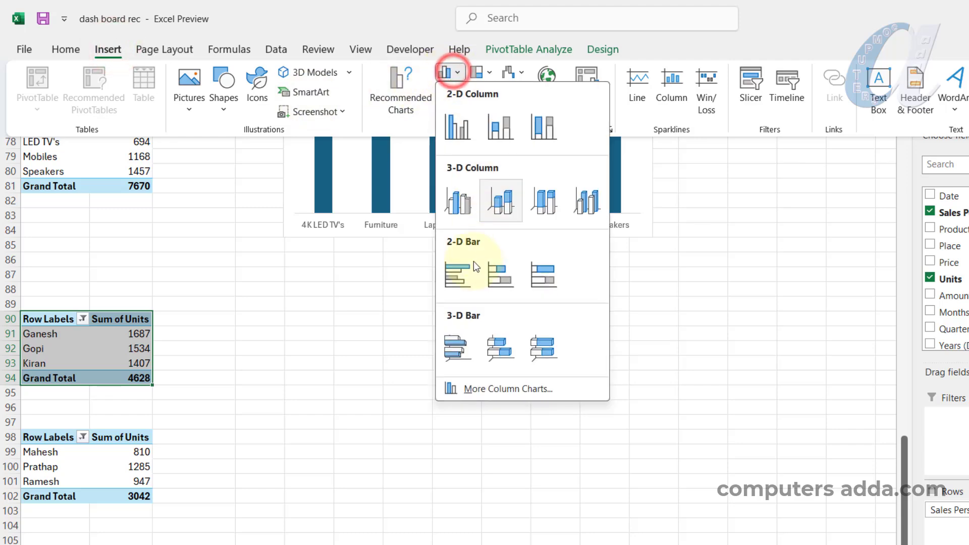
{"action": "left_click", "coordinate": [462, 272]}
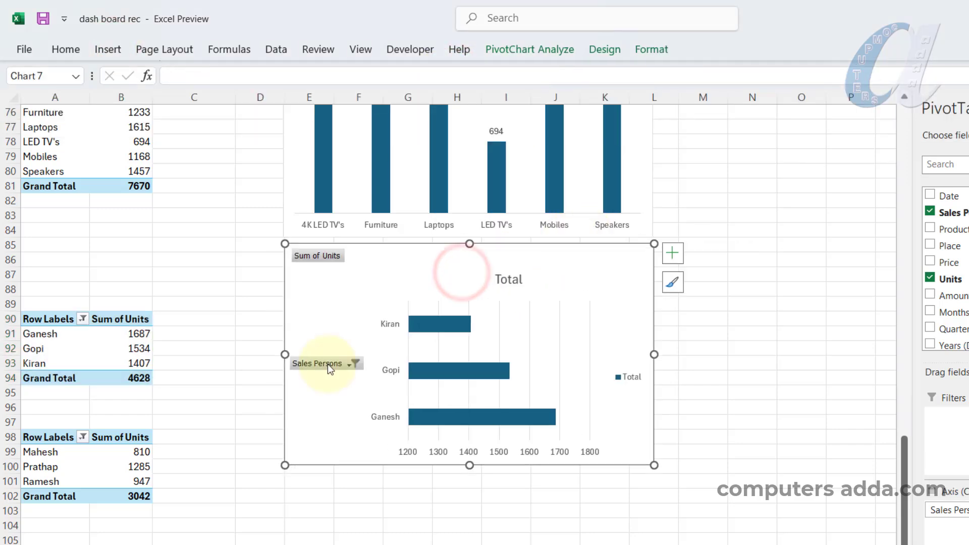
Hide all field buttons on the top 3 sales persons chart and delete its title, legend, value axis and gridlines.
{"action": "left_click", "coordinate": [329, 369]}
{"action": "right_click", "coordinate": [325, 364]}
{"action": "left_click", "coordinate": [364, 534]}
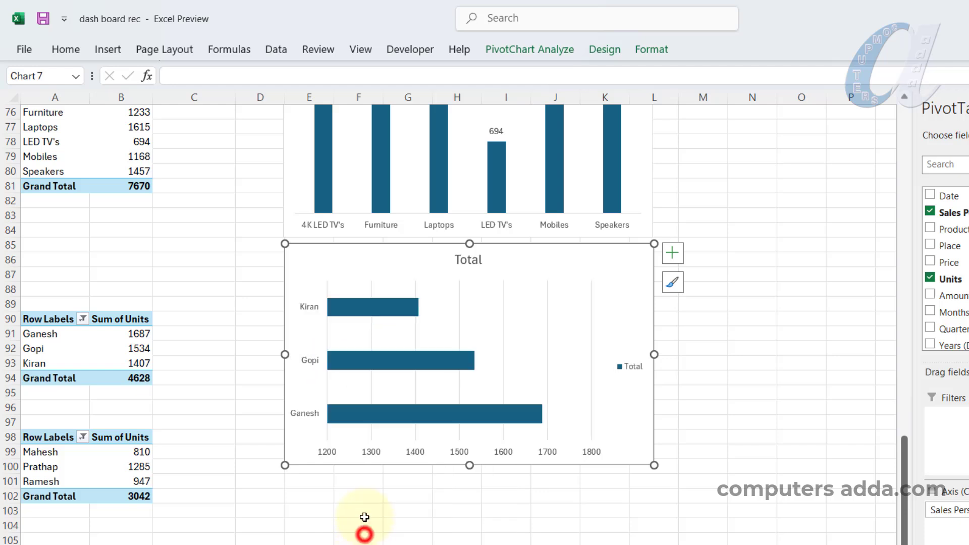
{"action": "key", "text": "Delete"}
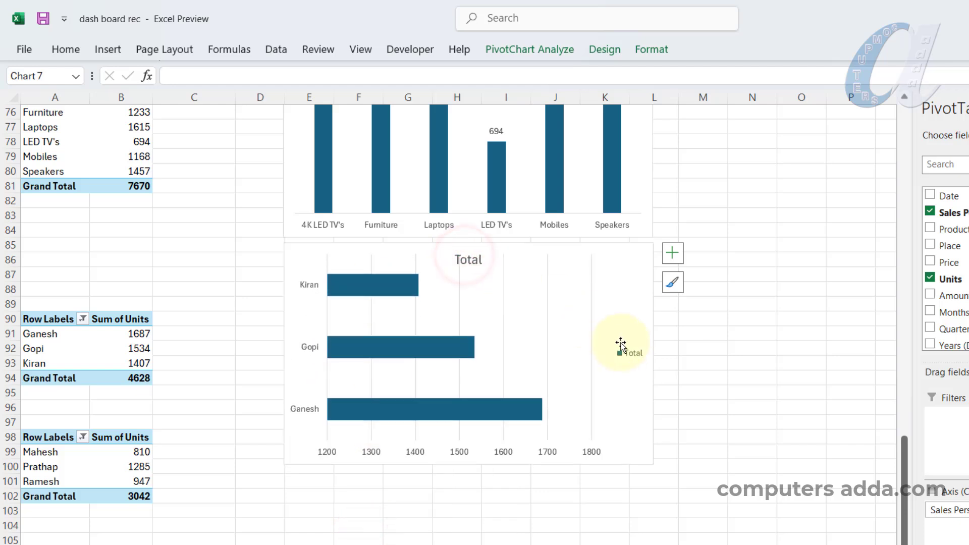
{"action": "left_click", "coordinate": [632, 352]}
{"action": "key", "text": "Delete"}
{"action": "left_click", "coordinate": [480, 450]}
{"action": "key", "text": "Delete"}
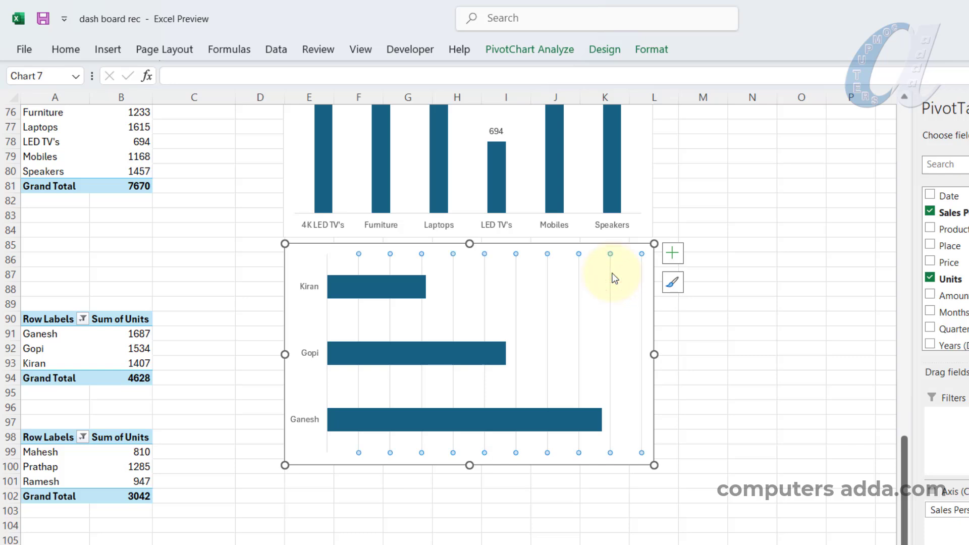
{"action": "key", "text": "Delete"}
Reduce the height of the top 3 sales persons chart and add data labels to its bars.
{"action": "left_click_drag", "start_coordinate": [470, 243], "coordinate": [469, 282]}
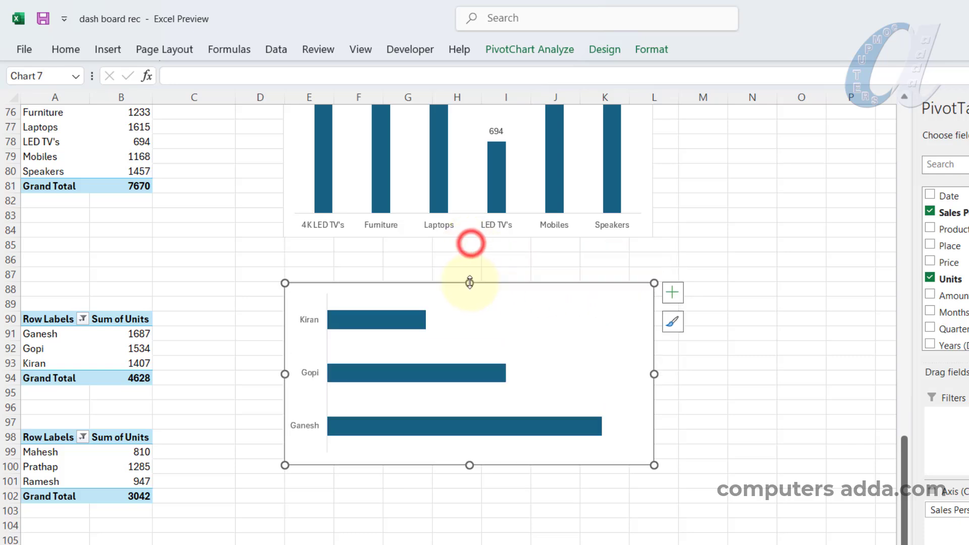
{"action": "right_click", "coordinate": [378, 322]}
{"action": "left_click", "coordinate": [434, 494]}
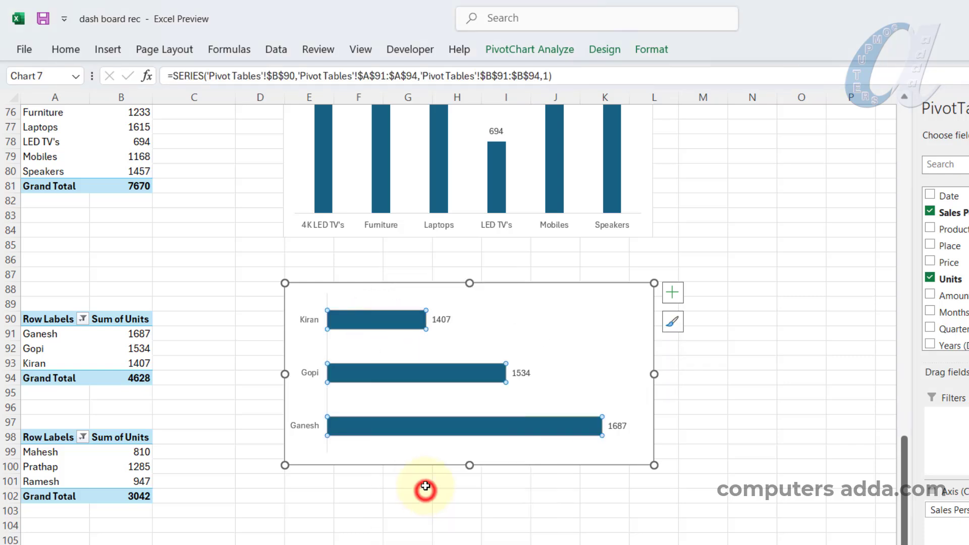
Insert a 2-D clustered bar chart from the bottom 3 sales persons pivot table (A98:B102).
{"action": "left_click_drag", "start_coordinate": [38, 437], "coordinate": [119, 502]}
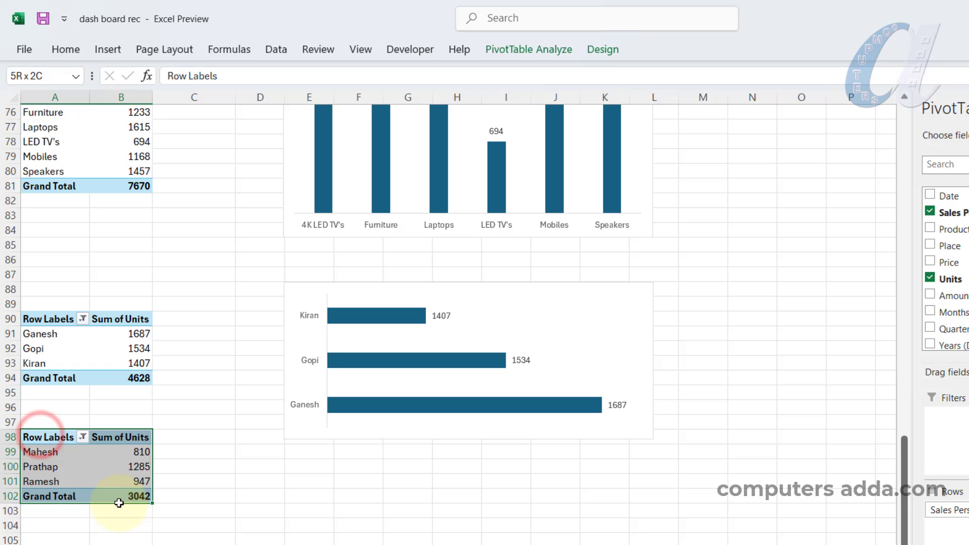
{"action": "left_click", "coordinate": [115, 49]}
{"action": "left_click", "coordinate": [444, 73]}
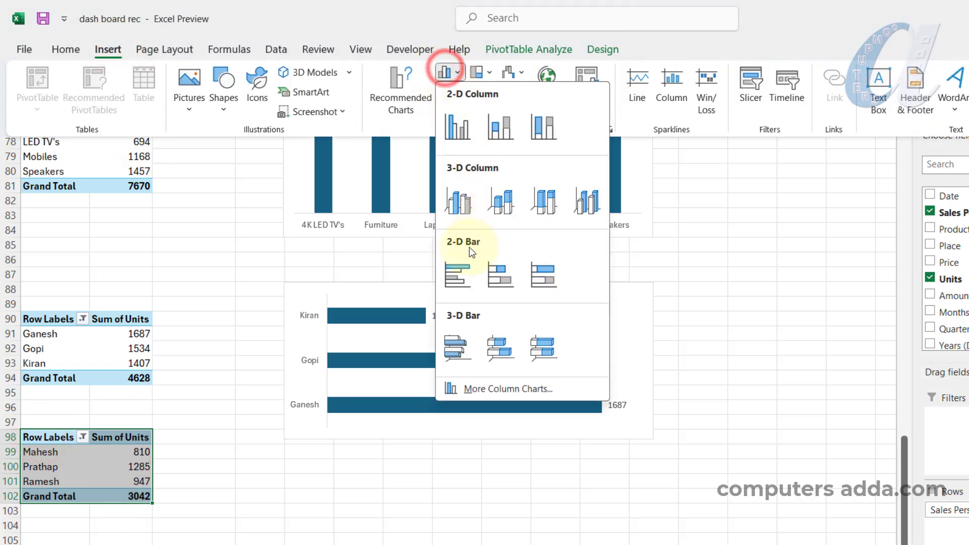
{"action": "left_click", "coordinate": [457, 272]}
{"action": "scroll", "coordinate": [558, 324], "scroll_direction": "down", "scroll_amount": 3}
Strip the field buttons, title, legend, value axis and gridlines from the bottom 3 sales persons chart and add data labels to its bars.
{"action": "right_click", "coordinate": [318, 430]}
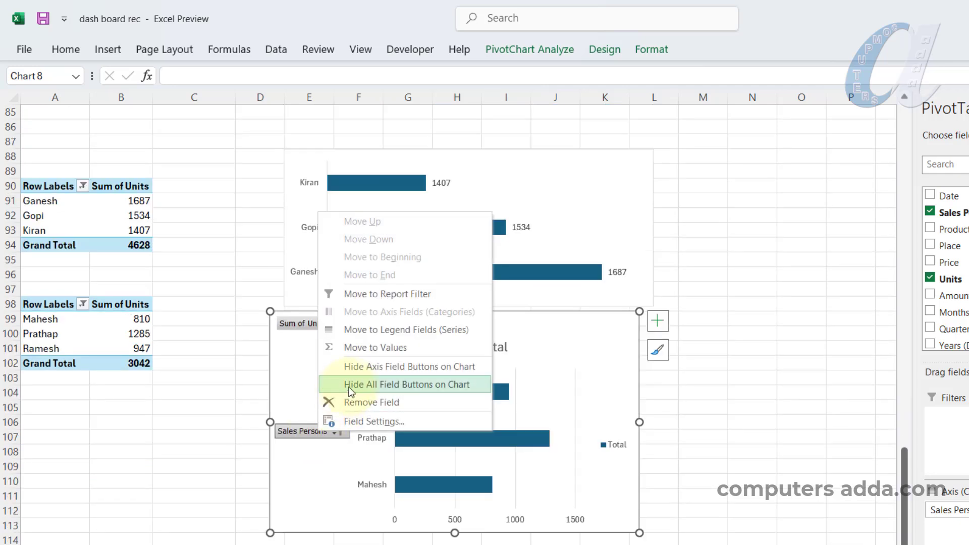
{"action": "left_click", "coordinate": [350, 389]}
{"action": "left_click", "coordinate": [461, 327]}
{"action": "key", "text": "Delete"}
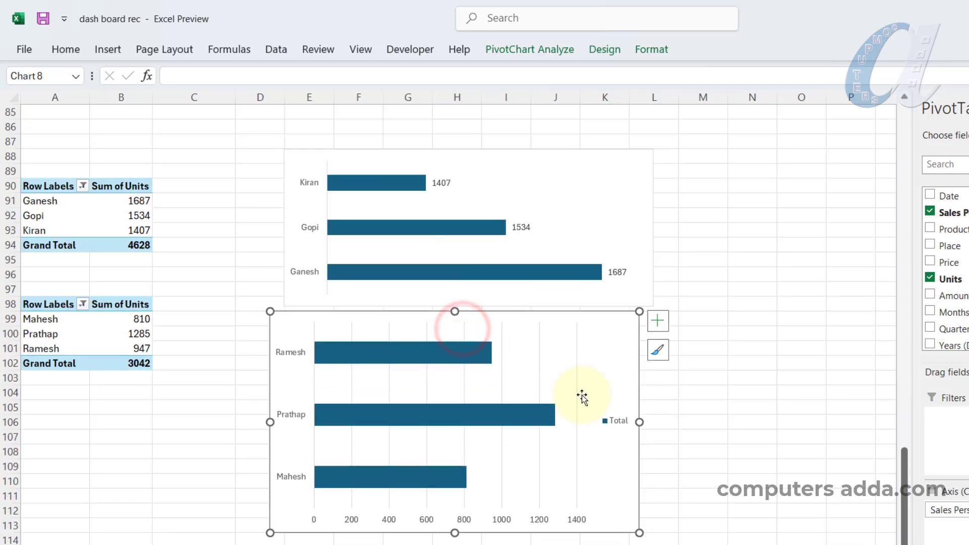
{"action": "key", "text": "Delete"}
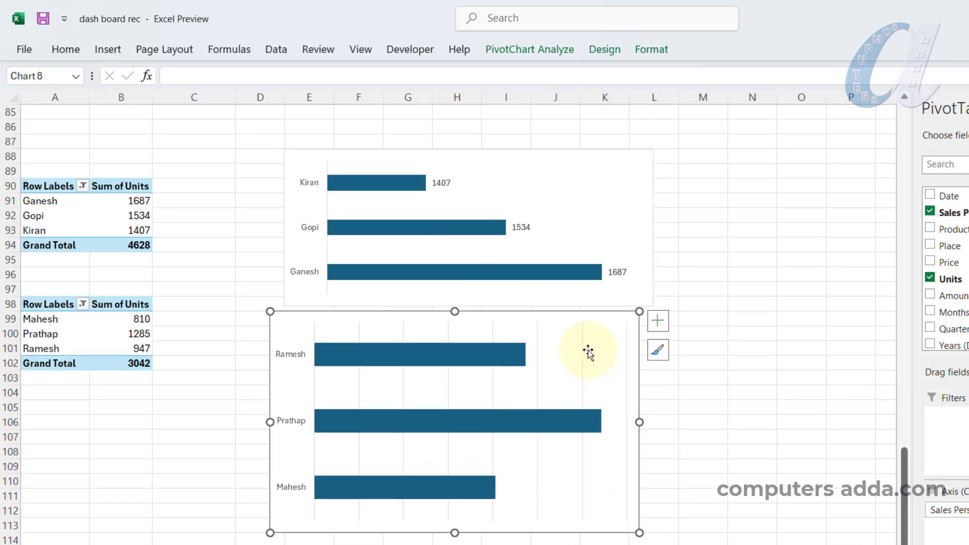
{"action": "key", "text": "Delete"}
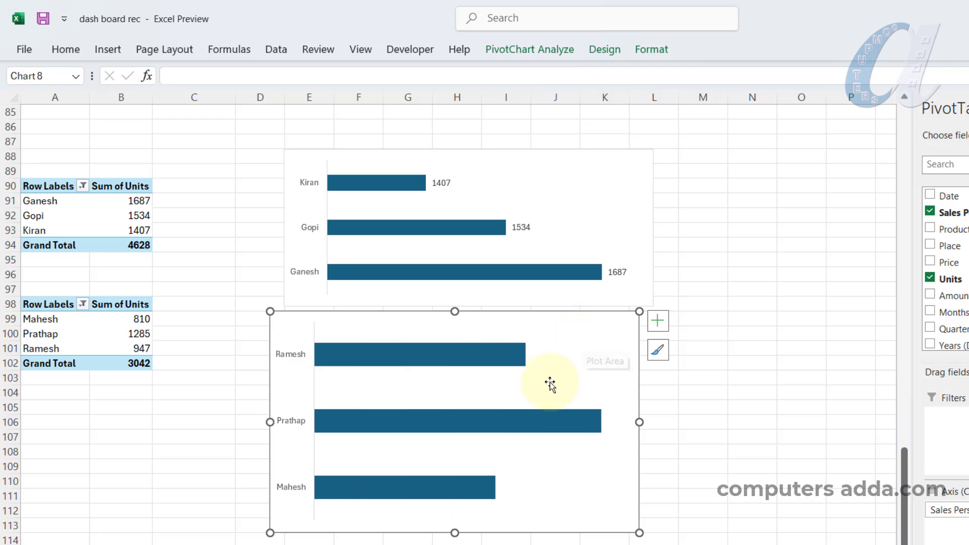
{"action": "right_click", "coordinate": [452, 428]}
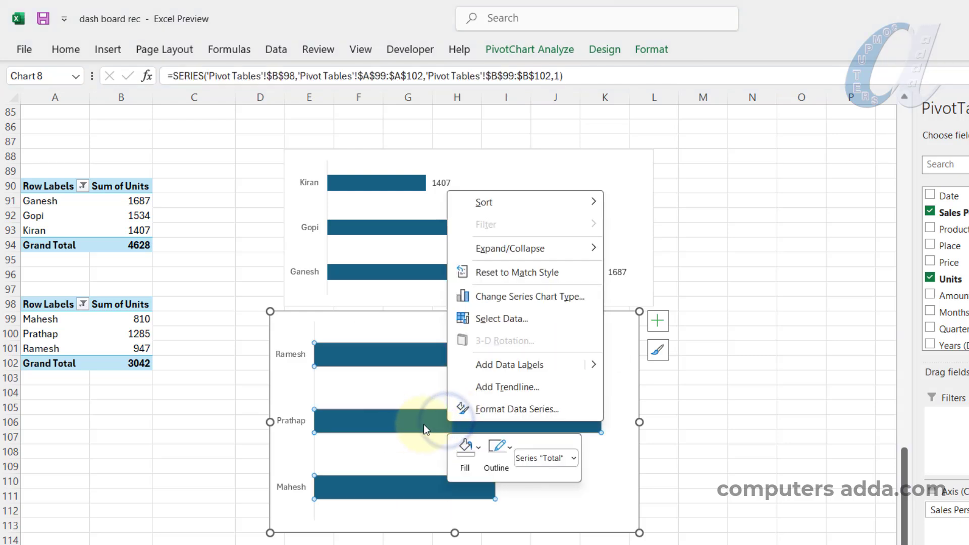
{"action": "left_click", "coordinate": [510, 365]}
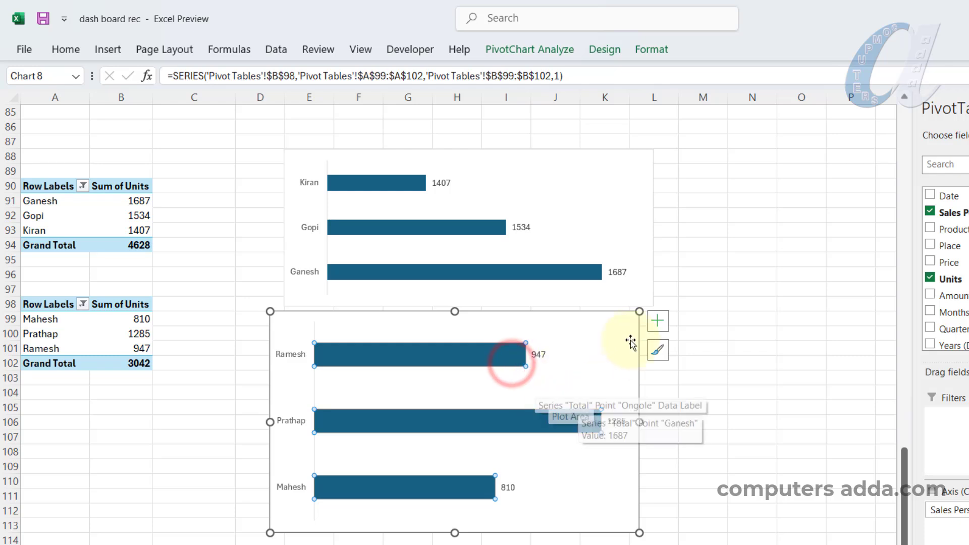
Shrink the bottom 3 sales persons chart and place it directly beneath the top 3 chart.
{"action": "left_click_drag", "start_coordinate": [640, 311], "coordinate": [631, 393]}
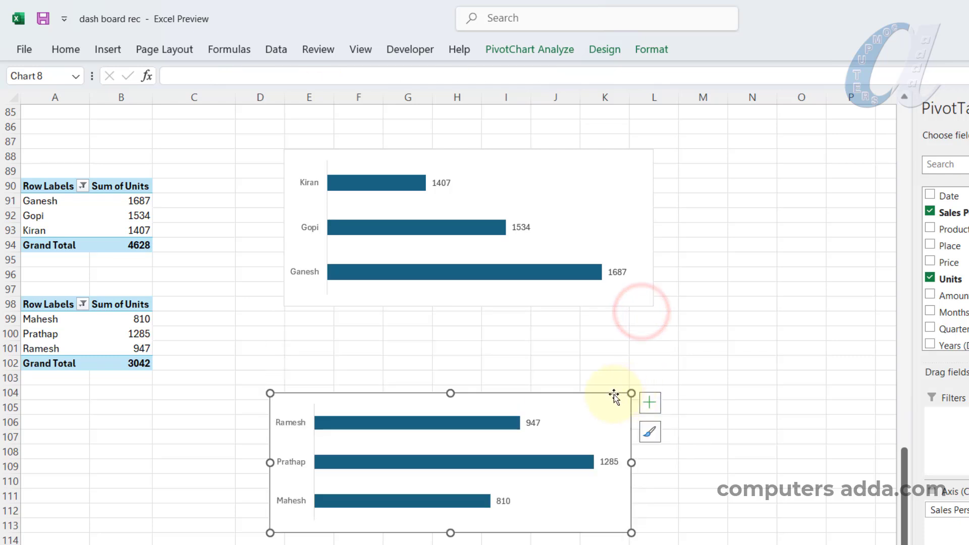
{"action": "left_click", "coordinate": [450, 392]}
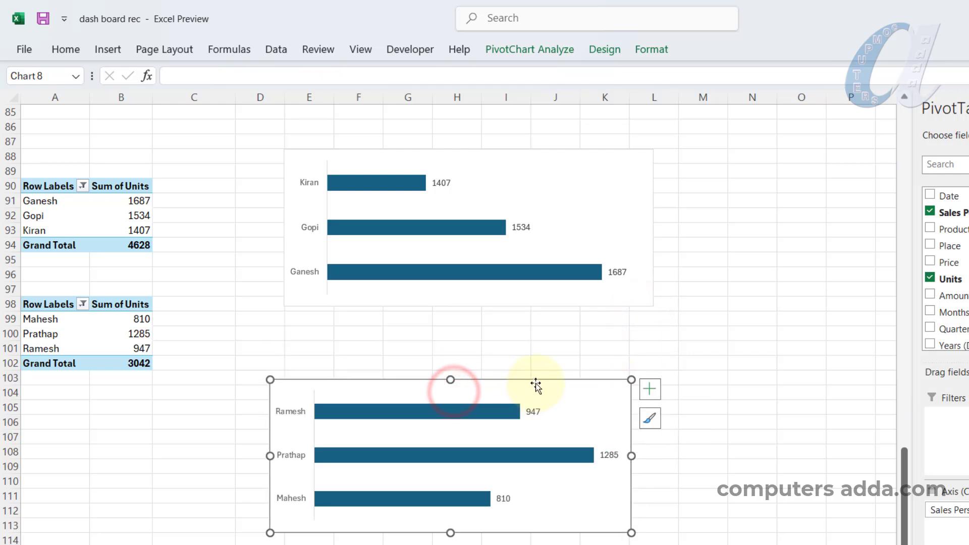
{"action": "left_click_drag", "start_coordinate": [536, 382], "coordinate": [558, 317]}
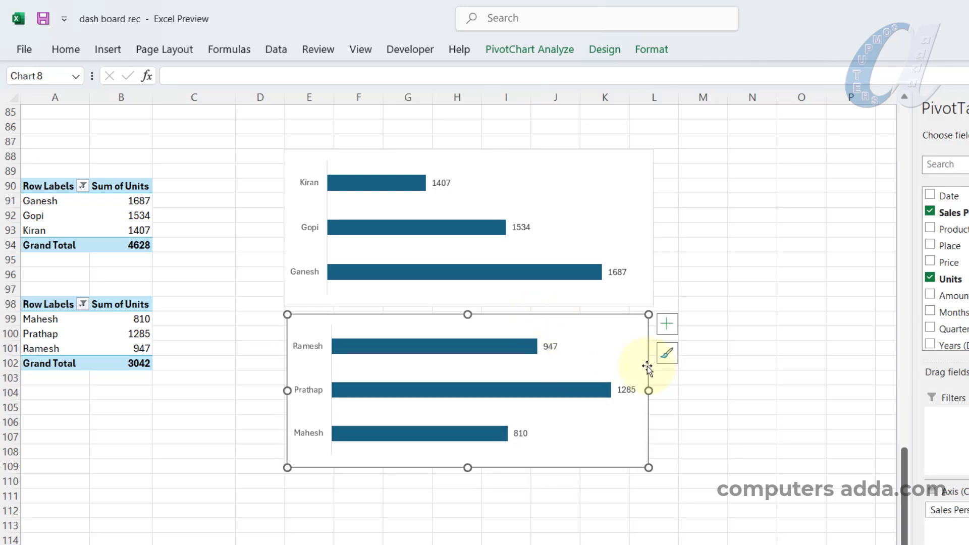
{"action": "left_click_drag", "start_coordinate": [654, 392], "coordinate": [647, 391]}
Copy the top 3 sales persons chart and paste it onto the Sales Mans sheet.
{"action": "left_click", "coordinate": [559, 148]}
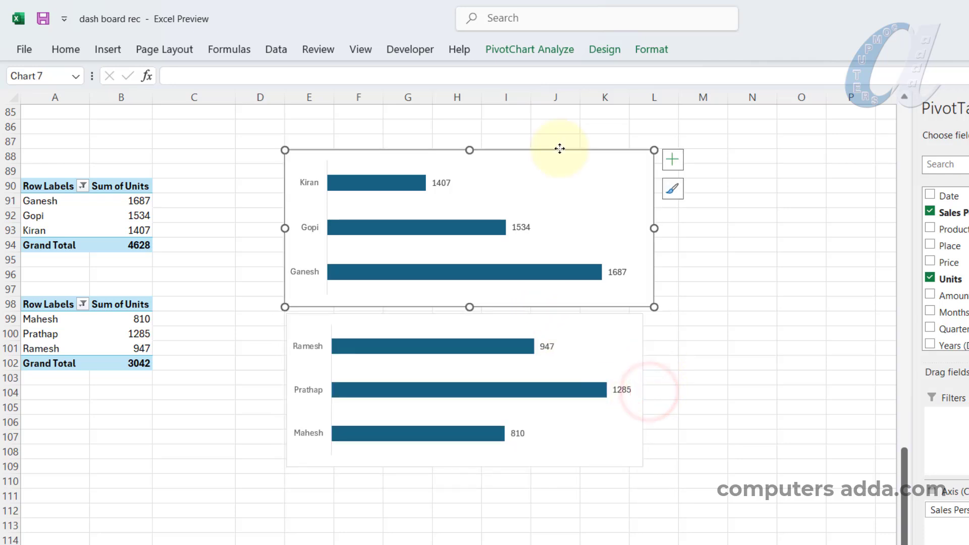
{"action": "left_click", "coordinate": [89, 513]}
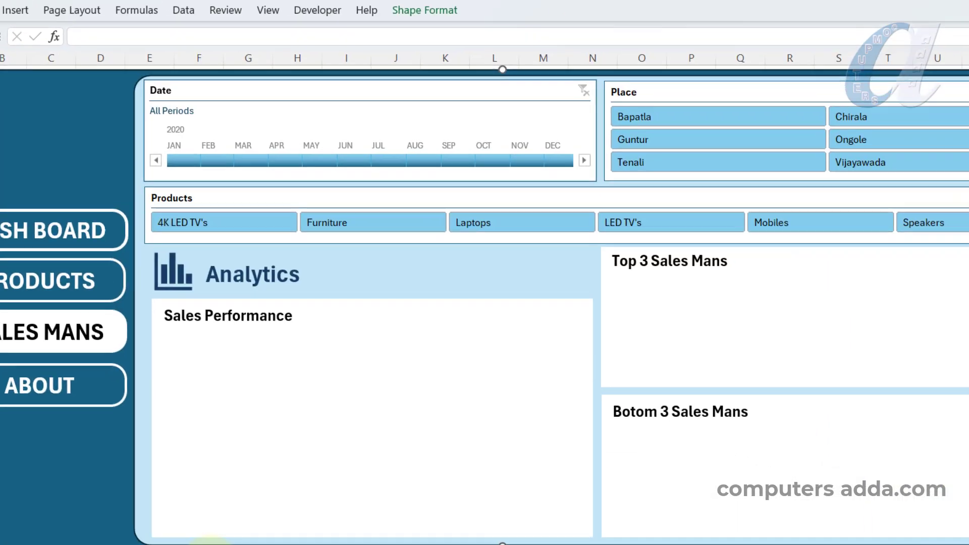
{"action": "key", "text": "ctrl+v"}
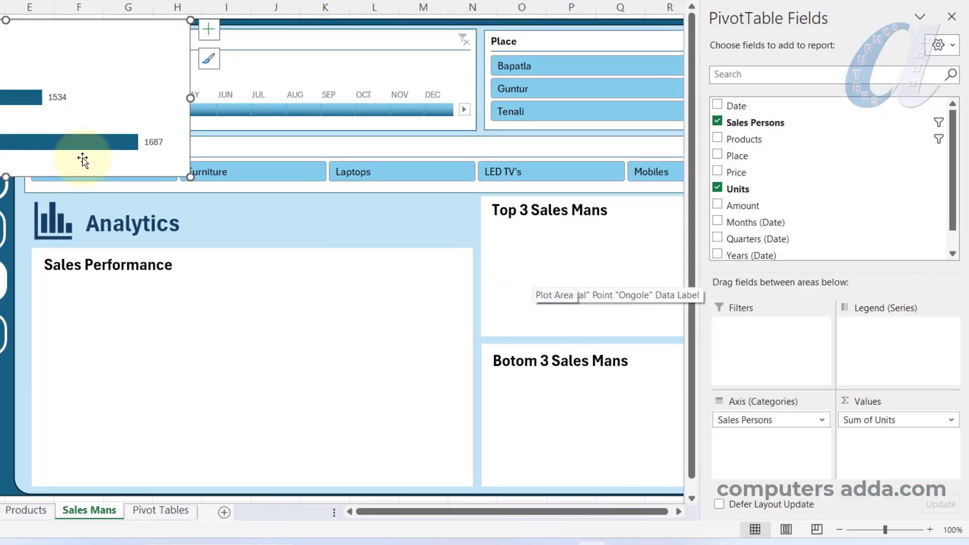
Fit the pasted chart into the Top 3 Sales Mans box at about 4.2 cm high and 14 cm wide.
{"action": "left_click_drag", "start_coordinate": [0, 37], "coordinate": [502, 227]}
{"action": "left_click", "coordinate": [951, 17]}
{"action": "left_click_drag", "start_coordinate": [685, 180], "coordinate": [685, 228]}
{"action": "left_click_drag", "start_coordinate": [871, 283], "coordinate": [910, 283]}
{"action": "left_click_drag", "start_coordinate": [705, 339], "coordinate": [704, 335]}
Bring the Top 3 Sales Mans heading text box to the front of the chart.
{"action": "left_click", "coordinate": [566, 206]}
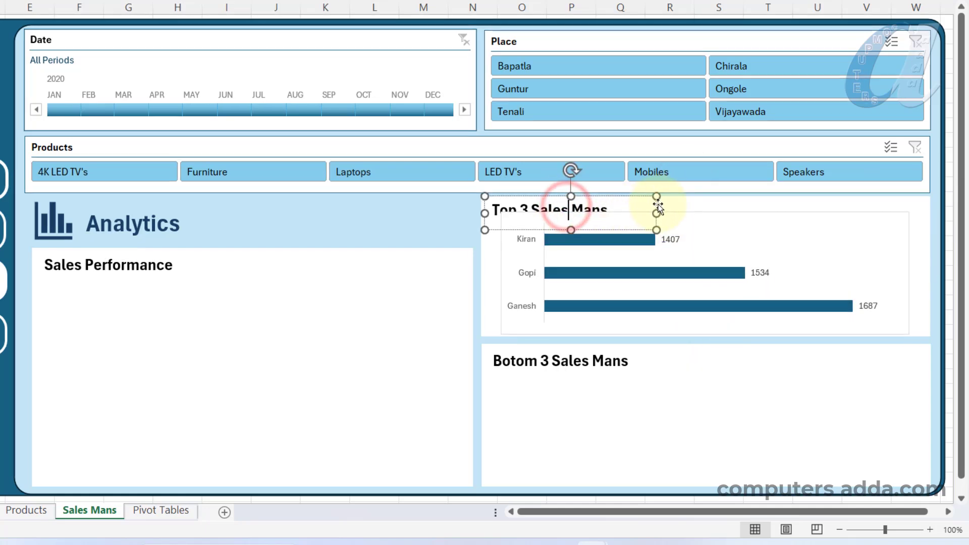
{"action": "left_click", "coordinate": [657, 205]}
{"action": "left_click", "coordinate": [381, 28]}
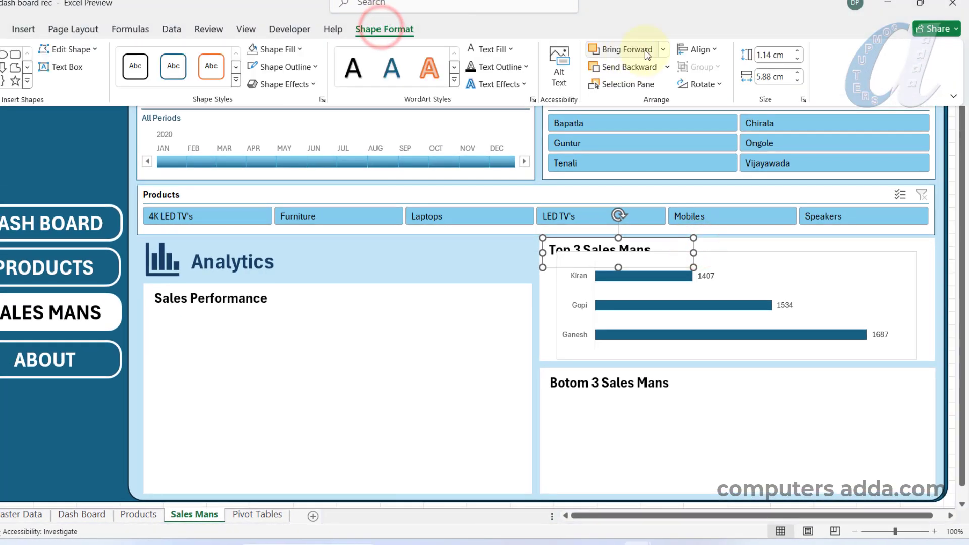
{"action": "left_click", "coordinate": [663, 49]}
{"action": "left_click", "coordinate": [641, 86]}
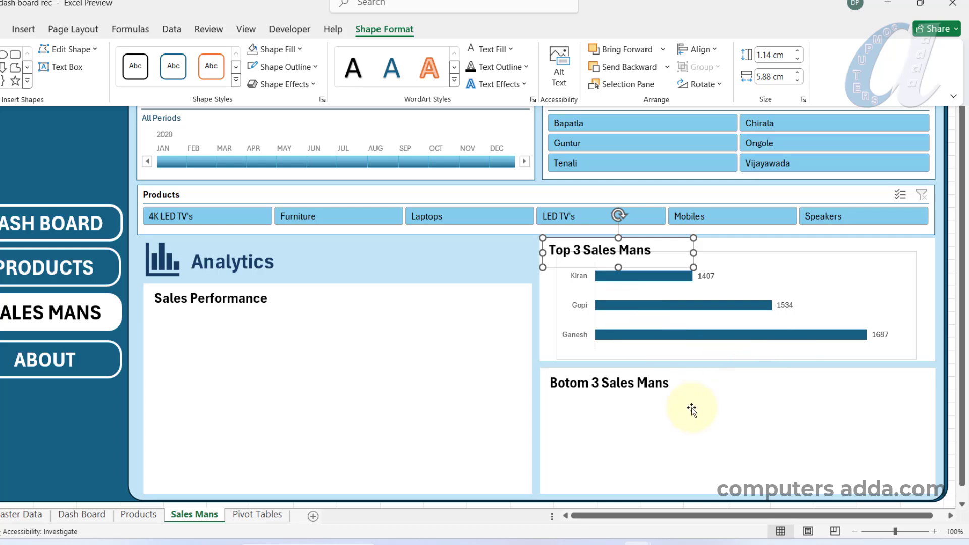
Remove the outline from the chart in the Top 3 Sales Mans box.
{"action": "left_click", "coordinate": [889, 256]}
{"action": "left_click", "coordinate": [502, 31]}
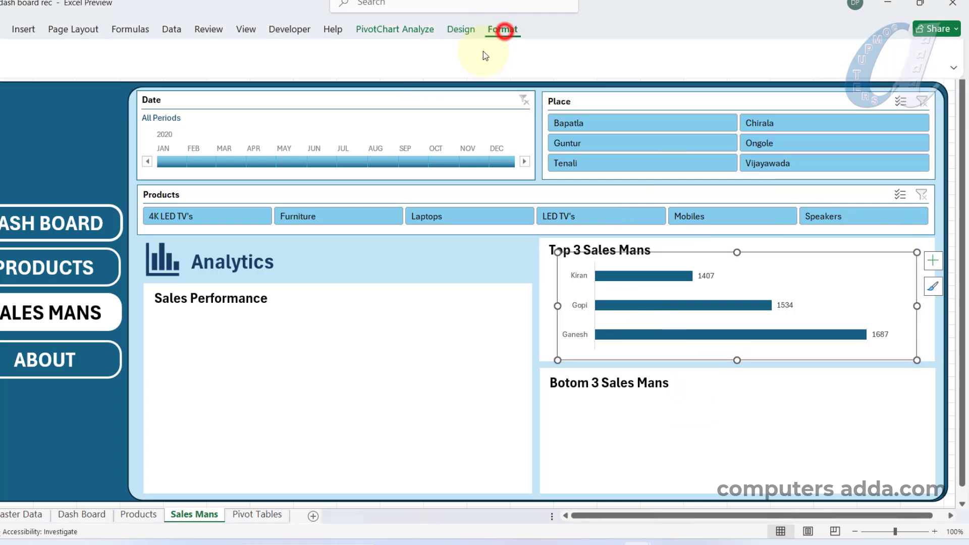
{"action": "left_click", "coordinate": [477, 66]}
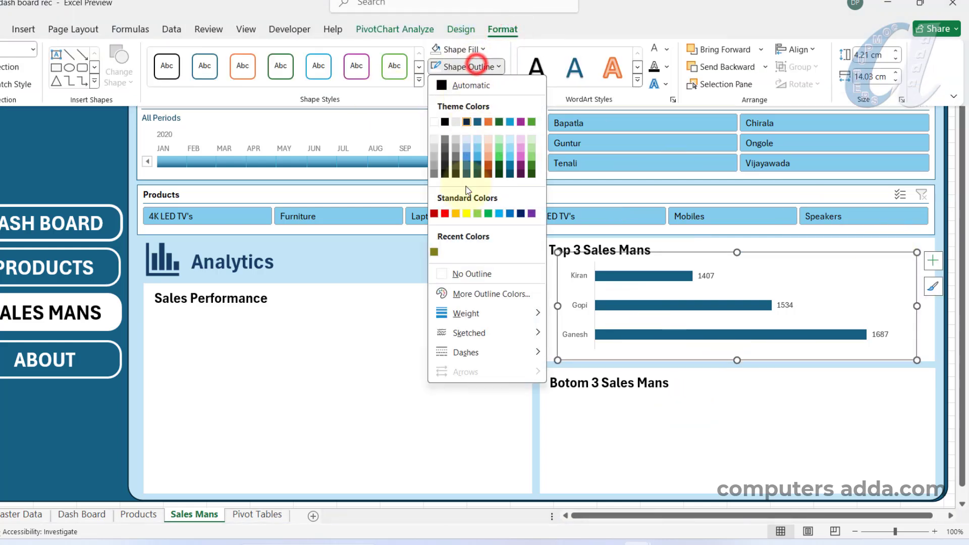
{"action": "left_click", "coordinate": [468, 274]}
Copy the bottom 3 sales persons bar chart from the Pivot Tables sheet and paste it onto the Sales Mans sheet.
{"action": "left_click", "coordinate": [471, 340]}
{"action": "key", "text": "ctrl+Page_Down"}
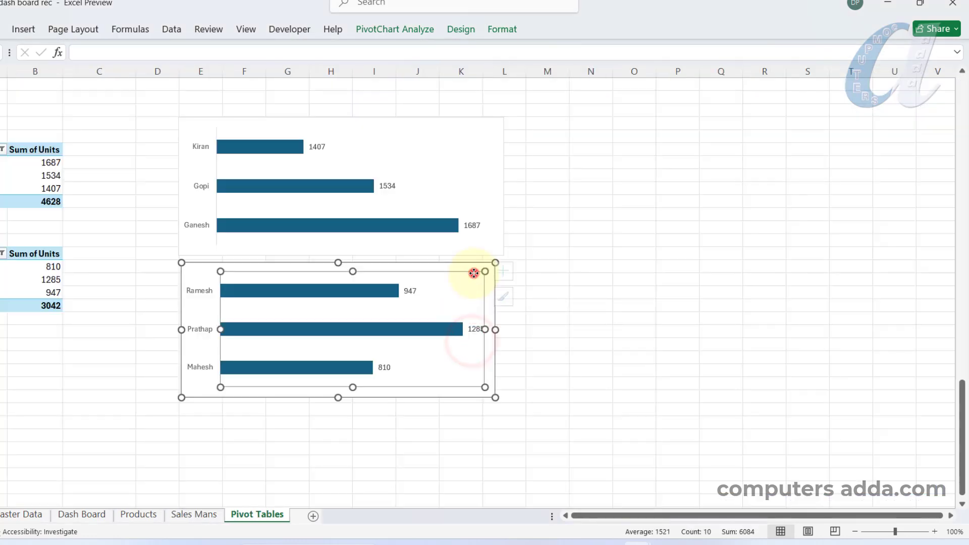
{"action": "left_click", "coordinate": [478, 264]}
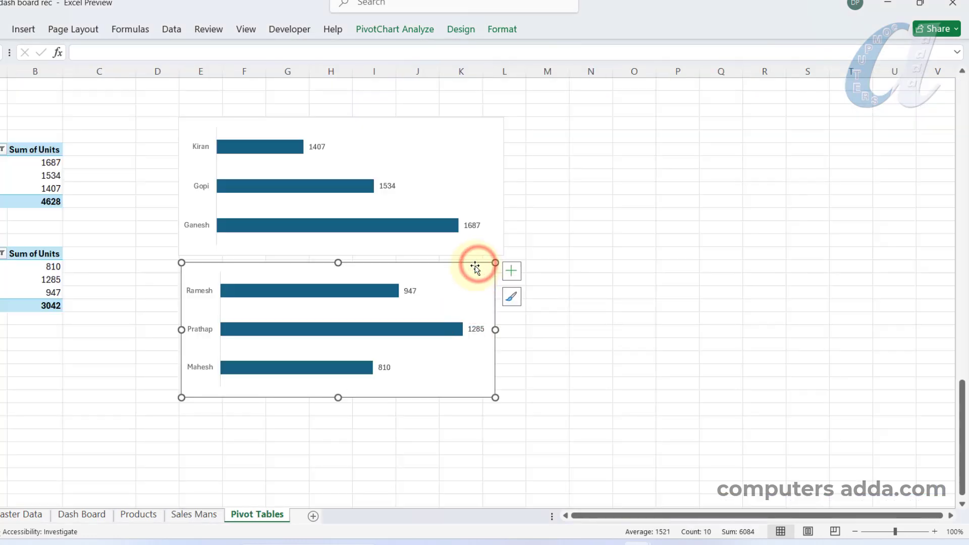
{"action": "left_click", "coordinate": [203, 515]}
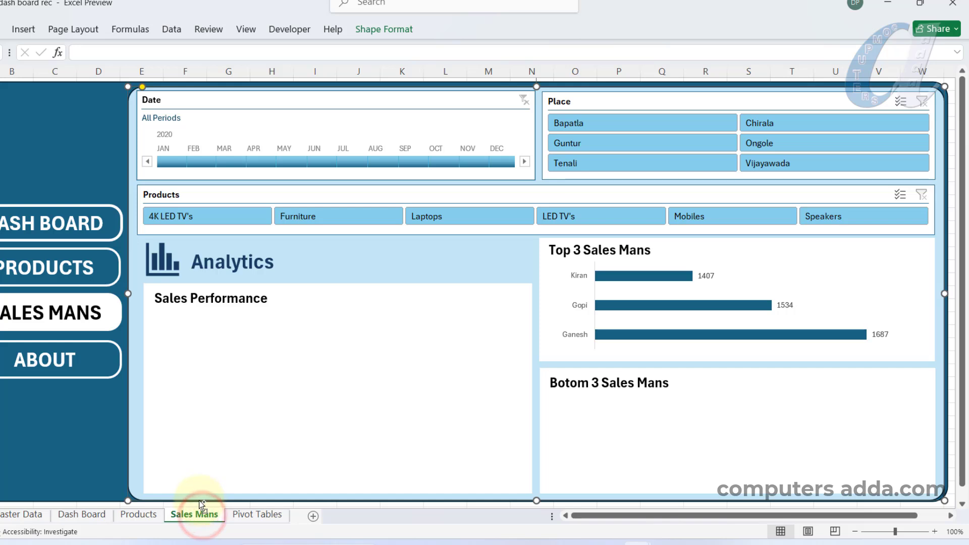
{"action": "key", "text": "ctrl+v"}
Fit the pasted chart into the Botom 3 Sales Mans box at about 4 cm high and 14.2 cm wide.
{"action": "left_click_drag", "start_coordinate": [129, 106], "coordinate": [716, 397]}
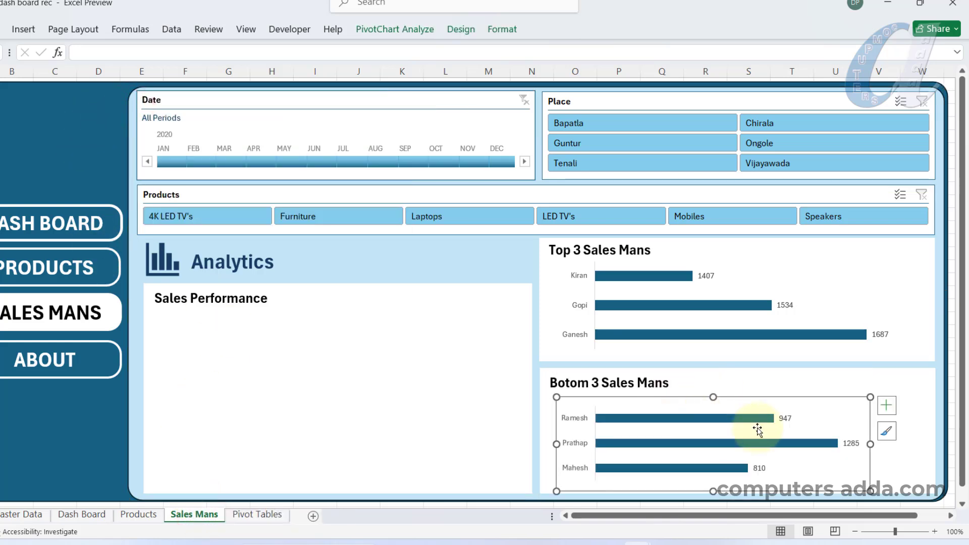
{"action": "left_click_drag", "start_coordinate": [871, 443], "coordinate": [920, 444]}
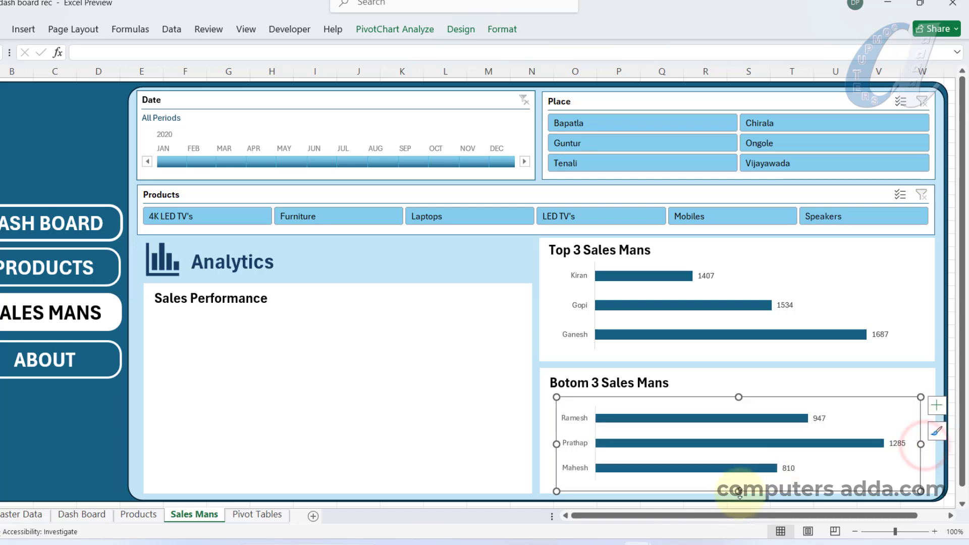
{"action": "left_click_drag", "start_coordinate": [738, 490], "coordinate": [738, 491]}
Remove the outline from the chart in the Botom 3 Sales Mans box.
{"action": "left_click", "coordinate": [501, 29]}
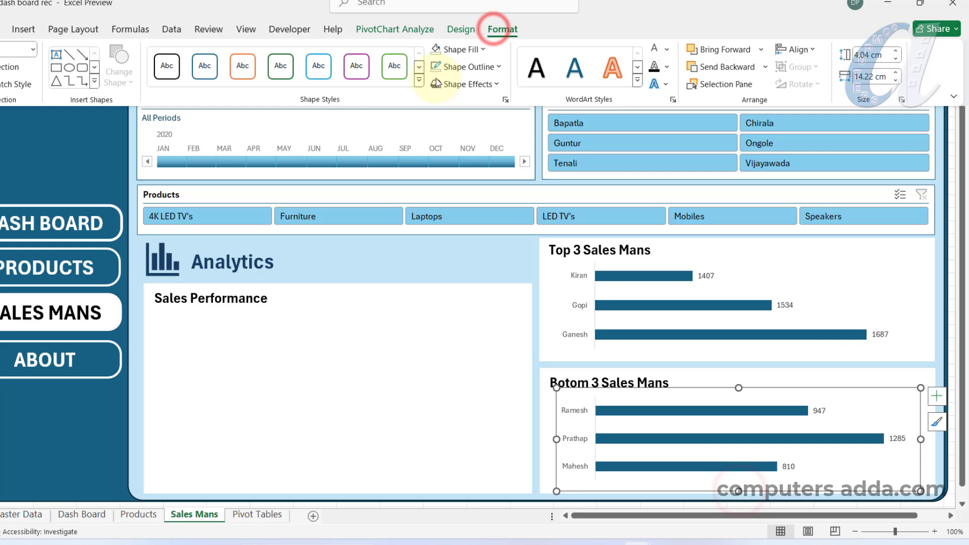
{"action": "left_click", "coordinate": [464, 66]}
{"action": "left_click", "coordinate": [471, 273]}
{"action": "left_click", "coordinate": [456, 385]}
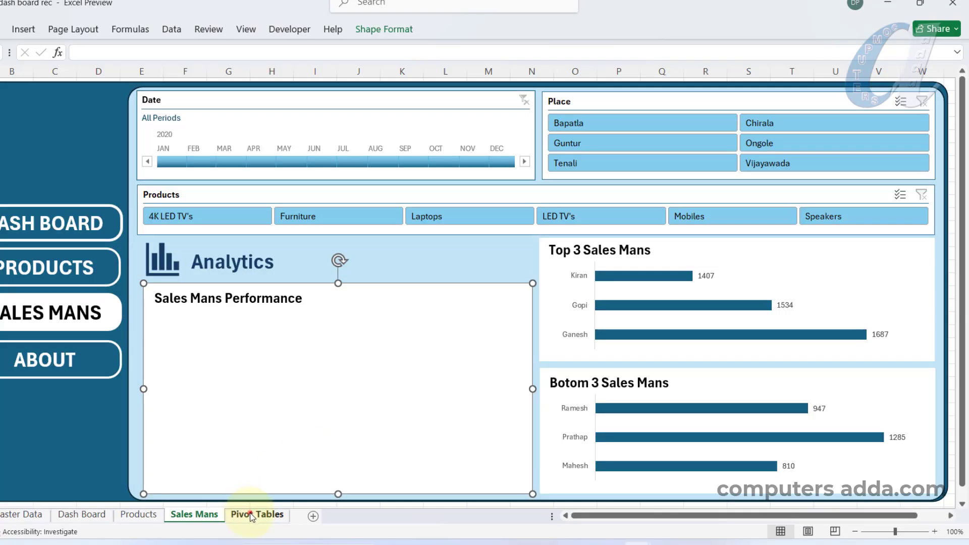
On the Pivot Tables sheet, copy the units-by-product pivot table starting at A74 and paste it at A111.
{"action": "left_click", "coordinate": [250, 516]}
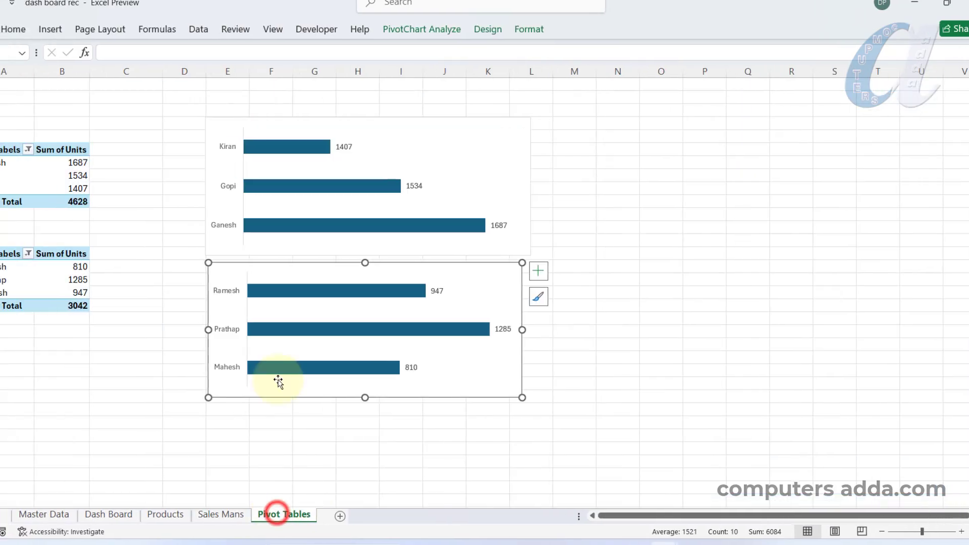
{"action": "left_click", "coordinate": [95, 356]}
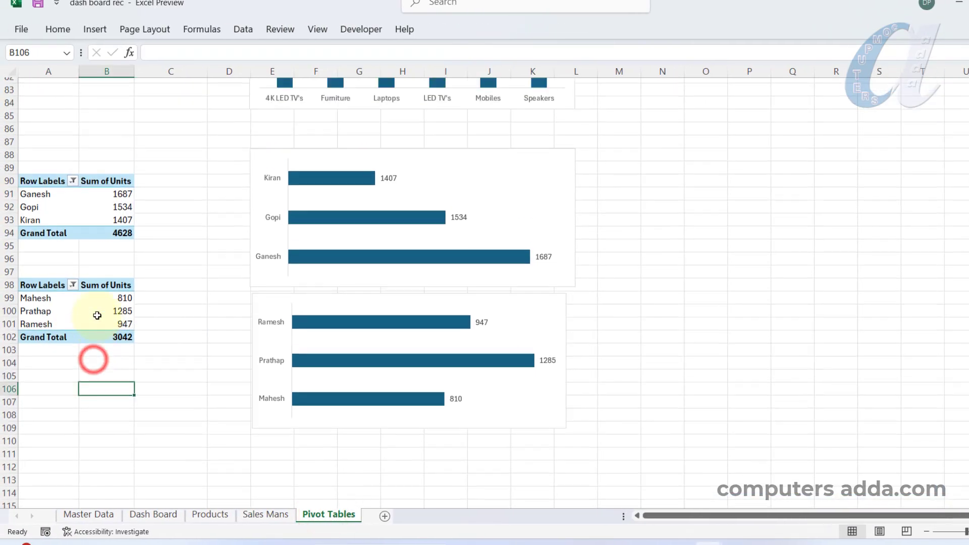
{"action": "scroll", "coordinate": [97, 316], "scroll_direction": "up", "scroll_amount": 4}
{"action": "left_click_drag", "start_coordinate": [40, 136], "coordinate": [104, 224]}
{"action": "key", "text": "ctrl+c"}
{"action": "scroll", "coordinate": [96, 222], "scroll_direction": "down", "scroll_amount": 7}
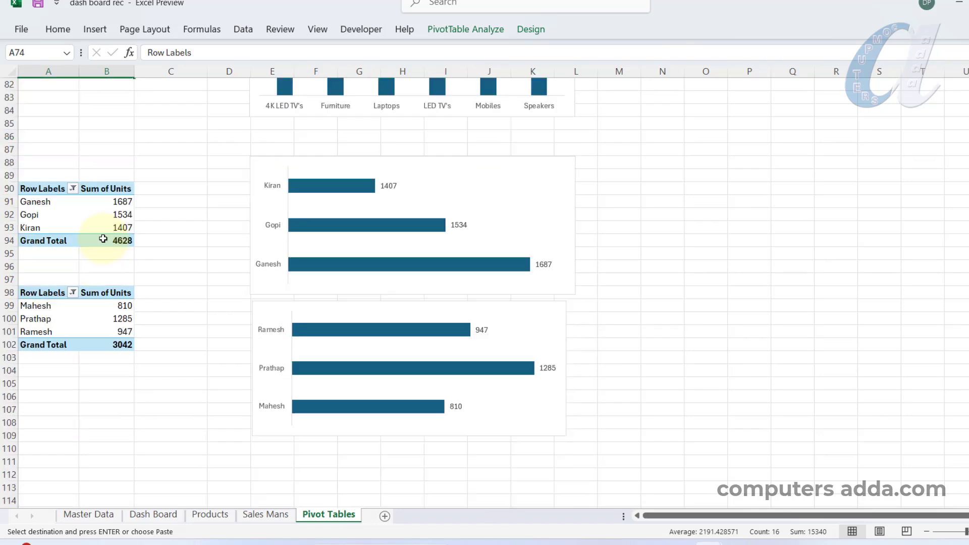
{"action": "left_click", "coordinate": [63, 349]}
{"action": "key", "text": "ctrl+v"}
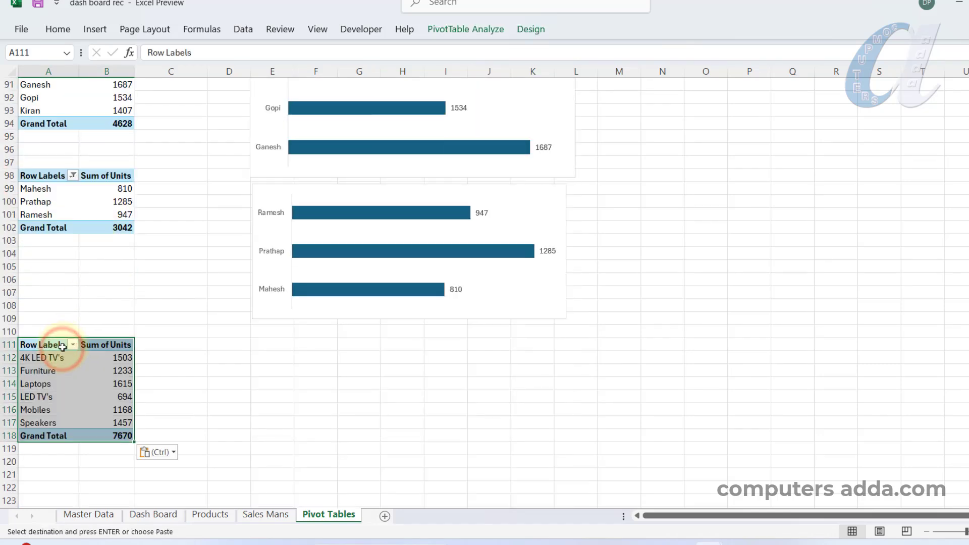
Replace the Products field with Sales Persons in the rows of the pivot table at A111.
{"action": "left_click", "coordinate": [57, 376]}
{"action": "left_click", "coordinate": [456, 29]}
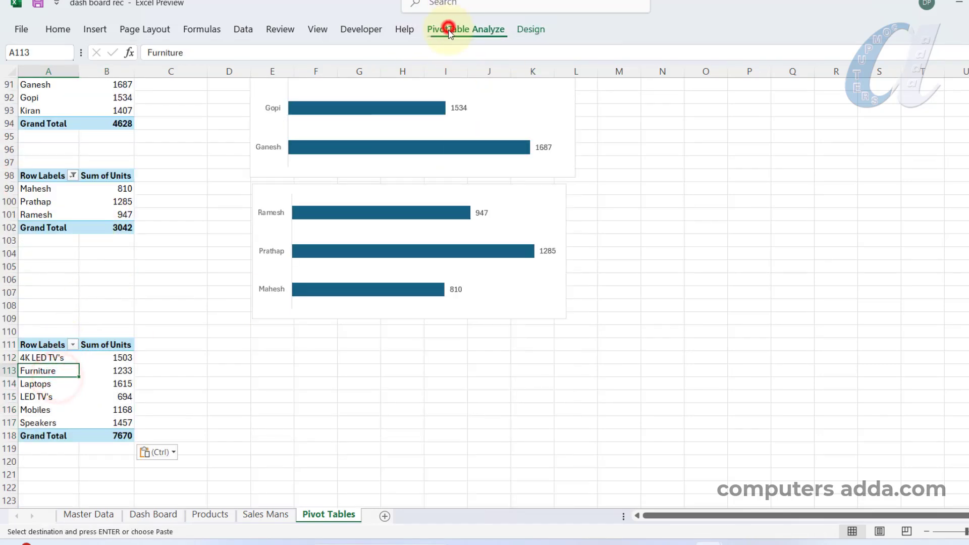
{"action": "left_click", "coordinate": [923, 61]}
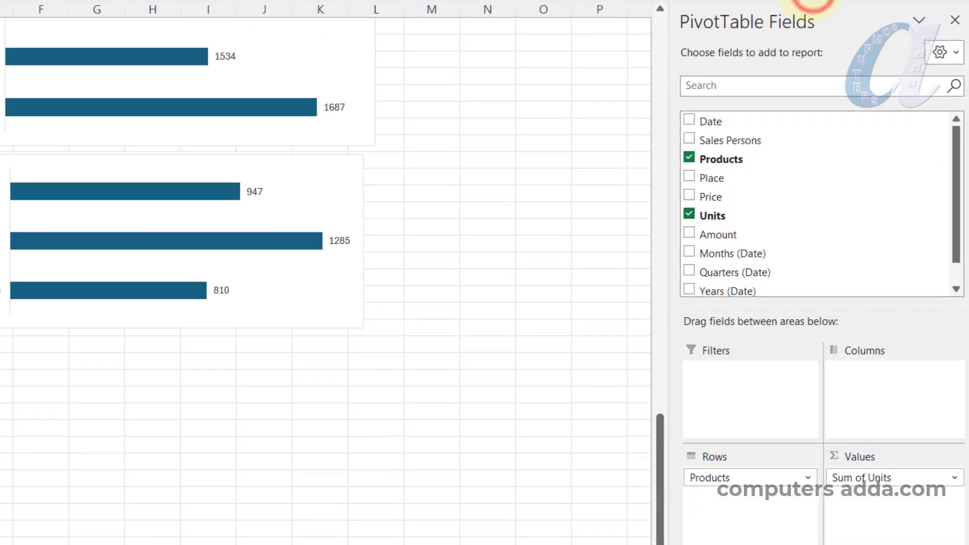
{"action": "left_click", "coordinate": [678, 157]}
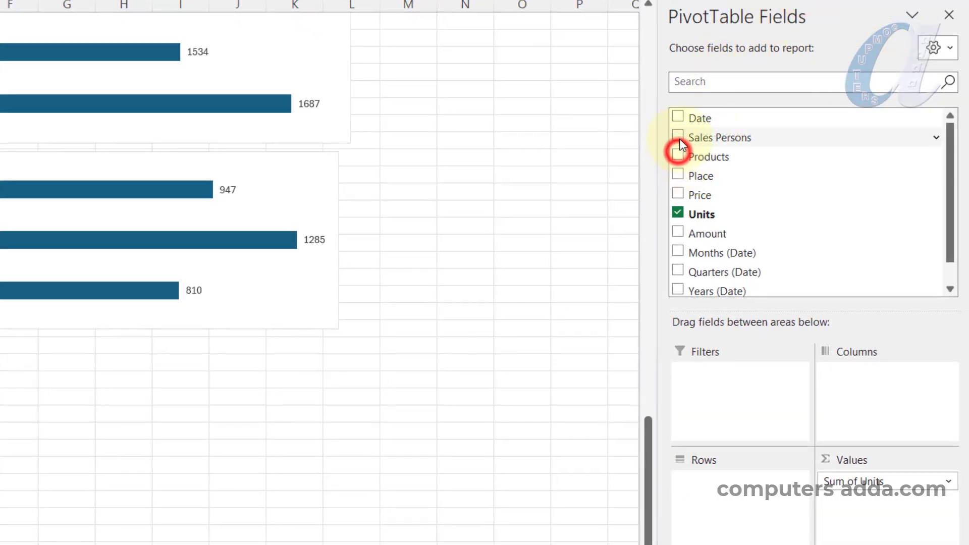
{"action": "left_click", "coordinate": [678, 137]}
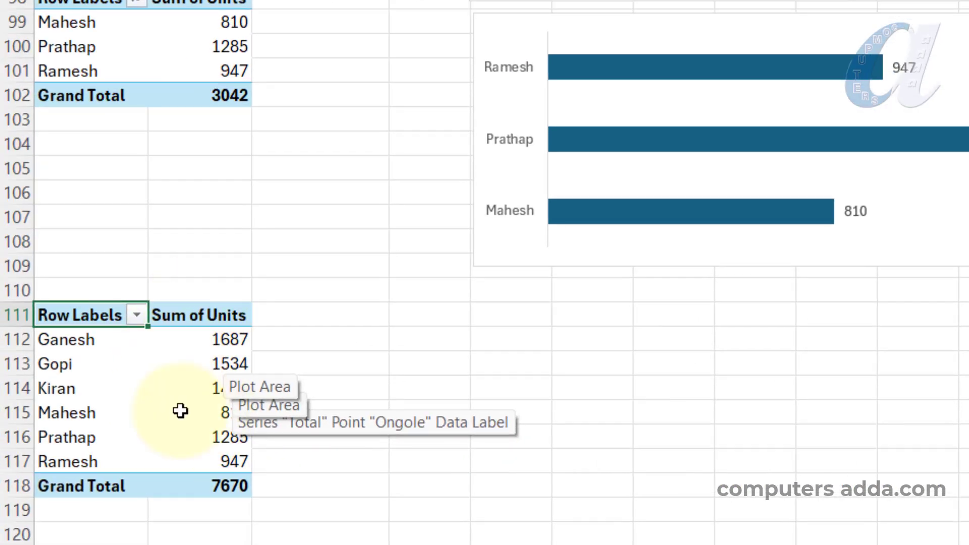
Insert a 2-D clustered column chart from the pivot table at A111 and place it below the bottom 3 bar chart.
{"action": "left_click_drag", "start_coordinate": [80, 316], "coordinate": [193, 499]}
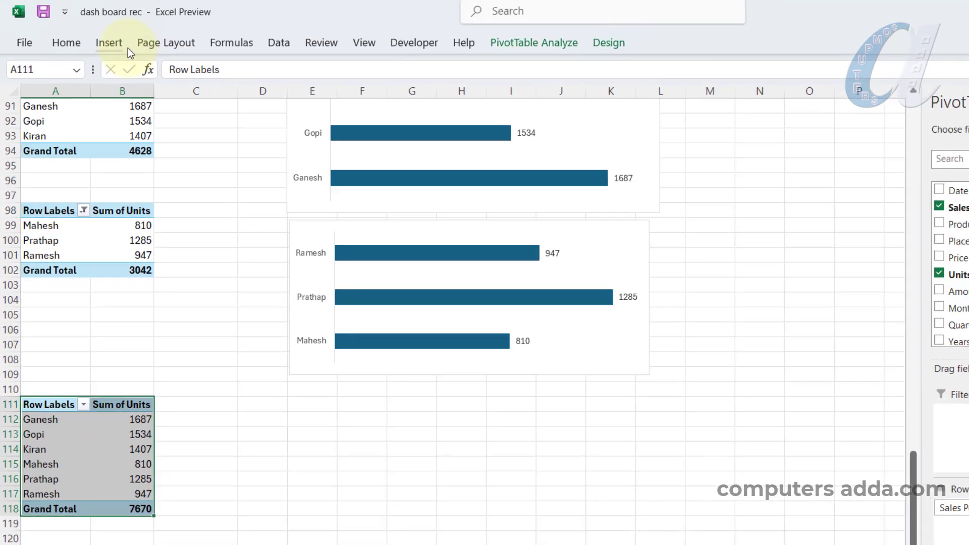
{"action": "left_click", "coordinate": [107, 48]}
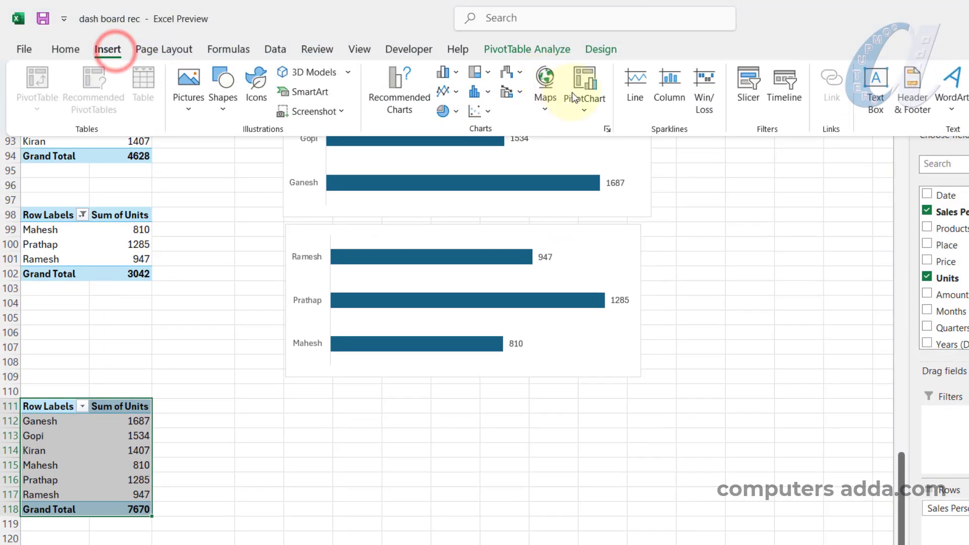
{"action": "left_click", "coordinate": [452, 72]}
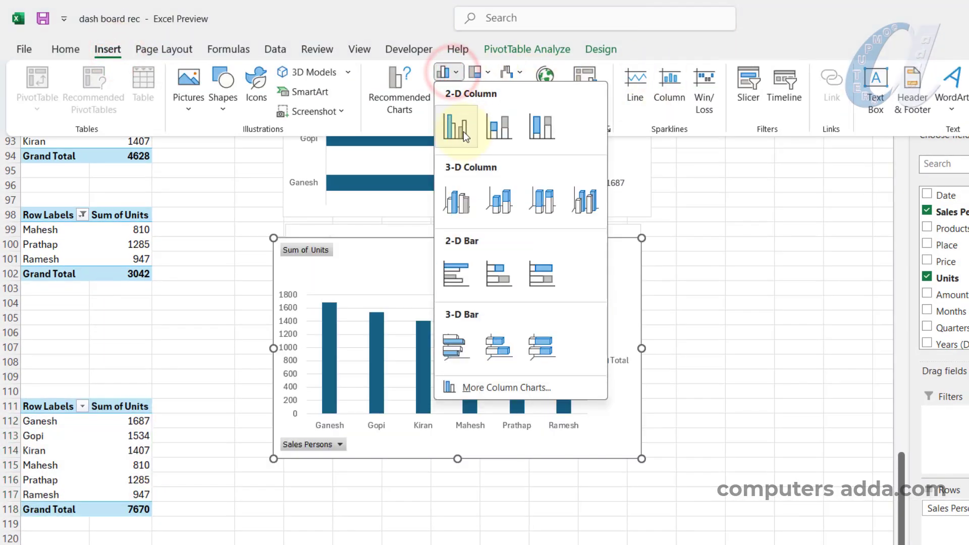
{"action": "left_click", "coordinate": [463, 131]}
{"action": "left_click_drag", "start_coordinate": [580, 237], "coordinate": [582, 367]}
Strip the new column chart of its field buttons, title, legend, gridlines and vertical axis.
{"action": "right_click", "coordinate": [312, 533]}
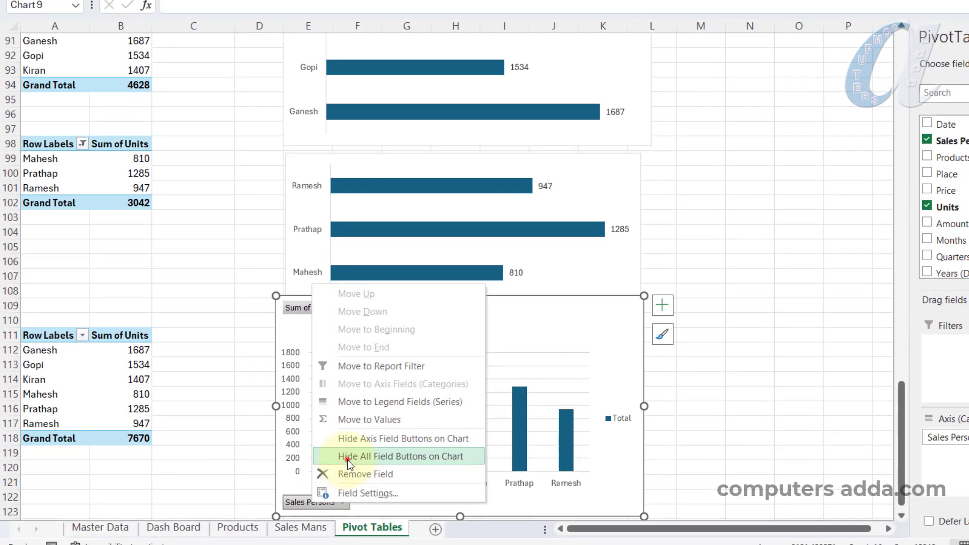
{"action": "left_click", "coordinate": [348, 456]}
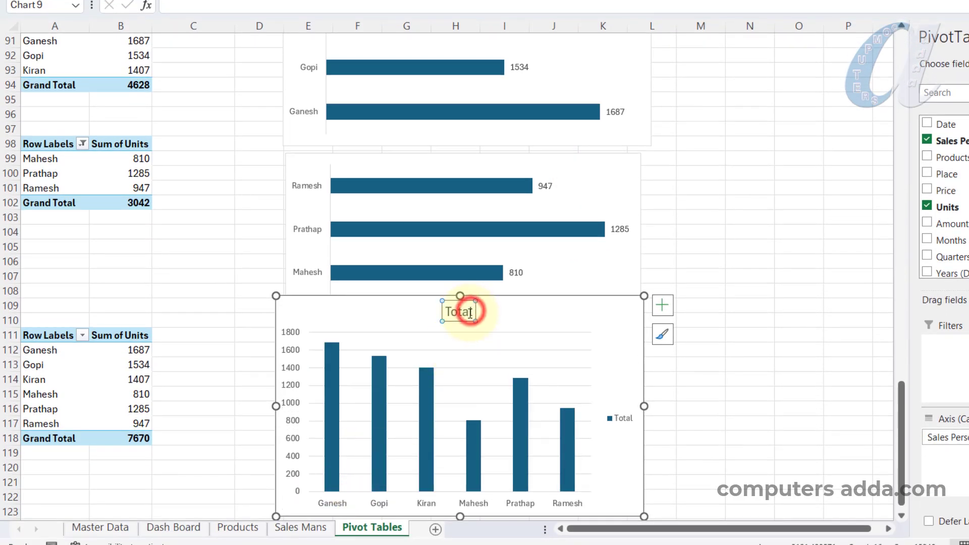
{"action": "key", "text": "Delete"}
{"action": "key", "text": "Delete"}
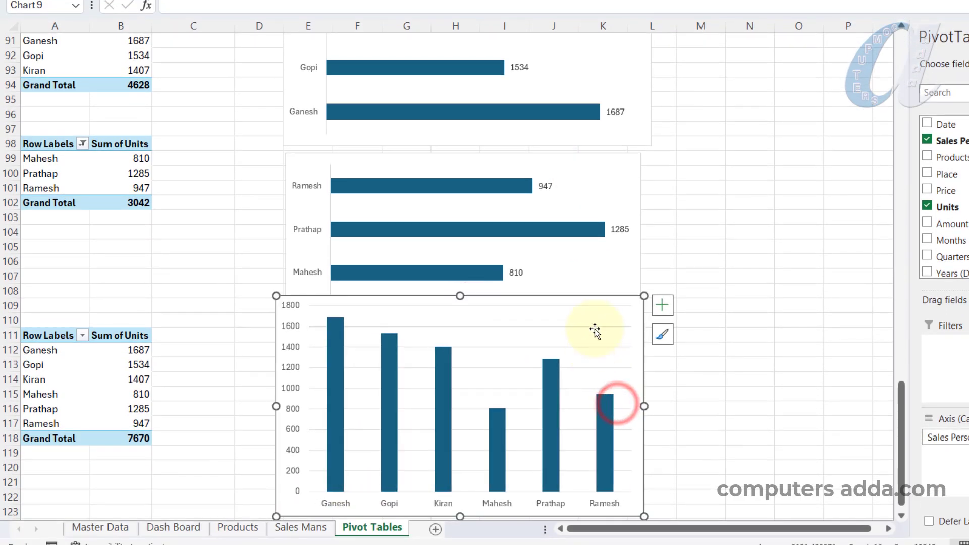
{"action": "key", "text": "Delete"}
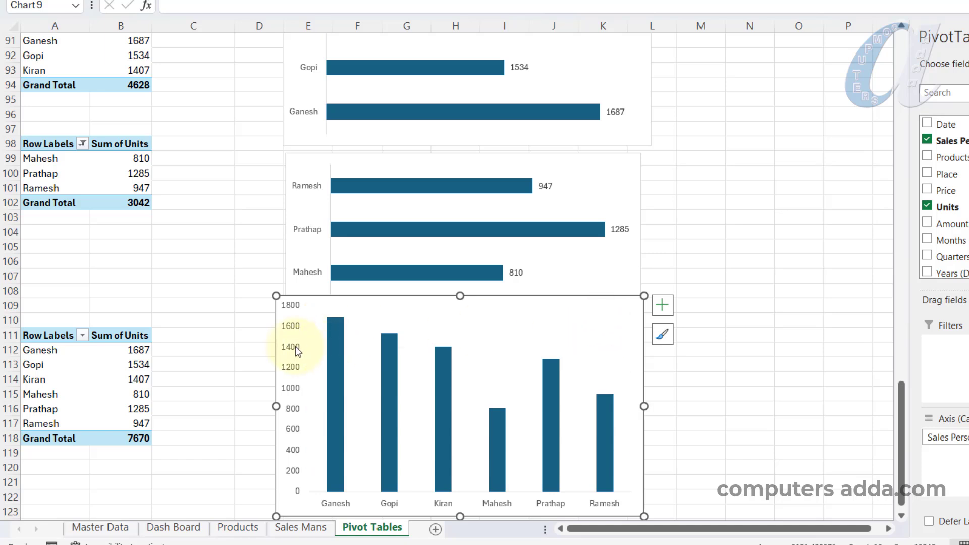
{"action": "key", "text": "Delete"}
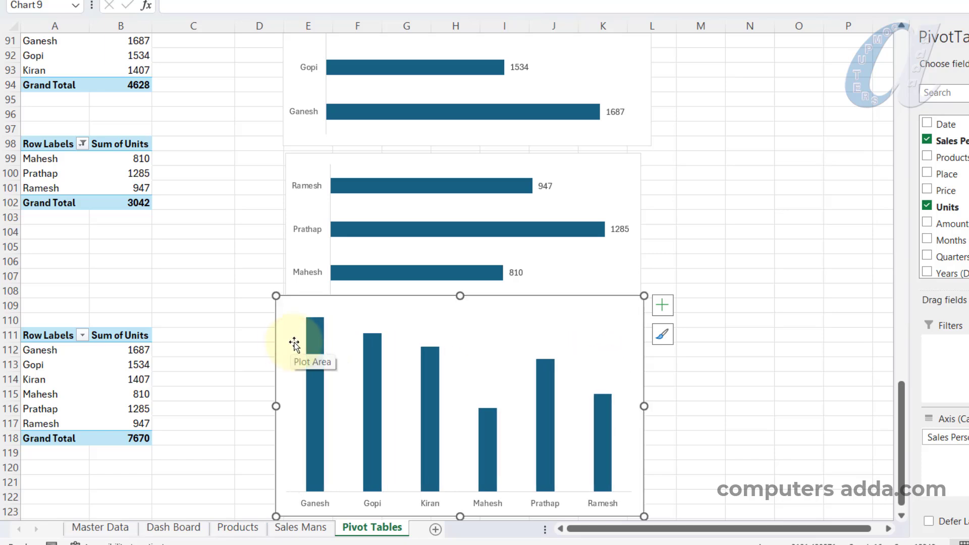
Add data labels to the columns of the sales persons chart.
{"action": "left_click", "coordinate": [427, 377]}
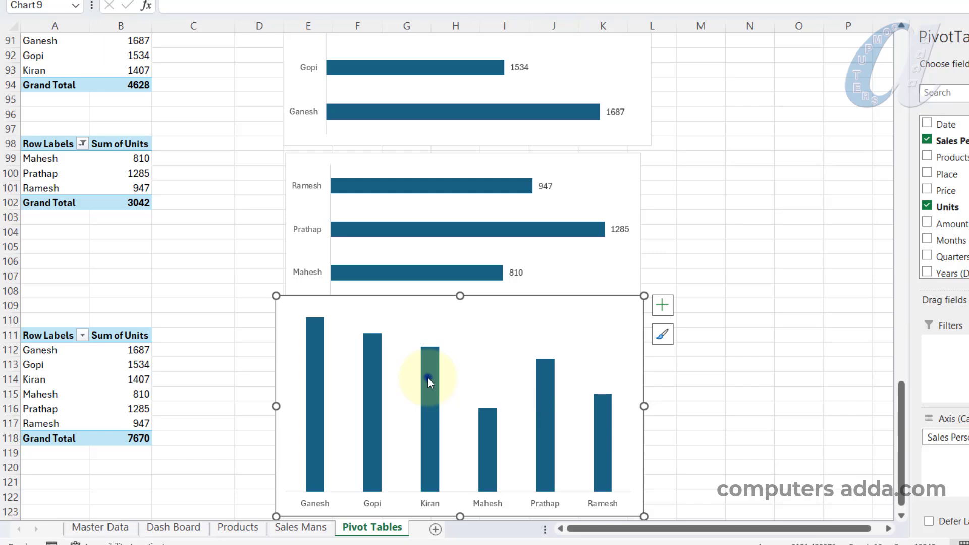
{"action": "right_click", "coordinate": [428, 377]}
{"action": "left_click", "coordinate": [474, 326]}
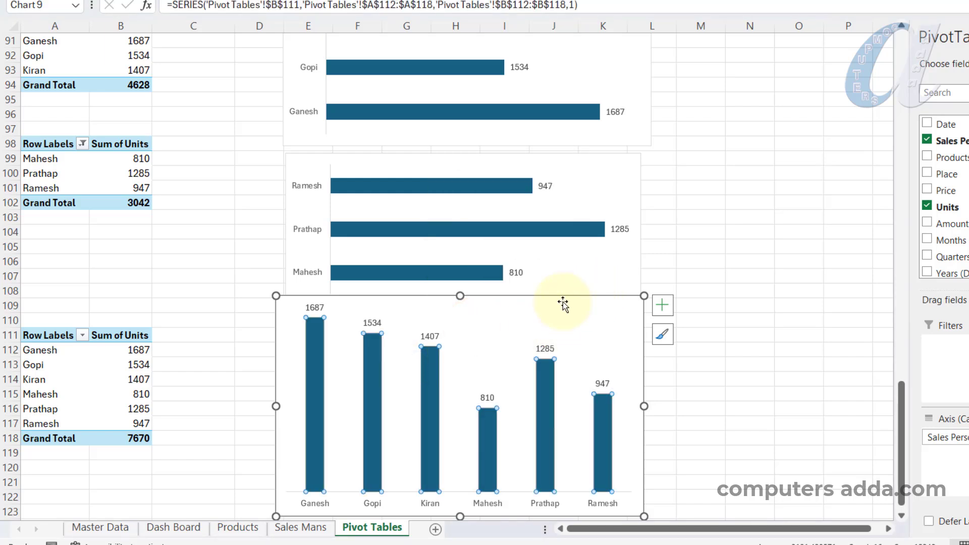
Copy the column chart to the Sales Mans sheet and fit it into the Sales Mans Performance box, about 6.9 cm high and 14.2 cm wide.
{"action": "left_click", "coordinate": [318, 528]}
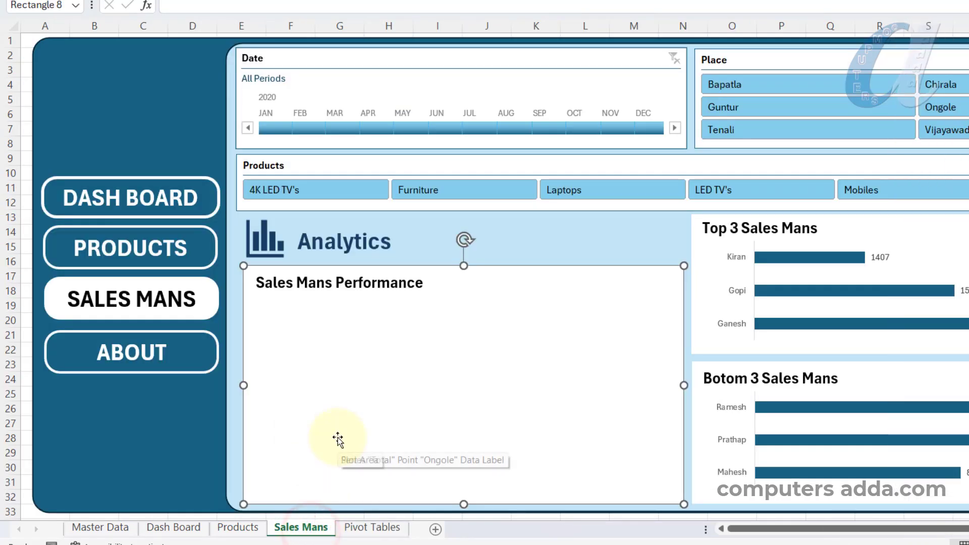
{"action": "key", "text": "Escape"}
{"action": "key", "text": "ctrl+v"}
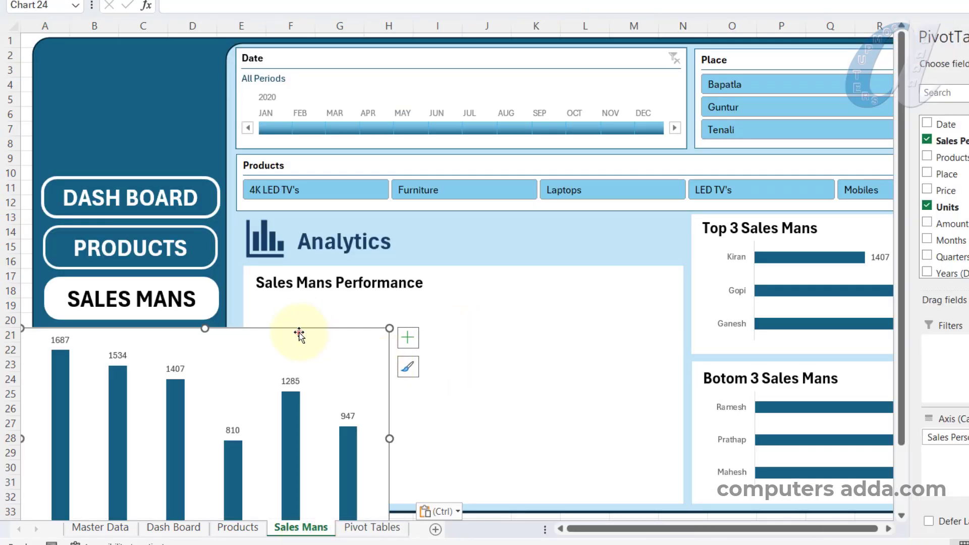
{"action": "left_click_drag", "start_coordinate": [300, 333], "coordinate": [540, 281]}
{"action": "left_click_drag", "start_coordinate": [632, 277], "coordinate": [627, 296]}
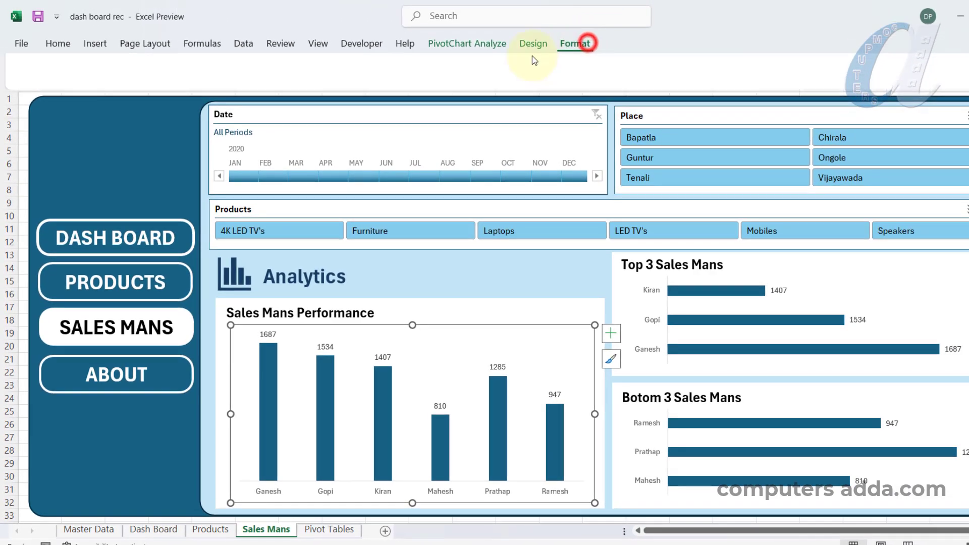
Remove the outline from the Sales Mans Performance chart and deselect it by selecting cell A1.
{"action": "left_click", "coordinate": [575, 42]}
{"action": "left_click", "coordinate": [538, 84]}
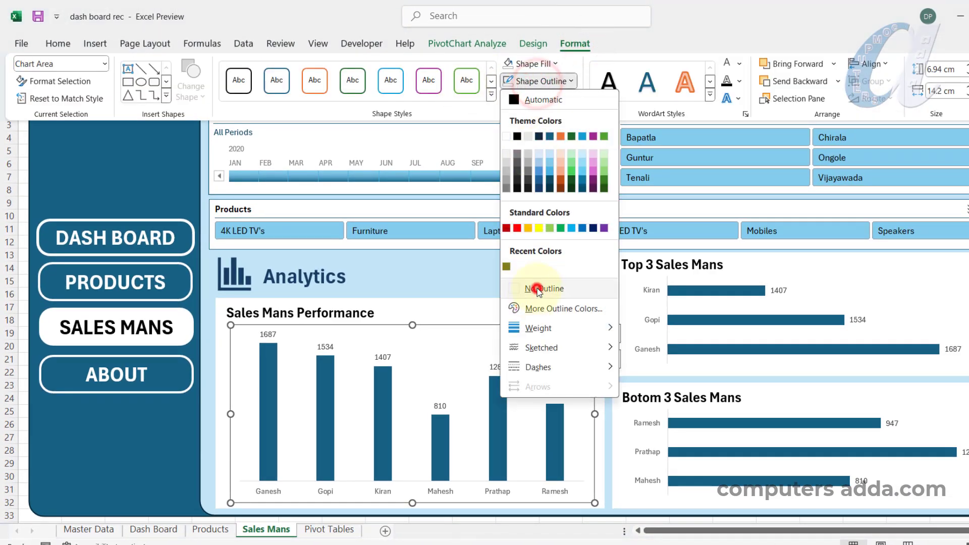
{"action": "left_click", "coordinate": [537, 290]}
{"action": "left_click", "coordinate": [22, 147]}
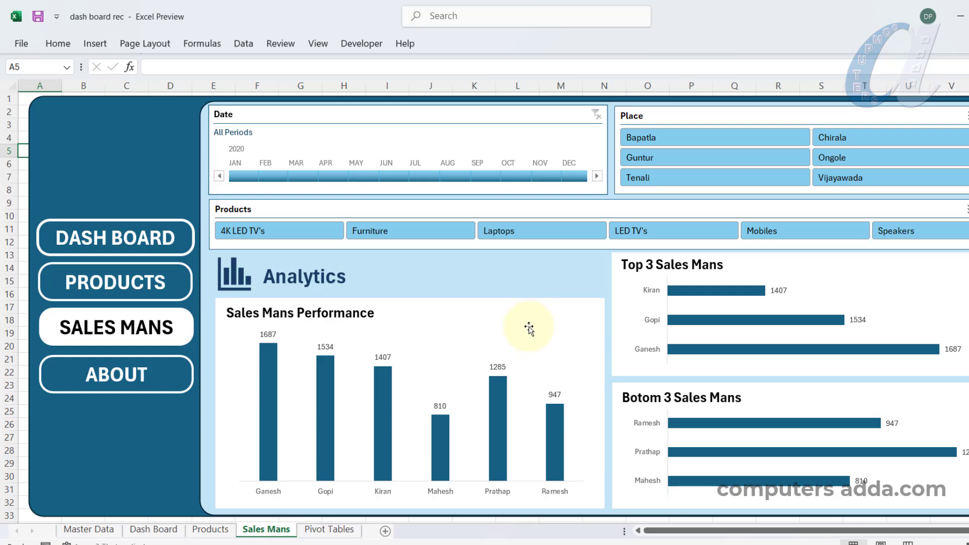
{"action": "left_click", "coordinate": [23, 100]}
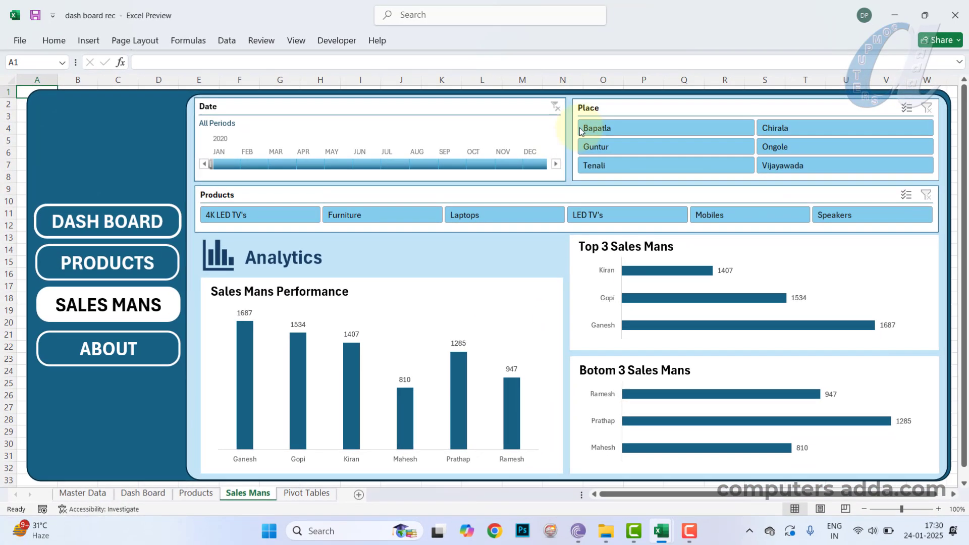
Test the Place slicer on the Sales Mans charts by filtering to Bapatla, Guntur, Ongole and Tenali in turn.
{"action": "left_click", "coordinate": [677, 129]}
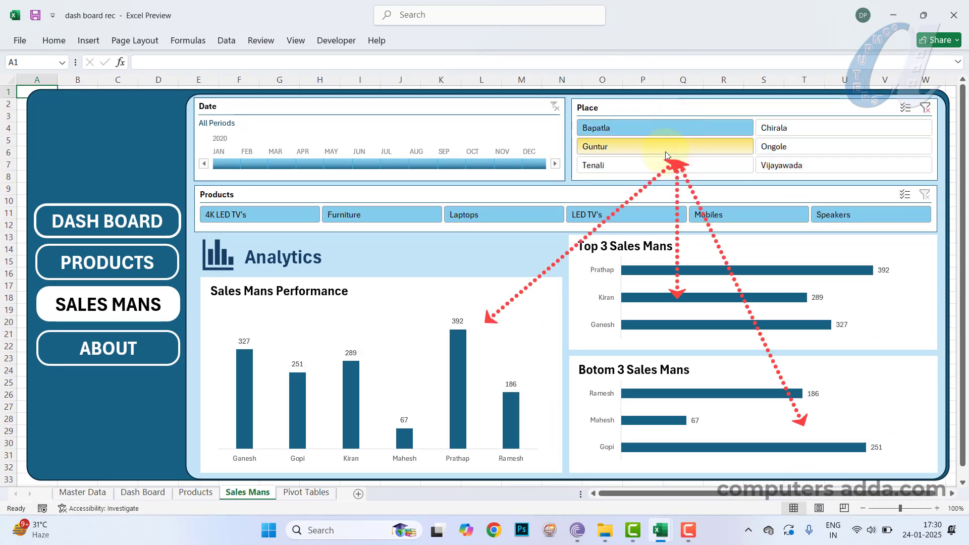
{"action": "left_click", "coordinate": [667, 148]}
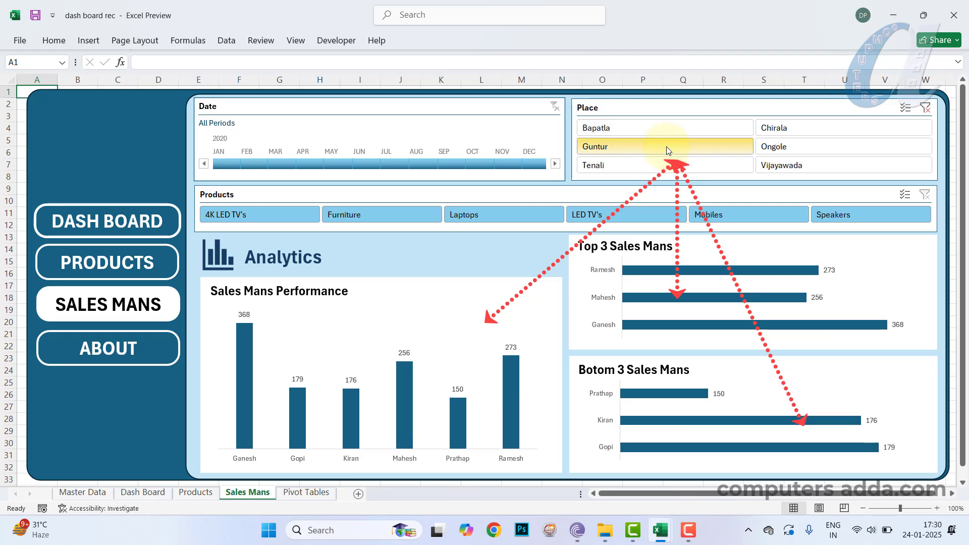
{"action": "left_click", "coordinate": [818, 147]}
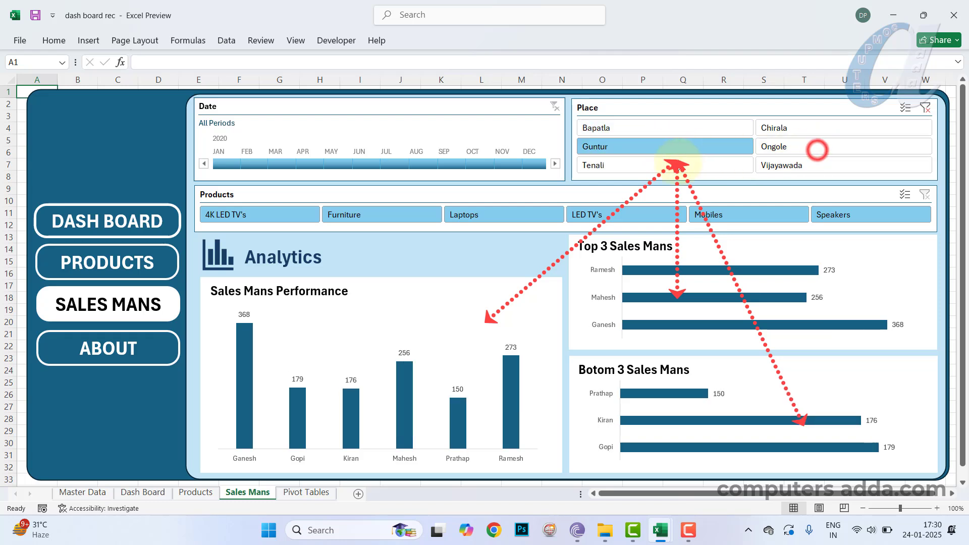
{"action": "left_click", "coordinate": [671, 171]}
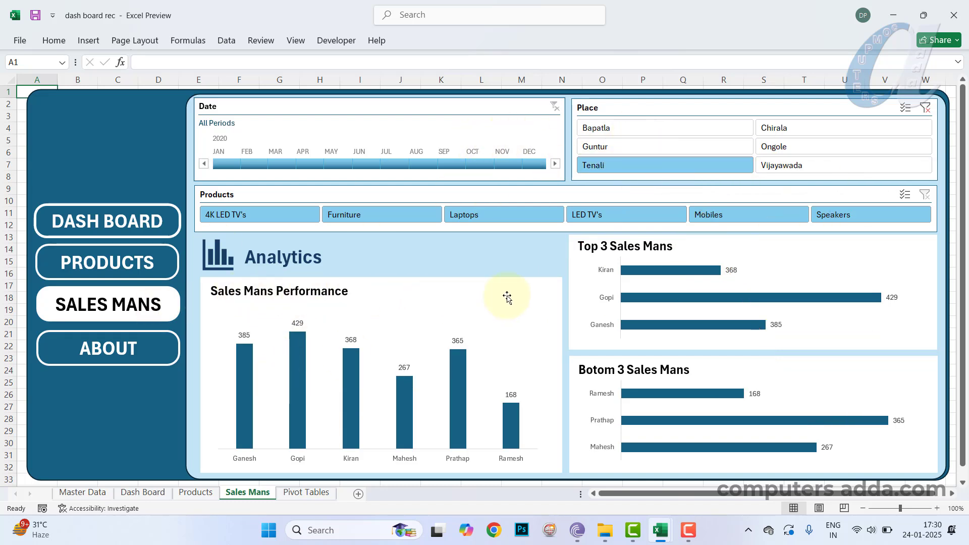
Filter the Place slicer to Chirala and clear it, then test the Products slicer with 4K LED TV's, Laptops, LED TV's and Furniture.
{"action": "left_click", "coordinate": [802, 132]}
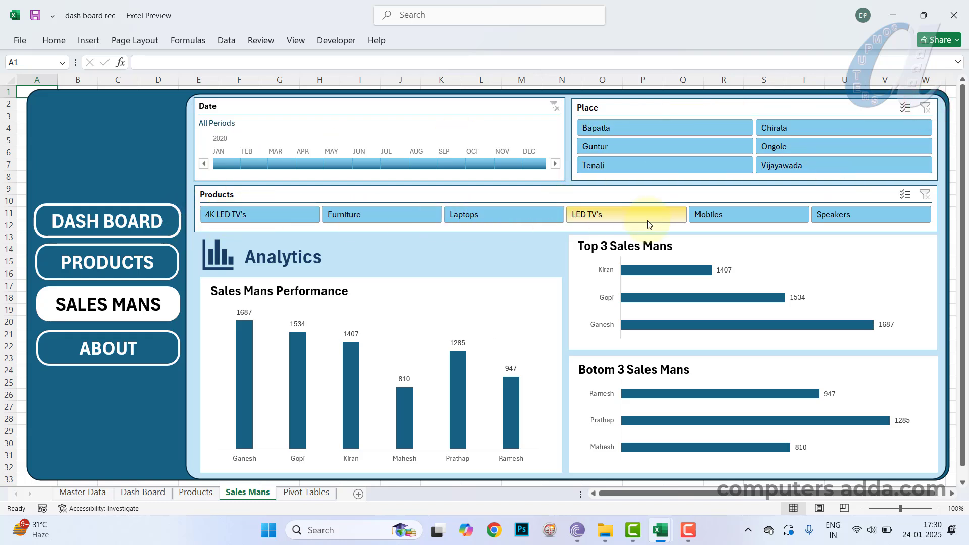
{"action": "left_click", "coordinate": [290, 214]}
{"action": "left_click", "coordinate": [506, 216]}
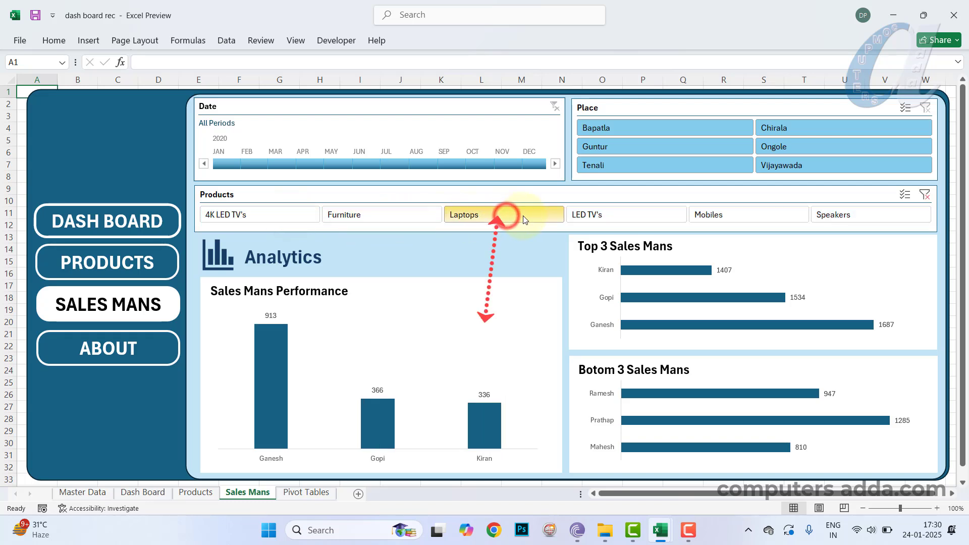
{"action": "left_click", "coordinate": [610, 216]}
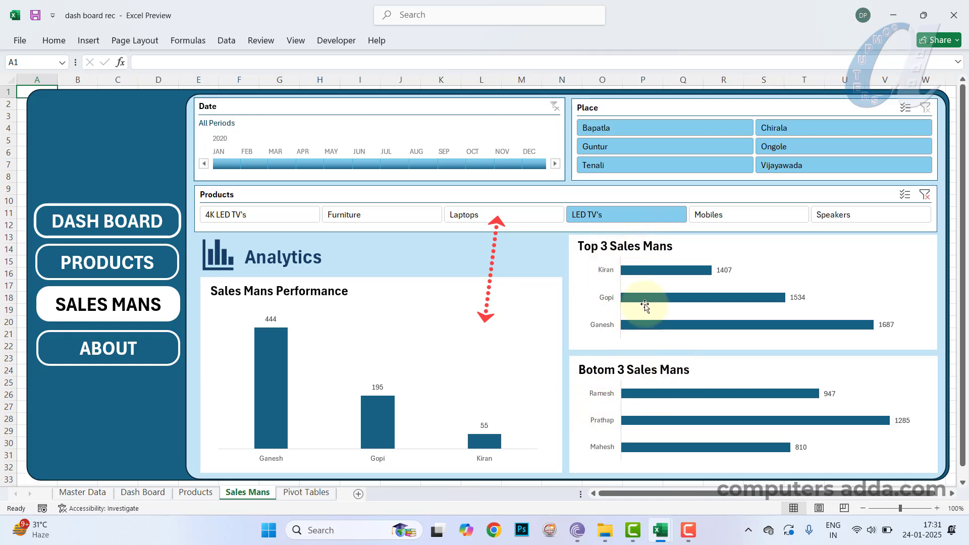
{"action": "left_click", "coordinate": [471, 213]}
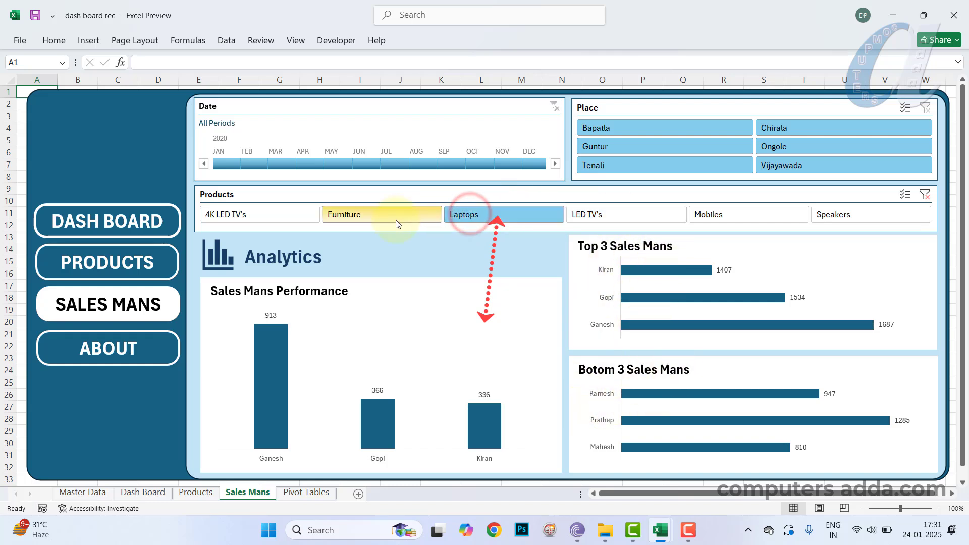
{"action": "left_click", "coordinate": [359, 216]}
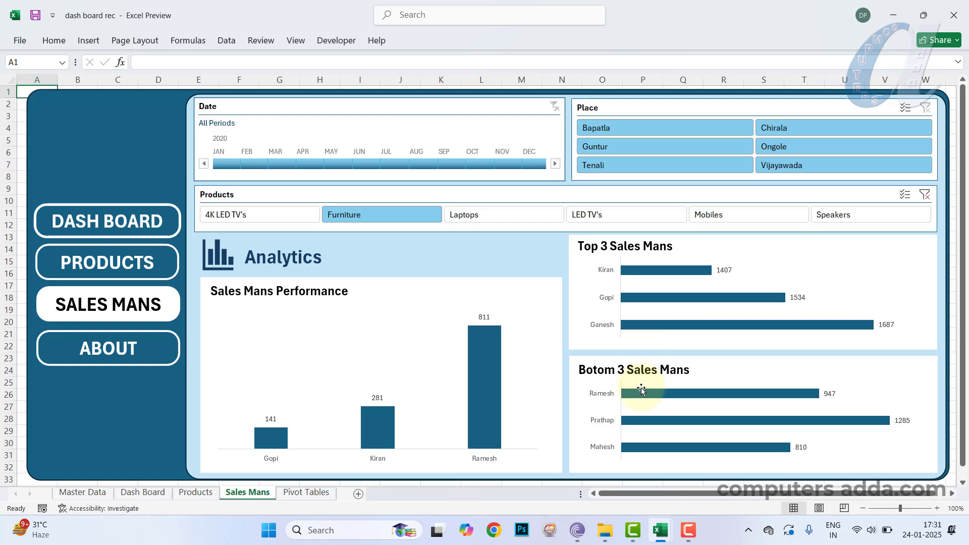
Compare the Furniture filter's effect on the Products and Sales Mans sheets, and clear the Products filter on Sales Mans.
{"action": "left_click", "coordinate": [197, 493]}
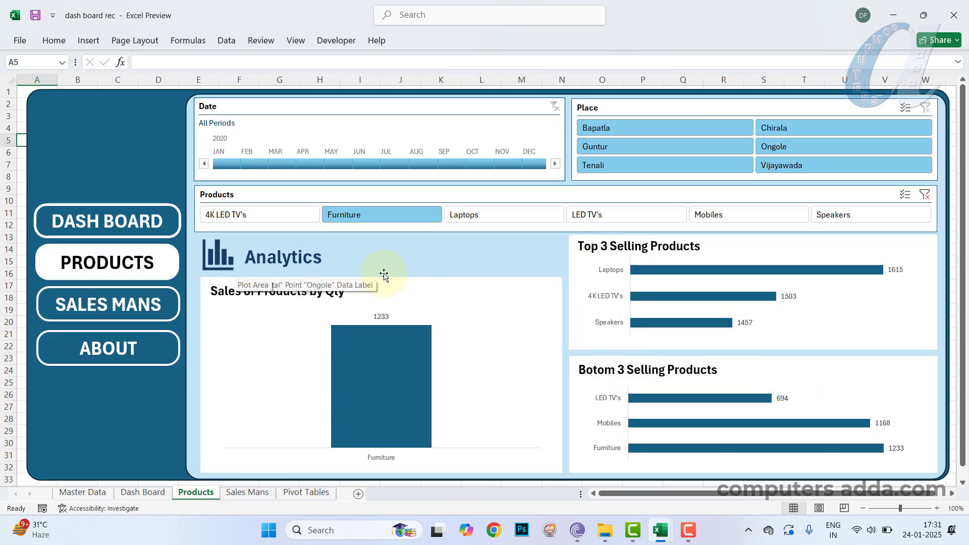
{"action": "left_click", "coordinate": [237, 496]}
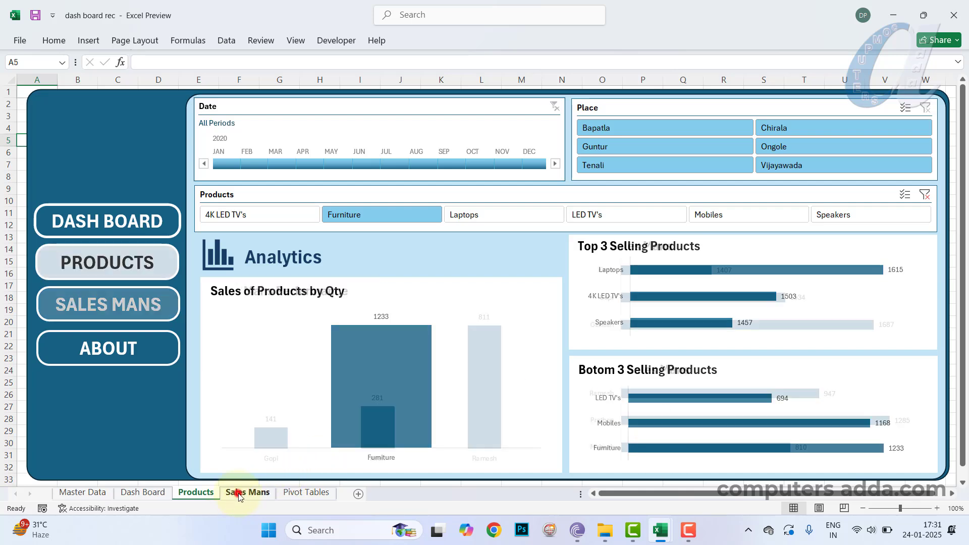
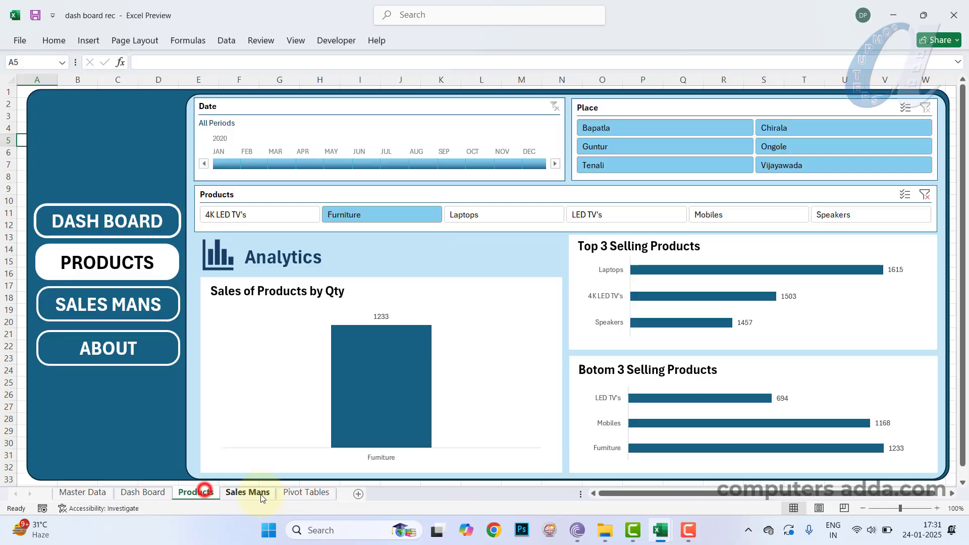
{"action": "left_click", "coordinate": [247, 492]}
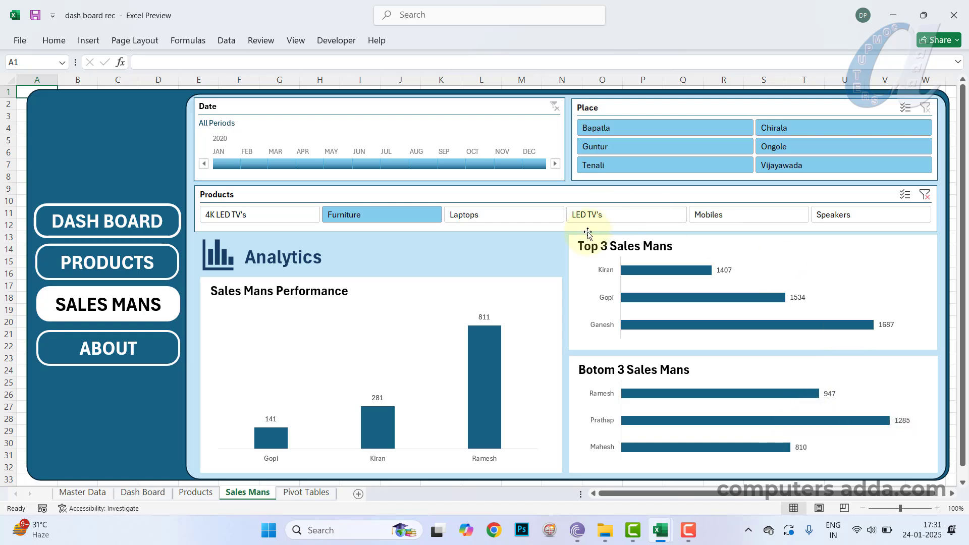
{"action": "left_click", "coordinate": [926, 195]}
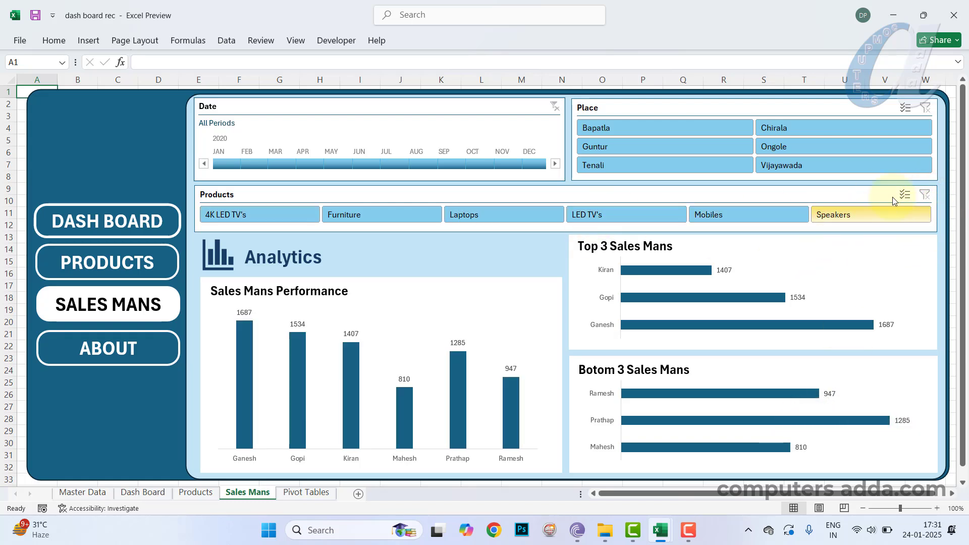
Check the PivotTable names of the top 3 and bottom 3 sales persons tables on the Pivot Tables sheet.
{"action": "left_click", "coordinate": [308, 499]}
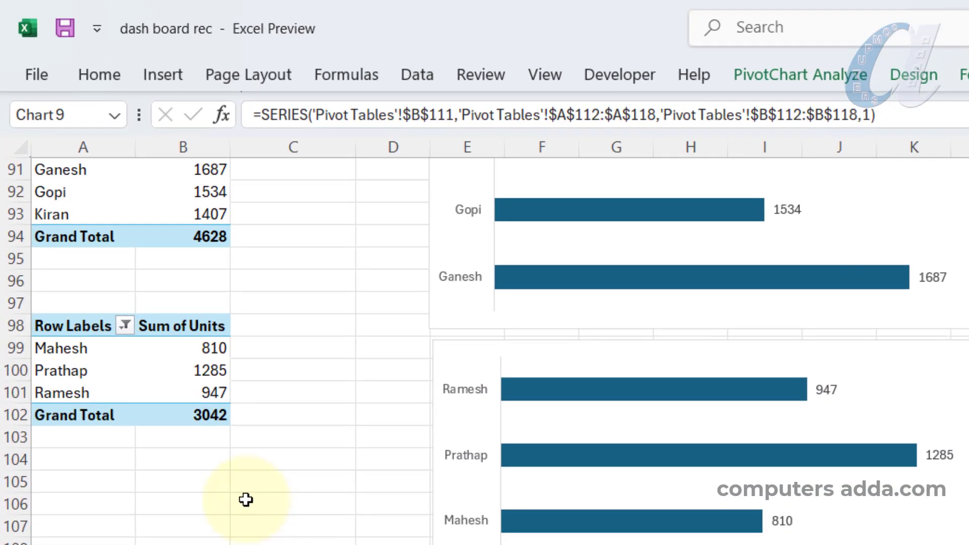
{"action": "scroll", "coordinate": [246, 499], "scroll_direction": "up", "scroll_amount": 1}
{"action": "left_click", "coordinate": [120, 258]}
{"action": "left_click", "coordinate": [181, 242]}
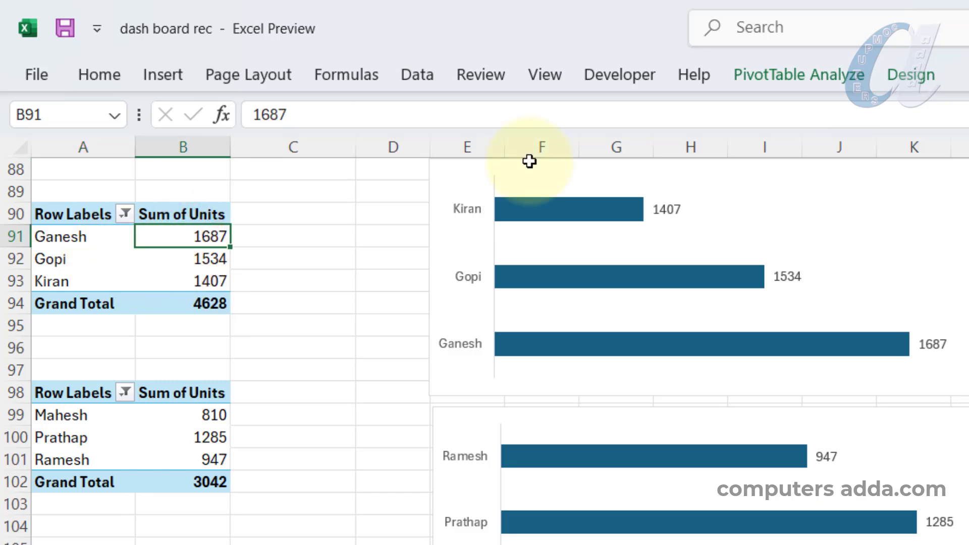
{"action": "left_click", "coordinate": [826, 83]}
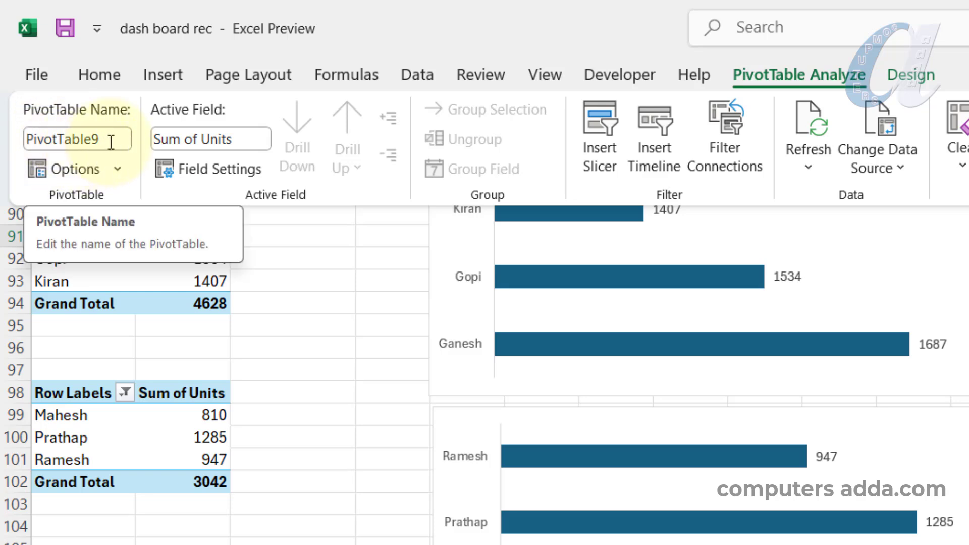
{"action": "left_click", "coordinate": [155, 433]}
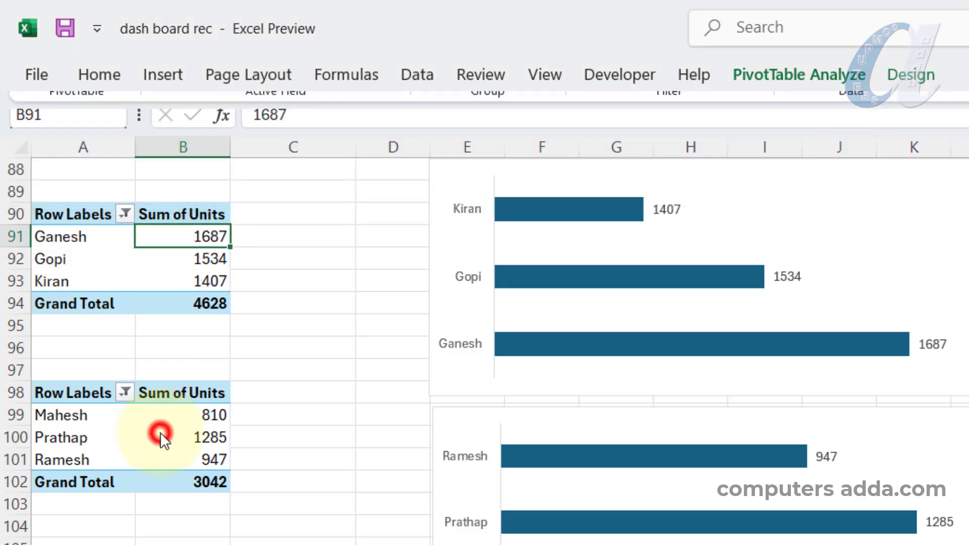
{"action": "left_click", "coordinate": [177, 431]}
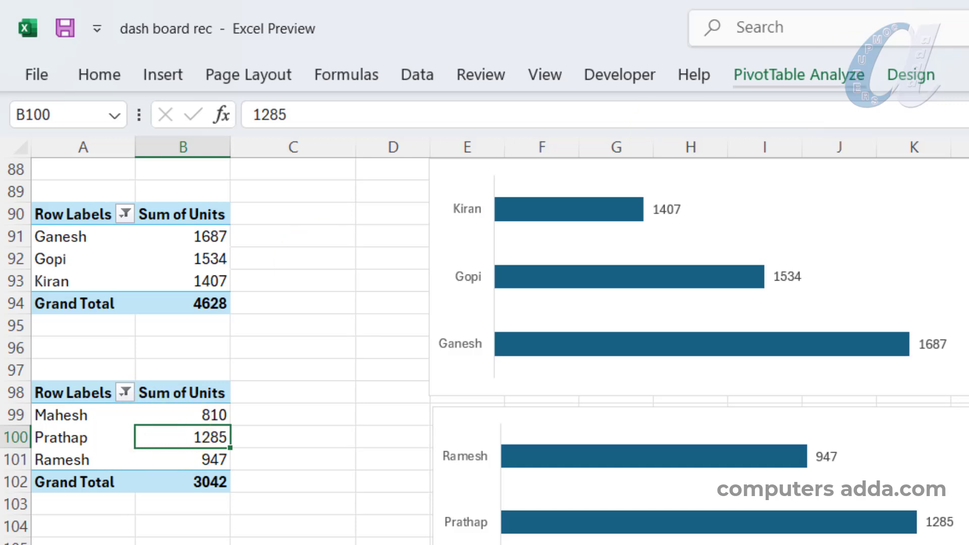
{"action": "left_click", "coordinate": [790, 71]}
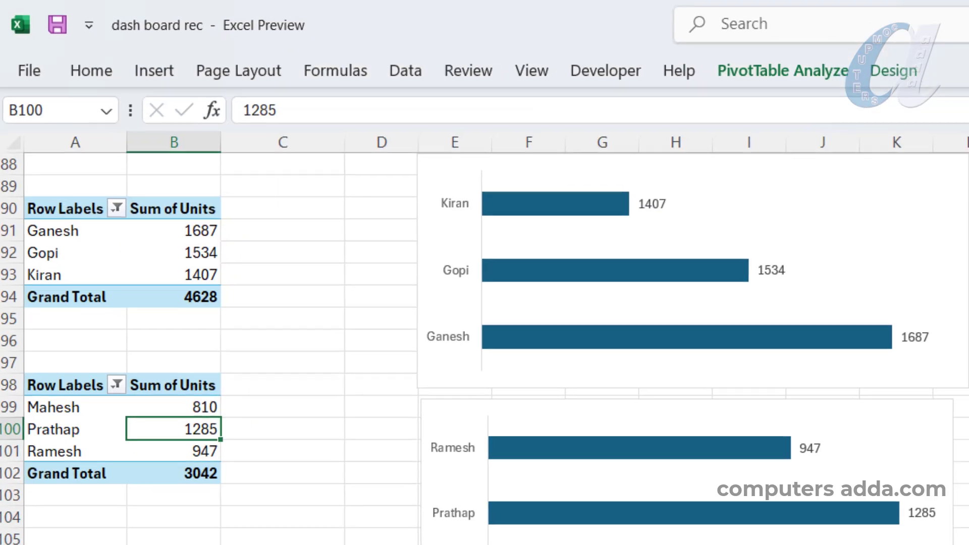
Connect the Products slicer on the Sales Mans sheet to PivotTable10 and PivotTable9 through its report connections.
{"action": "left_click", "coordinate": [114, 526]}
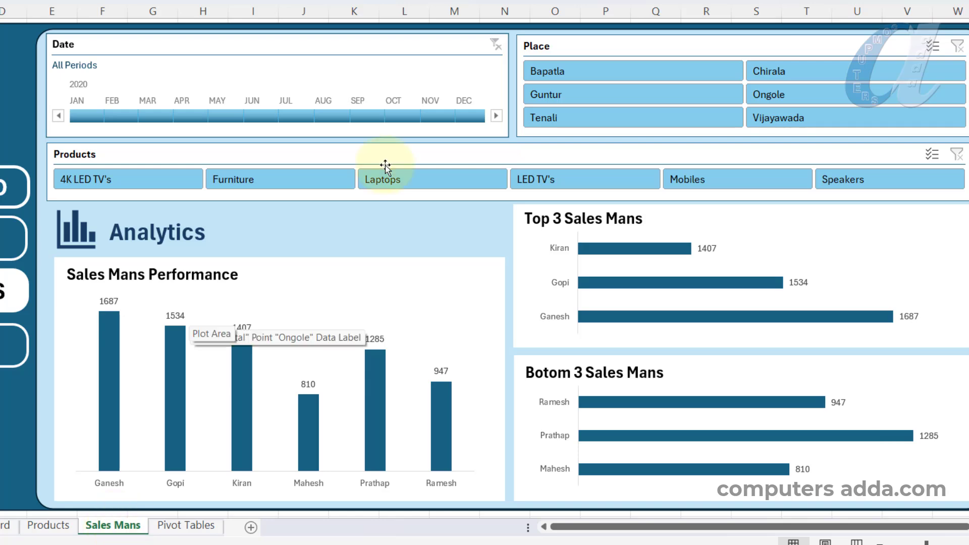
{"action": "right_click", "coordinate": [386, 154]}
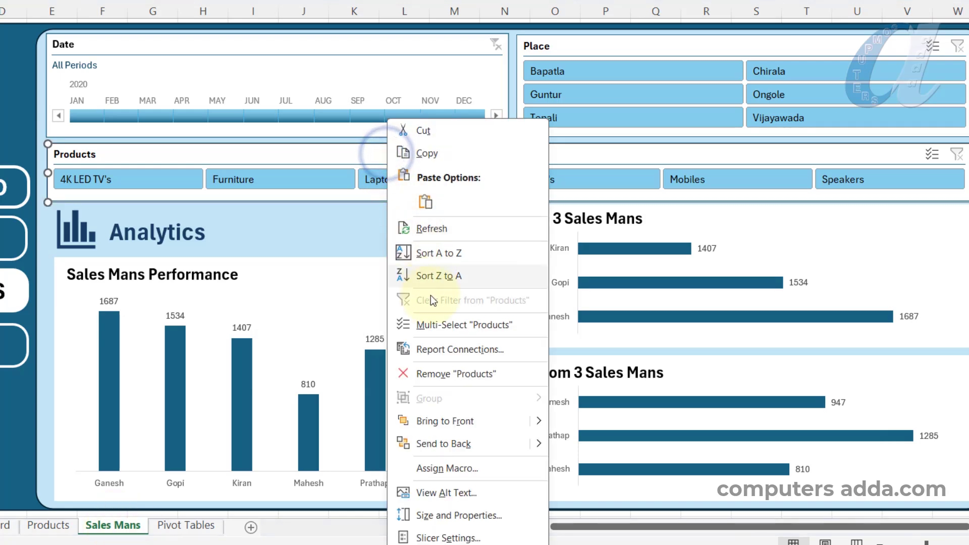
{"action": "left_click", "coordinate": [433, 350]}
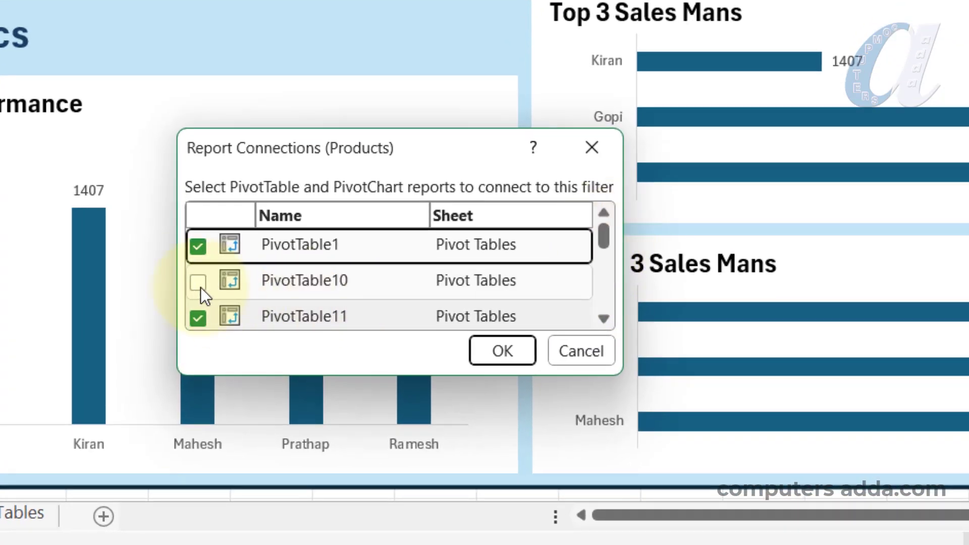
{"action": "left_click", "coordinate": [198, 282]}
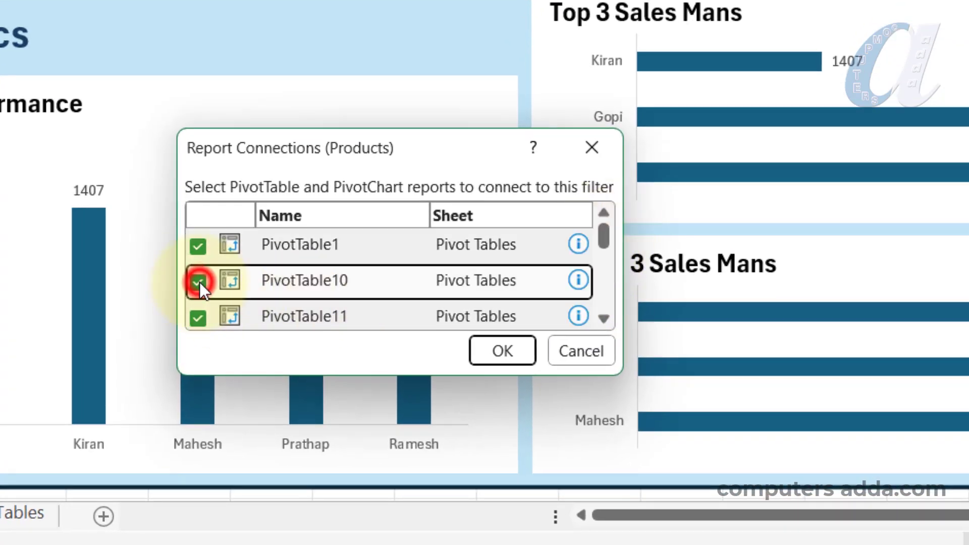
{"action": "left_click", "coordinate": [603, 320]}
{"action": "left_click", "coordinate": [600, 320]}
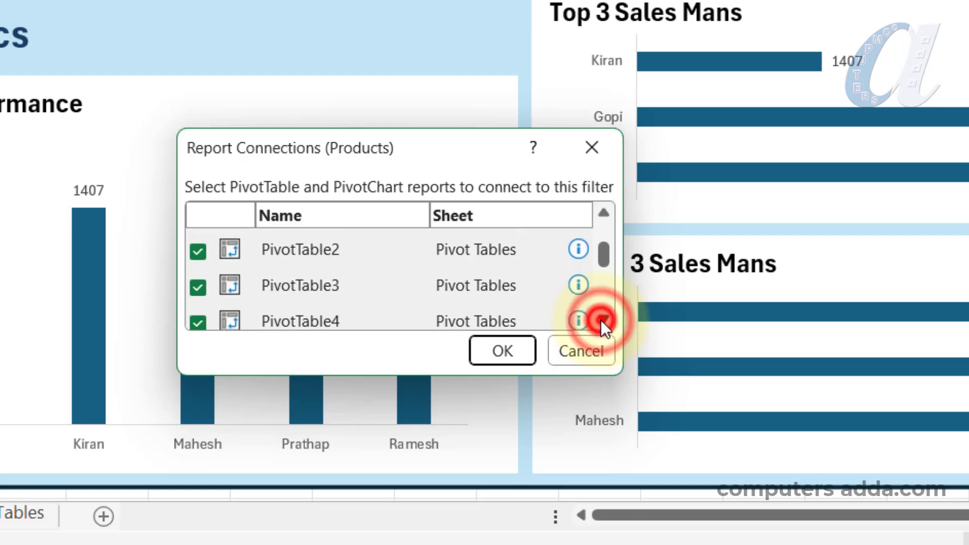
{"action": "left_click", "coordinate": [600, 320]}
{"action": "left_click", "coordinate": [600, 320]}
{"action": "left_click", "coordinate": [599, 317]}
{"action": "left_click", "coordinate": [599, 318]}
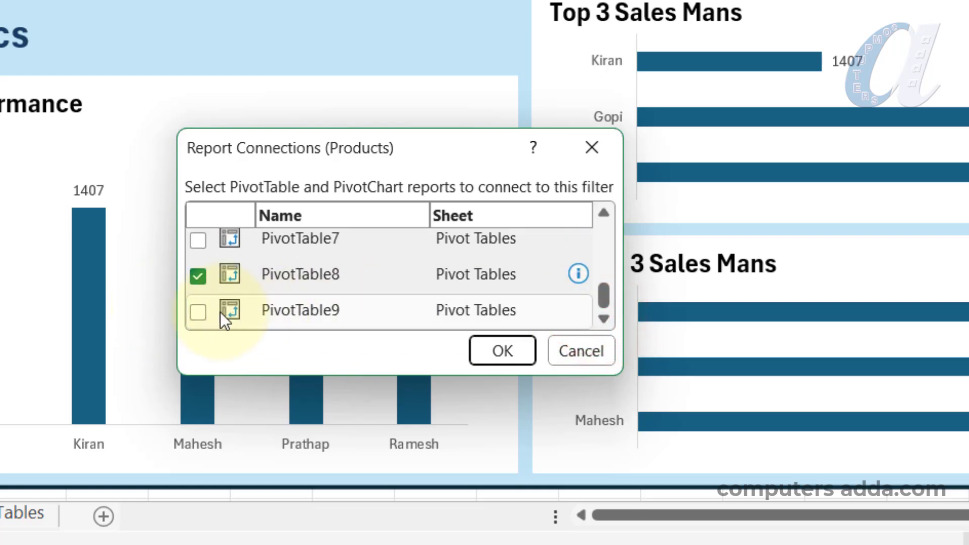
{"action": "left_click", "coordinate": [201, 308]}
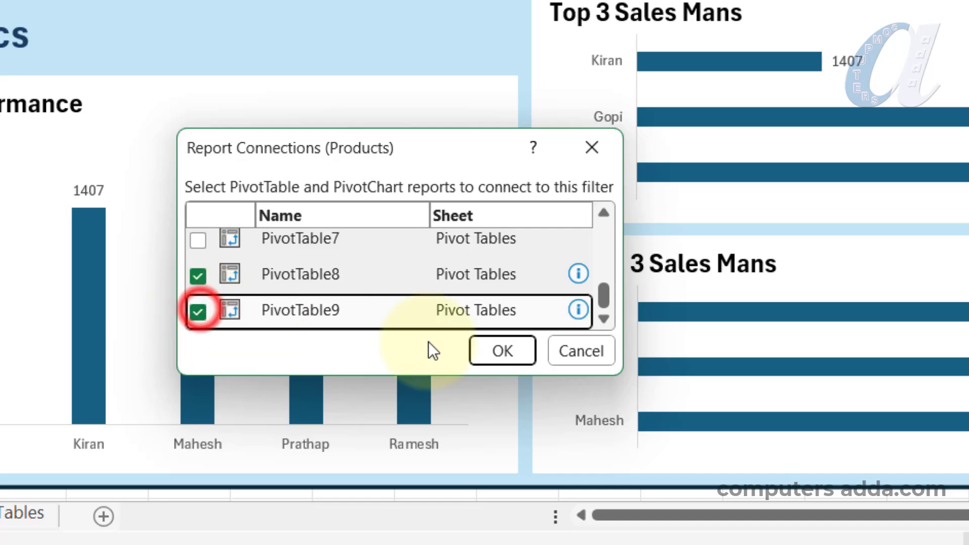
{"action": "left_click", "coordinate": [495, 350]}
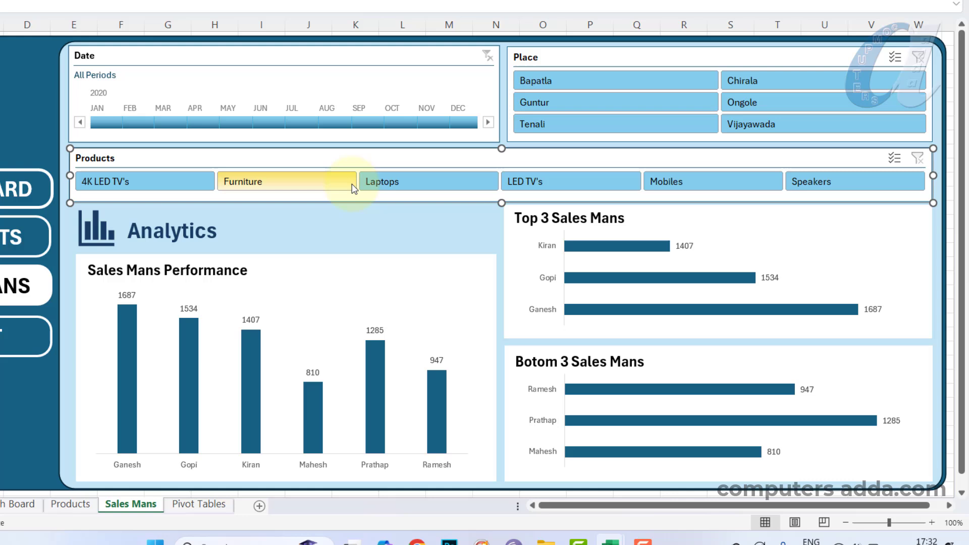
Test the Products slicer on the Sales Mans charts with Furniture, Laptops, LED TV's and Mobiles, including a multiple selection of these four.
{"action": "left_click", "coordinate": [308, 166]}
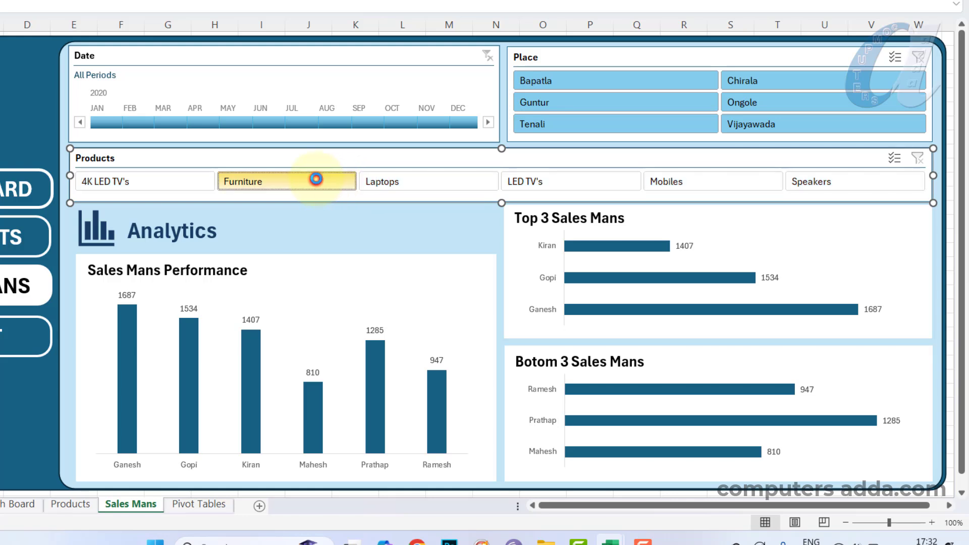
{"action": "left_click", "coordinate": [427, 182]}
{"action": "left_click", "coordinate": [555, 179]}
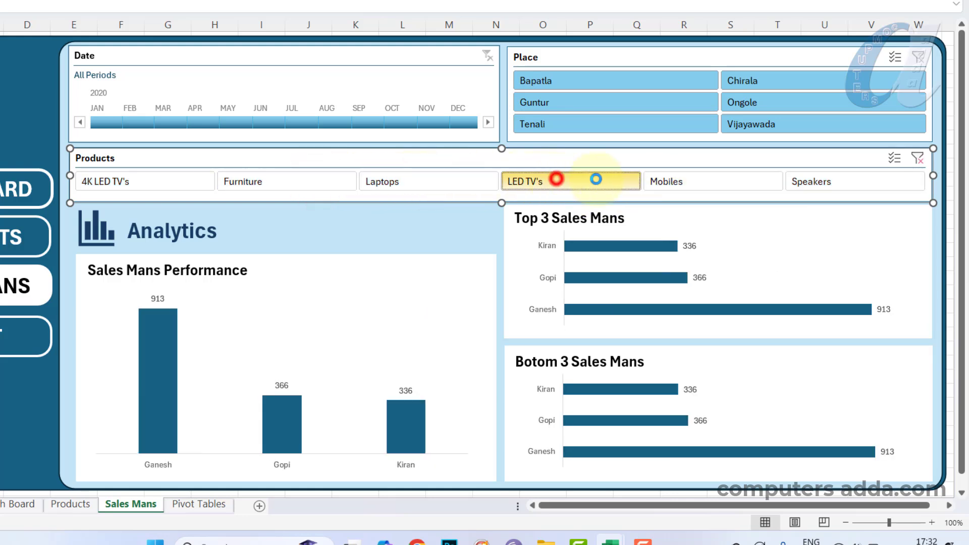
{"action": "left_click", "coordinate": [700, 181]}
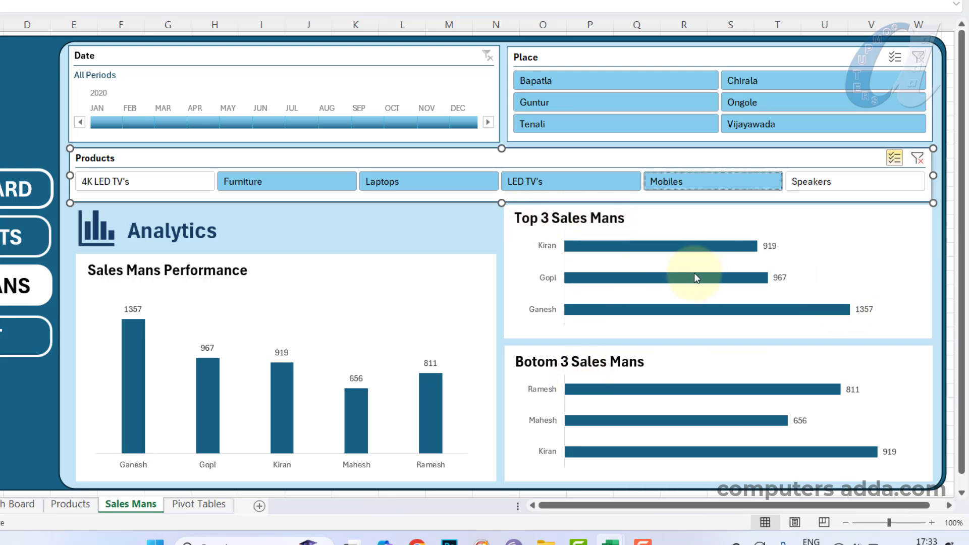
Sort the bars of the Top 3 Sales Mans chart from smallest to largest.
{"action": "left_click", "coordinate": [726, 246]}
{"action": "right_click", "coordinate": [725, 246]}
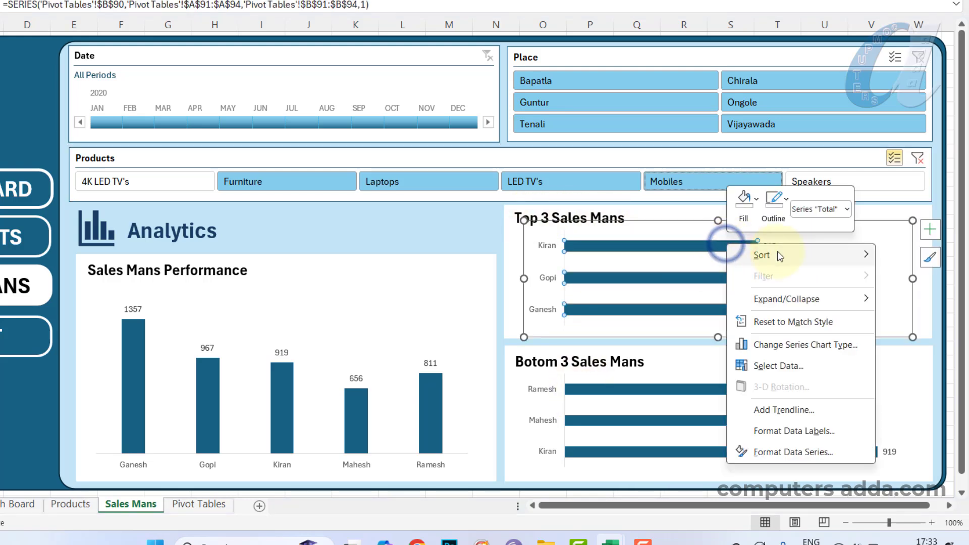
{"action": "mouse_move", "coordinate": [780, 256]}
{"action": "left_click", "coordinate": [651, 253]}
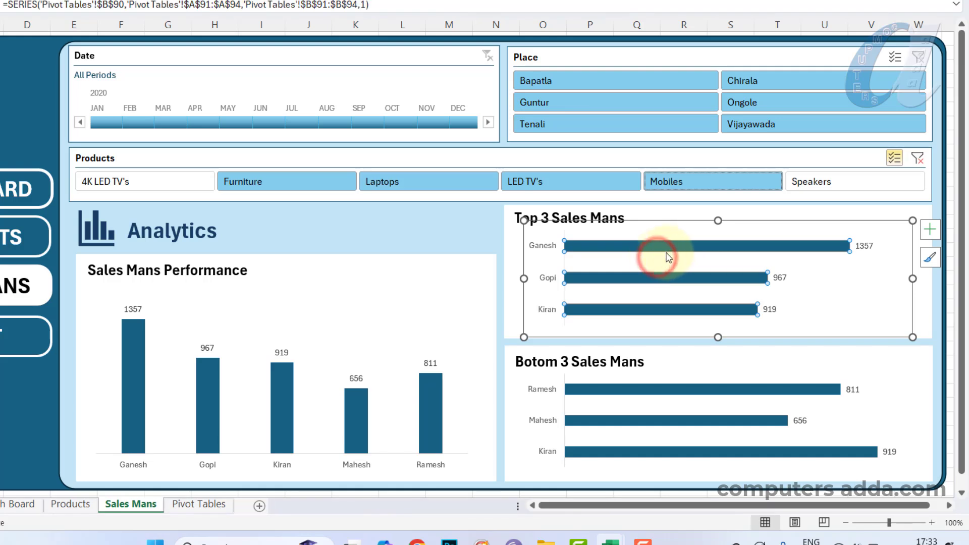
Sort the bars of the Botom 3 Sales Mans chart from largest to smallest and deselect the chart.
{"action": "left_click", "coordinate": [720, 392]}
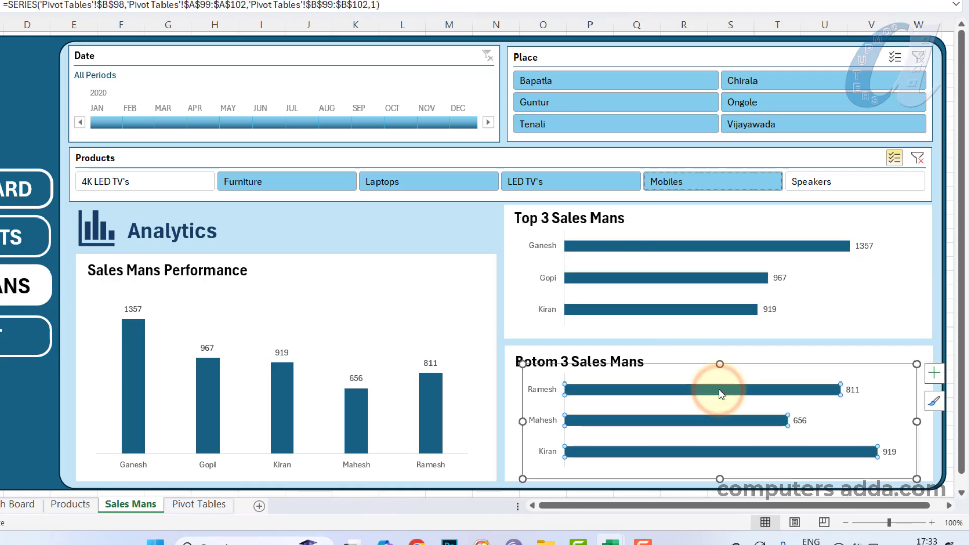
{"action": "right_click", "coordinate": [720, 394]}
{"action": "mouse_move", "coordinate": [776, 177]}
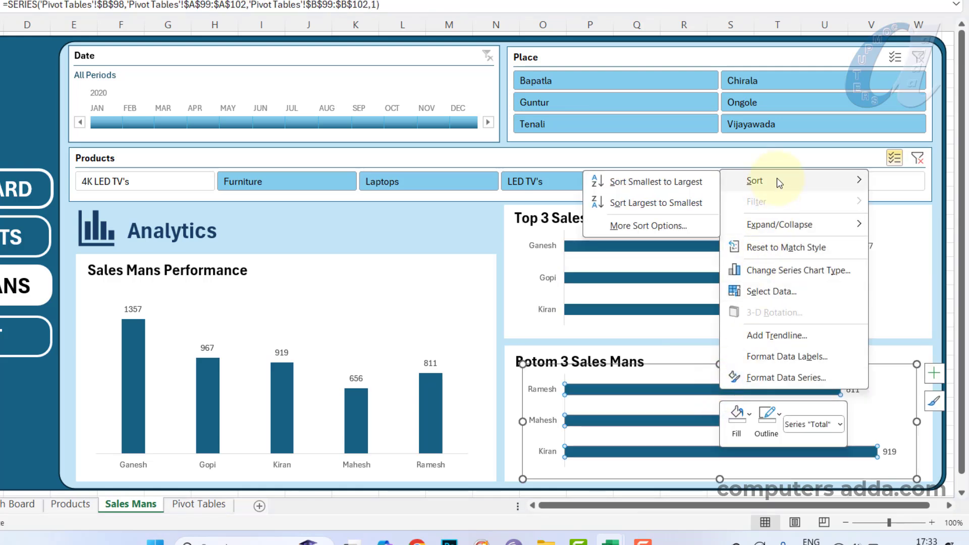
{"action": "left_click", "coordinate": [638, 204]}
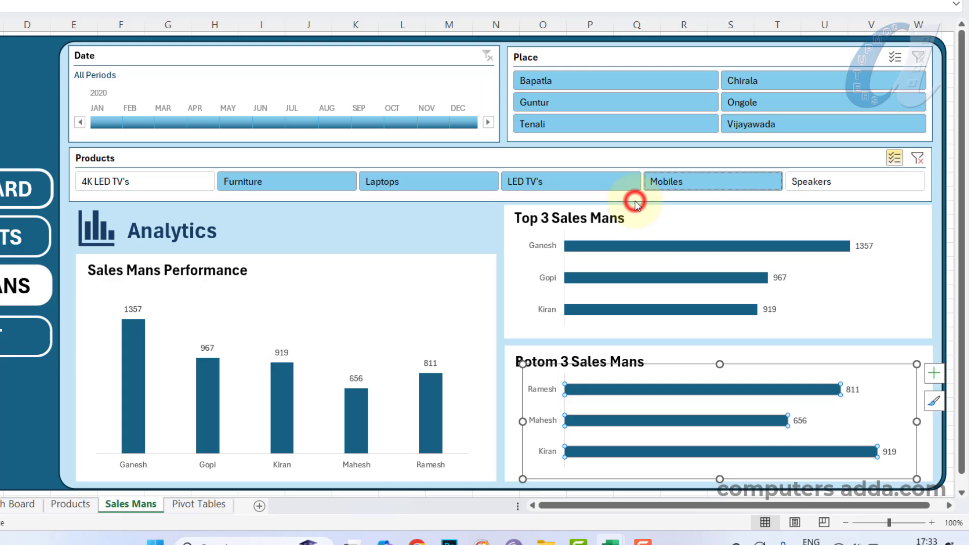
{"action": "left_click", "coordinate": [453, 235]}
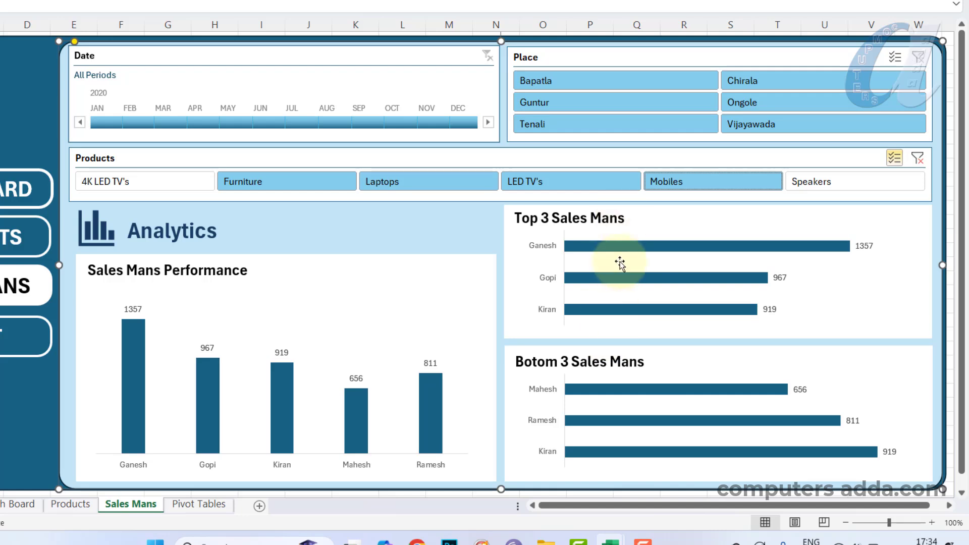
Clear the Products slicer filter and duplicate the Sales Mans sheet, placing the copy just before Pivot Tables.
{"action": "left_click", "coordinate": [918, 158]}
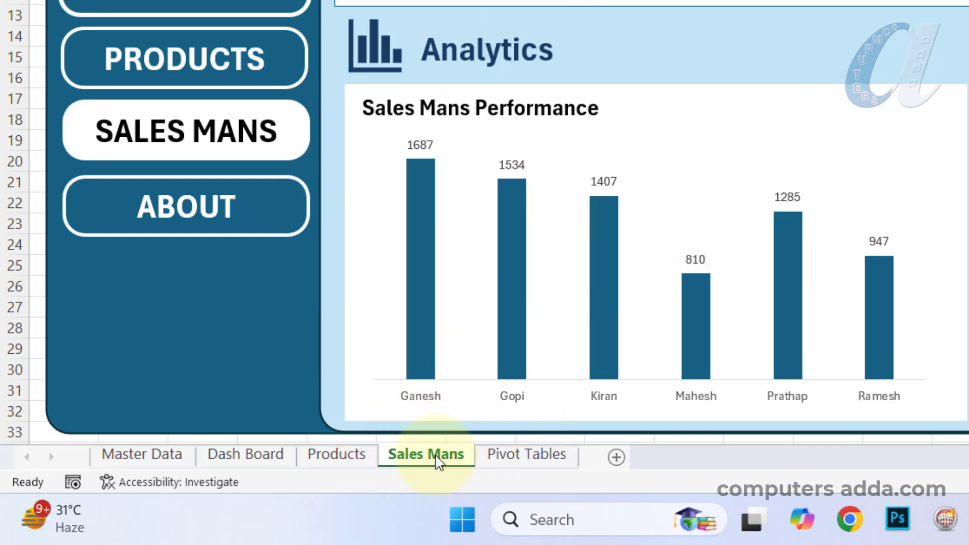
{"action": "left_click_drag", "start_coordinate": [436, 456], "coordinate": [530, 455]}
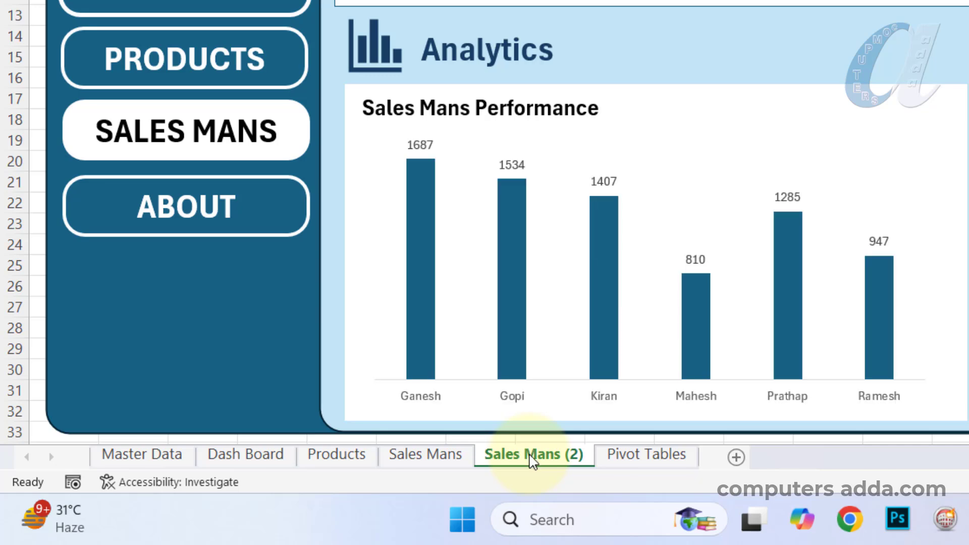
Rename the duplicated Sales Mans (2) sheet as About.
{"action": "double_click", "coordinate": [530, 455]}
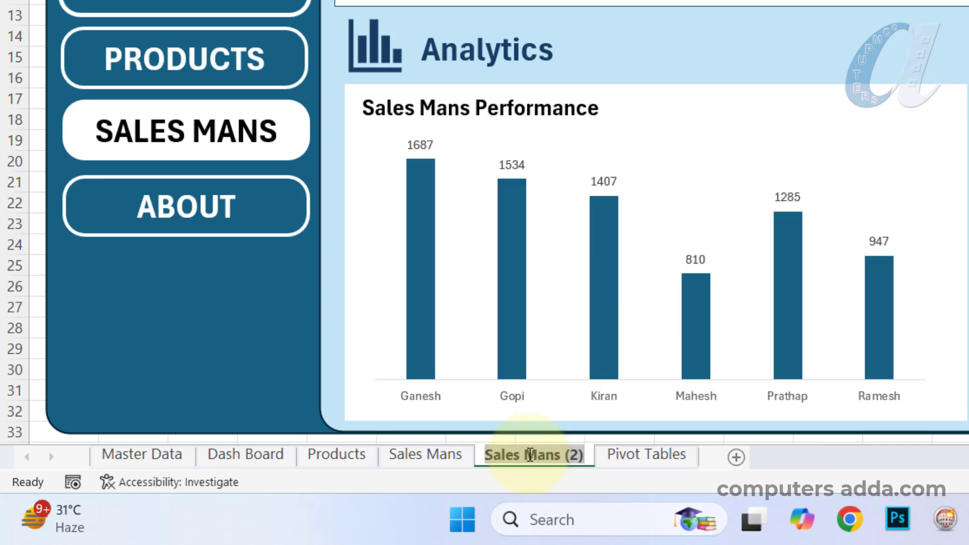
{"action": "type", "text": "About"}
{"action": "key", "text": "Return"}
{"action": "left_click", "coordinate": [212, 184]}
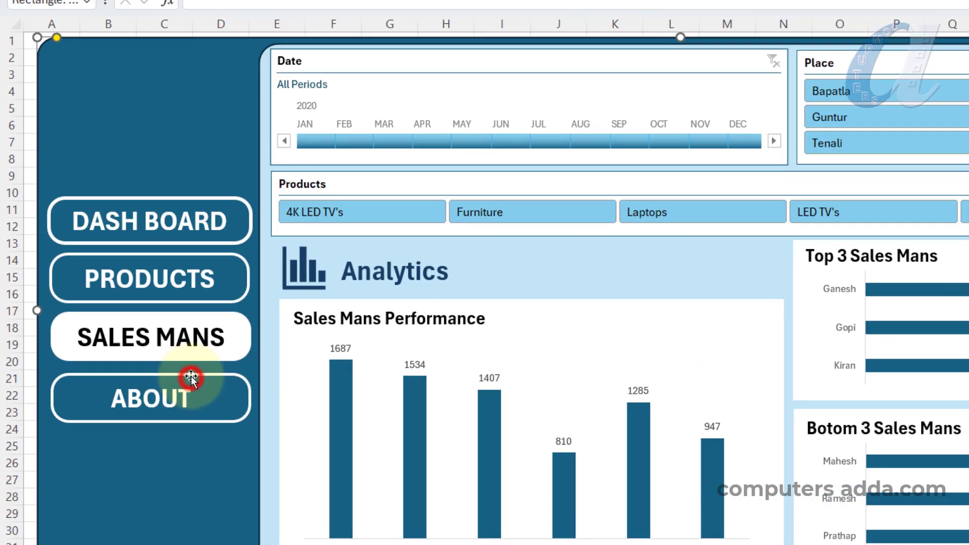
Give the ABOUT navigation button a white fill and black text.
{"action": "left_click", "coordinate": [178, 432]}
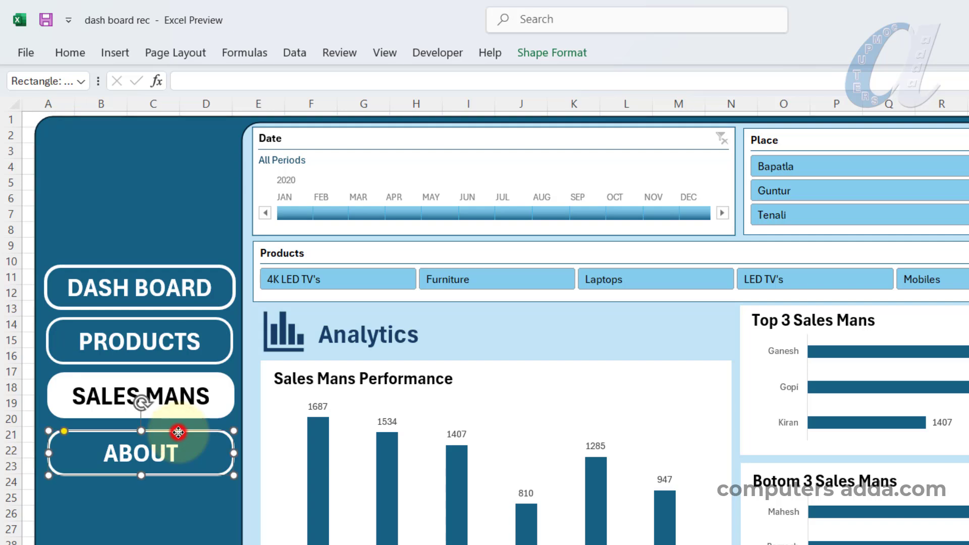
{"action": "left_click", "coordinate": [539, 54]}
{"action": "left_click", "coordinate": [434, 76]}
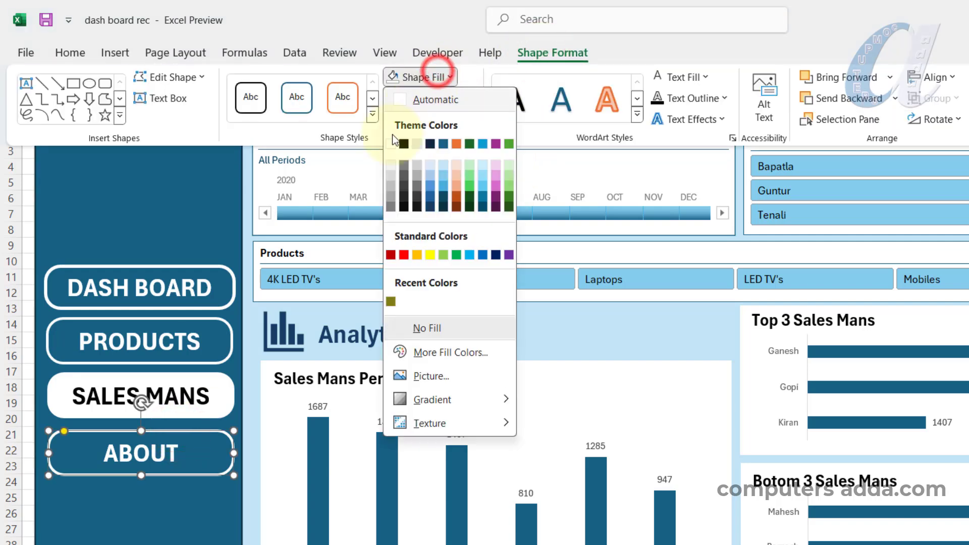
{"action": "left_click", "coordinate": [391, 144]}
{"action": "left_click", "coordinate": [694, 77]}
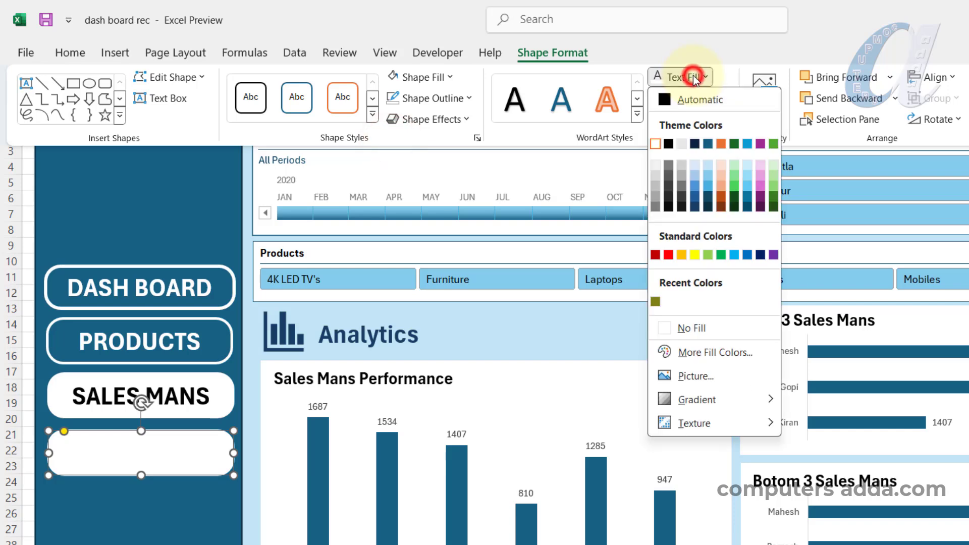
{"action": "left_click", "coordinate": [668, 144]}
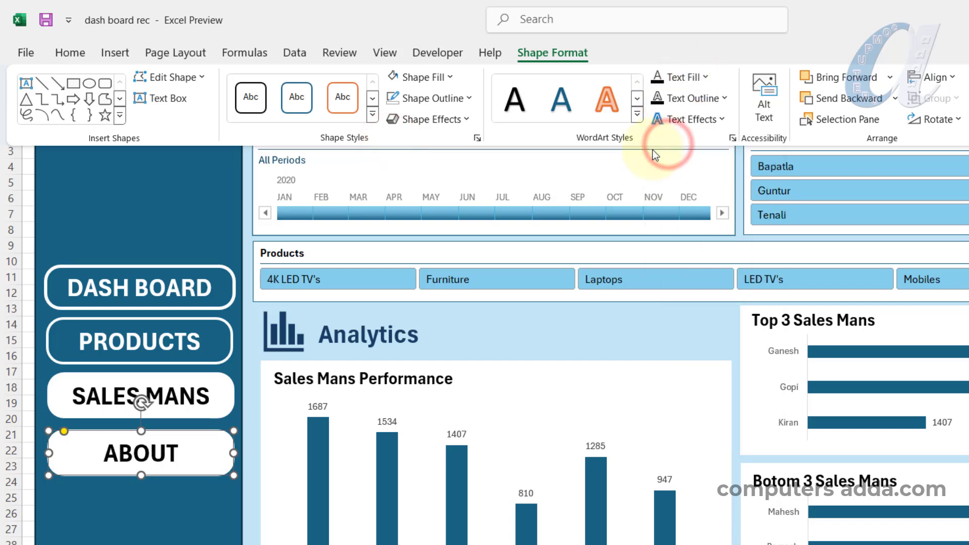
Remove the fill from the SALES MANS navigation button, make its text white, and deselect it.
{"action": "left_click", "coordinate": [220, 376]}
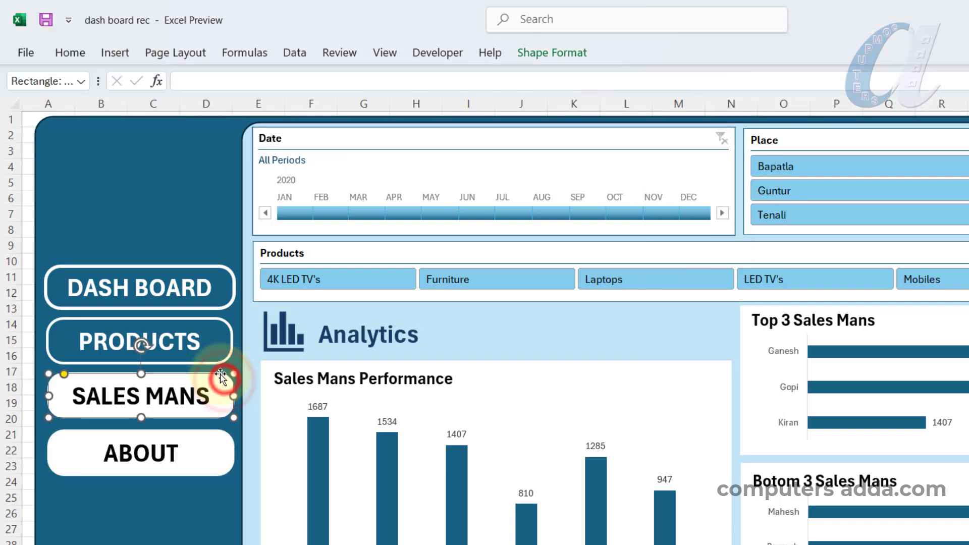
{"action": "left_click", "coordinate": [553, 54]}
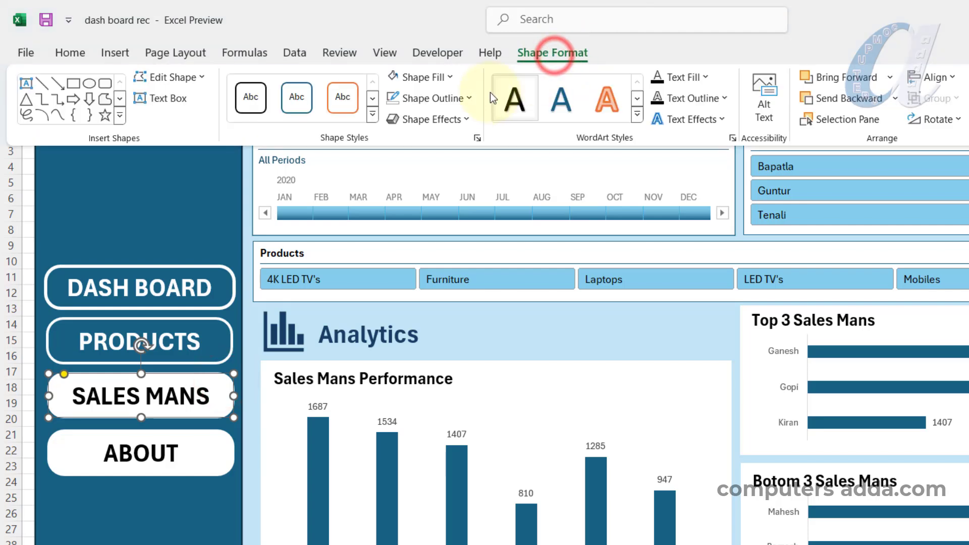
{"action": "left_click", "coordinate": [437, 79]}
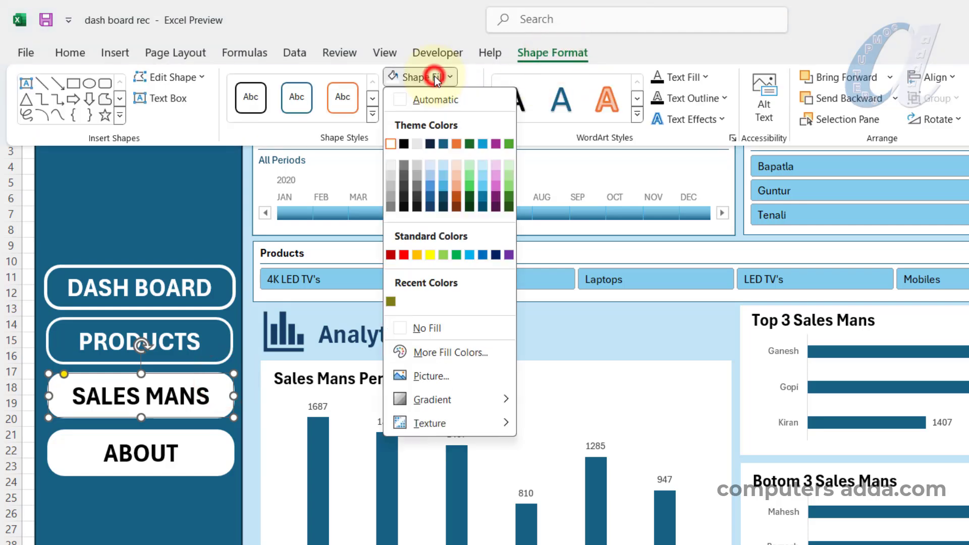
{"action": "left_click", "coordinate": [433, 329]}
{"action": "left_click", "coordinate": [695, 78]}
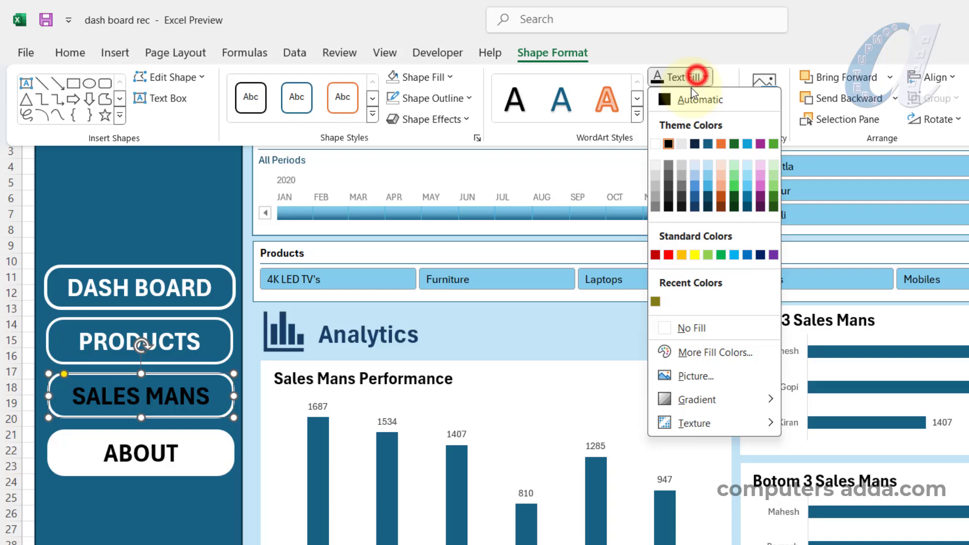
{"action": "left_click", "coordinate": [657, 146]}
{"action": "left_click", "coordinate": [204, 492]}
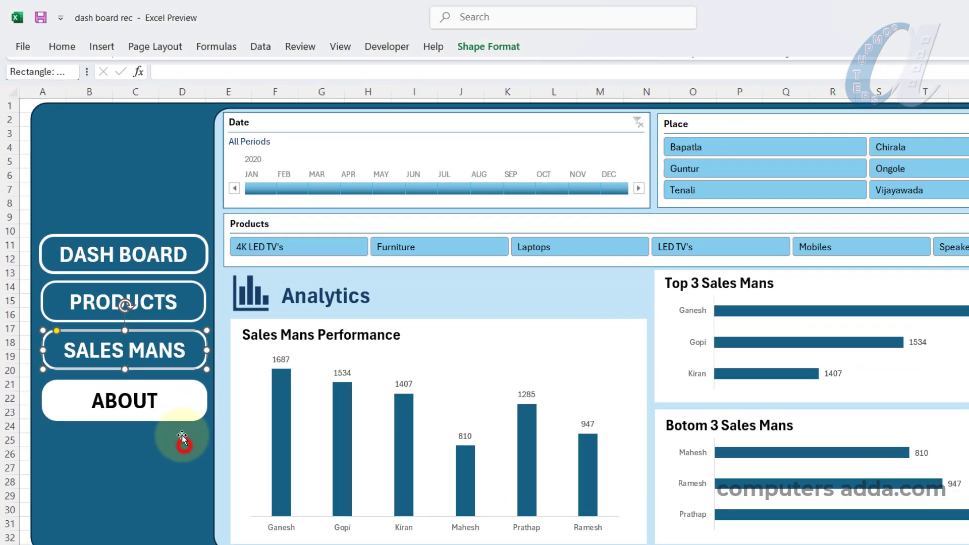
{"action": "left_click", "coordinate": [182, 437]}
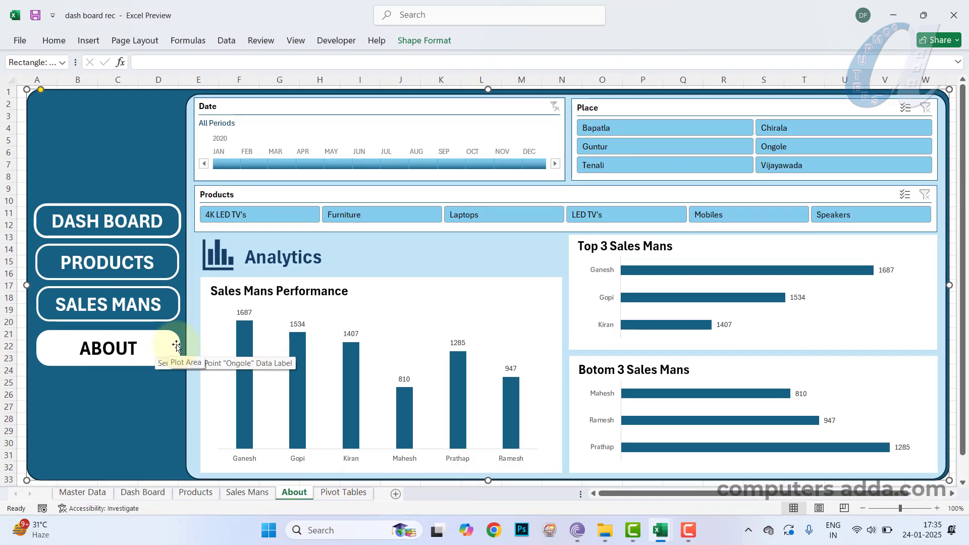
Delete the Top 3 and Botom 3 Sales Mans charts from the About sheet, including their titles and white background panels.
{"action": "left_click", "coordinate": [856, 253]}
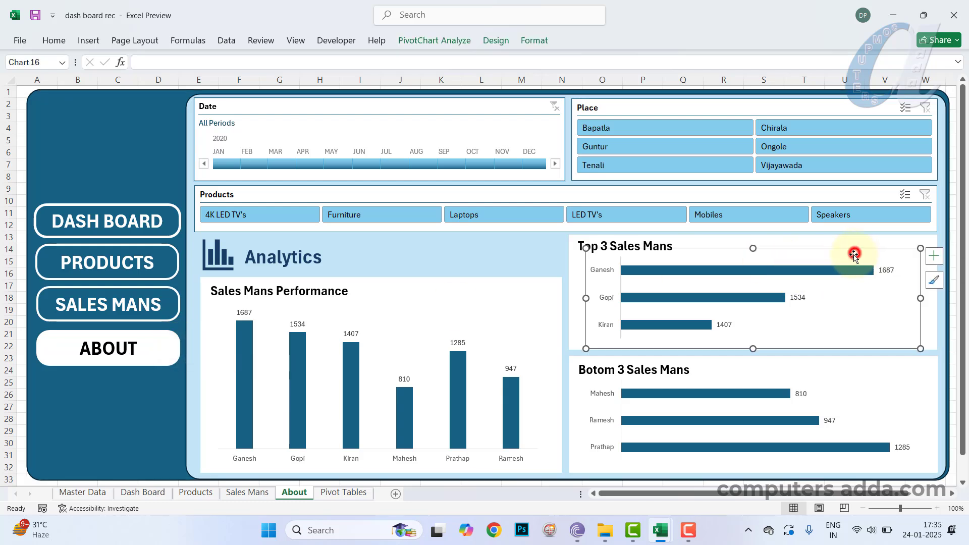
{"action": "key", "text": "Delete"}
{"action": "left_click", "coordinate": [773, 388]}
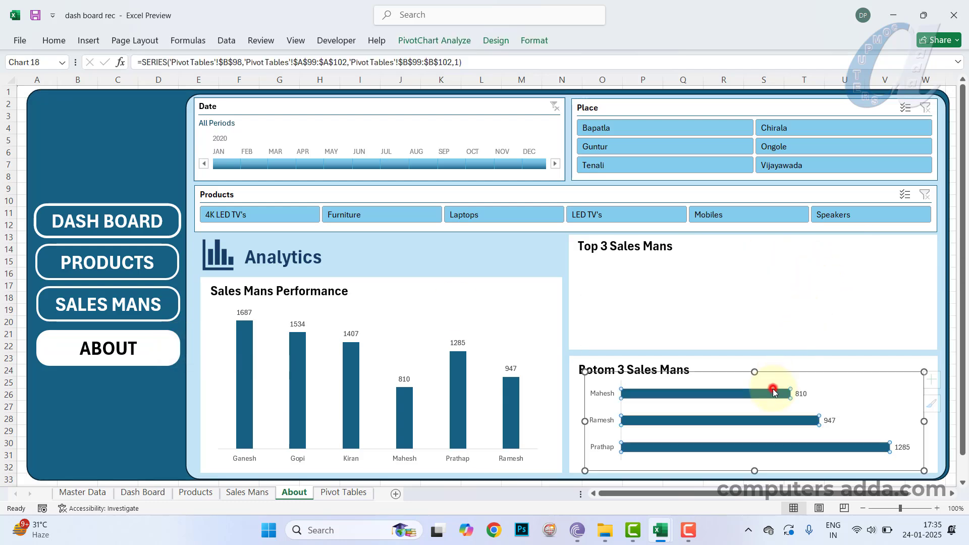
{"action": "key", "text": "Delete"}
{"action": "left_click", "coordinate": [667, 372]}
{"action": "left_click", "coordinate": [733, 359]}
{"action": "key", "text": "Delete"}
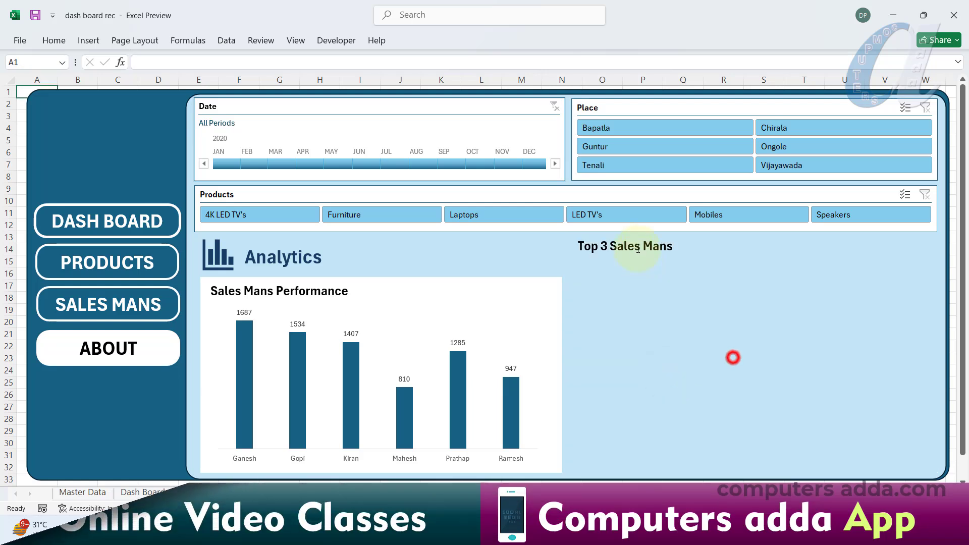
{"action": "left_click", "coordinate": [637, 248]}
{"action": "key", "text": "Delete"}
Delete the Sales Mans Performance chart and widen its white panel to the right edge of the Products slicer.
{"action": "left_click", "coordinate": [513, 359]}
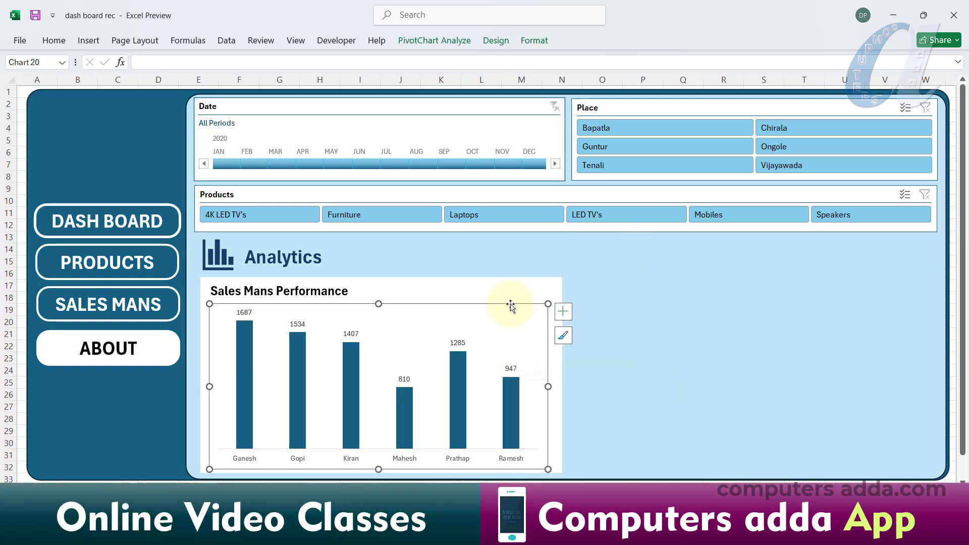
{"action": "key", "text": "Delete"}
{"action": "left_click", "coordinate": [498, 305]}
{"action": "left_click_drag", "start_coordinate": [562, 374], "coordinate": [936, 375]}
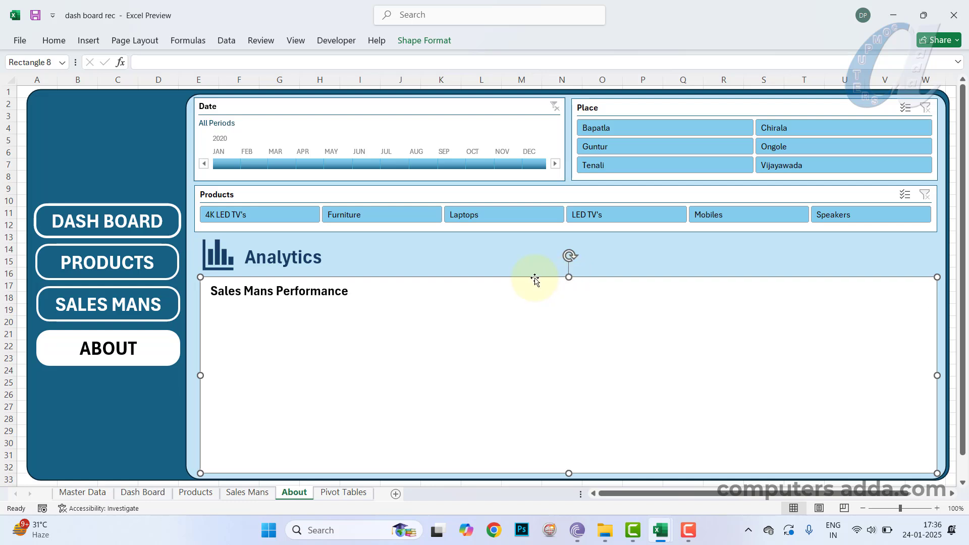
Change the Analytics heading text to About.
{"action": "left_click", "coordinate": [246, 257]}
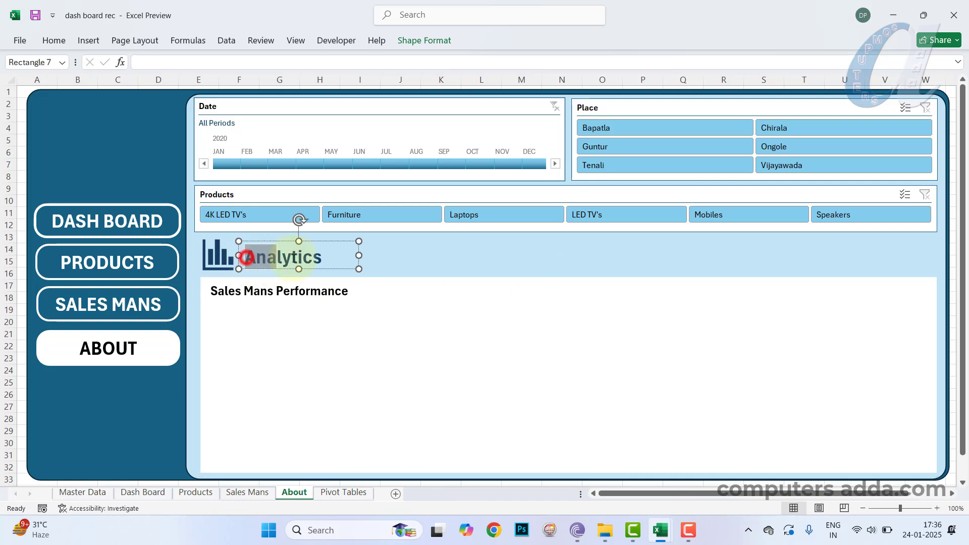
{"action": "left_click_drag", "start_coordinate": [253, 256], "coordinate": [329, 254]}
{"action": "type", "text": "About"}
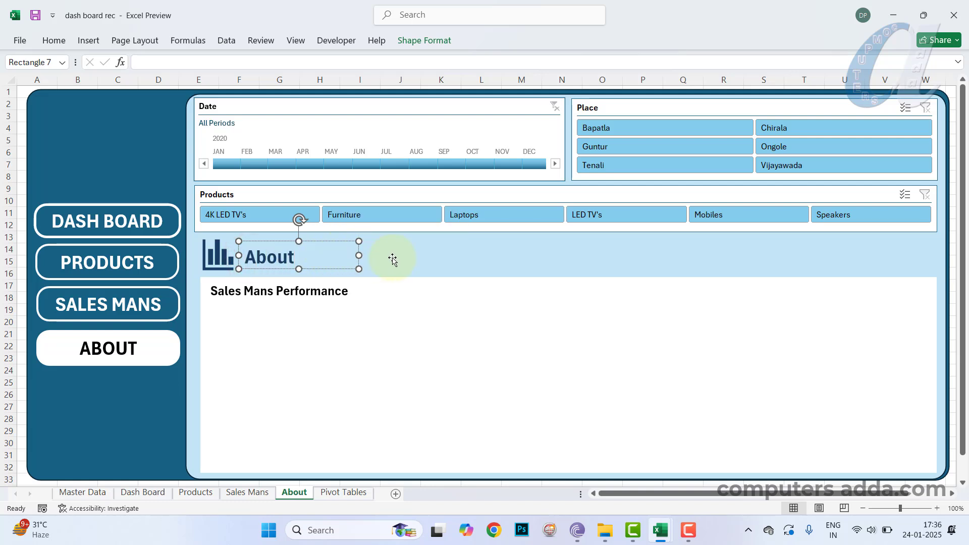
{"action": "left_click", "coordinate": [393, 259]}
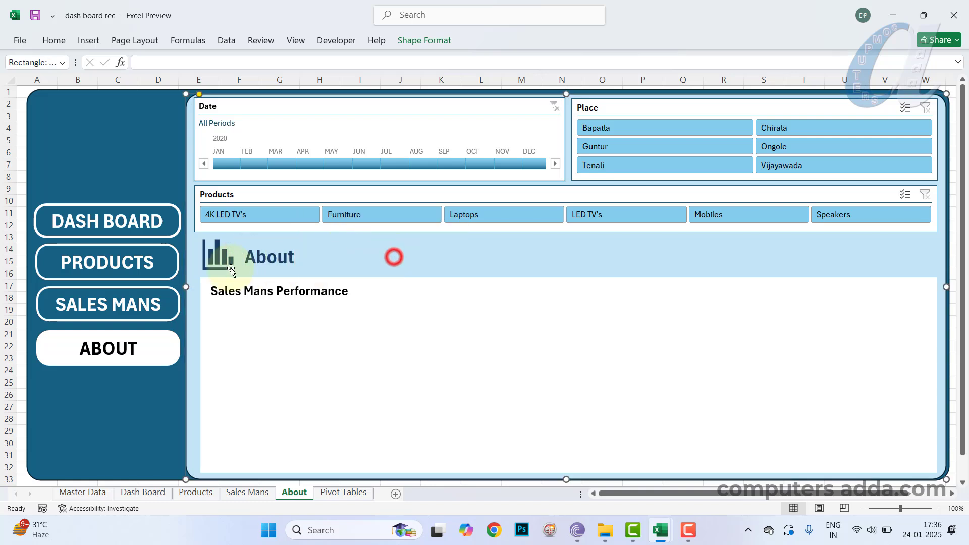
Replace the bar-chart icon with the pngtree business-men icon (removebg version) from Downloads, shrunk to fit just before the About heading.
{"action": "left_click", "coordinate": [220, 257]}
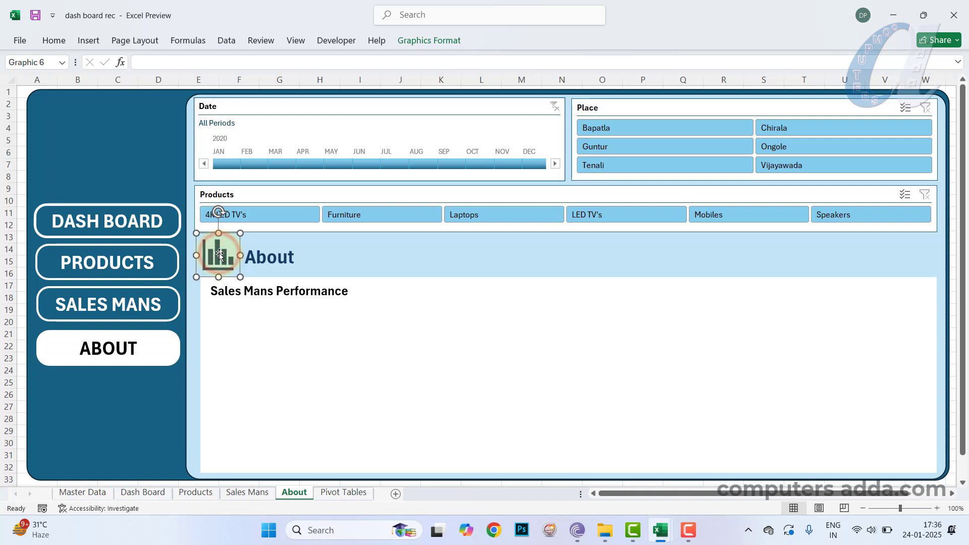
{"action": "key", "text": "Delete"}
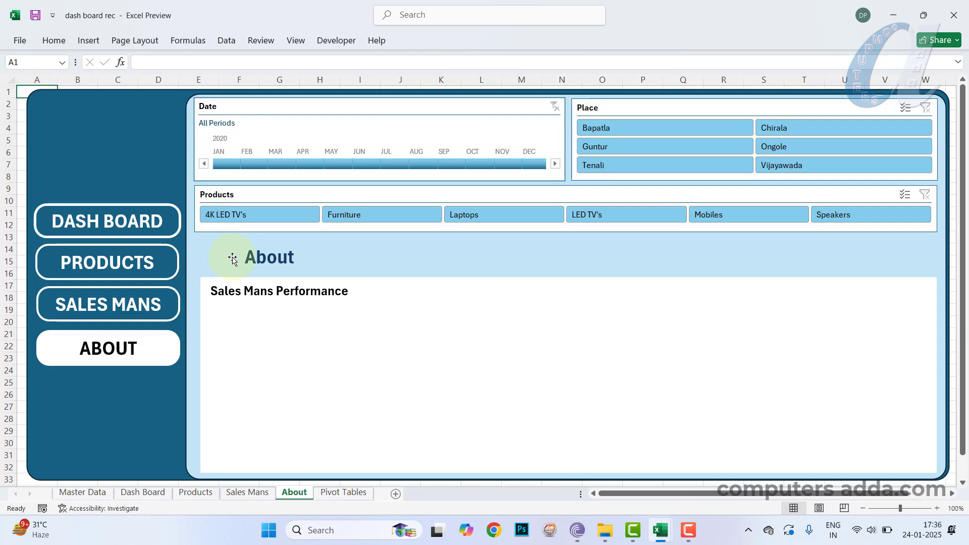
{"action": "left_click", "coordinate": [90, 41]}
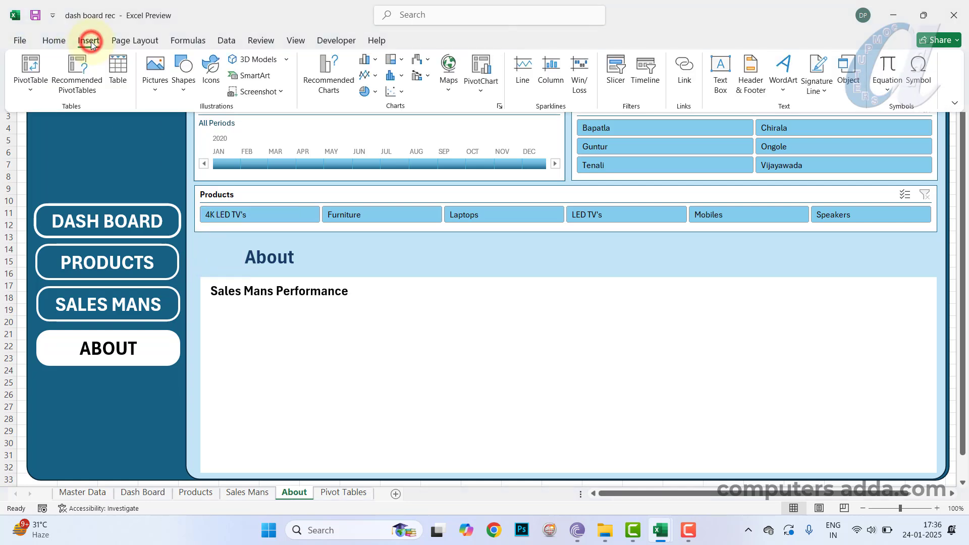
{"action": "left_click", "coordinate": [153, 64]}
{"action": "mouse_move", "coordinate": [182, 129]}
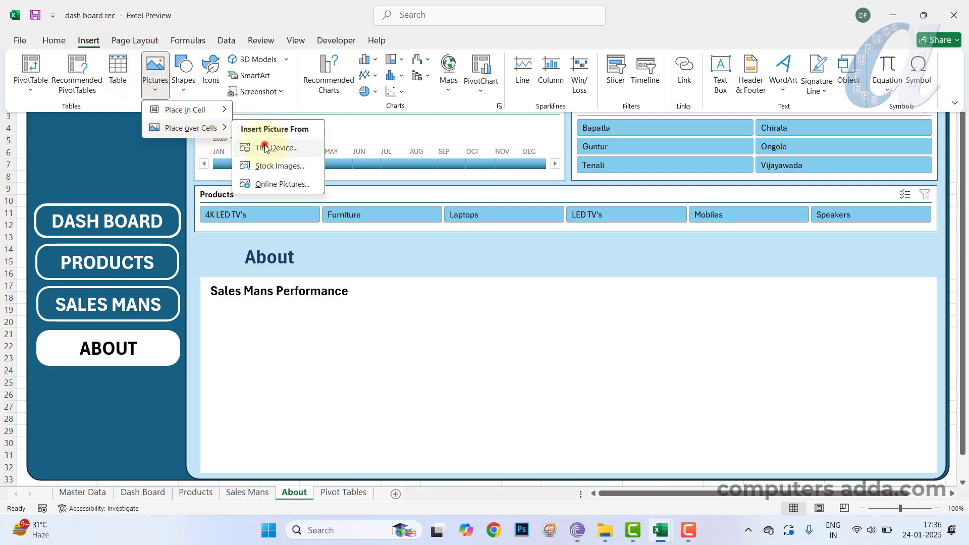
{"action": "left_click", "coordinate": [264, 147]}
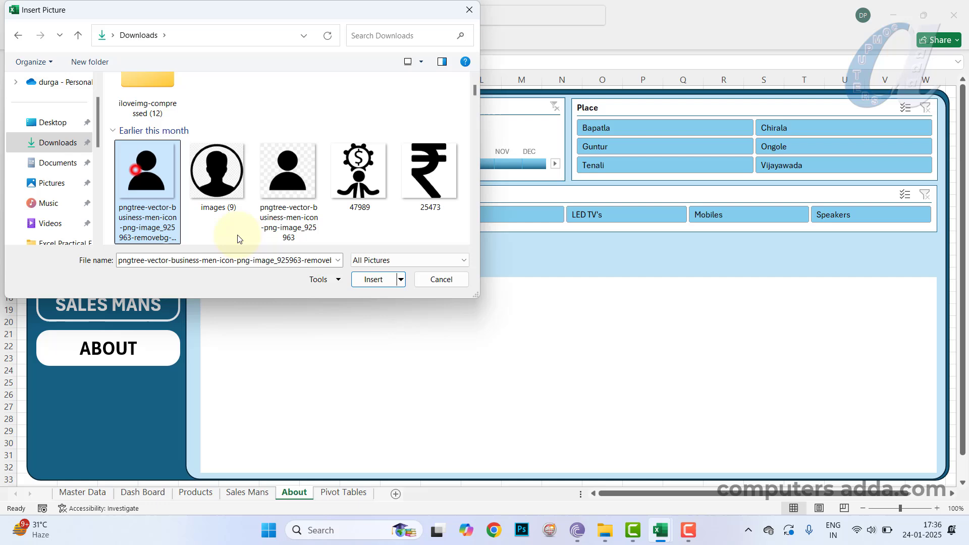
{"action": "left_click", "coordinate": [371, 279]}
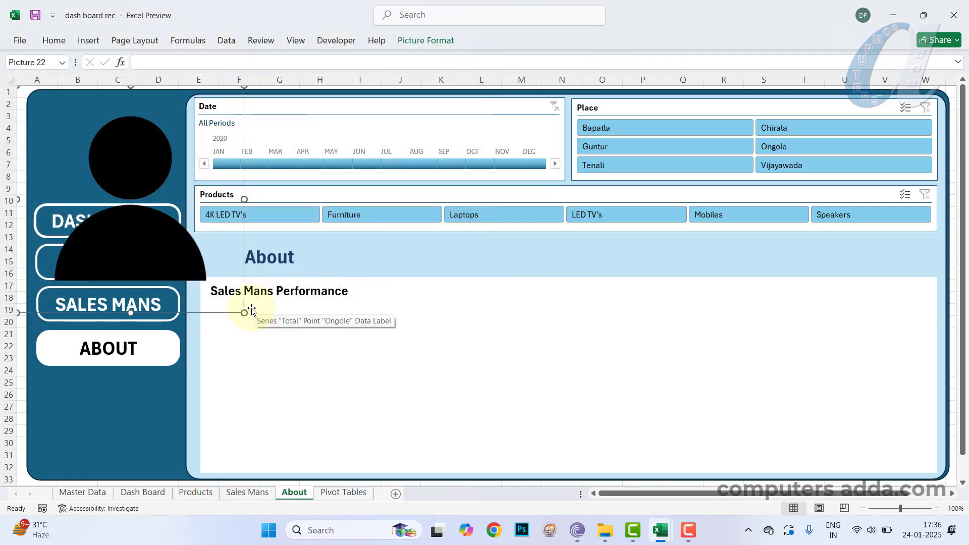
{"action": "left_click_drag", "start_coordinate": [244, 314], "coordinate": [236, 260]}
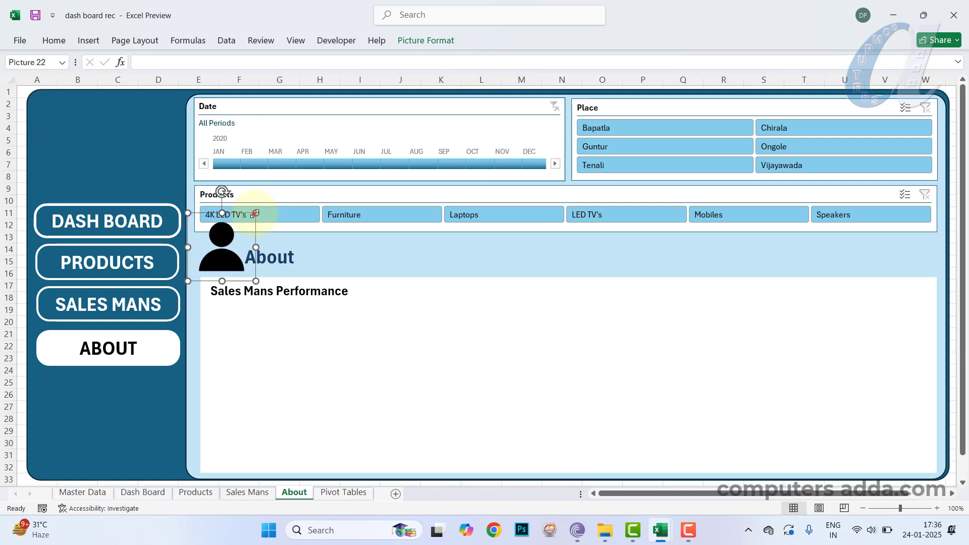
{"action": "left_click_drag", "start_coordinate": [254, 214], "coordinate": [230, 258]}
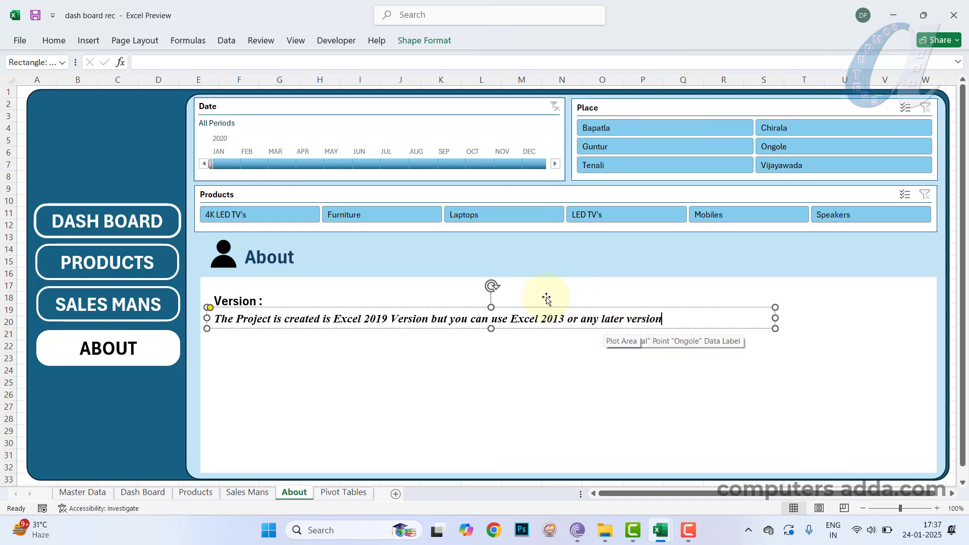
{"action": "left_click", "coordinate": [525, 359]}
{"action": "left_click", "coordinate": [547, 323]}
{"action": "left_click", "coordinate": [446, 367]}
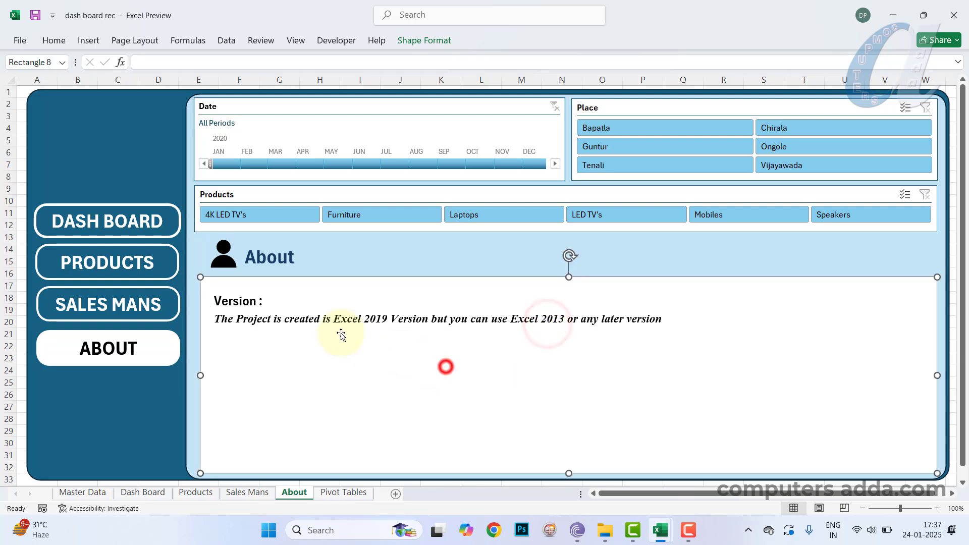
{"action": "left_click", "coordinate": [374, 360]}
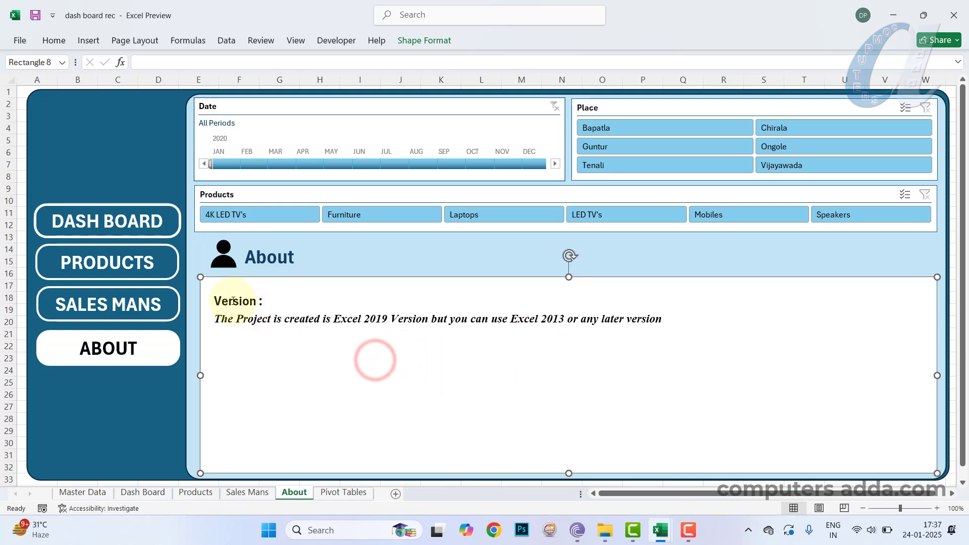
{"action": "left_click", "coordinate": [271, 266]}
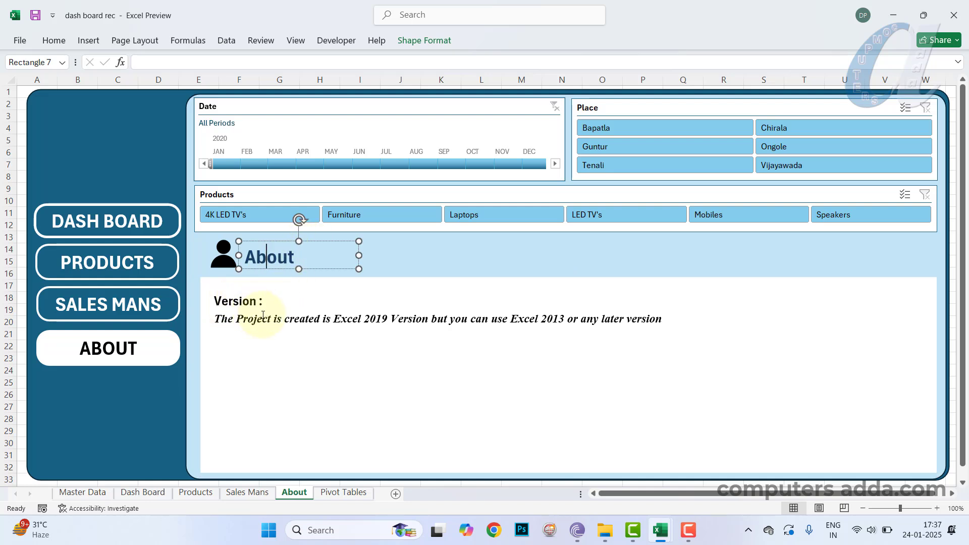
{"action": "left_click", "coordinate": [372, 388]}
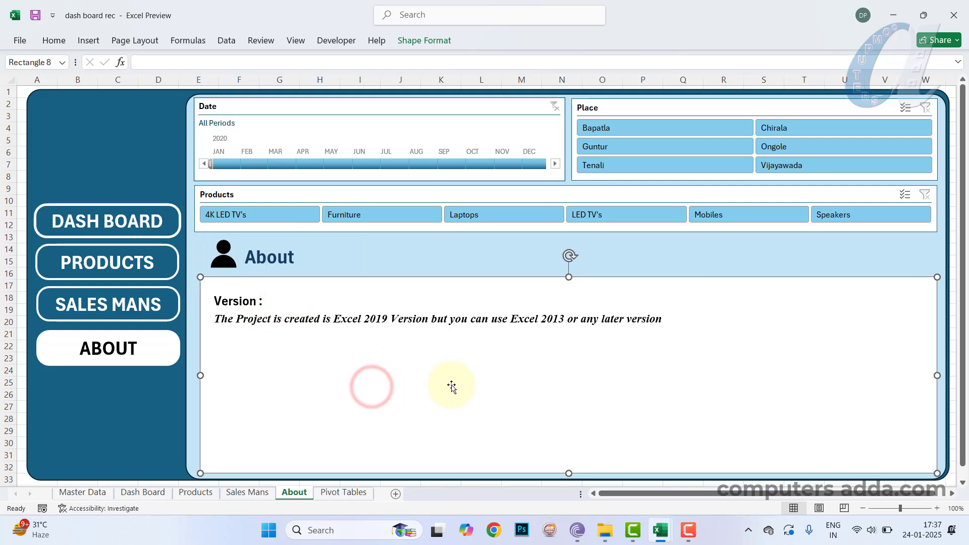
Review the Dash Board, Products and Sales Mans sheets in turn and return to the About sheet.
{"action": "left_click", "coordinate": [146, 493]}
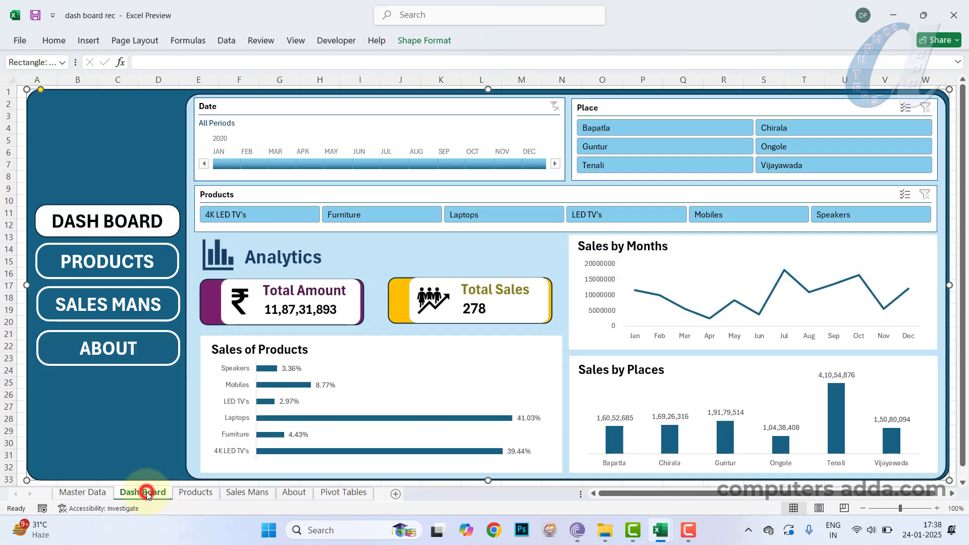
{"action": "left_click", "coordinate": [195, 493]}
{"action": "left_click", "coordinate": [246, 493]}
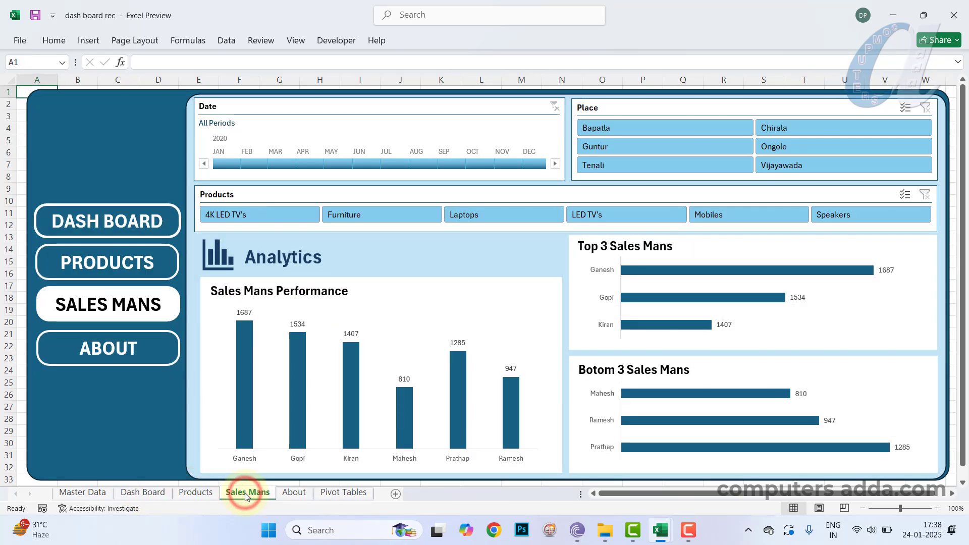
{"action": "left_click", "coordinate": [286, 494]}
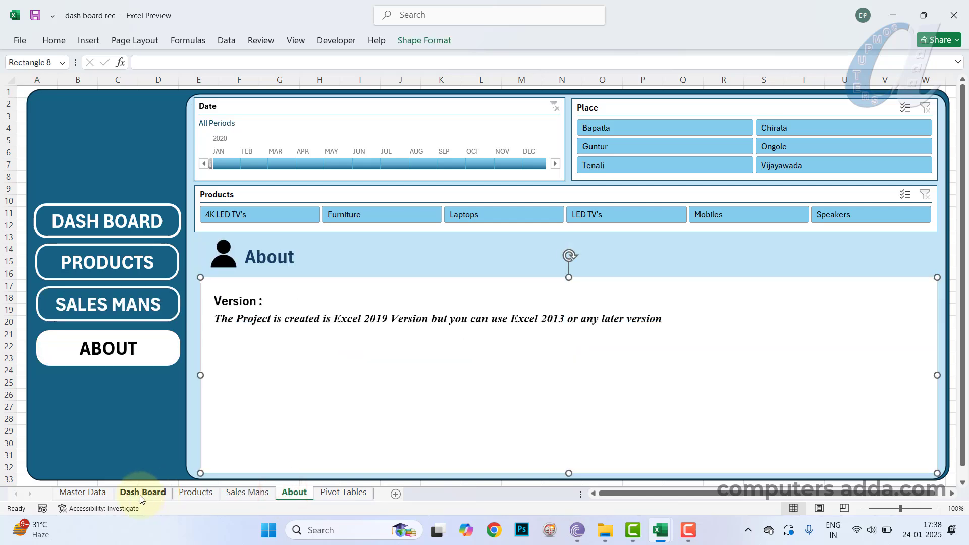
Look through the Products, Sales Mans, About, Pivot Tables and Master Data sheets and return to Dash Board.
{"action": "left_click", "coordinate": [142, 494]}
{"action": "left_click", "coordinate": [205, 495]}
{"action": "left_click", "coordinate": [245, 492]}
{"action": "left_click", "coordinate": [294, 493]}
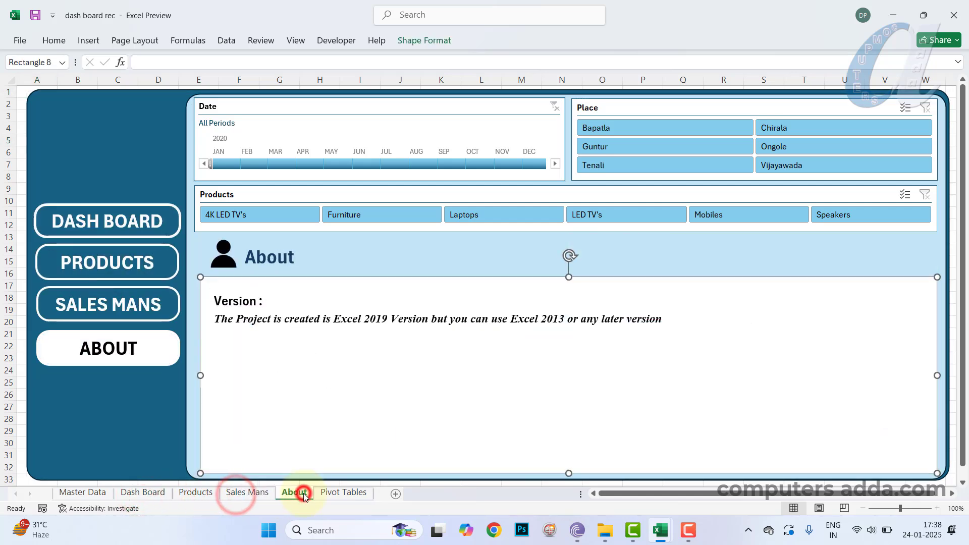
{"action": "left_click", "coordinate": [143, 493]}
{"action": "left_click", "coordinate": [196, 493]}
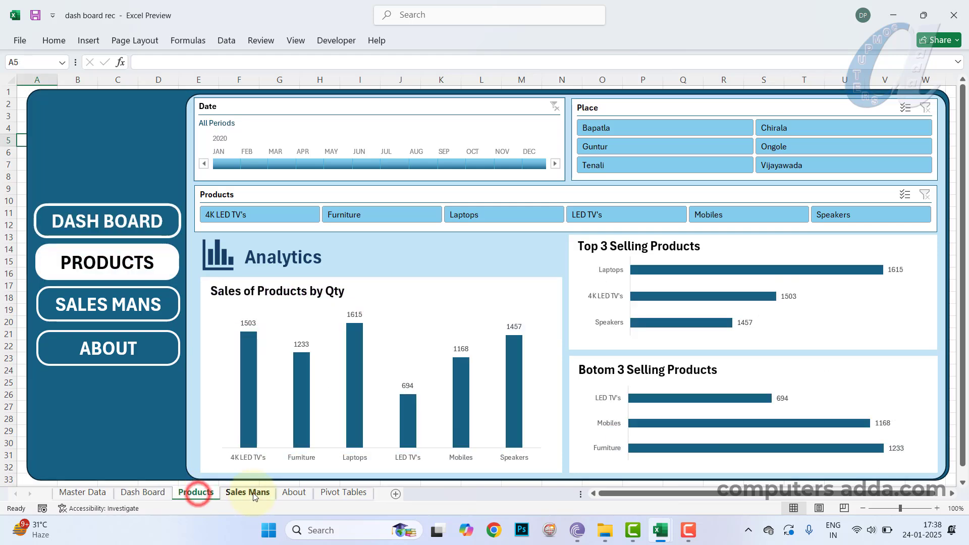
{"action": "left_click", "coordinate": [248, 493]}
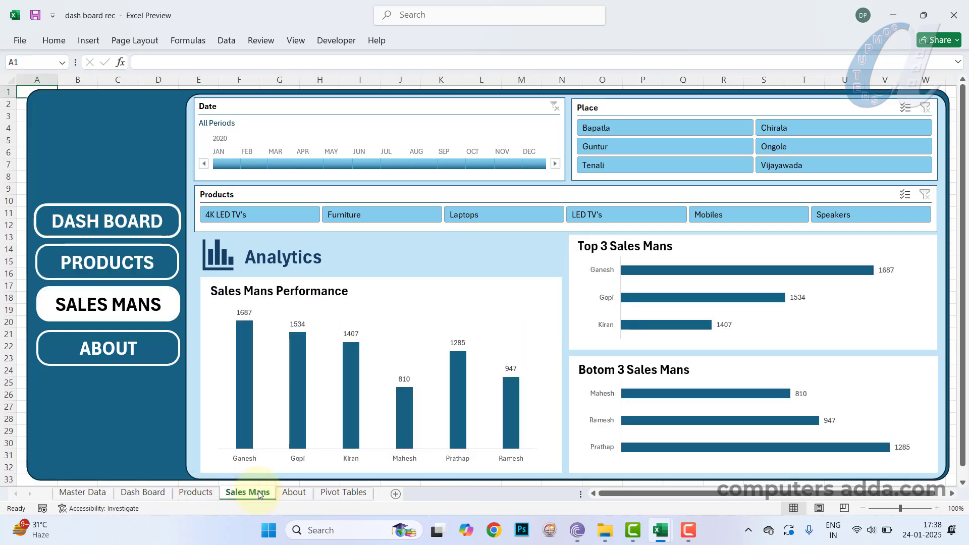
{"action": "left_click", "coordinate": [340, 492]}
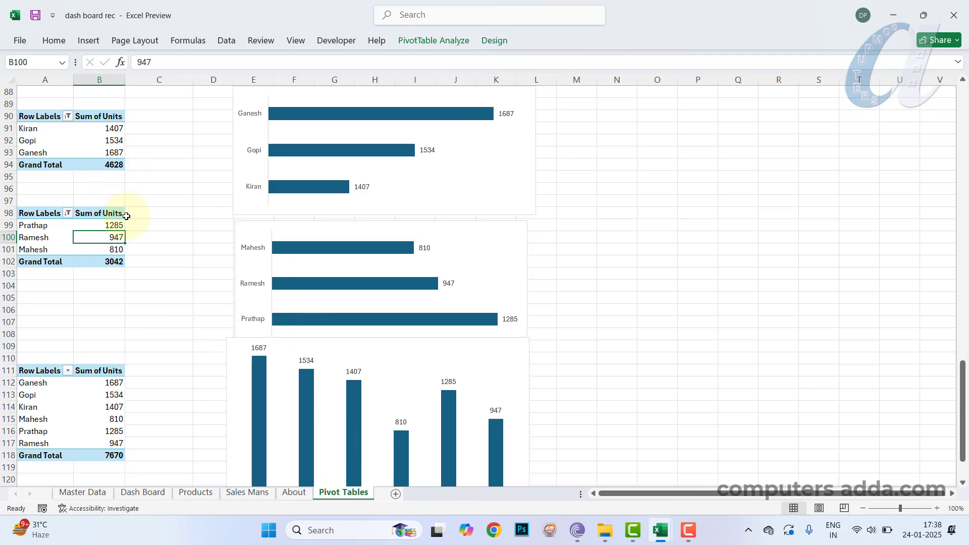
{"action": "left_click", "coordinate": [69, 487]}
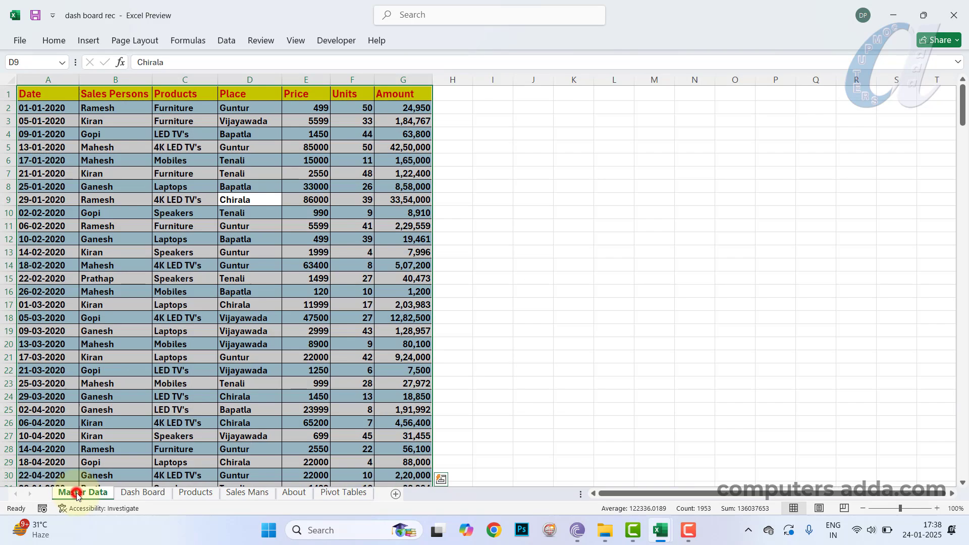
{"action": "left_click", "coordinate": [143, 491]}
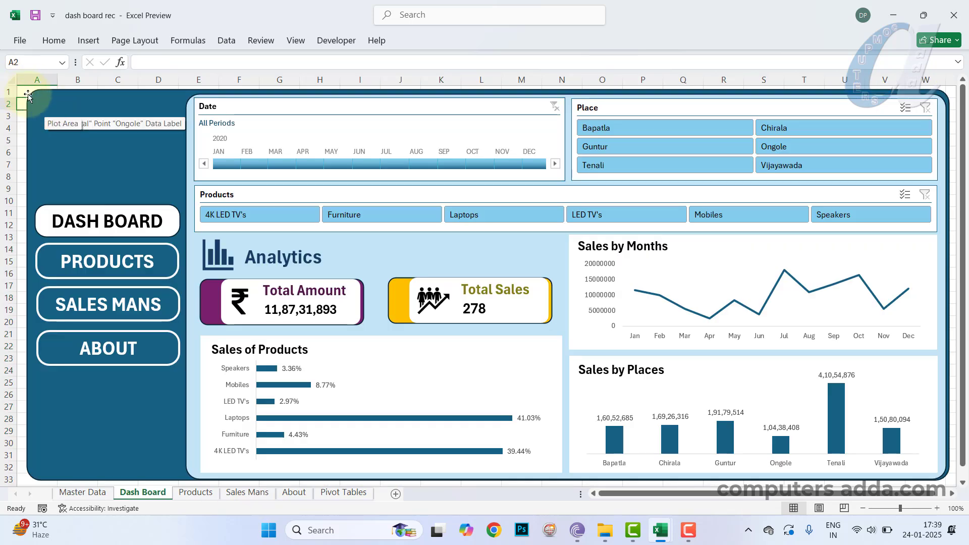
Review the Products, Sales Mans and About pages once more, starting from and returning to Dash Board.
{"action": "left_click", "coordinate": [20, 478]}
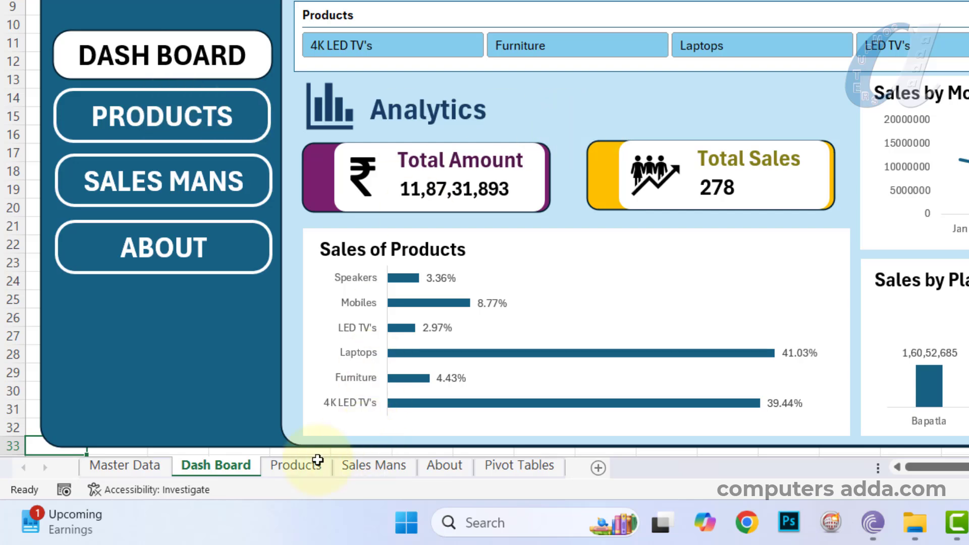
{"action": "left_click", "coordinate": [283, 474]}
{"action": "left_click", "coordinate": [356, 464]}
{"action": "left_click", "coordinate": [456, 463]}
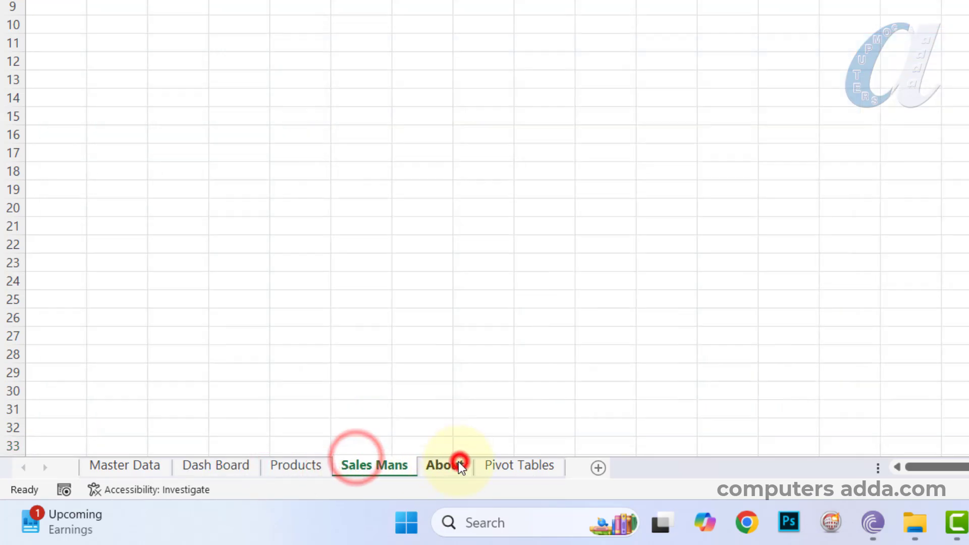
{"action": "left_click", "coordinate": [237, 468]}
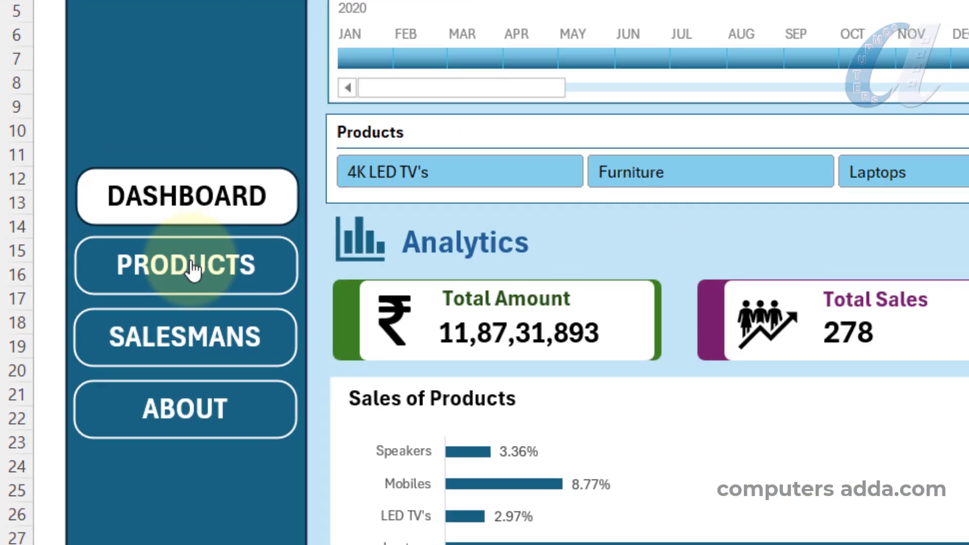
In the finished "dash board" workbook, try the PRODUCTS, SALESMANS, ABOUT and DASHBOARD navigation buttons in turn.
{"action": "left_click", "coordinate": [97, 267]}
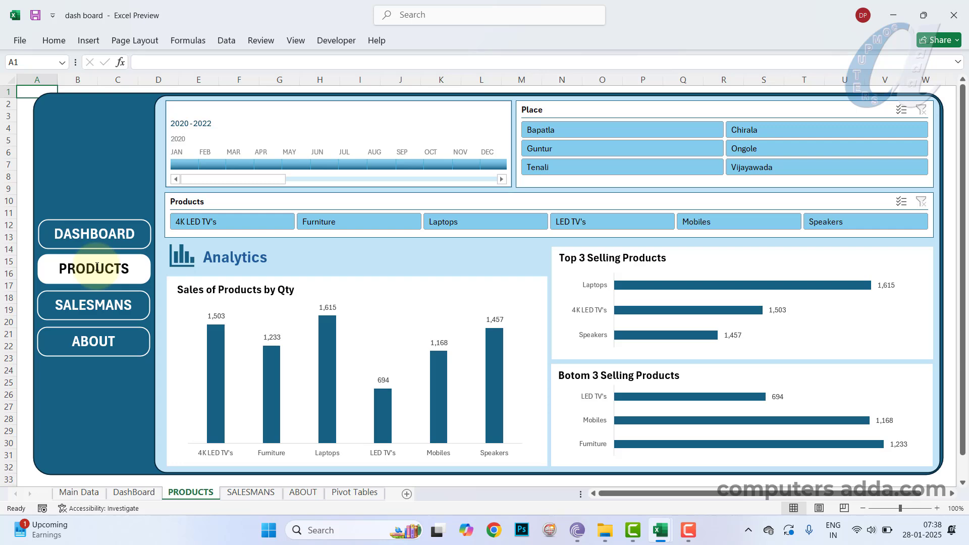
{"action": "left_click", "coordinate": [98, 305]}
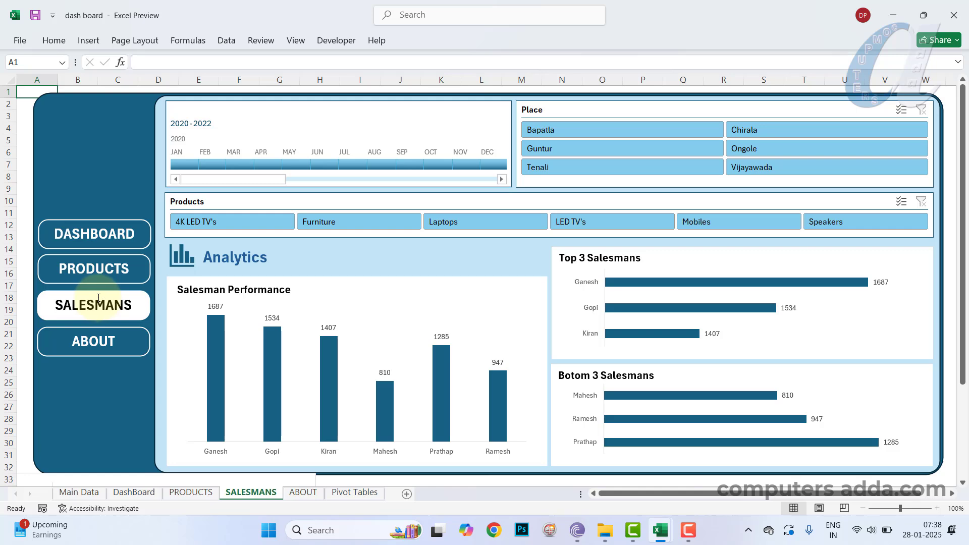
{"action": "left_click", "coordinate": [102, 343]}
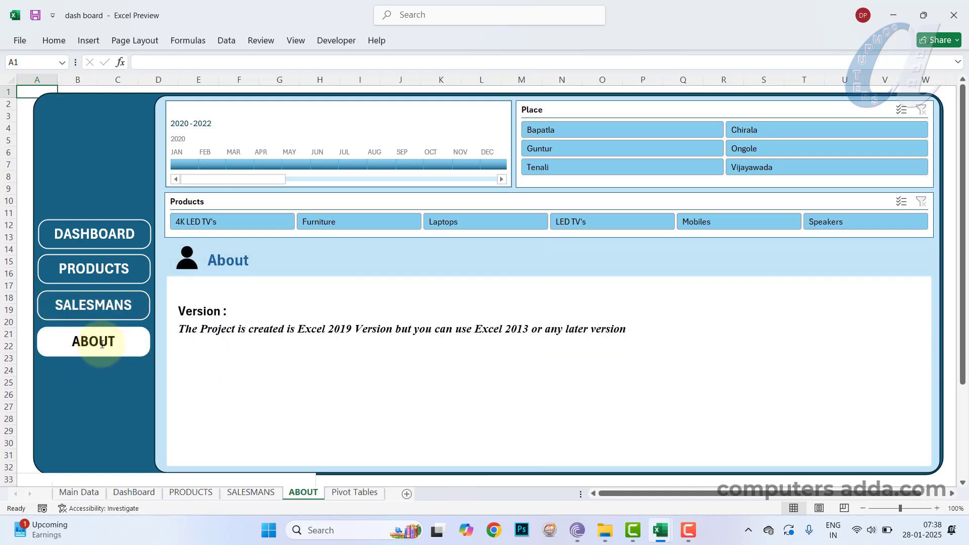
{"action": "left_click", "coordinate": [102, 229]}
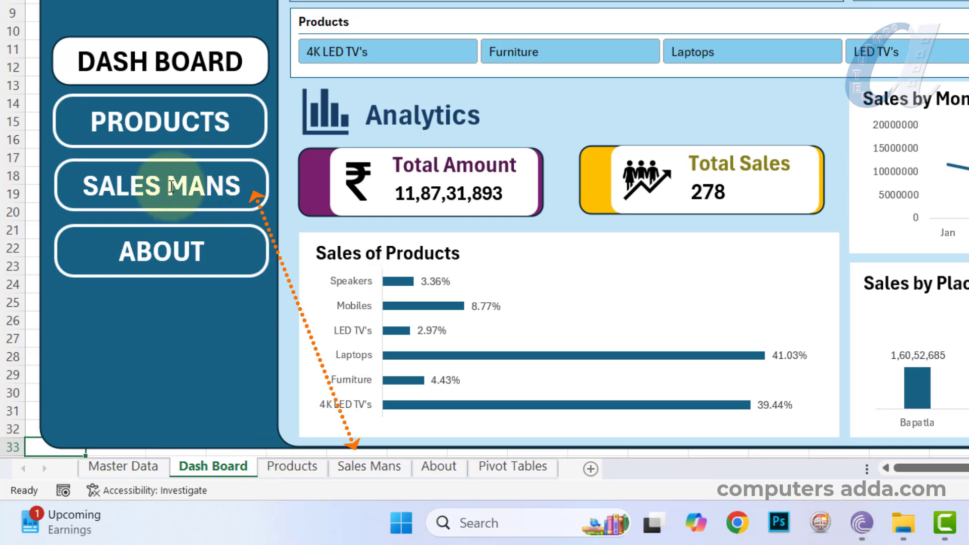
In the "dash board rec" workbook, compare the menu buttons with their matching sheets across the pages, finishing on Dash Board.
{"action": "left_click", "coordinate": [358, 468]}
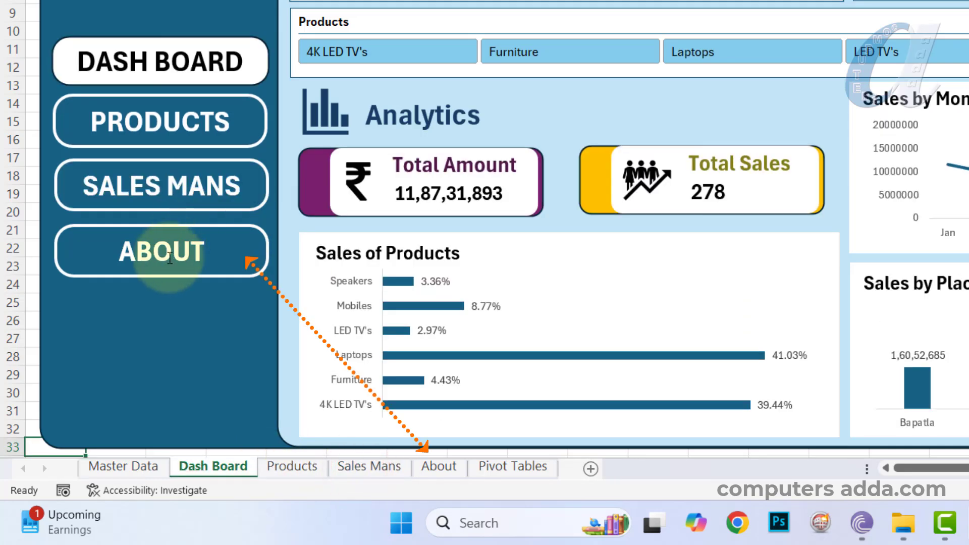
{"action": "left_click", "coordinate": [439, 468]}
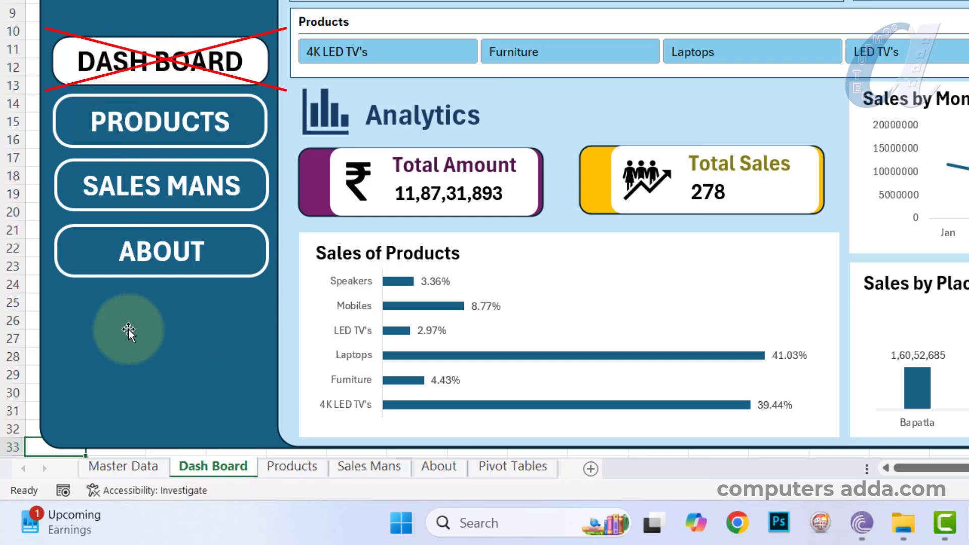
{"action": "left_click", "coordinate": [306, 467]}
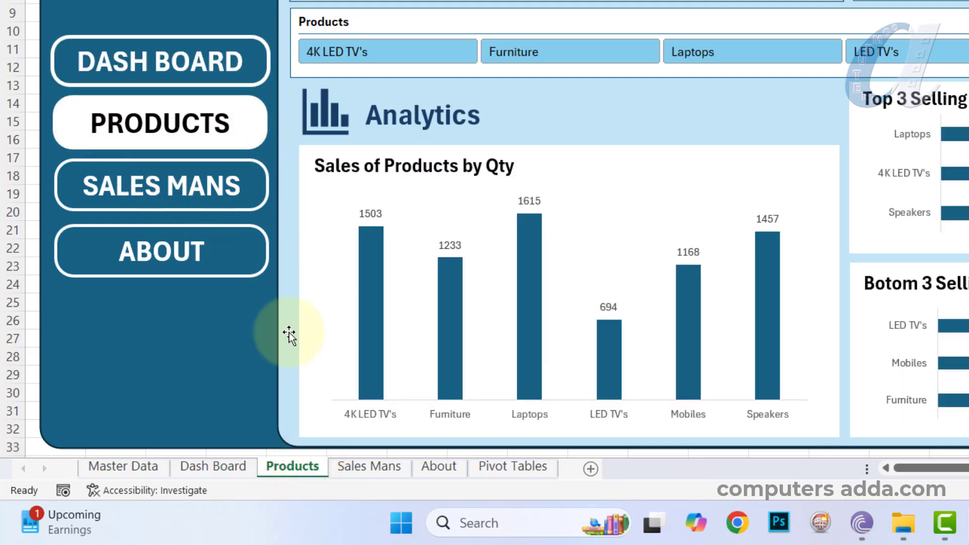
{"action": "left_click", "coordinate": [371, 466]}
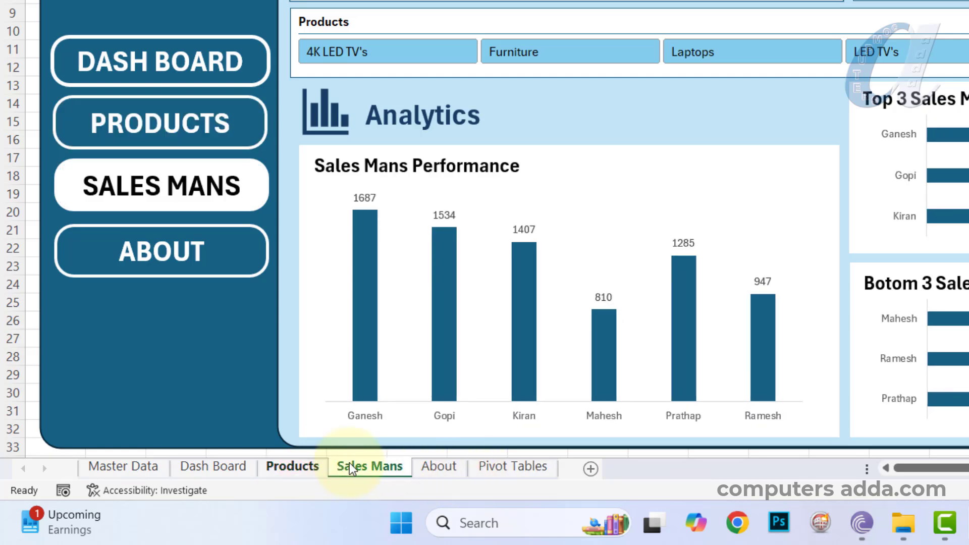
{"action": "left_click", "coordinate": [429, 467]}
{"action": "left_click", "coordinate": [398, 465]}
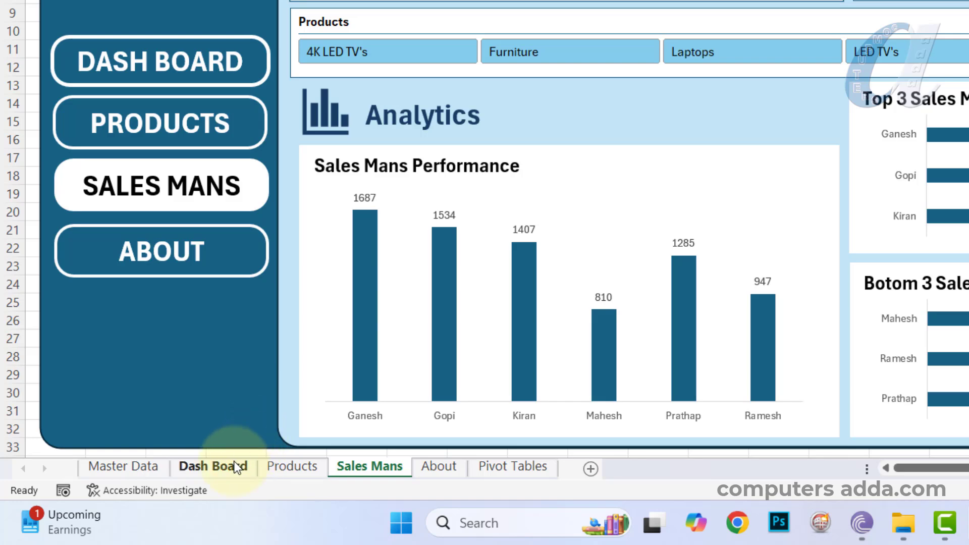
{"action": "left_click", "coordinate": [218, 468]}
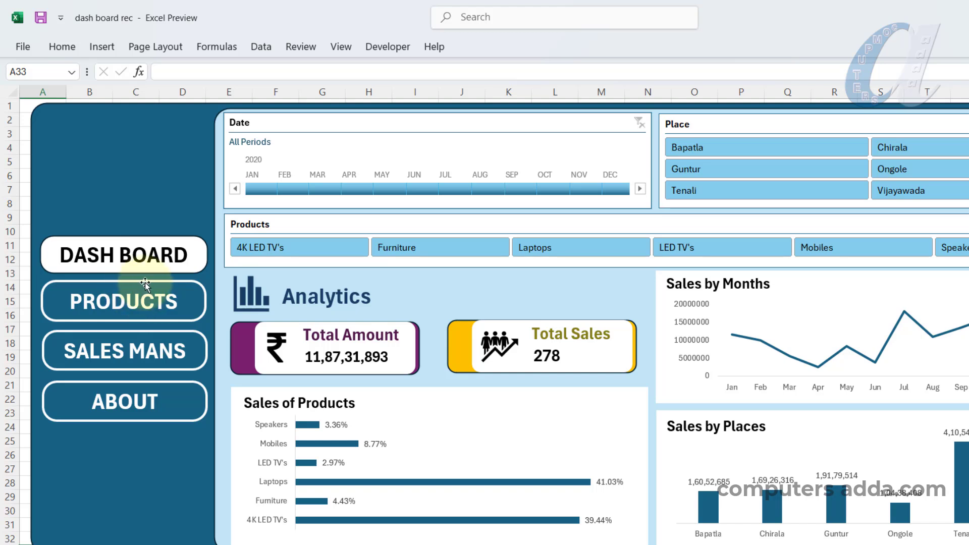
Hyperlink the PRODUCTS menu button on the Dash Board sheet to cell A1 of the Products sheet in this document.
{"action": "left_click", "coordinate": [145, 284]}
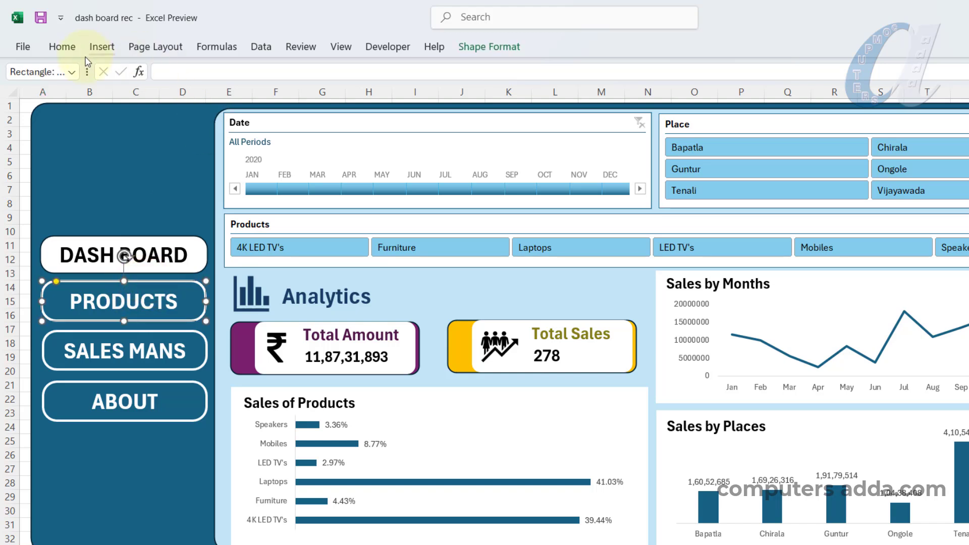
{"action": "left_click", "coordinate": [104, 47]}
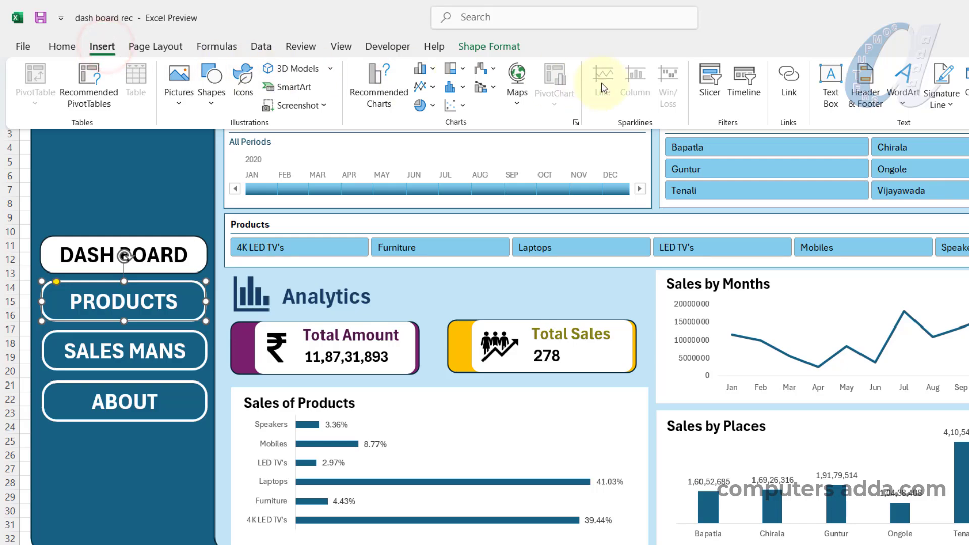
{"action": "left_click", "coordinate": [790, 72]}
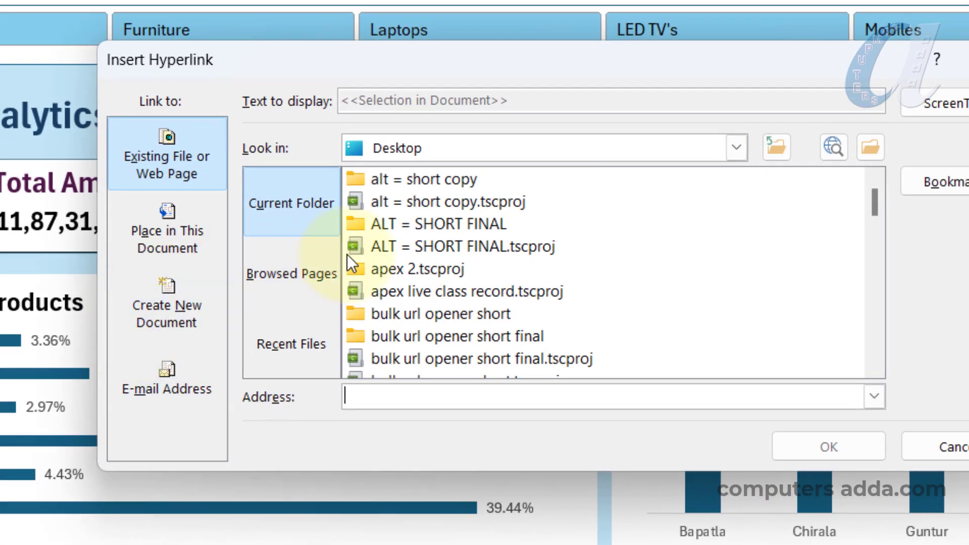
{"action": "left_click", "coordinate": [173, 225]}
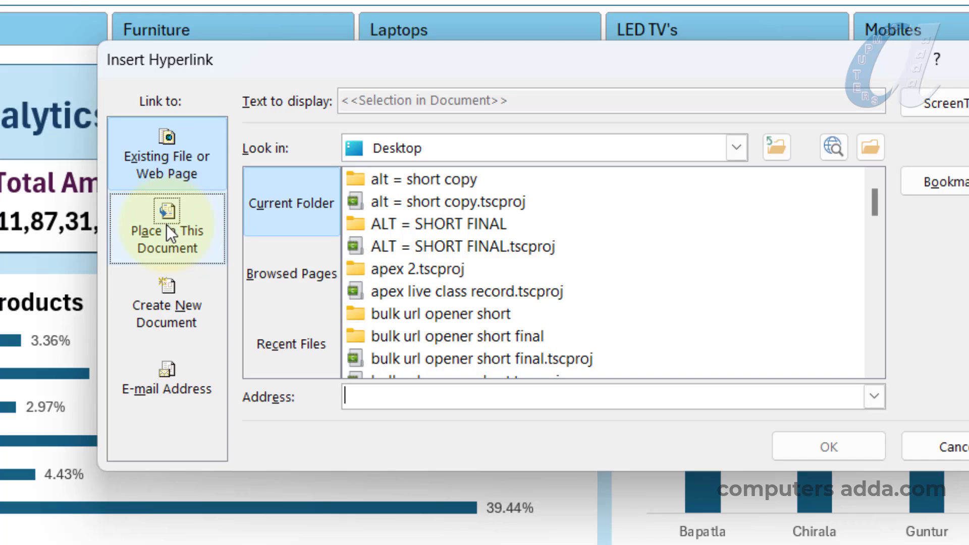
{"action": "left_click", "coordinate": [167, 225]}
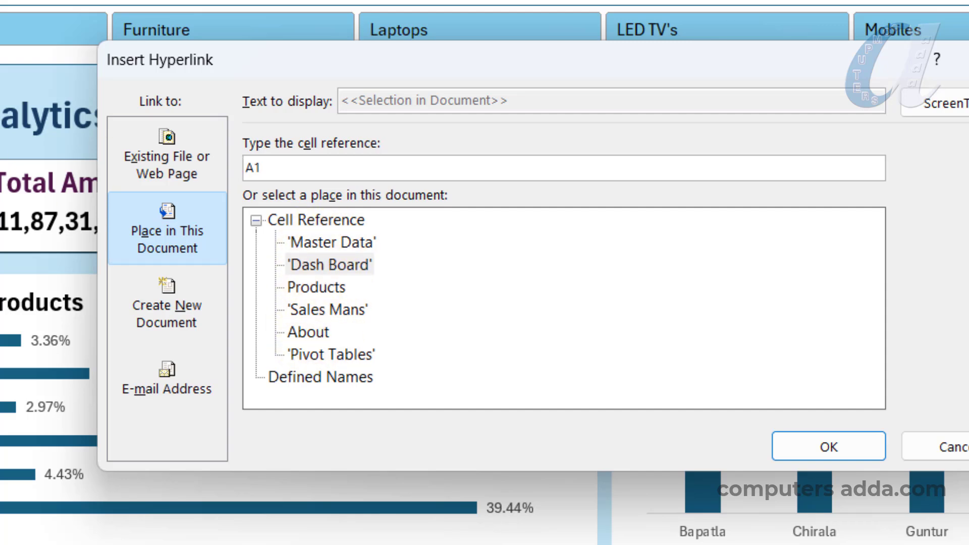
{"action": "left_click", "coordinate": [314, 288]}
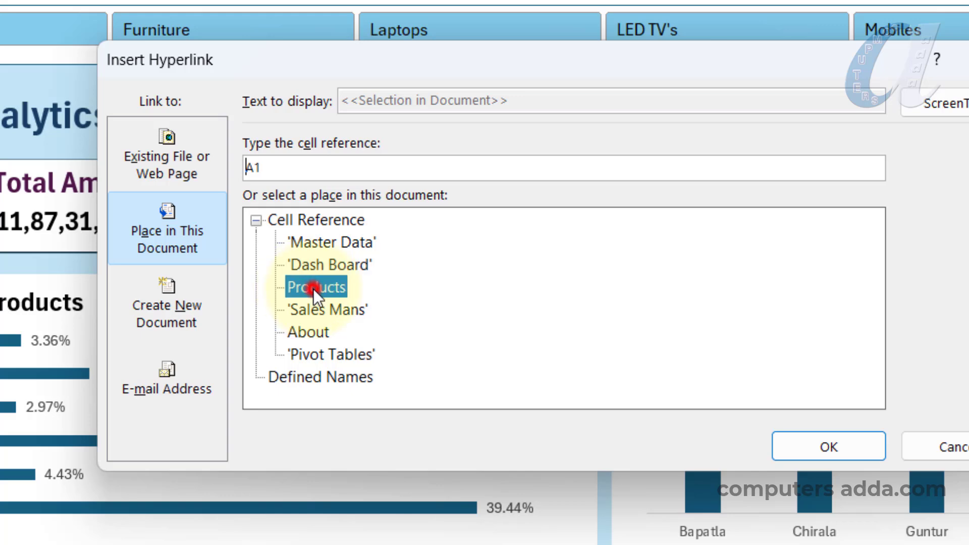
{"action": "left_click", "coordinate": [796, 441]}
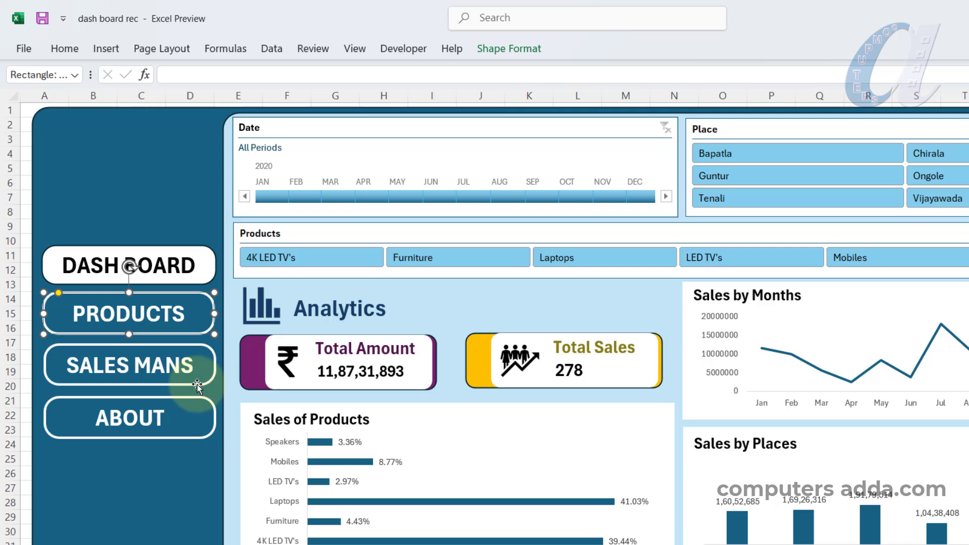
Hyperlink the SALES MANS menu button on the Dash Board sheet to cell A1 of the Sales Mans sheet.
{"action": "left_click", "coordinate": [198, 376]}
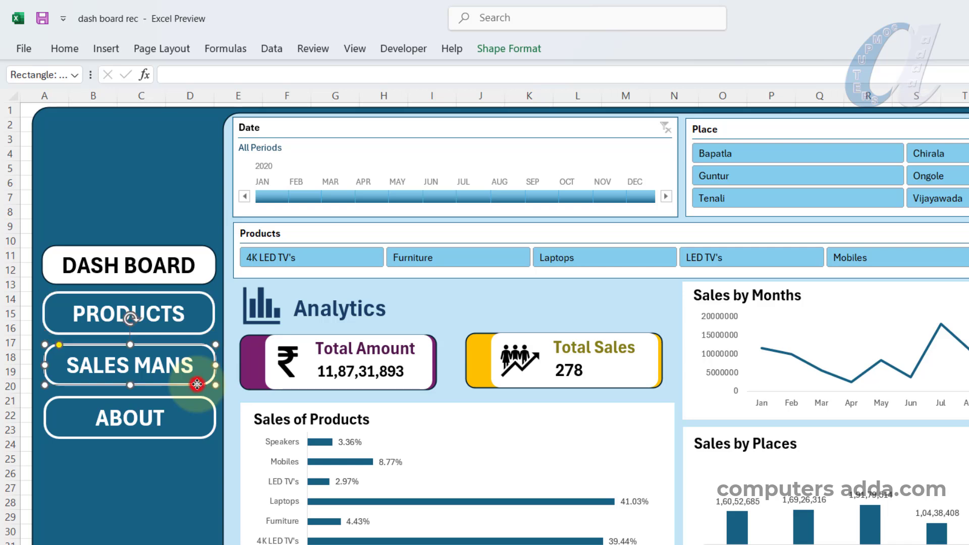
{"action": "left_click", "coordinate": [106, 48]}
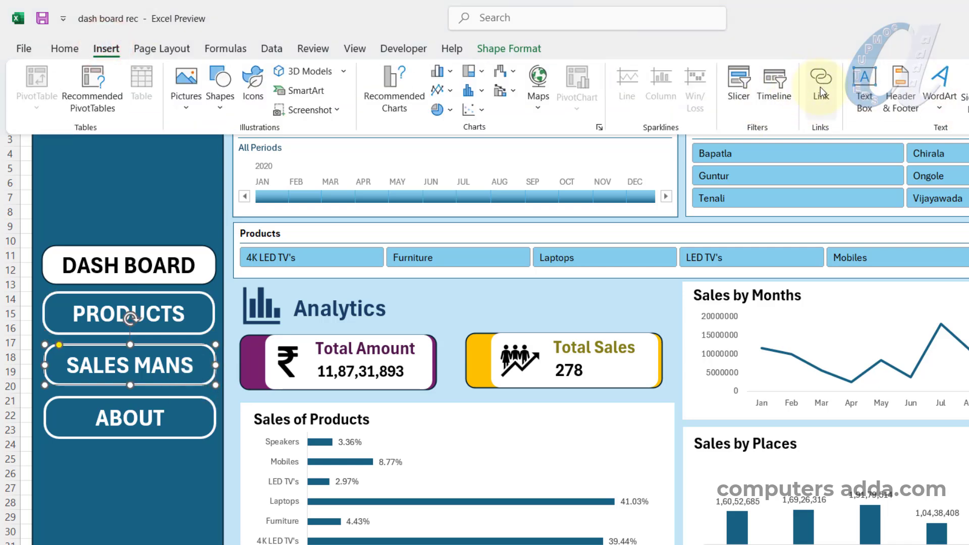
{"action": "left_click", "coordinate": [820, 86]}
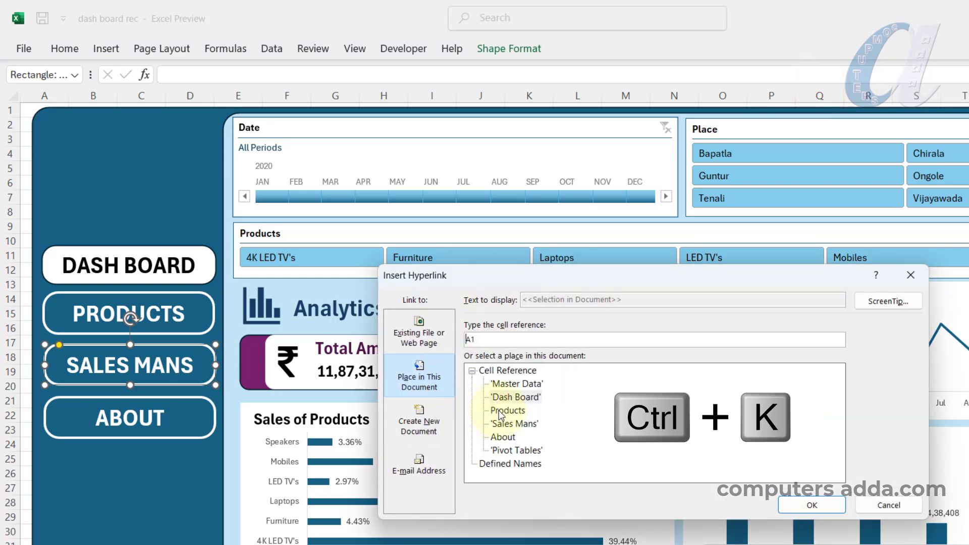
{"action": "left_click", "coordinate": [512, 429]}
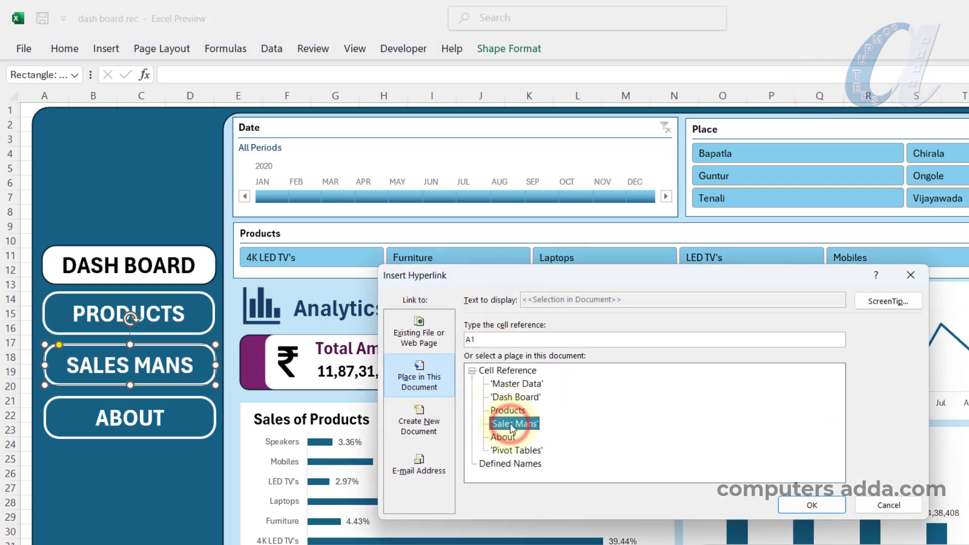
{"action": "left_click", "coordinate": [811, 505]}
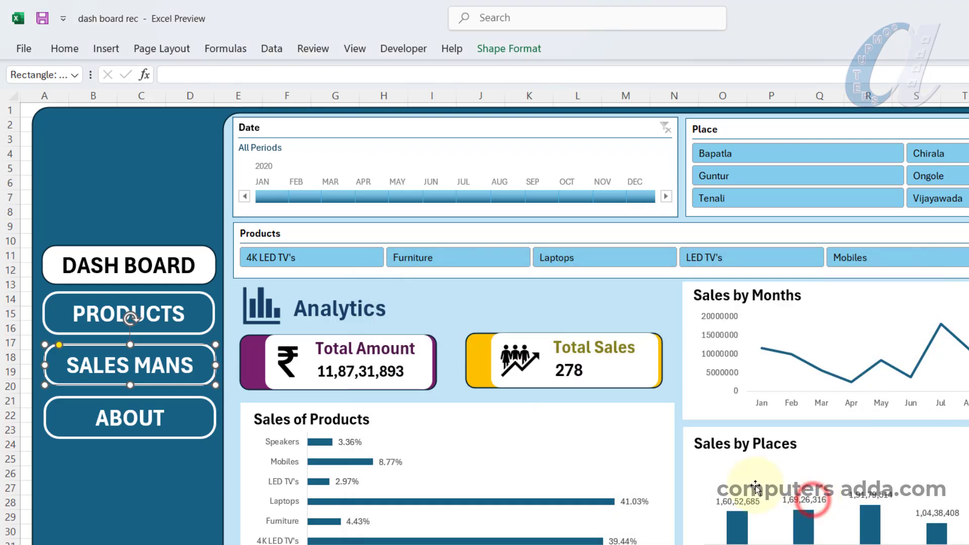
Hyperlink the ABOUT menu button on the Dash Board sheet to the About sheet.
{"action": "left_click", "coordinate": [189, 439]}
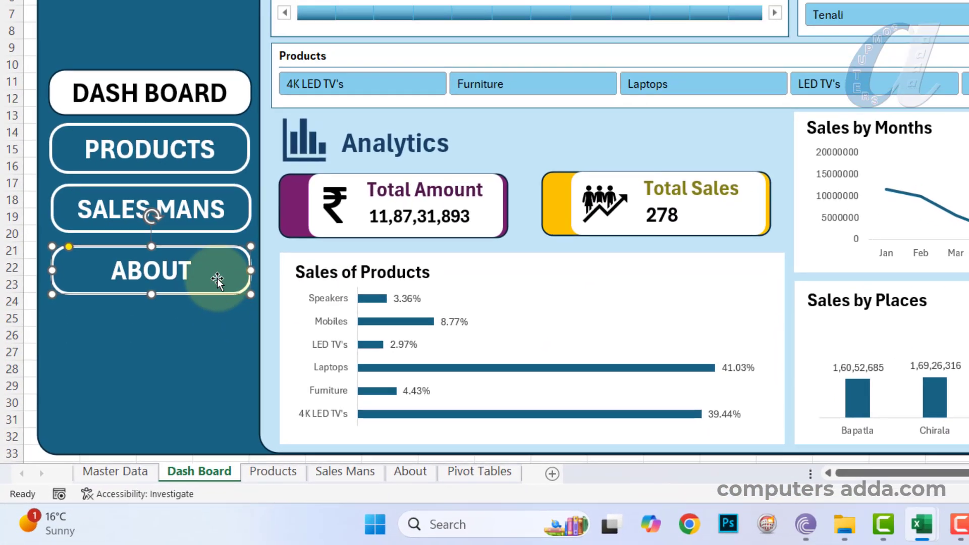
{"action": "key", "text": "ctrl+k"}
{"action": "left_click", "coordinate": [562, 303]}
{"action": "left_click", "coordinate": [880, 378]}
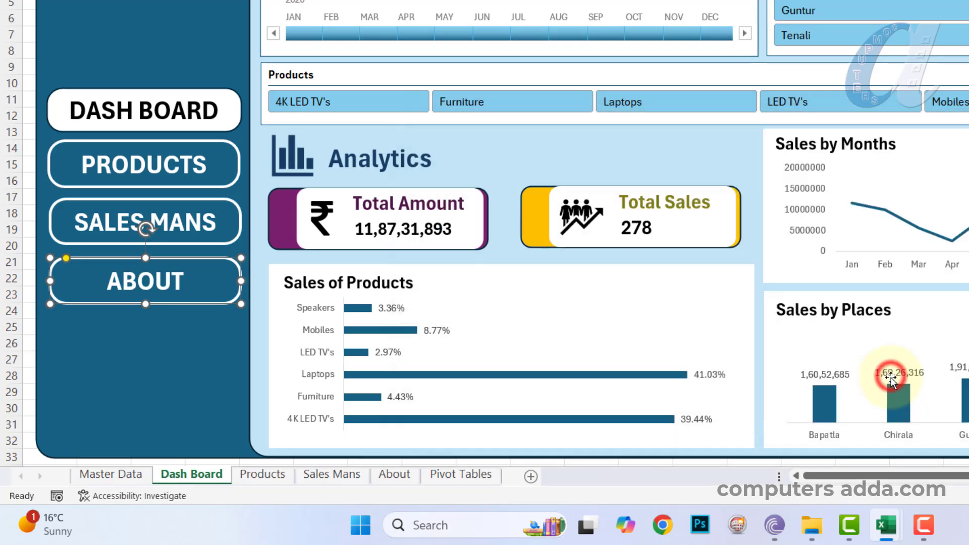
Hyperlink the DASH BOARD menu button on the Products sheet to cell A1 of the Dash Board sheet.
{"action": "left_click", "coordinate": [252, 470]}
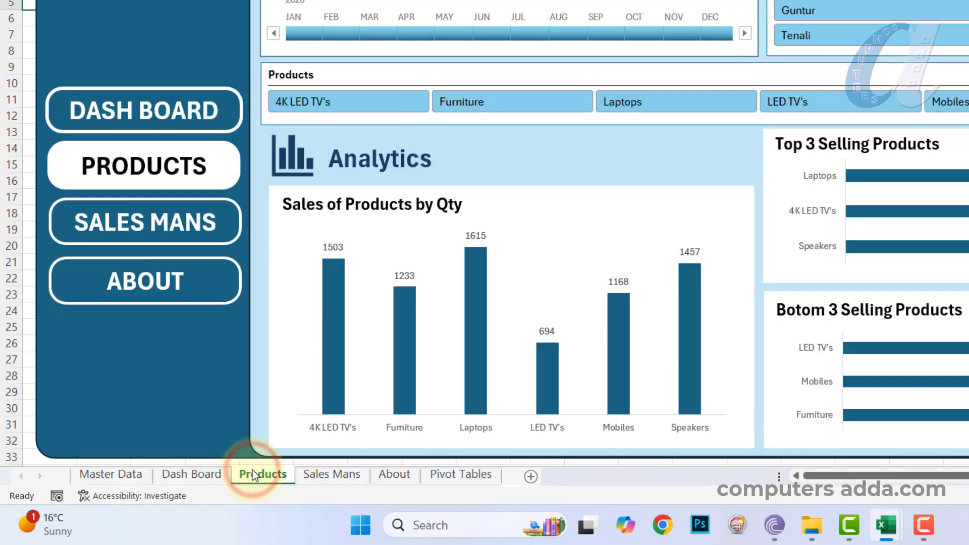
{"action": "left_click", "coordinate": [202, 86]}
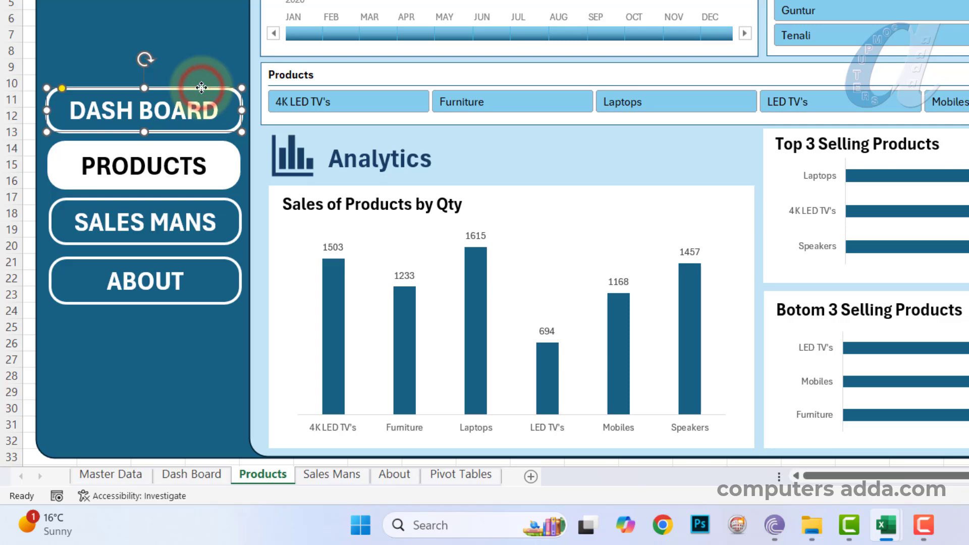
{"action": "key", "text": "ctrl+k"}
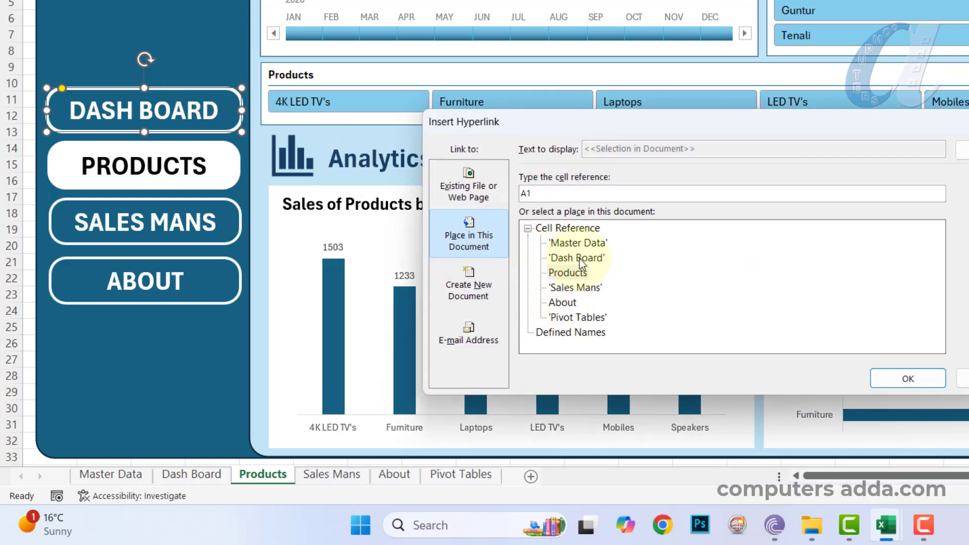
{"action": "left_click", "coordinate": [886, 378]}
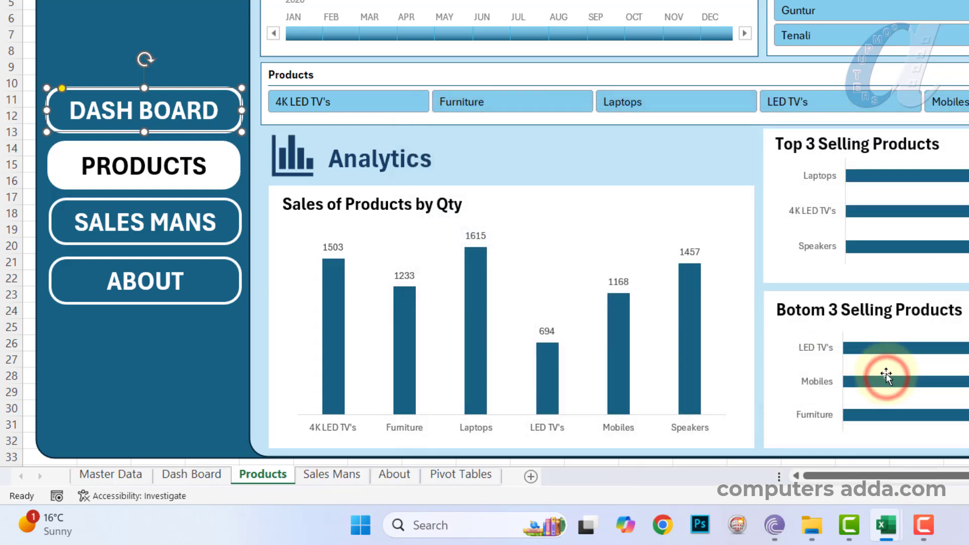
Hyperlink the SALES MANS and ABOUT menu buttons on the Products sheet to cell A1 of their matching sheets.
{"action": "left_click", "coordinate": [210, 233]}
{"action": "key", "text": "ctrl+k"}
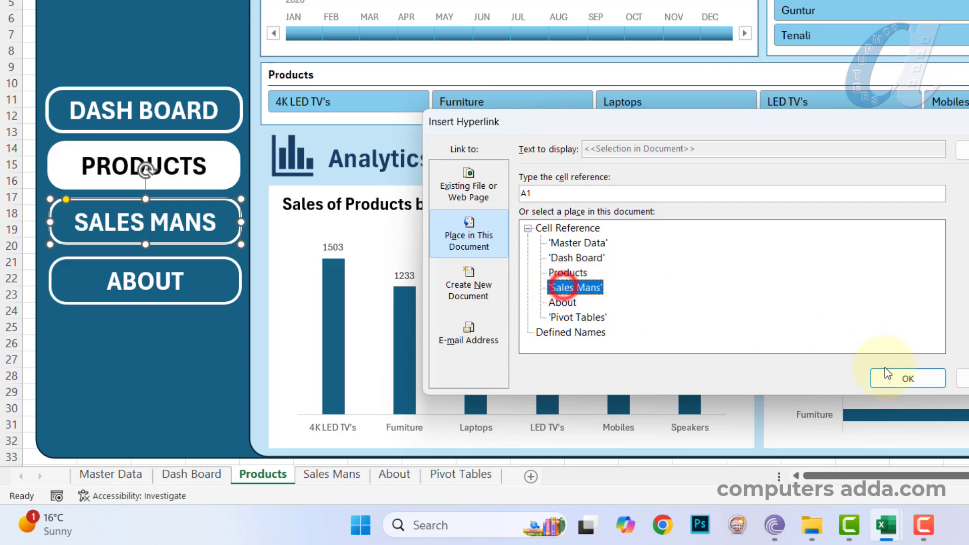
{"action": "left_click", "coordinate": [887, 375]}
{"action": "left_click", "coordinate": [199, 304]}
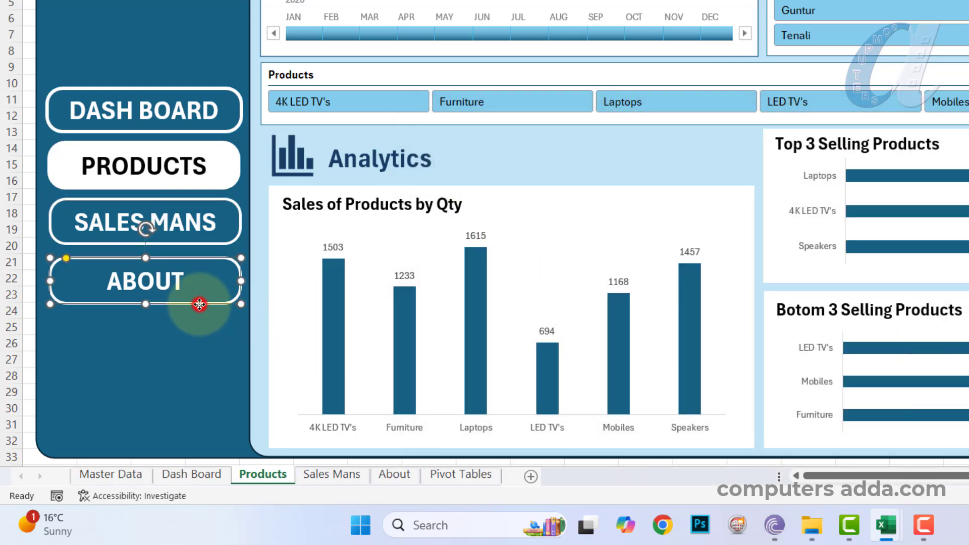
{"action": "key", "text": "ctrl+k"}
{"action": "left_click", "coordinate": [562, 301]}
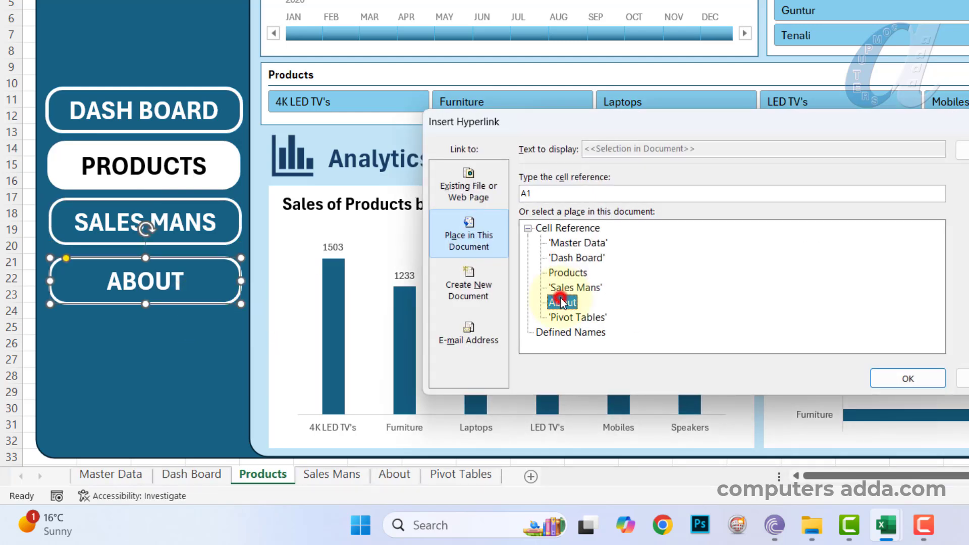
{"action": "left_click", "coordinate": [890, 379]}
Hyperlink the DASH BOARD menu button on the Sales Mans sheet to cell A1 of the Dash Board sheet.
{"action": "left_click", "coordinate": [332, 475]}
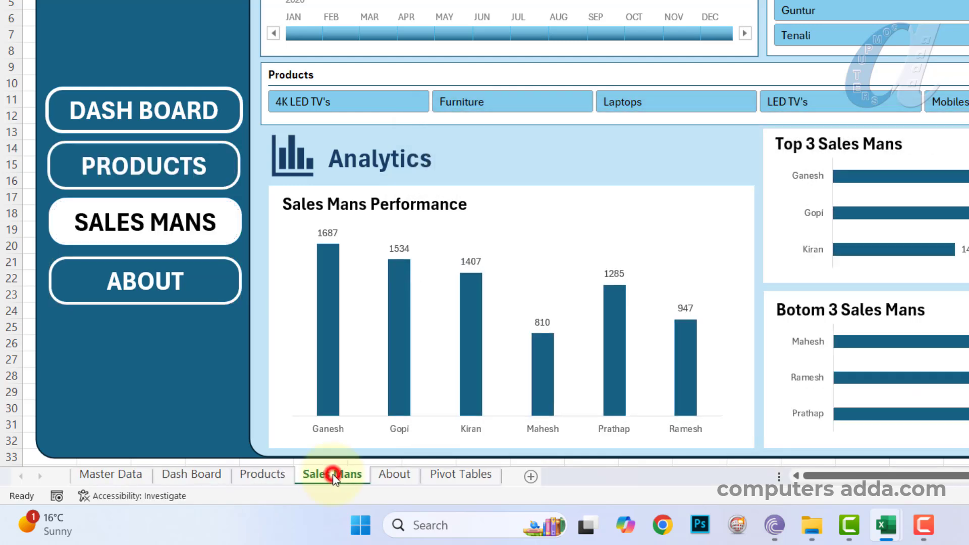
{"action": "left_click", "coordinate": [211, 89]}
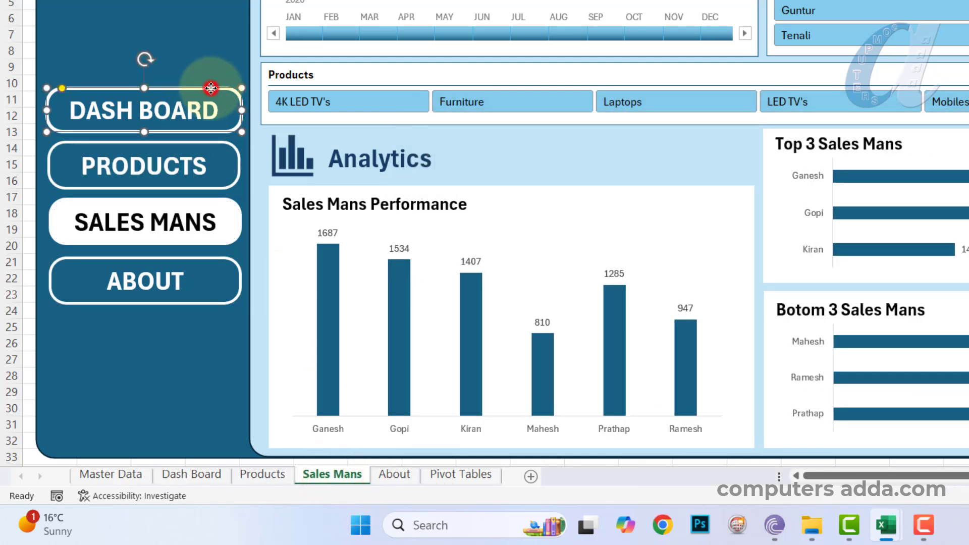
{"action": "key", "text": "ctrl+k"}
{"action": "left_click", "coordinate": [574, 258]}
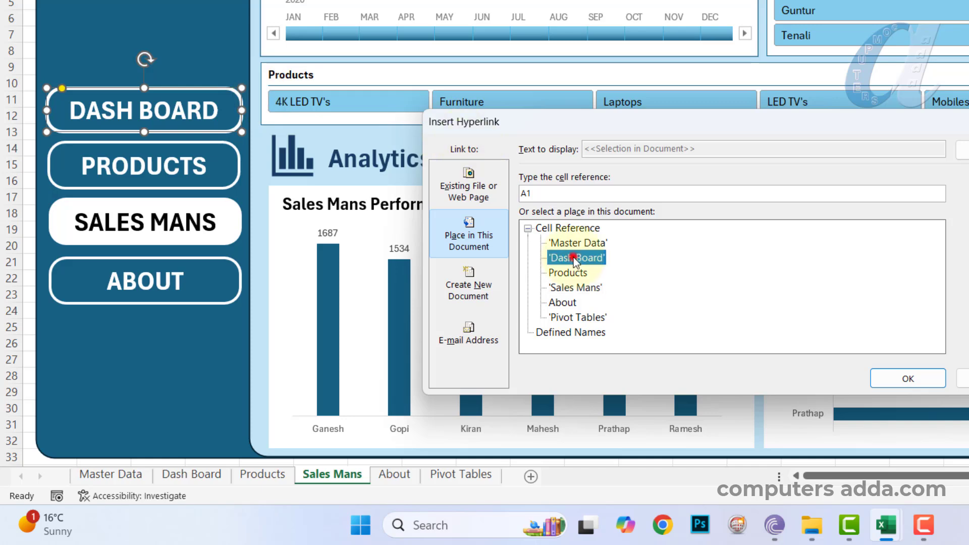
{"action": "left_click", "coordinate": [907, 378]}
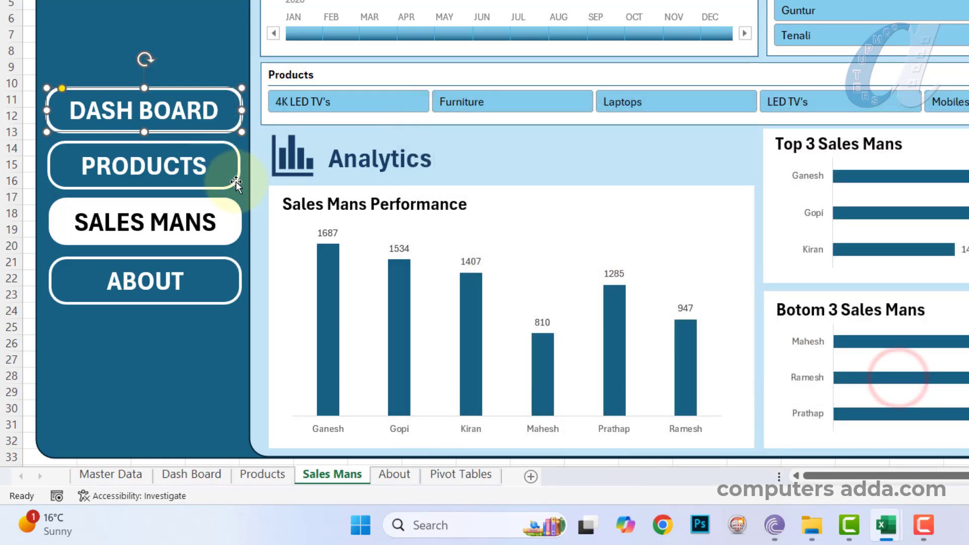
Hyperlink the PRODUCTS menu button on the Sales Mans sheet to cell A1 of the Products sheet.
{"action": "left_click", "coordinate": [234, 180]}
{"action": "left_click", "coordinate": [234, 179]}
{"action": "key", "text": "ctrl+k"}
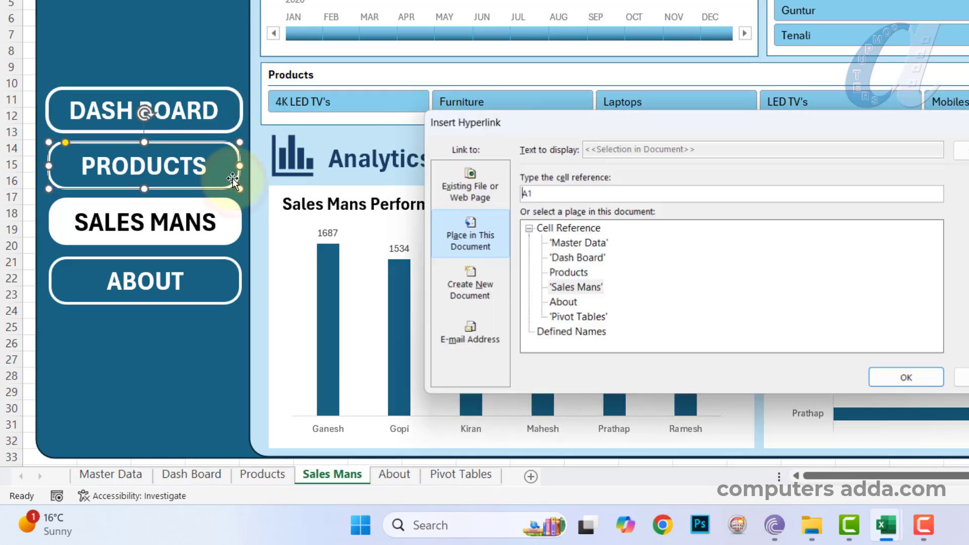
{"action": "left_click", "coordinate": [566, 272]}
{"action": "left_click", "coordinate": [908, 378]}
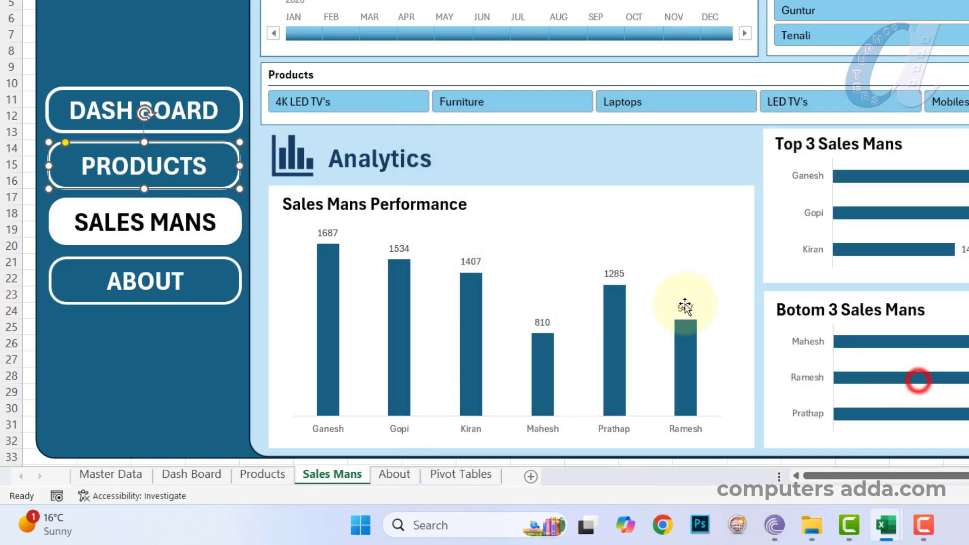
Hyperlink the ABOUT menu button on the Sales Mans sheet to cell A1 of the About sheet.
{"action": "left_click", "coordinate": [104, 299]}
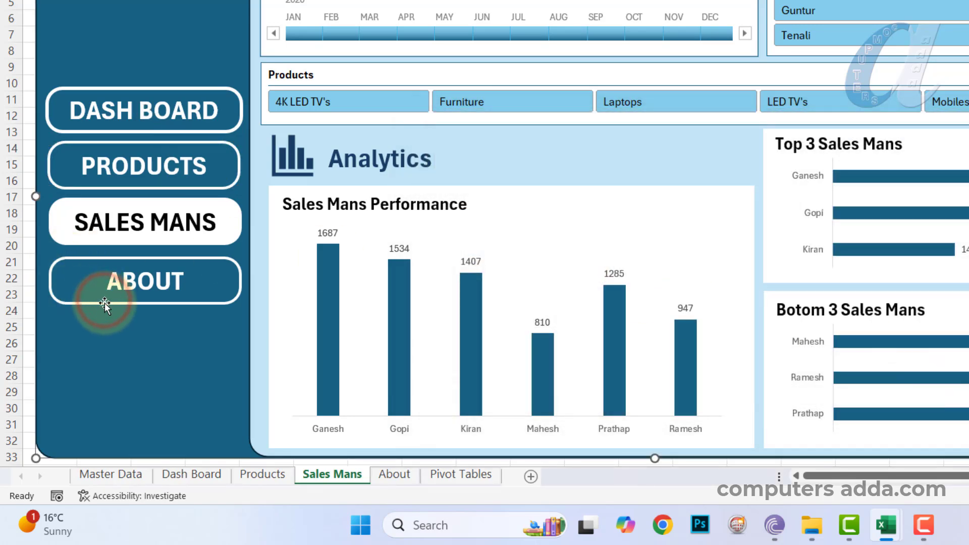
{"action": "left_click", "coordinate": [104, 302]}
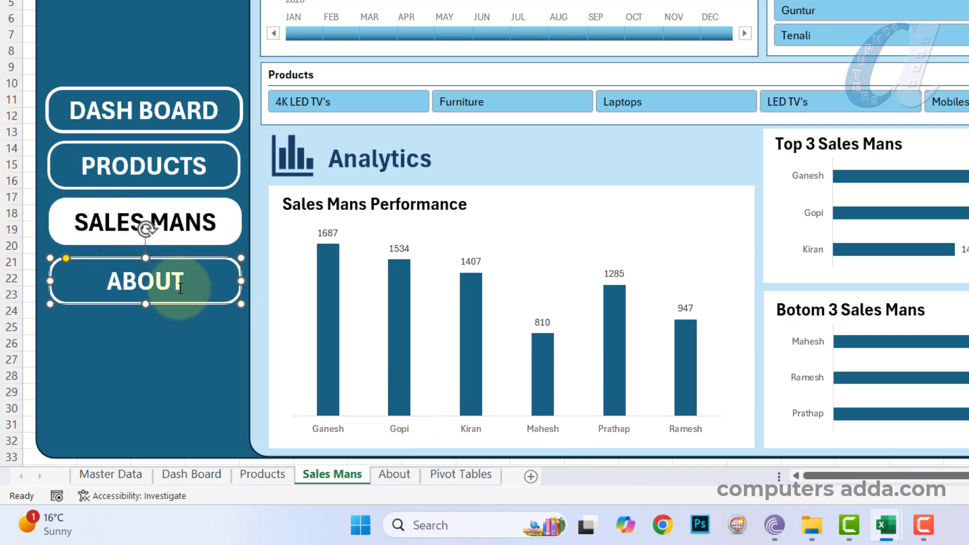
{"action": "key", "text": "ctrl+k"}
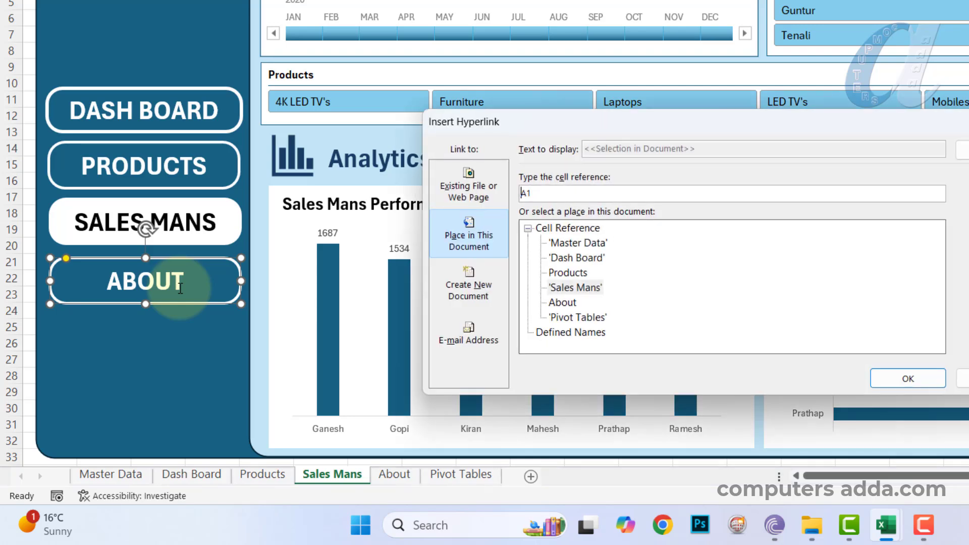
{"action": "left_click", "coordinate": [907, 378]}
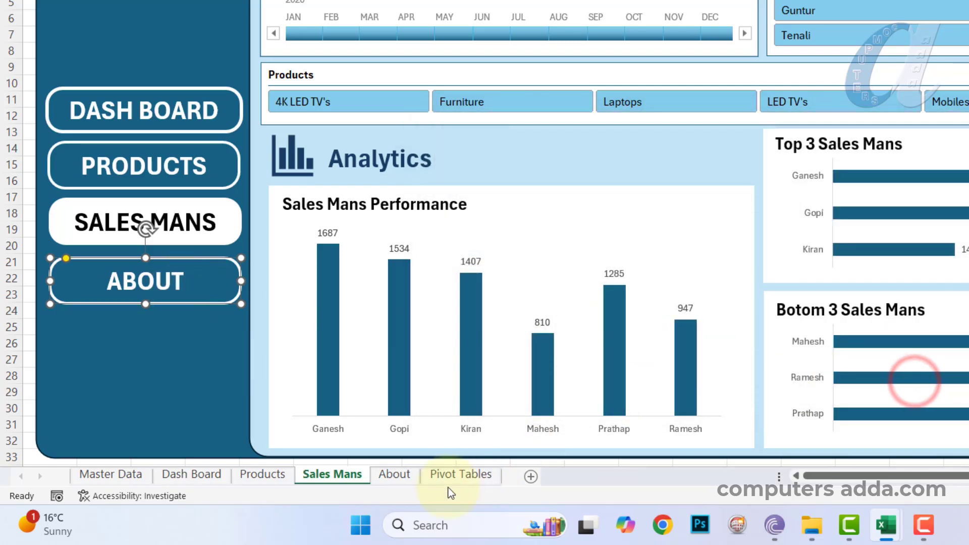
Hyperlink the DASH BOARD menu button on the About sheet to cell A1 of the Dash Board sheet.
{"action": "left_click", "coordinate": [397, 474]}
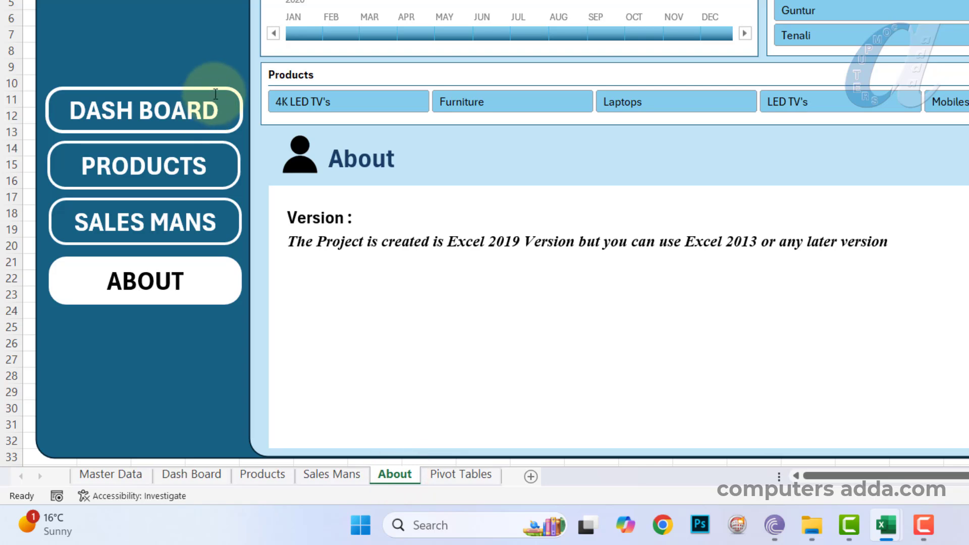
{"action": "left_click", "coordinate": [217, 90]}
{"action": "left_click", "coordinate": [216, 89]}
{"action": "key", "text": "ctrl+k"}
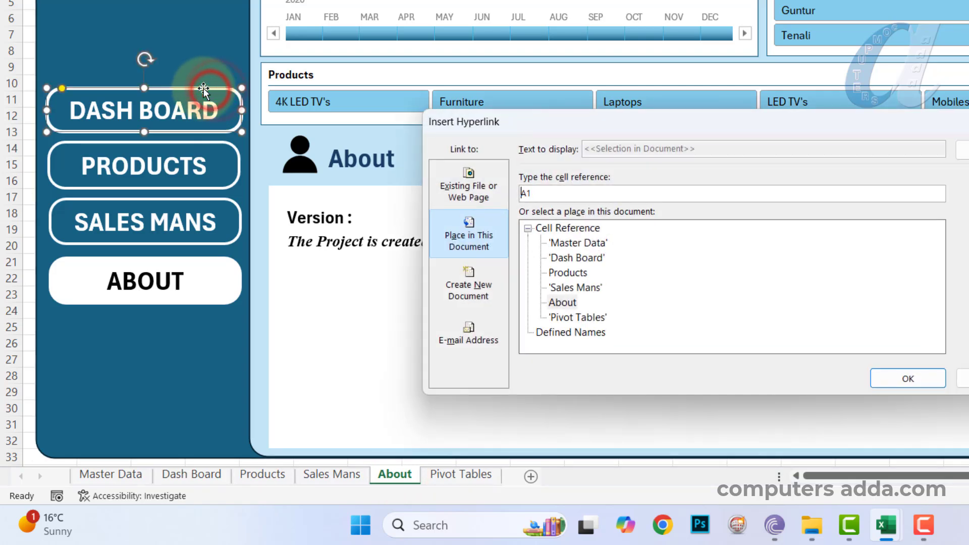
{"action": "left_click", "coordinate": [578, 258]}
{"action": "left_click", "coordinate": [909, 378]}
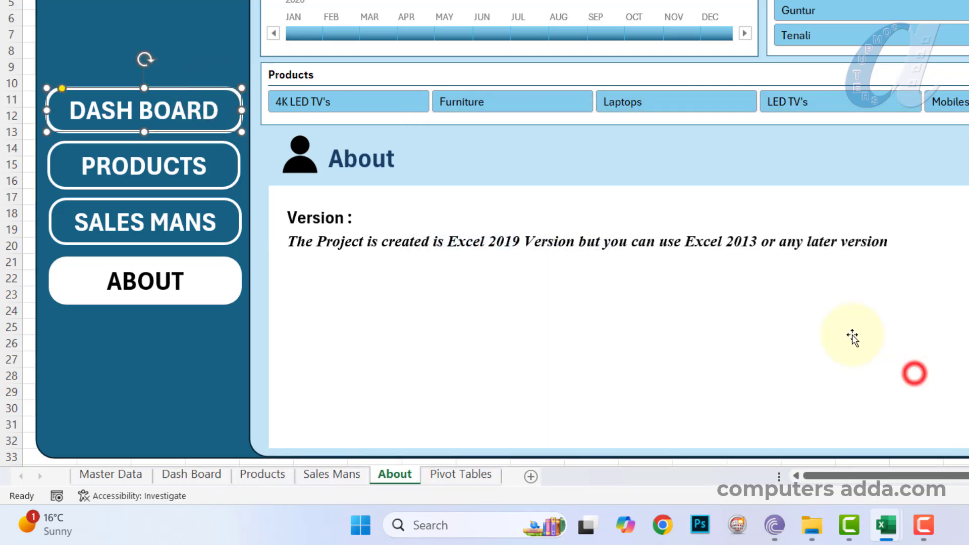
Hyperlink the PRODUCTS and SALES MANS menu buttons on the About sheet to cell A1 of their matching sheets.
{"action": "left_click", "coordinate": [220, 142]}
{"action": "key", "text": "ctrl+k"}
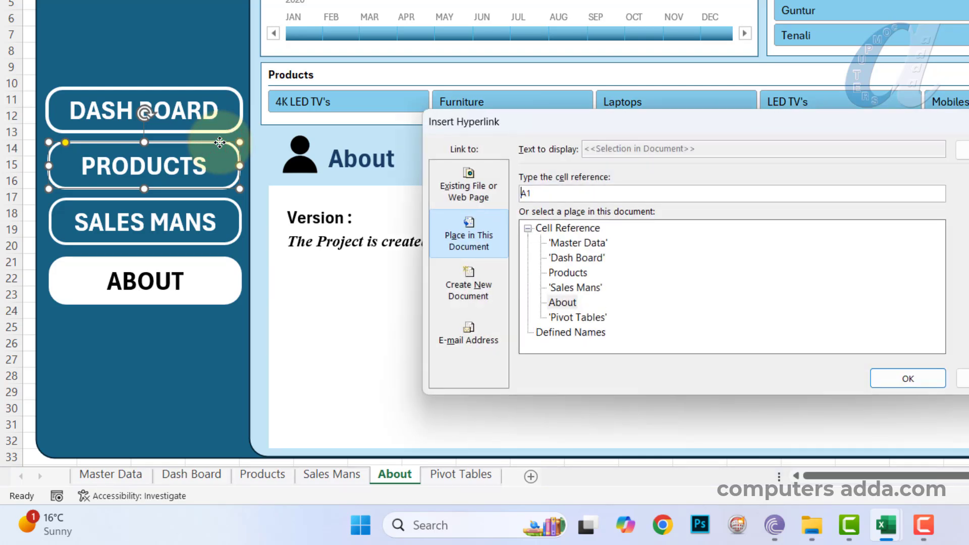
{"action": "left_click", "coordinate": [567, 272]}
{"action": "left_click", "coordinate": [897, 377]}
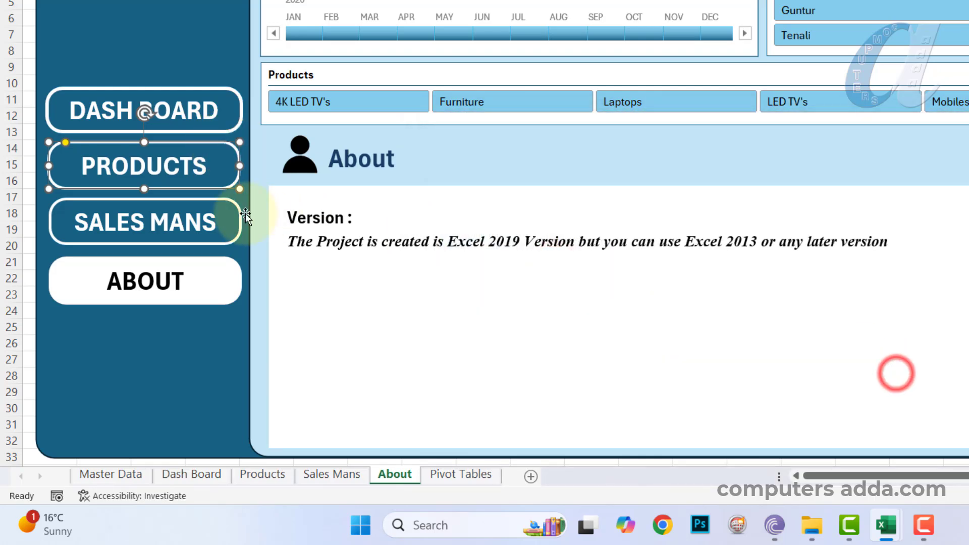
{"action": "left_click", "coordinate": [218, 242]}
{"action": "key", "text": "ctrl+k"}
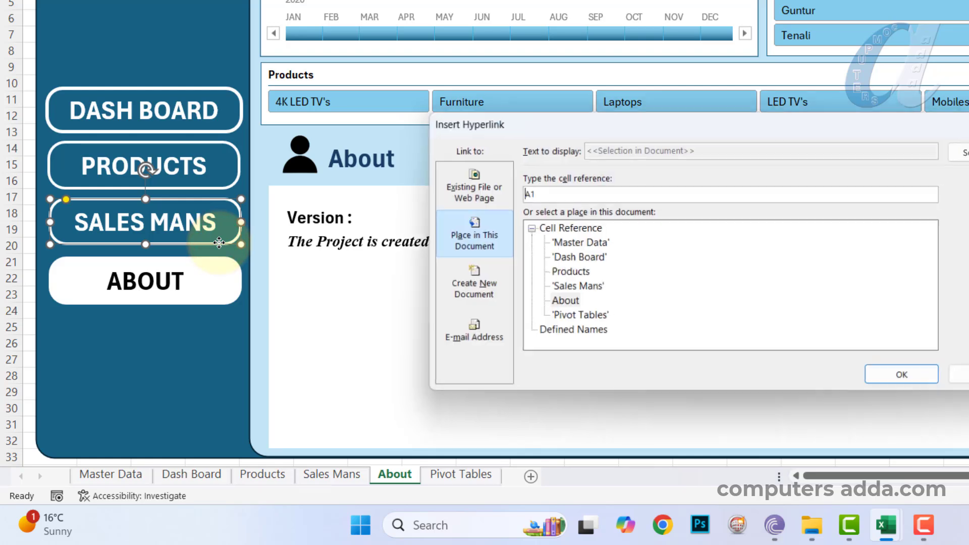
{"action": "left_click", "coordinate": [576, 287]}
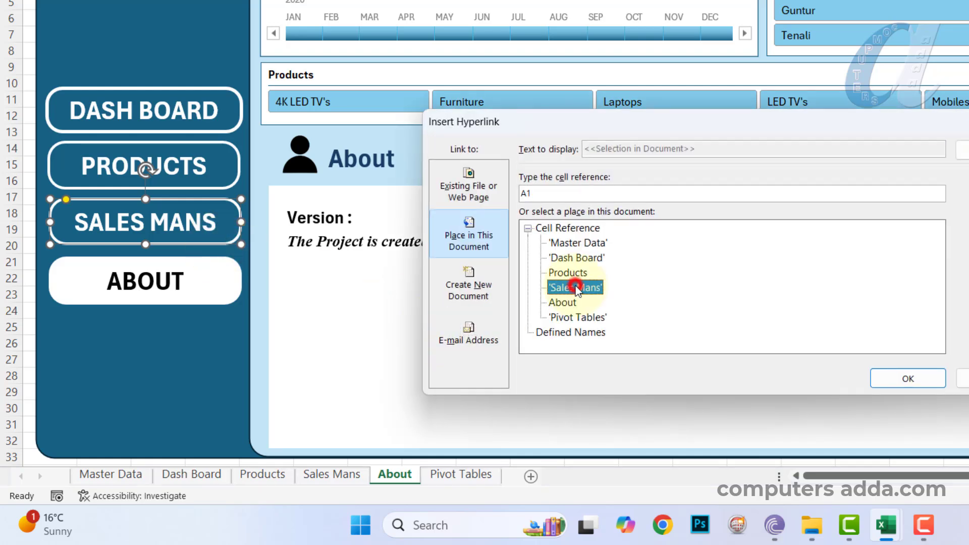
{"action": "left_click", "coordinate": [919, 378]}
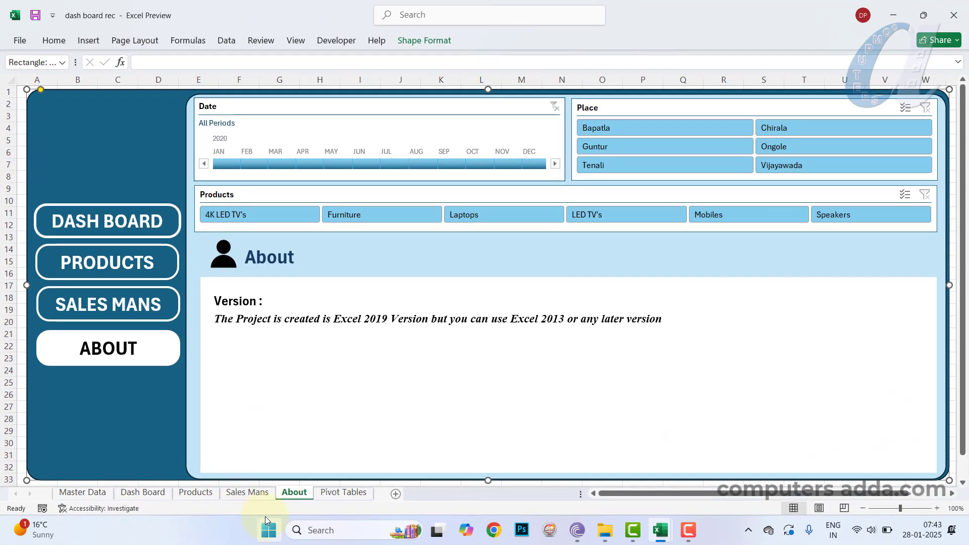
Starting on the Dash Board sheet, test the PRODUCTS, SALES MANS, ABOUT and DASH BOARD menu links in turn.
{"action": "left_click", "coordinate": [143, 493]}
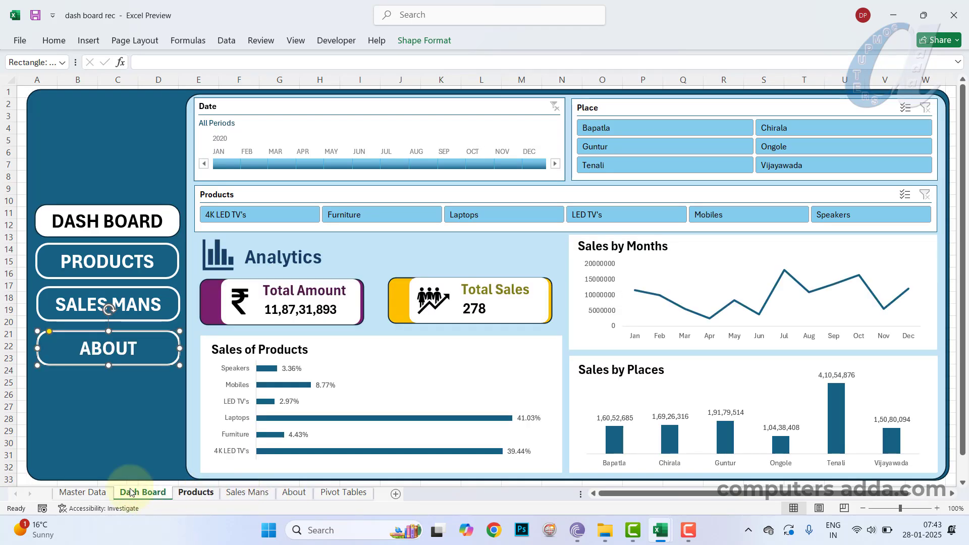
{"action": "left_click", "coordinate": [86, 143]}
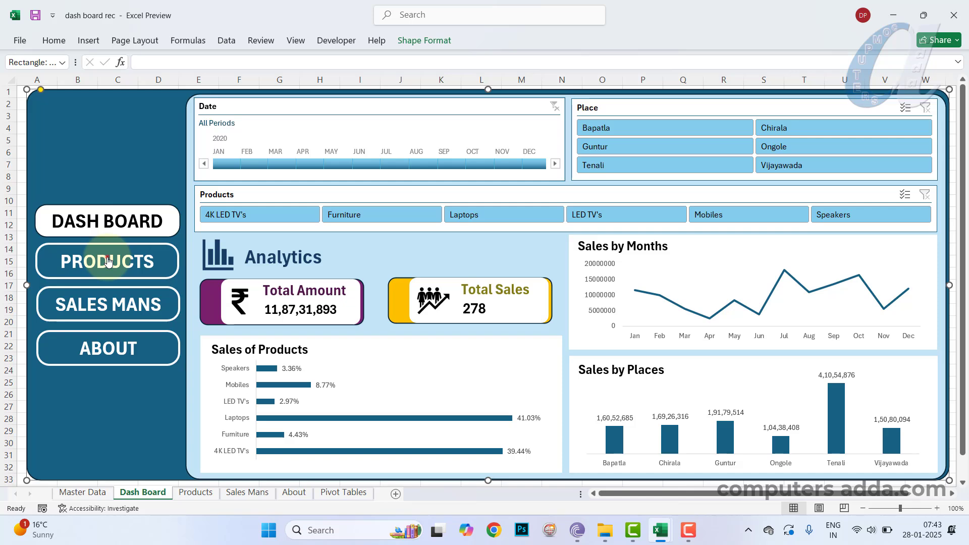
{"action": "left_click", "coordinate": [108, 261]}
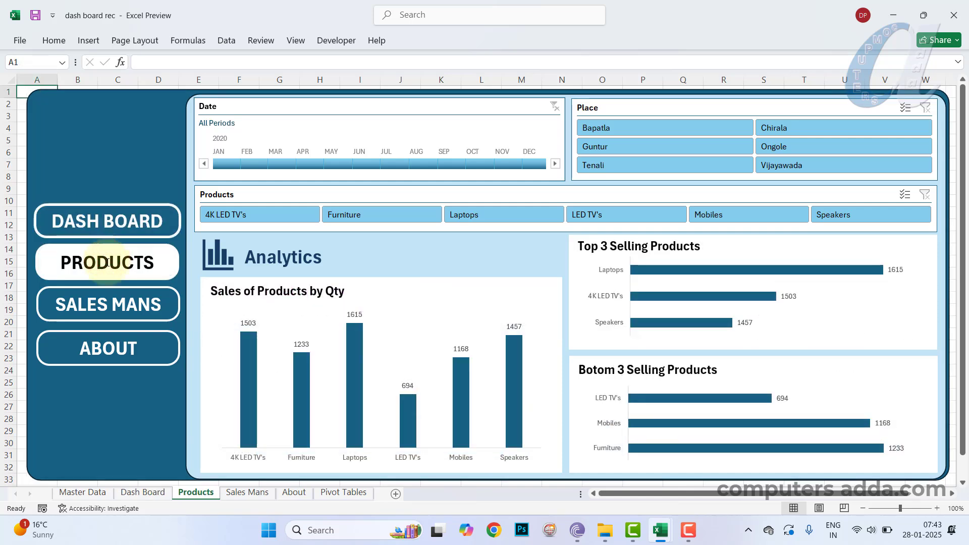
{"action": "left_click", "coordinate": [109, 302]}
{"action": "left_click", "coordinate": [102, 346]}
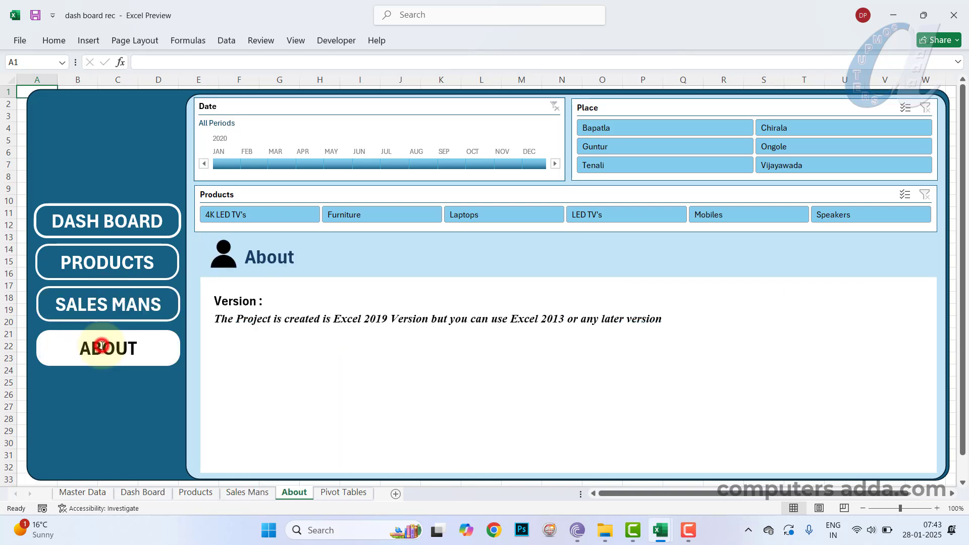
{"action": "left_click", "coordinate": [124, 219]}
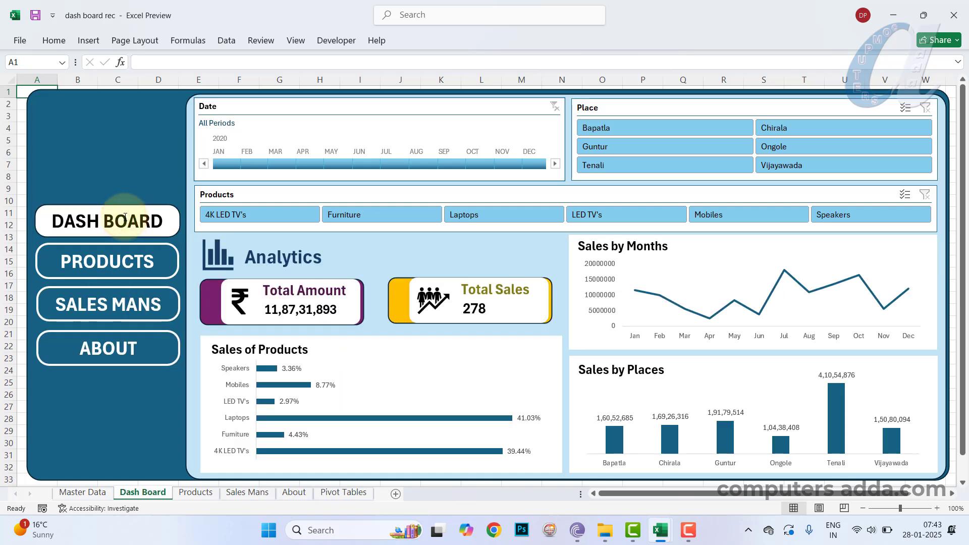
Try the dashboard slicers by filtering to Tenali, Chirala and Ongole, with Laptops and Furniture as products.
{"action": "left_click", "coordinate": [713, 126]}
{"action": "left_click", "coordinate": [676, 146]}
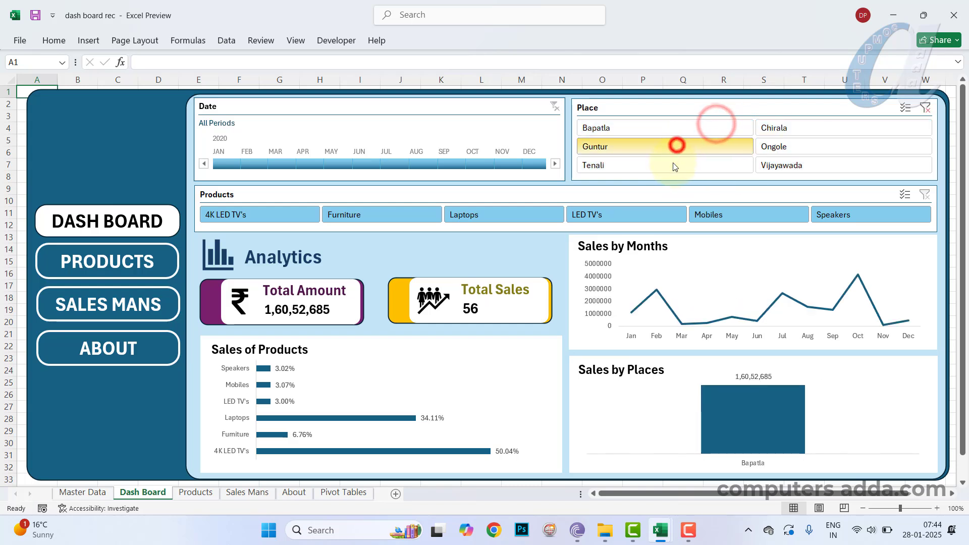
{"action": "left_click", "coordinate": [670, 166]}
{"action": "left_click", "coordinate": [841, 126]}
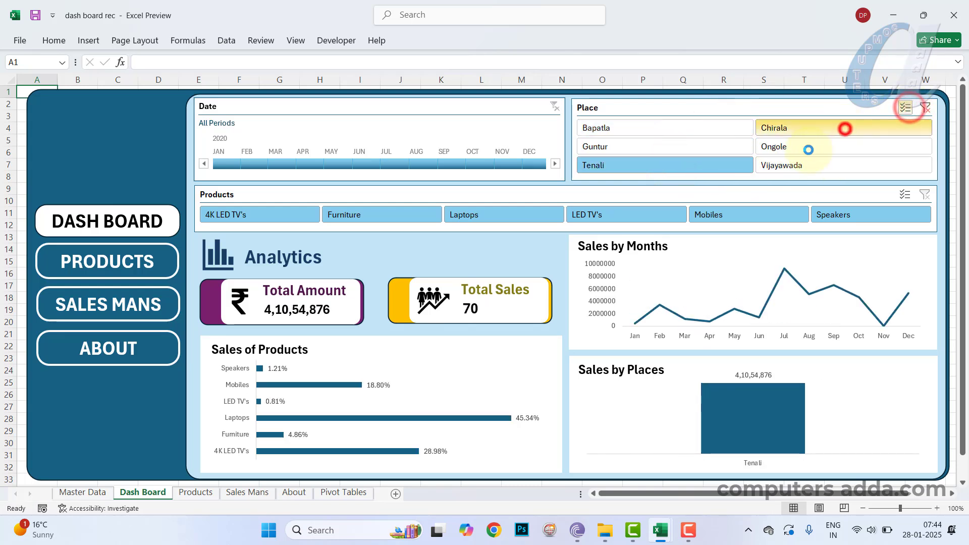
{"action": "left_click", "coordinate": [805, 147]}
{"action": "left_click", "coordinate": [510, 216]}
{"action": "left_click", "coordinate": [366, 216]}
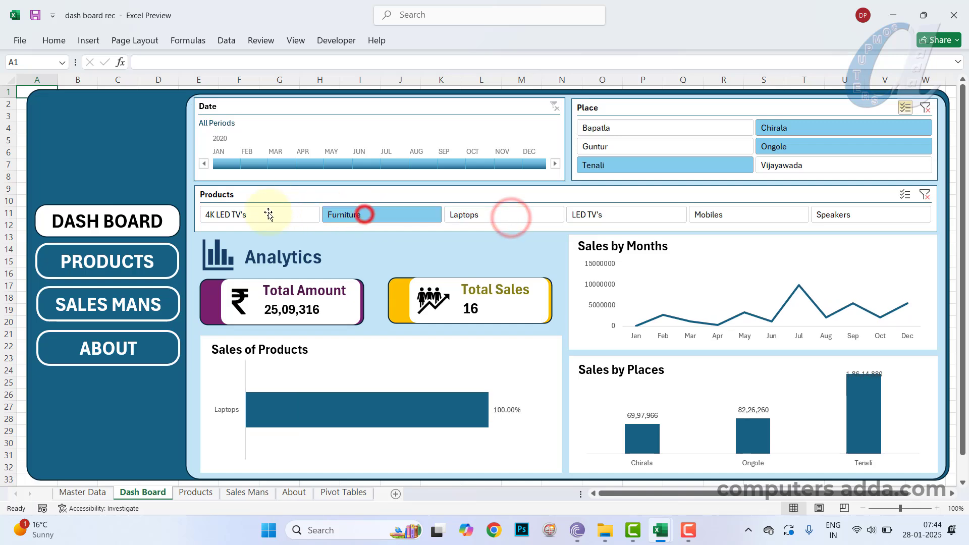
Follow the menu links to the Products and Sales Mans pages and return to the Dash Board page.
{"action": "left_click", "coordinate": [107, 261]}
{"action": "left_click", "coordinate": [101, 310]}
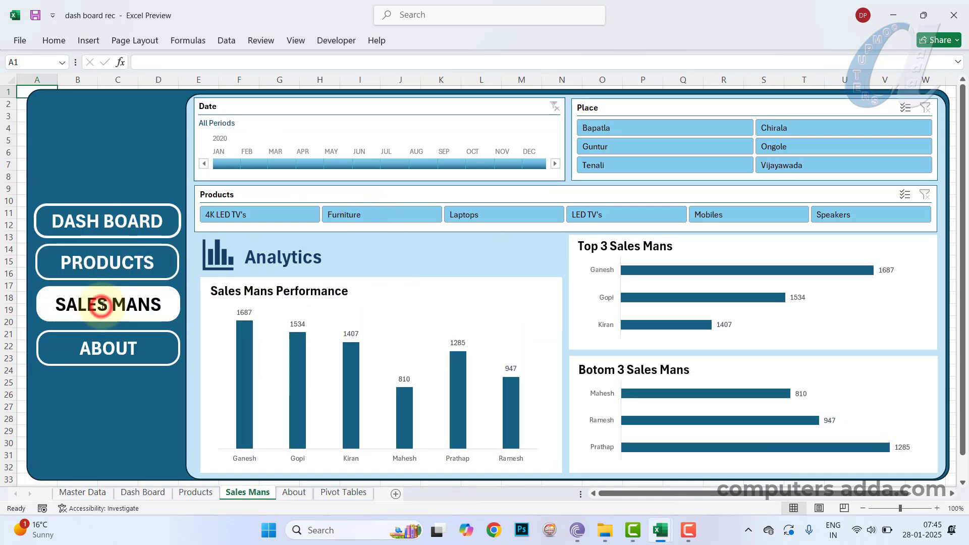
{"action": "left_click", "coordinate": [130, 226]}
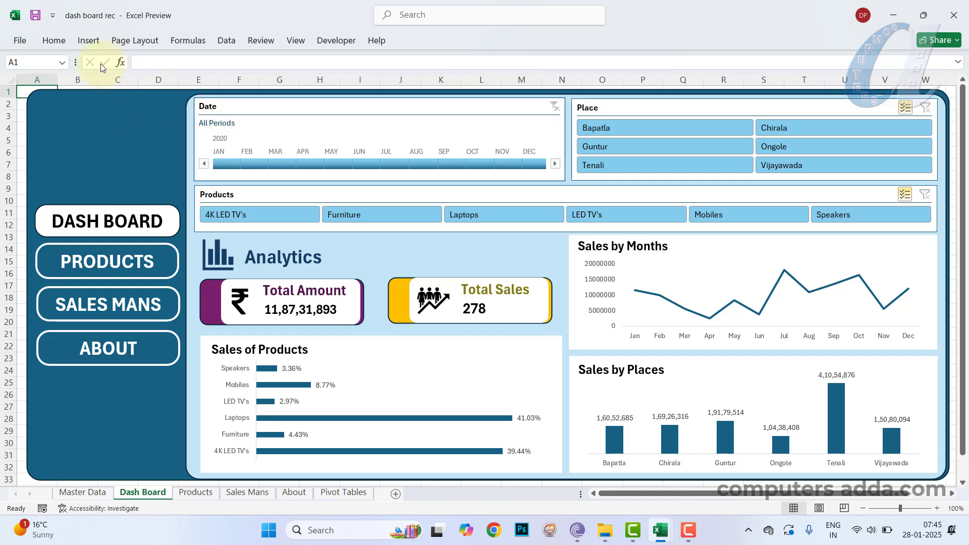
Open the workbook theme choices for the Dash Board sheet.
{"action": "left_click", "coordinate": [140, 43]}
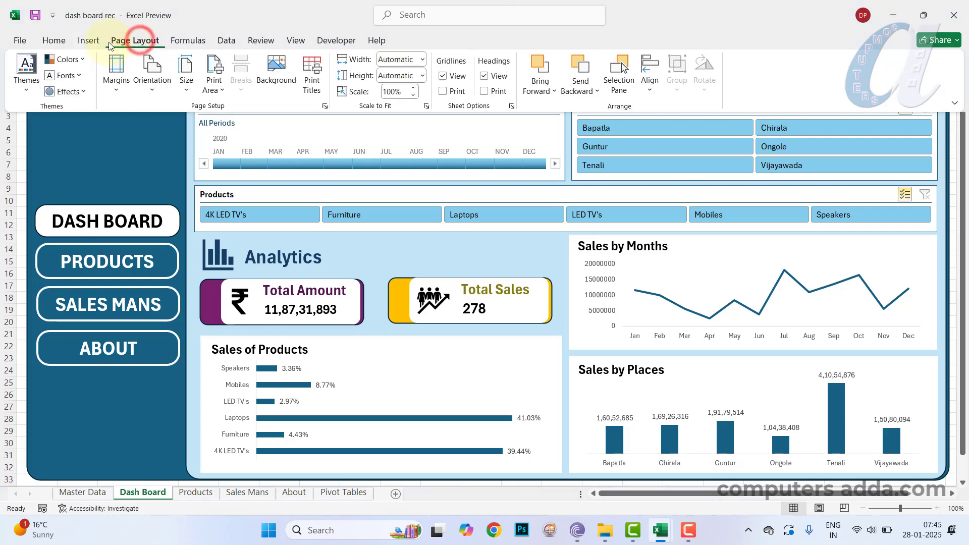
{"action": "left_click", "coordinate": [28, 86]}
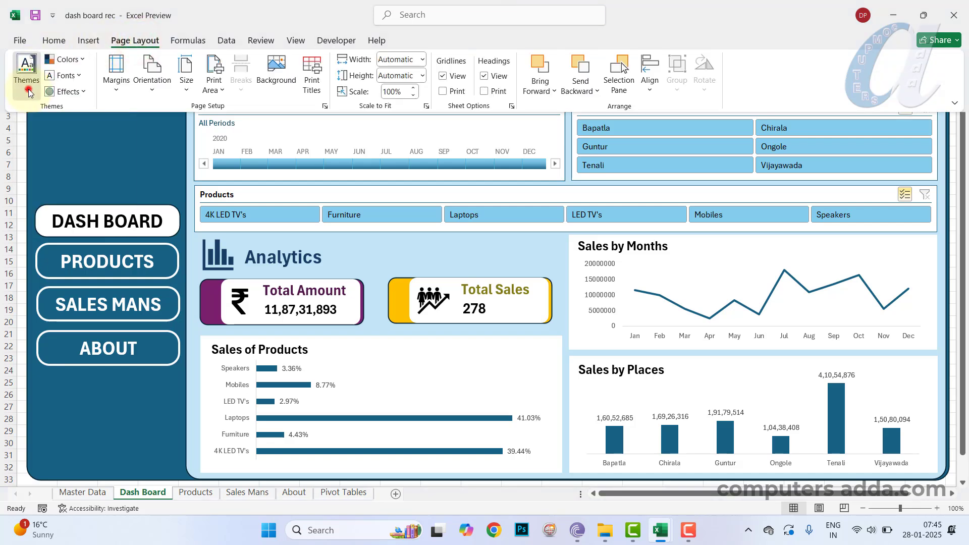